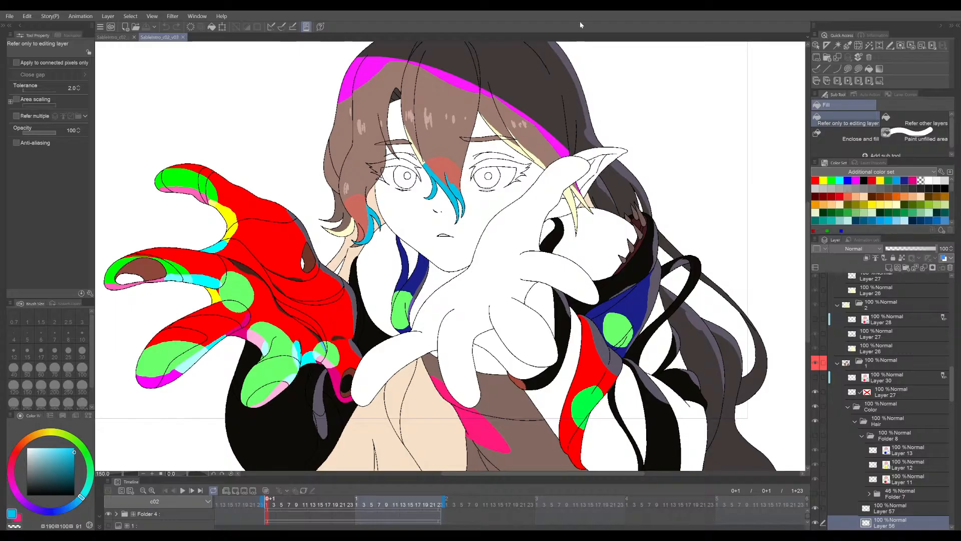
drag(482, 195, 511, 163)
scroll(493, 176, down, 2)
scroll(523, 171, up, 1)
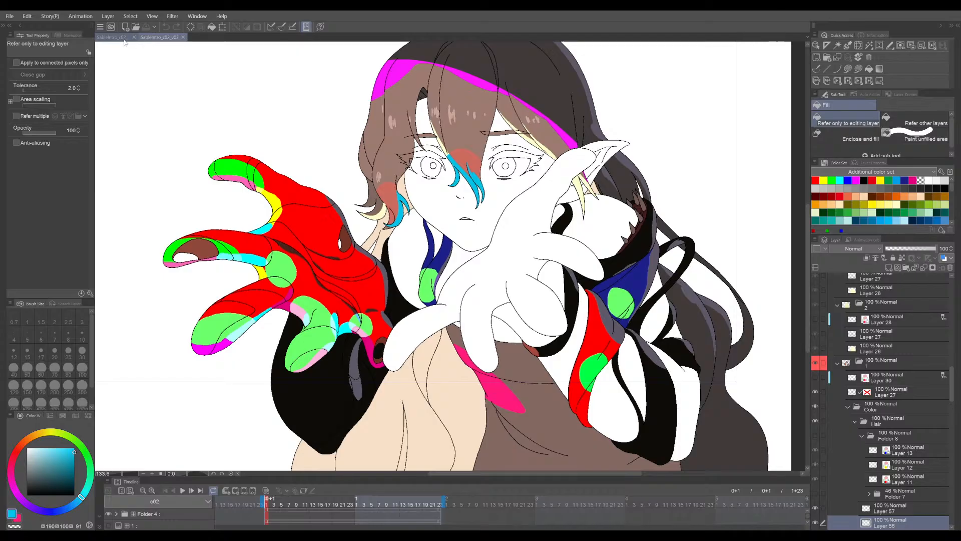
Switch to the STYLE_01 document and examine the fully shaded character beside the larger flat-colour version.
click(126, 39)
click(119, 38)
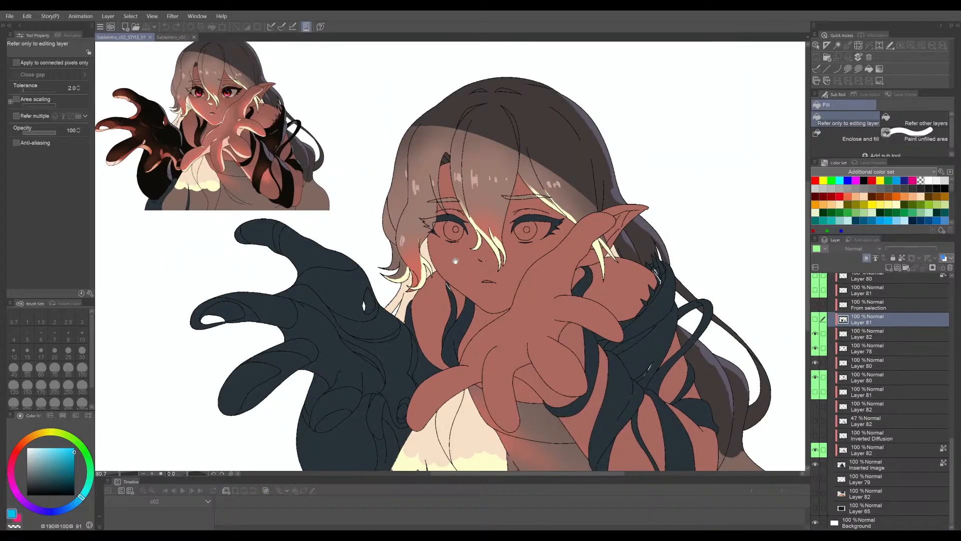
drag(456, 261, 472, 248)
scroll(462, 235, down, 3)
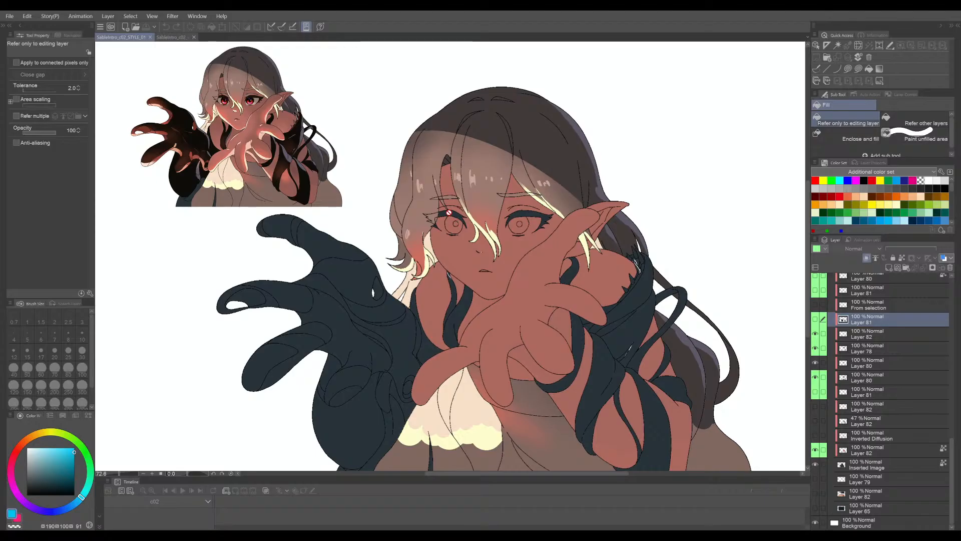
drag(485, 246, 509, 259)
scroll(490, 243, up, 3)
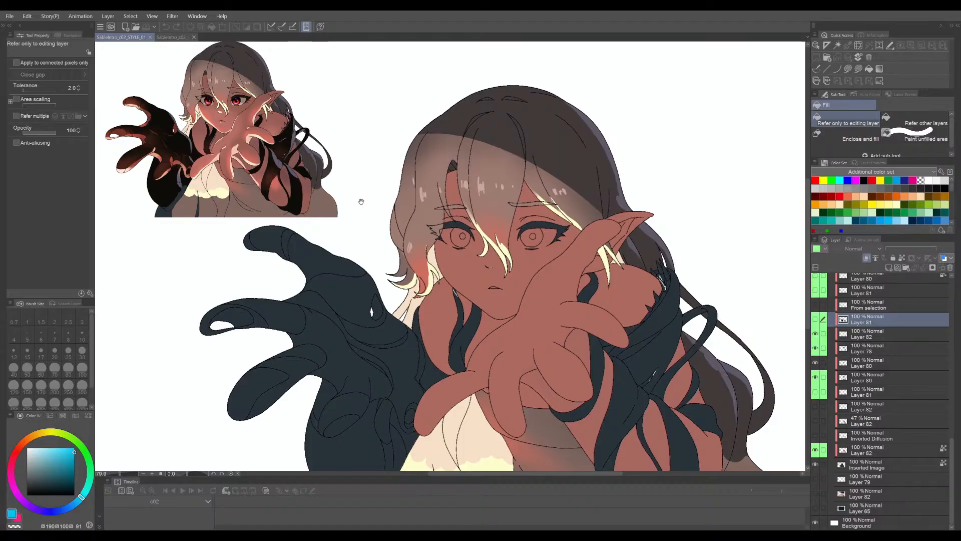
scroll(392, 232, up, 6)
mouse_move(246, 138)
mouse_down()
mouse_move(392, 232)
mouse_move(412, 277)
mouse_move(464, 236)
mouse_move(477, 242)
mouse_up()
scroll(412, 277, up, 3)
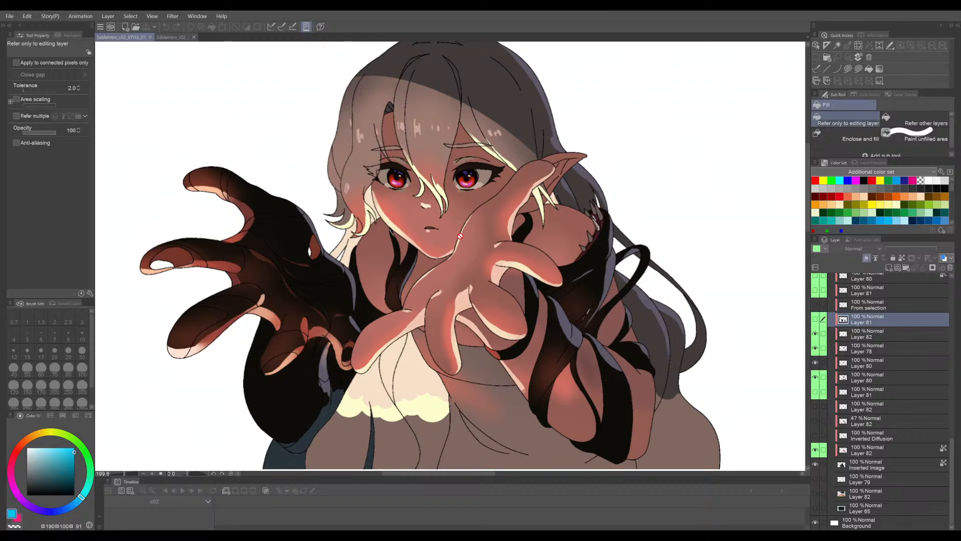
scroll(453, 243, down, 1)
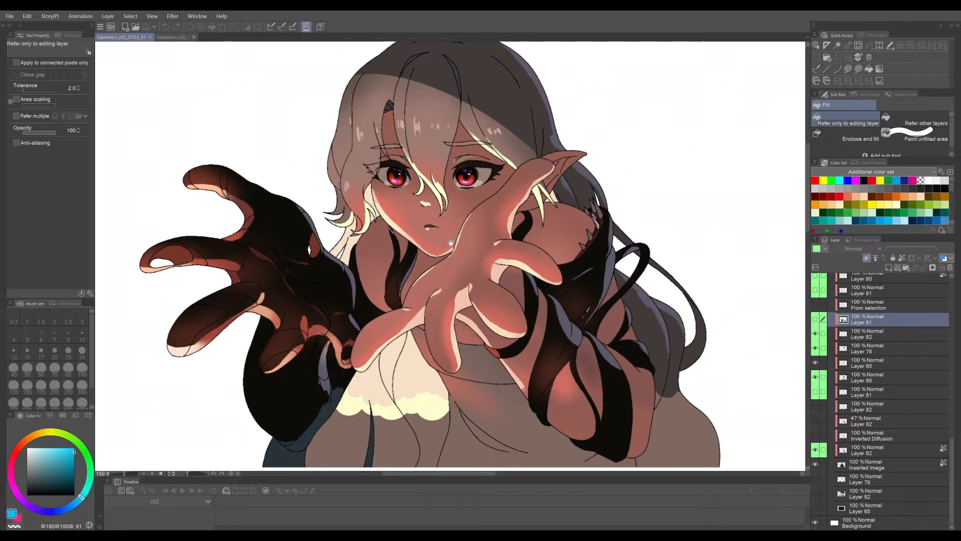
scroll(448, 238, down, 5)
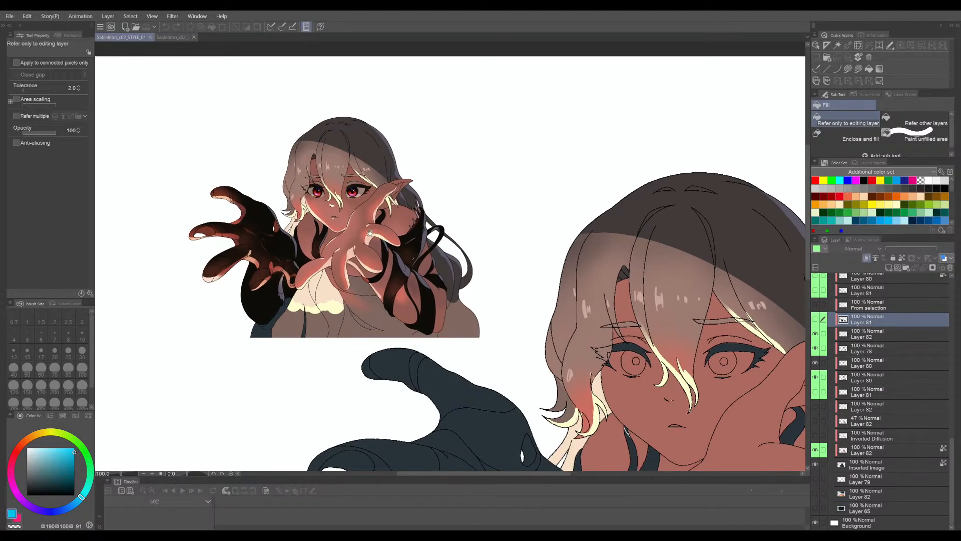
scroll(389, 285, up, 2)
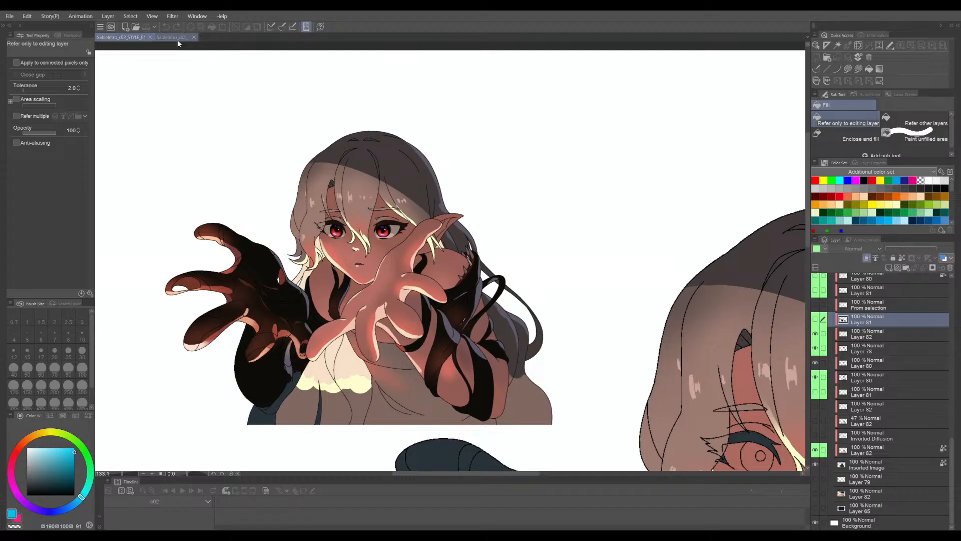
Return to the c02 animation document and examine the bright mask colours on the outstretched hand, sleeves and hair.
click(175, 38)
scroll(451, 285, up, 8)
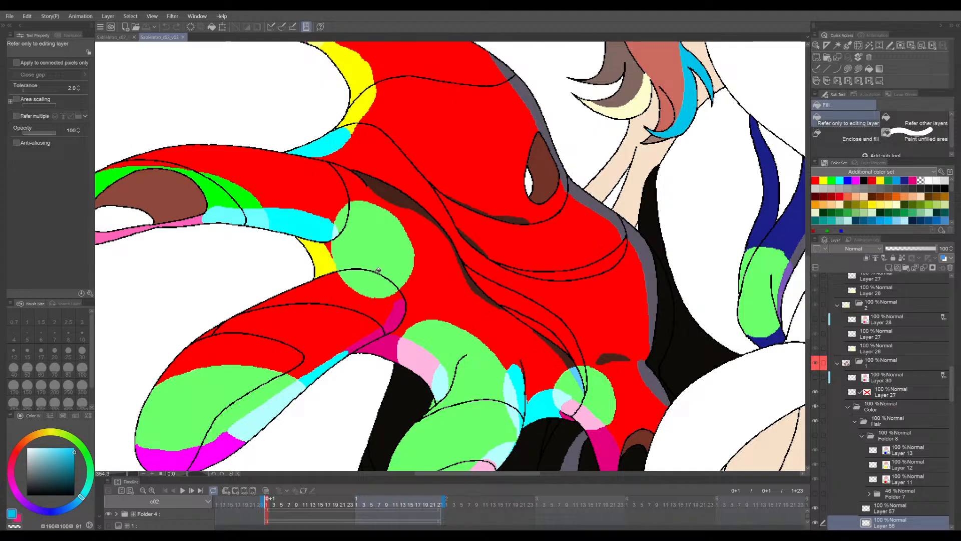
scroll(372, 277, down, 4)
drag(582, 275, 352, 289)
scroll(352, 289, down, 4)
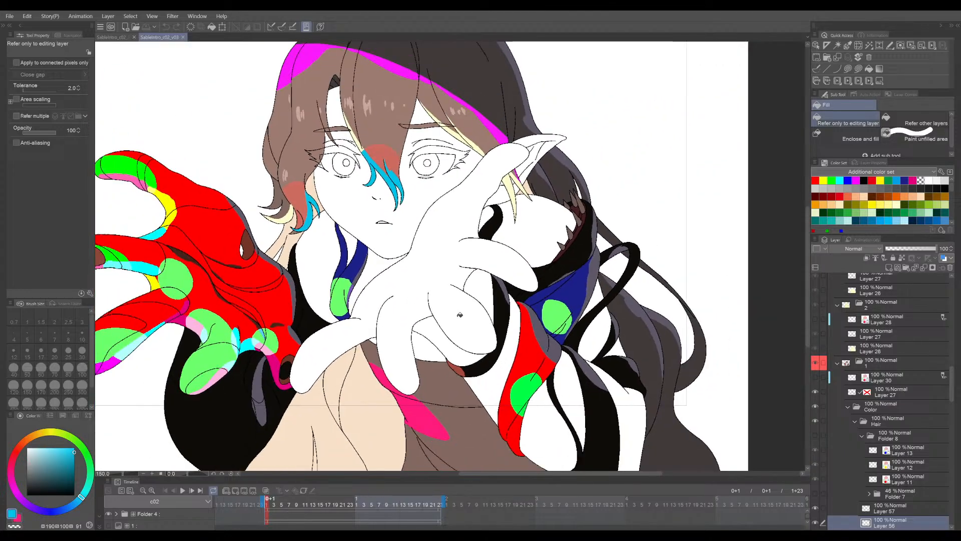
drag(471, 313, 490, 329)
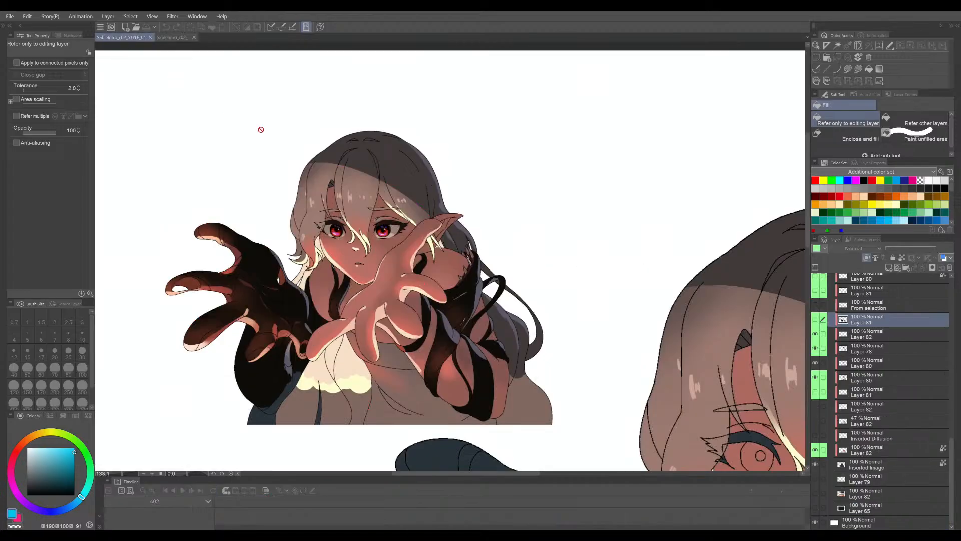
Reopen the STYLE_01 document and examine the hair gradients and the red glow on the clothing of the larger character.
scroll(535, 293, down, 3)
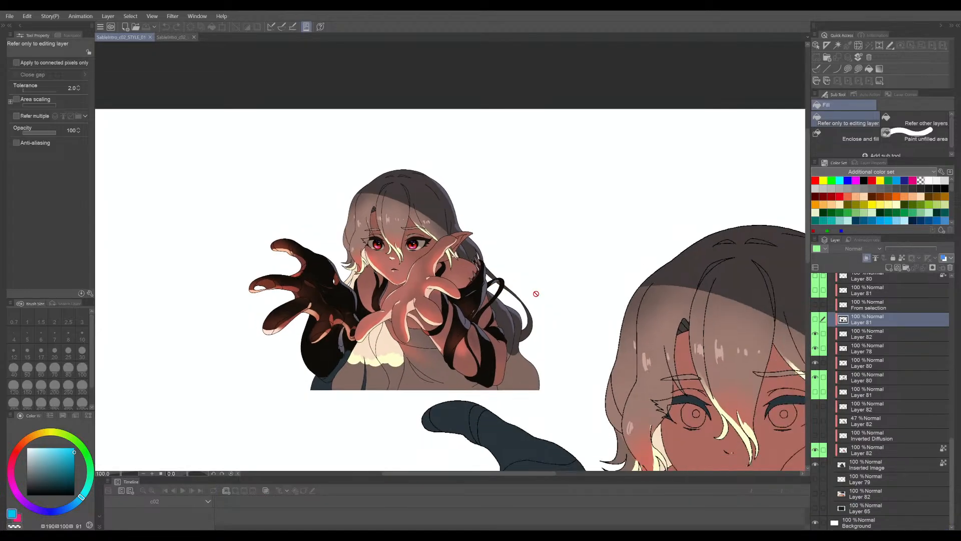
drag(536, 294, 315, 152)
drag(586, 291, 646, 342)
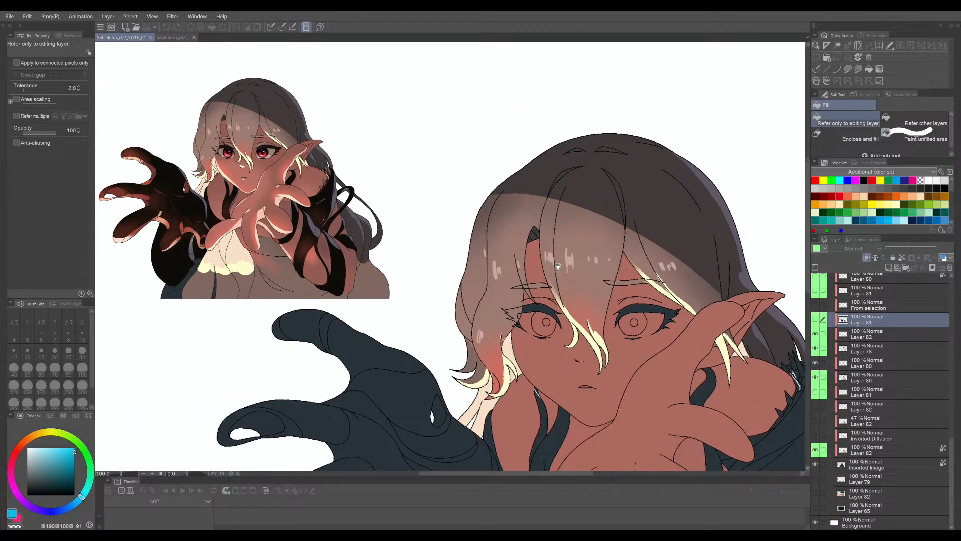
drag(555, 266, 457, 260)
scroll(458, 260, up, 3)
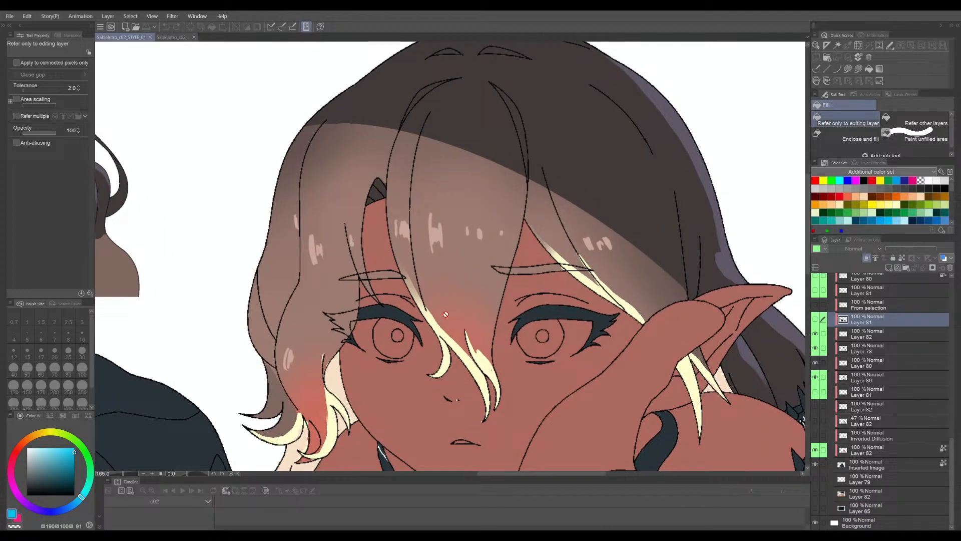
scroll(480, 351, up, 2)
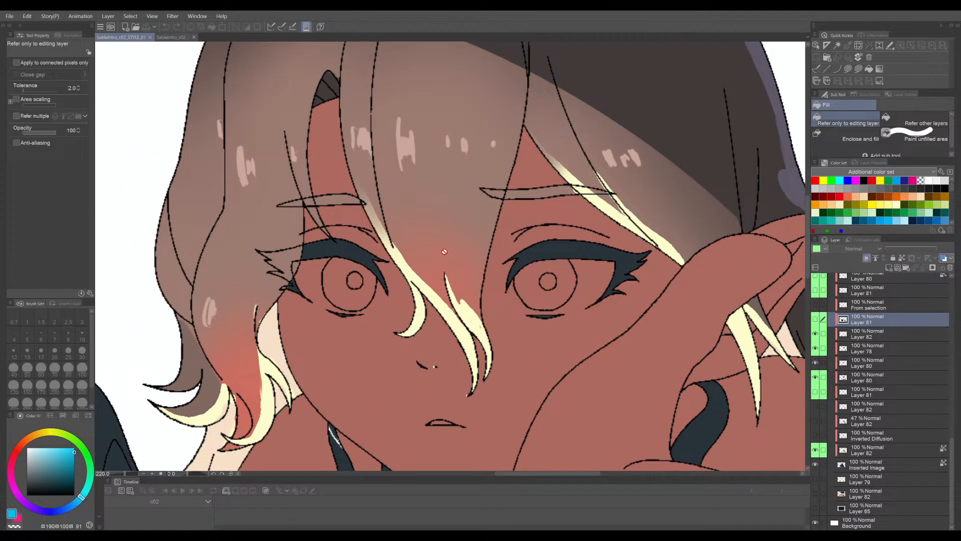
scroll(444, 252, down, 2)
drag(431, 203, 534, 392)
scroll(444, 320, up, 2)
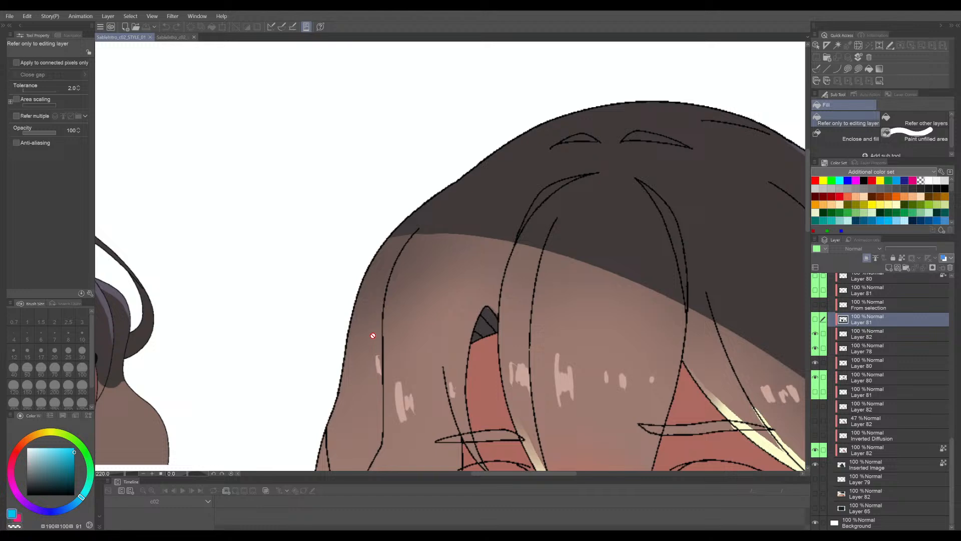
scroll(623, 295, down, 2)
drag(653, 314, 463, 194)
scroll(493, 235, down, 2)
drag(628, 360, 545, 206)
drag(517, 292, 549, 261)
scroll(442, 347, up, 4)
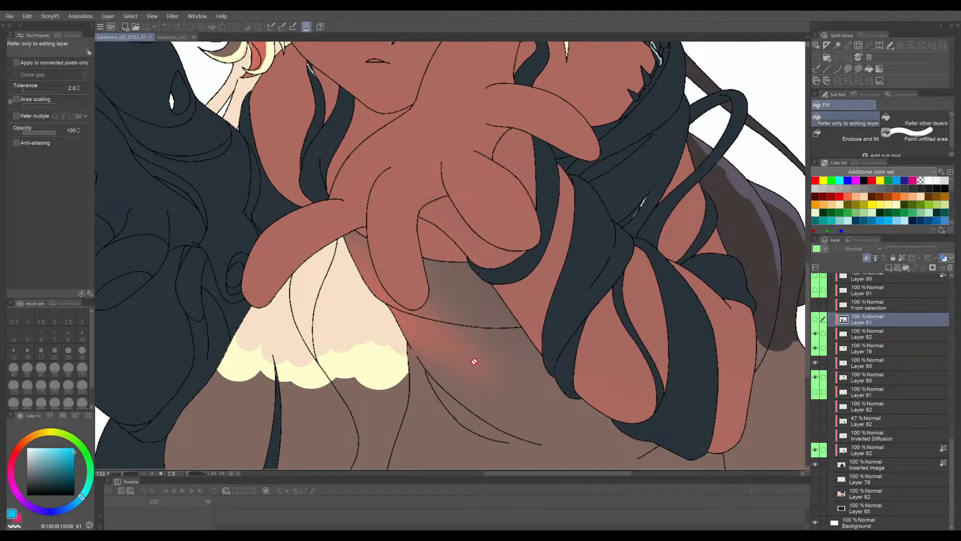
Examine the small shaded character's face, hands and sleeves against the larger flat-colour version in the style document.
scroll(474, 361, down, 2)
drag(489, 302, 520, 394)
drag(441, 246, 472, 337)
scroll(447, 224, up, 4)
drag(447, 196, 471, 230)
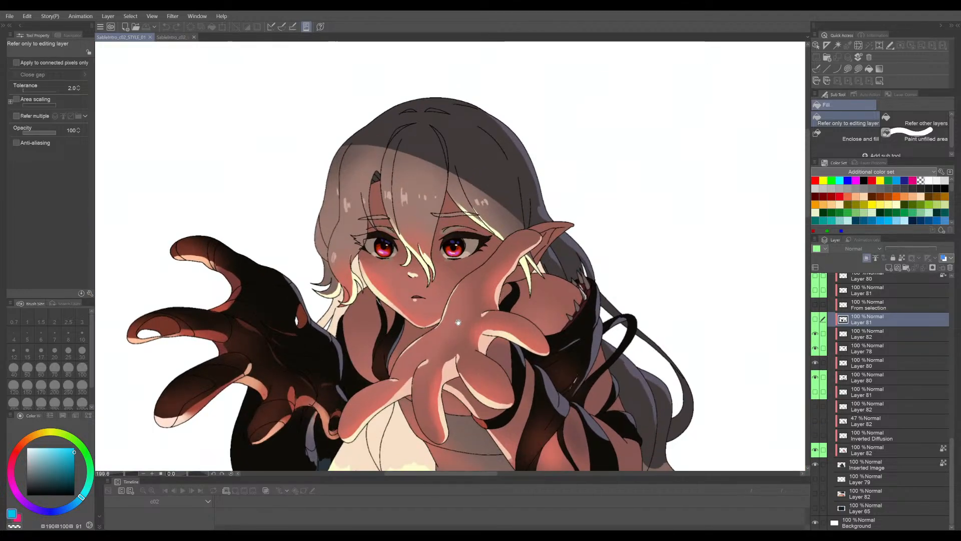
drag(451, 323, 396, 245)
scroll(415, 240, down, 5)
scroll(468, 246, down, 5)
mouse_move(565, 279)
mouse_down()
mouse_move(470, 239)
mouse_move(320, 140)
mouse_up()
scroll(321, 140, up, 3)
scroll(326, 190, down, 2)
mouse_move(325, 190)
mouse_down()
mouse_move(359, 197)
mouse_move(374, 182)
mouse_move(376, 194)
mouse_up()
Switch back to the c02 animation document and examine the flat mask colours over the whole character.
click(173, 37)
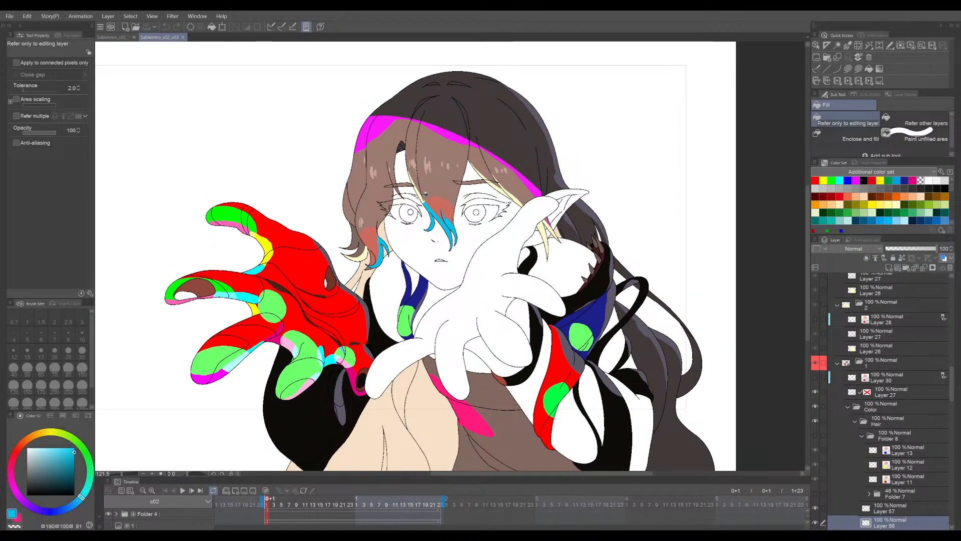
scroll(409, 177, up, 1)
drag(427, 220, 458, 183)
drag(489, 324, 480, 279)
scroll(460, 267, down, 1)
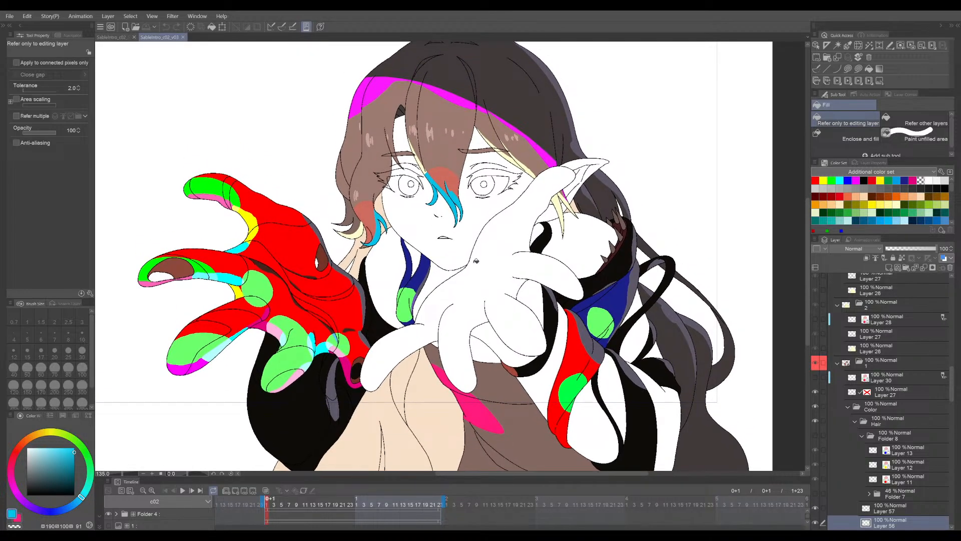
scroll(466, 216, up, 1)
drag(458, 202, 464, 229)
scroll(457, 195, down, 1)
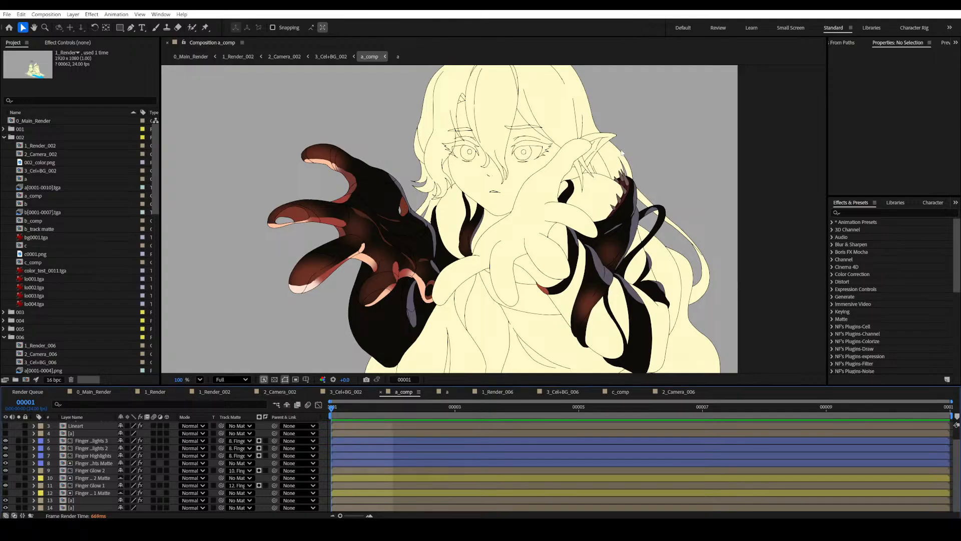
In After Effects, examine the composited glow and highlights on the hand and sleeves in the a_comp composition.
key(h)
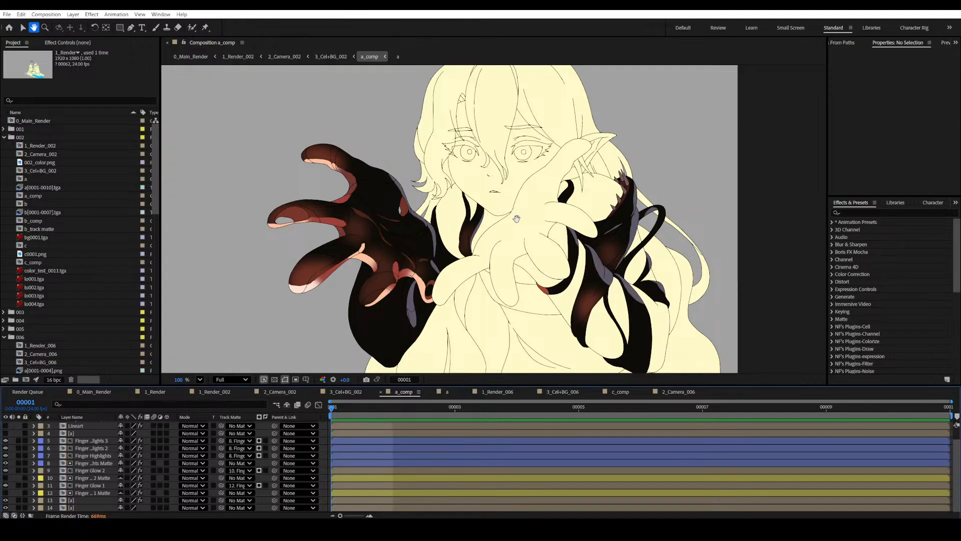
mouse_move(514, 225)
mouse_down()
mouse_move(534, 222)
mouse_move(523, 219)
mouse_move(506, 237)
mouse_up()
key(v)
key(h)
key(v)
scroll(505, 270, up, 1)
scroll(506, 270, down, 1)
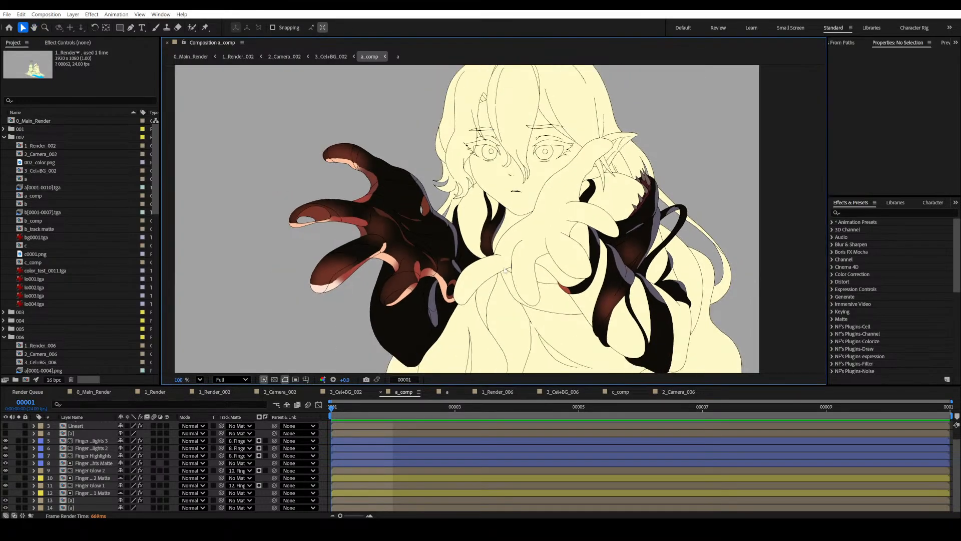
key(h)
drag(505, 270, 495, 277)
key(v)
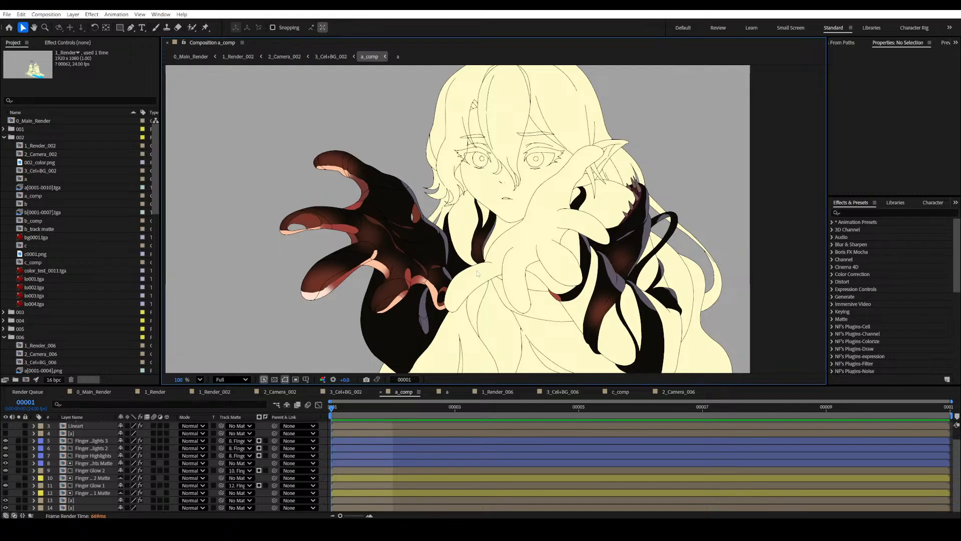
scroll(380, 231, up, 2)
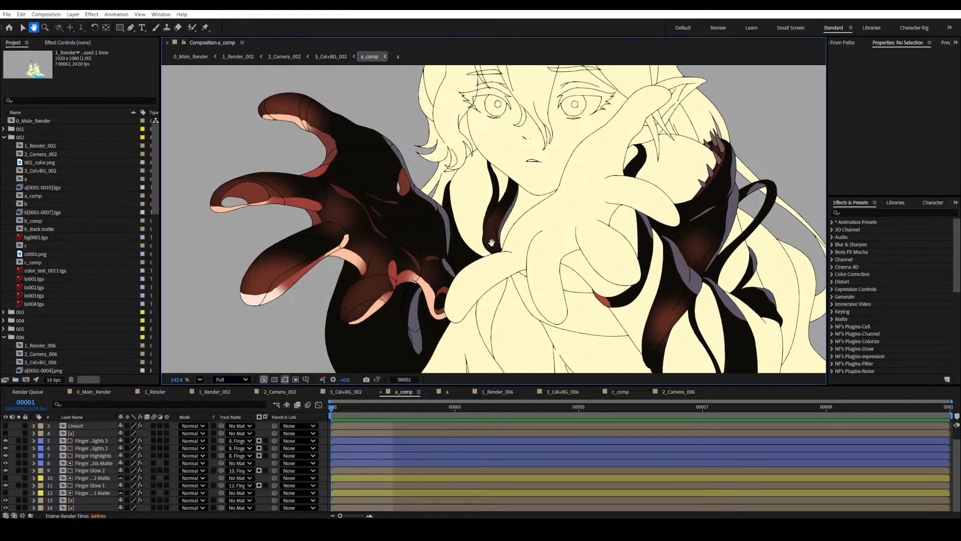
scroll(476, 244, up, 1)
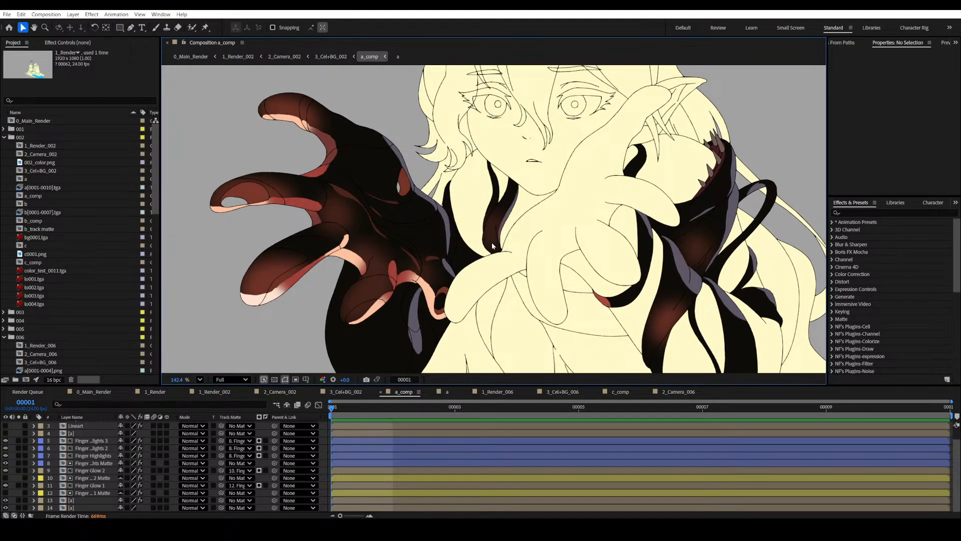
scroll(492, 242, down, 3)
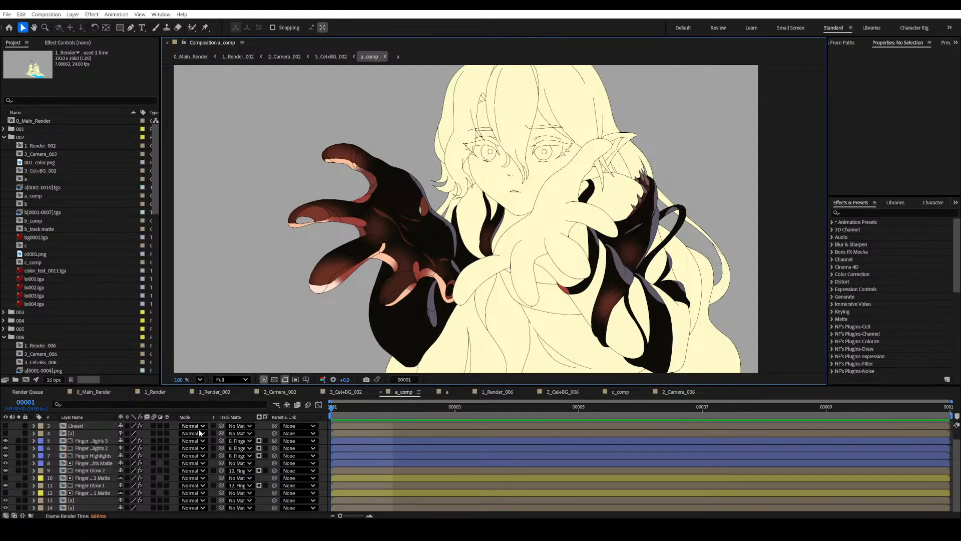
Toggle solo on layer 14 of a_comp to compare its raw mask colours with the composited hand.
click(15, 508)
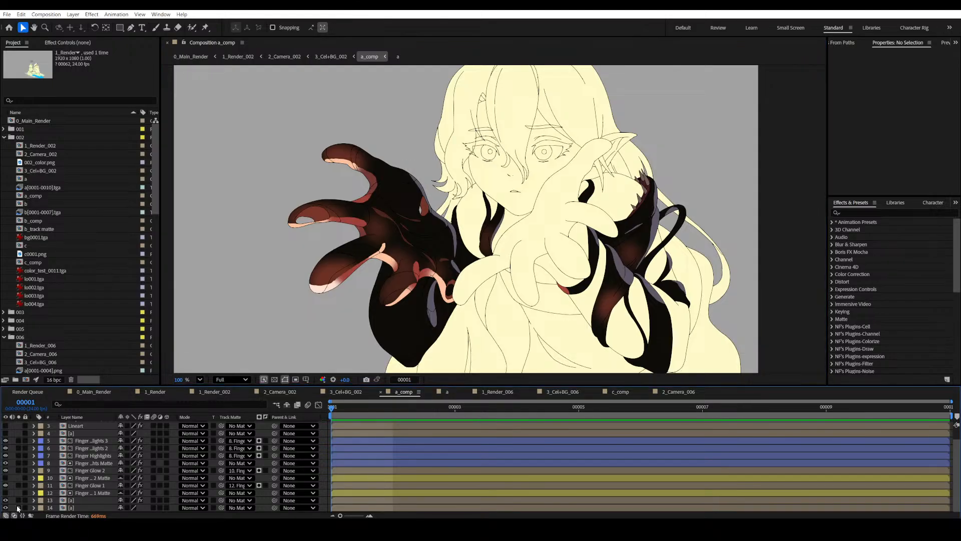
click(18, 508)
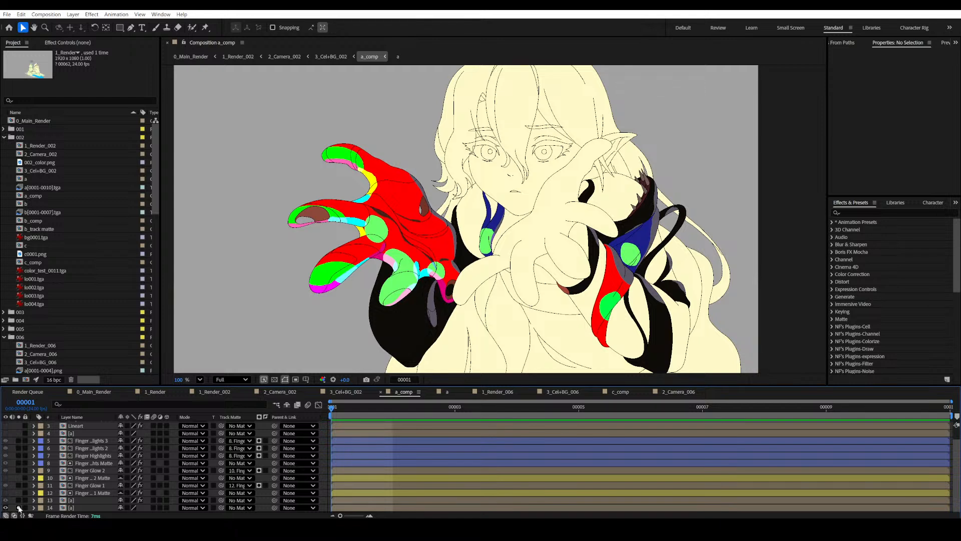
click(19, 508)
click(19, 507)
scroll(382, 236, up, 6)
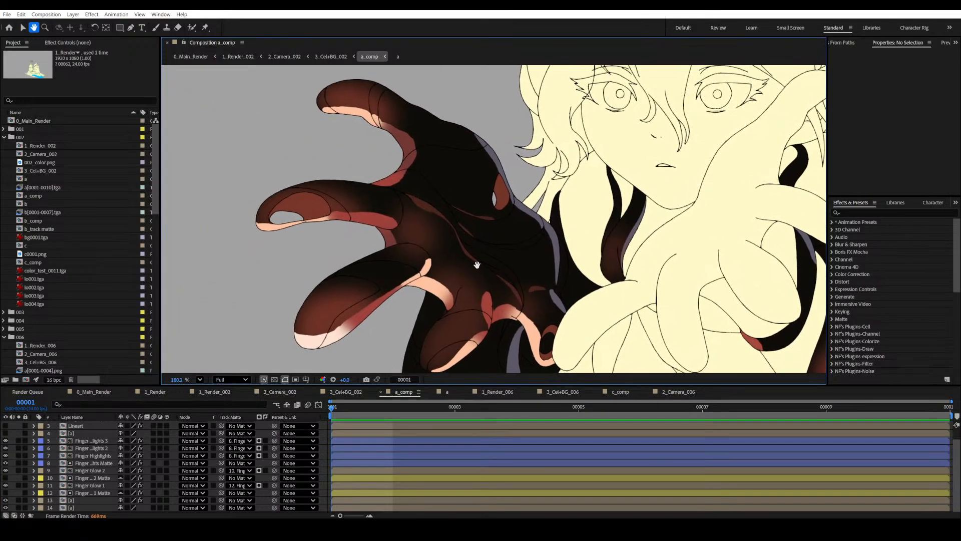
Compare the hand with layer 14 soloed and unsoloed, leave the layer soloed, and inspect its mask colours up close.
click(24, 500)
click(19, 508)
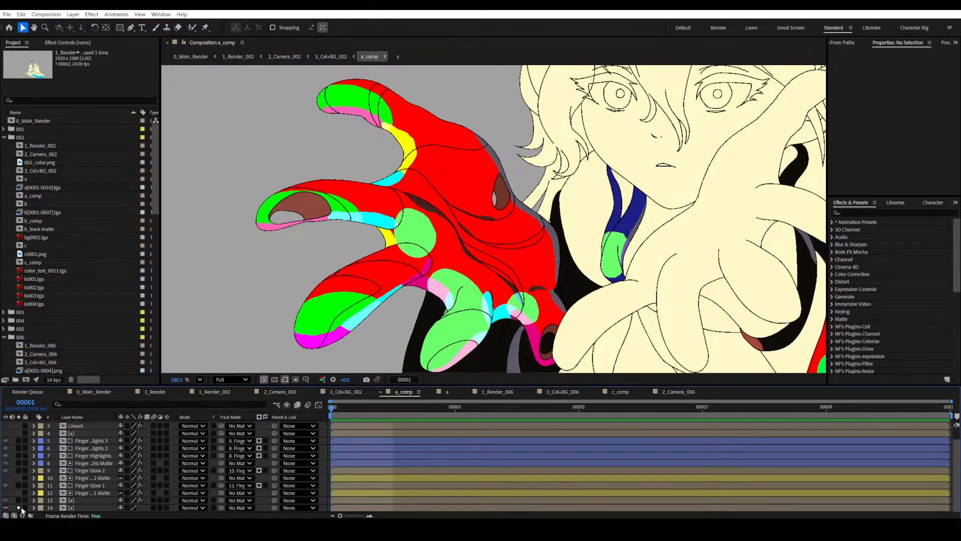
click(19, 508)
click(19, 508)
click(19, 507)
click(19, 507)
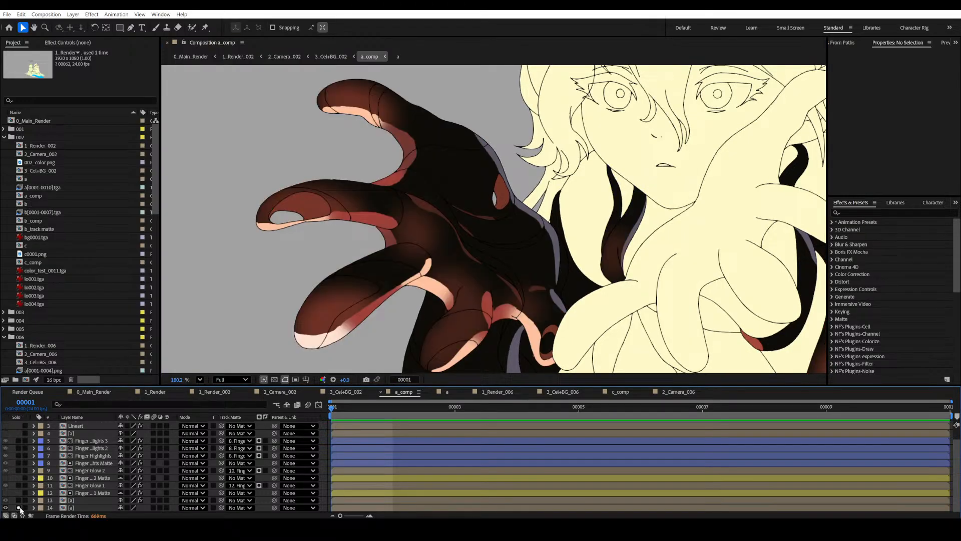
click(19, 508)
click(19, 508)
scroll(467, 202, down, 5)
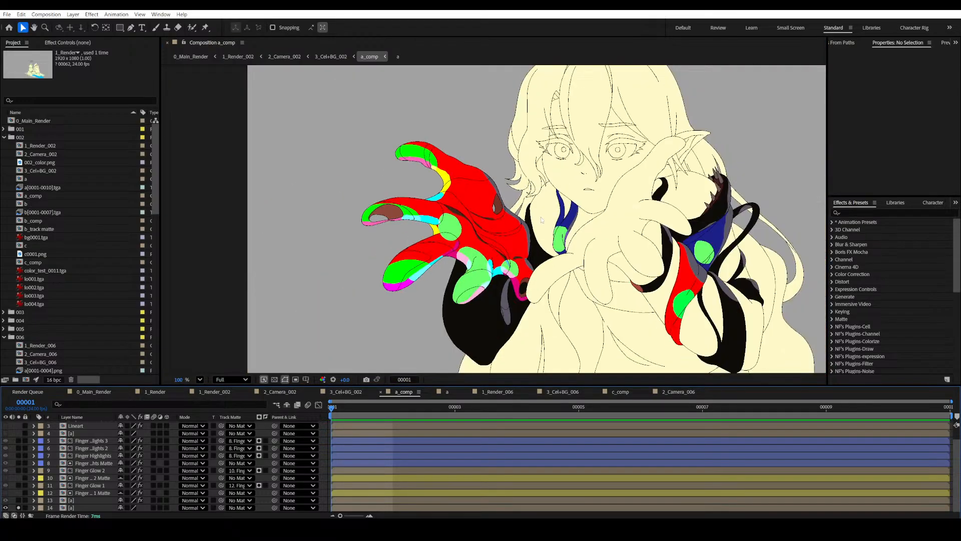
mouse_move(500, 210)
mouse_down()
mouse_move(479, 207)
mouse_move(600, 249)
mouse_move(502, 224)
mouse_up()
scroll(497, 210, up, 3)
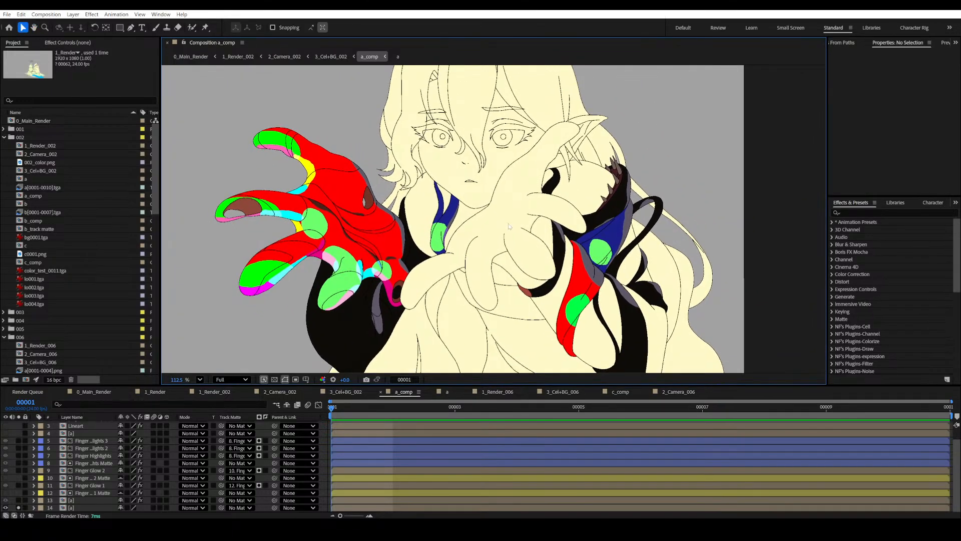
scroll(549, 261, up, 5)
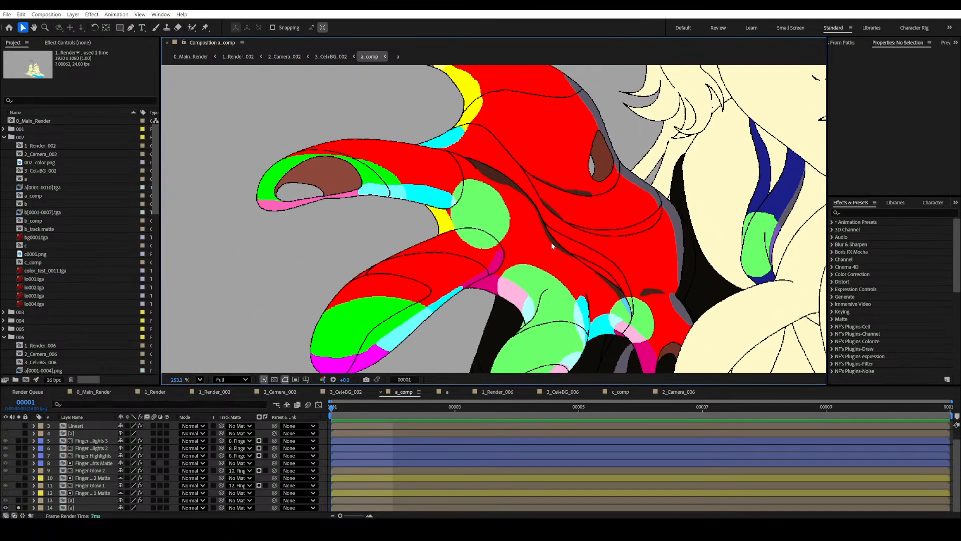
Examine the flat mask colours on the palm, collar and opposite sleeve with layer 14 soloed.
scroll(479, 258, down, 4)
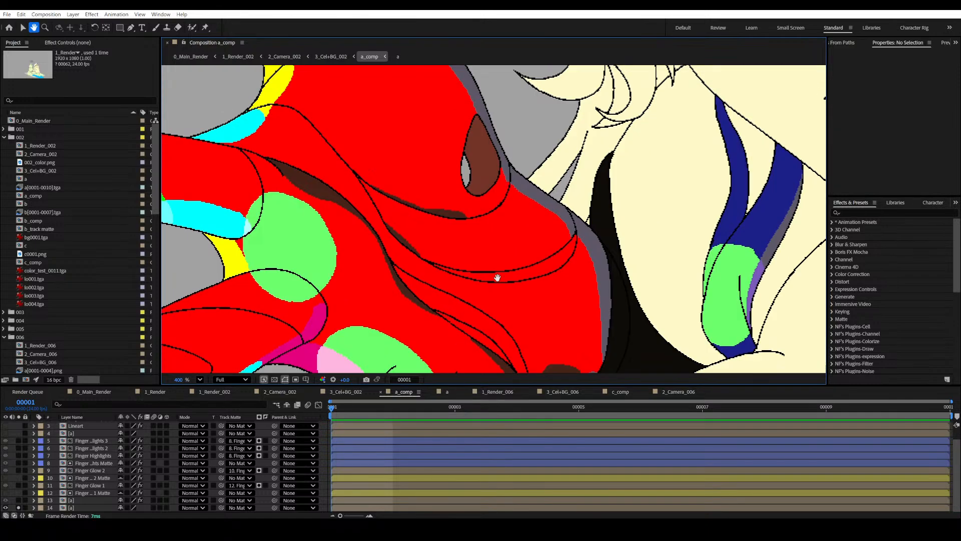
scroll(581, 263, down, 1)
drag(656, 263, 517, 266)
scroll(607, 247, down, 1)
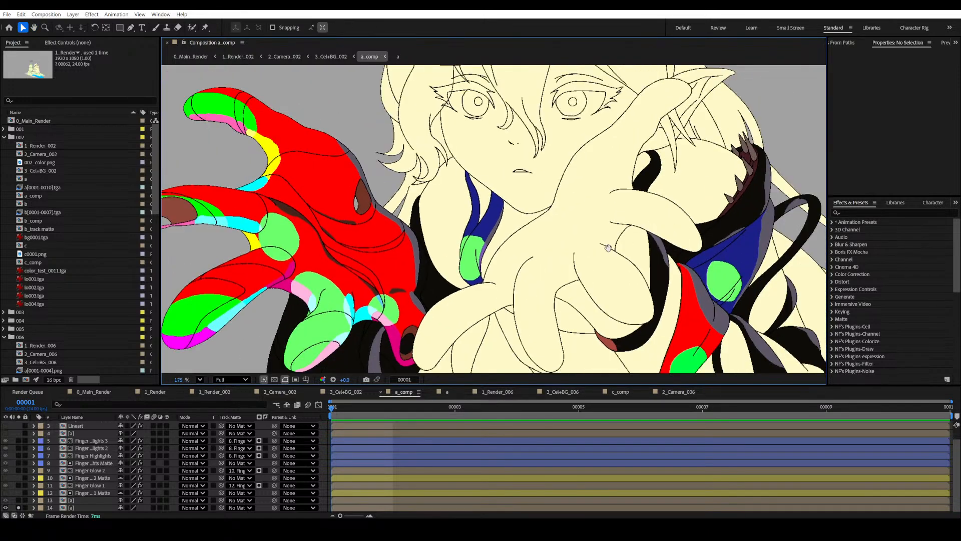
drag(606, 247, 558, 189)
scroll(598, 265, down, 2)
mouse_move(602, 274)
mouse_down()
mouse_move(588, 245)
mouse_move(588, 286)
mouse_up()
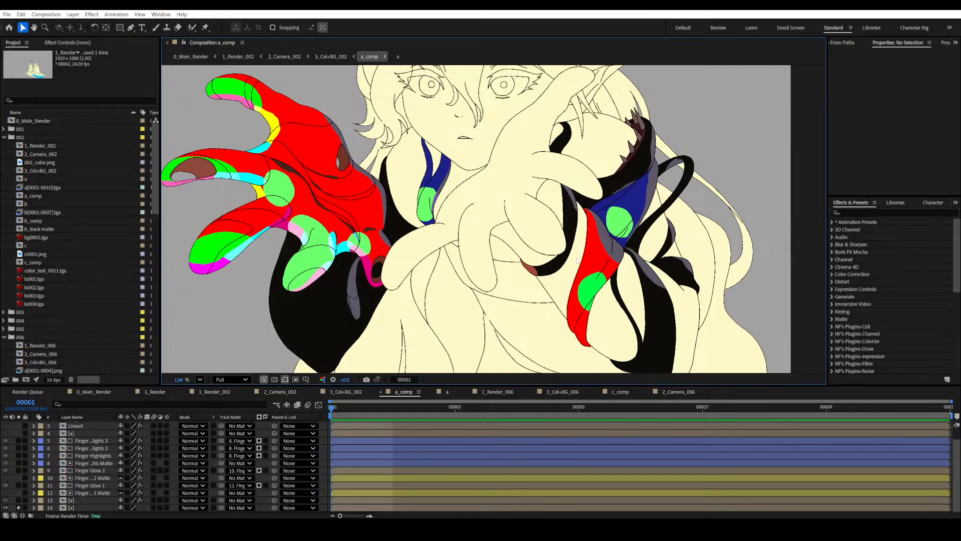
drag(580, 234, 609, 231)
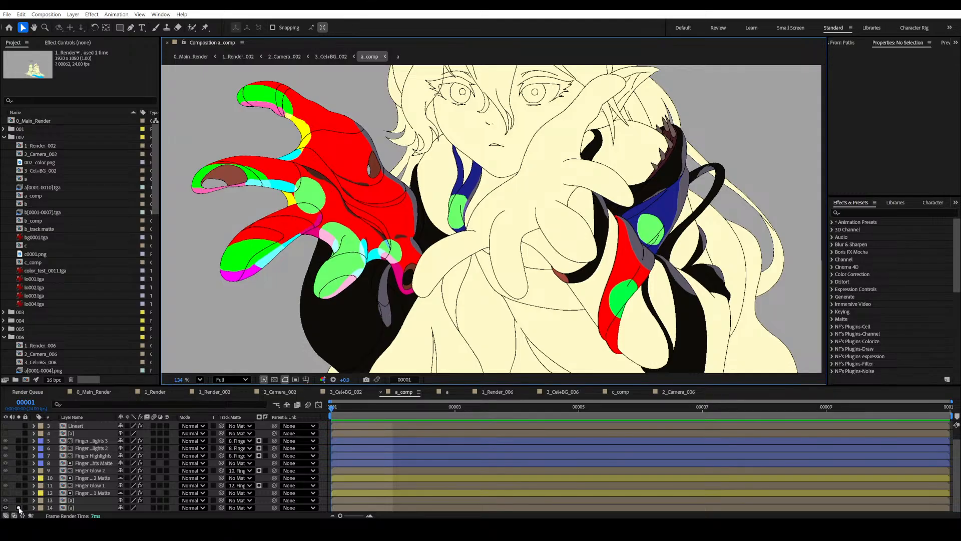
Compare the lower finger with layer 14 unsoloed and soloed, leaving the layer soloed.
scroll(304, 124, up, 5)
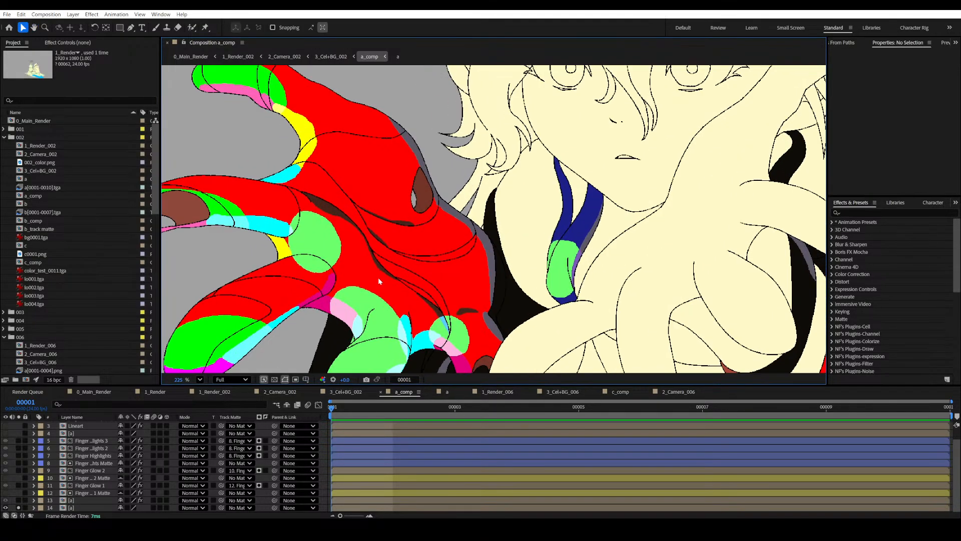
drag(300, 307, 490, 232)
scroll(488, 229, up, 5)
drag(415, 286, 427, 269)
key(v)
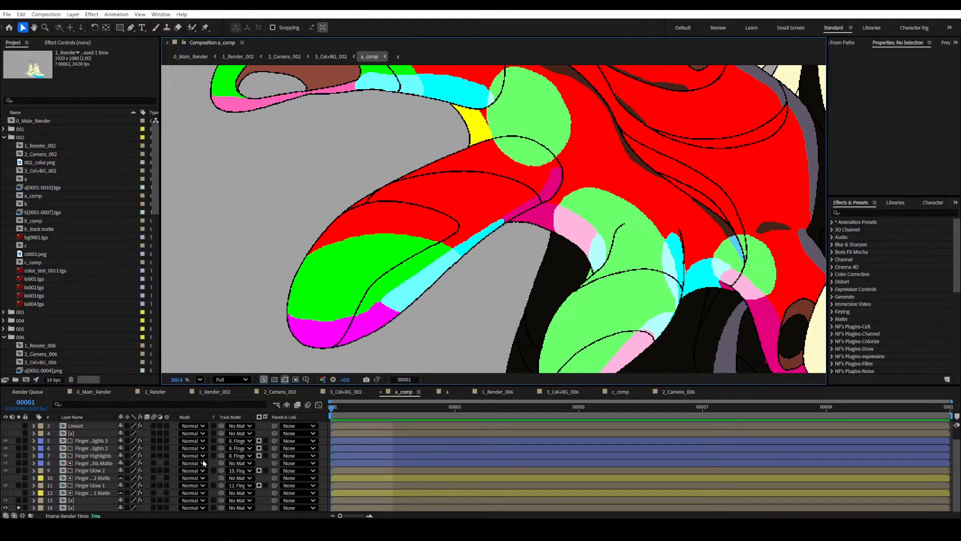
click(17, 507)
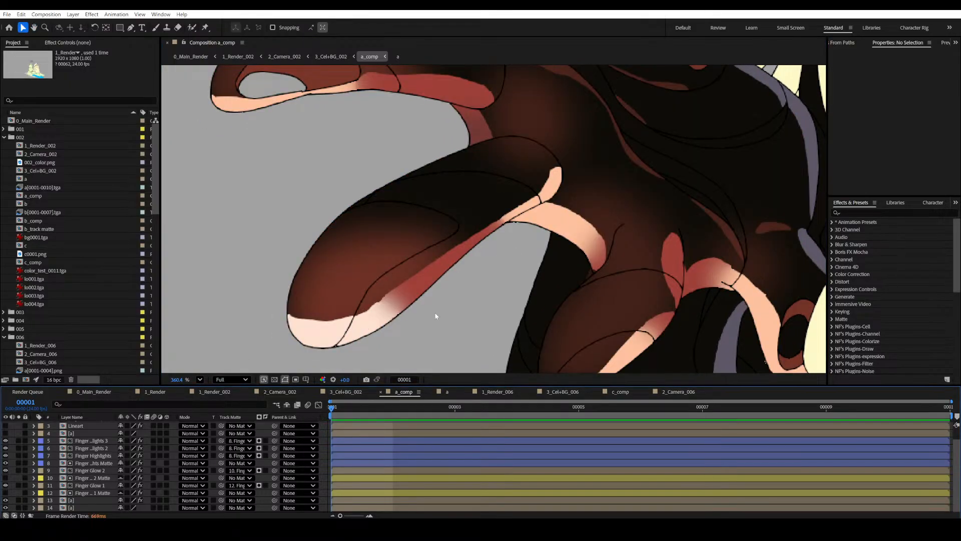
click(17, 507)
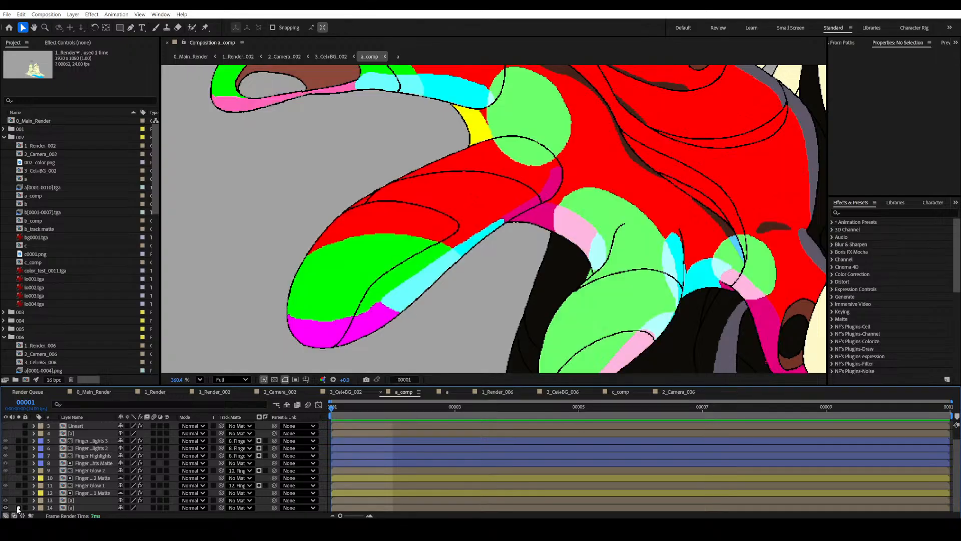
Inspect the green, cyan, magenta and pink mask areas along the lower finger and thumb up close.
drag(476, 316, 502, 285)
drag(498, 219, 515, 285)
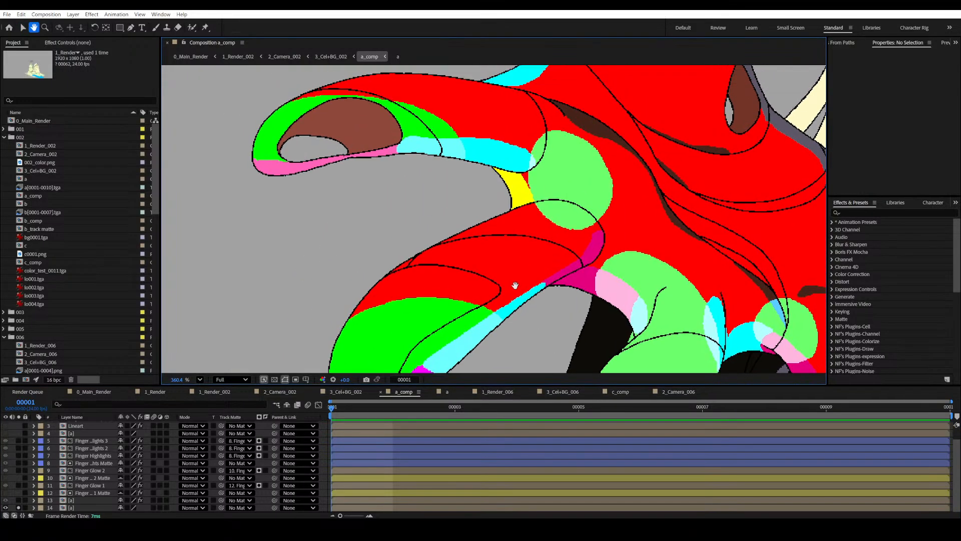
drag(649, 330, 583, 278)
scroll(466, 321, up, 5)
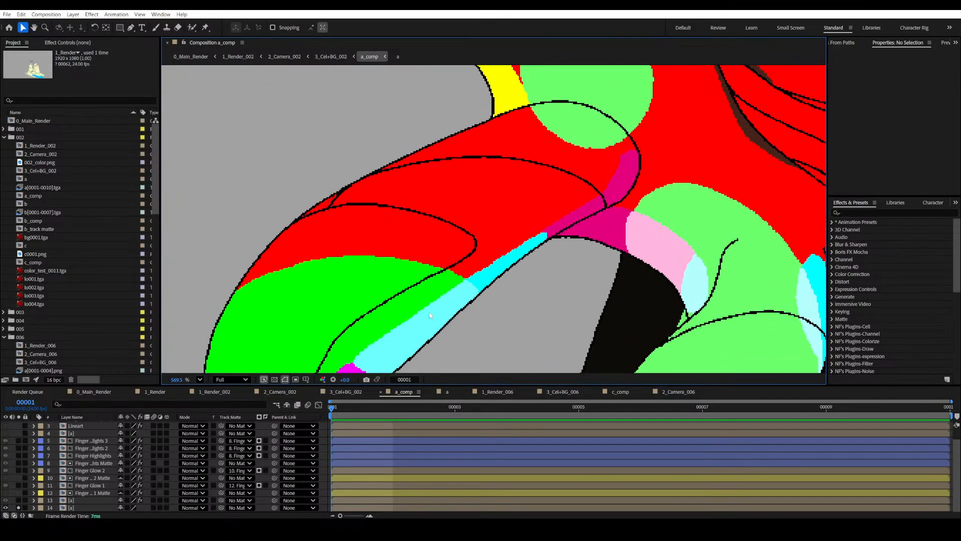
drag(430, 312, 525, 240)
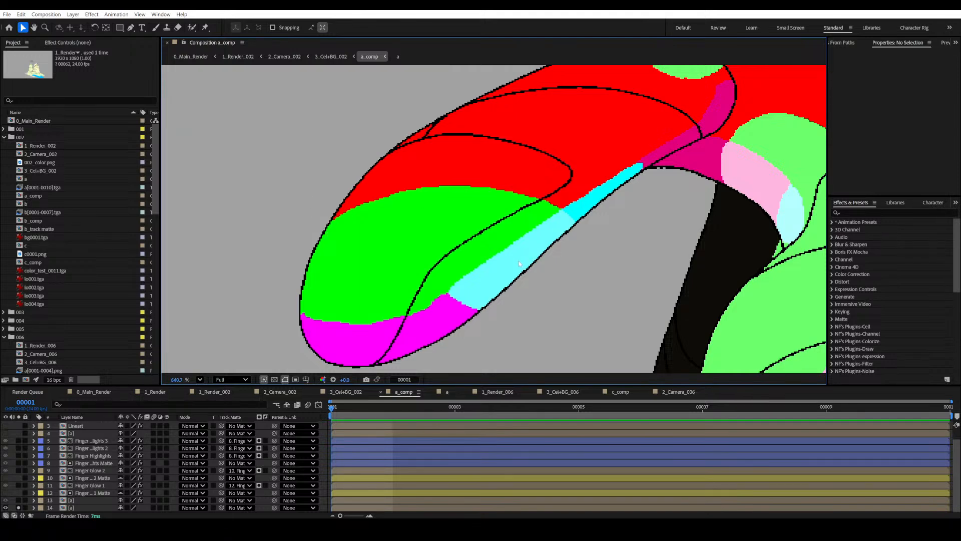
scroll(519, 263, up, 4)
drag(569, 259, 483, 261)
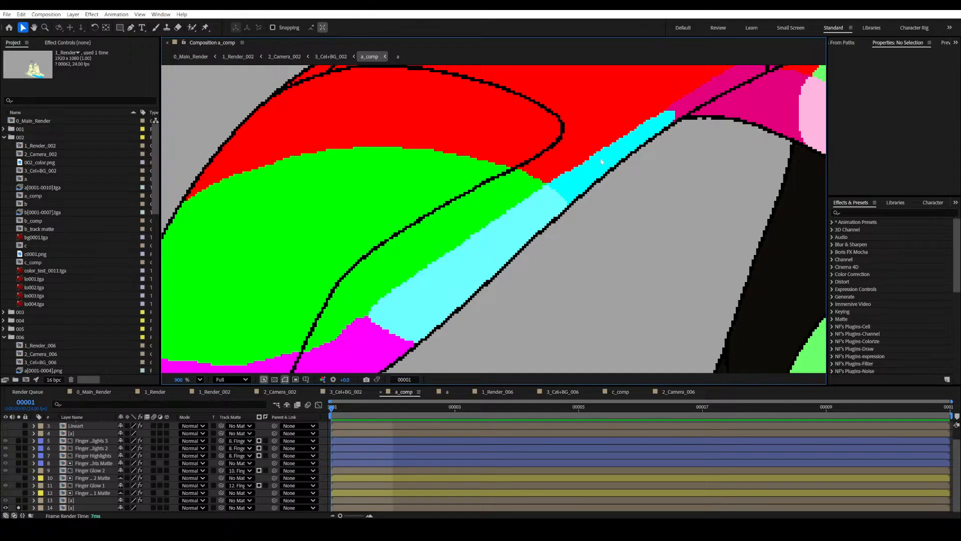
scroll(548, 208, down, 6)
drag(603, 172, 447, 246)
scroll(532, 217, up, 5)
scroll(410, 221, up, 2)
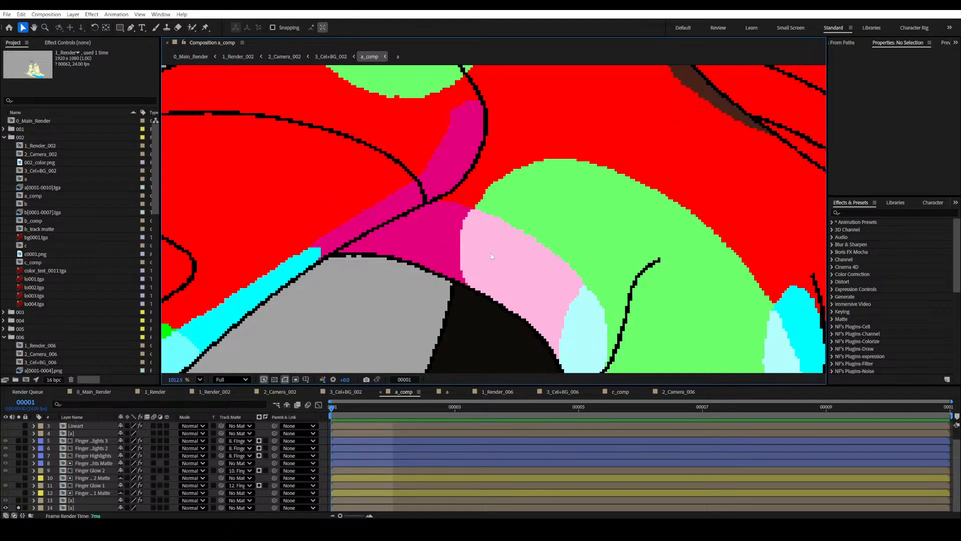
Inspect the mask colours on the middle finger and the yellow and cyan areas between the fingers.
scroll(491, 253, down, 8)
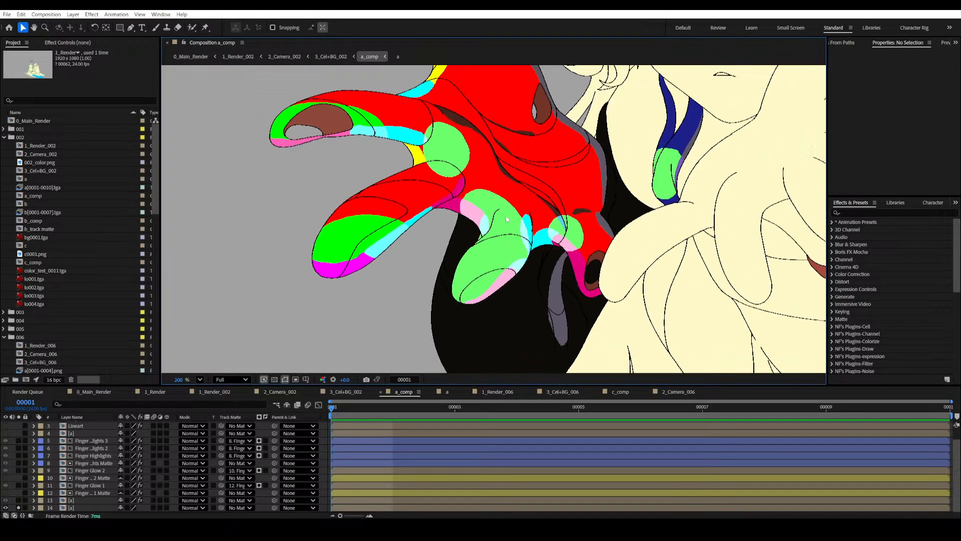
drag(440, 100, 551, 191)
scroll(568, 182, up, 2)
scroll(573, 202, down, 1)
scroll(433, 236, up, 4)
drag(433, 236, 495, 238)
scroll(495, 238, down, 3)
drag(626, 246, 590, 238)
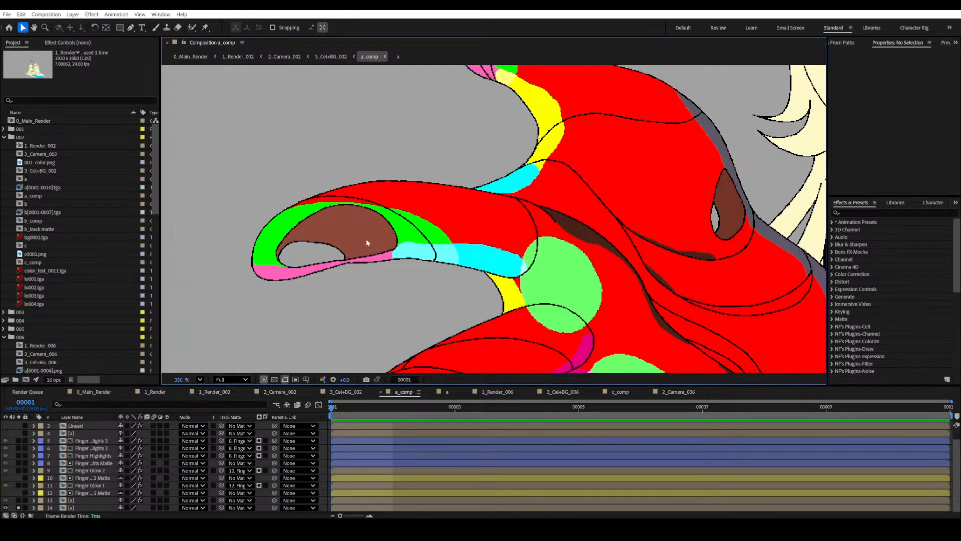
scroll(366, 243, down, 3)
scroll(418, 200, up, 2)
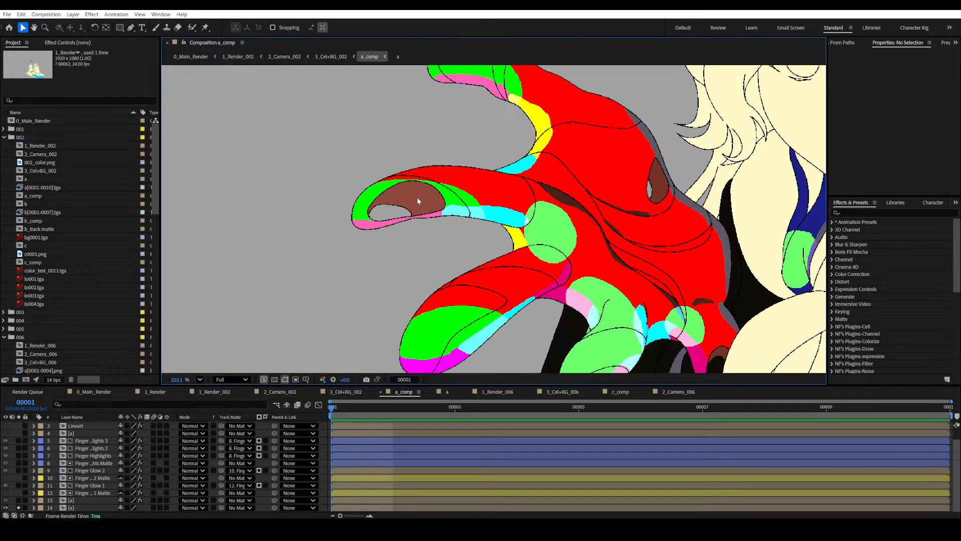
scroll(418, 200, up, 2)
drag(418, 201, 342, 222)
Examine how the mask colours are distributed over the whole hand and across to the other sleeve.
scroll(415, 215, down, 1)
drag(566, 189, 529, 227)
scroll(531, 240, down, 2)
drag(590, 270, 574, 219)
drag(718, 269, 534, 201)
scroll(566, 241, down, 1)
drag(625, 263, 662, 257)
drag(493, 233, 534, 264)
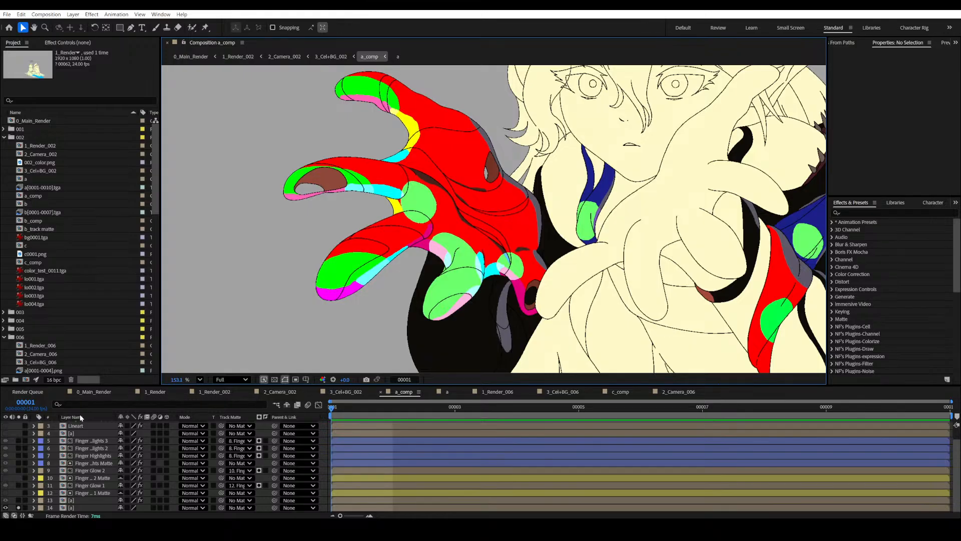
Unsolo layer 14 in a_comp to bring back the composited hand.
click(19, 507)
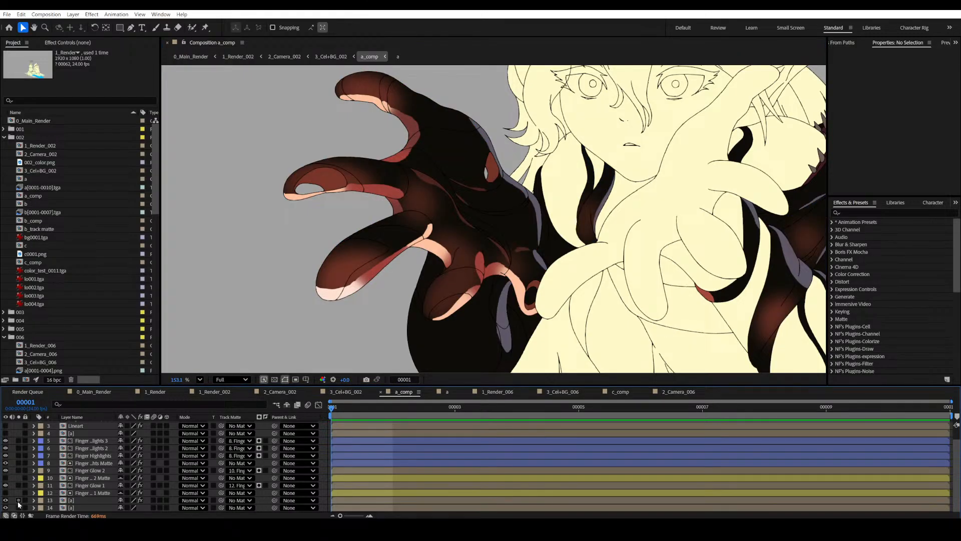
drag(409, 277, 413, 283)
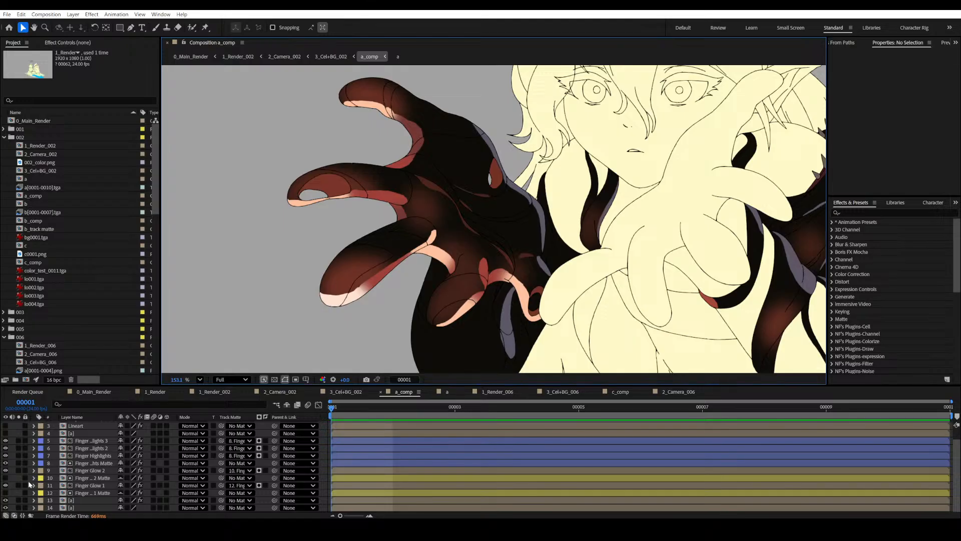
click(14, 497)
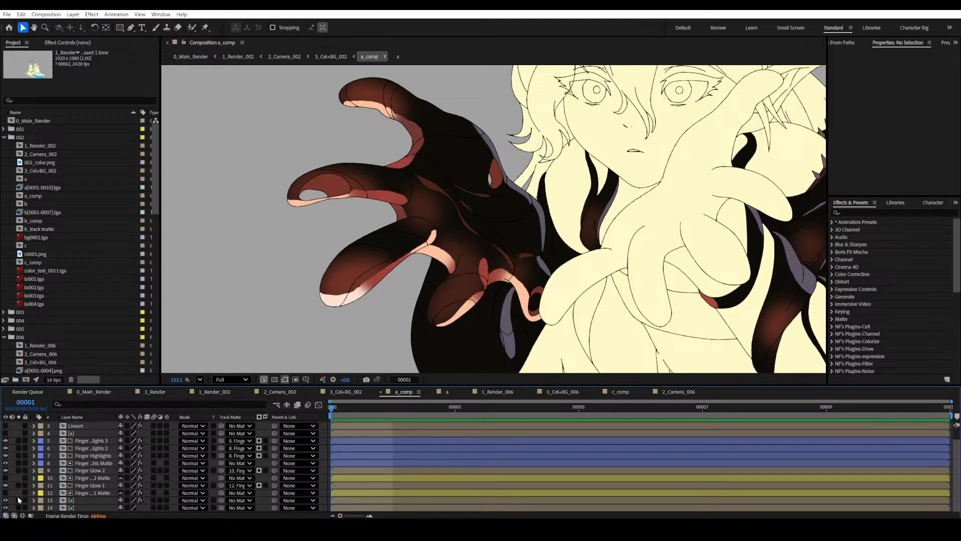
Solo the Finger Glow 1 layer and examine its blurred red glow on the fingertips and sleeve.
click(19, 485)
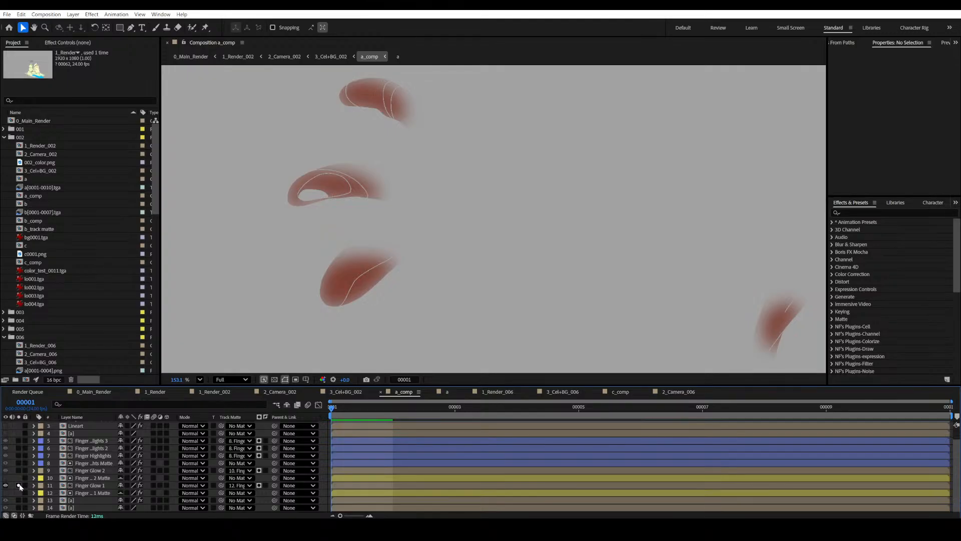
scroll(400, 291, down, 3)
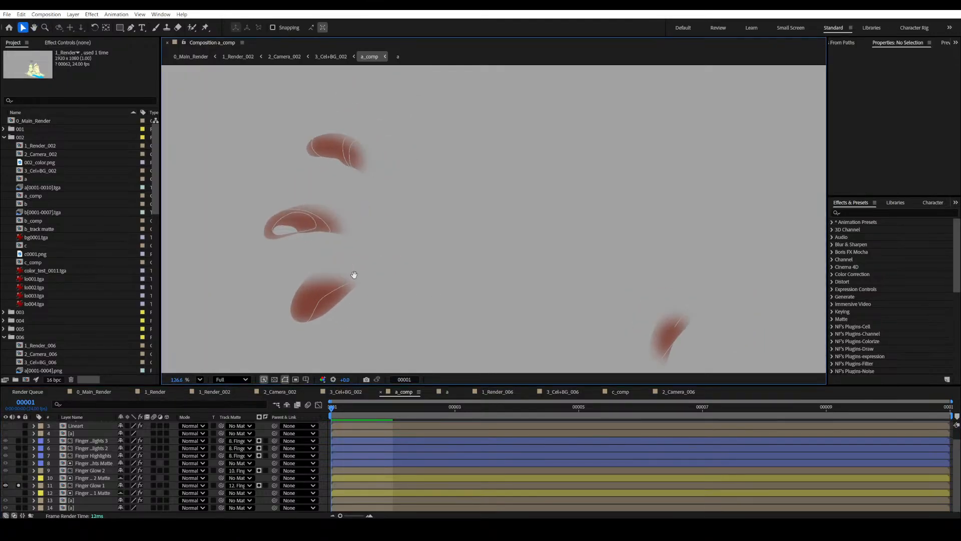
drag(354, 274, 372, 277)
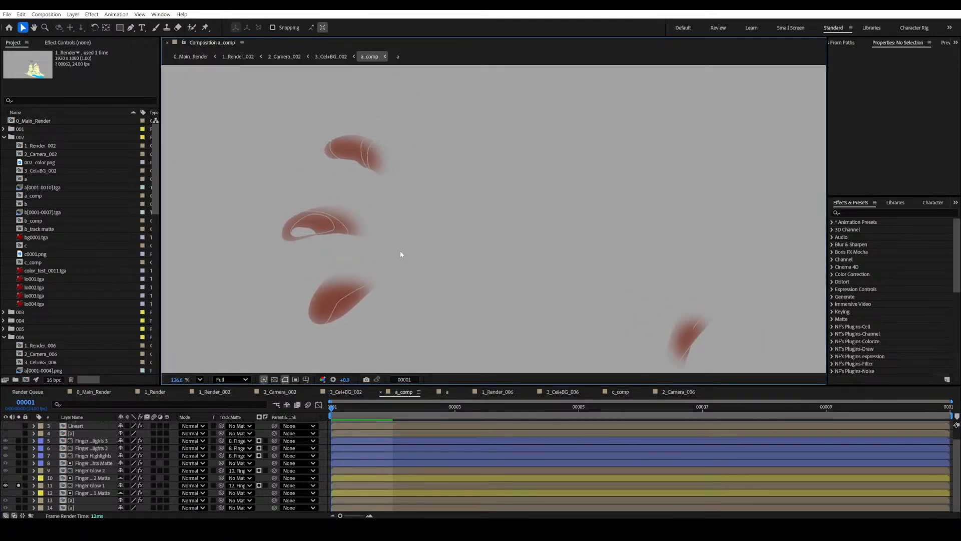
mouse_move(432, 270)
mouse_down()
mouse_move(430, 248)
mouse_move(433, 256)
mouse_up()
scroll(503, 248, down, 4)
scroll(433, 255, up, 2)
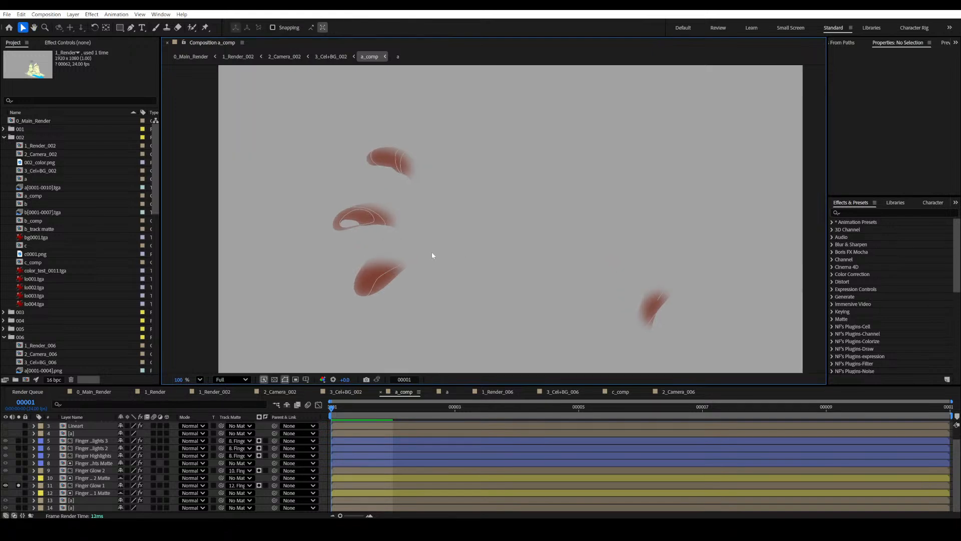
scroll(432, 255, up, 1)
click(19, 485)
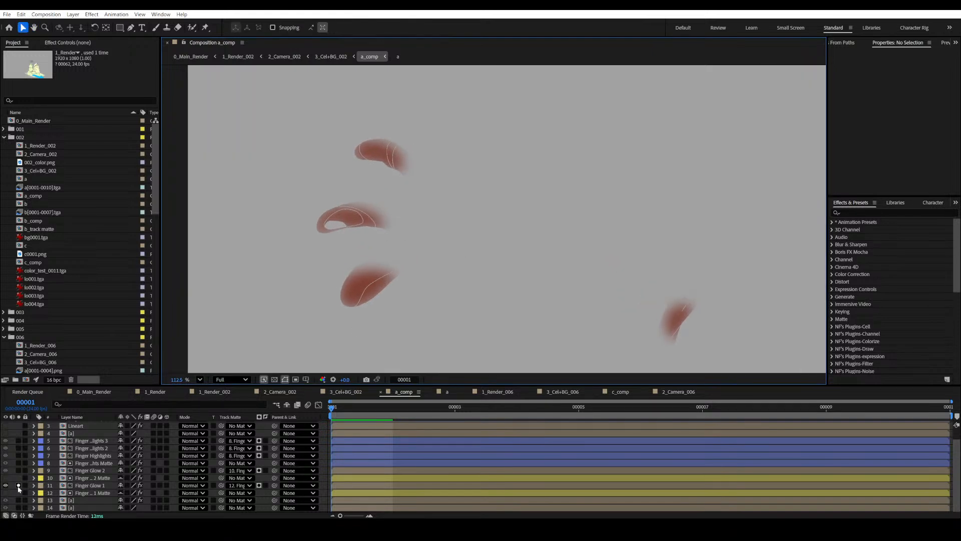
Show the effects of the Finger Glow 1 layer and disable all of them, from Color Keep to Gaussian Blur.
click(72, 43)
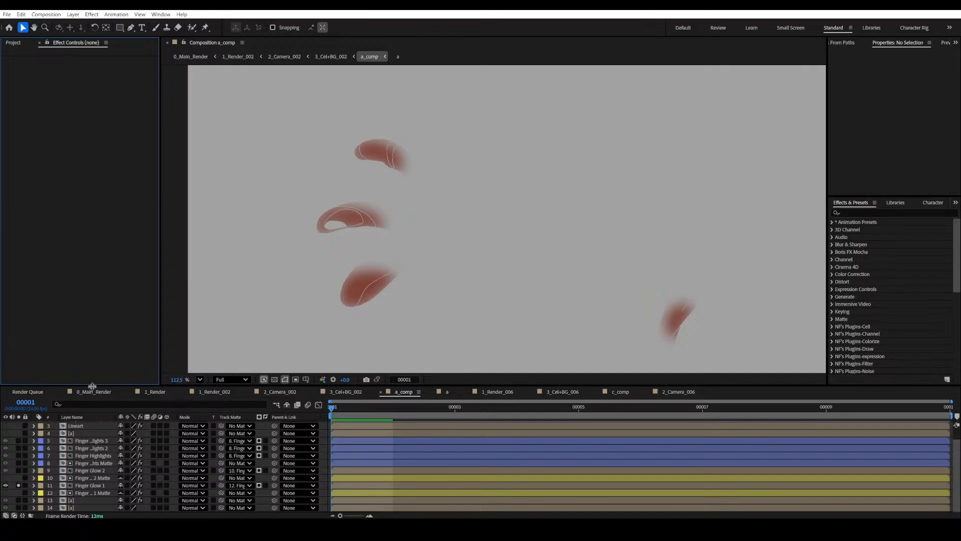
click(86, 485)
scroll(86, 485, up, 1)
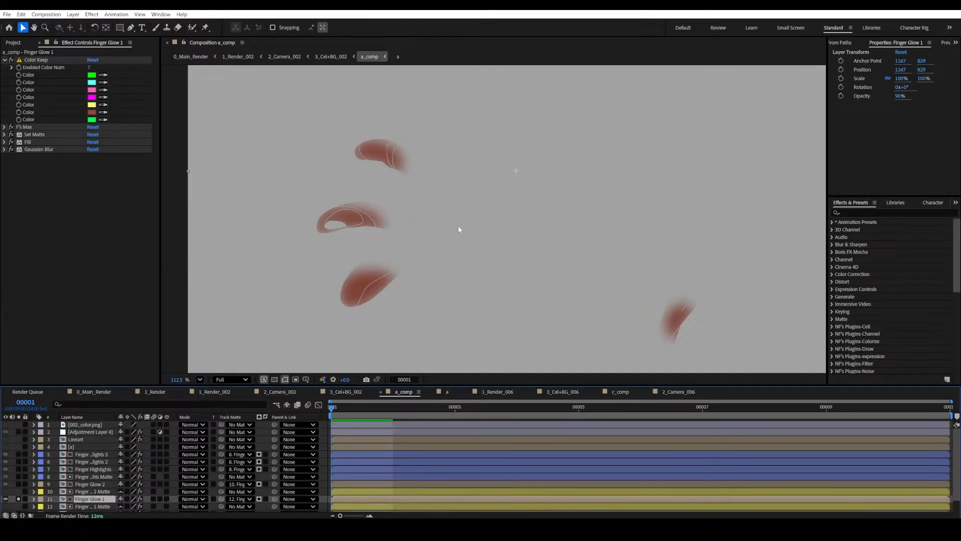
drag(10, 149, 11, 126)
click(11, 60)
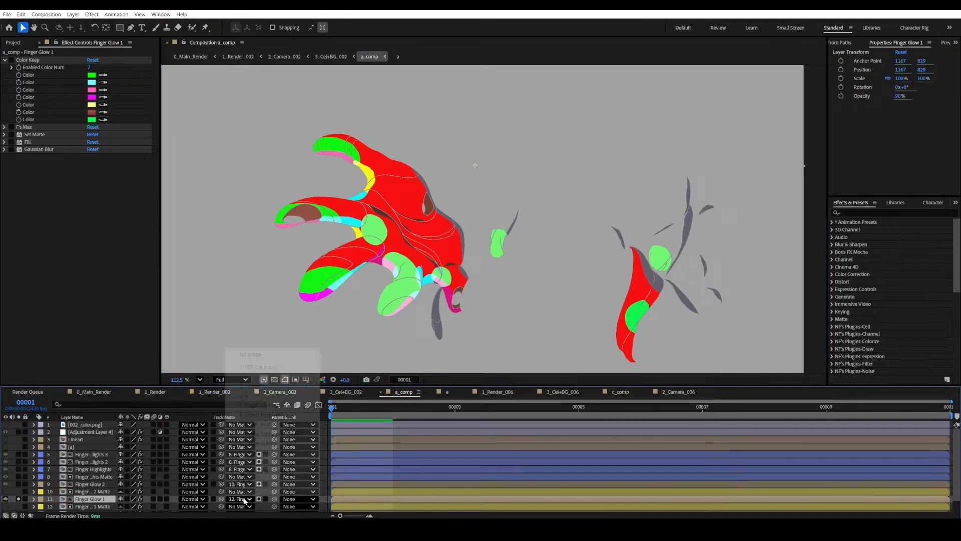
Remove the track matte from Finger Glow 1 and inspect the layer's raw mask colours.
click(249, 500)
click(264, 356)
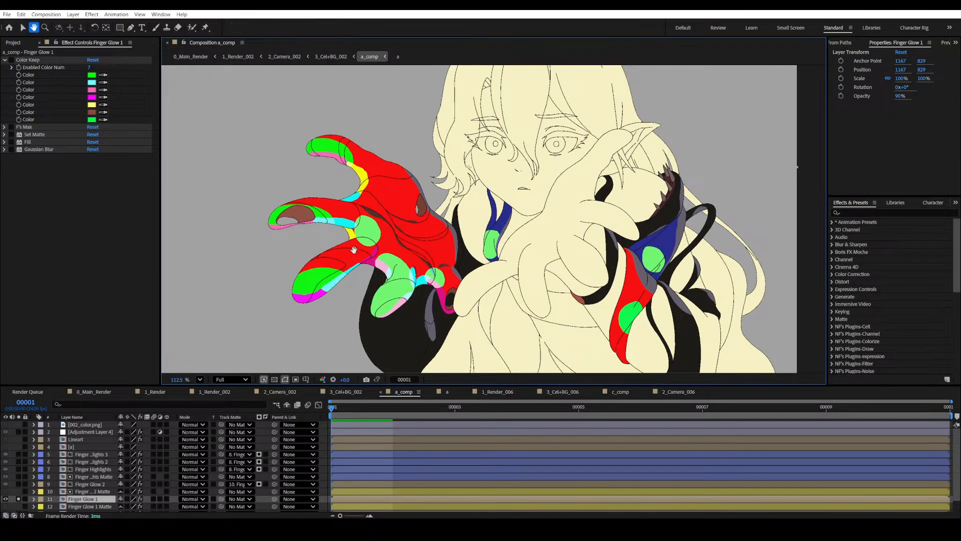
drag(354, 244, 336, 253)
key(ctrl+s)
scroll(334, 252, up, 4)
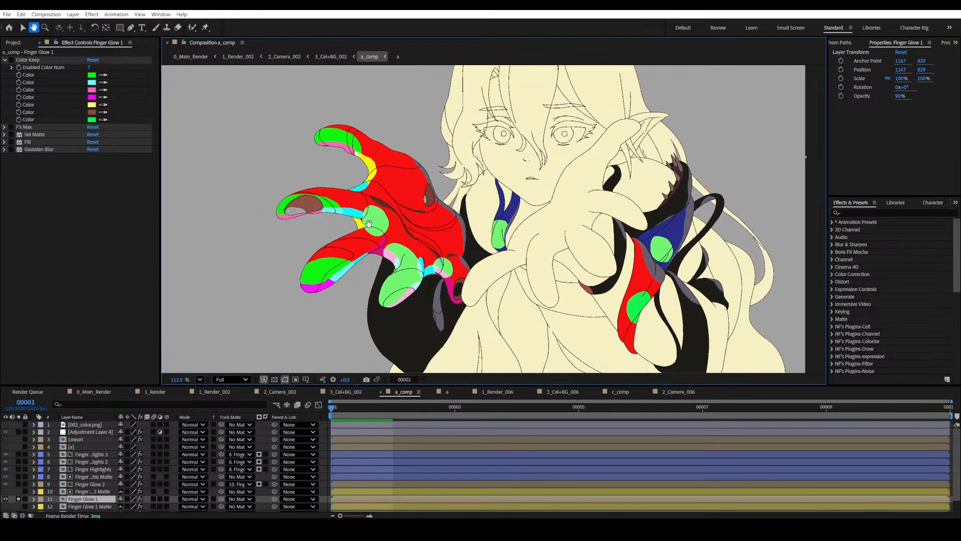
drag(375, 244, 411, 248)
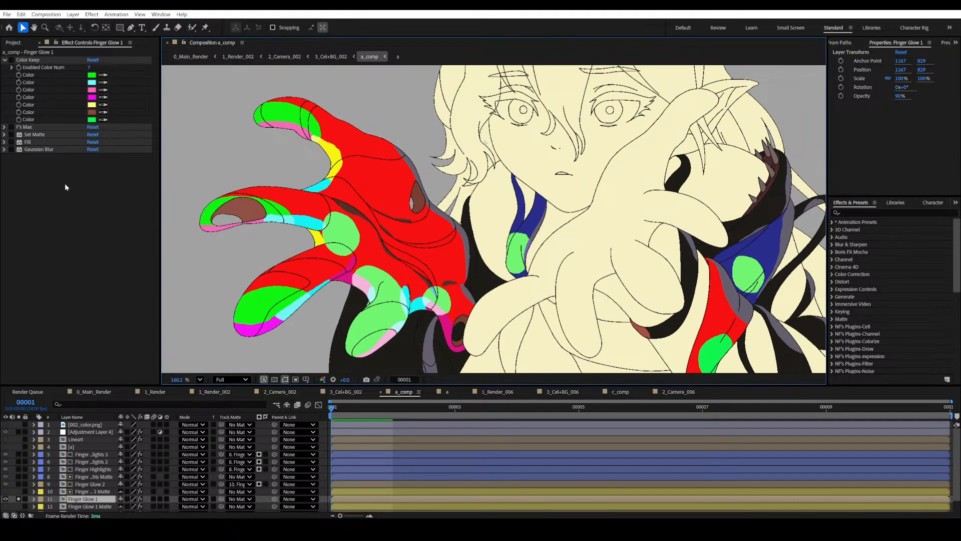
Undo and redo the Finger Glow 1 changes to compare its finished glow with the raw mask colours, ending on the raw colours.
key(ctrl+z)
key(ctrl+z)
key(ctrl+z)
key(ctrl+z)
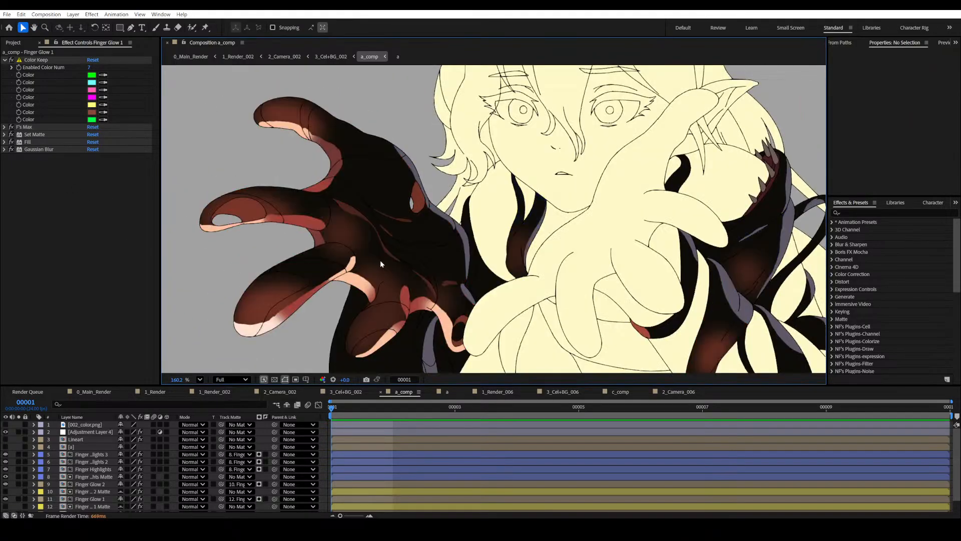
key(ctrl+z)
key(ctrl+shift+z)
key(ctrl+shift+z)
scroll(305, 220, down, 5)
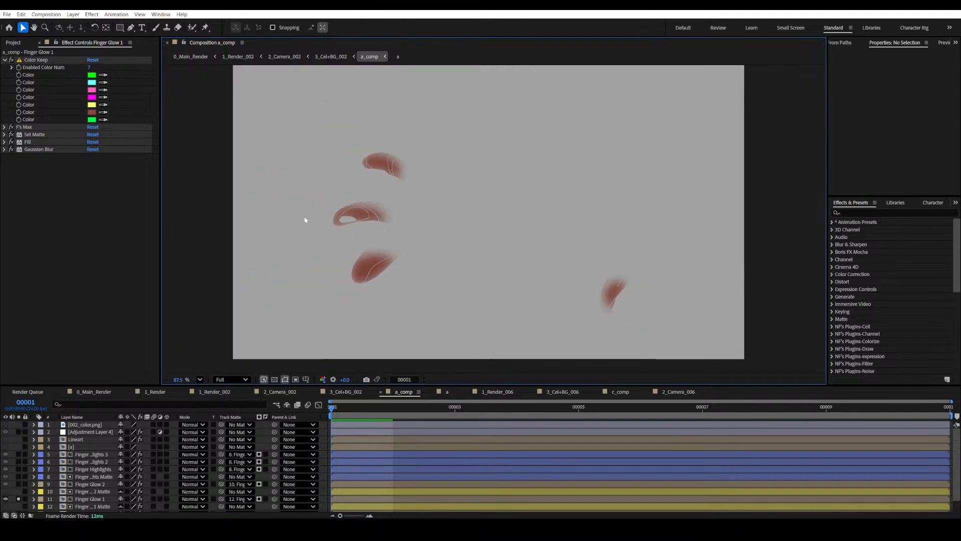
scroll(350, 196, up, 3)
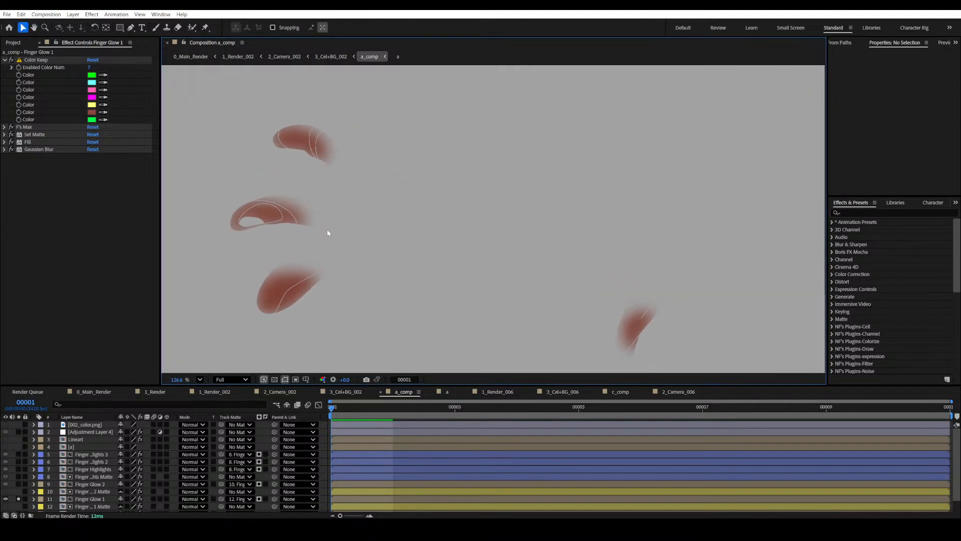
key(ctrl+z)
key(ctrl+z)
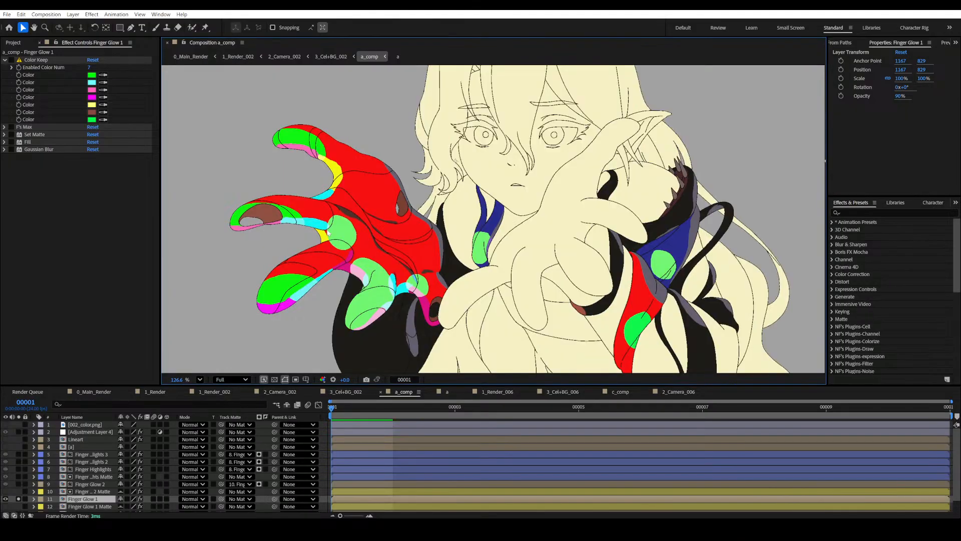
Enable only the Color Keep effect on the Finger Glow 1 layer to isolate its chosen mask colours.
drag(419, 253, 415, 250)
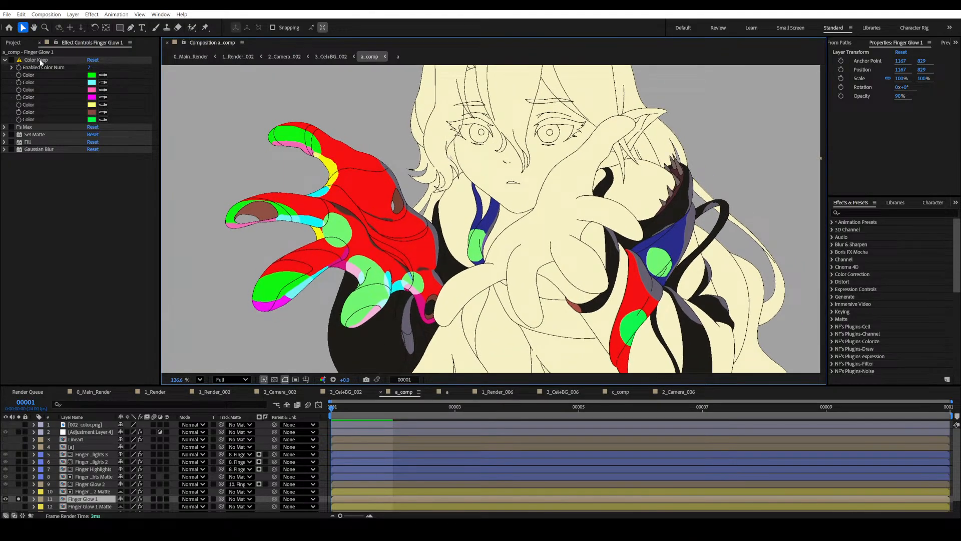
click(38, 60)
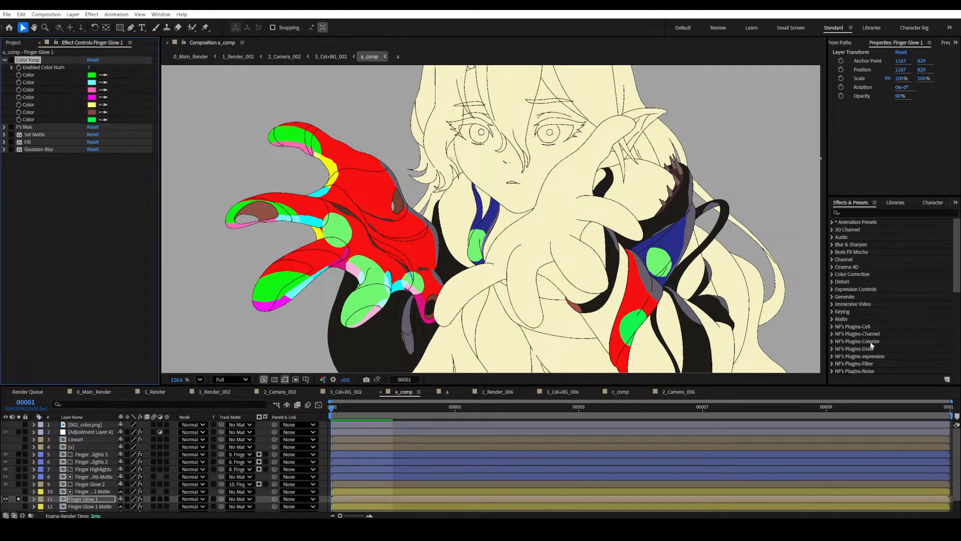
scroll(872, 345, down, 2)
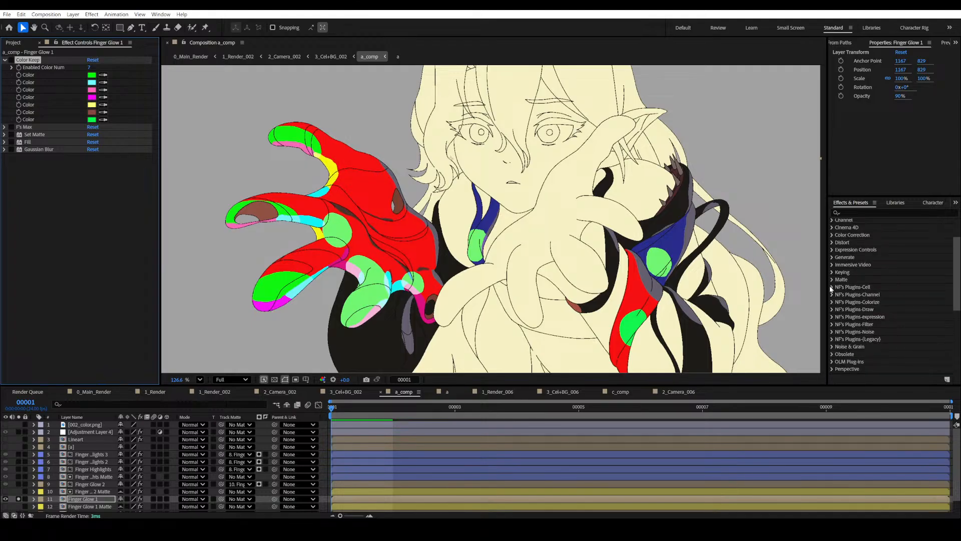
drag(461, 262, 508, 256)
scroll(508, 256, up, 5)
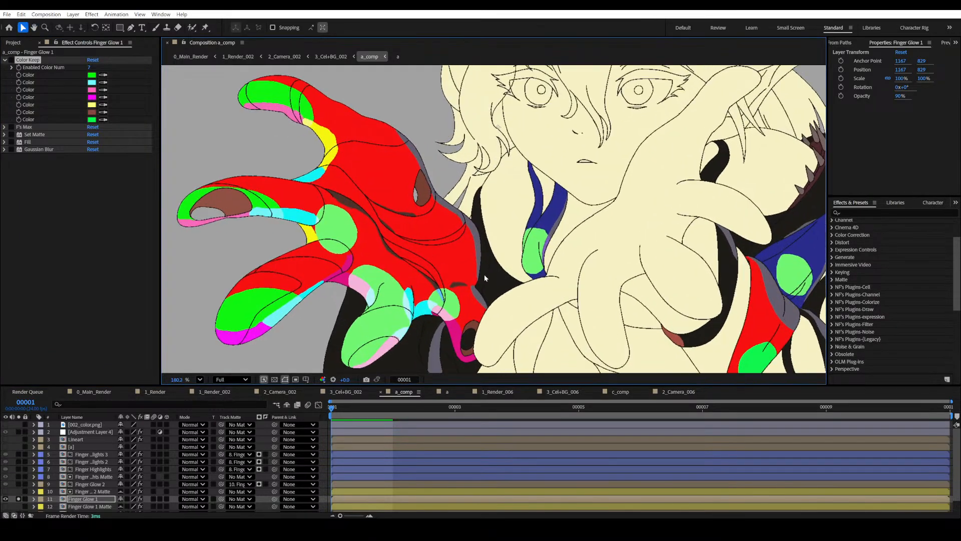
drag(475, 261, 467, 256)
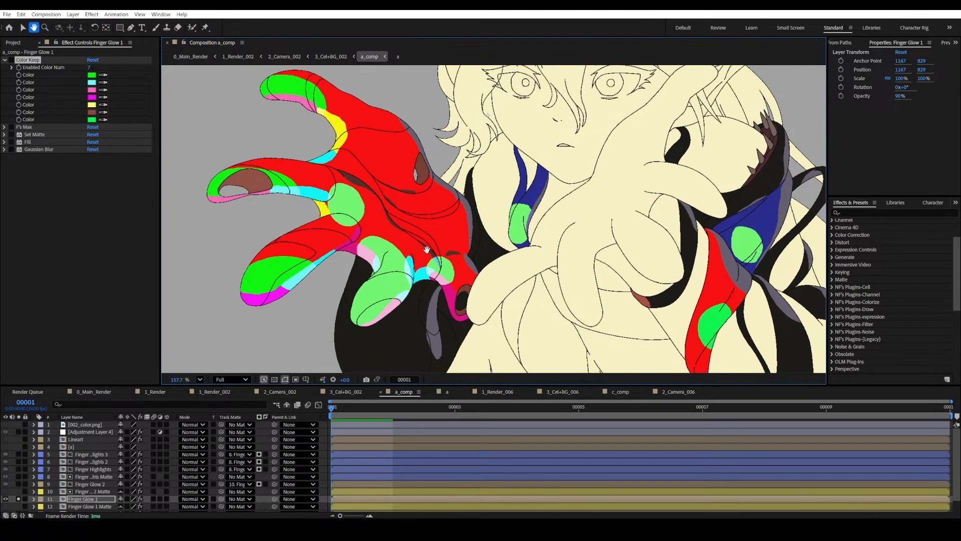
click(11, 60)
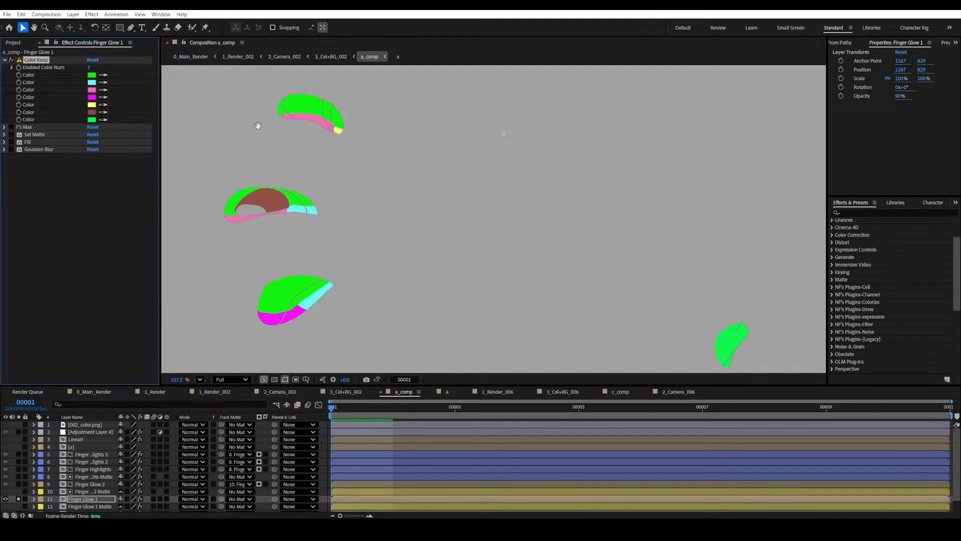
Examine the mask colour regions that Color Keep isolates on the fingertips and the sleeve.
drag(257, 124, 271, 140)
scroll(186, 133, down, 6)
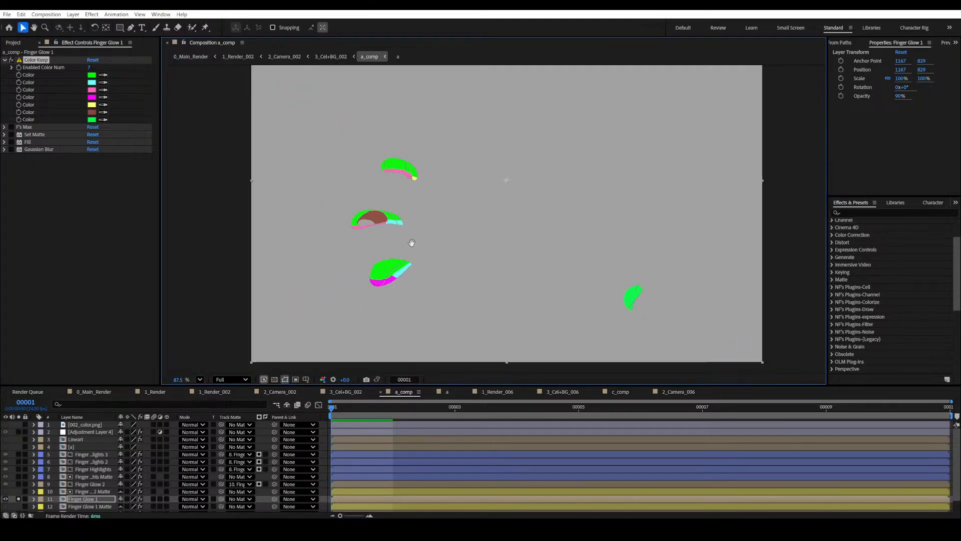
drag(411, 242, 393, 250)
scroll(176, 140, up, 5)
drag(293, 171, 340, 152)
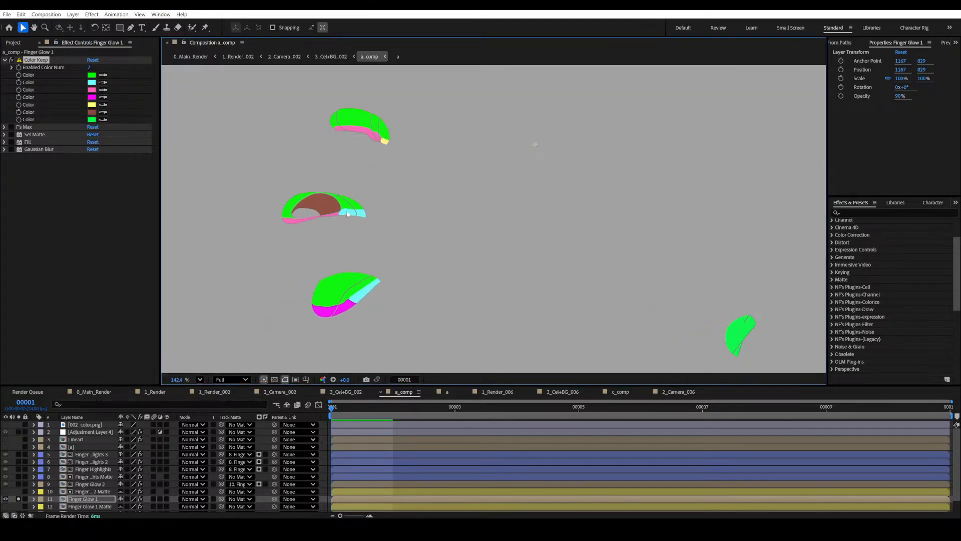
scroll(284, 212, up, 3)
drag(333, 240, 447, 223)
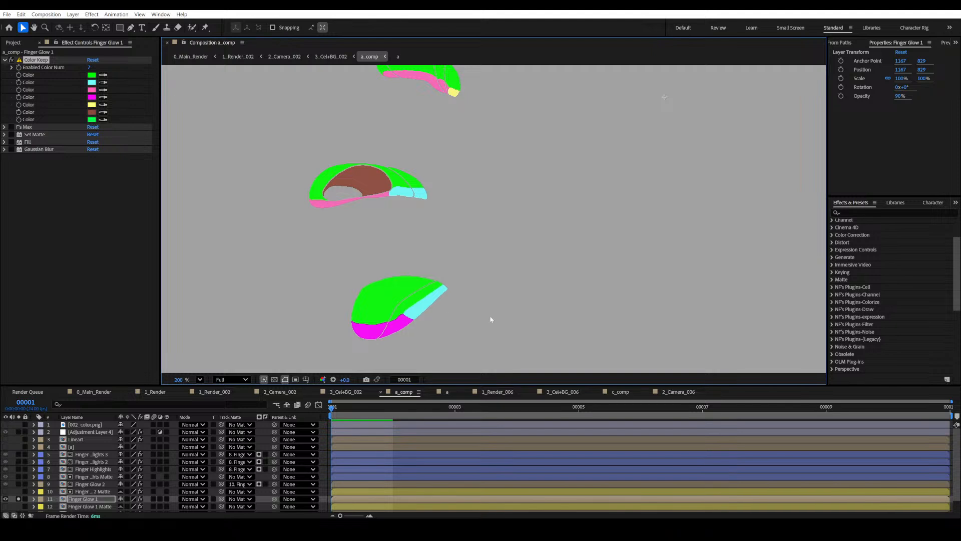
scroll(491, 319, down, 3)
drag(614, 319, 565, 290)
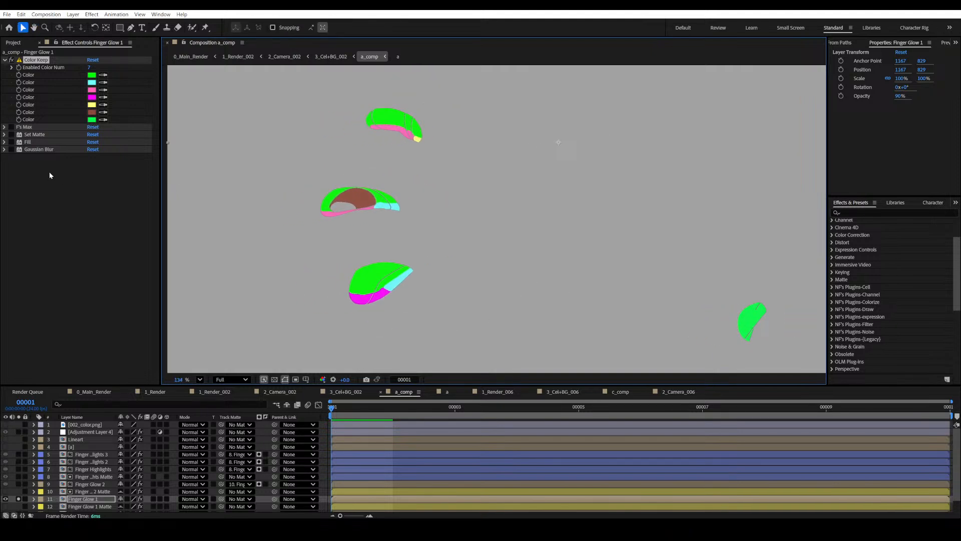
Enable Fill and Gaussian Blur on Finger Glow 1 and inspect the filled, blurred shapes.
click(11, 134)
click(11, 142)
click(11, 143)
drag(343, 193, 318, 195)
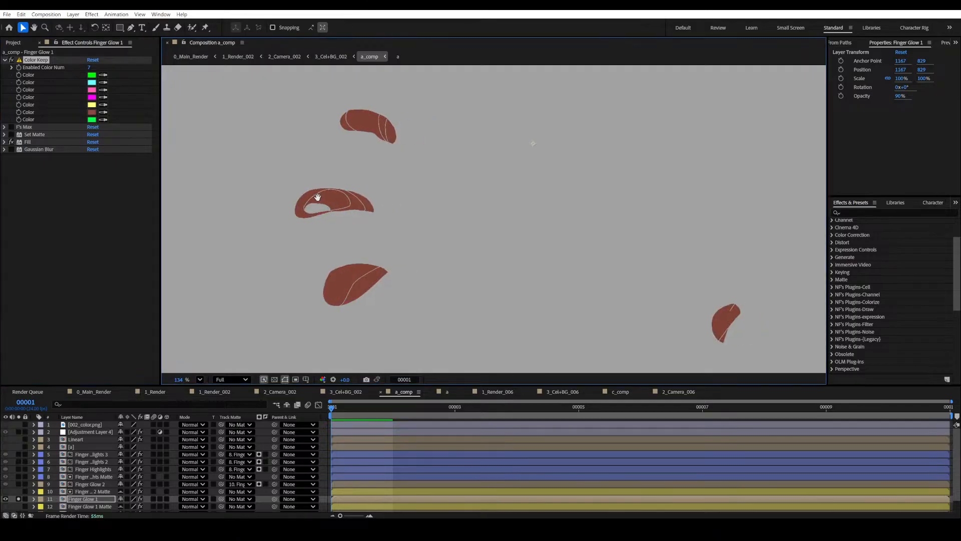
click(11, 149)
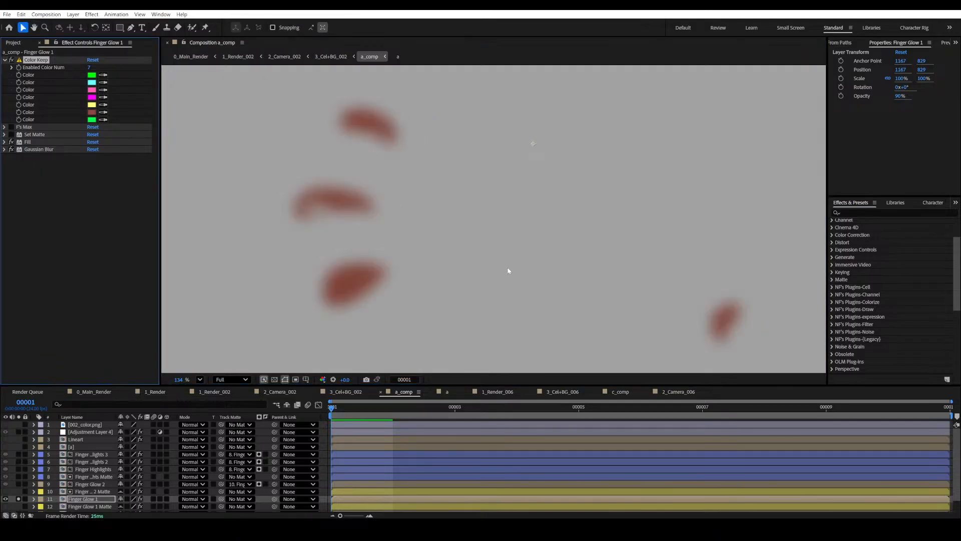
scroll(474, 262, down, 2)
scroll(421, 317, up, 3)
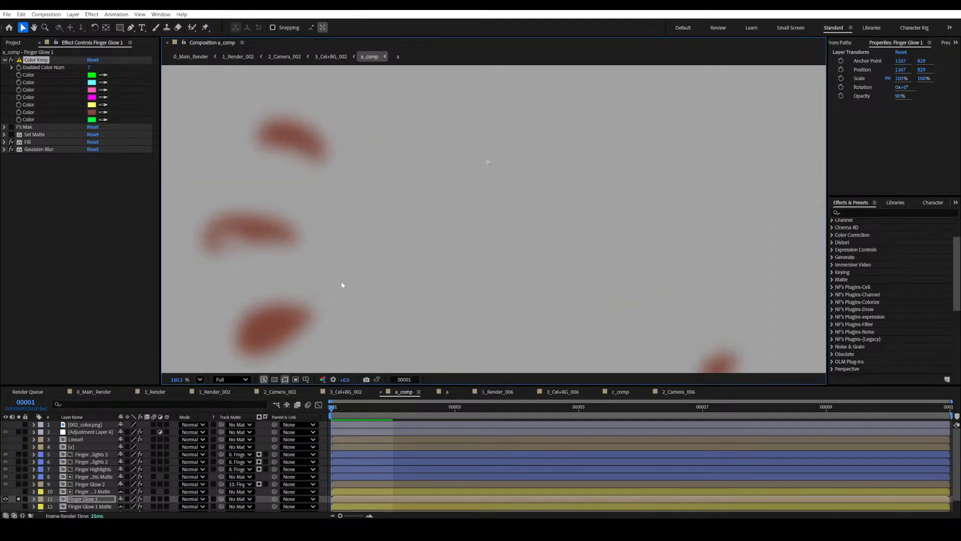
drag(343, 285, 411, 244)
key(v)
scroll(351, 250, down, 1)
Disable Gaussian Blur and Fill on Finger Glow 1, save the project, and inspect the middle fingertip's kept colours.
click(11, 149)
click(11, 142)
scroll(332, 237, up, 2)
key(ctrl+s)
scroll(330, 221, up, 3)
scroll(418, 250, up, 2)
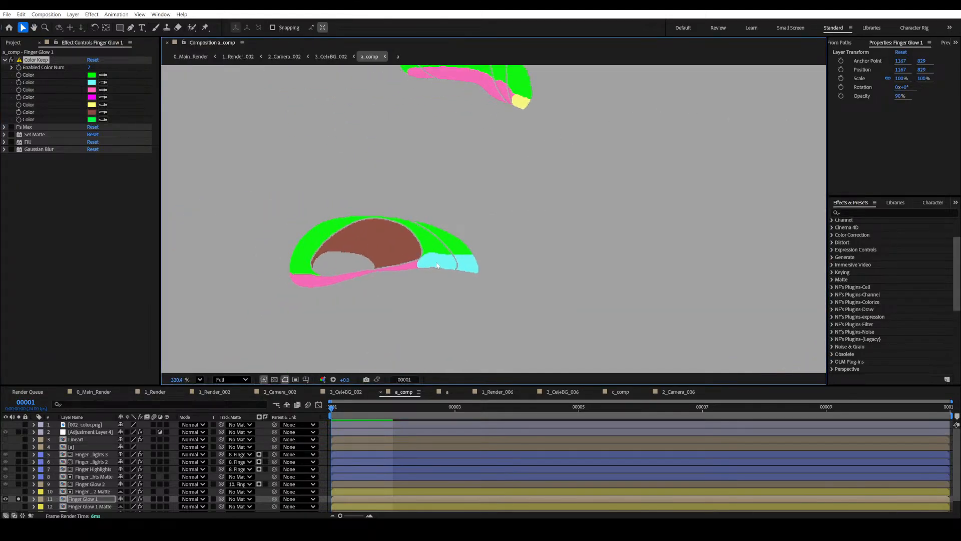
scroll(453, 266, up, 1)
scroll(449, 265, down, 2)
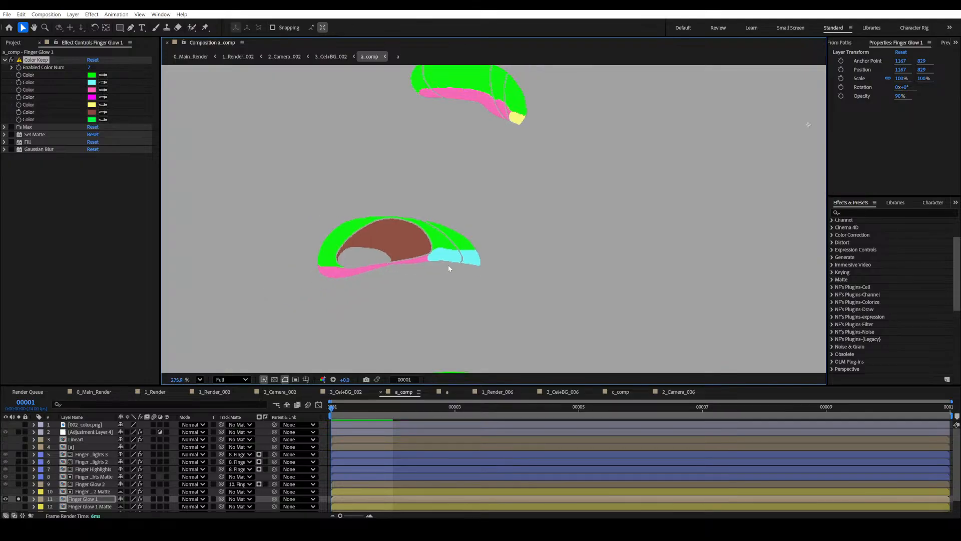
drag(448, 265, 405, 264)
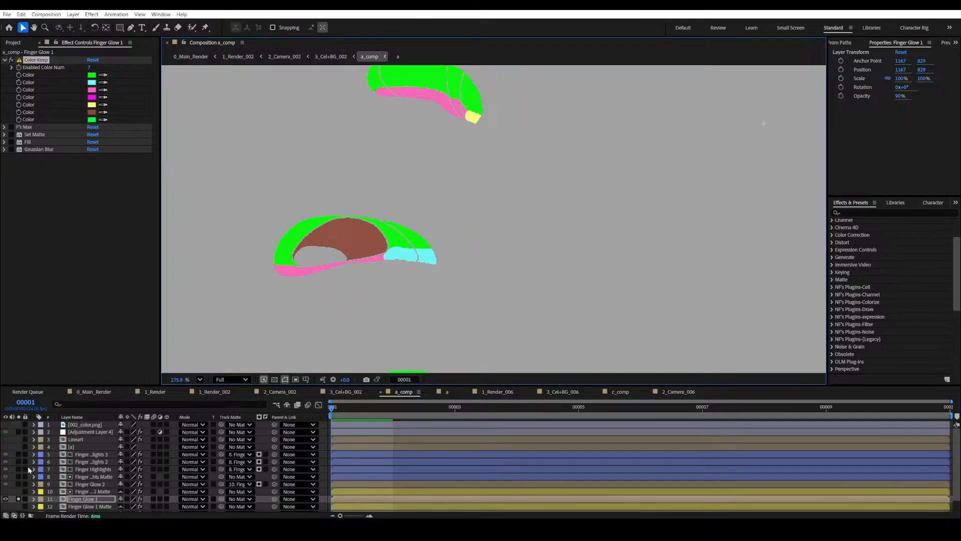
Unsolo Finger Glow 1 and inspect the middle finger up close in the full composite.
click(19, 498)
scroll(408, 269, up, 4)
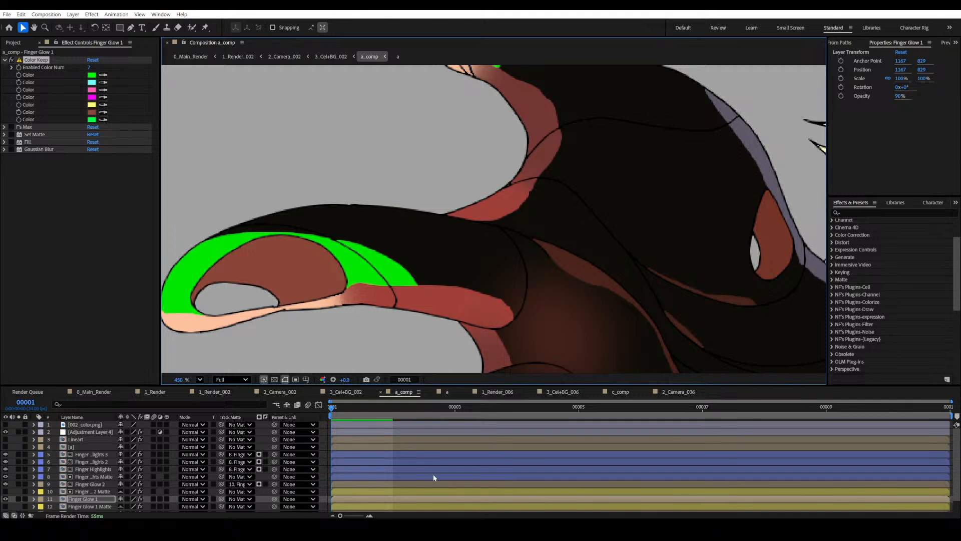
scroll(88, 490, down, 1)
drag(543, 284, 579, 253)
scroll(511, 275, down, 1)
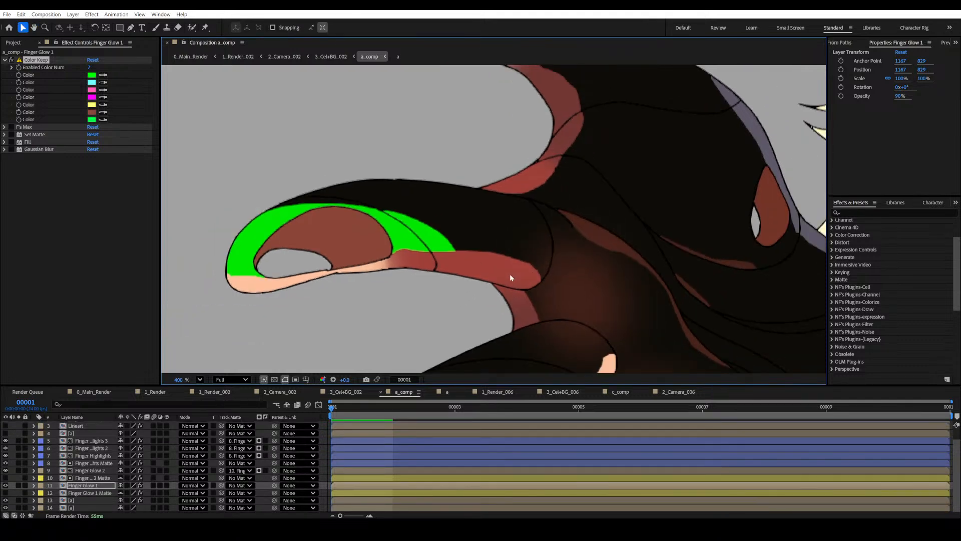
drag(509, 275, 563, 287)
key(v)
Toggle solo on the [a] layer in row 14 to compare the finger's raw mask colours with the composite.
click(19, 507)
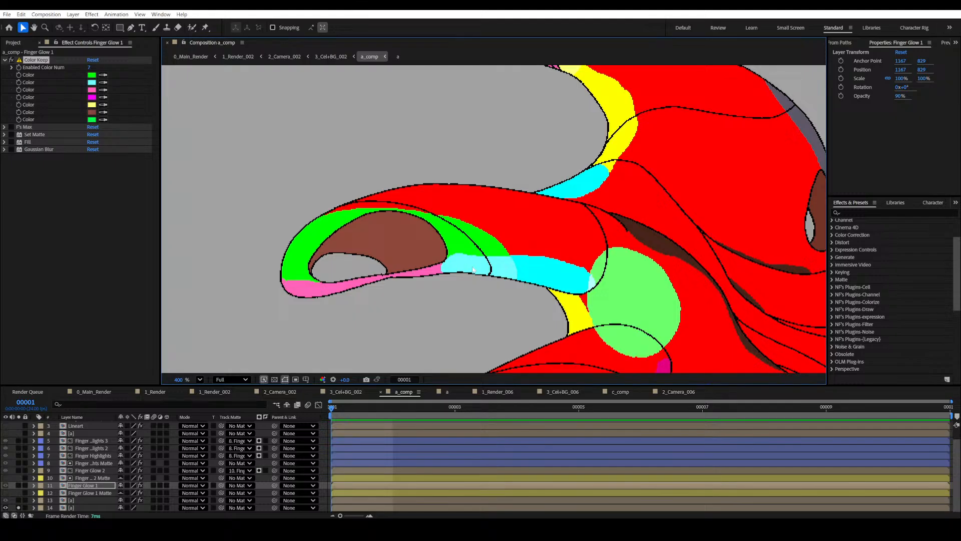
drag(334, 294, 299, 303)
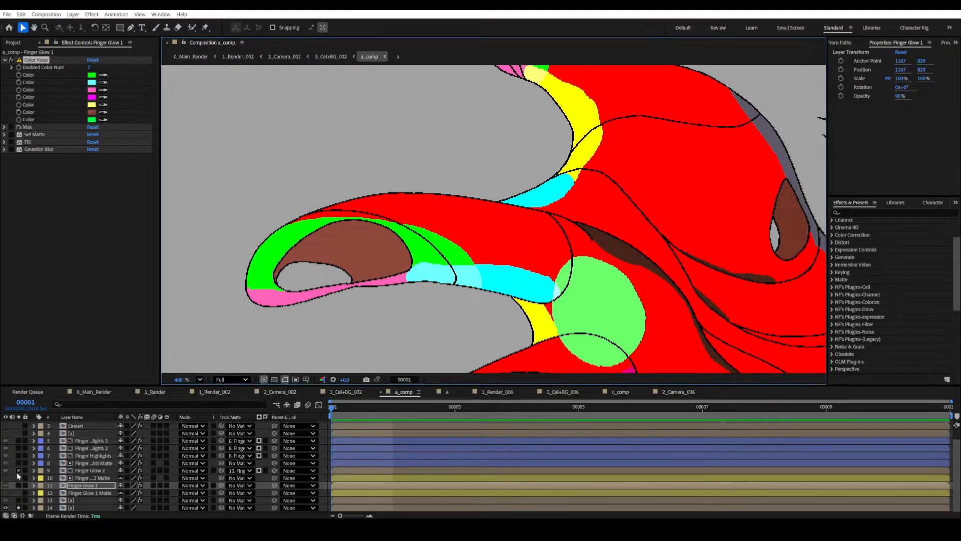
click(18, 507)
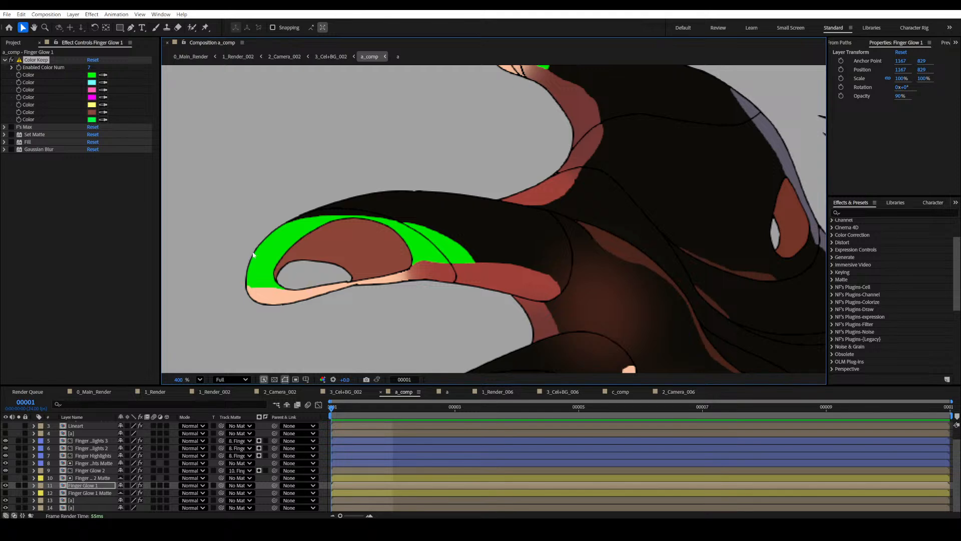
scroll(320, 297, down, 4)
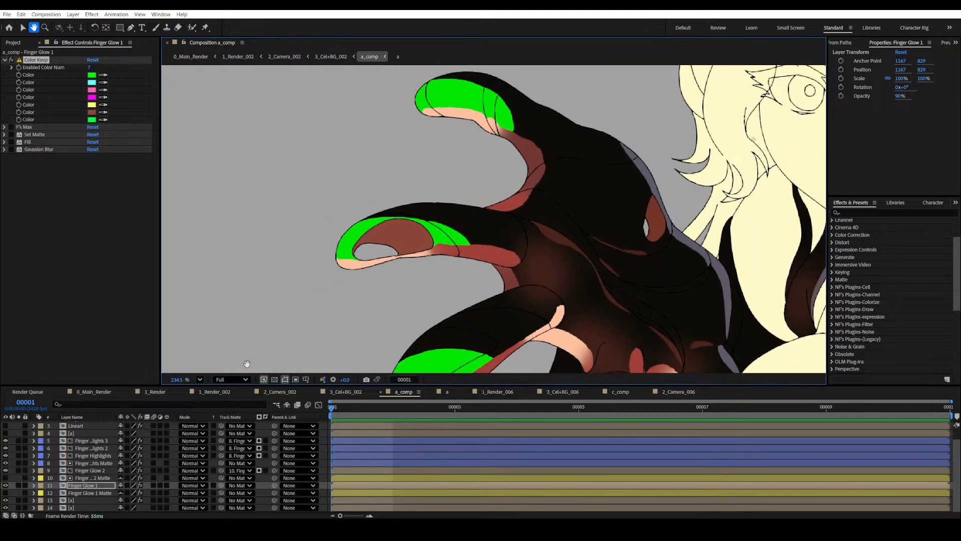
click(16, 509)
click(18, 507)
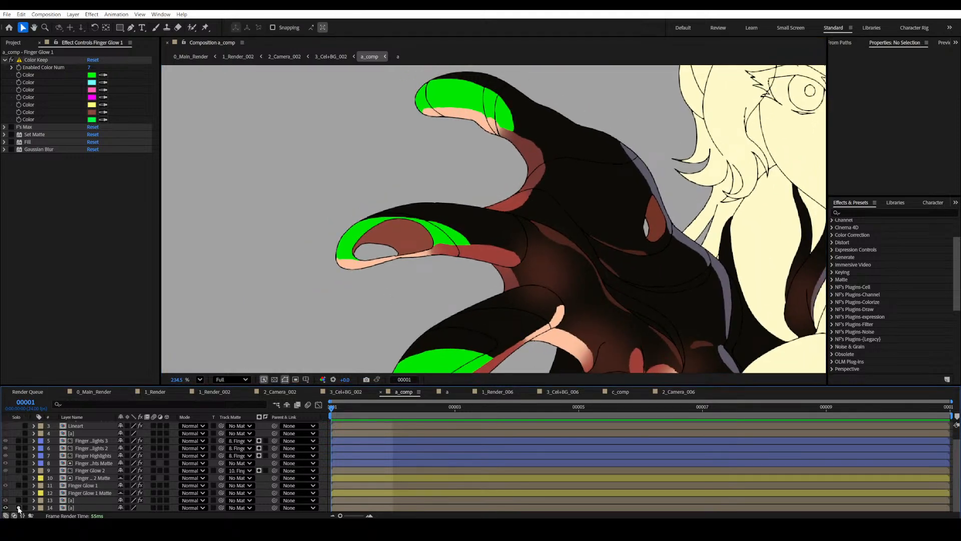
click(18, 507)
Solo Finger Glow 1 and examine the light cyan overlap and the other kept colours on the fingertips.
click(18, 485)
drag(388, 335, 402, 314)
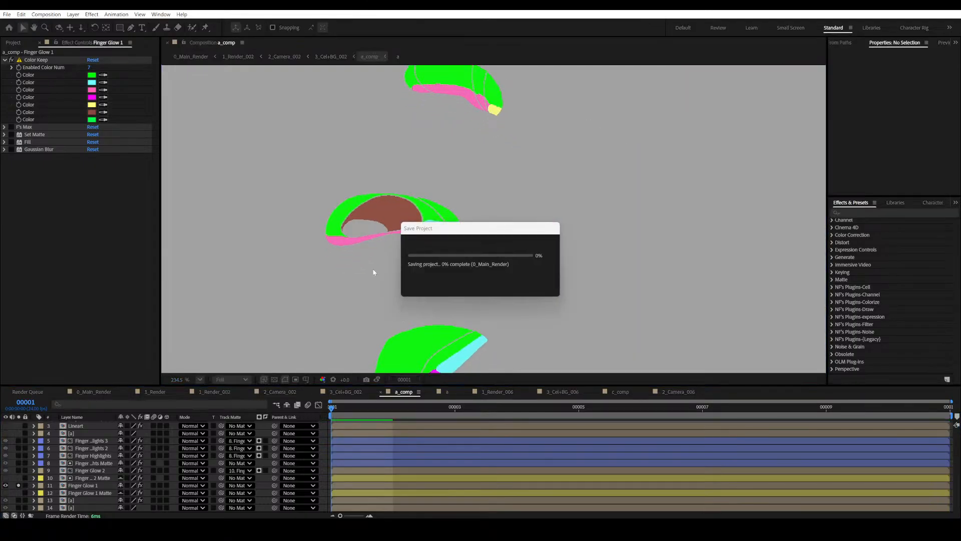
drag(382, 251, 389, 272)
scroll(387, 272, up, 2)
drag(353, 238, 375, 227)
key(v)
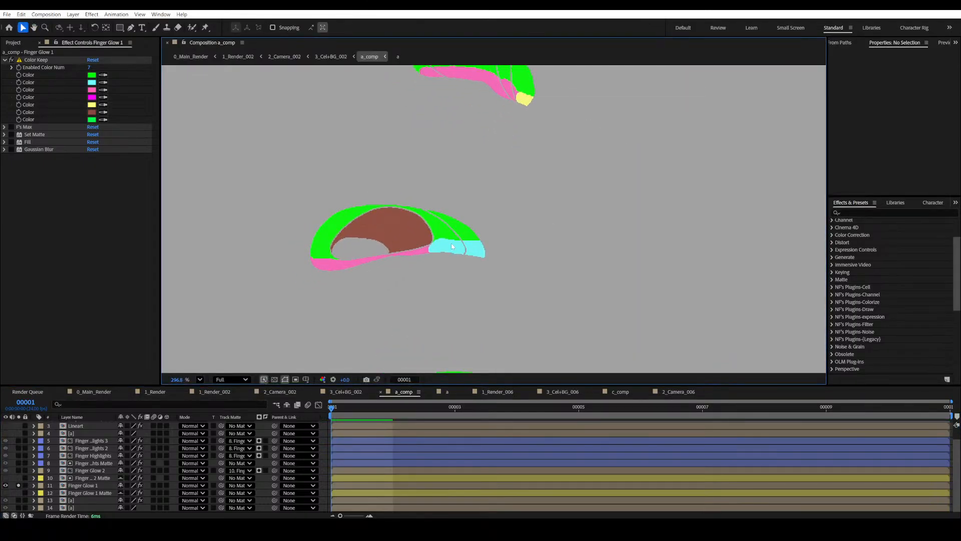
scroll(333, 290, up, 1)
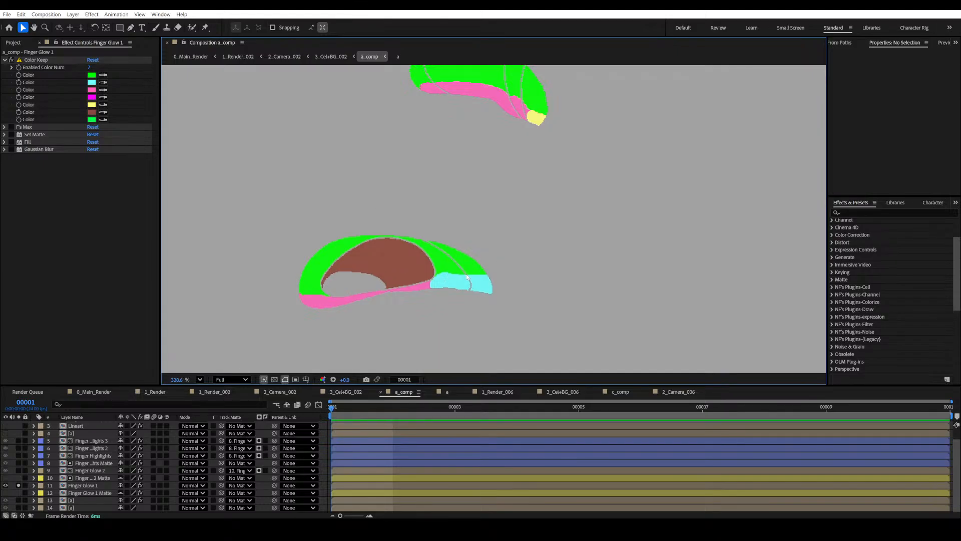
scroll(502, 332, down, 1)
drag(502, 332, 459, 272)
scroll(491, 300, down, 1)
drag(491, 300, 457, 305)
scroll(466, 291, down, 1)
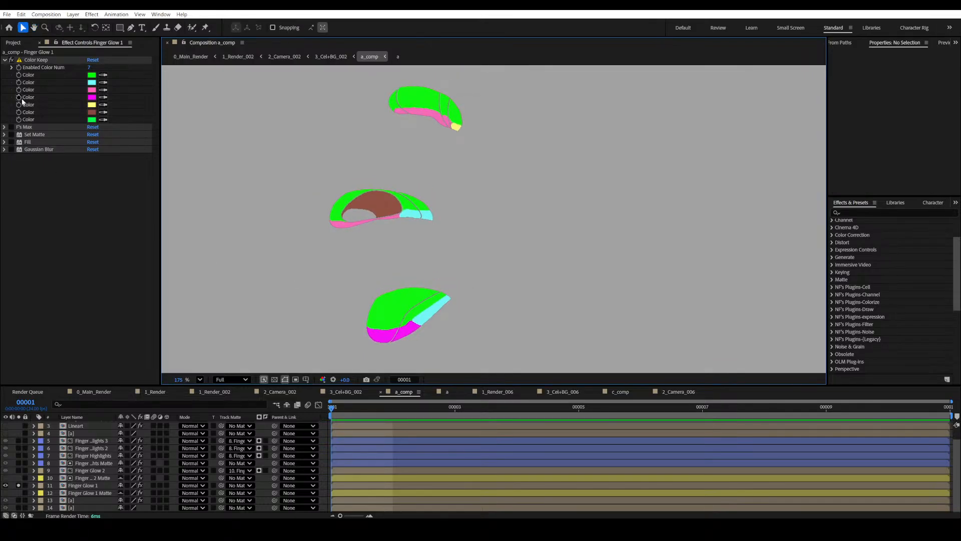
Enable the Fill and Gaussian Blur effects on Finger Glow 1 to turn the kept colours into a soft red glow.
scroll(400, 233, up, 1)
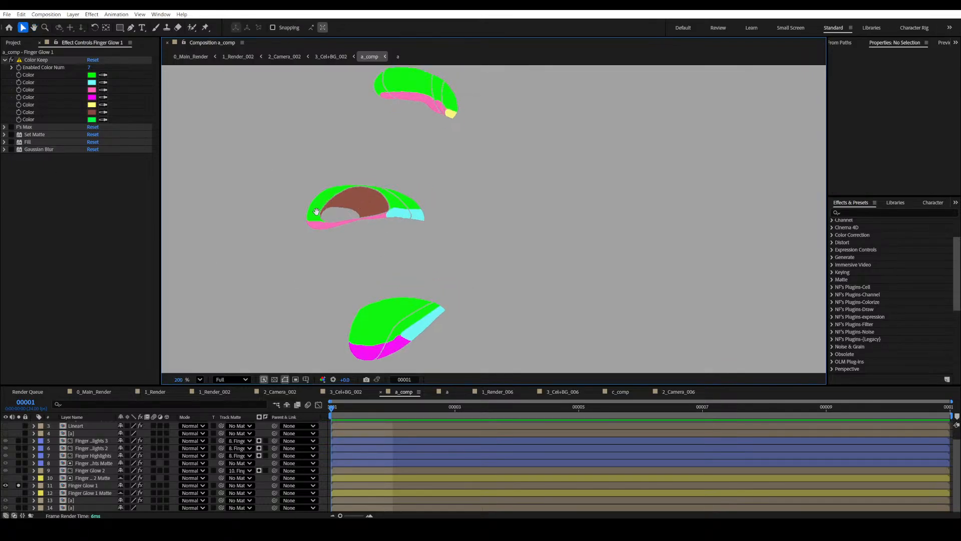
drag(420, 236, 403, 234)
drag(342, 221, 334, 219)
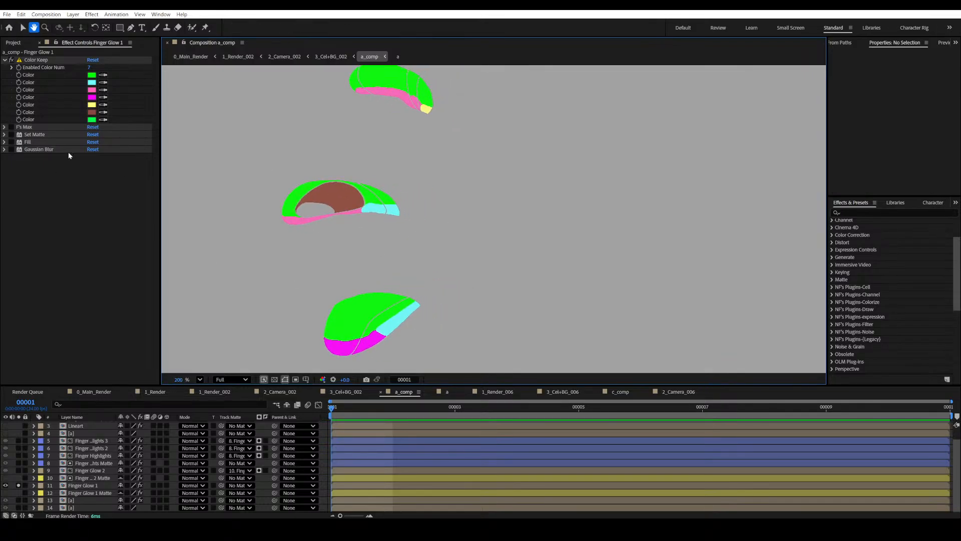
click(11, 142)
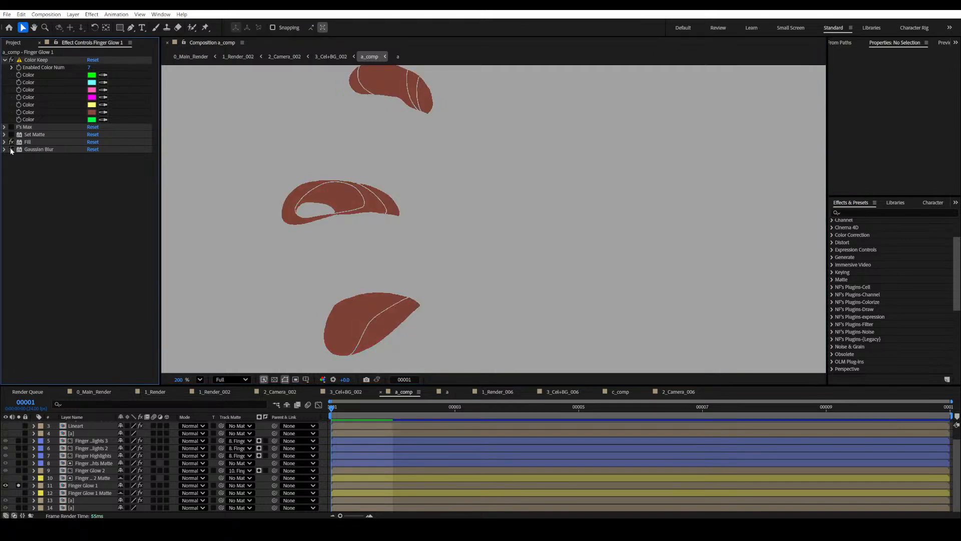
click(11, 150)
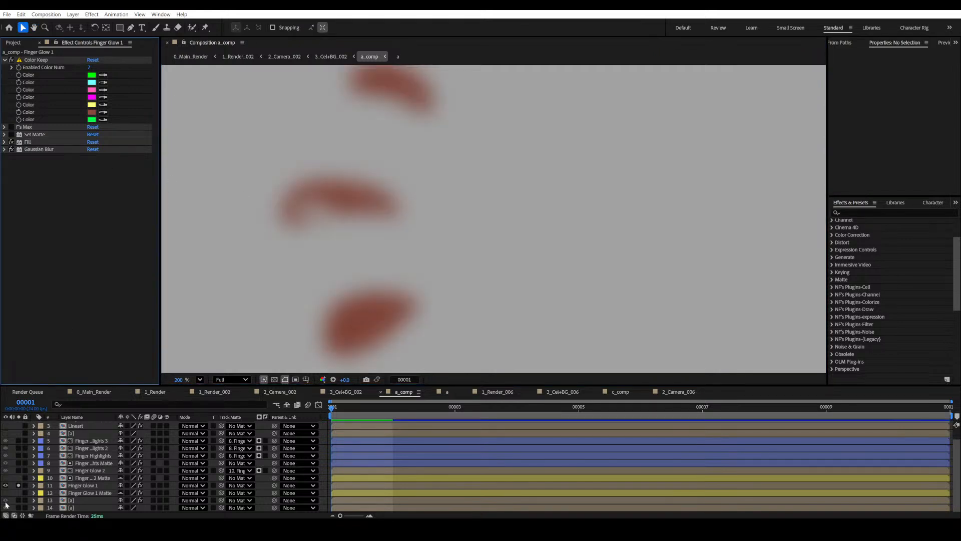
Solo Finger Glow 2 alongside Finger Glow 1 for a brief look, and unsolo it.
click(18, 476)
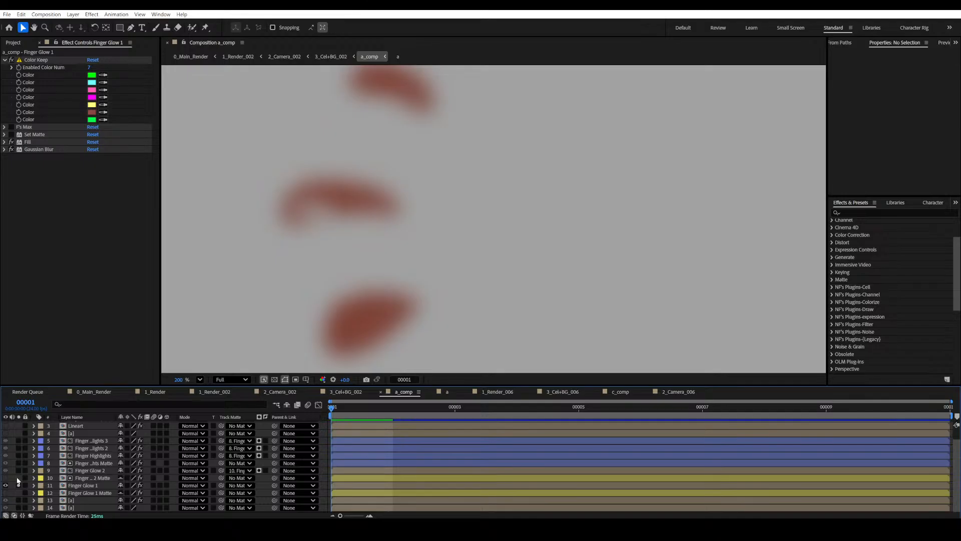
click(18, 470)
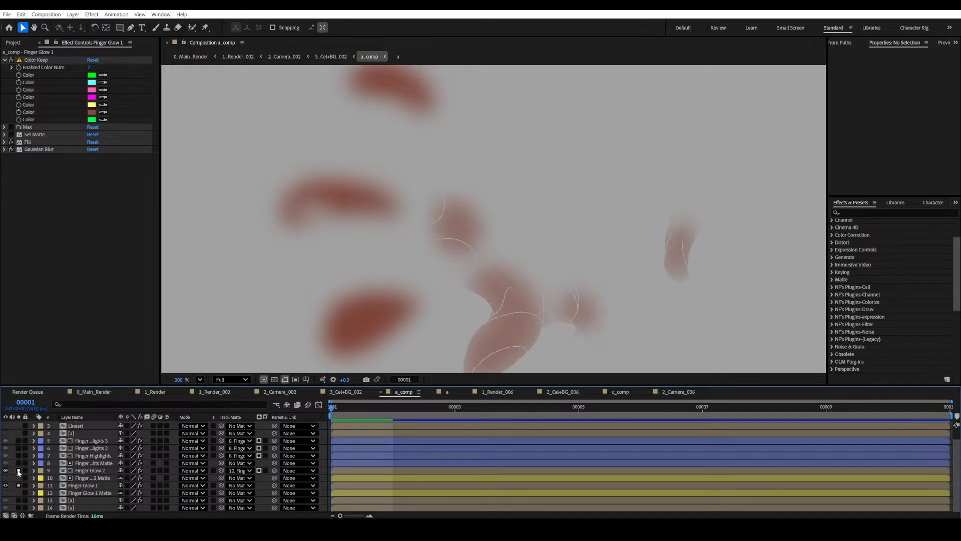
click(18, 470)
Solo the Finger Highlights Matte layer alongside Finger Glow 1 and inspect how its highlight shapes meet the glow.
click(18, 464)
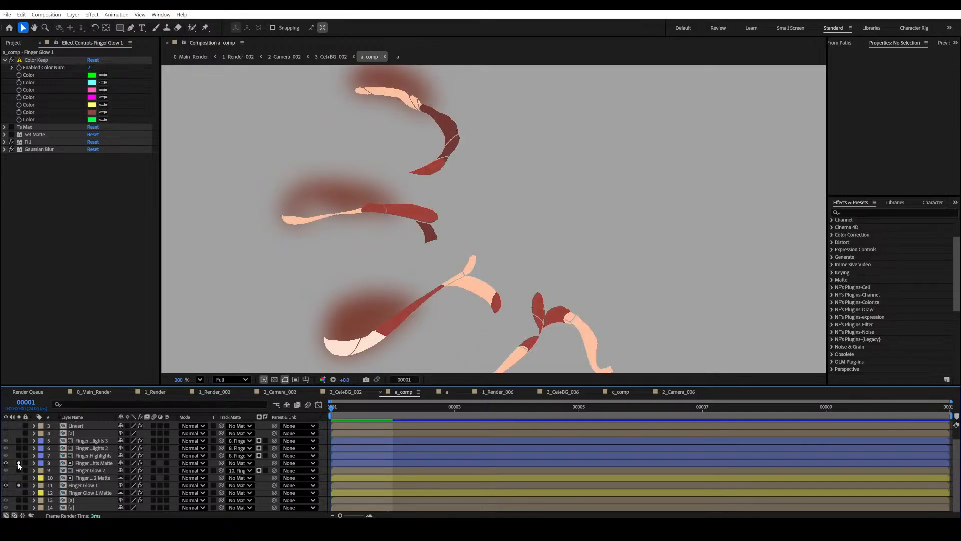
drag(495, 291, 511, 319)
scroll(407, 266, up, 2)
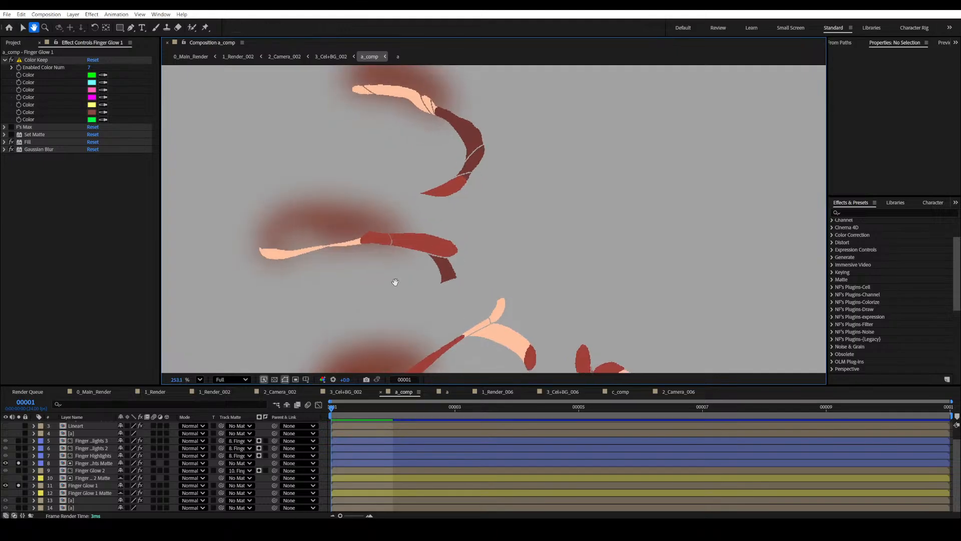
Examine how the peach and red highlight matte shapes sit against the soft red glow on each finger.
drag(354, 276, 378, 280)
scroll(378, 279, down, 4)
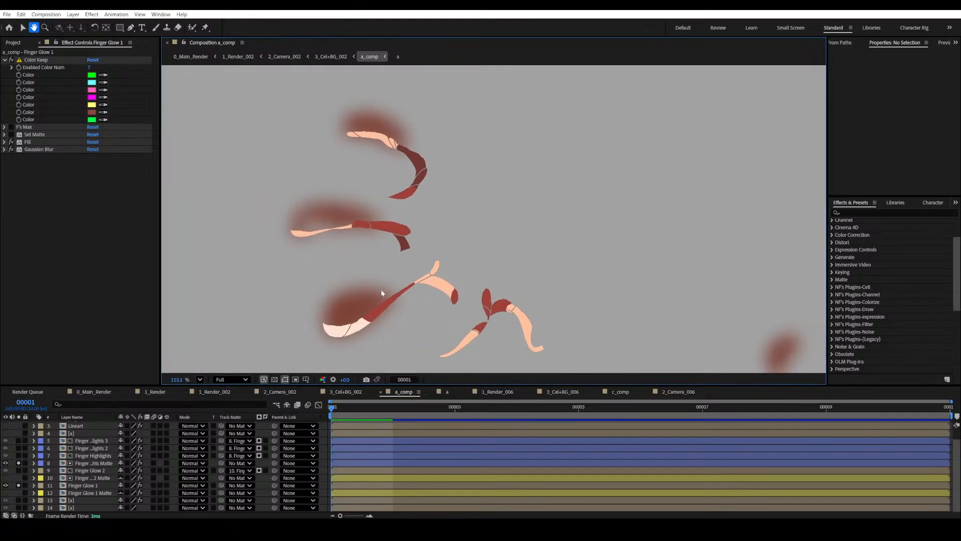
drag(476, 313, 485, 312)
scroll(382, 292, up, 2)
drag(382, 291, 452, 325)
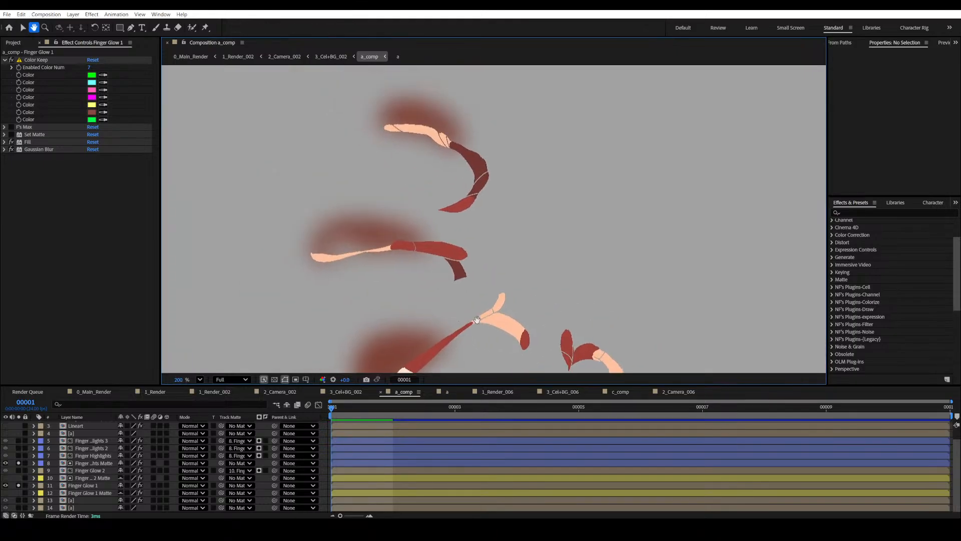
scroll(473, 278, down, 1)
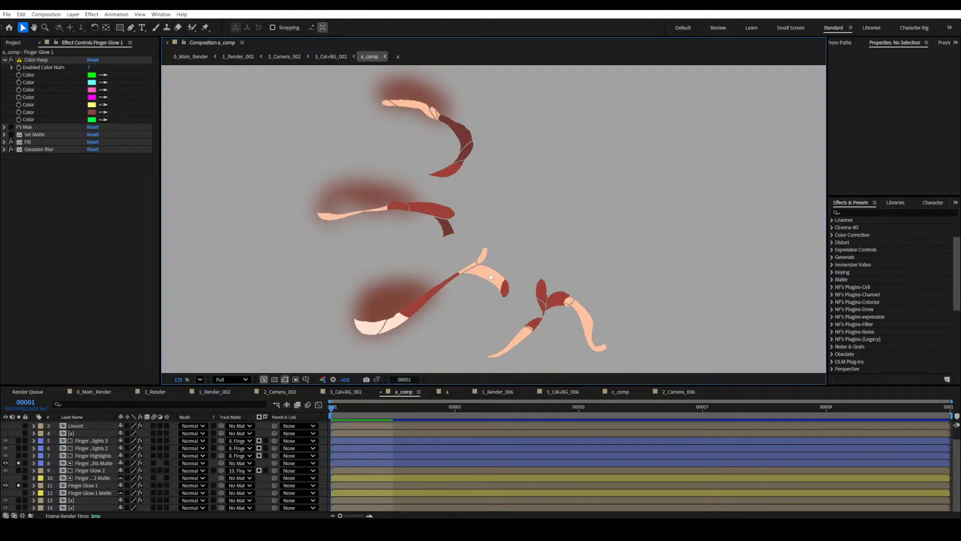
drag(505, 262, 477, 259)
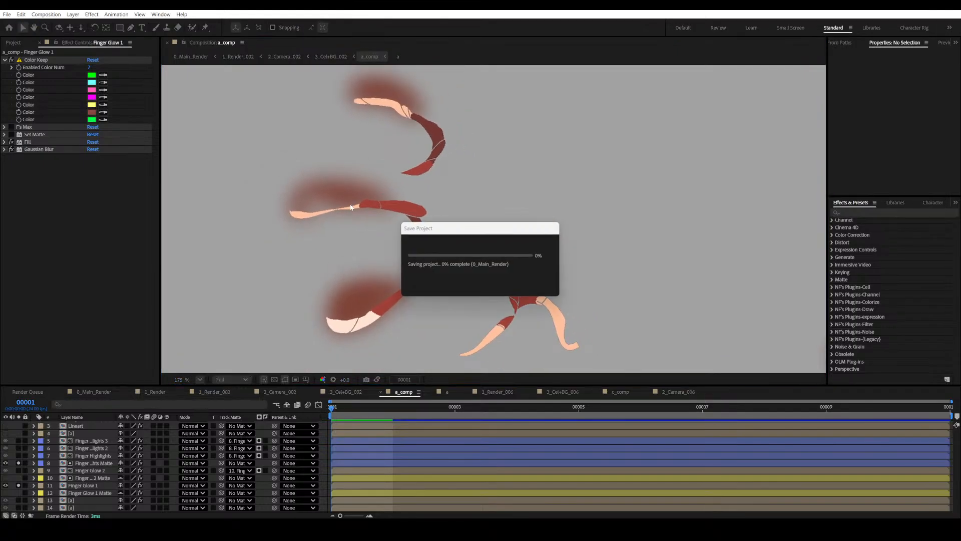
scroll(326, 209, up, 2)
drag(340, 209, 388, 274)
scroll(383, 271, up, 2)
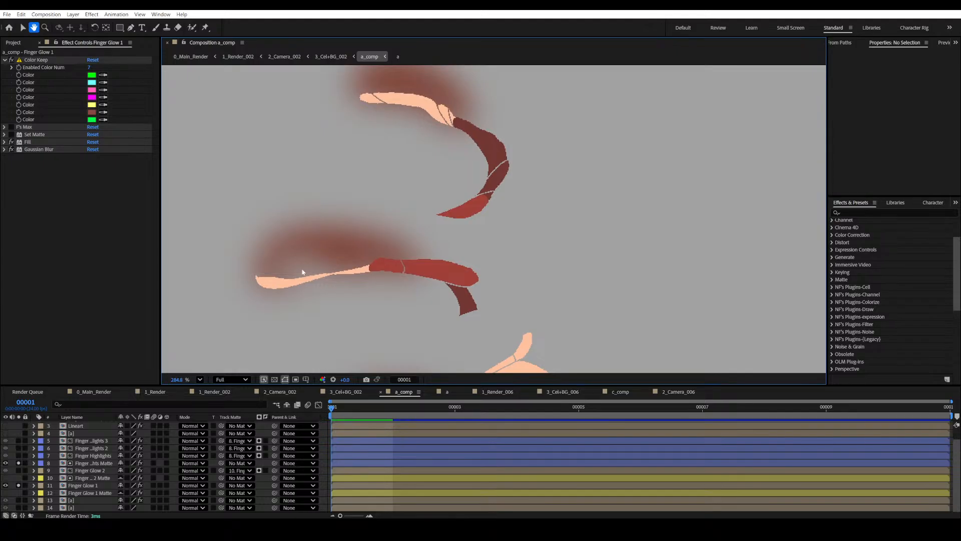
key(v)
scroll(412, 282, down, 2)
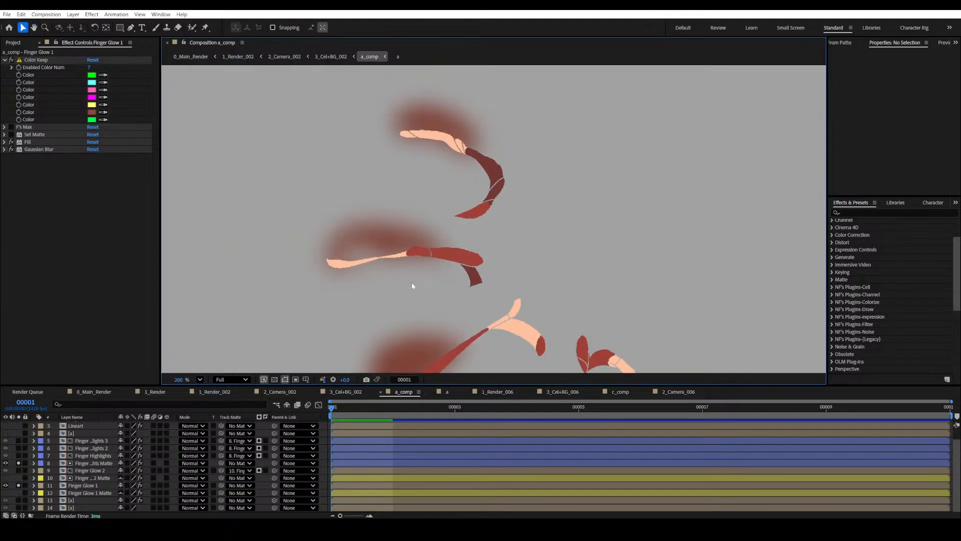
drag(498, 300, 477, 246)
drag(400, 226, 384, 247)
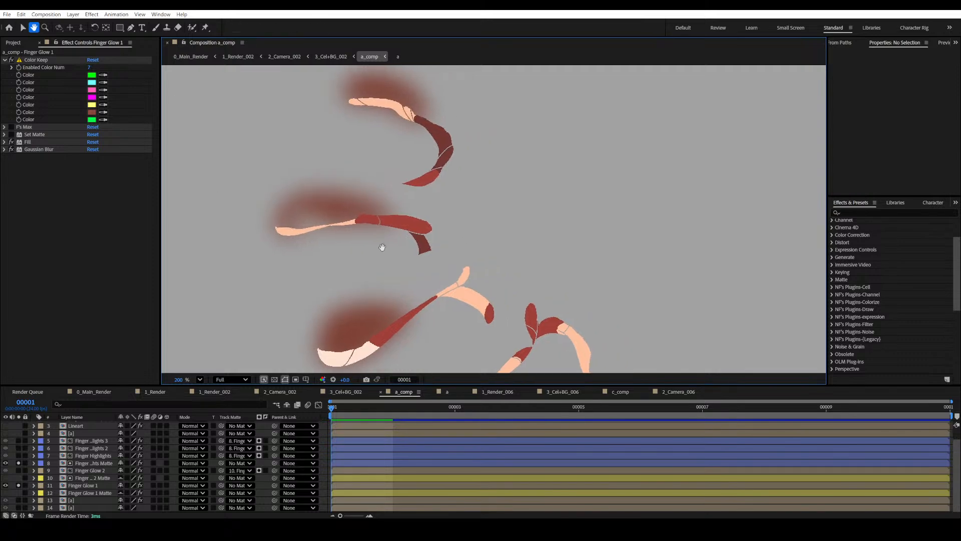
Unsolo Finger Glow 1 and Finger Highlights Matte, and inspect the glow on the finger with the oval opening.
click(18, 485)
click(18, 463)
scroll(322, 307, down, 2)
drag(325, 234, 359, 275)
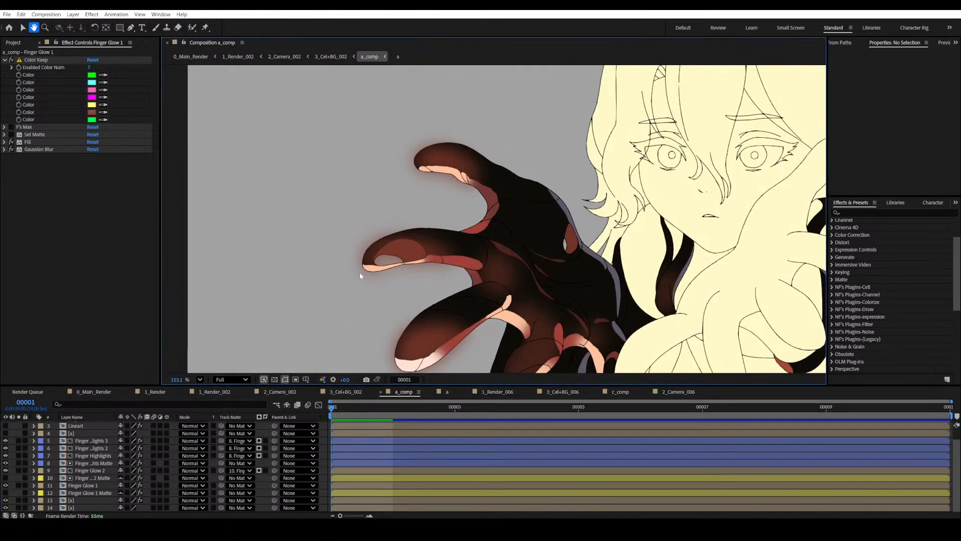
scroll(359, 272, up, 3)
scroll(354, 308, up, 2)
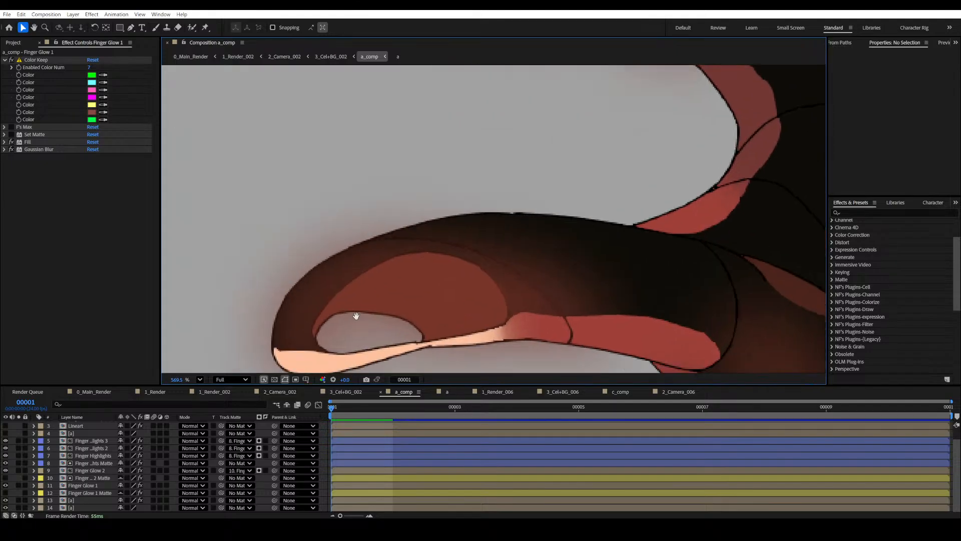
drag(412, 212, 470, 204)
scroll(465, 345, down, 2)
drag(576, 296, 564, 262)
scroll(549, 245, up, 3)
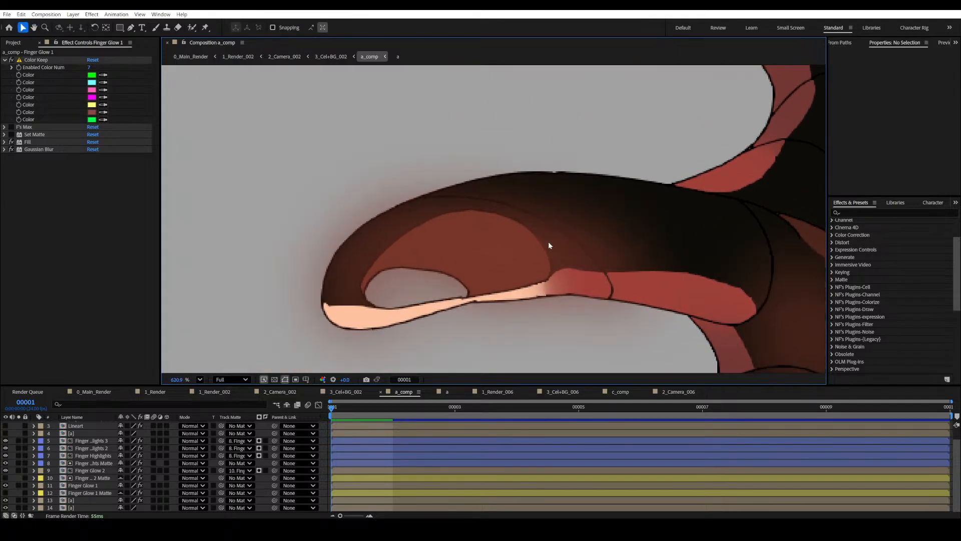
scroll(593, 284, down, 1)
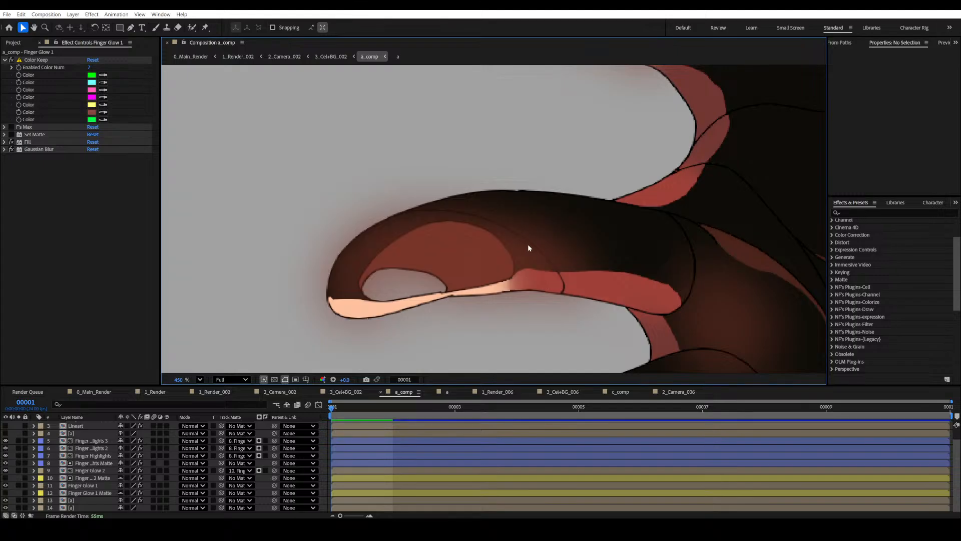
Inspect the glow spilling past the outlines of the lower fingers and compare it across the whole hand.
scroll(548, 309, down, 1)
drag(532, 332, 484, 256)
scroll(391, 296, up, 1)
drag(408, 266, 424, 202)
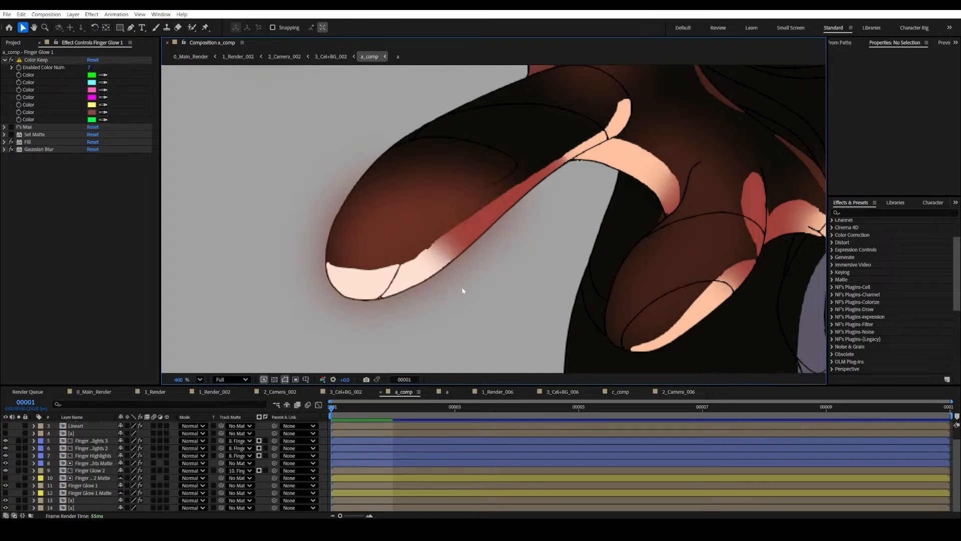
scroll(501, 301, down, 1)
drag(555, 319, 534, 294)
scroll(539, 282, up, 1)
scroll(542, 307, down, 2)
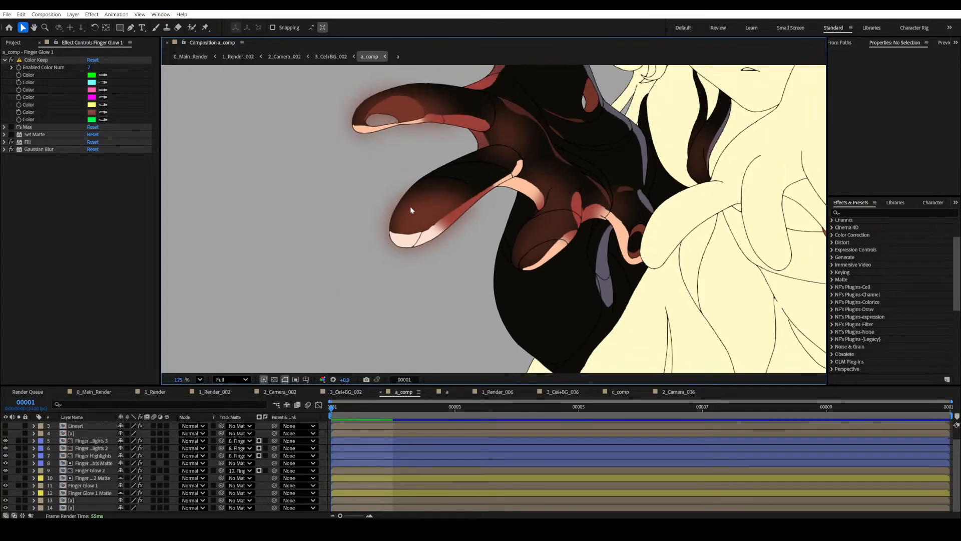
drag(417, 219, 437, 285)
Save the project and enable the Set Matte effect on Finger Glow 1.
key(ctrl+s)
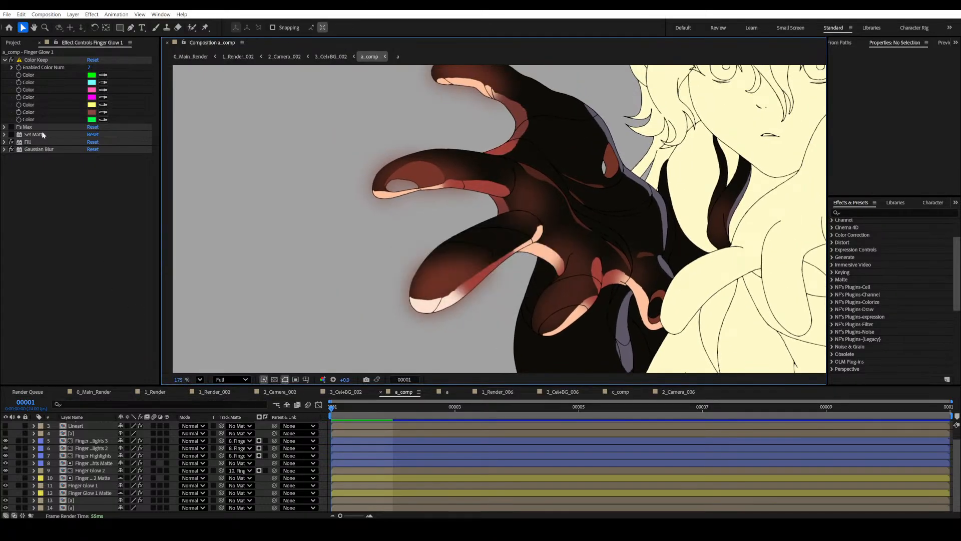
scroll(468, 219, up, 2)
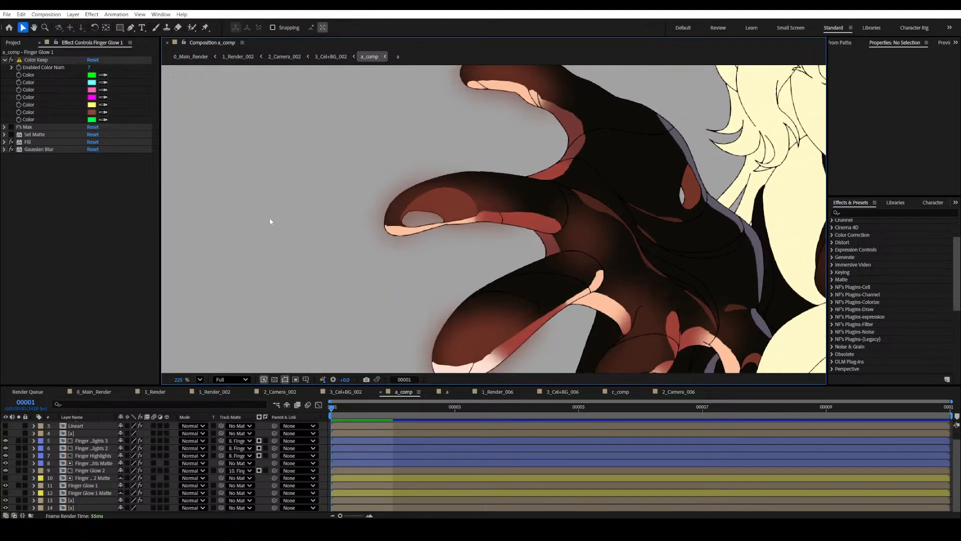
click(11, 135)
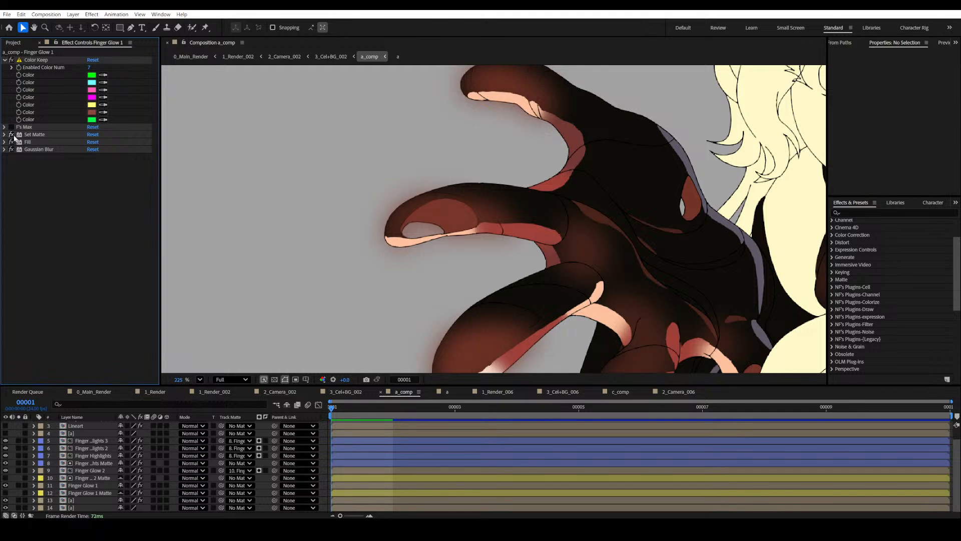
drag(426, 261, 443, 289)
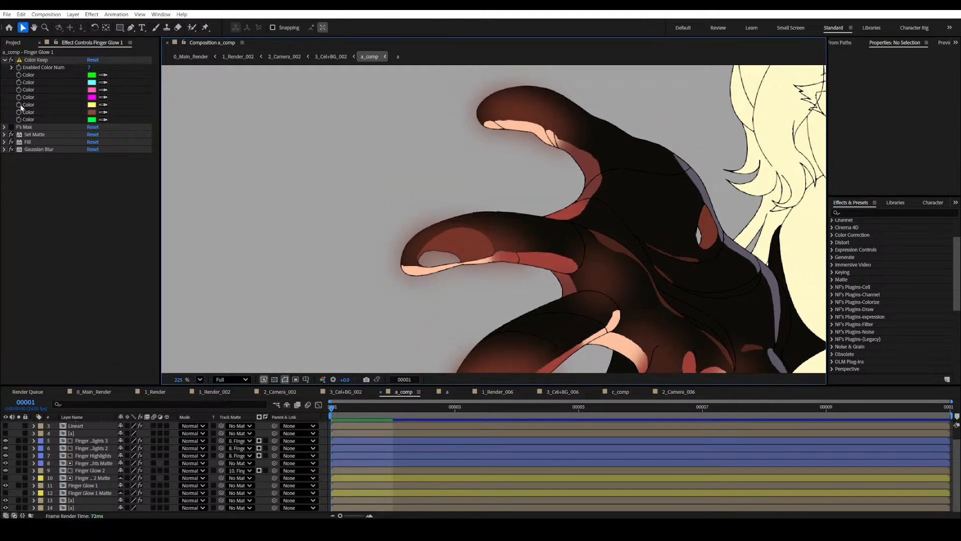
Disable Gaussian Blur and Fill on Finger Glow 1 and solo the layer to view its flat kept colours.
click(11, 149)
click(11, 142)
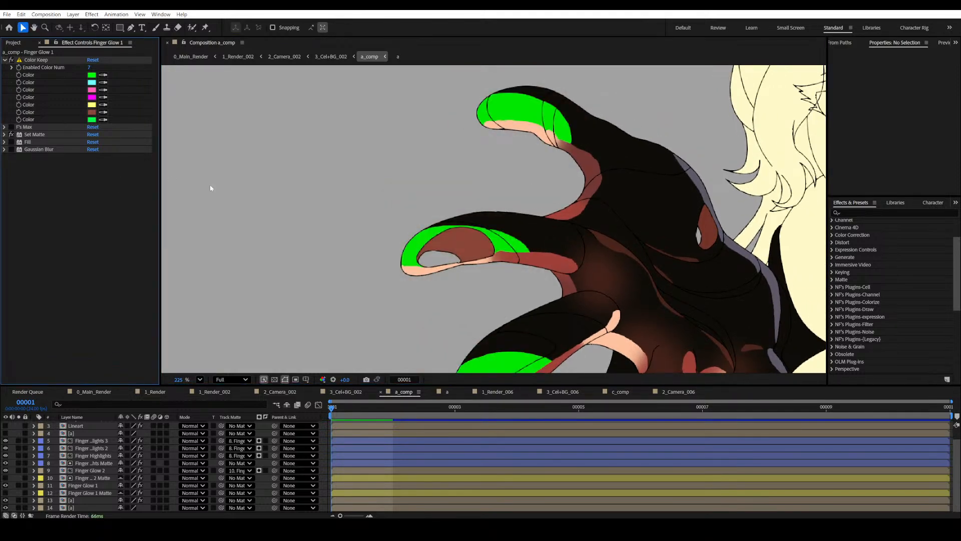
click(20, 484)
scroll(488, 323, up, 2)
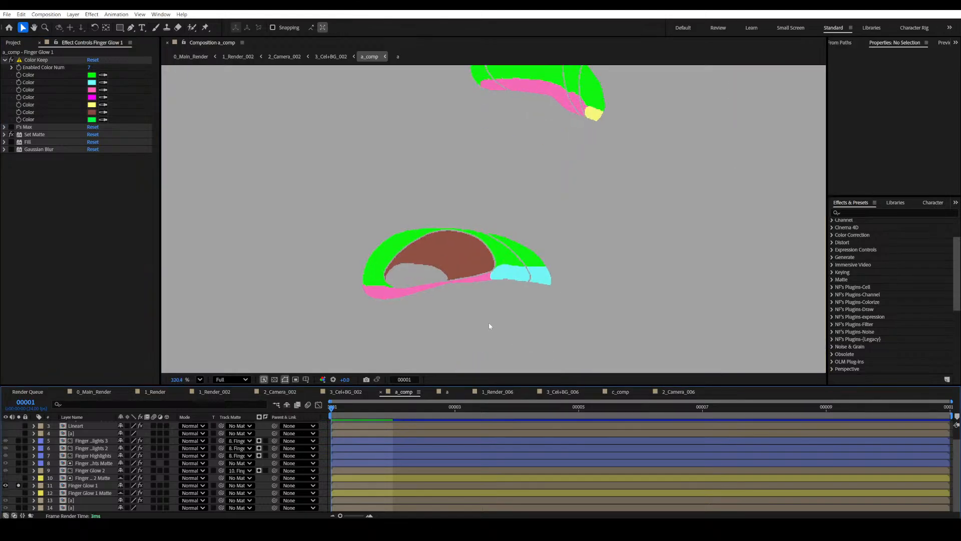
Compare the kept colours with Set Matte and F's Max switched on and off, and examine the thin line gaps.
click(11, 134)
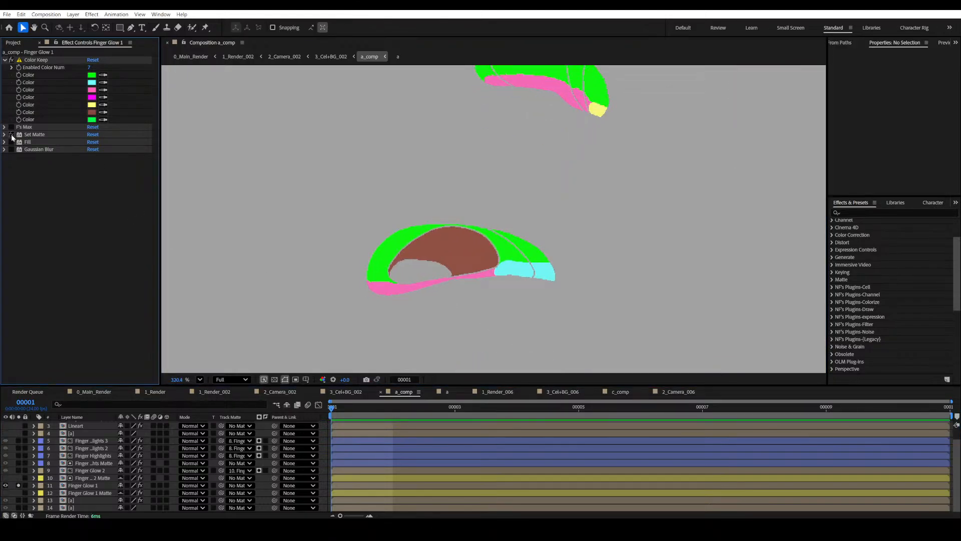
click(11, 135)
click(11, 127)
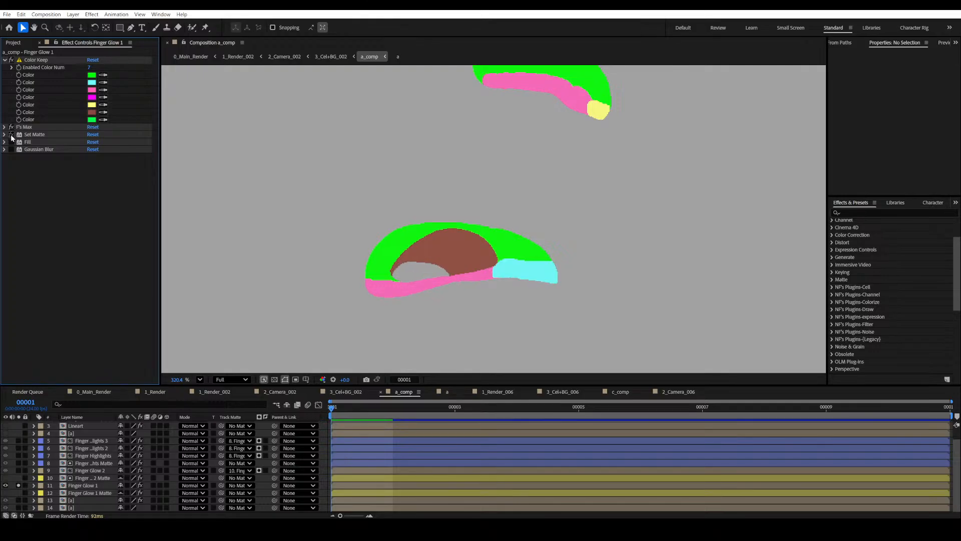
scroll(451, 273, down, 3)
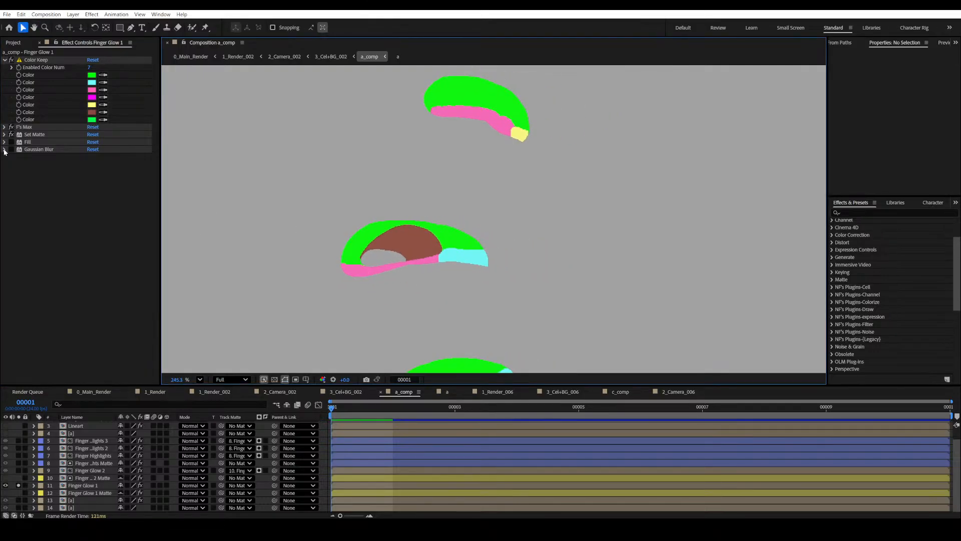
click(11, 128)
scroll(420, 282, up, 5)
key(space)
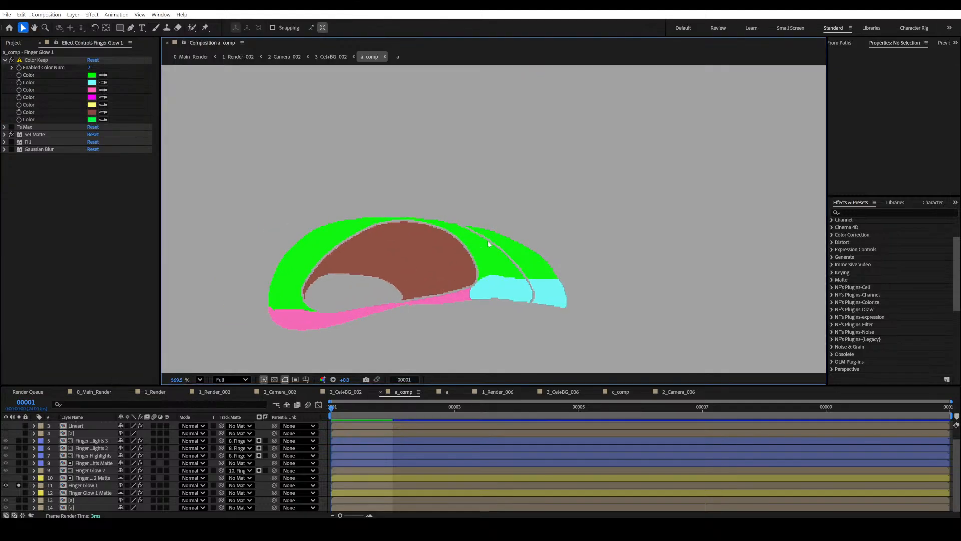
drag(465, 279, 478, 259)
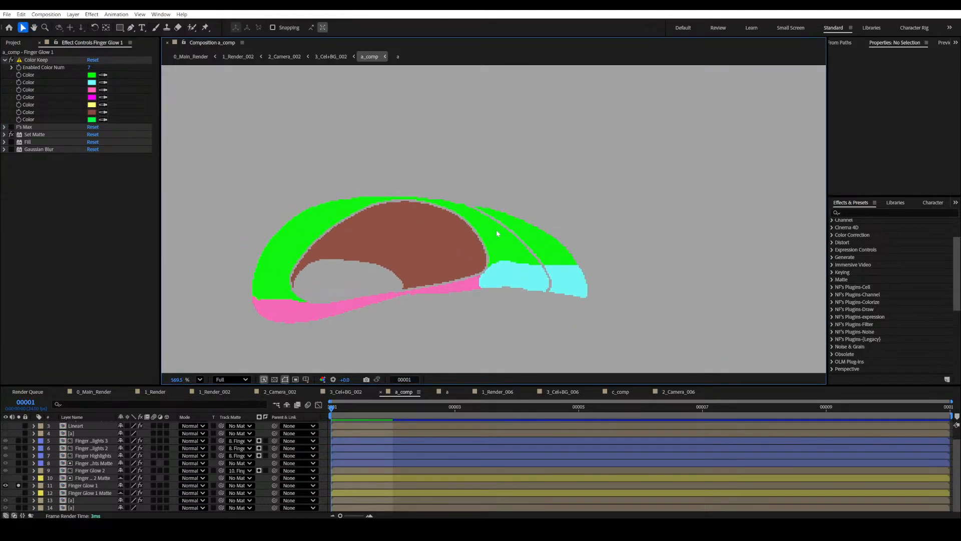
scroll(502, 251, down, 5)
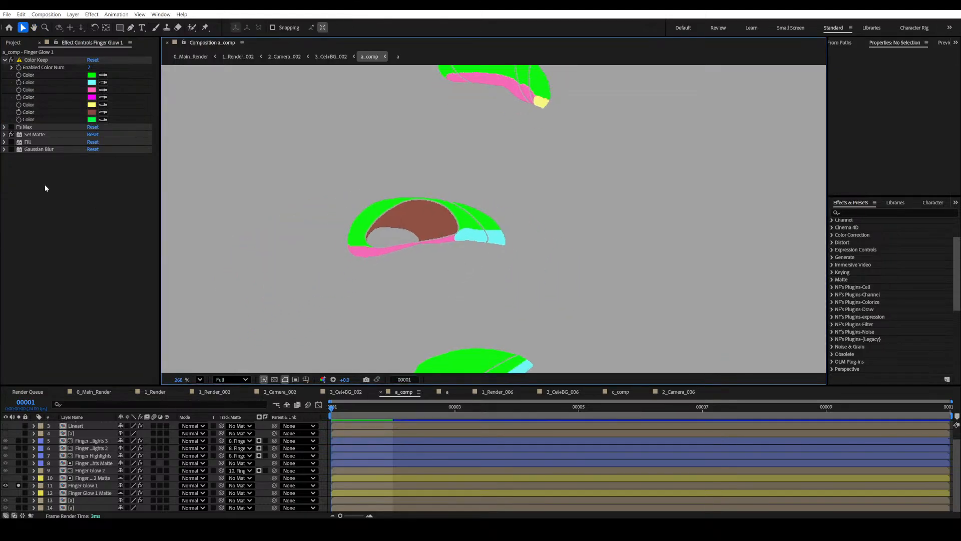
Enable Gaussian Blur and Fill on Finger Glow 1 and inspect the blurred glow without F's Max.
click(11, 149)
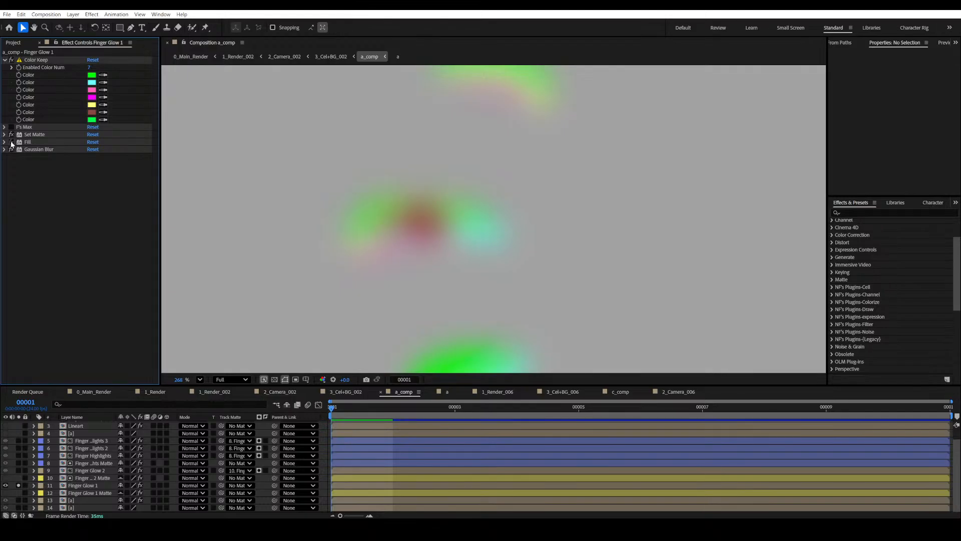
click(11, 142)
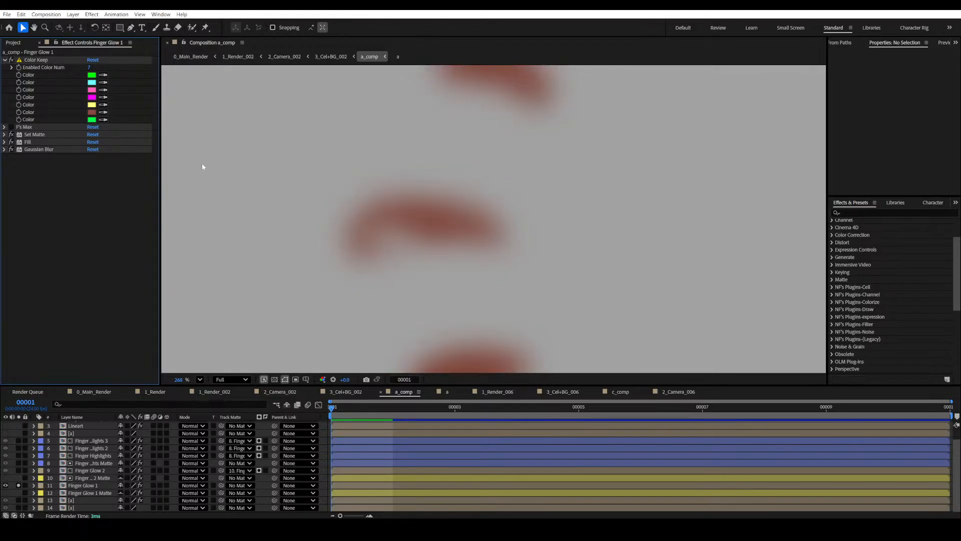
scroll(446, 231, up, 2)
drag(445, 232, 482, 247)
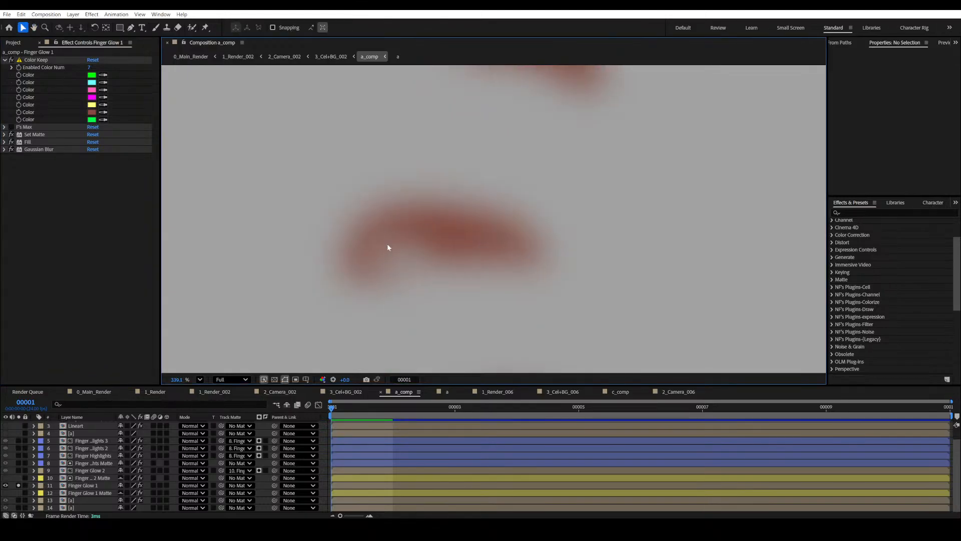
Enable F's Max on Finger Glow 1 and inspect the blurred red glow shapes.
click(13, 128)
scroll(431, 290, down, 2)
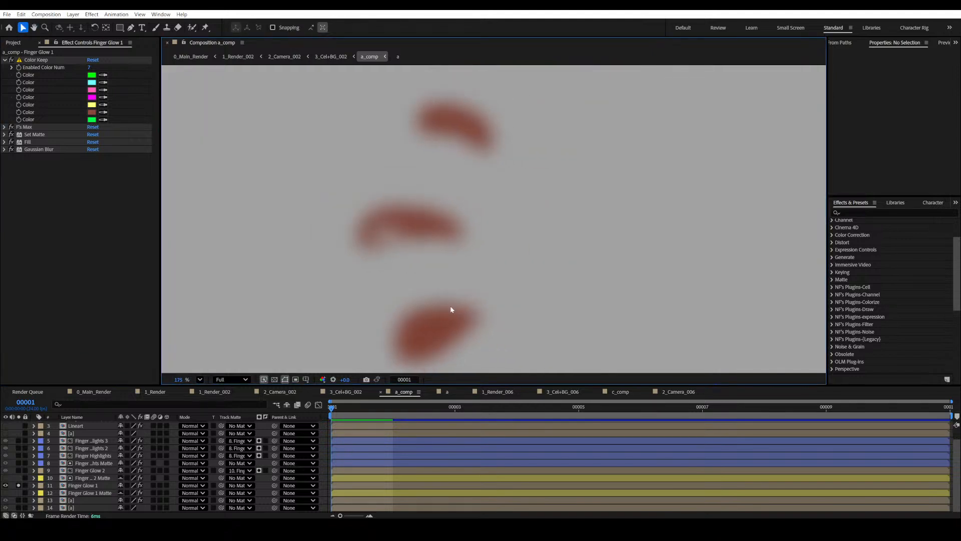
drag(452, 308, 449, 266)
scroll(361, 231, up, 1)
scroll(400, 231, up, 3)
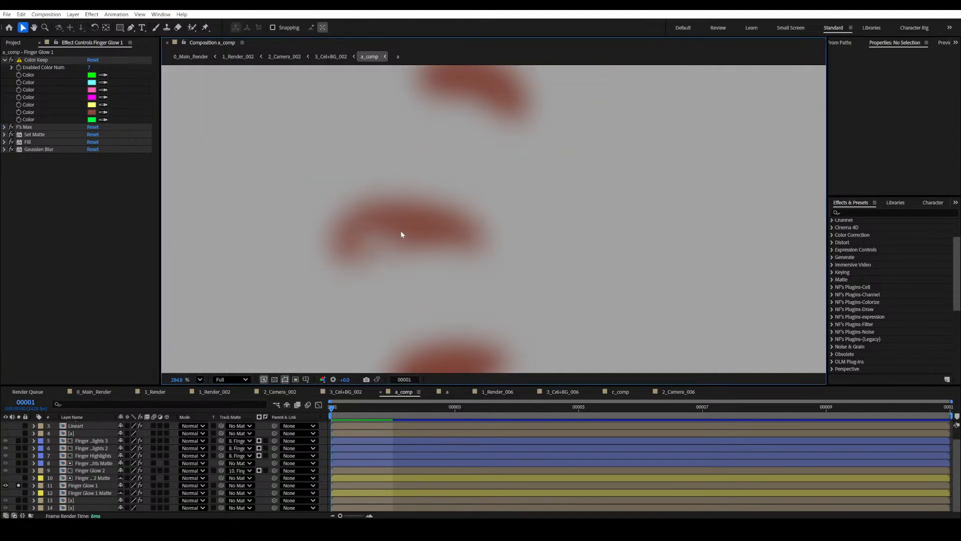
Toggle Set Matte on Finger Glow 1 for comparison, and disable Fill and Gaussian Blur to show the flat colours.
click(11, 135)
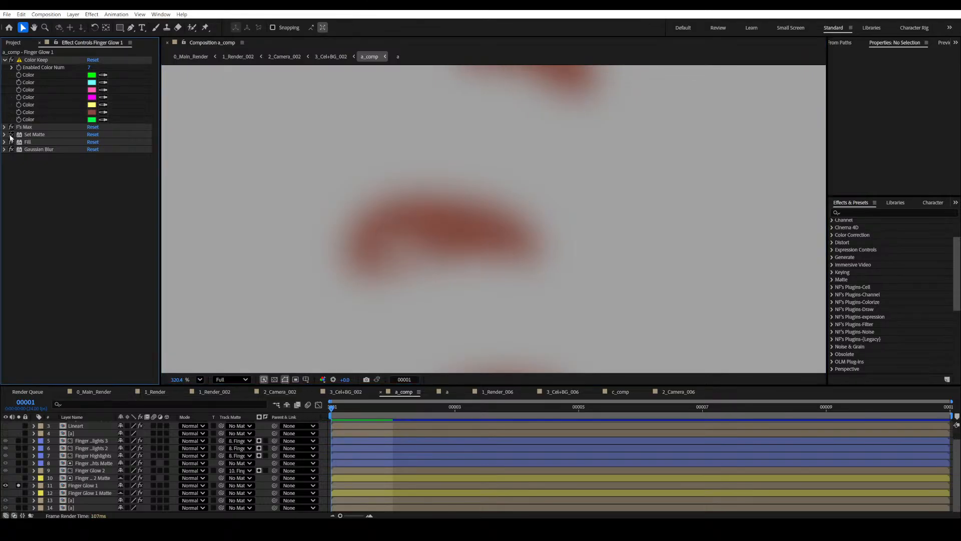
click(10, 135)
click(11, 135)
click(11, 135)
click(11, 142)
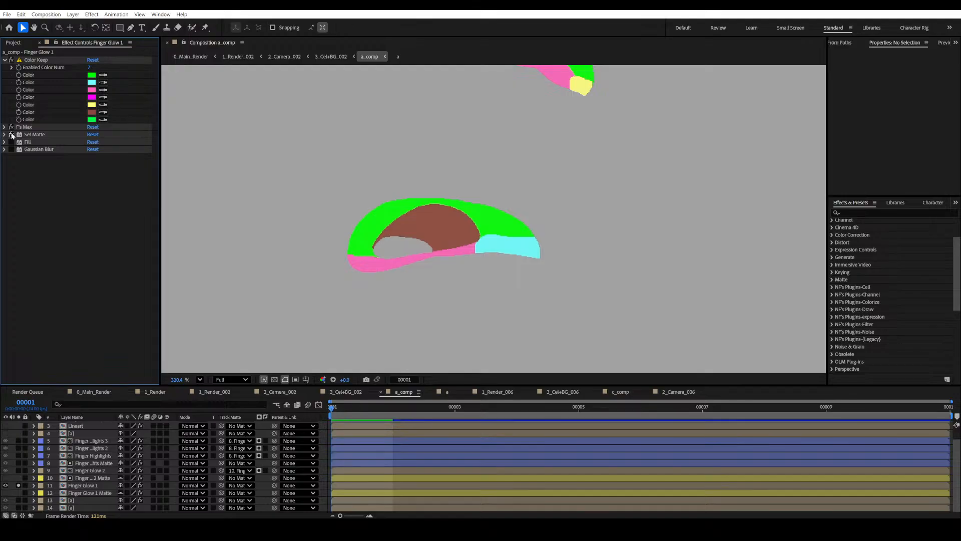
click(11, 135)
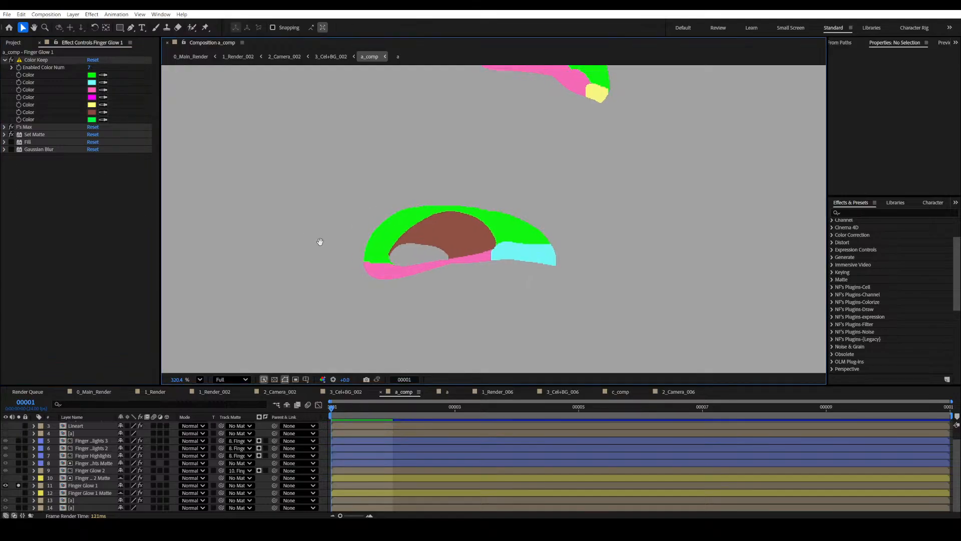
Solo the [a] layer in row 14 alongside Finger Glow 1 and inspect the kept colours against the line art.
click(19, 508)
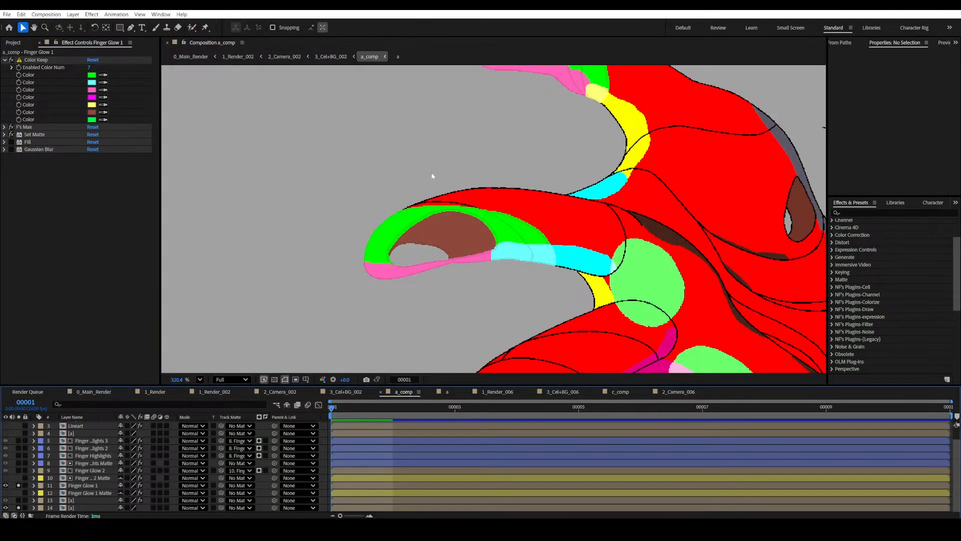
scroll(473, 187, up, 3)
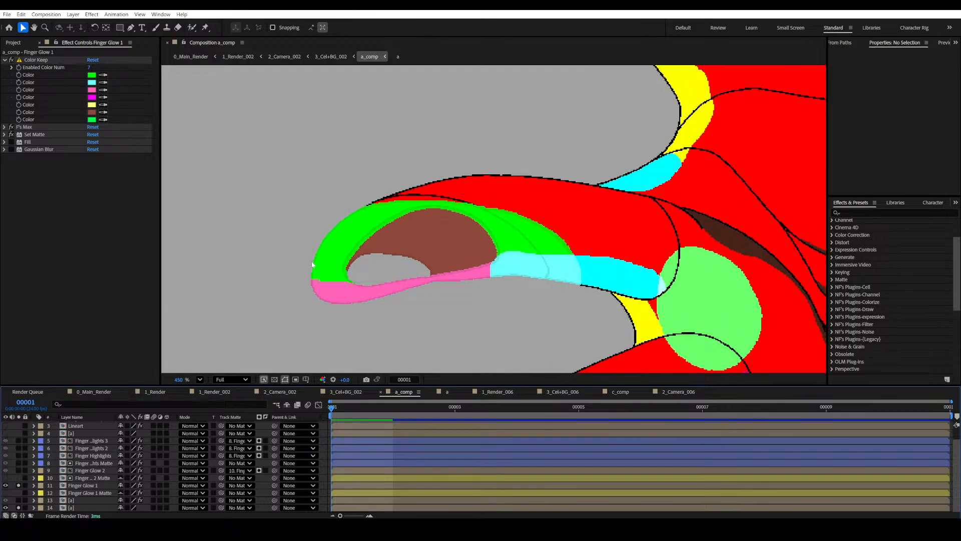
Toggle Set Matte on Finger Glow 1 for comparison, and enable its Fill and Gaussian Blur effects.
click(11, 134)
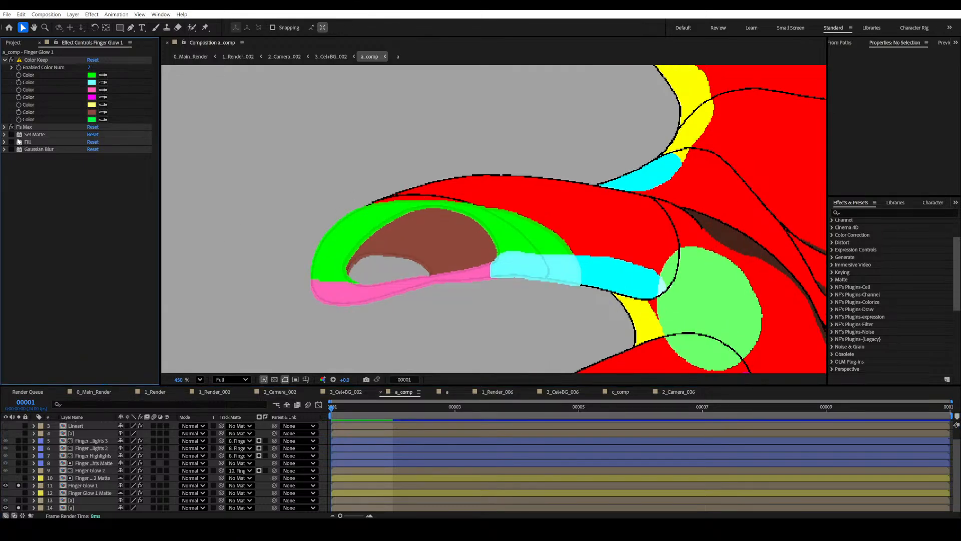
click(11, 135)
click(12, 142)
click(11, 149)
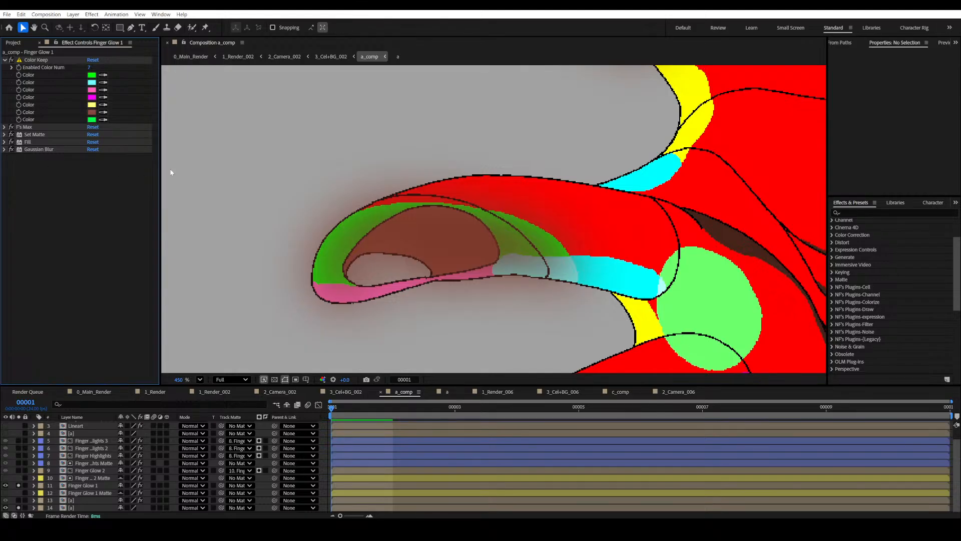
Examine how the blurred Finger Glow 1 spreads past the line art around each fingertip.
scroll(439, 226, down, 2)
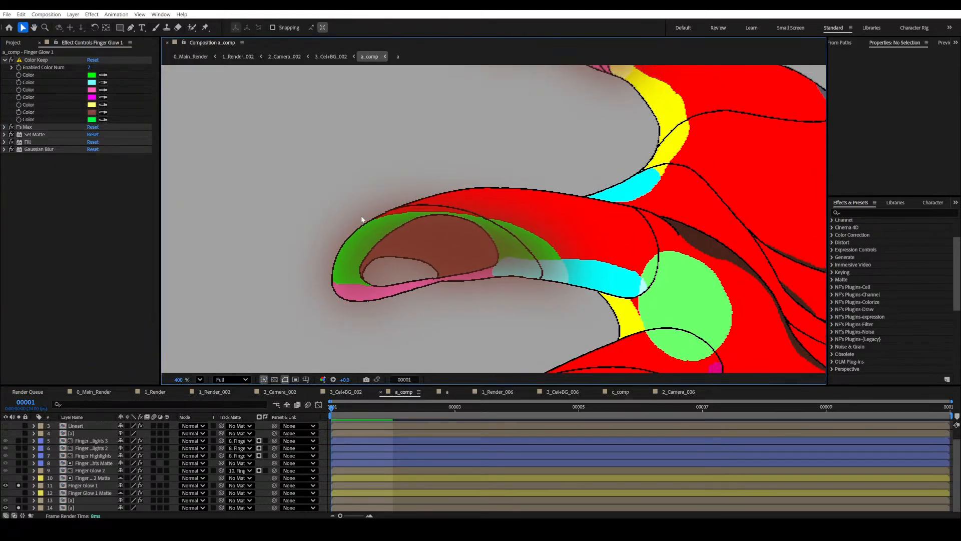
scroll(582, 291, down, 3)
drag(615, 356, 547, 258)
scroll(547, 258, down, 4)
drag(637, 331, 573, 243)
scroll(574, 242, up, 3)
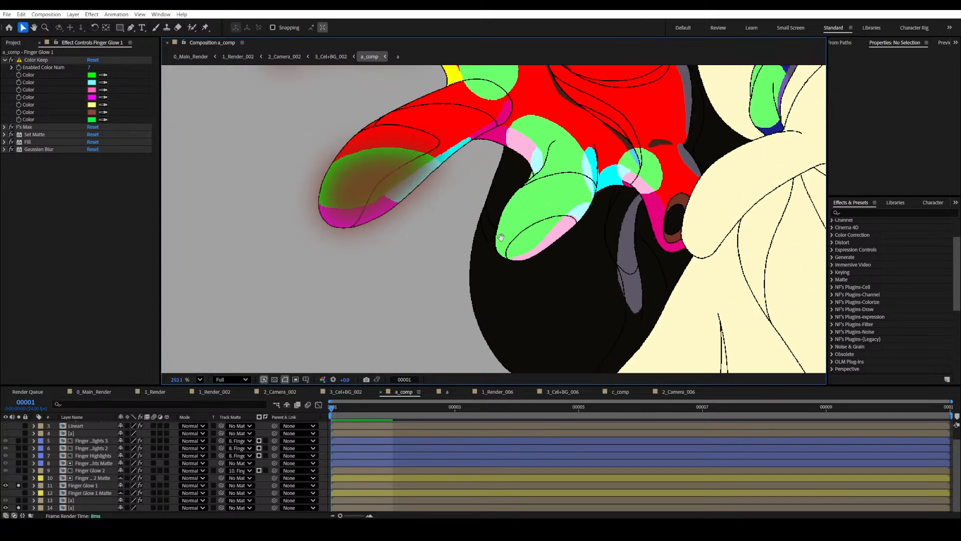
drag(481, 227, 535, 312)
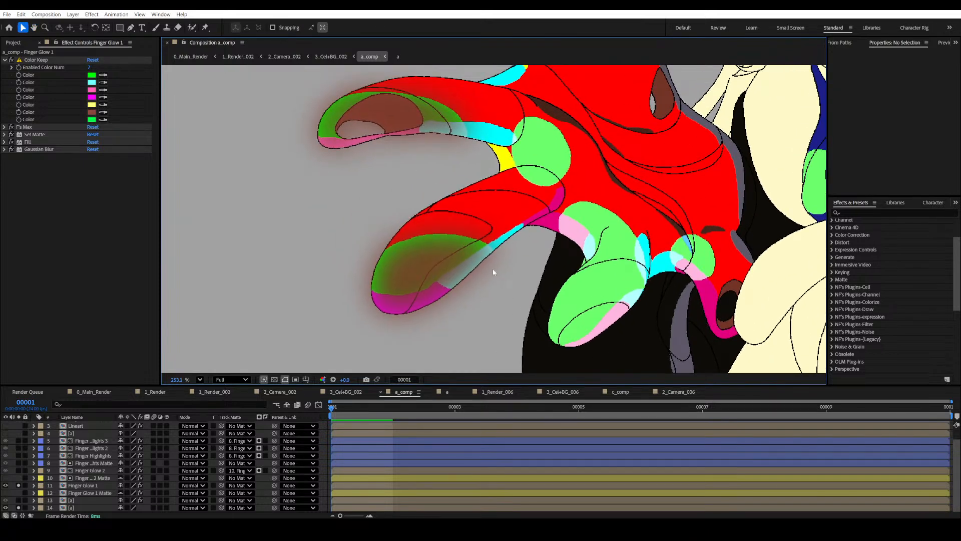
drag(493, 261, 499, 283)
drag(457, 160, 481, 274)
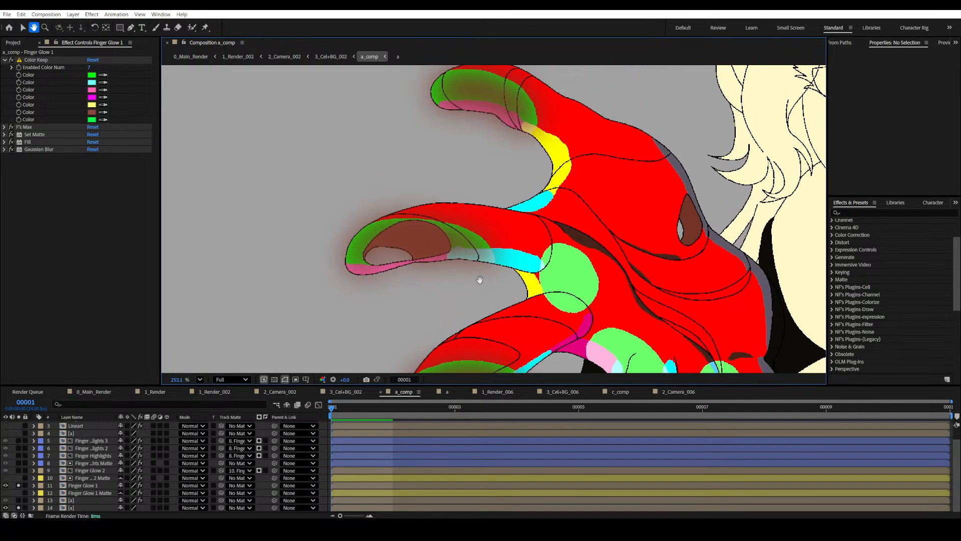
scroll(392, 291, up, 4)
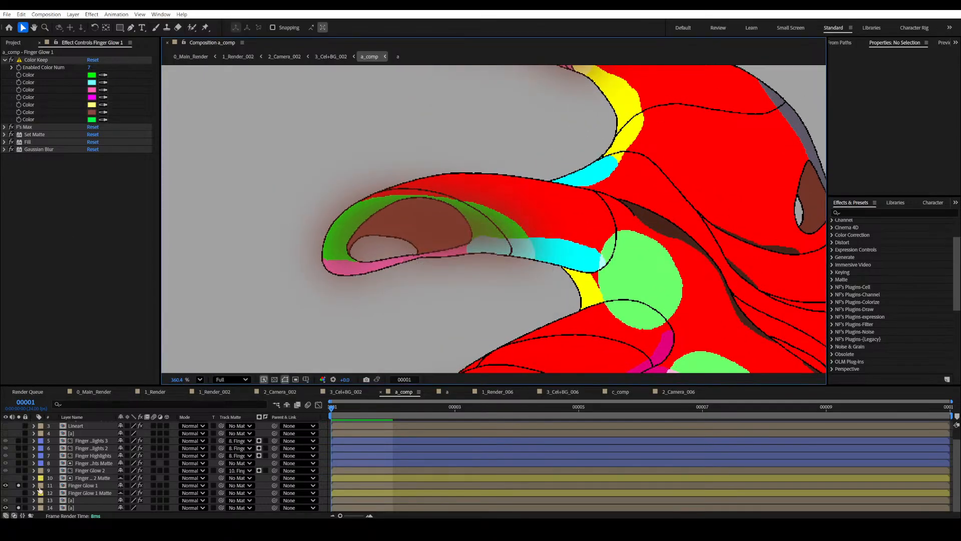
Unsolo the [a] layer in row 14, and show and solo Finger Glow 1 Matte alongside Finger Glow 1.
click(18, 507)
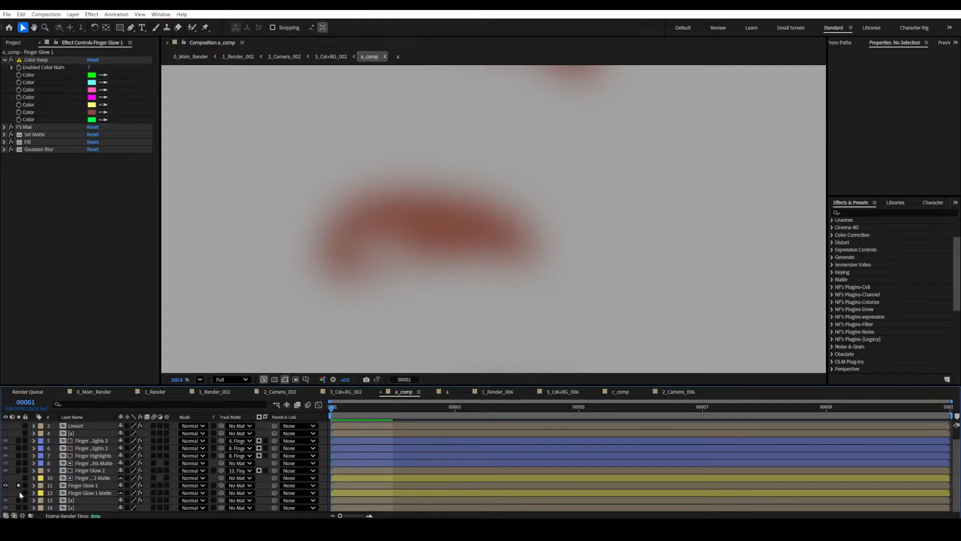
click(5, 493)
click(19, 492)
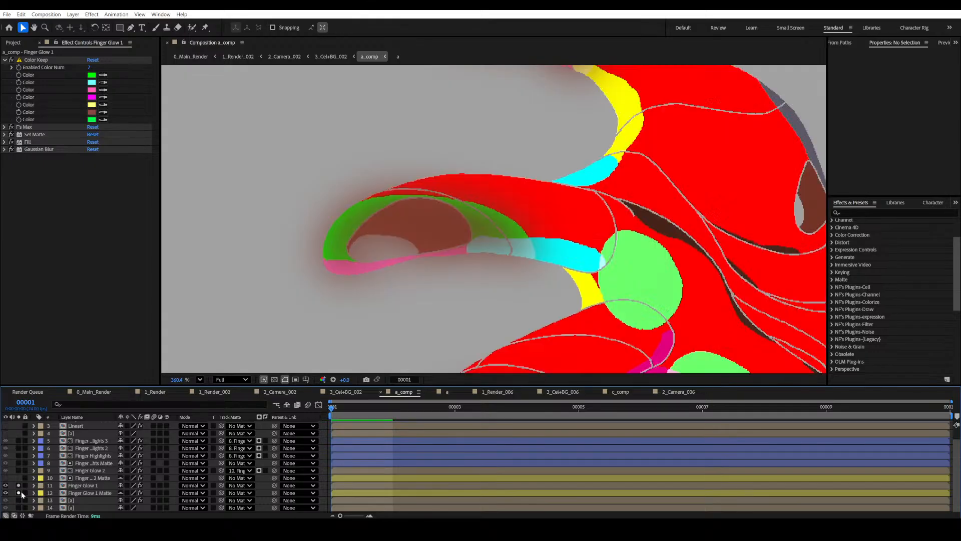
Examine which parts of both hands Finger Glow 1 Matte covers, including the glow on the smaller red shape.
scroll(451, 279, down, 8)
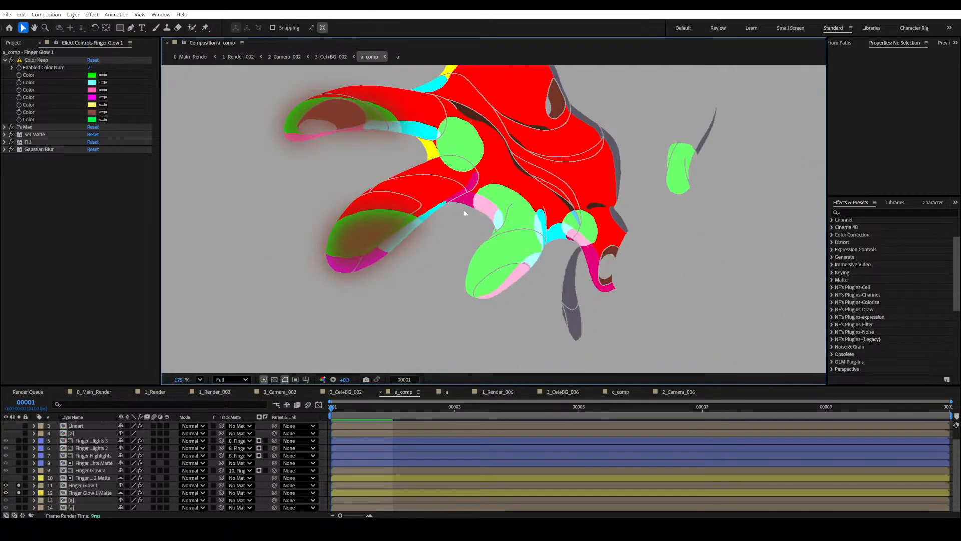
drag(545, 292, 462, 259)
scroll(686, 279, up, 1)
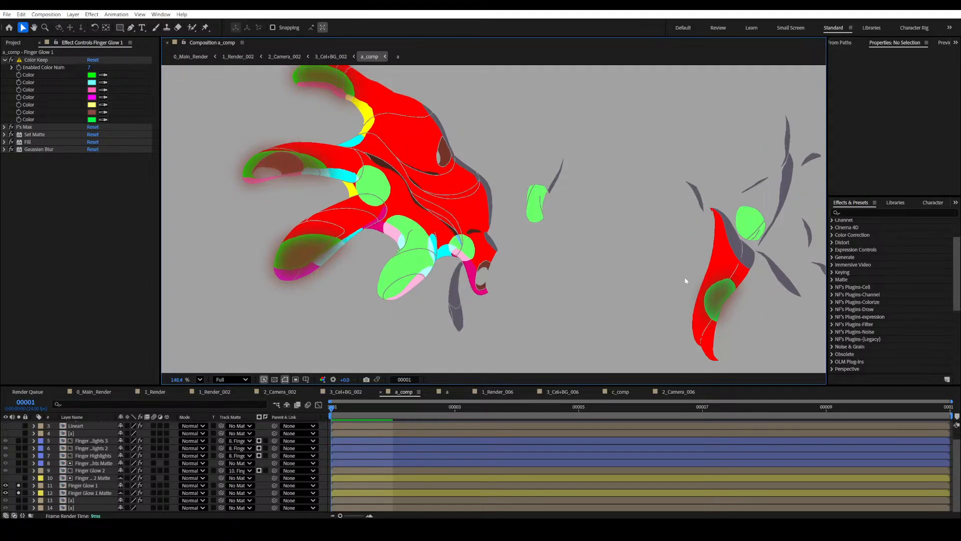
drag(681, 273, 659, 285)
drag(342, 174, 447, 229)
scroll(383, 160, up, 5)
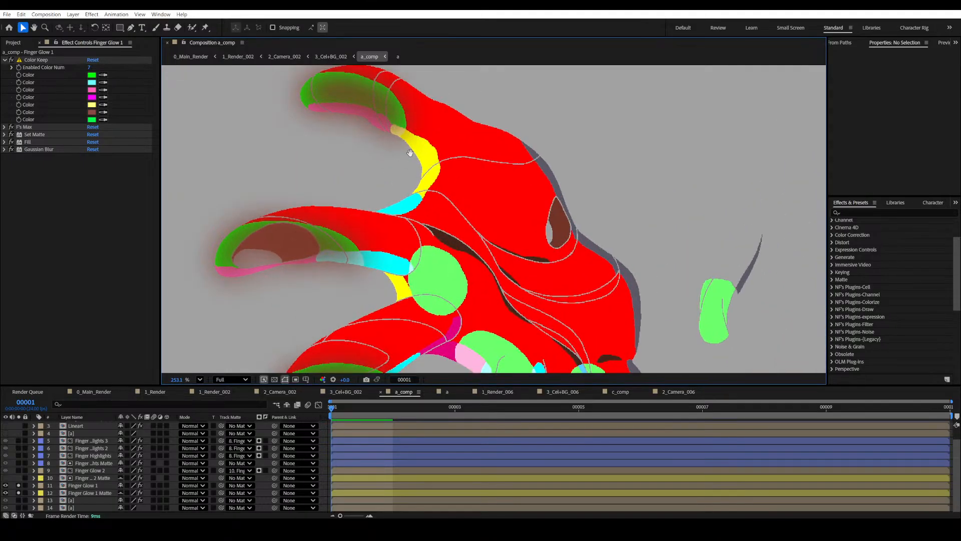
drag(408, 152, 485, 234)
scroll(479, 161, down, 6)
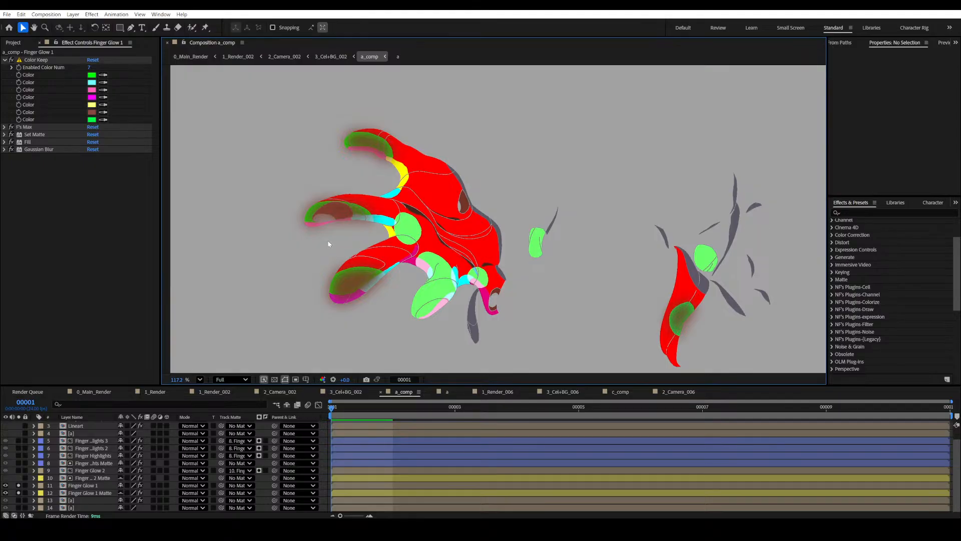
scroll(345, 268, up, 5)
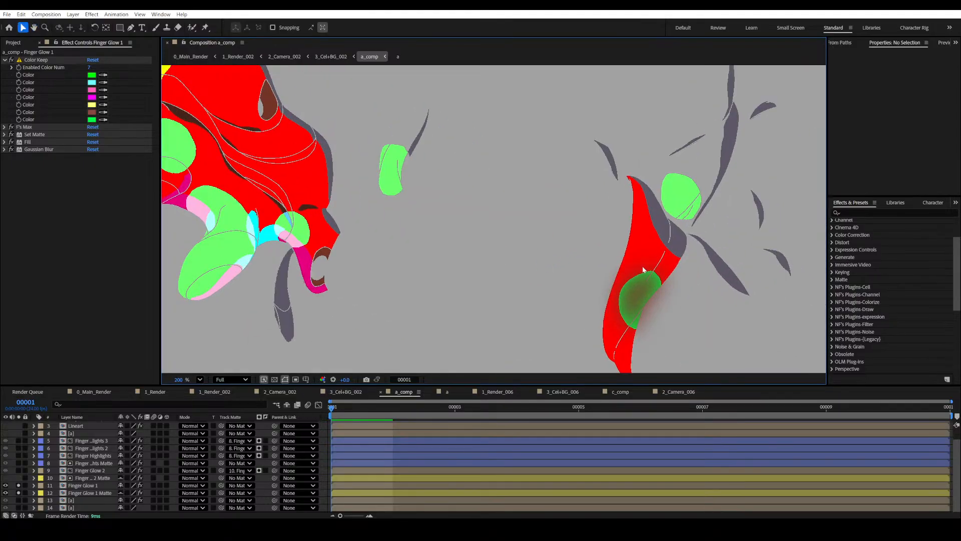
scroll(570, 248, up, 6)
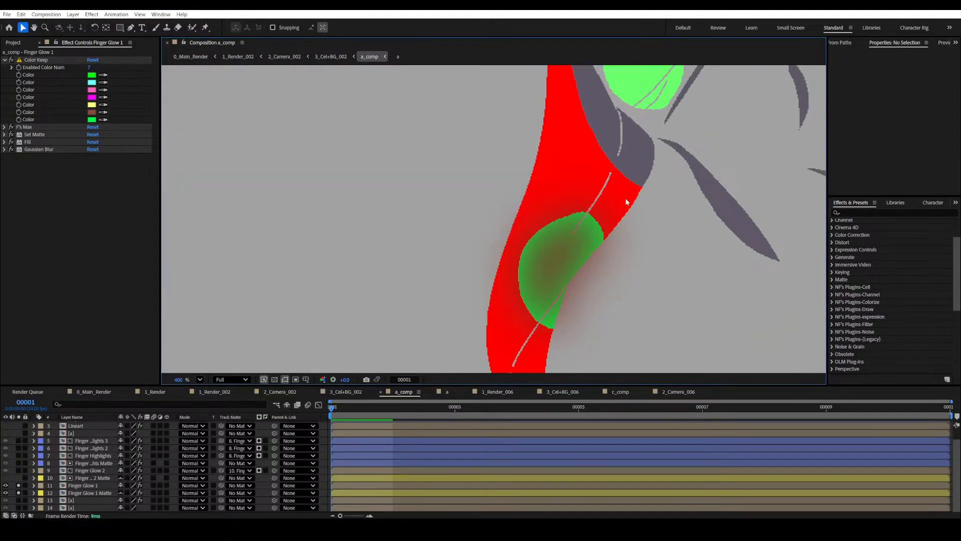
drag(541, 330, 556, 291)
scroll(491, 276, down, 4)
Inspect the glow spill outside the matte colours on the large hand's fingertips.
drag(180, 248, 617, 353)
scroll(390, 285, up, 2)
drag(360, 248, 442, 247)
scroll(465, 211, up, 2)
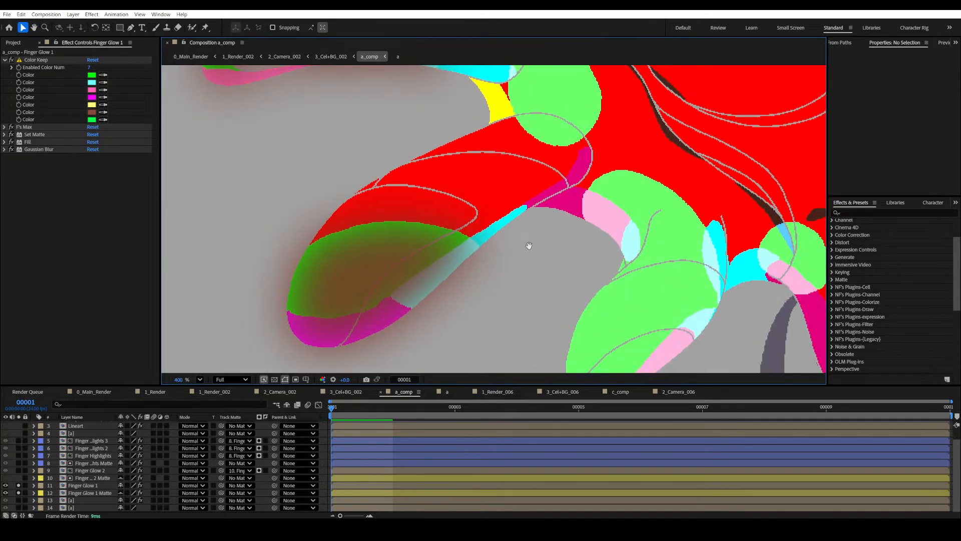
key(v)
scroll(418, 186, down, 4)
drag(419, 187, 382, 253)
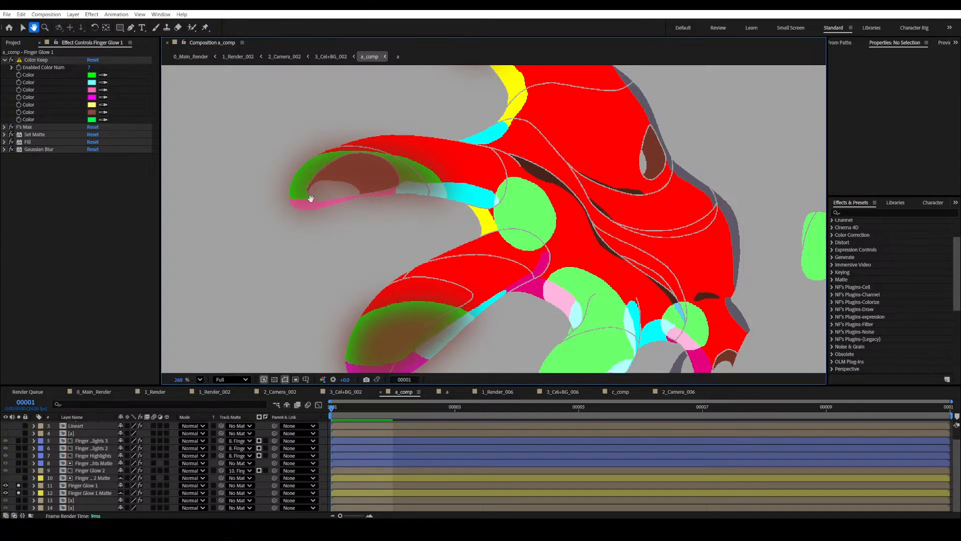
drag(319, 194, 372, 245)
scroll(372, 245, up, 5)
scroll(319, 270, down, 2)
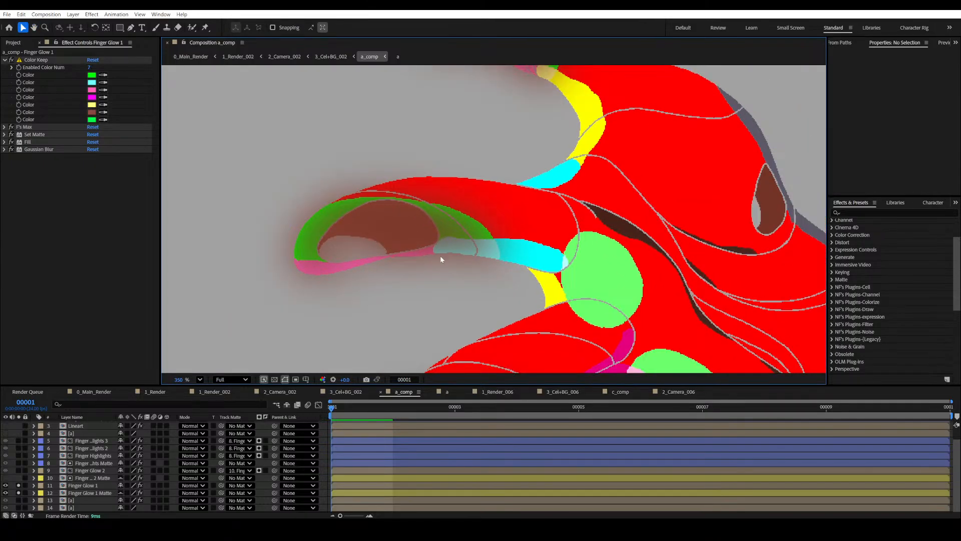
drag(467, 312, 442, 180)
scroll(465, 260, down, 3)
drag(525, 327, 494, 274)
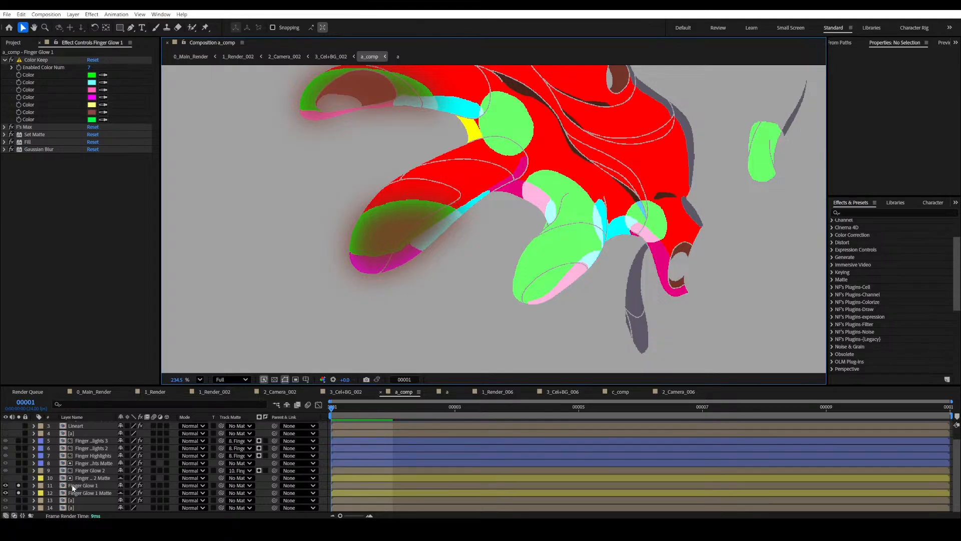
Set Finger Glow 1's track matte to Finger Glow 1 Matte and inspect the clipped glow shapes.
click(81, 485)
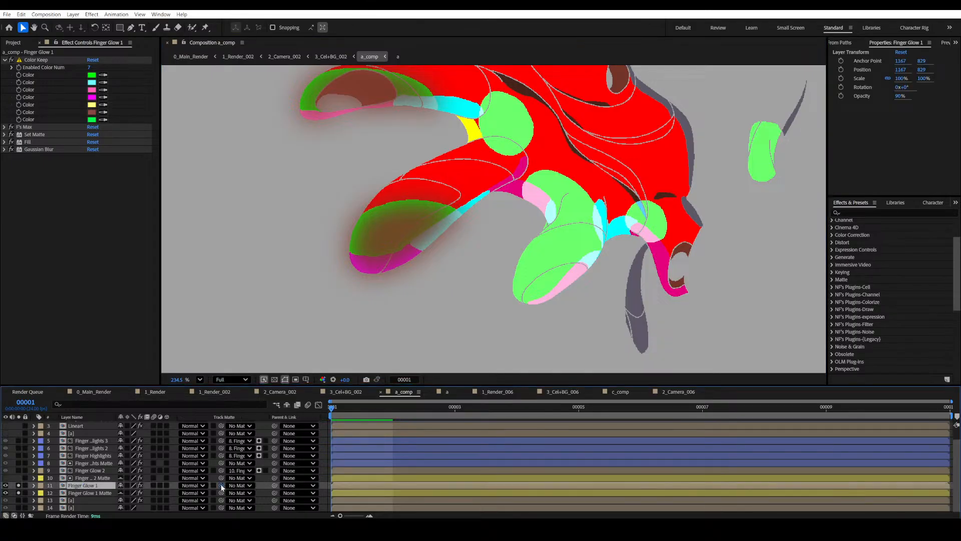
drag(221, 485, 92, 491)
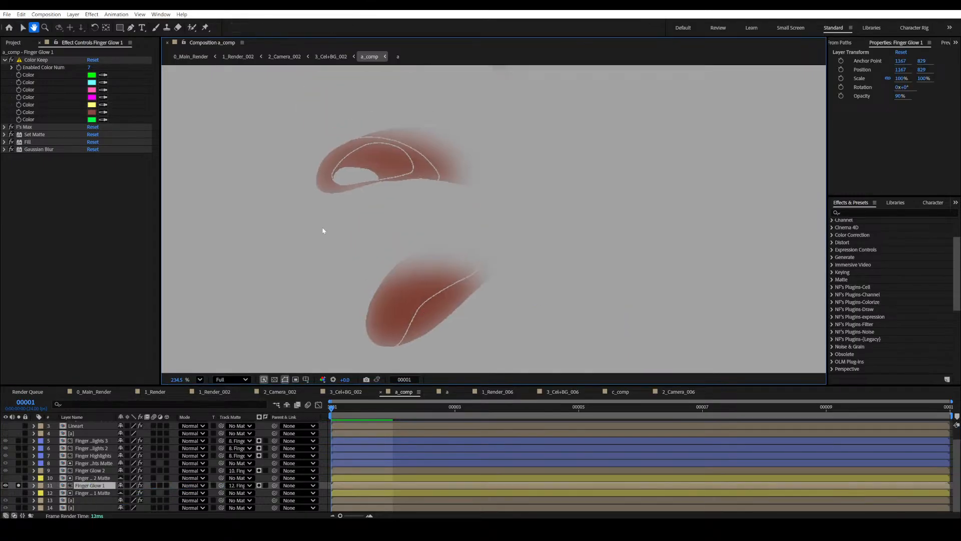
scroll(390, 224, down, 3)
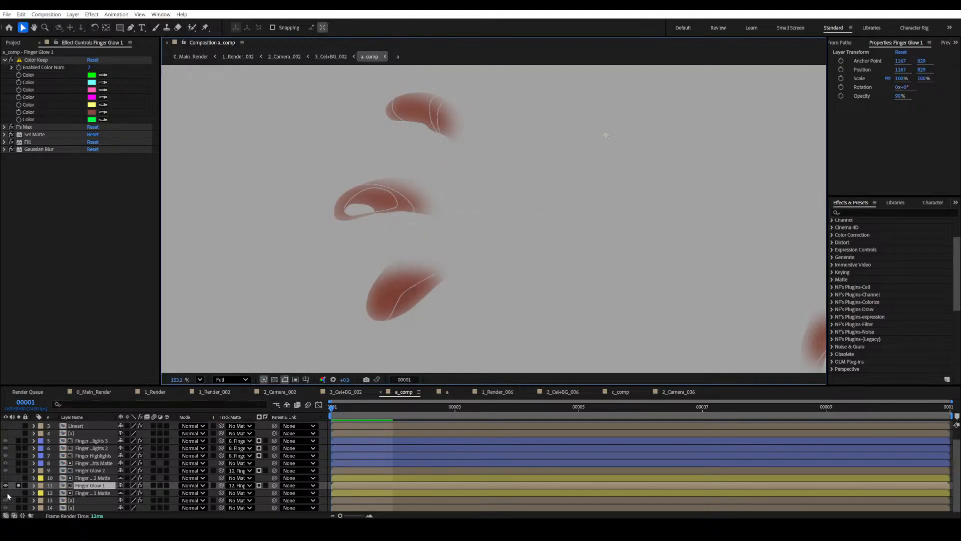
scroll(434, 279, down, 1)
drag(486, 268, 422, 281)
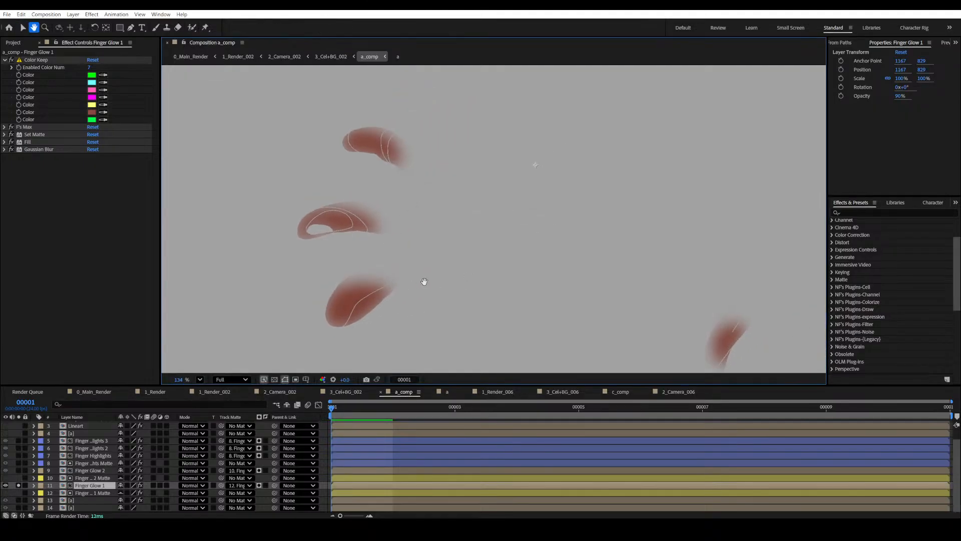
drag(386, 325, 370, 321)
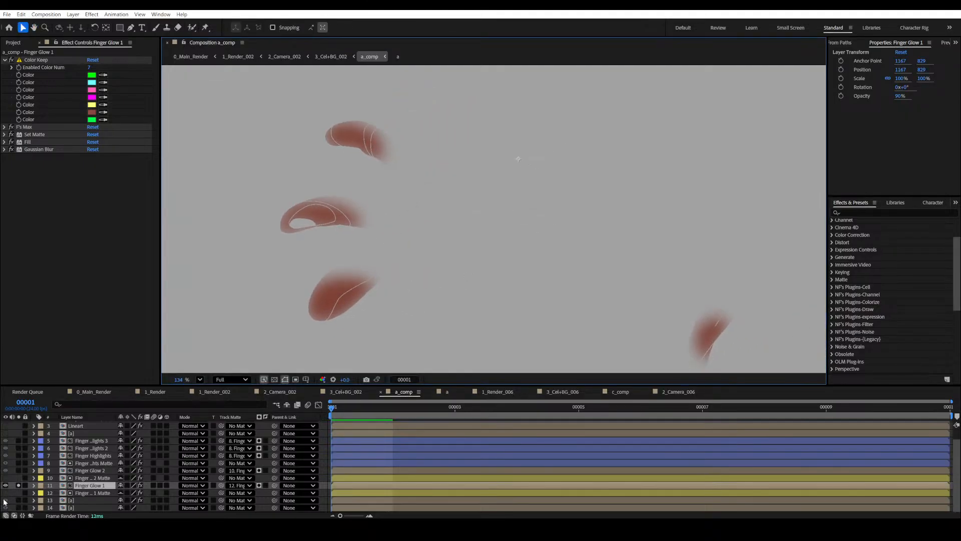
Unsolo Finger Glow 1 and inspect its glow on the hand in the full composite.
click(19, 485)
scroll(344, 205, up, 3)
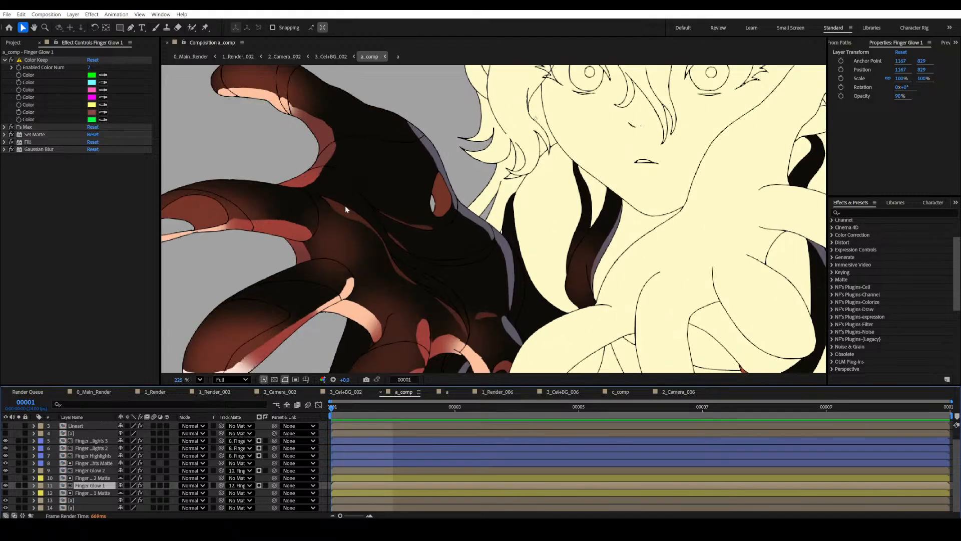
drag(419, 265, 424, 267)
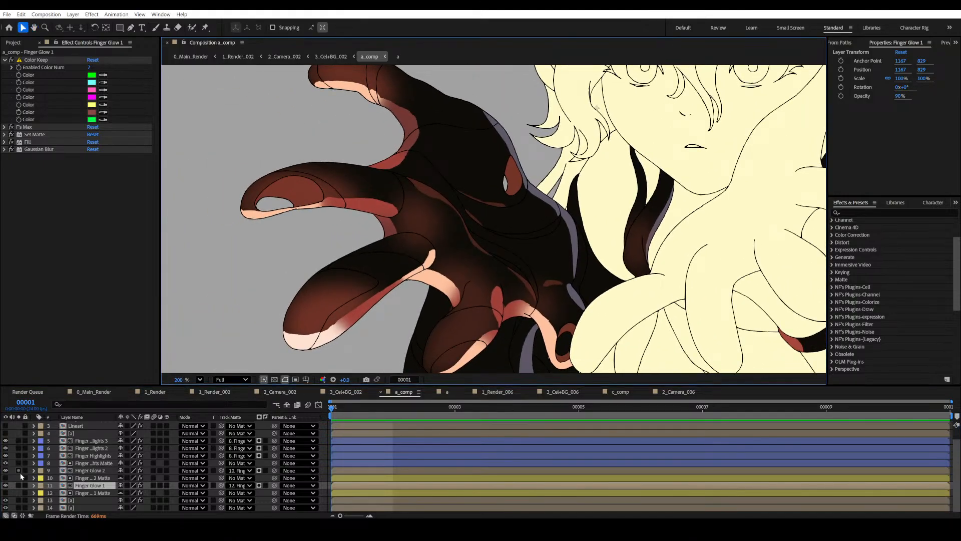
Solo Finger Glow 2 together with Finger Glow 1 and compare the areas the two glows cover.
click(24, 471)
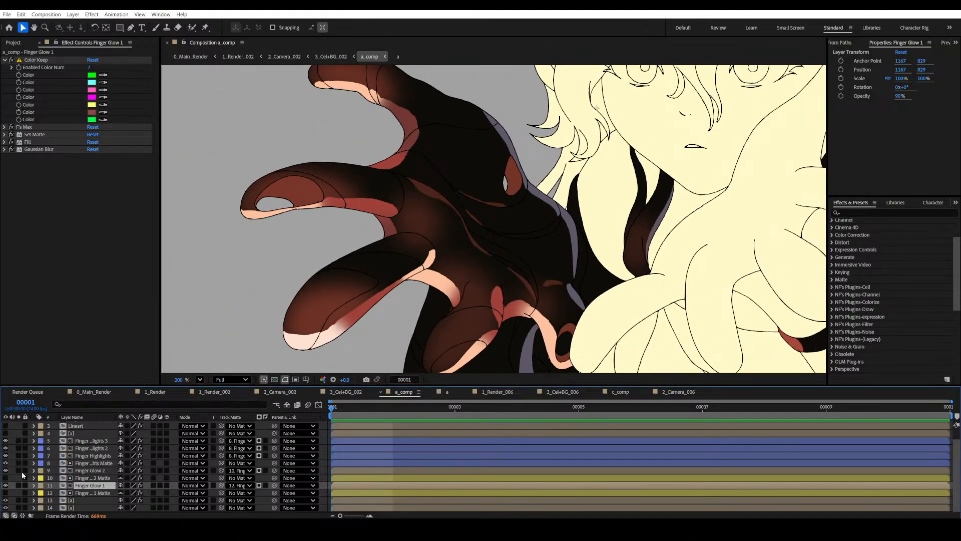
click(18, 471)
scroll(429, 289, down, 3)
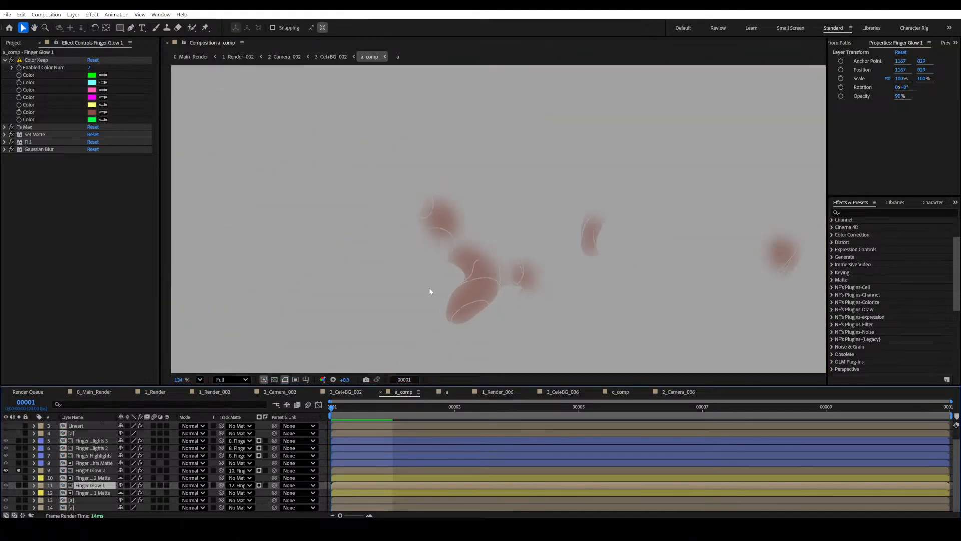
click(19, 485)
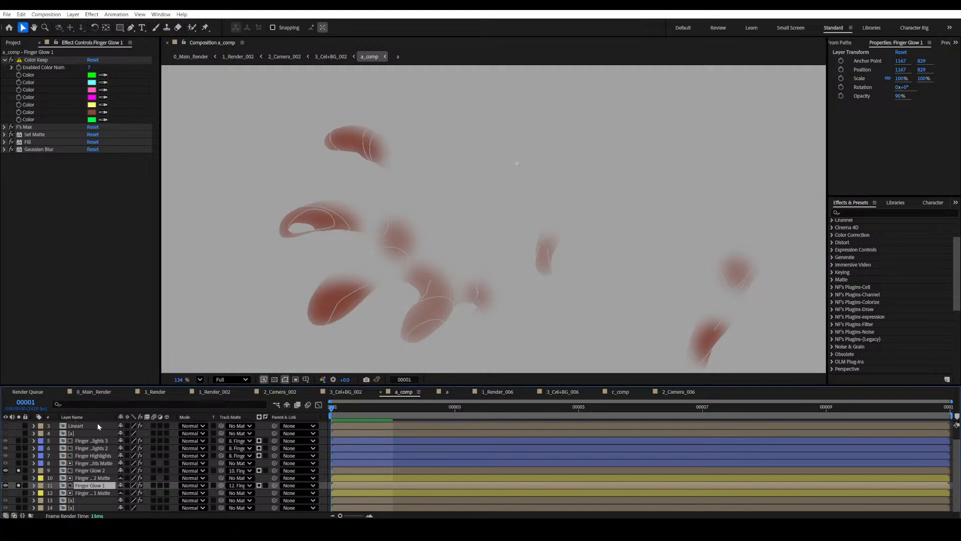
scroll(326, 238, up, 3)
drag(264, 230, 285, 181)
scroll(456, 295, down, 3)
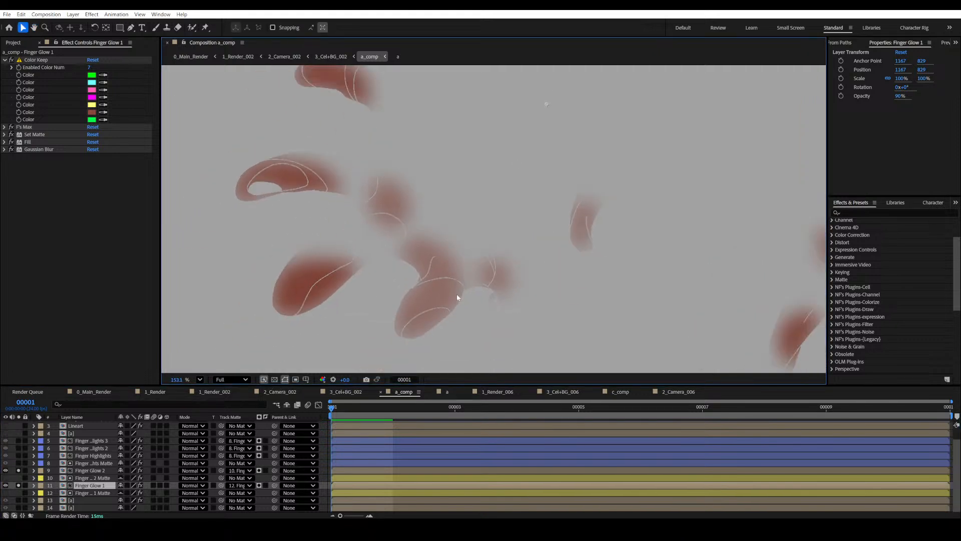
drag(490, 319, 453, 316)
scroll(453, 316, up, 1)
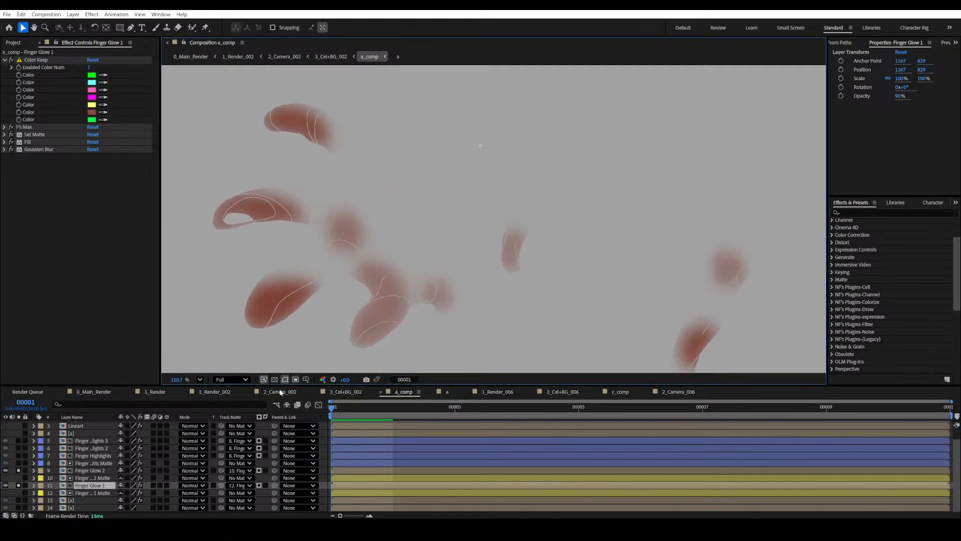
Disable Gaussian Blur and Fill on Finger Glow 2 to show its flat colours, and toggle Color Keep for comparison.
click(90, 470)
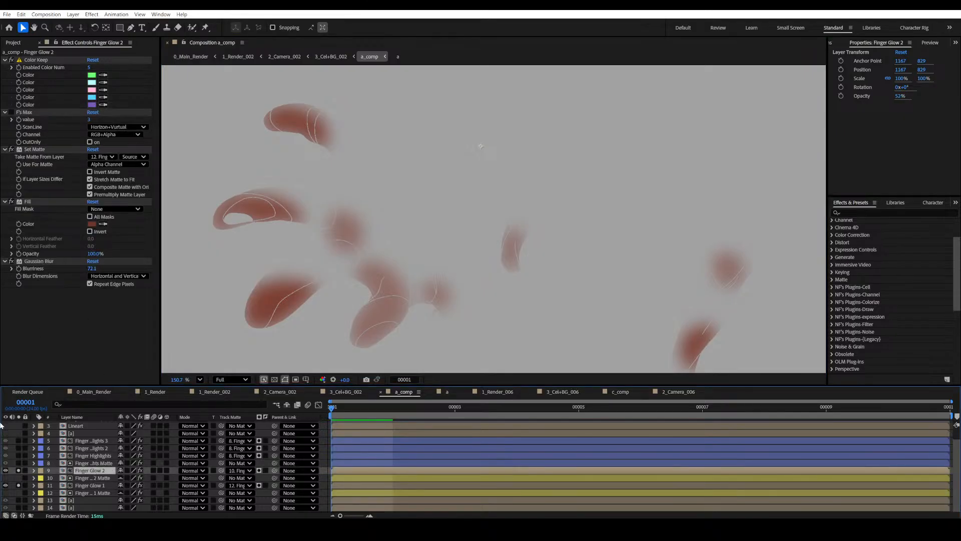
click(11, 261)
click(11, 201)
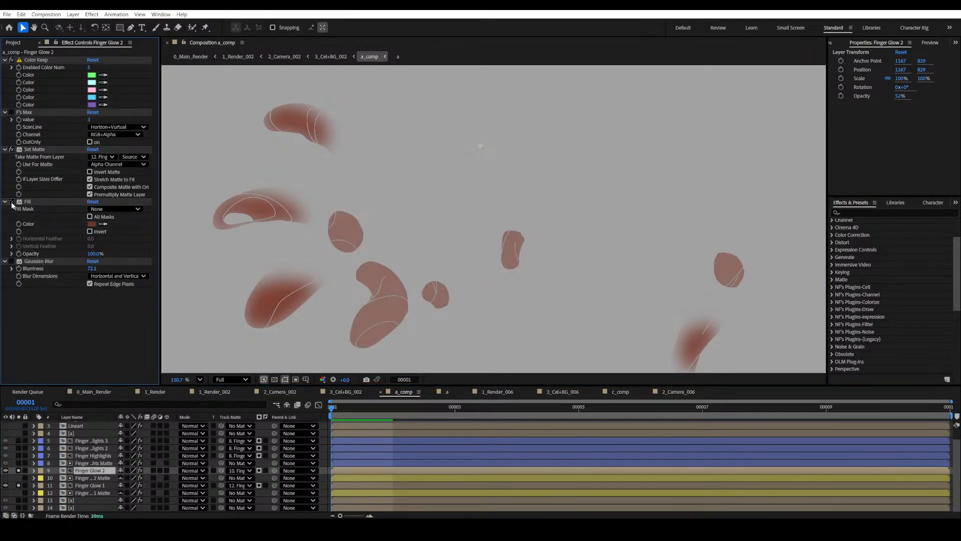
mouse_move(402, 304)
mouse_down()
mouse_move(462, 279)
mouse_move(484, 297)
mouse_move(421, 307)
mouse_up()
scroll(466, 279, down, 1)
scroll(484, 300, up, 1)
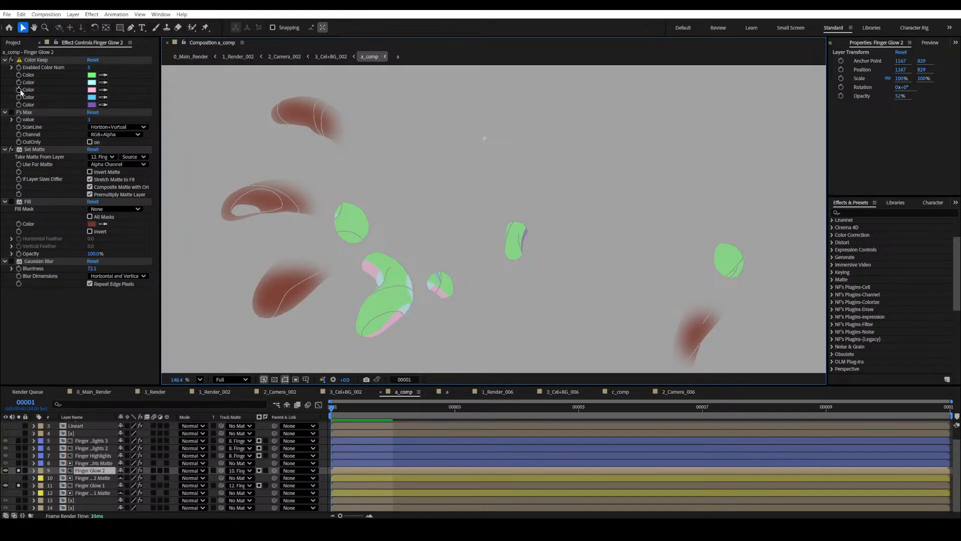
click(12, 60)
click(11, 60)
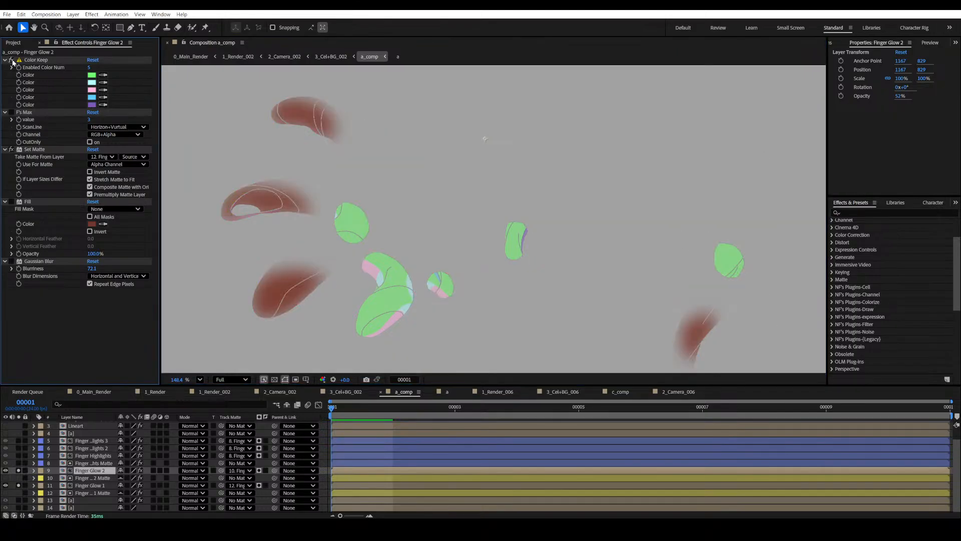
Re-enable F's Max, Fill and Gaussian Blur on Finger Glow 2 and check the blurred glow shapes.
click(12, 113)
click(12, 202)
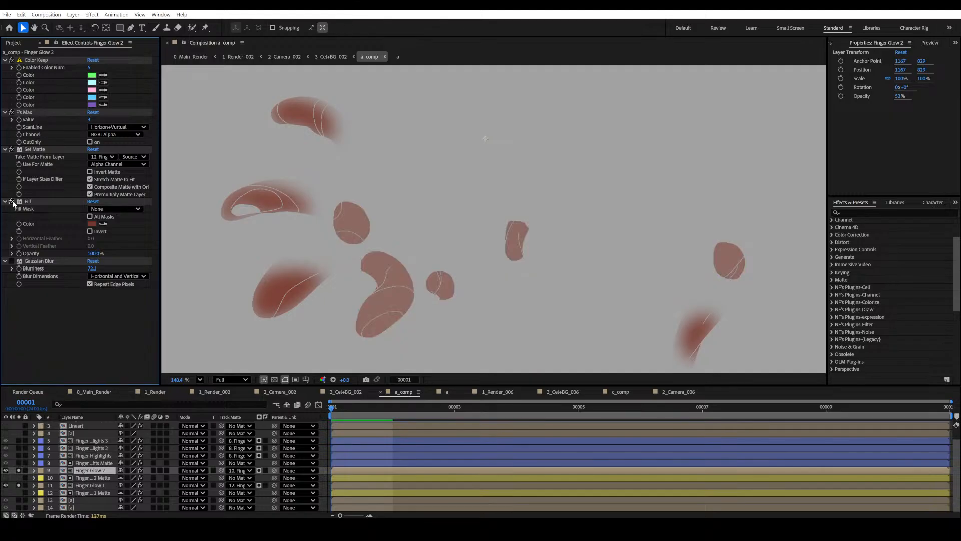
click(12, 261)
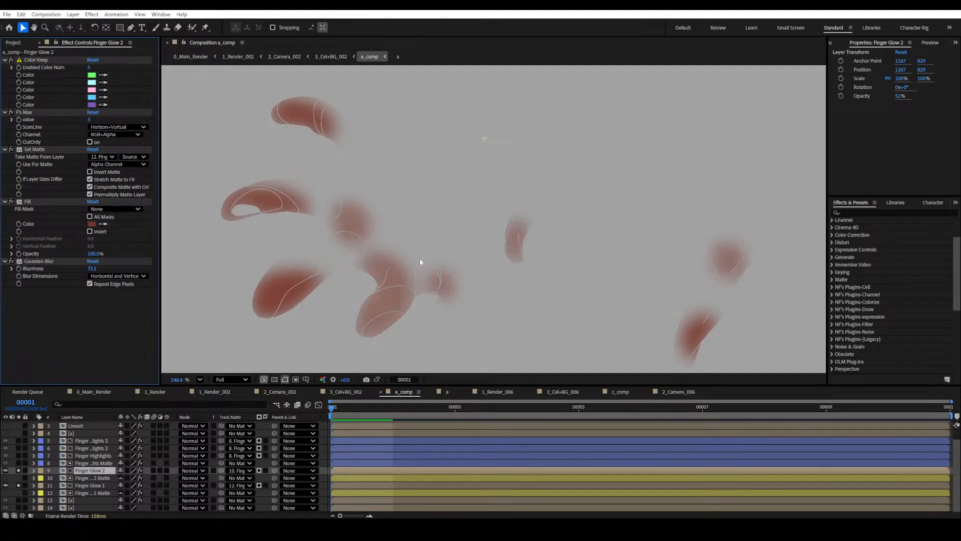
scroll(419, 259, up, 2)
drag(400, 304, 409, 250)
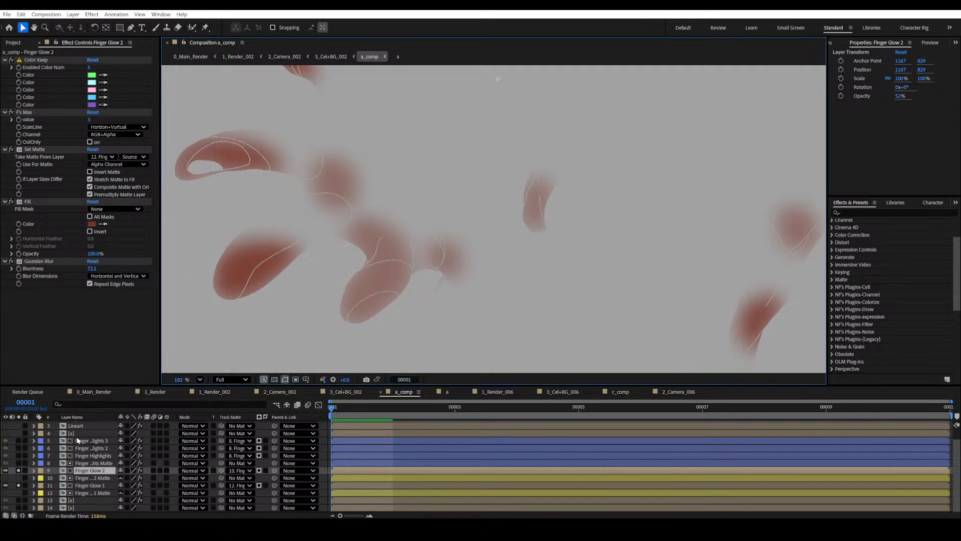
Make Finger Glow 2 Matte visible, solo it together with the two finger glows, and inspect how they overlap.
click(19, 479)
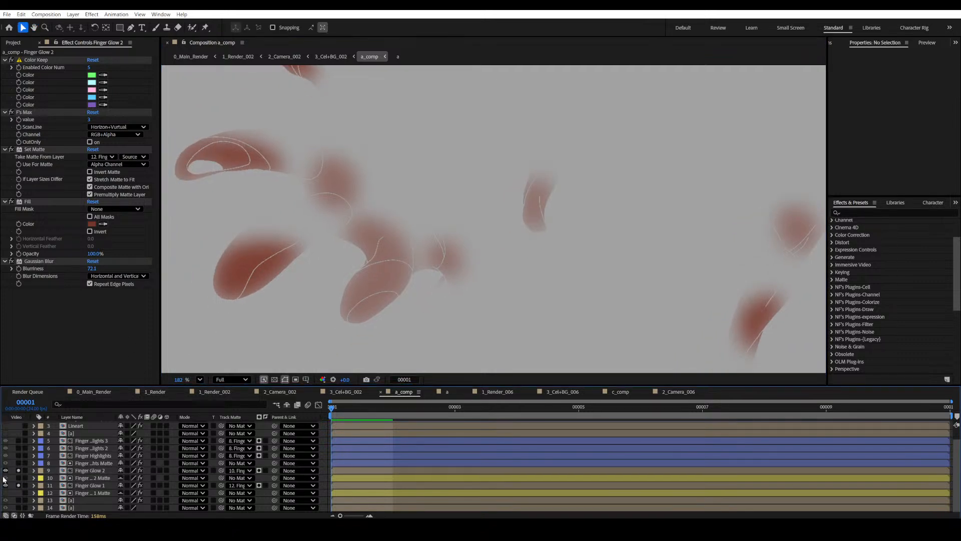
scroll(470, 243, down, 5)
key(space)
drag(521, 237, 463, 277)
key(space)
scroll(469, 298, up, 1)
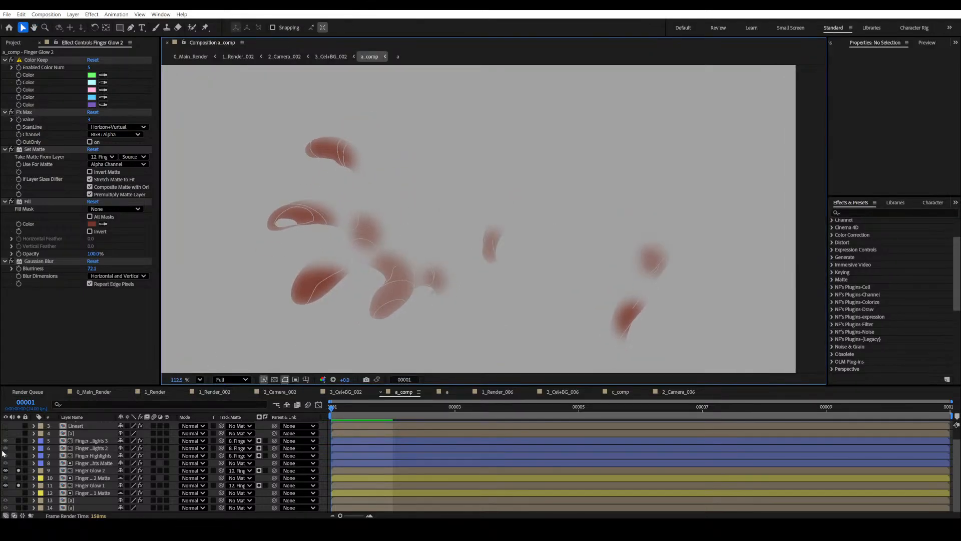
click(19, 478)
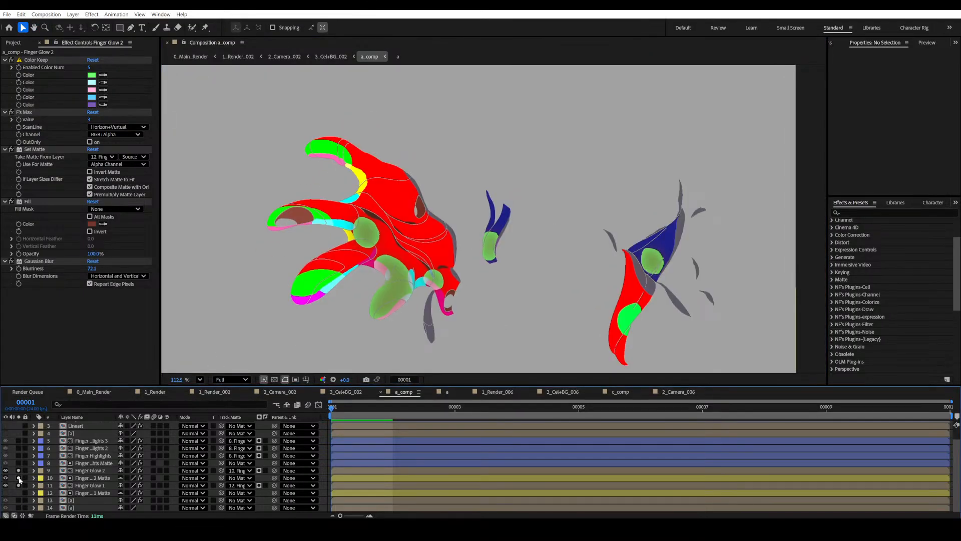
scroll(433, 241, up, 5)
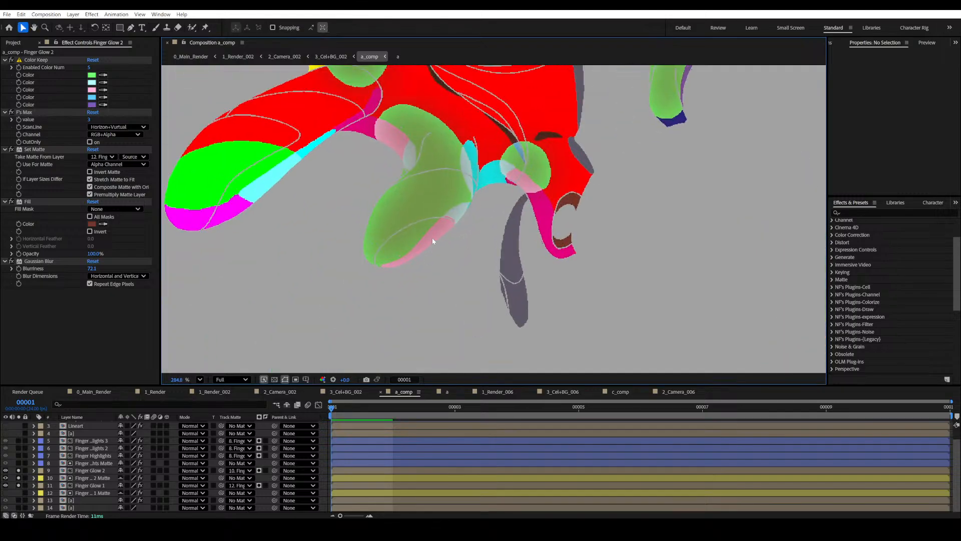
Unsolo Finger Glow 1, Finger Glow 2 and Finger Glow 2 Matte, and inspect the matte colours in the full composite.
click(19, 485)
click(19, 478)
click(19, 470)
scroll(386, 259, up, 1)
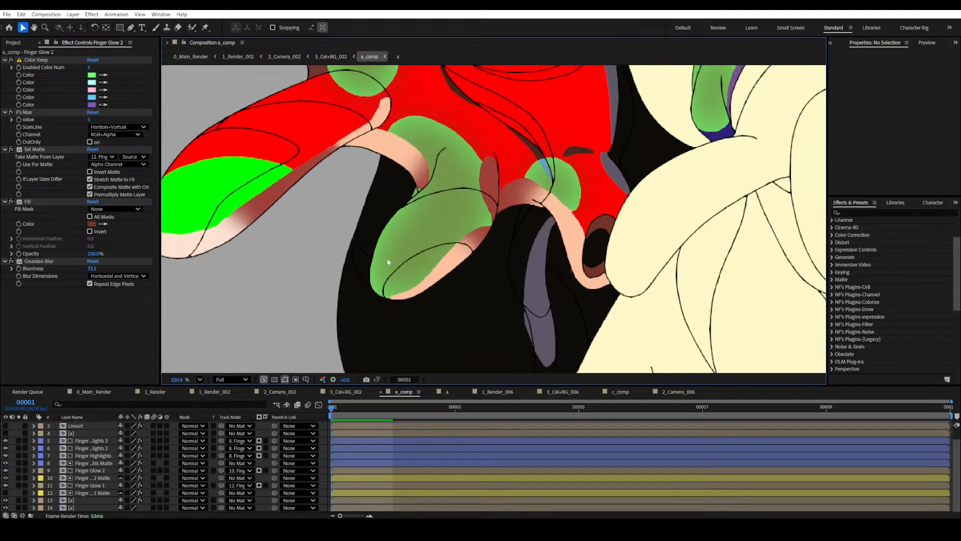
scroll(388, 261, up, 1)
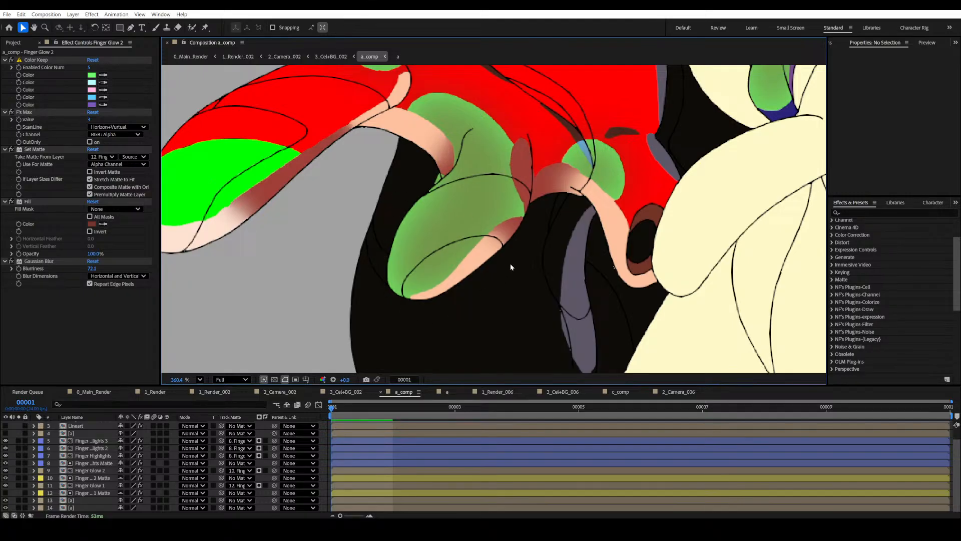
scroll(388, 267, down, 7)
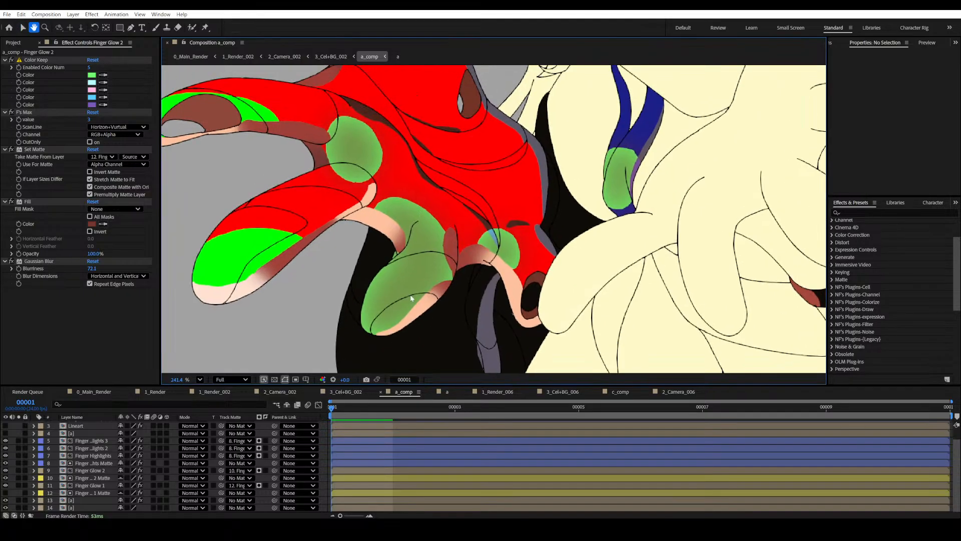
scroll(407, 287, down, 2)
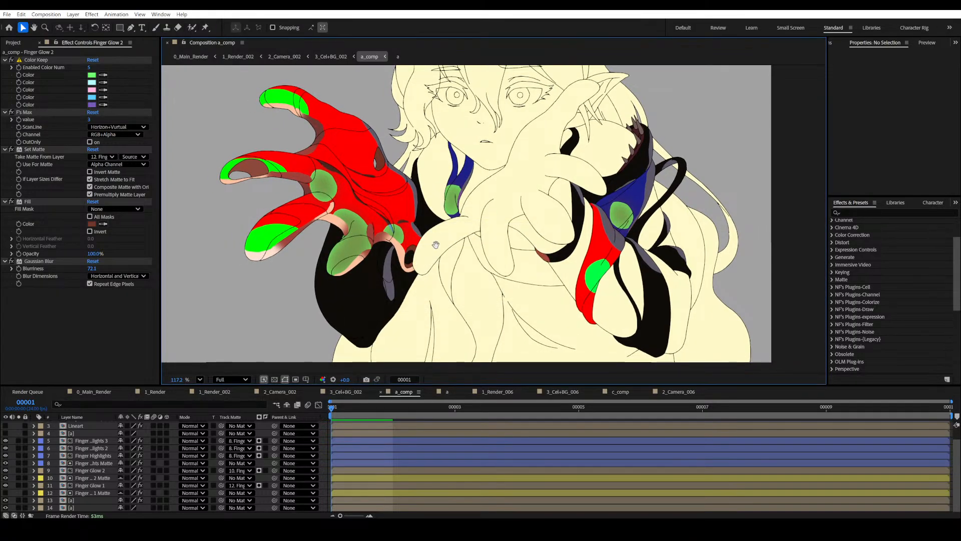
drag(435, 246, 475, 268)
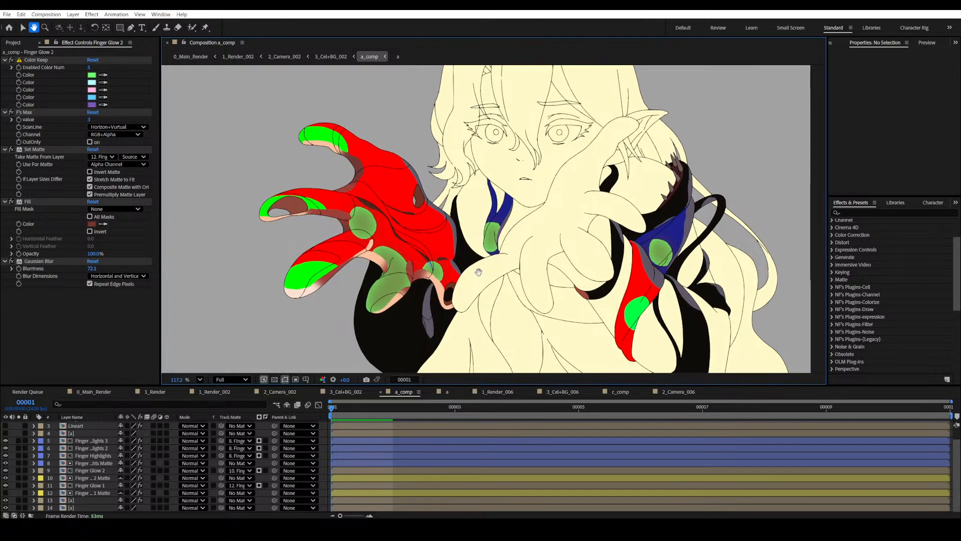
Hide Finger Glow 2 Matte and inspect both finger glows up close on the hand.
click(6, 485)
click(6, 485)
click(6, 478)
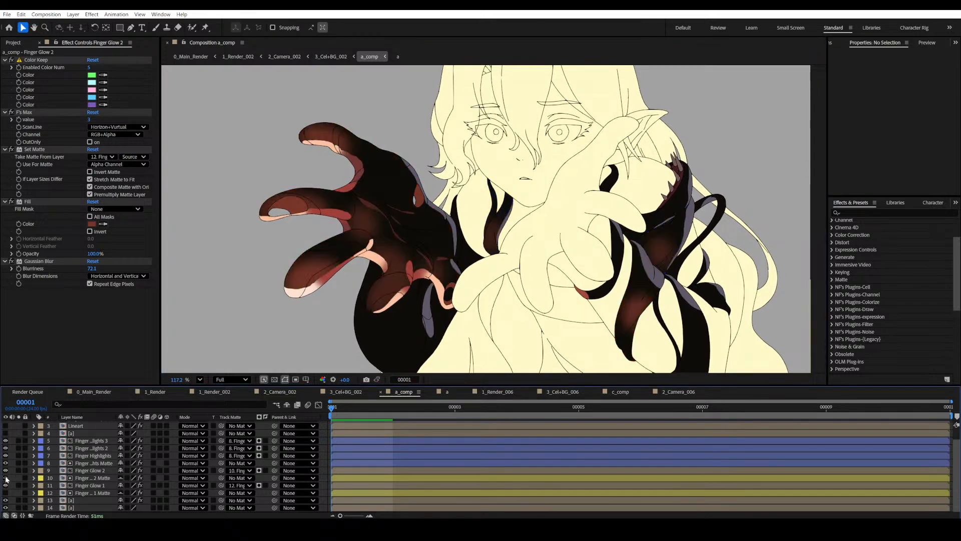
drag(426, 274, 444, 261)
mouse_move(508, 273)
mouse_down()
mouse_move(516, 263)
mouse_move(522, 290)
mouse_move(508, 294)
mouse_move(491, 276)
mouse_up()
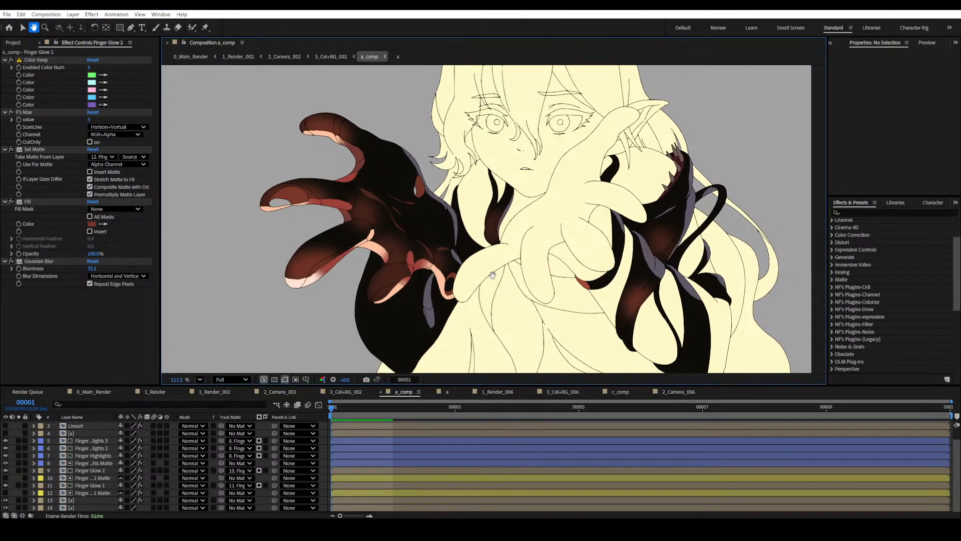
scroll(409, 266, up, 5)
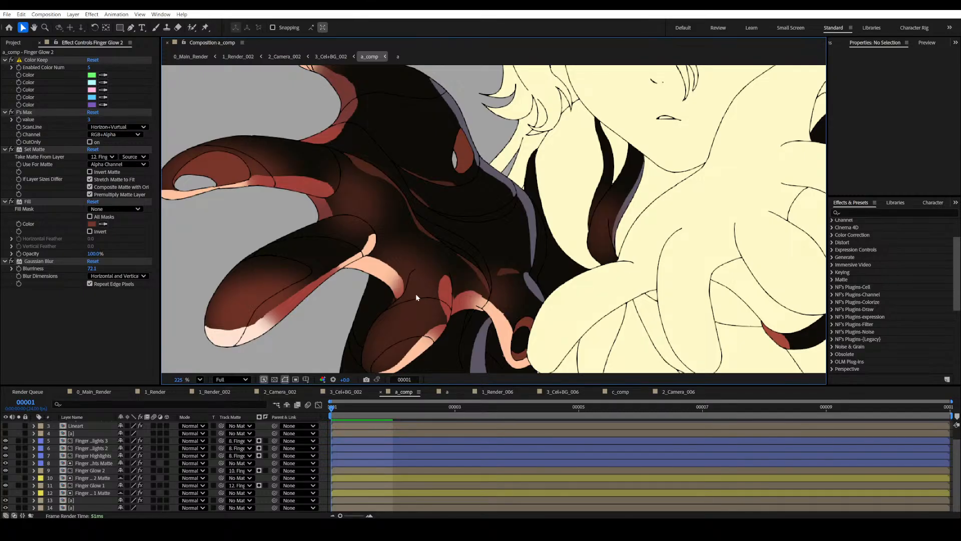
drag(458, 301, 431, 233)
scroll(411, 238, up, 2)
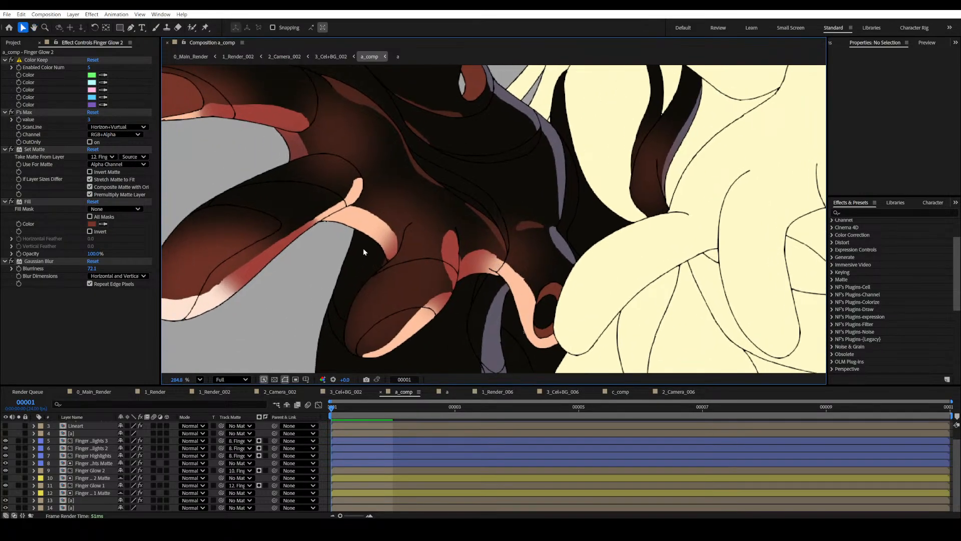
drag(235, 298, 341, 349)
key(v)
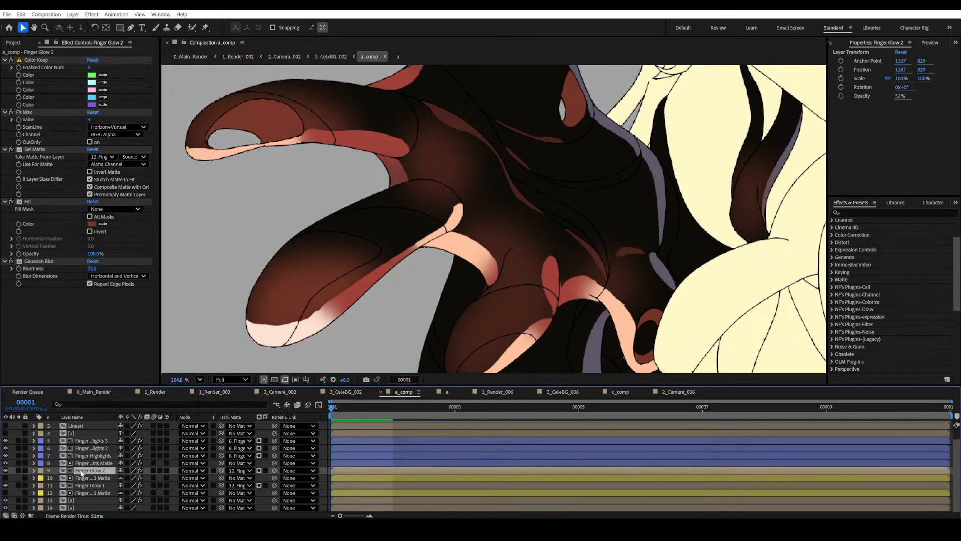
Solo Finger Highlights Matte together with the three finger highlight layers.
click(50, 463)
drag(18, 462, 18, 440)
scroll(429, 303, down, 2)
scroll(430, 302, down, 1)
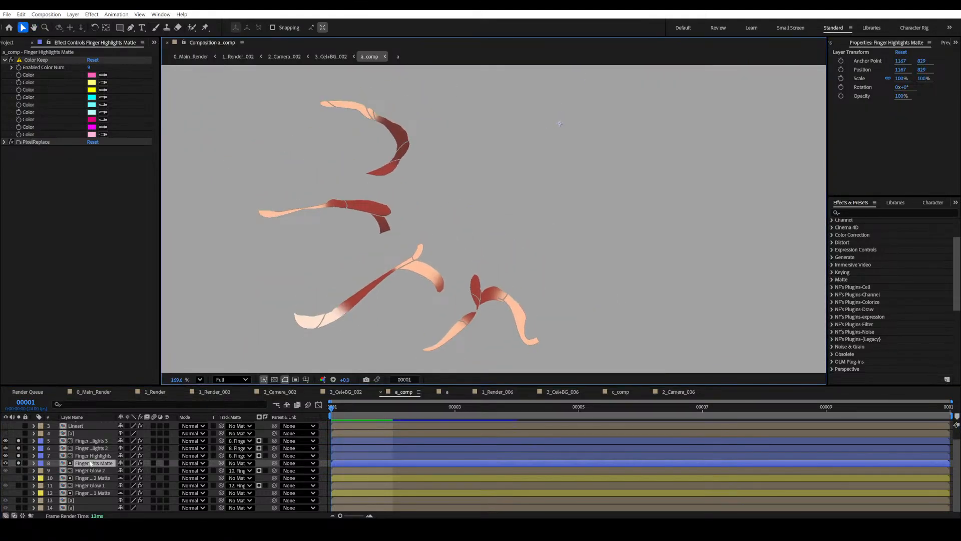
Select Finger Highlights, leave only Finger Highlights Matte soloed, and inspect its flat highlight colours.
click(100, 455)
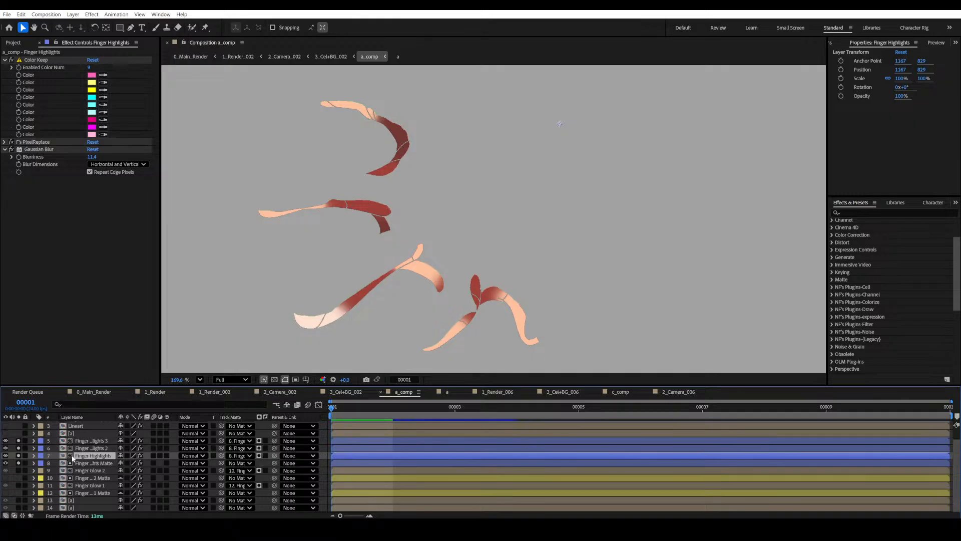
drag(375, 312, 388, 300)
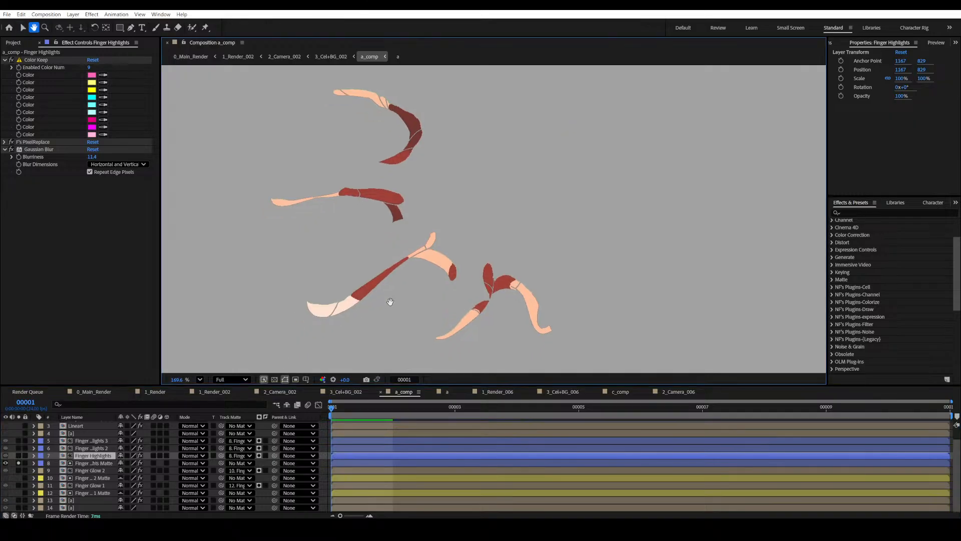
scroll(395, 296, up, 5)
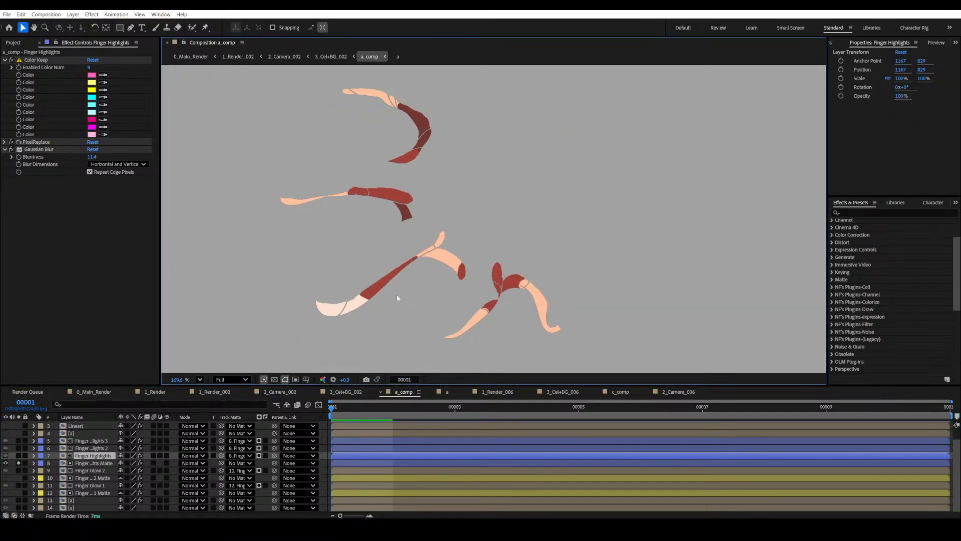
key(v)
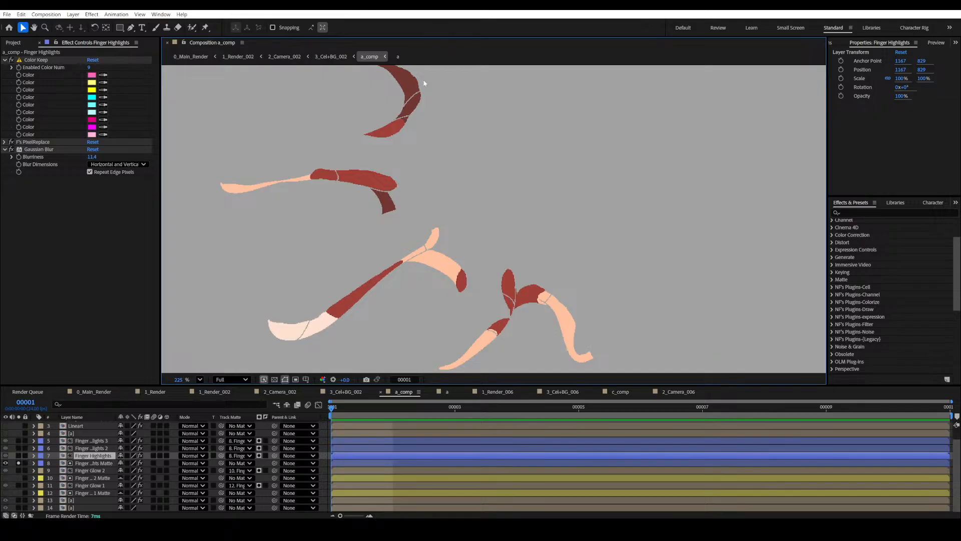
drag(405, 229, 419, 200)
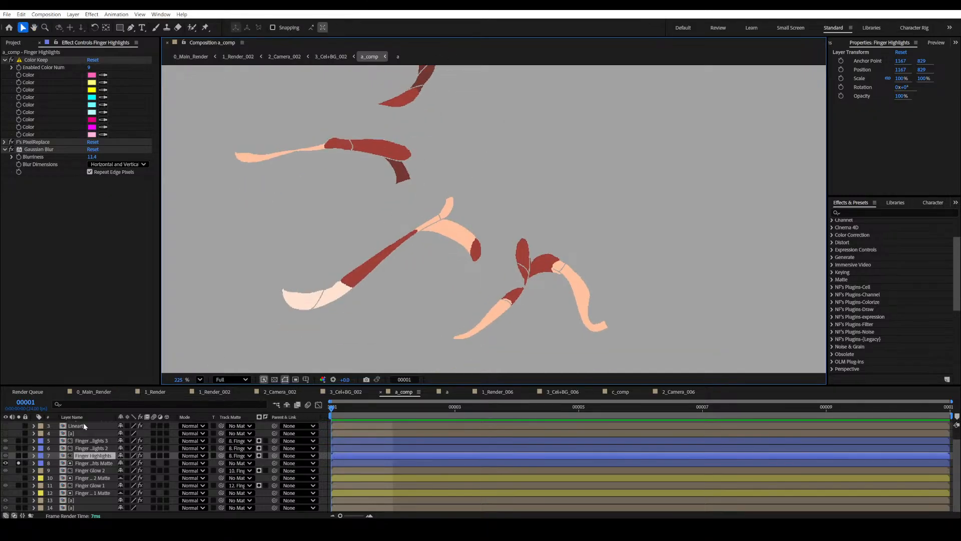
Toggle Color Keep off and back on for Finger Highlights while only the highlights matte is soloed.
click(12, 61)
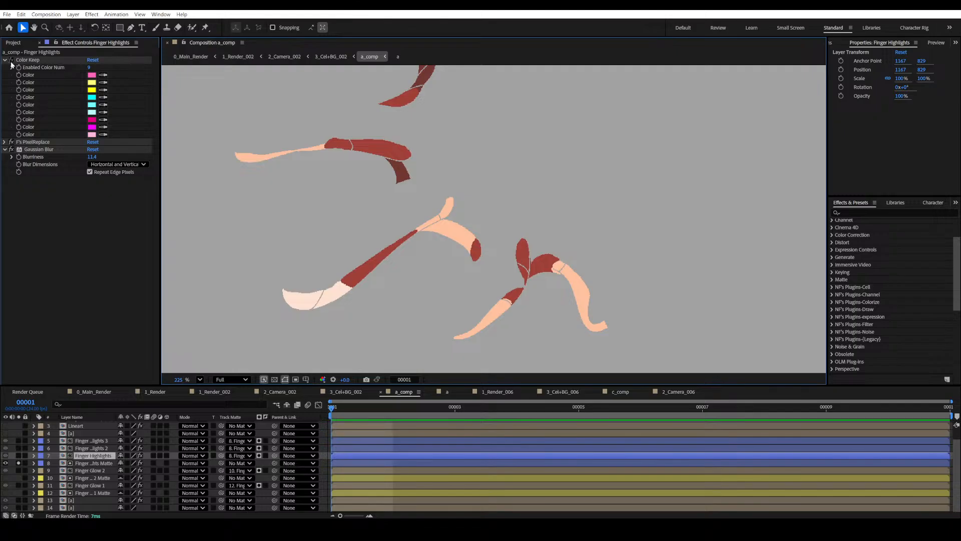
click(11, 60)
click(11, 60)
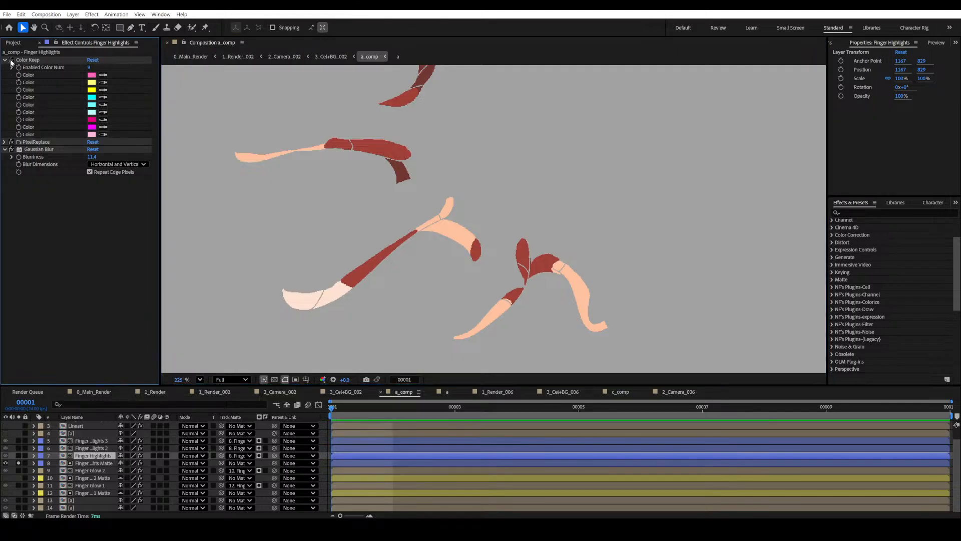
click(11, 60)
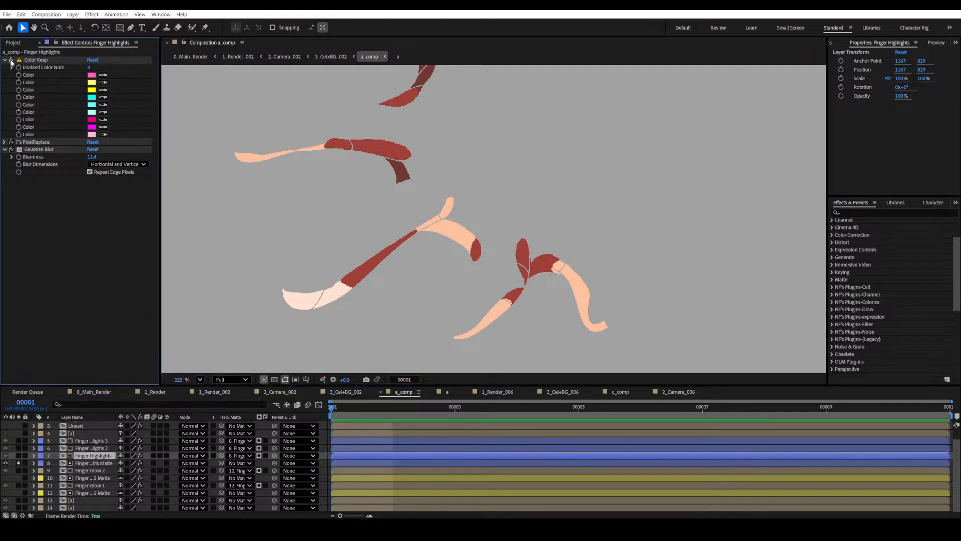
Toggle Color Keep on Finger Highlights Matte to compare the full drawing with the isolated highlight shapes.
click(82, 463)
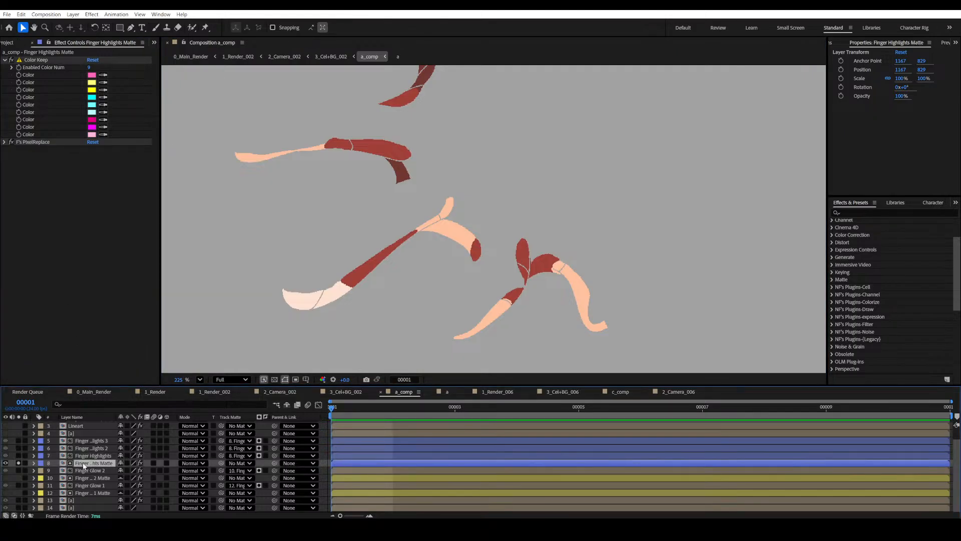
click(11, 61)
click(11, 60)
click(11, 61)
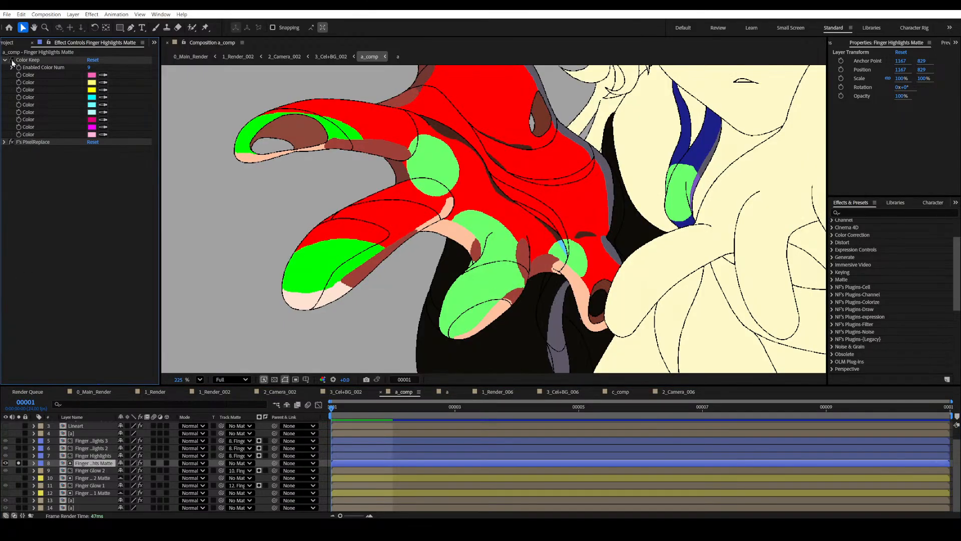
click(11, 61)
scroll(425, 242, down, 3)
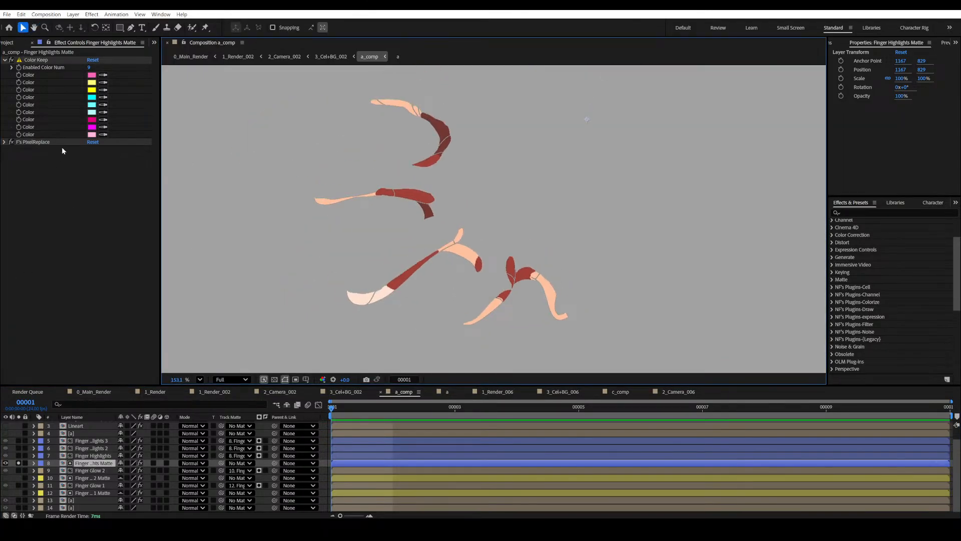
Show the F's PixelReplace target and replacement colours on Finger Highlights Matte, recheck them with Color Keep off, and save the project.
click(5, 142)
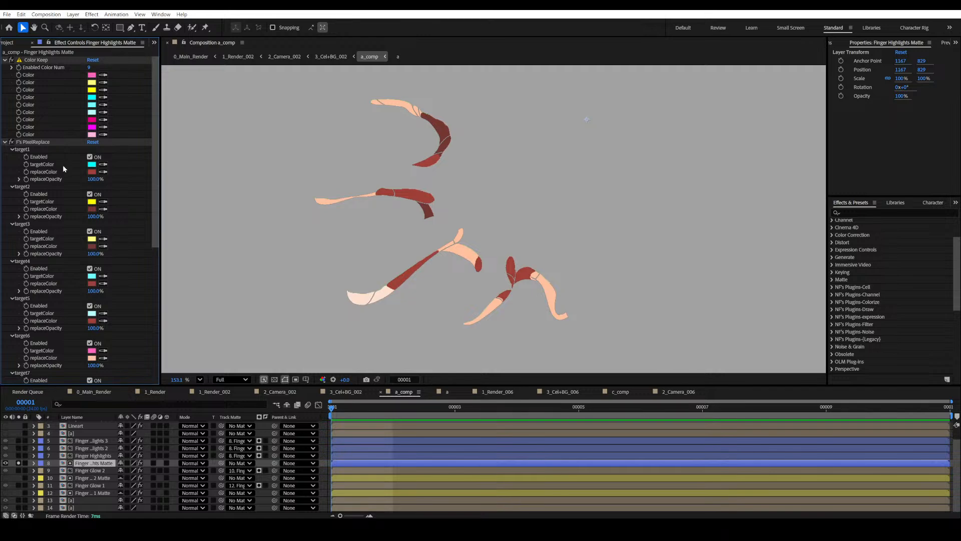
click(11, 60)
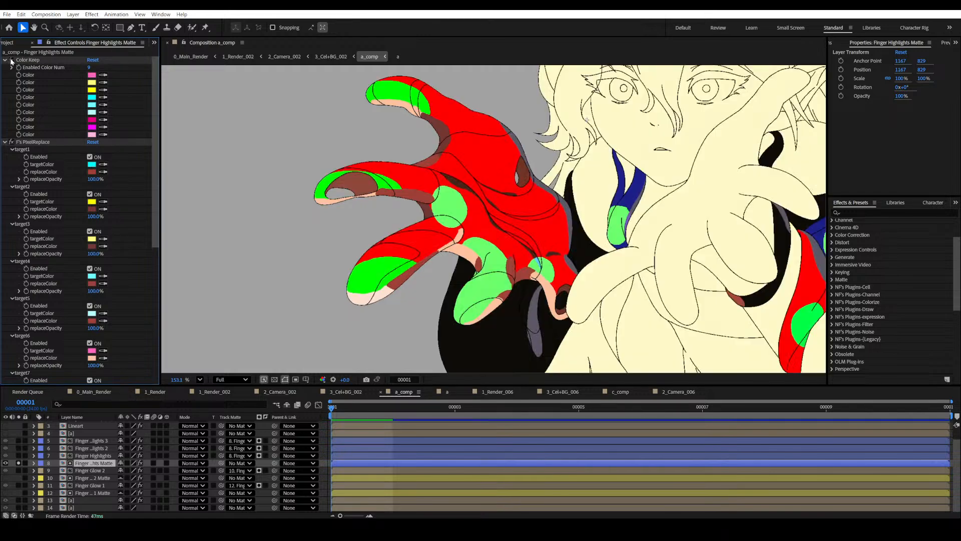
click(11, 59)
scroll(427, 283, up, 5)
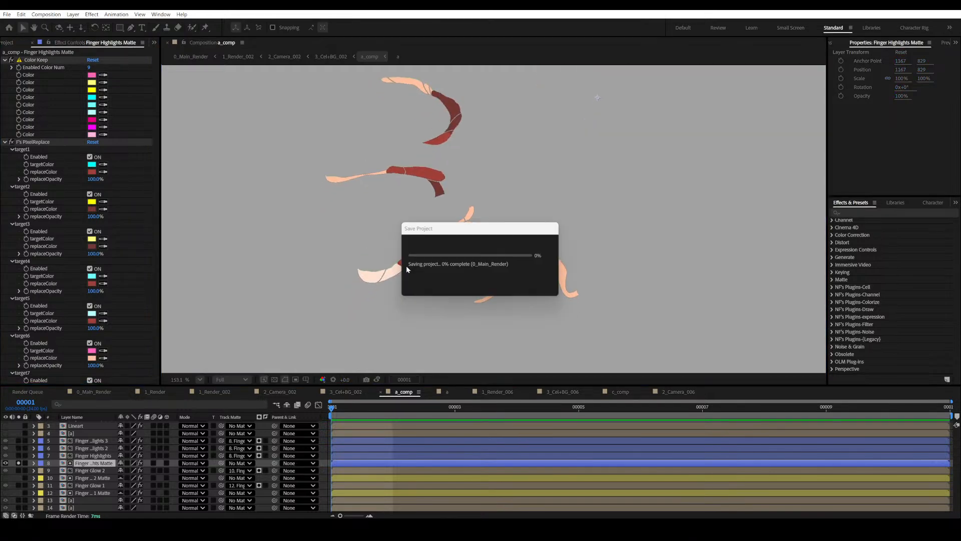
scroll(430, 260, down, 5)
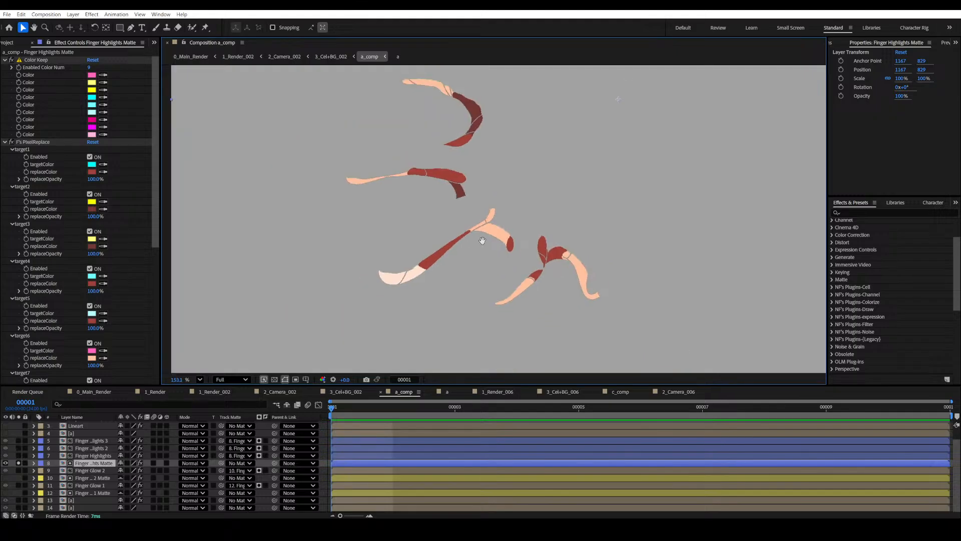
Select Finger Highlights and solo it with its matte to inspect how Gaussian Blur softens the colour borders inside the highlight shapes.
click(91, 456)
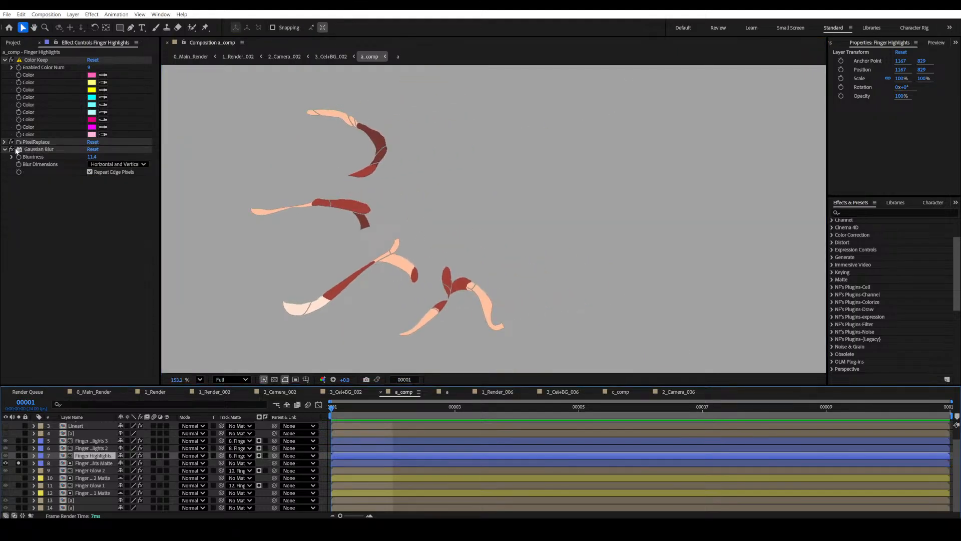
click(11, 152)
scroll(392, 240, up, 5)
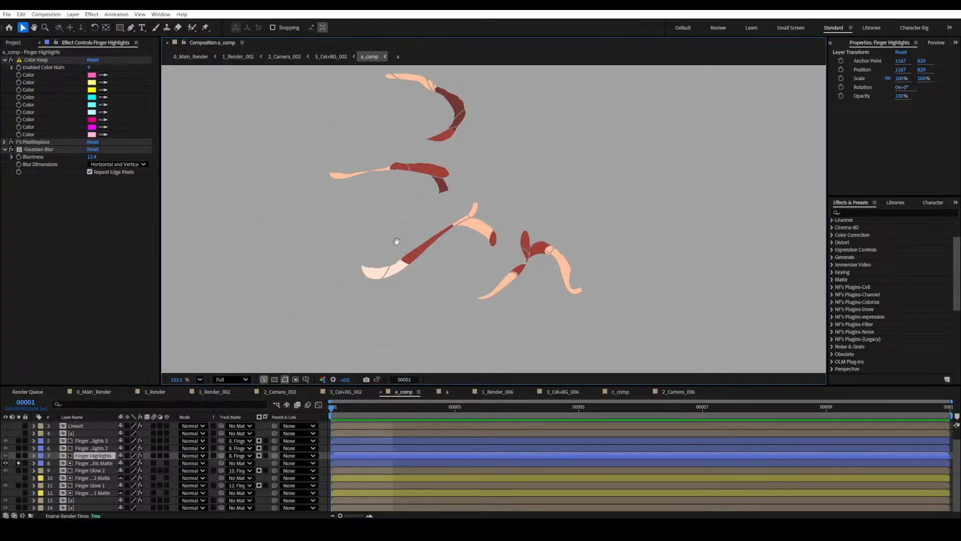
click(18, 456)
scroll(320, 328, up, 4)
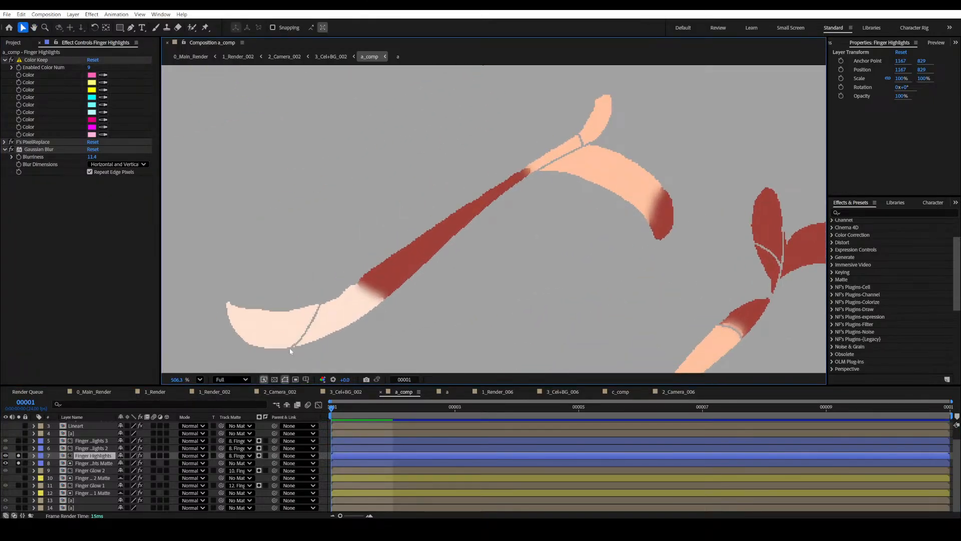
Add Finger Highlights 2 and 3 to the solo, select Finger Highlights 3 to show its Gaussian Blur, save, and inspect the layered gradients.
click(18, 448)
key(F2)
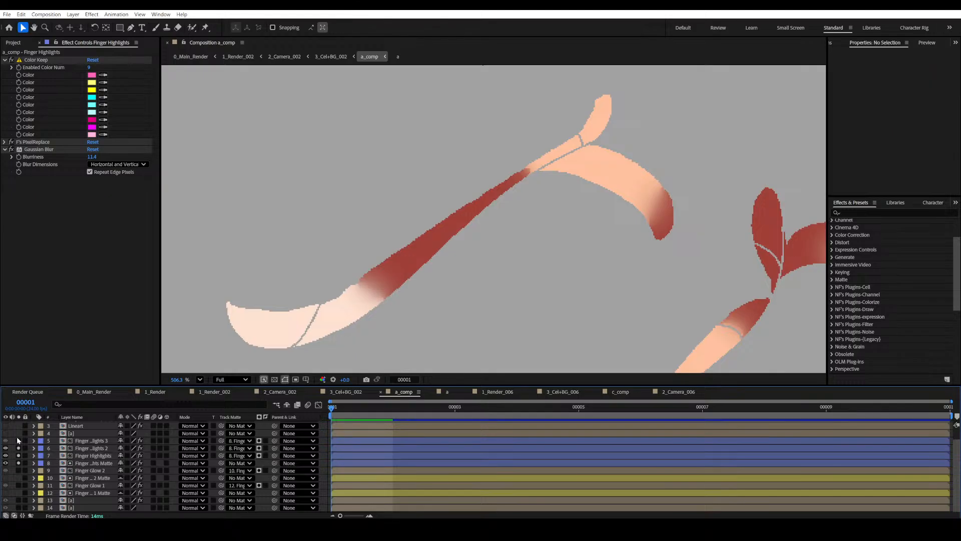
click(18, 441)
click(91, 442)
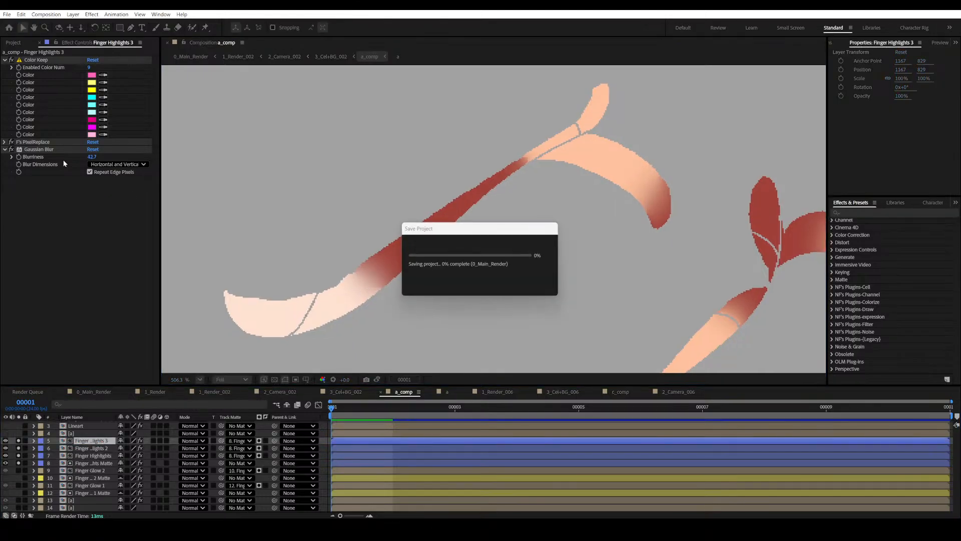
scroll(425, 296, down, 5)
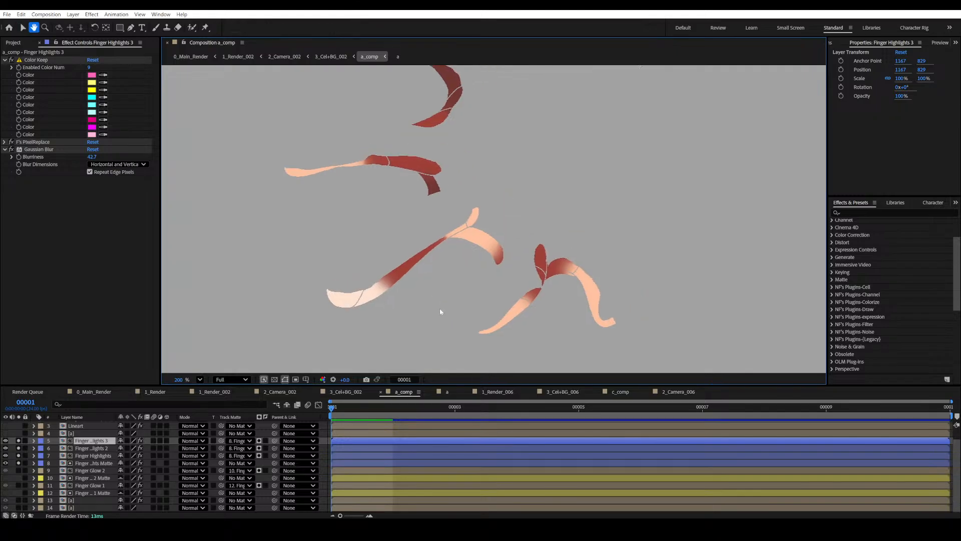
drag(457, 280, 435, 287)
scroll(440, 301, down, 1)
scroll(328, 332, up, 2)
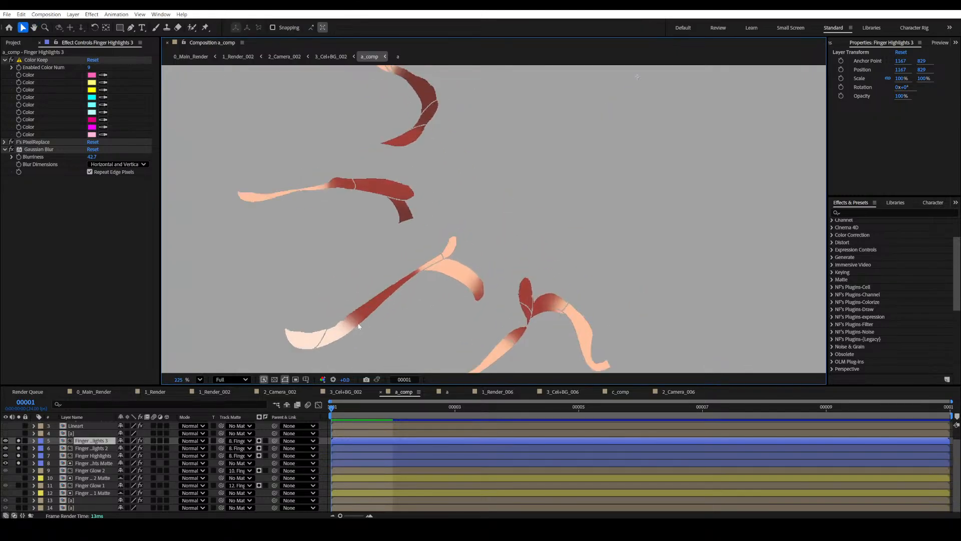
drag(430, 279, 456, 306)
scroll(474, 284, down, 1)
scroll(469, 301, down, 1)
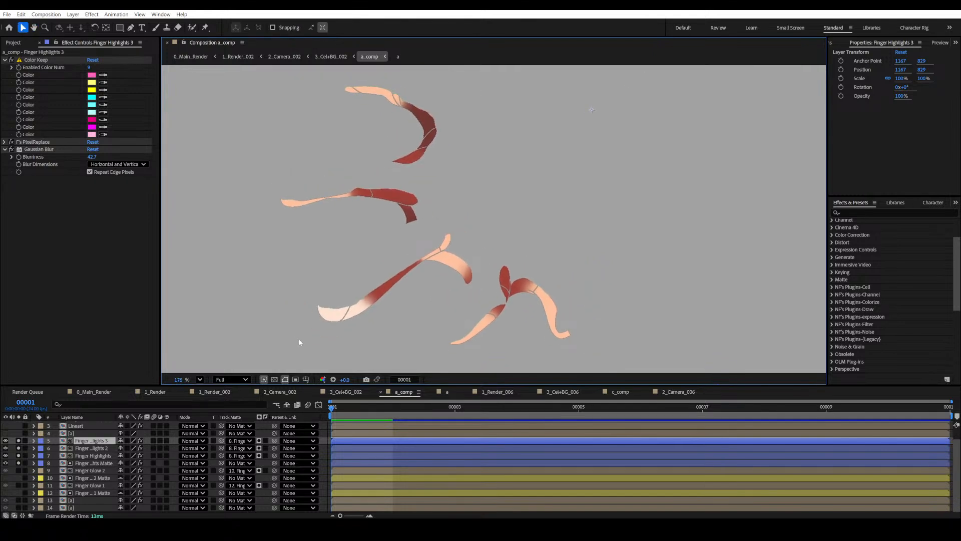
Turn off solo on the three Finger Highlights layers and their matte, and save the project.
drag(19, 440, 19, 463)
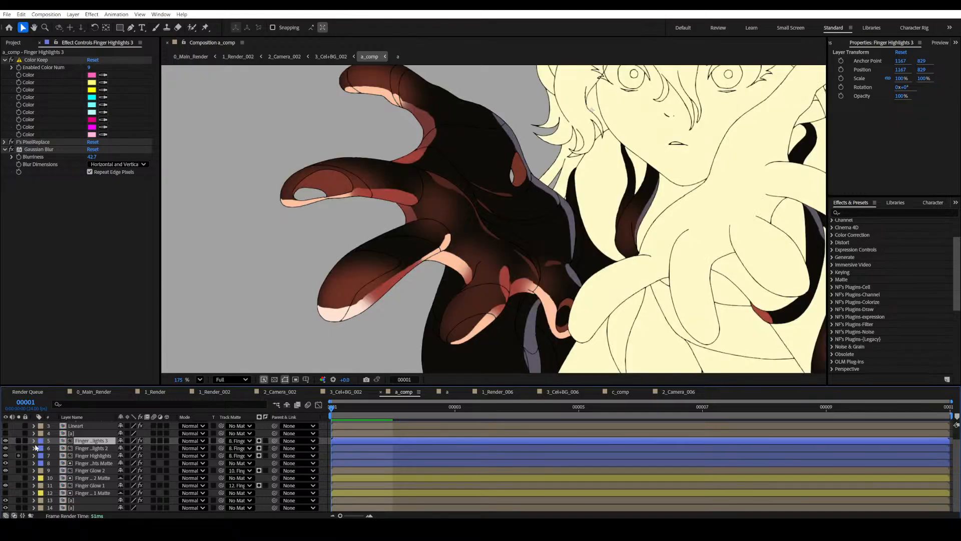
key(ctrl+s)
scroll(348, 322, up, 5)
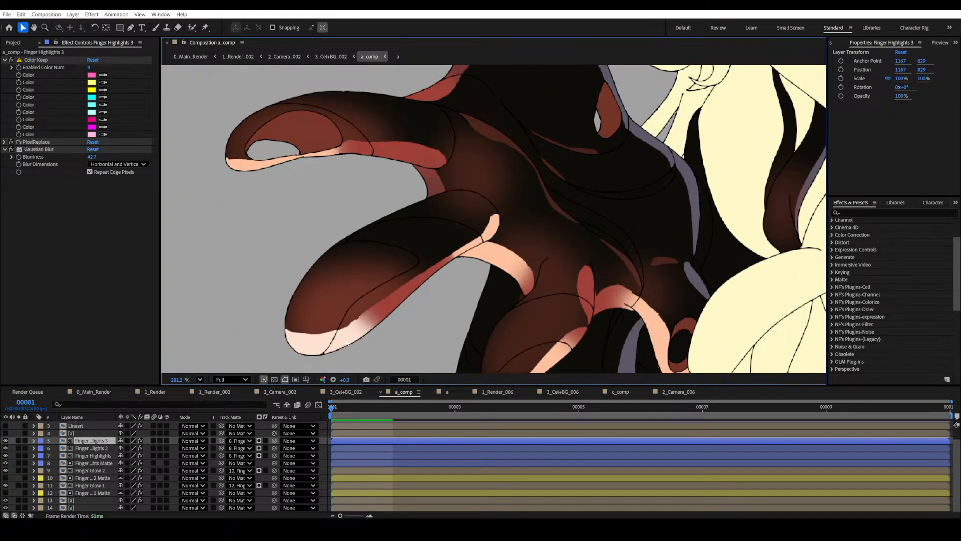
scroll(385, 284, down, 3)
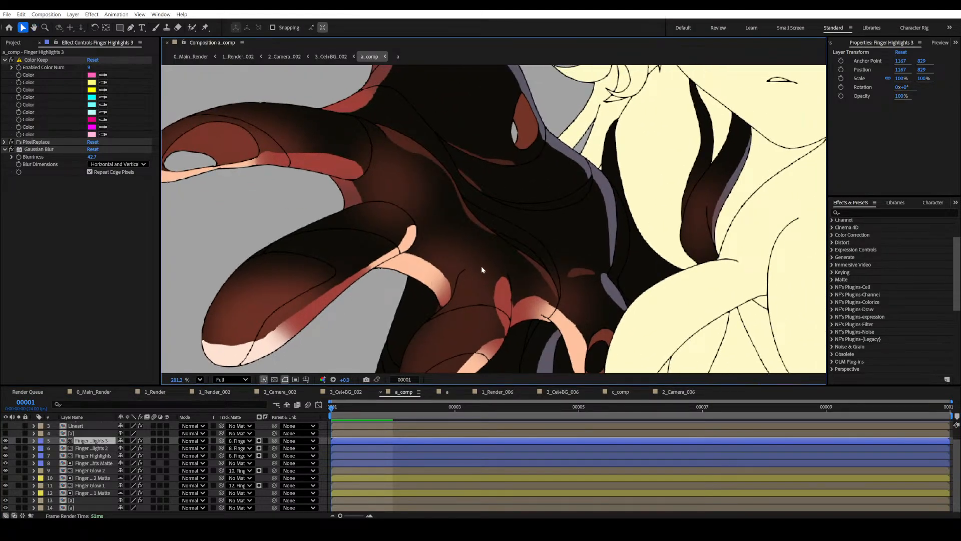
Examine the combined glows and highlights on the fingers, the neck area and the dark ribbons in the full composite.
drag(518, 254, 487, 295)
scroll(466, 239, up, 1)
drag(460, 245, 576, 213)
drag(682, 188, 539, 212)
scroll(540, 213, down, 3)
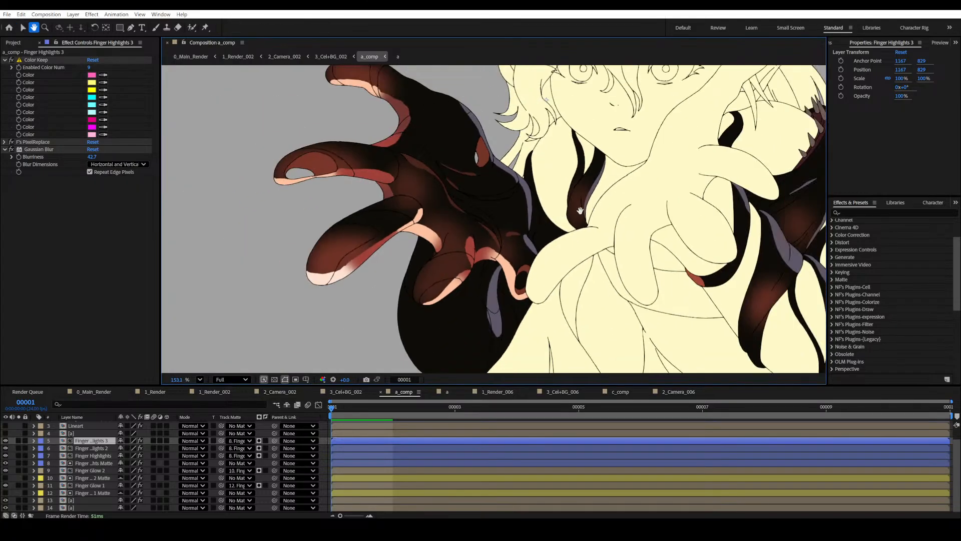
drag(646, 208, 515, 204)
scroll(706, 319, up, 2)
scroll(706, 319, up, 2)
drag(624, 265, 403, 269)
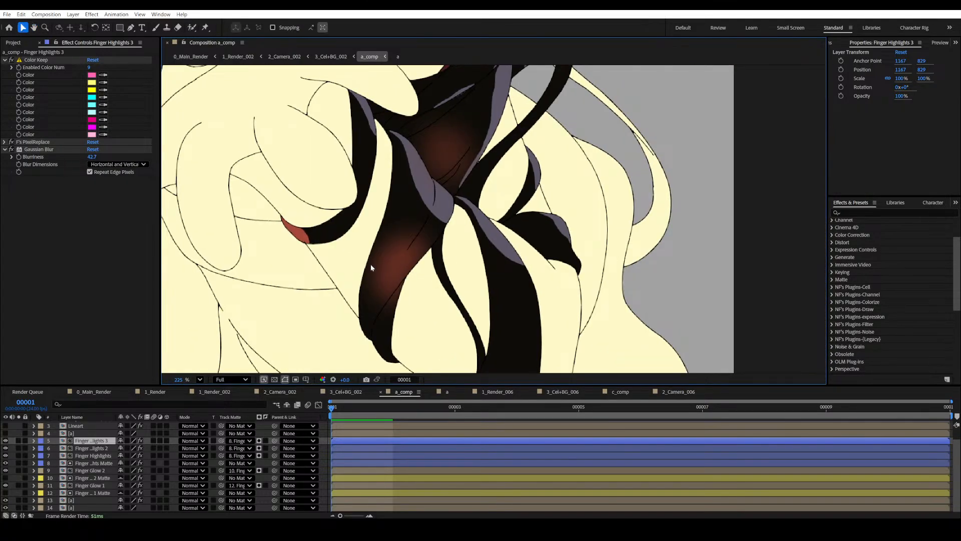
scroll(371, 266, up, 1)
drag(464, 272, 595, 269)
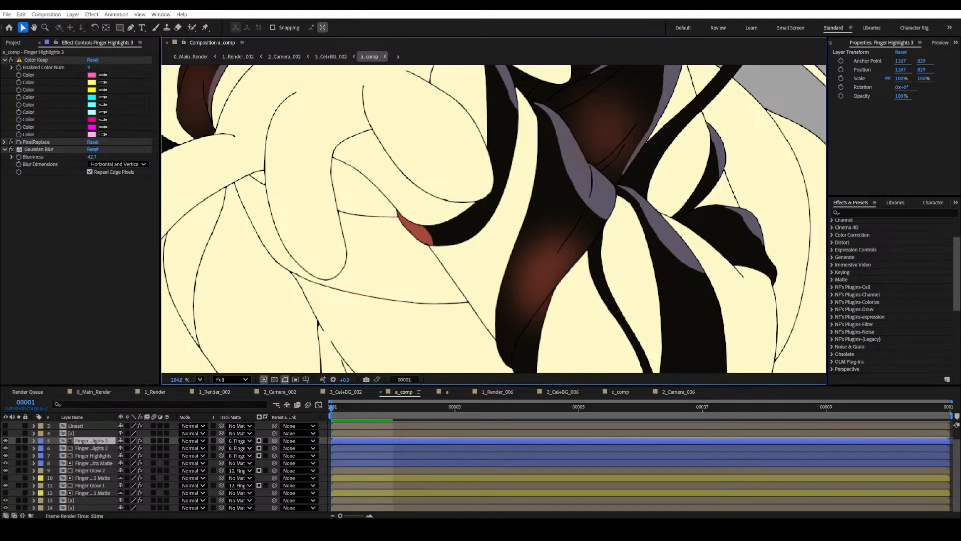
Hide layer 13 and briefly solo layer 14 to compare the raw mask colours with the glow and highlight layers.
click(19, 508)
click(19, 507)
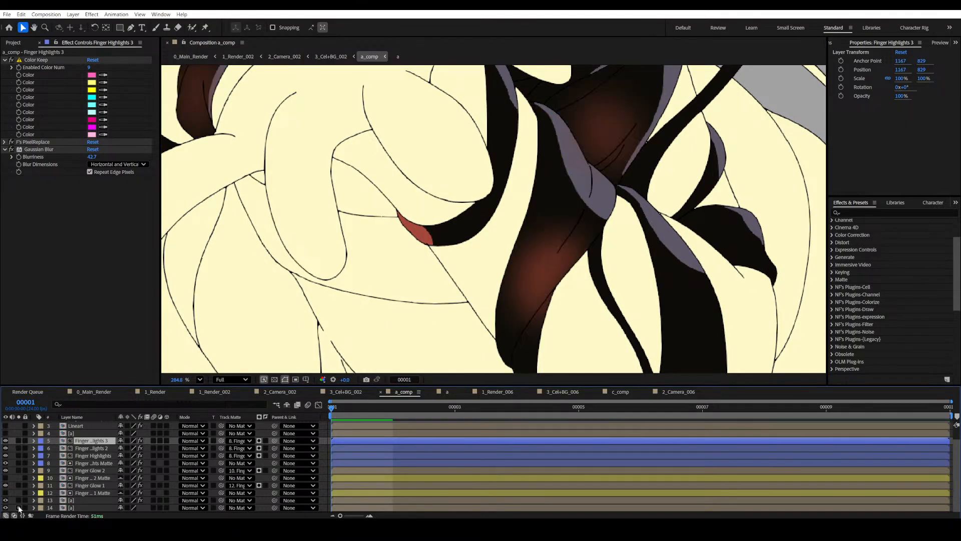
click(6, 500)
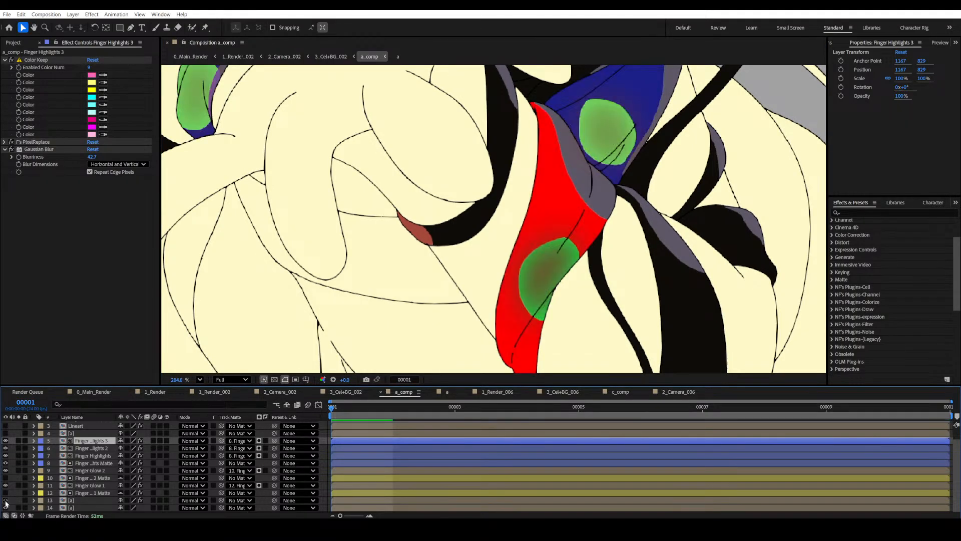
scroll(404, 293, down, 8)
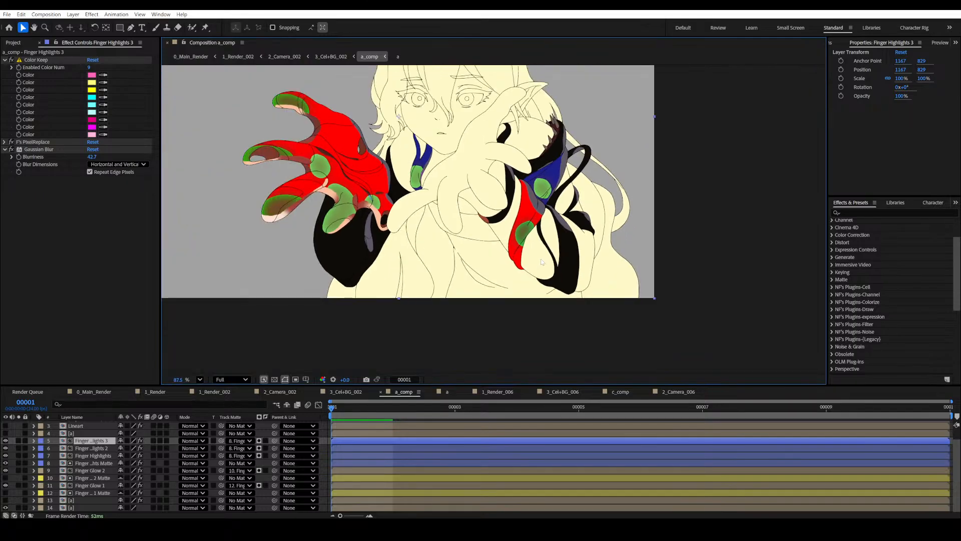
scroll(410, 257, up, 4)
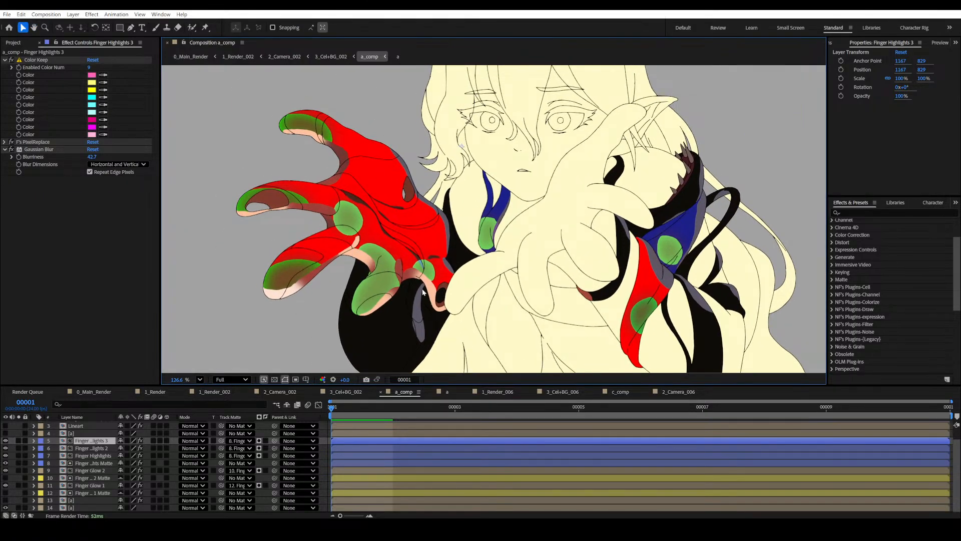
click(18, 507)
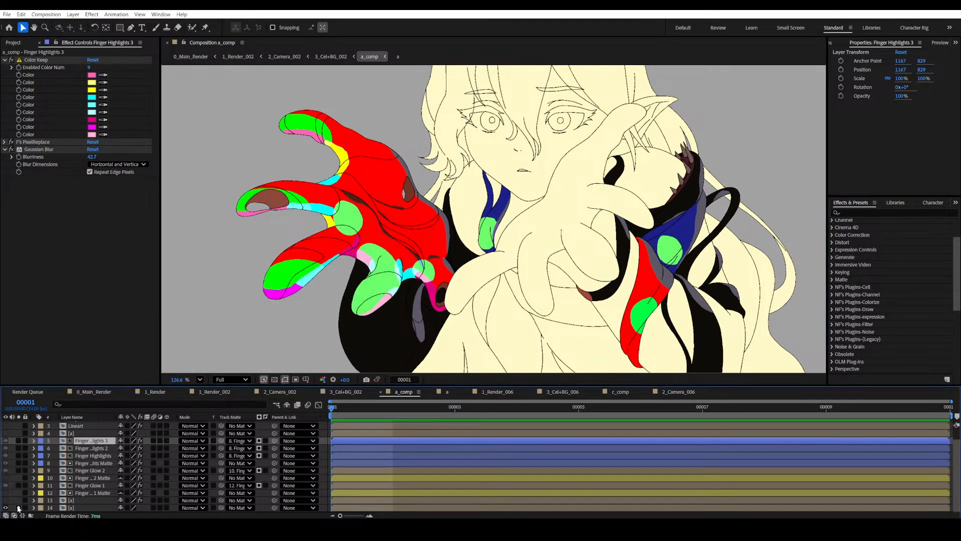
click(19, 507)
Examine the red, green and blue mask areas on the hand, neck and ribbons with layer 13 hidden.
scroll(675, 229, up, 4)
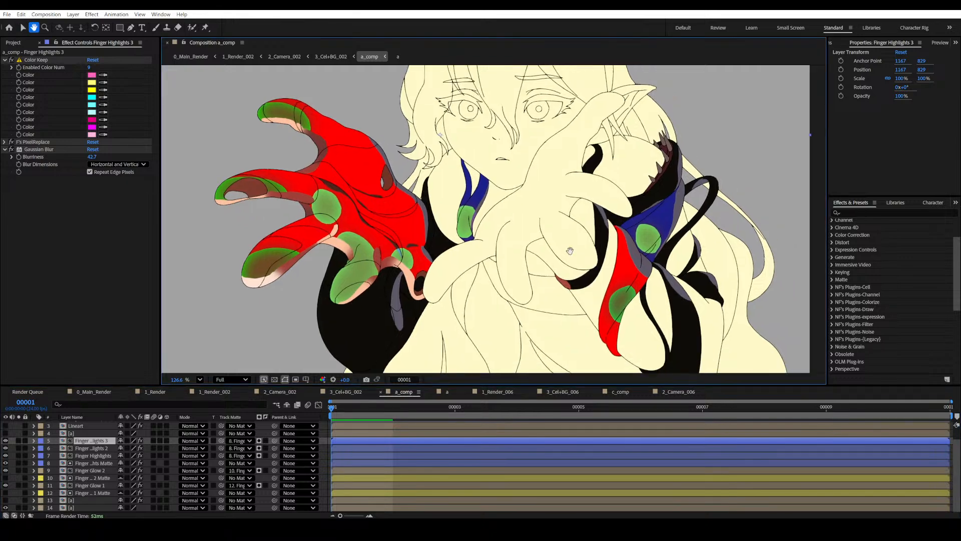
drag(674, 229, 682, 221)
scroll(575, 266, up, 2)
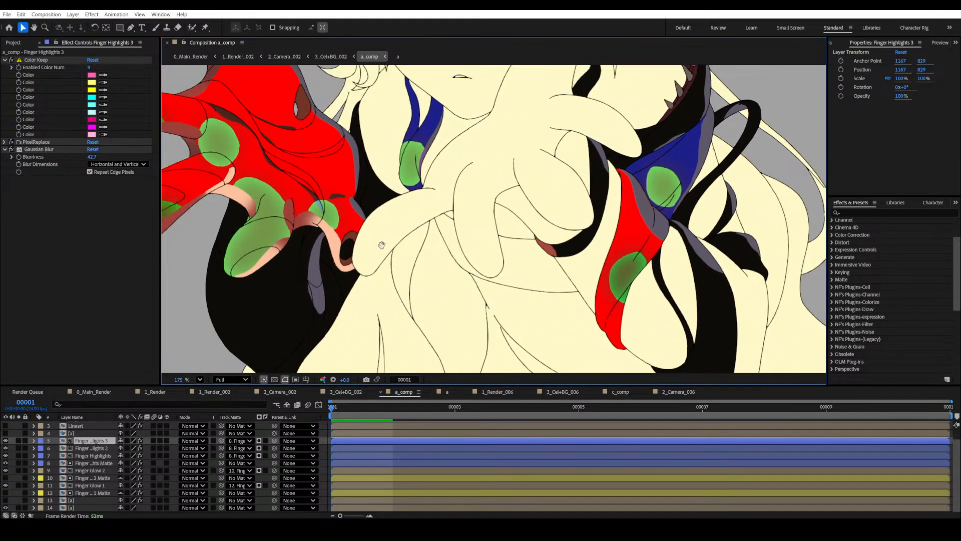
drag(382, 242, 674, 370)
drag(674, 218, 605, 239)
scroll(604, 239, up, 5)
scroll(442, 202, down, 4)
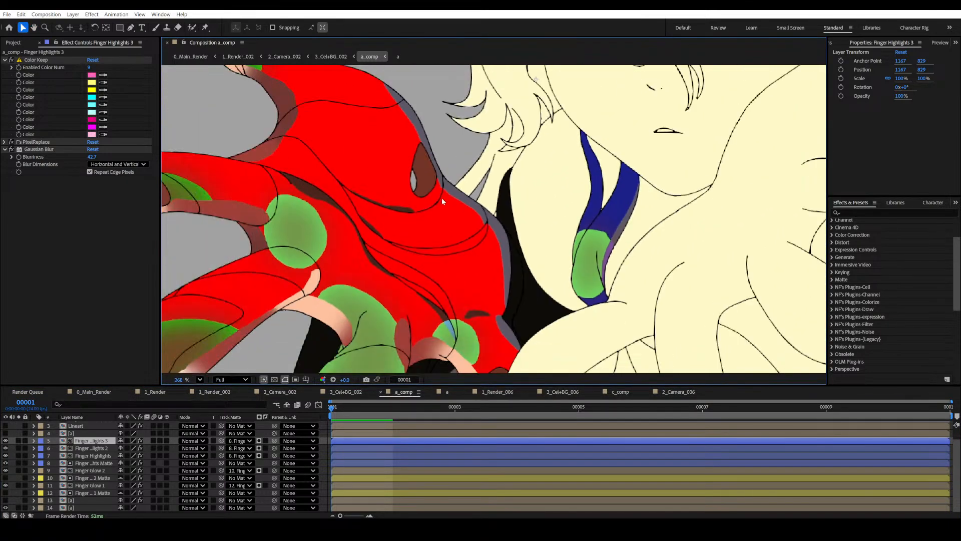
scroll(511, 246, down, 3)
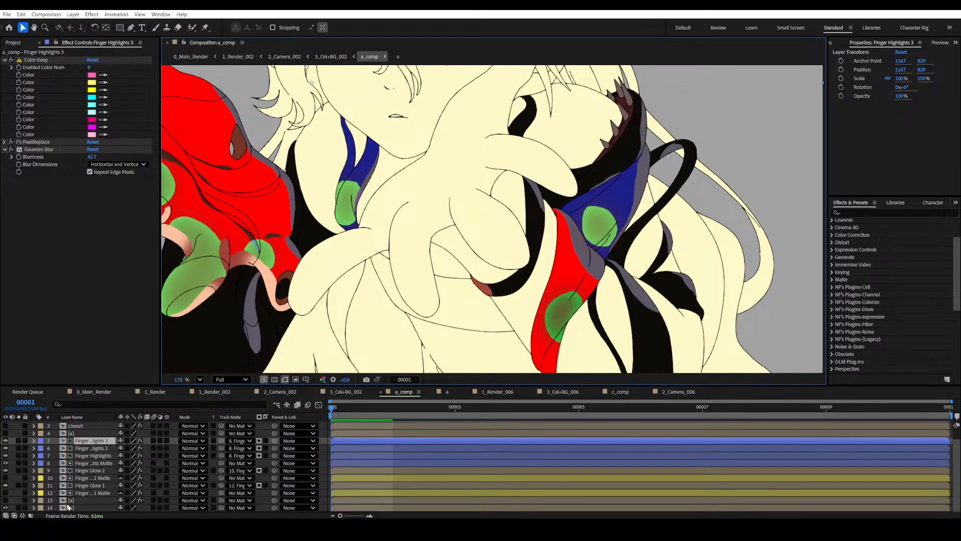
Select layer 13 and compare its F's PixelReplace target colours with the mask colours on the lower ribbons.
click(56, 500)
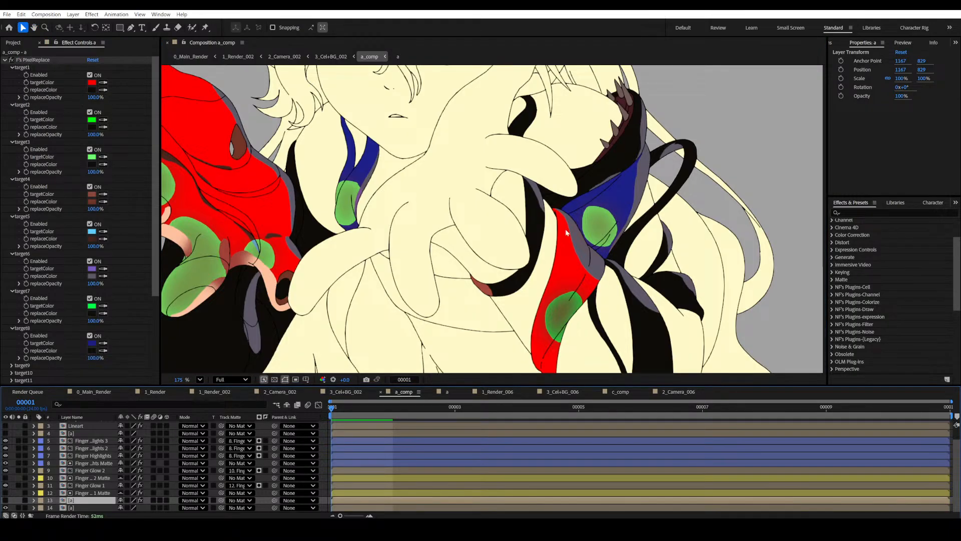
scroll(565, 229, up, 5)
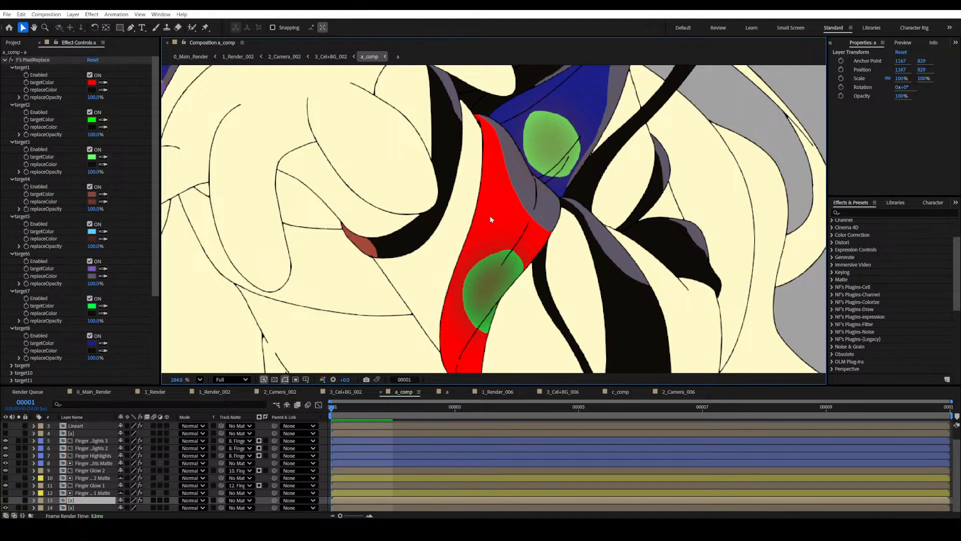
drag(550, 243, 520, 217)
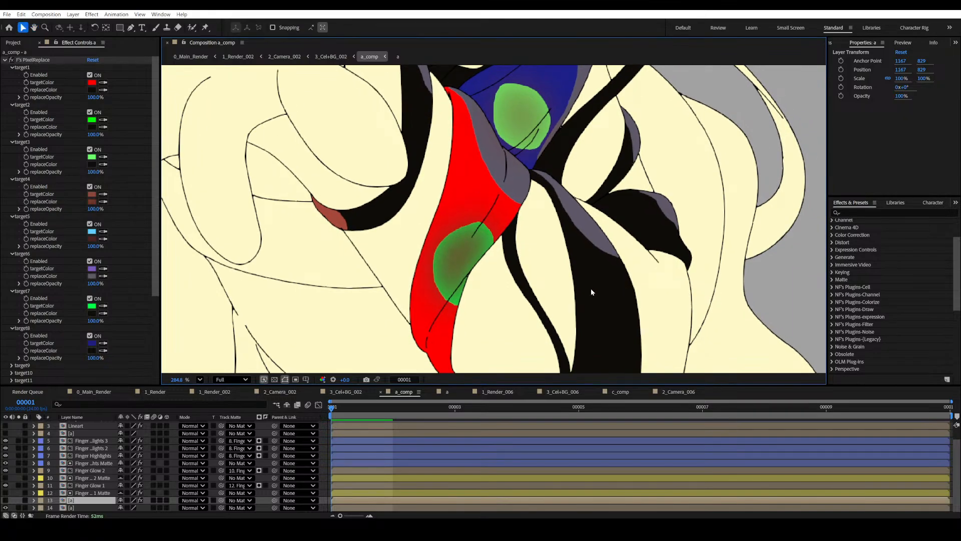
drag(591, 289, 592, 261)
scroll(596, 284, down, 3)
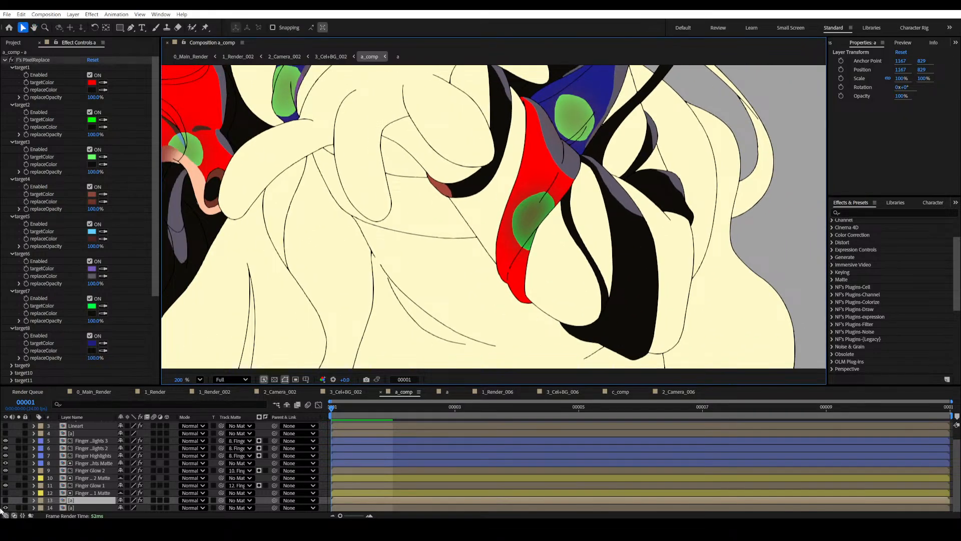
Make layer 13 visible again, save the project, and review the whole drawing with its replaced colours.
click(5, 500)
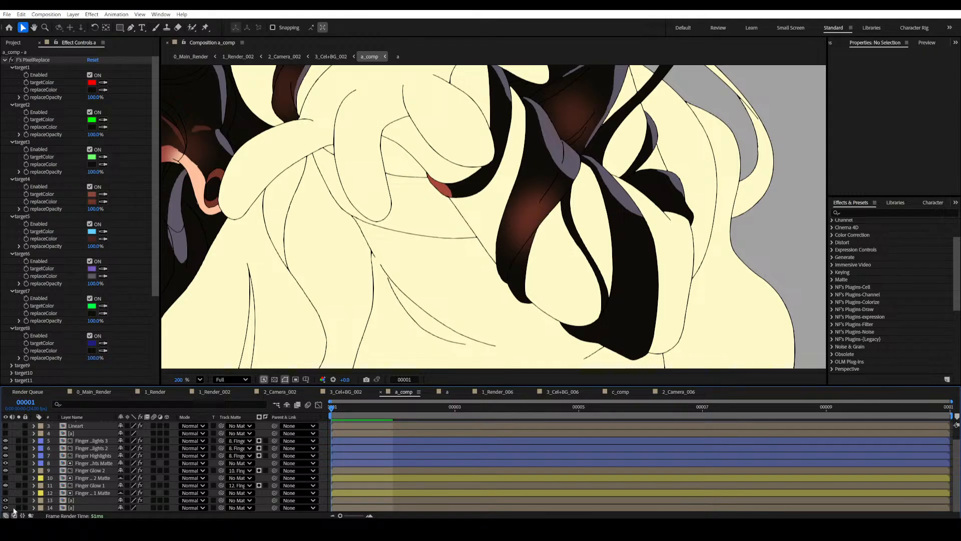
scroll(607, 339, down, 4)
key(ctrl+s)
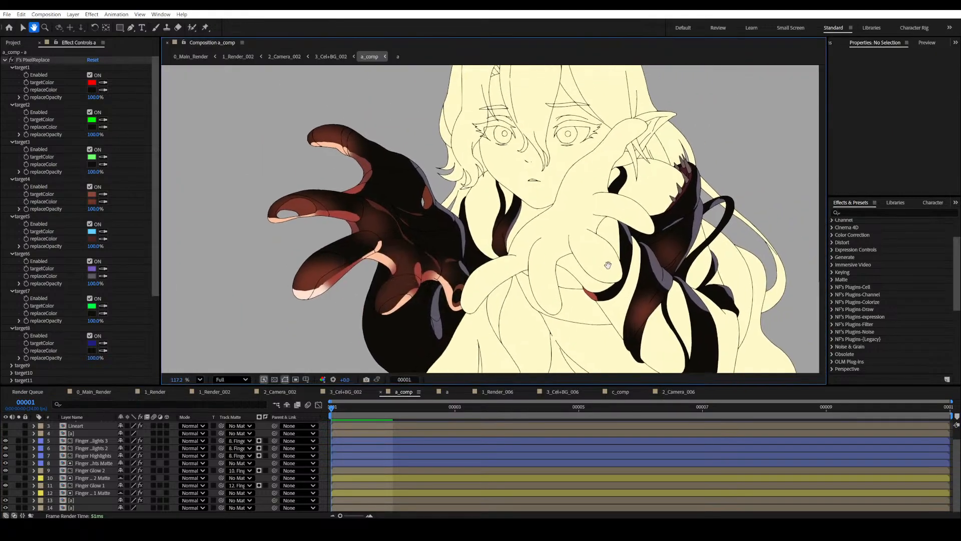
scroll(563, 282, down, 3)
scroll(563, 282, up, 3)
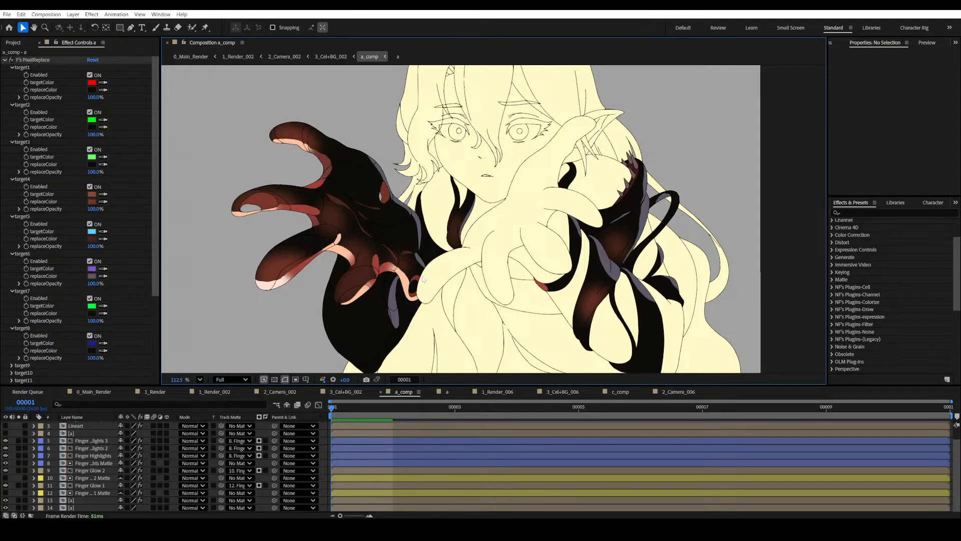
drag(473, 240, 504, 265)
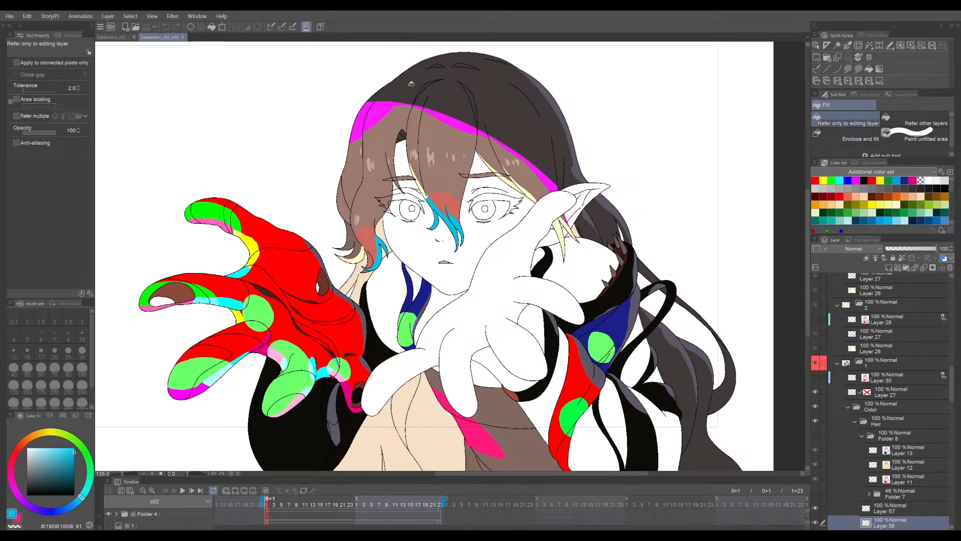
In Clip Studio Paint, inspect the flat mask colours on the character's hair, hand and ribbons.
drag(380, 135, 388, 122)
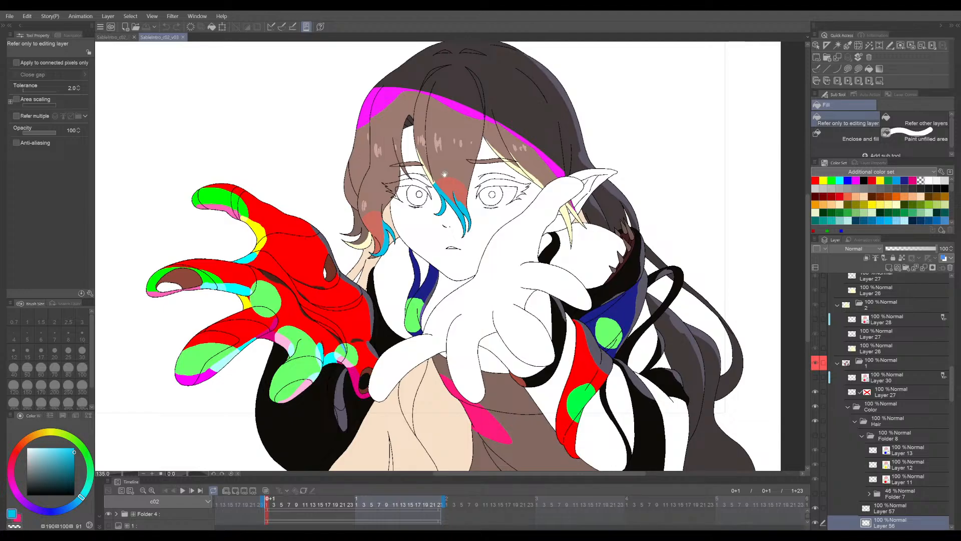
drag(445, 174, 491, 118)
scroll(313, 283, up, 4)
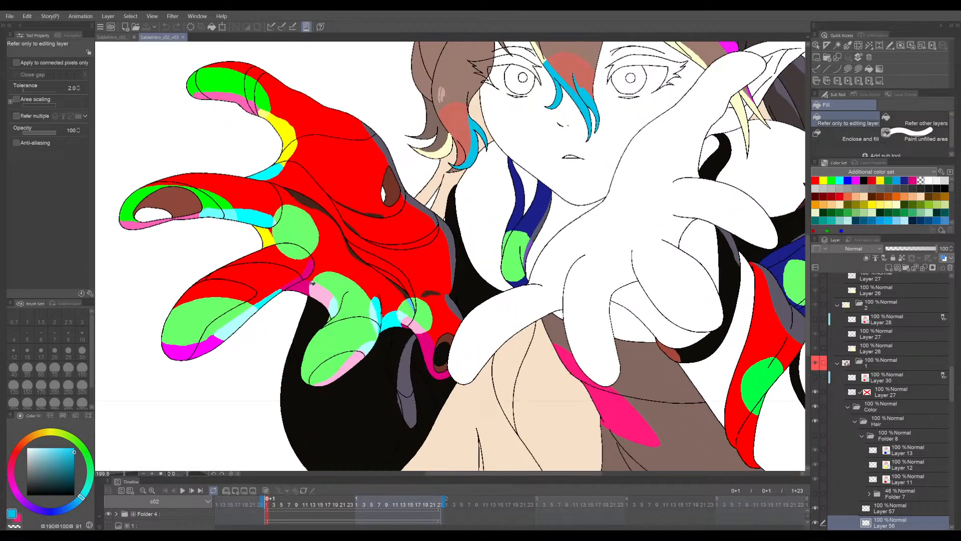
drag(312, 284, 376, 300)
drag(505, 311, 368, 246)
scroll(369, 247, down, 2)
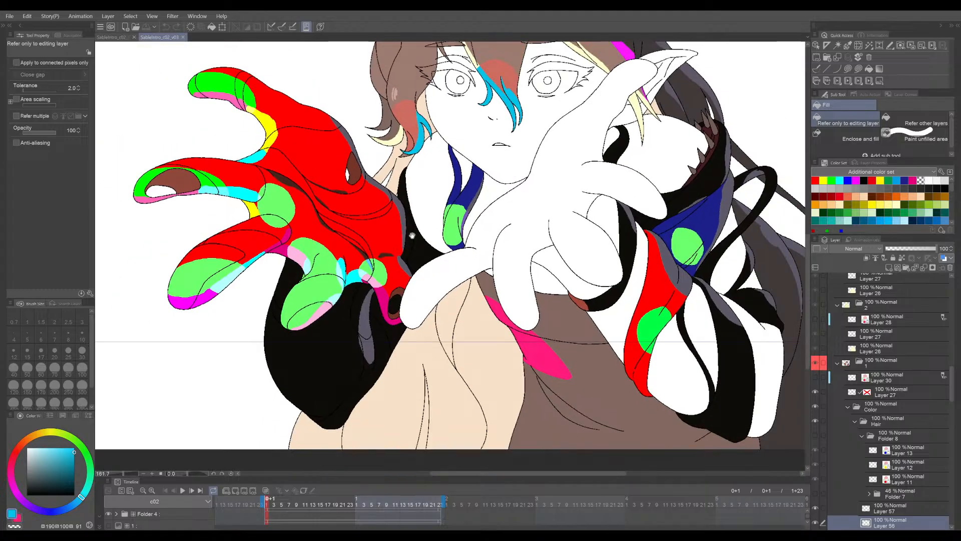
drag(523, 108, 471, 193)
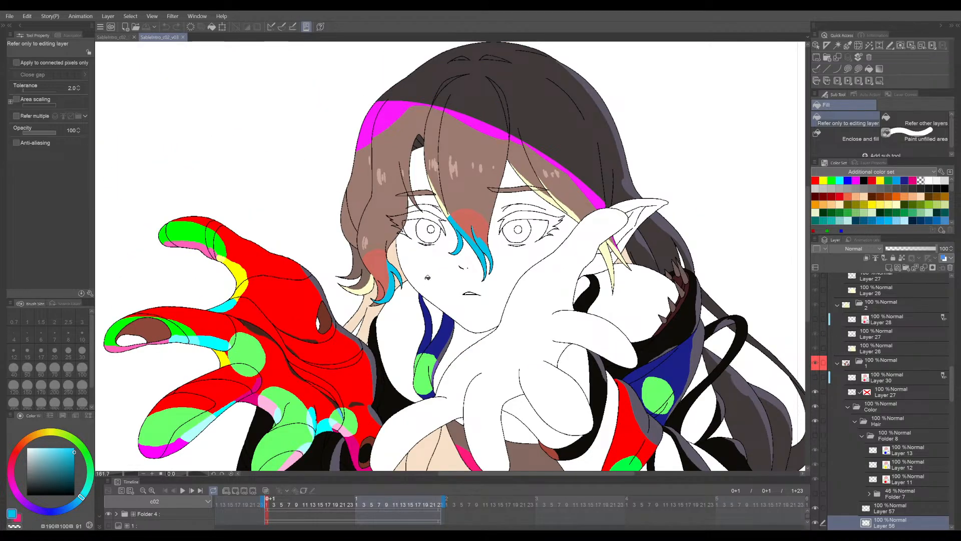
Examine the mask colours on the outstretched hand, closing in on the finger with the green, pink and cyan areas.
drag(415, 285, 431, 246)
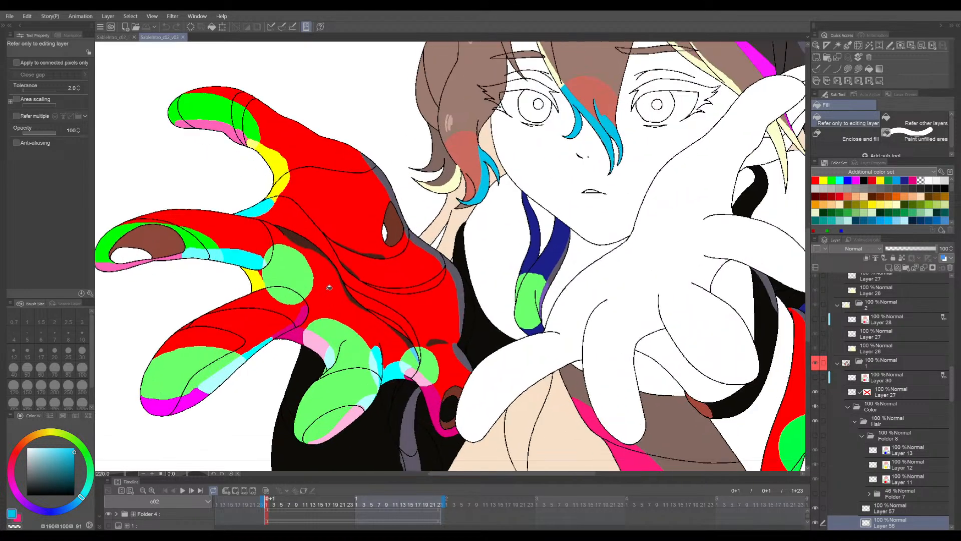
scroll(440, 253, up, 2)
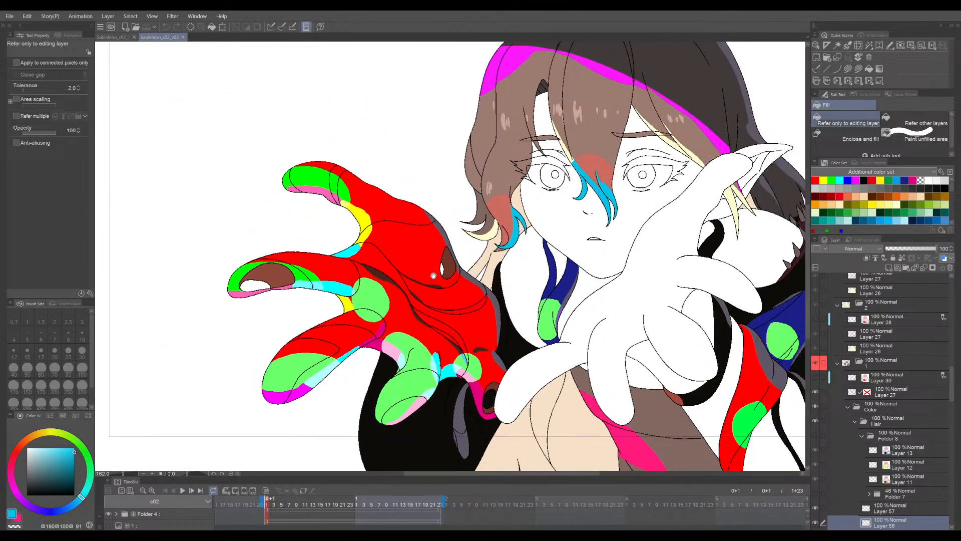
scroll(242, 249, up, 2)
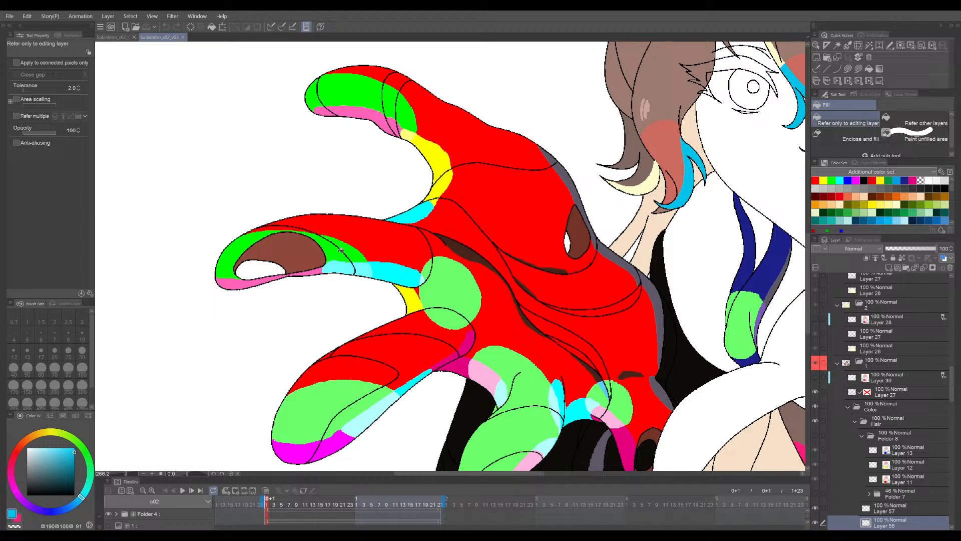
scroll(443, 287, up, 2)
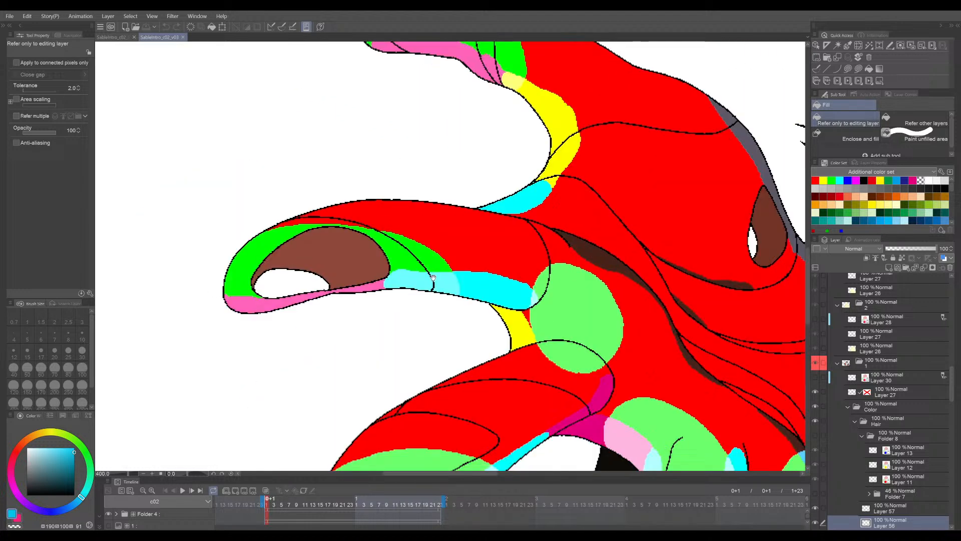
scroll(461, 270, up, 3)
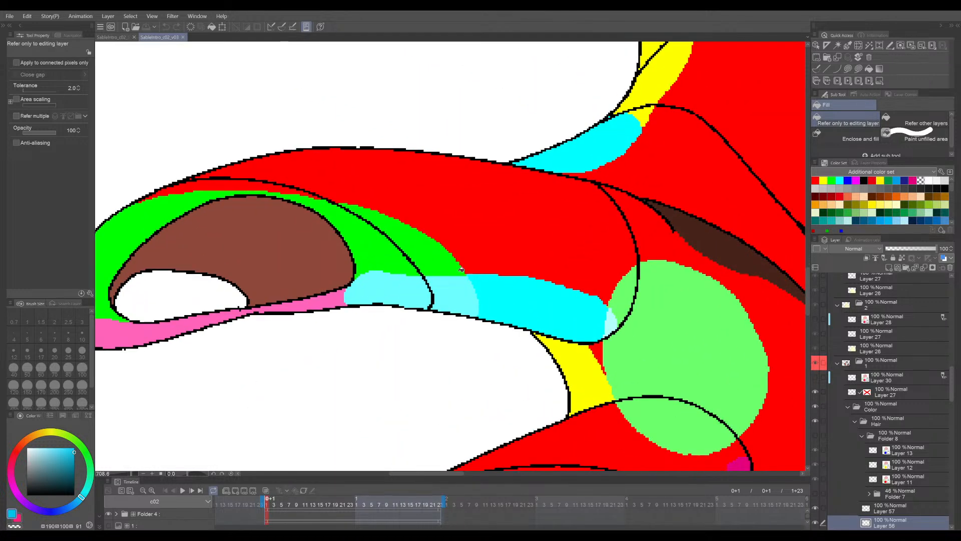
drag(376, 269, 469, 280)
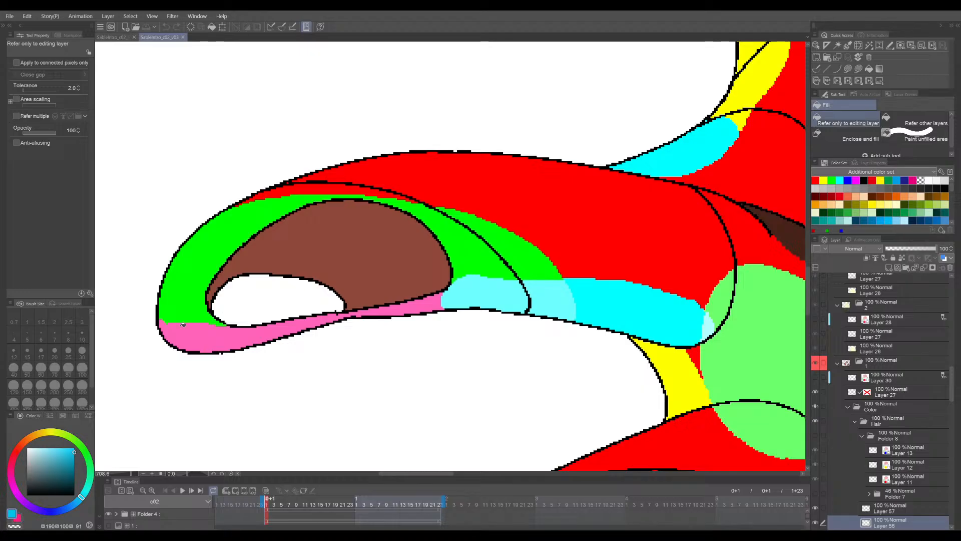
Select Layer 5 in Folder 5 by picking the green area at the fingertip on the canvas.
drag(222, 307, 270, 324)
ctrl+shift+click(253, 277)
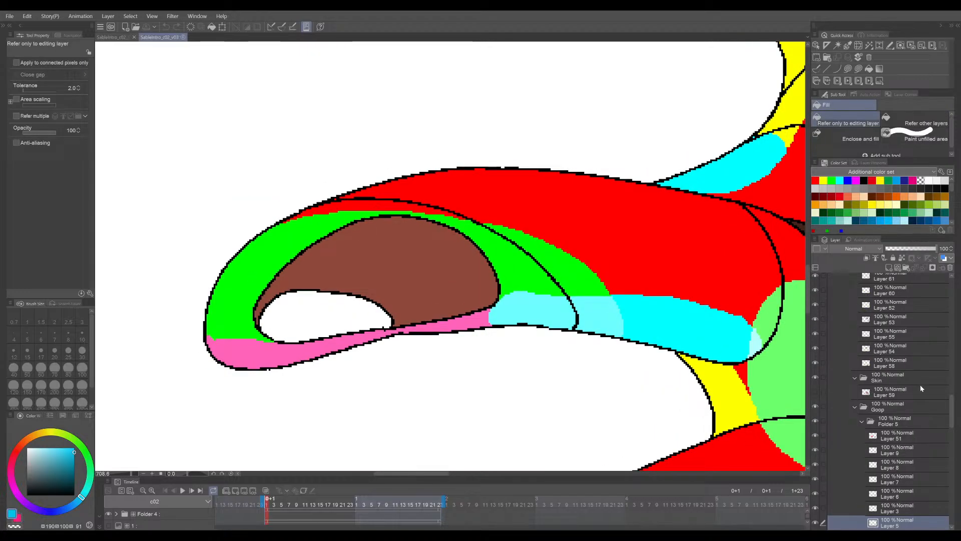
scroll(920, 388, down, 2)
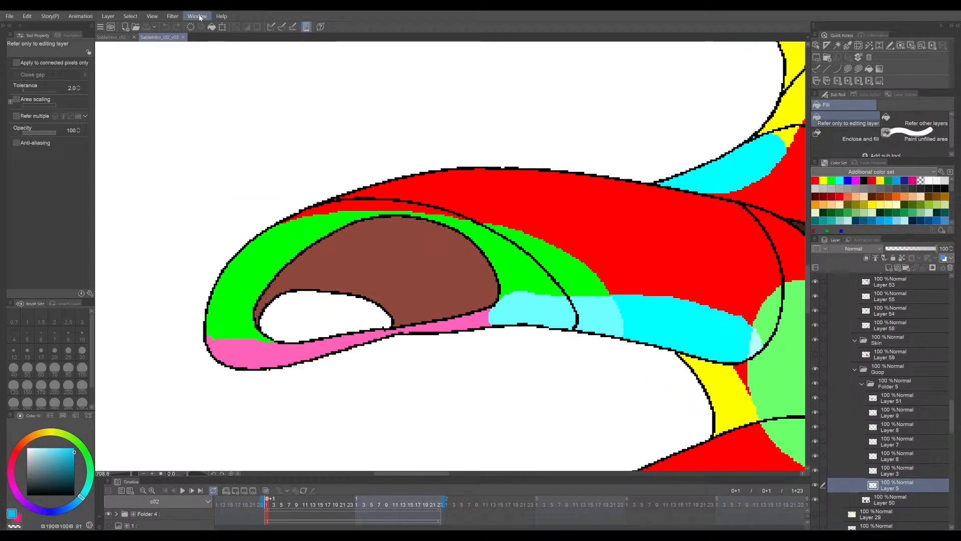
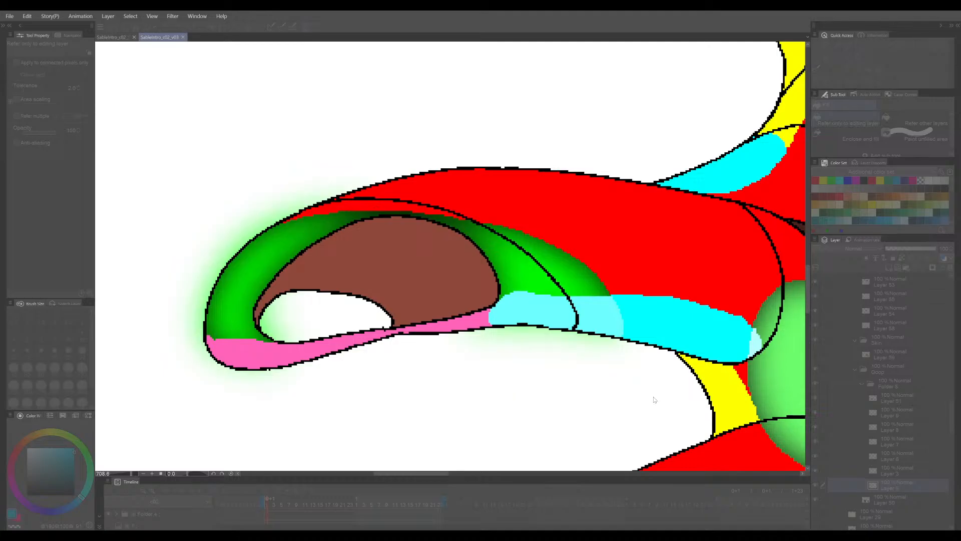
Examine the green fingertip area and its borders with the neighbouring red, pink and cyan areas.
click(850, 393)
drag(602, 268, 509, 262)
scroll(582, 273, down, 3)
drag(440, 250, 468, 285)
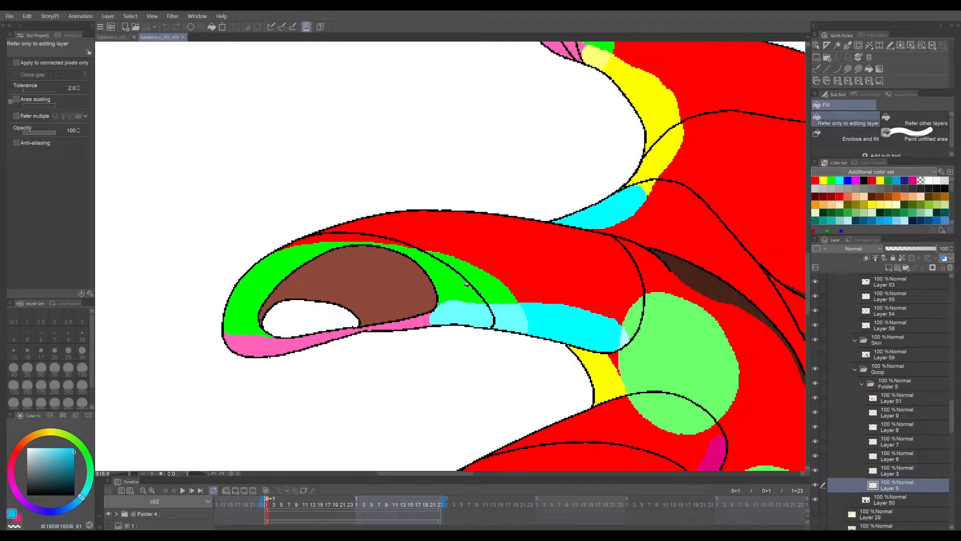
scroll(442, 291, down, 2)
drag(429, 288, 478, 301)
scroll(506, 319, up, 4)
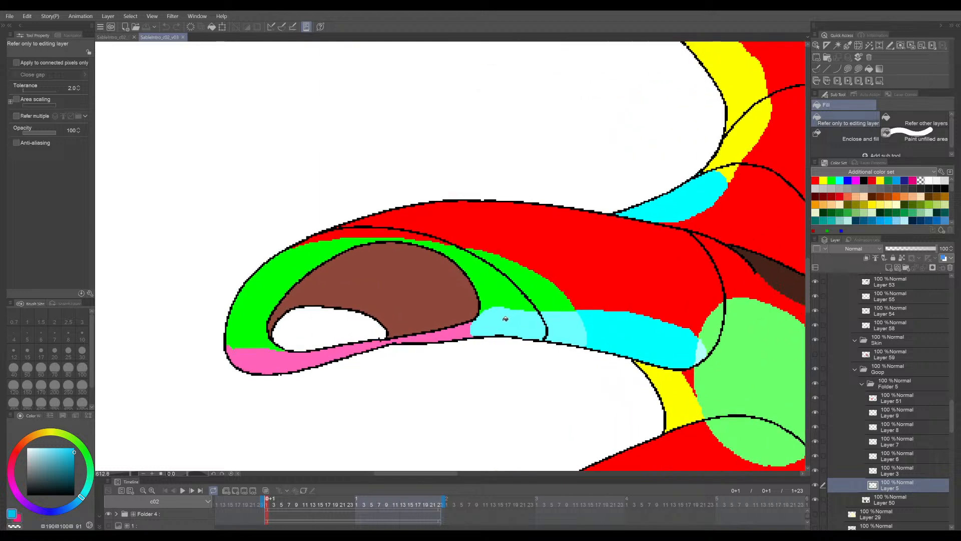
drag(538, 317, 479, 299)
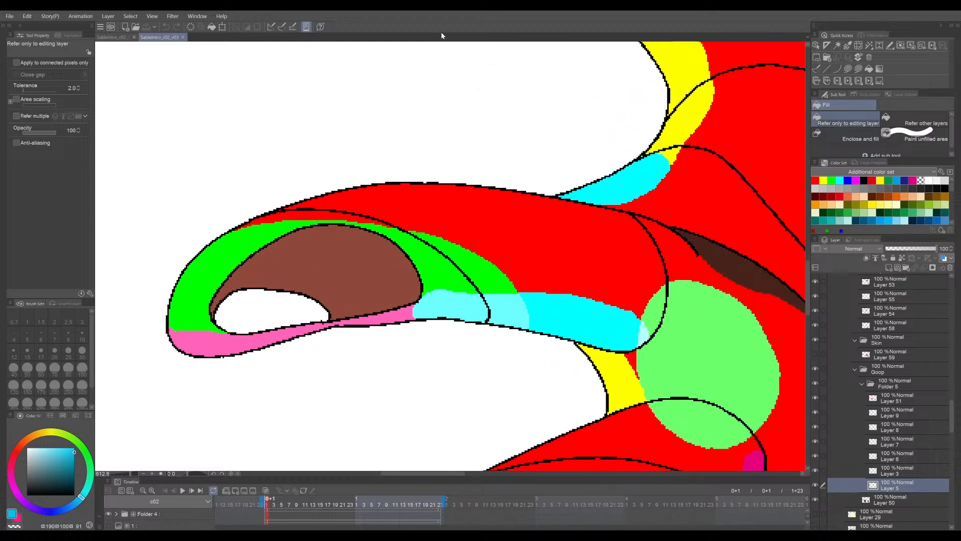
scroll(508, 240, down, 2)
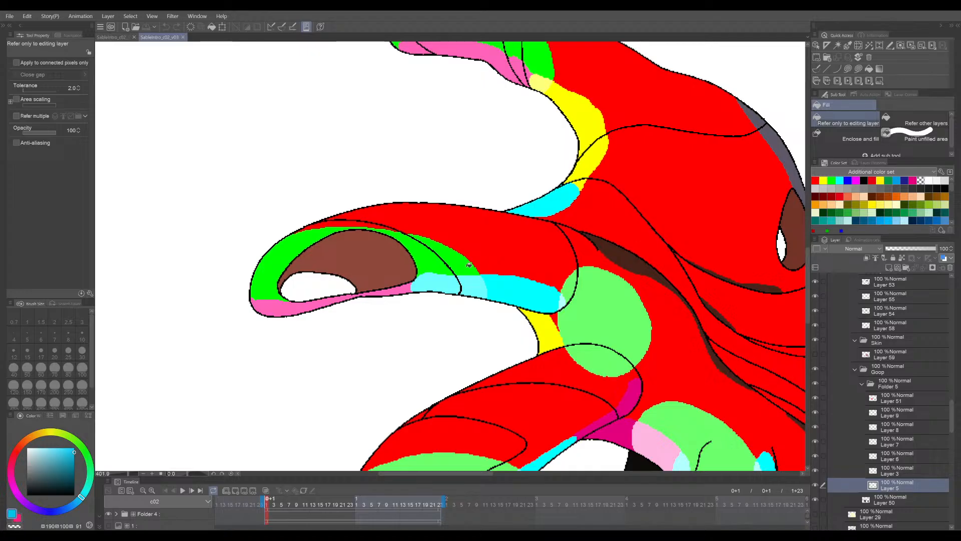
scroll(441, 281, up, 5)
drag(556, 294, 597, 299)
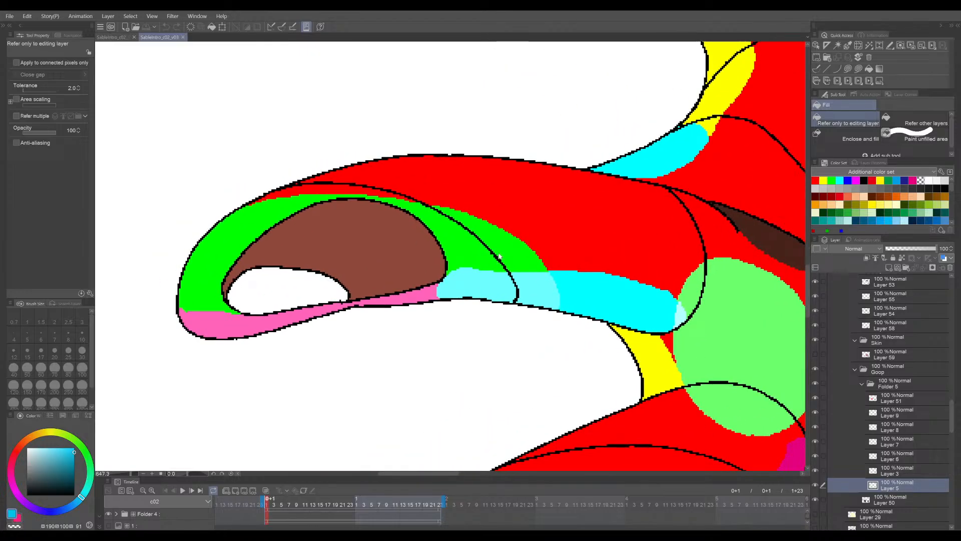
Undo the last edit and compare the finger's green and light cyan overlap with the pale green patches on the palm.
drag(478, 255, 480, 225)
key(ctrl+z)
mouse_move(532, 257)
mouse_down()
mouse_move(531, 222)
mouse_move(500, 219)
mouse_move(512, 259)
mouse_move(531, 261)
mouse_move(525, 217)
mouse_move(537, 256)
mouse_up()
drag(567, 308, 540, 293)
scroll(540, 293, down, 3)
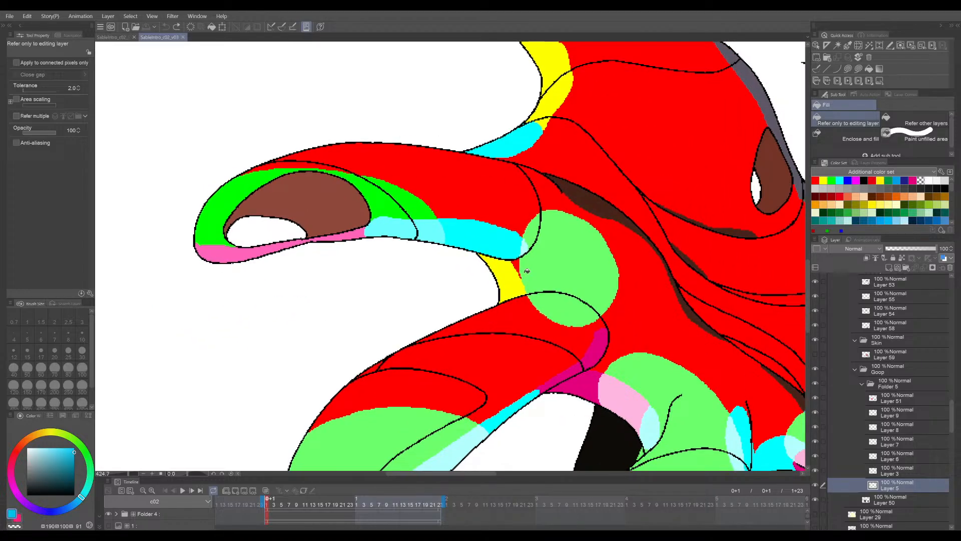
scroll(526, 271, down, 3)
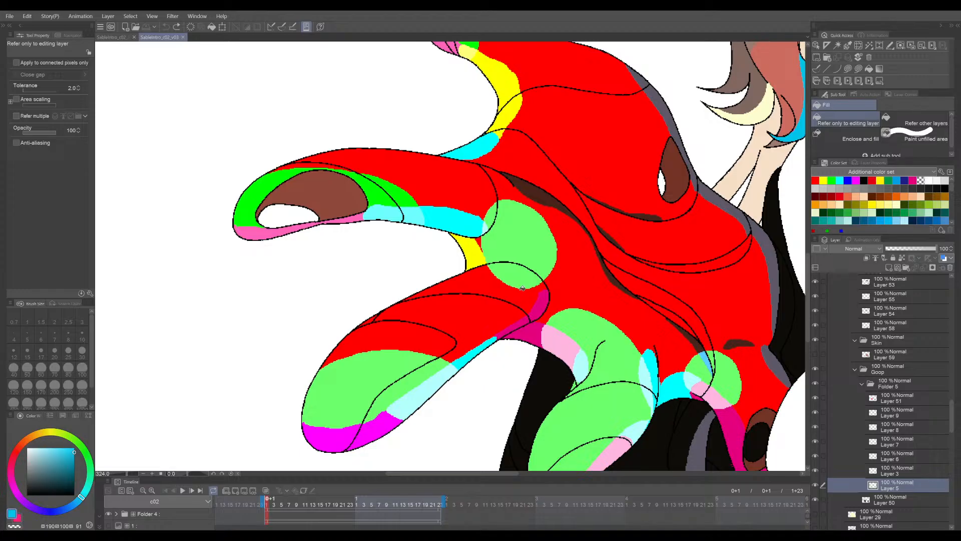
scroll(522, 288, up, 5)
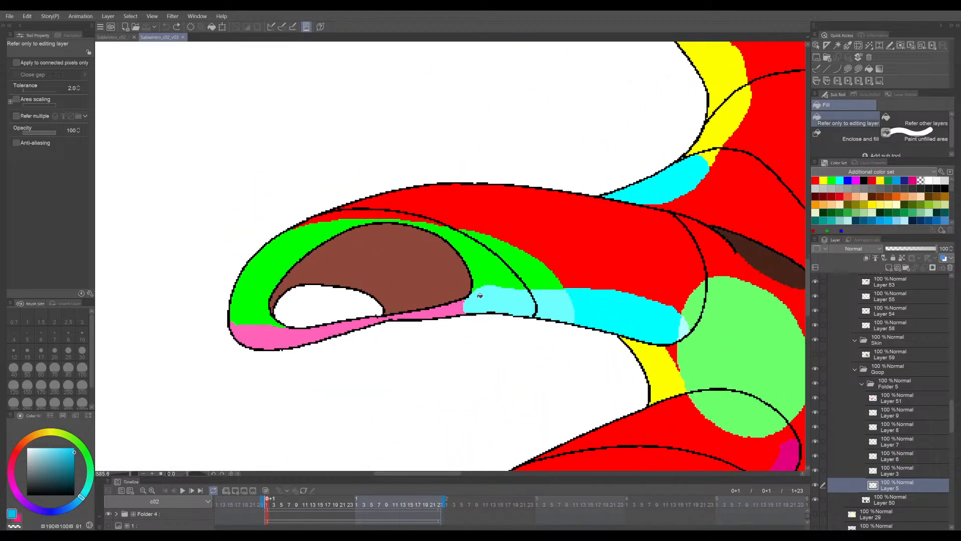
drag(427, 339, 415, 350)
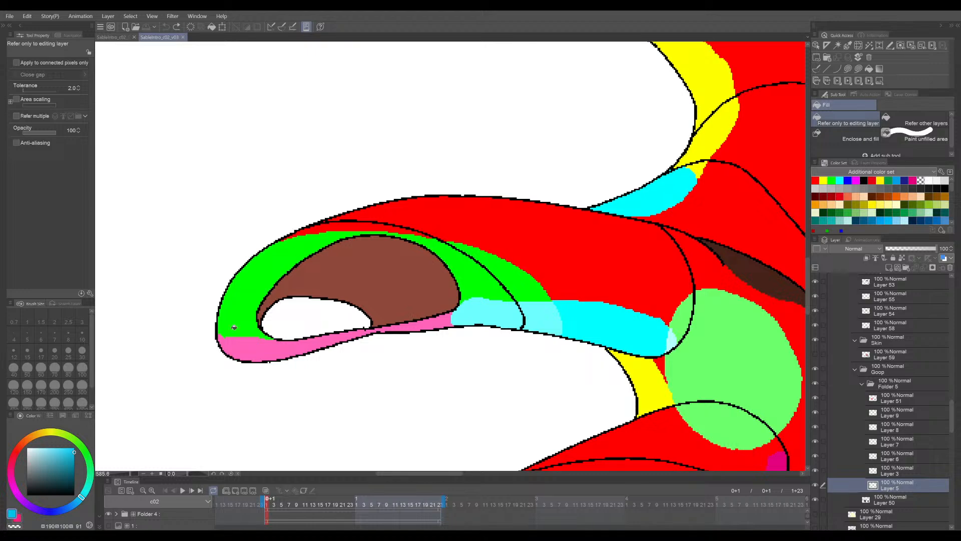
Review the mask colours across the whole hand, the ribbons and the face, ending on the magenta, red and blue hair areas.
scroll(600, 317, down, 4)
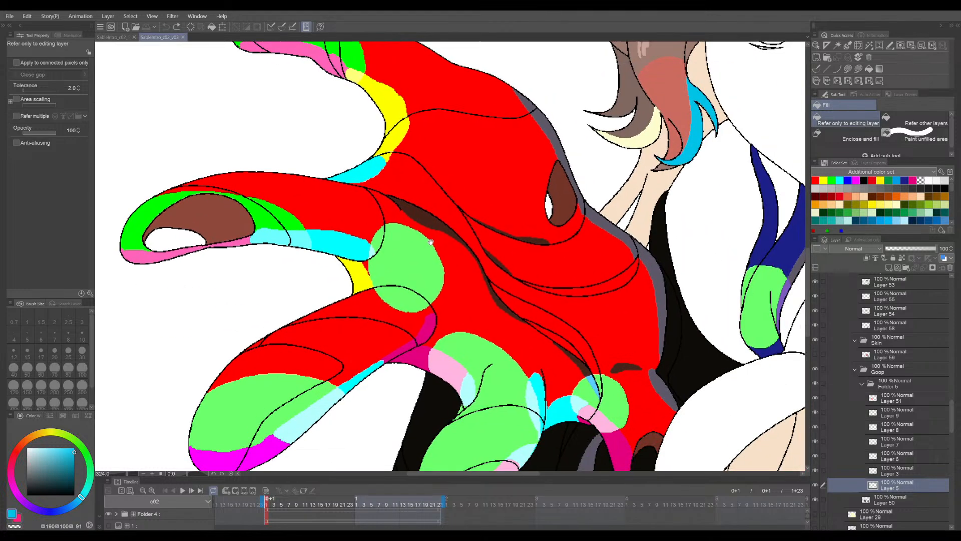
scroll(437, 242, down, 4)
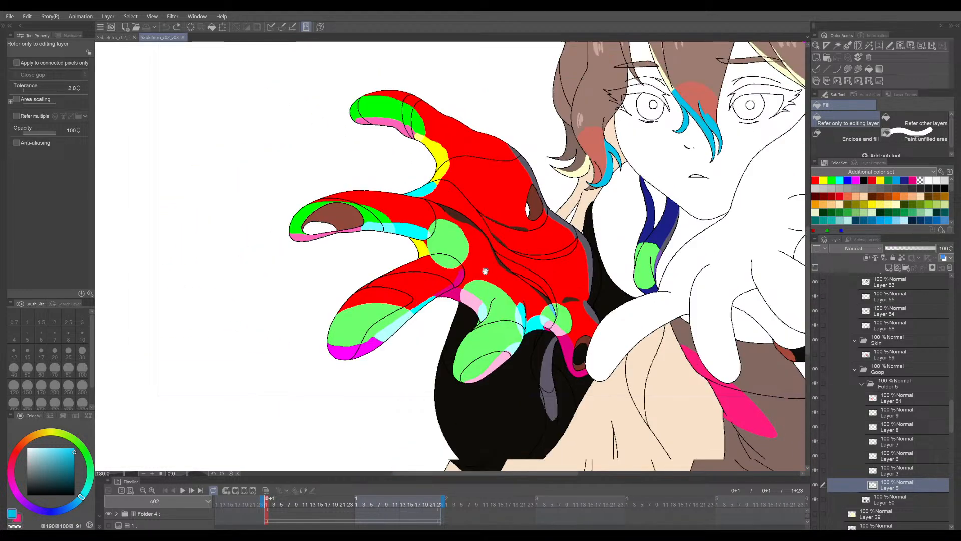
drag(633, 202, 536, 223)
drag(342, 259, 295, 270)
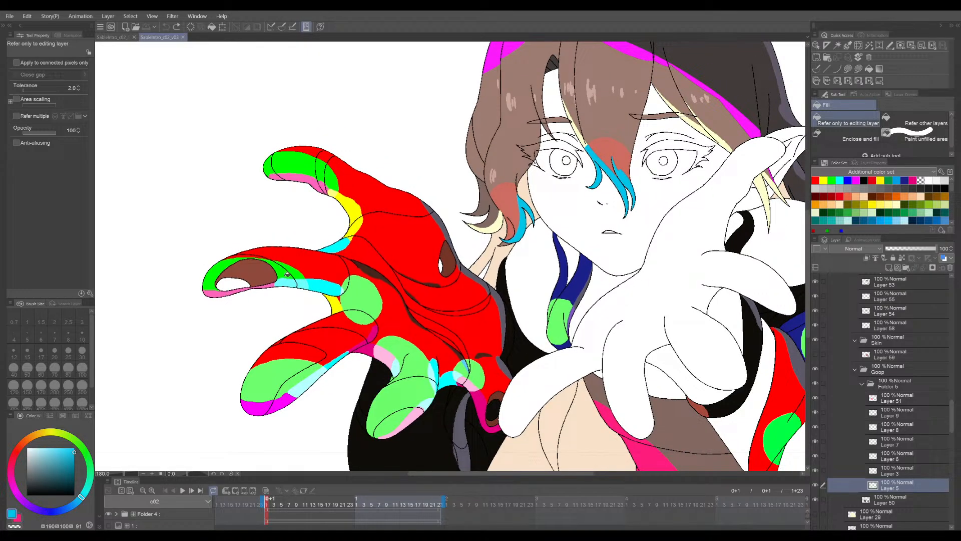
drag(370, 282, 342, 308)
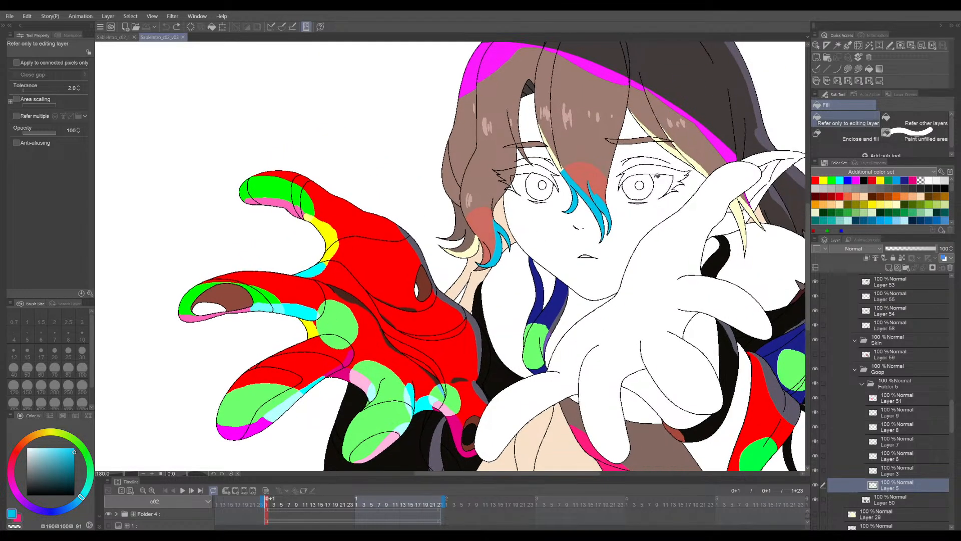
drag(658, 172, 590, 256)
scroll(566, 201, up, 2)
drag(566, 202, 515, 259)
drag(598, 433, 576, 271)
scroll(547, 303, down, 2)
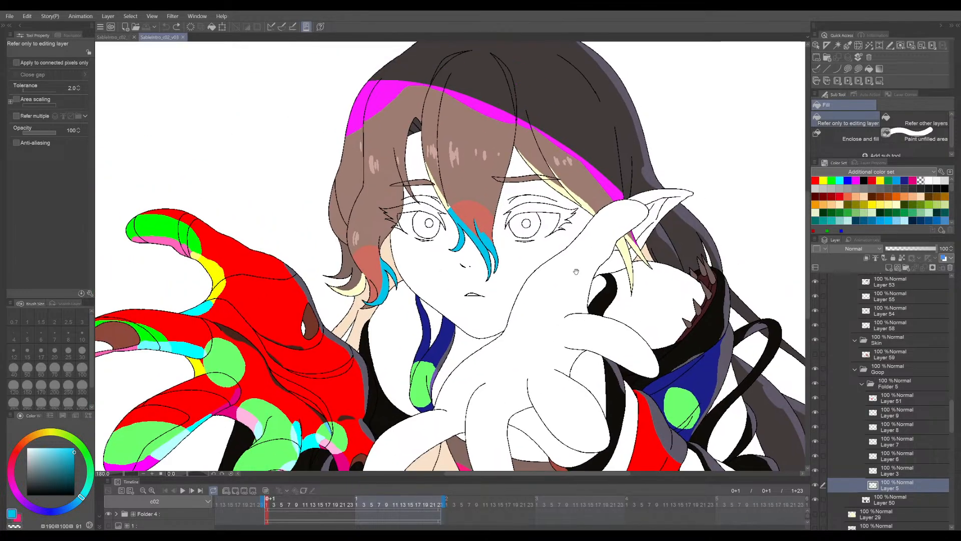
drag(378, 94, 307, 146)
scroll(354, 151, up, 1)
scroll(353, 151, up, 3)
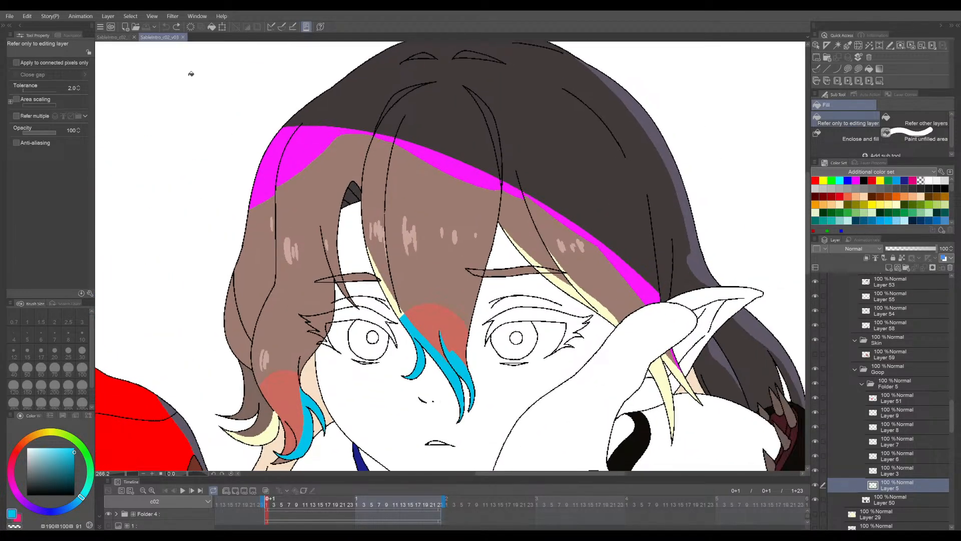
Switch to the SableIntro_c02_STYLE_01 document and examine the soft gradients on the crown, fringe and hair tips.
click(119, 37)
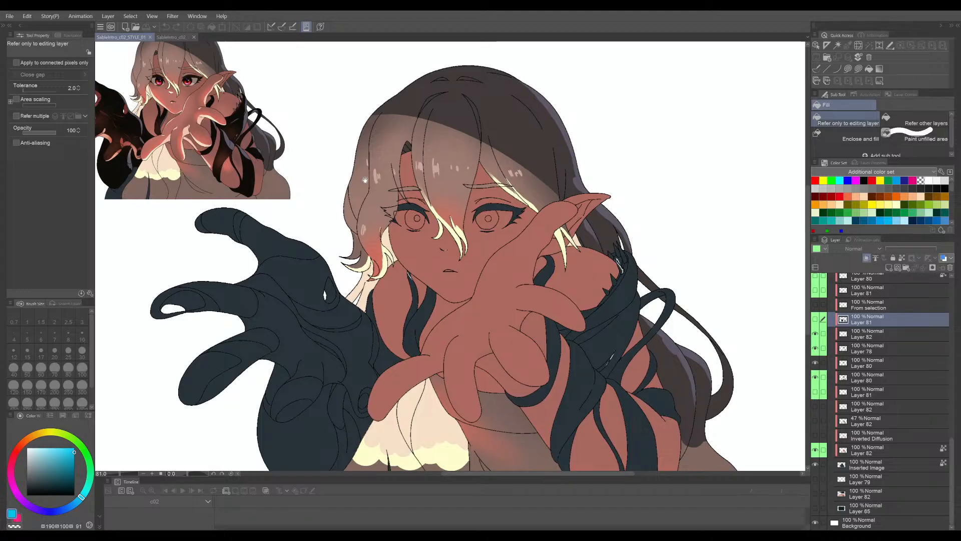
drag(380, 178, 352, 213)
scroll(399, 168, up, 5)
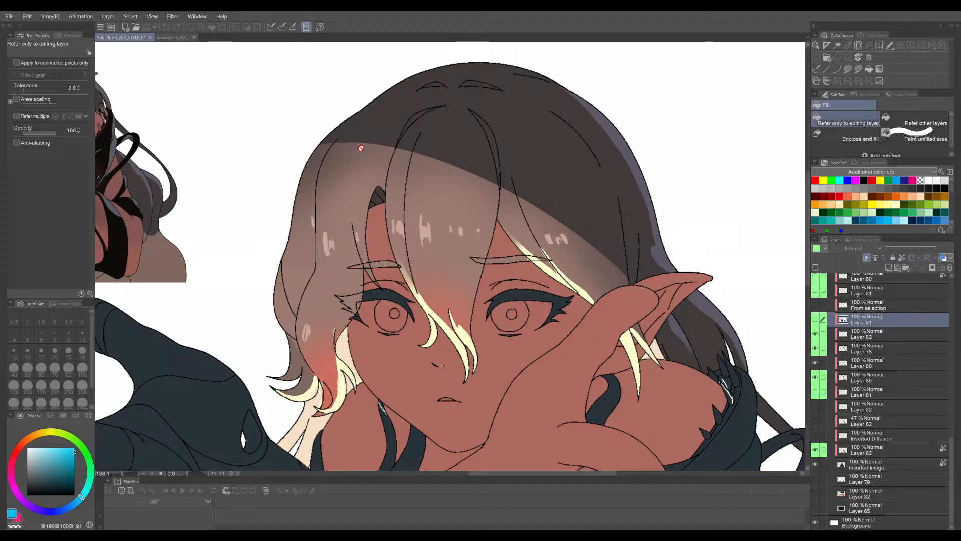
drag(511, 193, 491, 174)
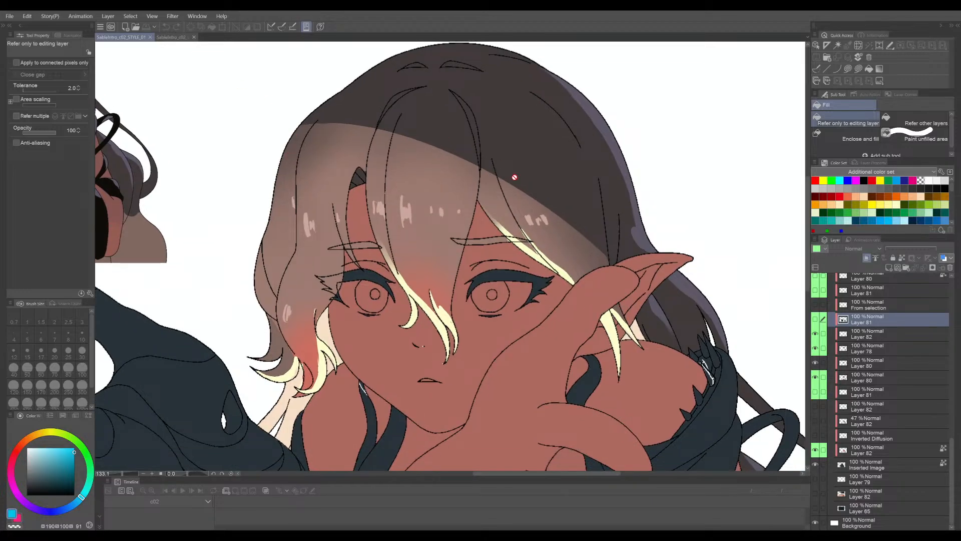
scroll(326, 158, up, 5)
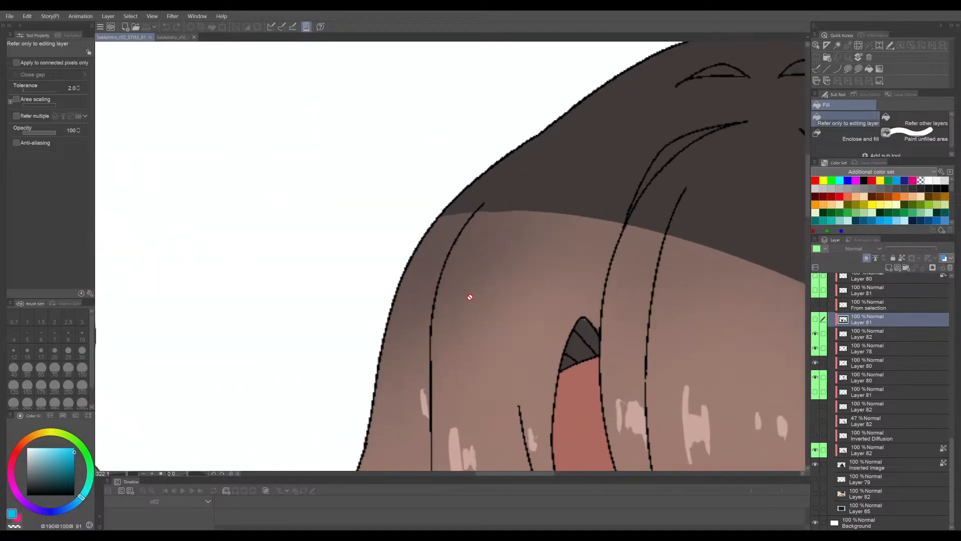
scroll(477, 237, down, 3)
drag(579, 329, 321, 170)
scroll(671, 371, down, 1)
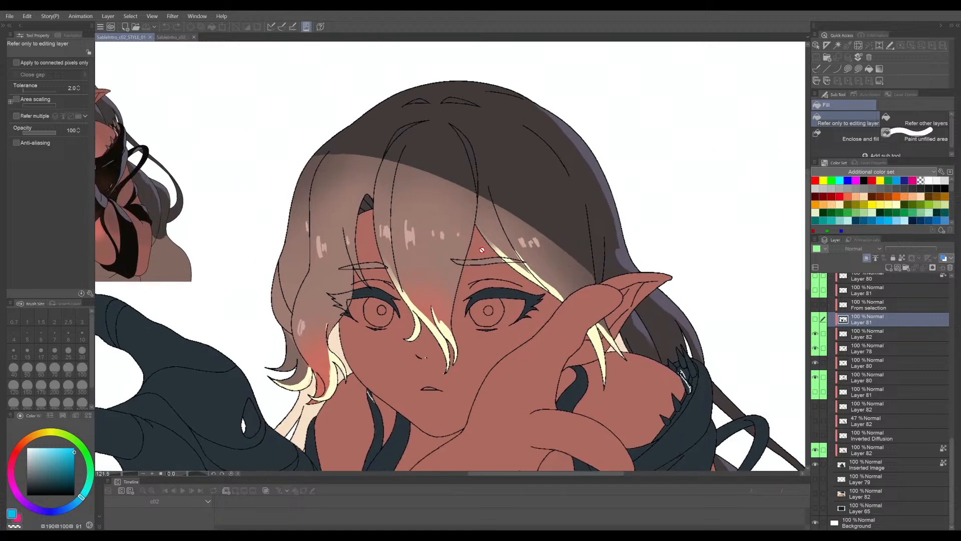
scroll(440, 283, up, 1)
drag(415, 224, 461, 245)
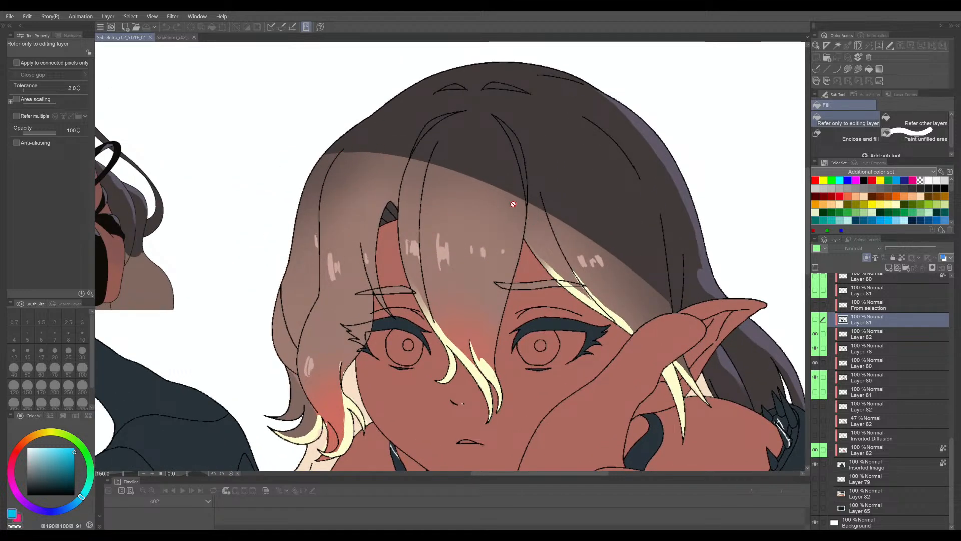
scroll(551, 231, up, 4)
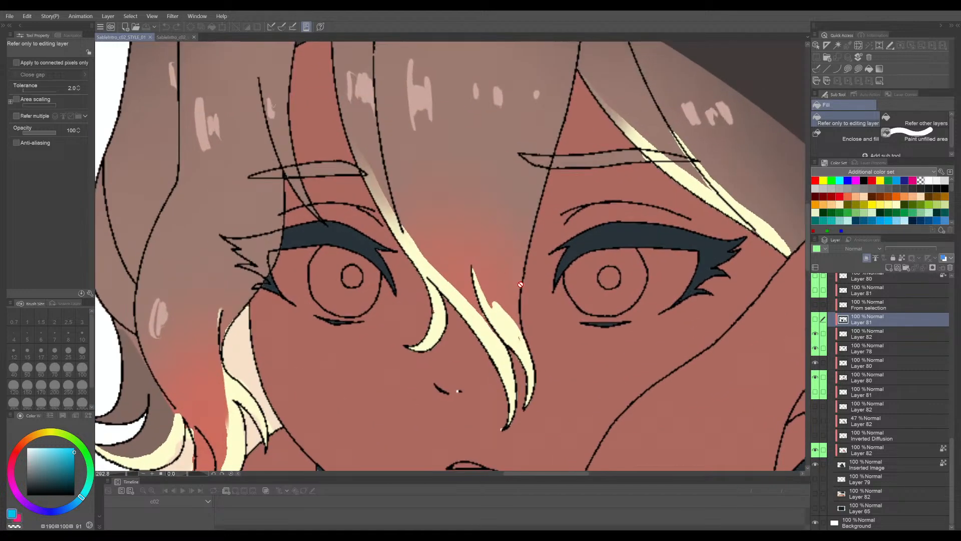
scroll(523, 258, down, 3)
drag(525, 290, 485, 263)
scroll(334, 305, up, 1)
drag(380, 307, 353, 323)
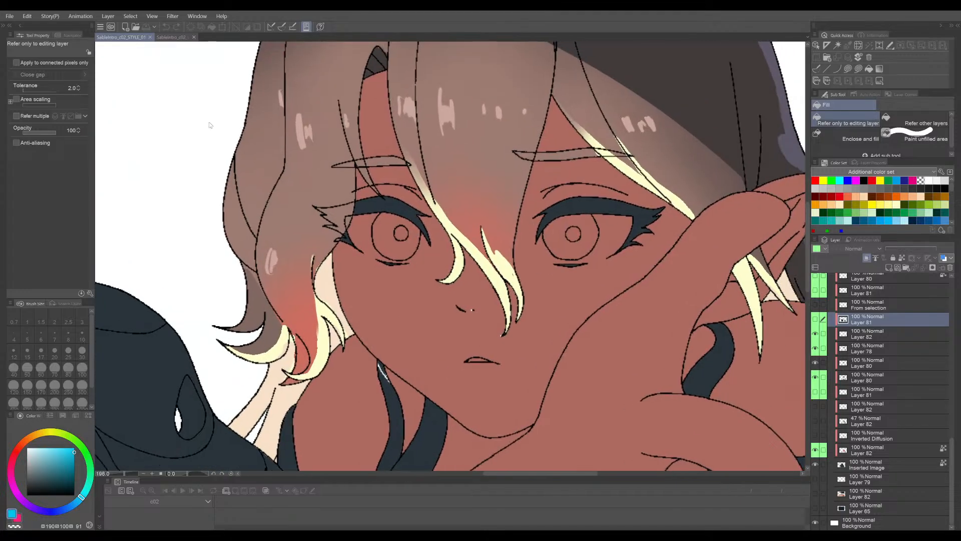
Return to the SableIntro_c02_v03 document and inspect the red and blue mask areas on the fringe between the eyes.
click(181, 38)
scroll(423, 235, up, 3)
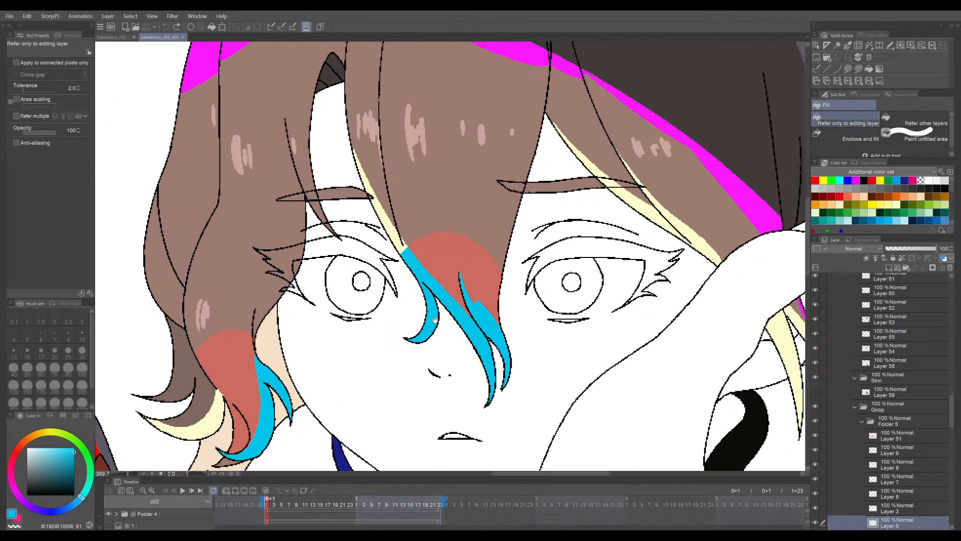
scroll(424, 235, up, 3)
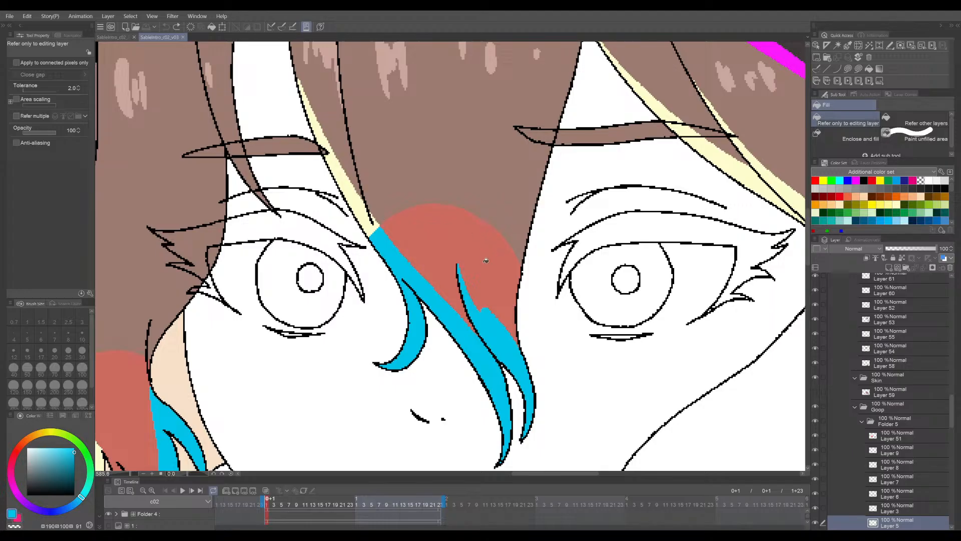
scroll(485, 260, up, 2)
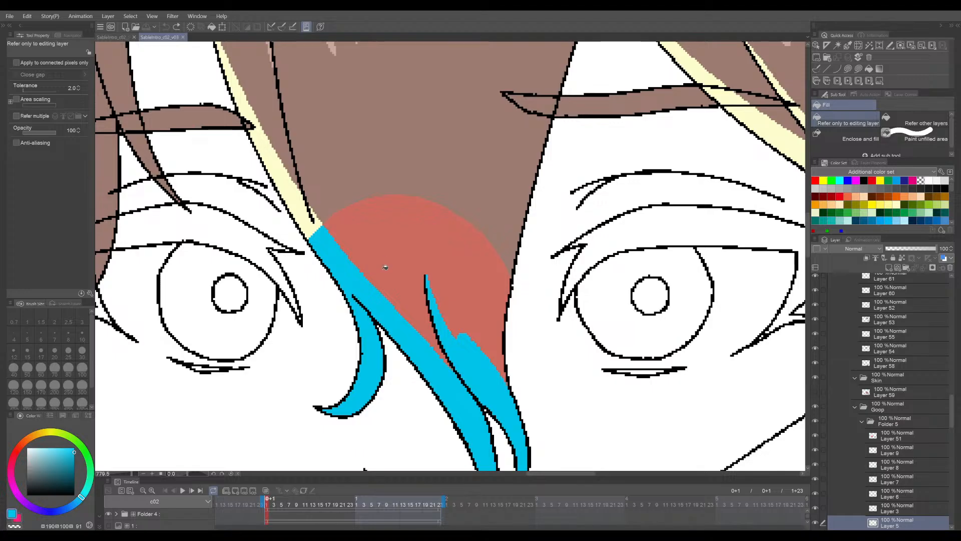
Try recolouring the light blue hair mask with the red sampled from the fringe between the eyes, and undo it.
ctrl+shift+click(356, 274)
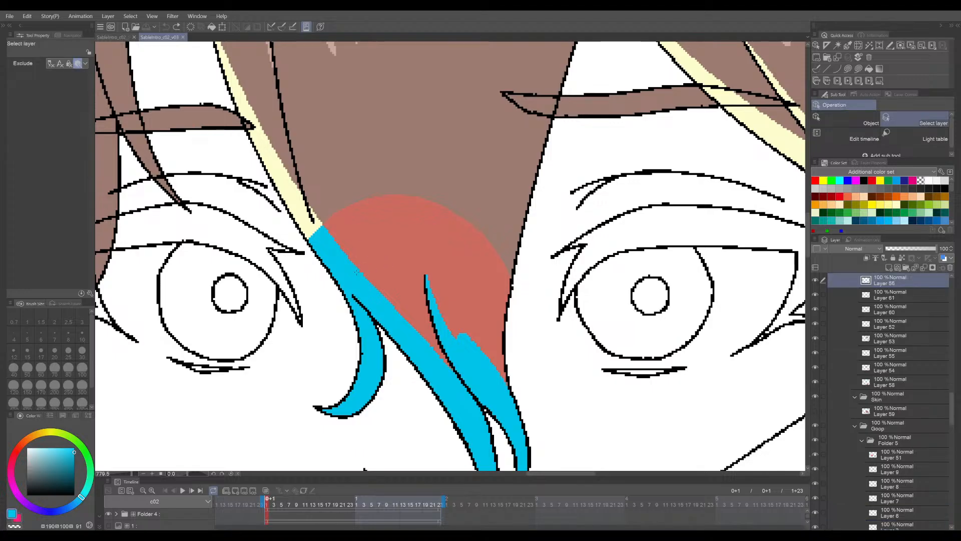
alt+click(412, 248)
click(359, 274)
scroll(372, 285, down, 2)
drag(417, 298, 429, 308)
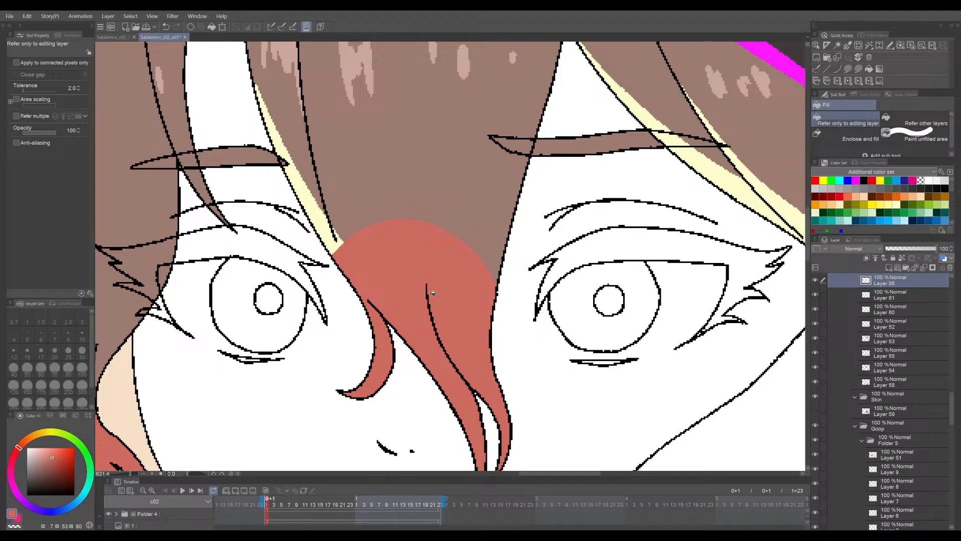
key(ctrl+z)
scroll(369, 275, up, 2)
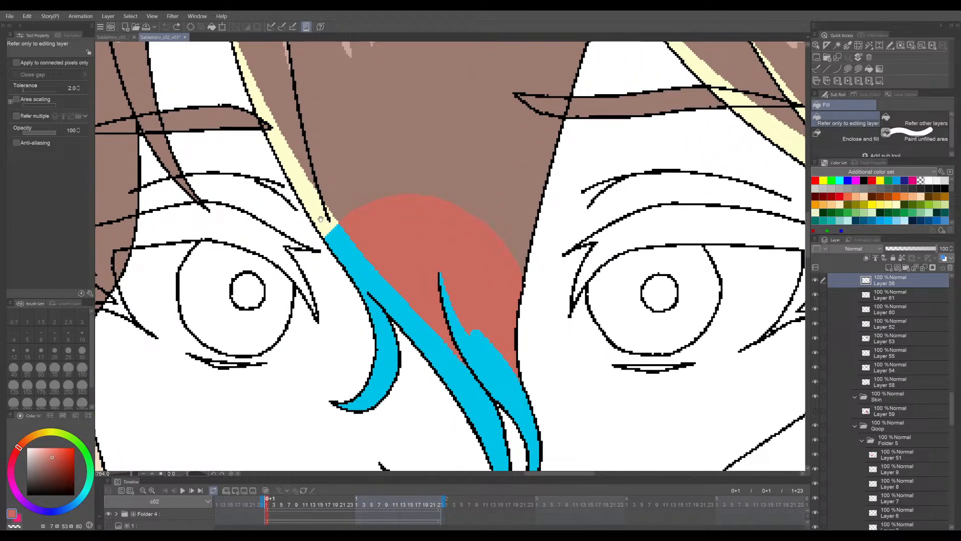
Try filling the light blue hair mask with the pale yellow sampled from the fringe edge, and undo the fill.
click(361, 264)
key(ctrl+z)
alt+click(318, 216)
click(370, 278)
scroll(373, 281, down, 4)
scroll(409, 284, up, 3)
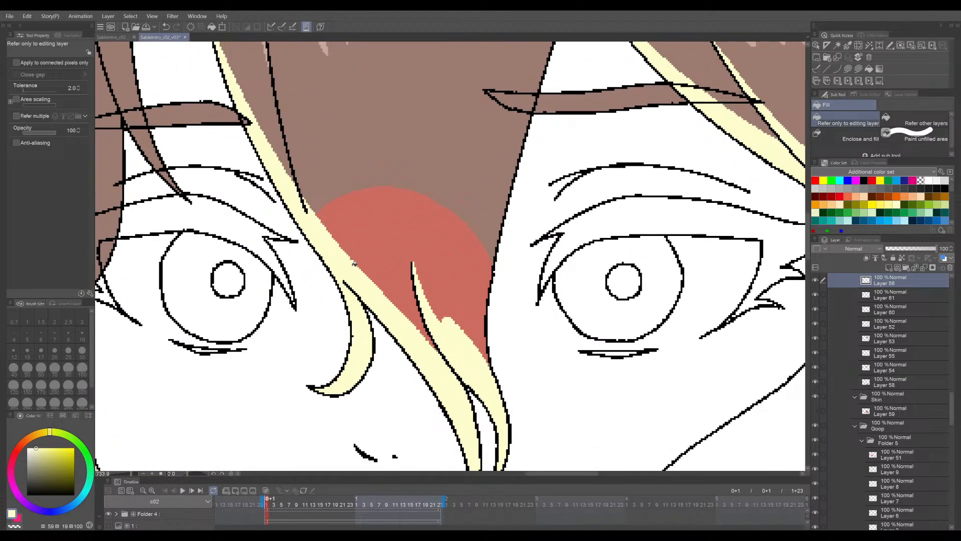
key(ctrl+z)
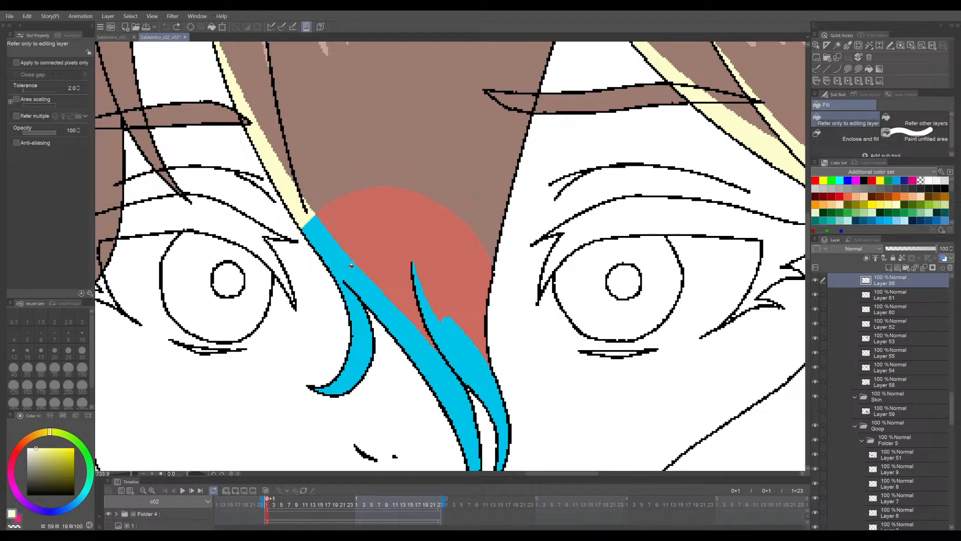
Compare the red, blue and pale yellow mask areas on the fringe with those on the side lock and its curled tips.
scroll(351, 265, down, 6)
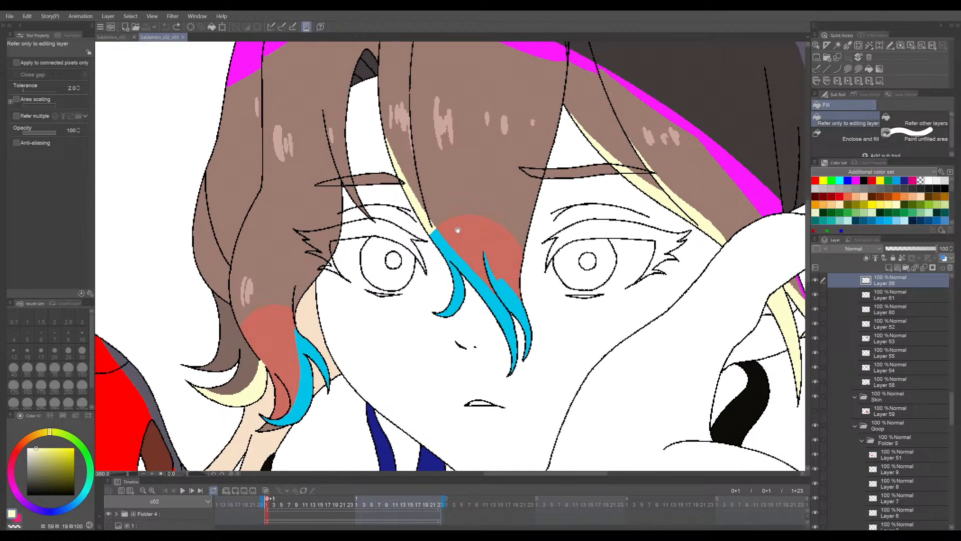
scroll(460, 228, down, 2)
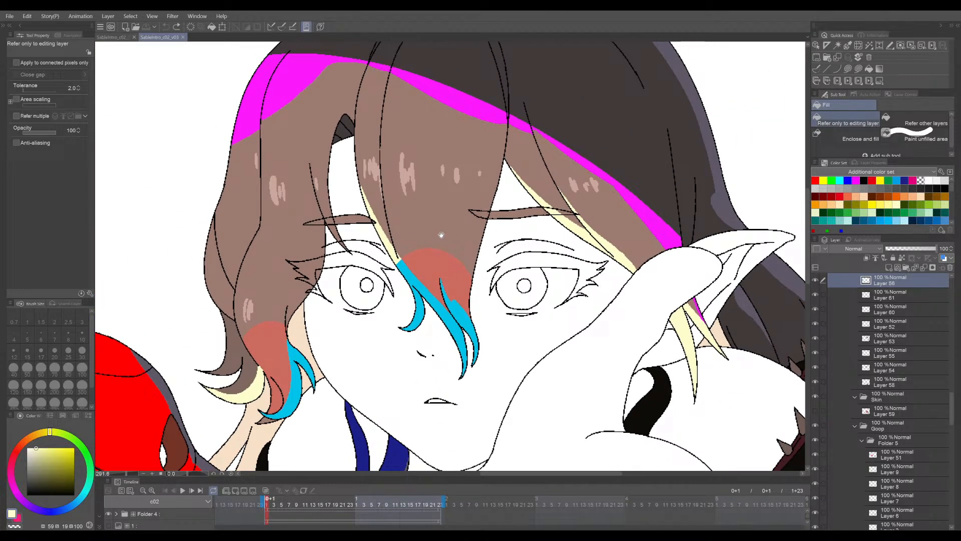
drag(441, 235, 428, 205)
drag(384, 255, 411, 243)
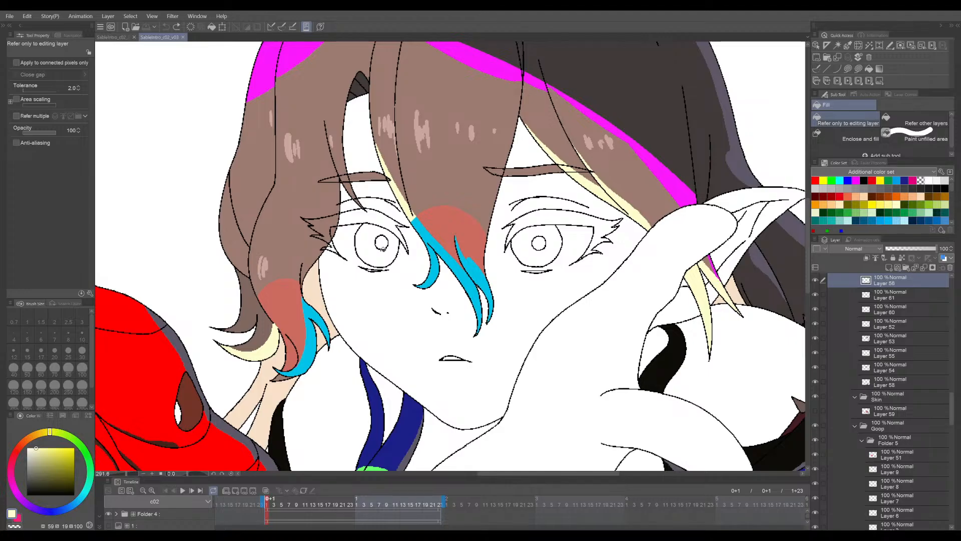
scroll(272, 317, up, 5)
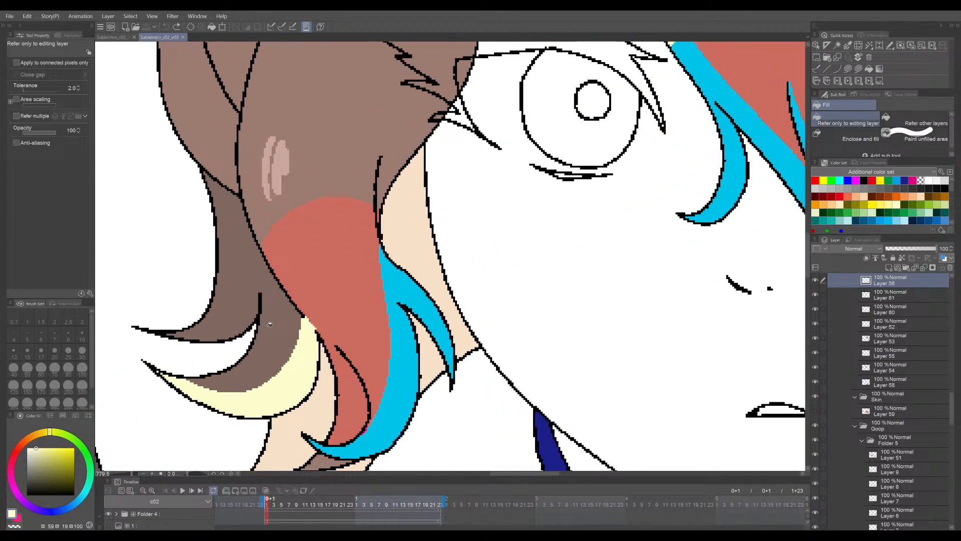
scroll(320, 318, down, 5)
drag(323, 306, 424, 310)
scroll(425, 310, up, 3)
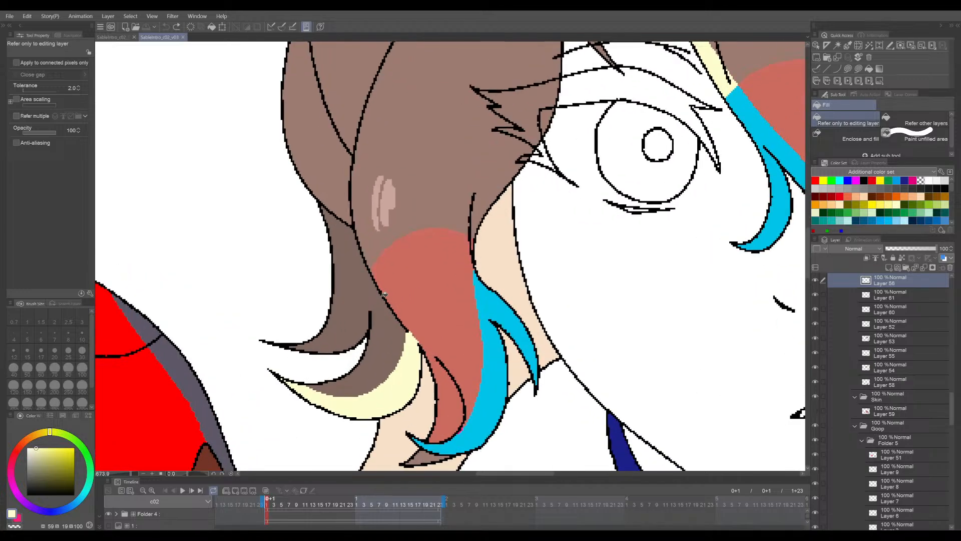
drag(380, 269, 352, 243)
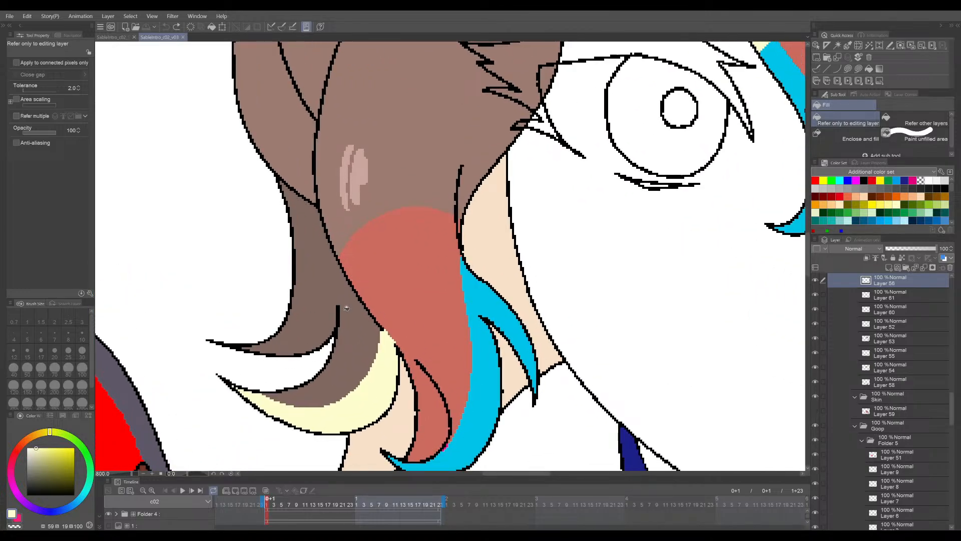
scroll(350, 336, down, 1)
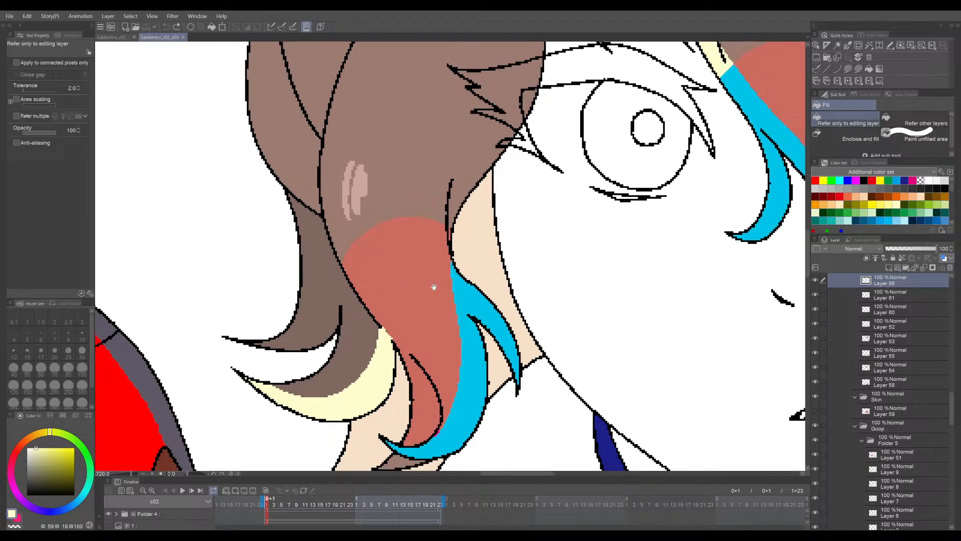
drag(434, 285, 387, 272)
drag(384, 348, 403, 277)
Limit the fill to connected pixels, refer to multiple layers, and fill the small brown tip under the side lock with the sampled red.
ctrl+shift+click(365, 254)
alt+click(374, 252)
scroll(354, 361, up, 2)
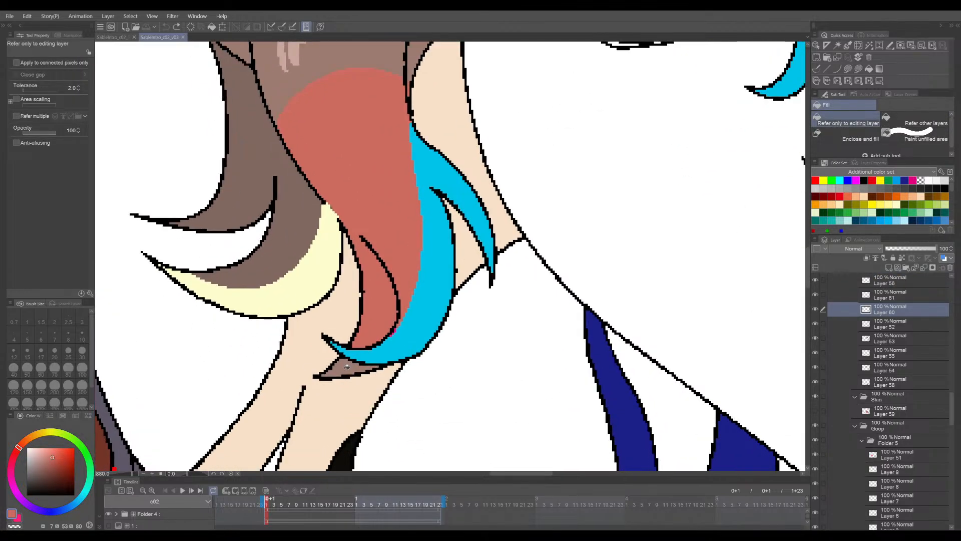
click(348, 366)
key(ctrl+z)
click(17, 63)
click(343, 365)
key(ctrl+z)
click(17, 116)
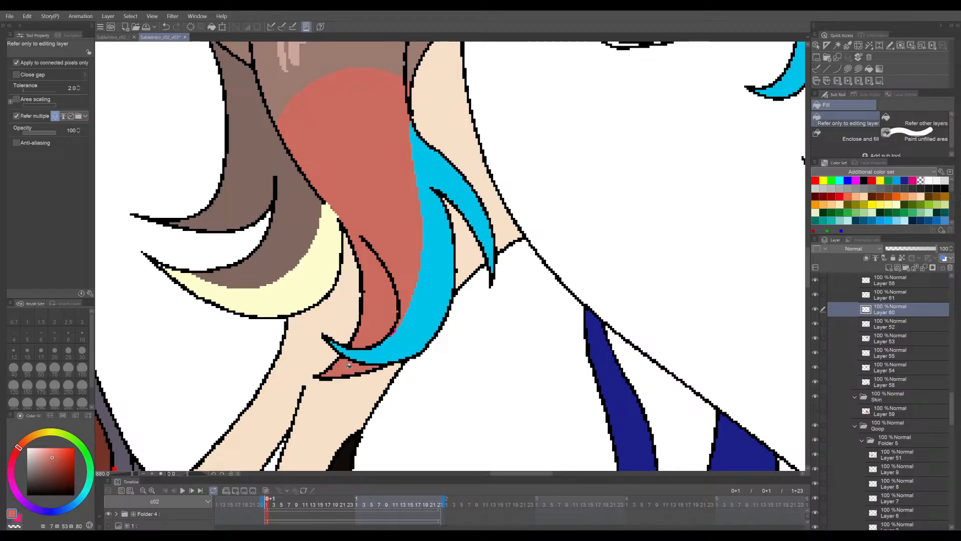
Try filling the stray magenta pixels beside the side lock's blue edge with the sampled light blue, and undo the fill.
scroll(402, 329, up, 3)
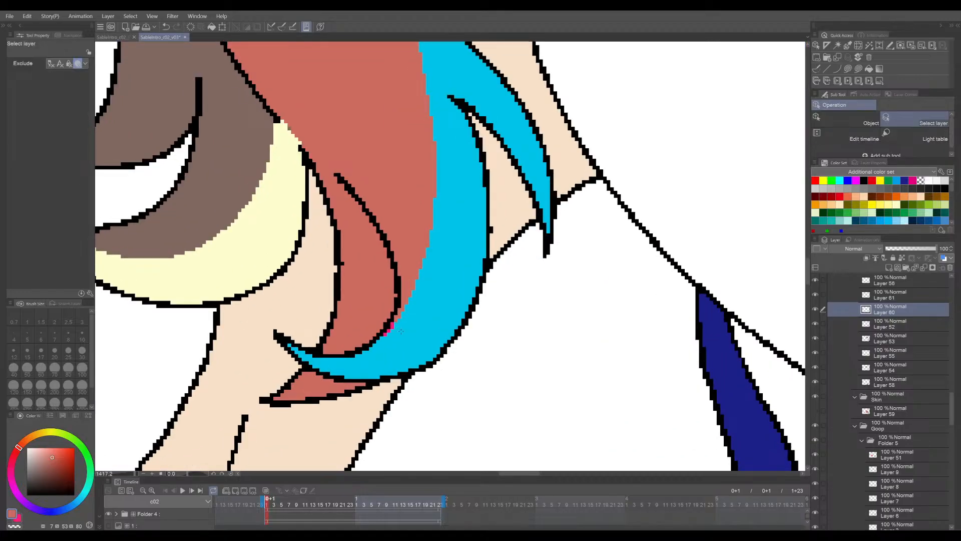
ctrl+shift+click(391, 326)
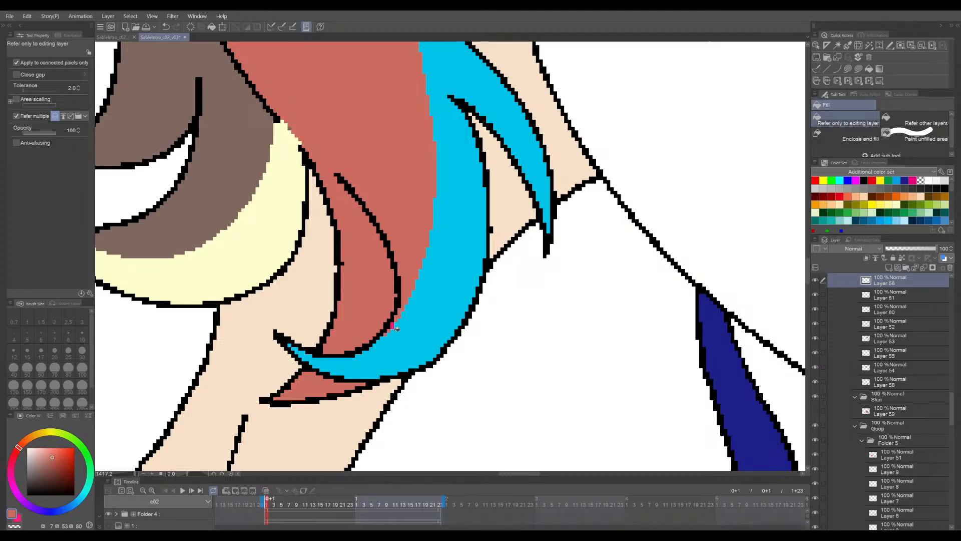
alt+click(386, 331)
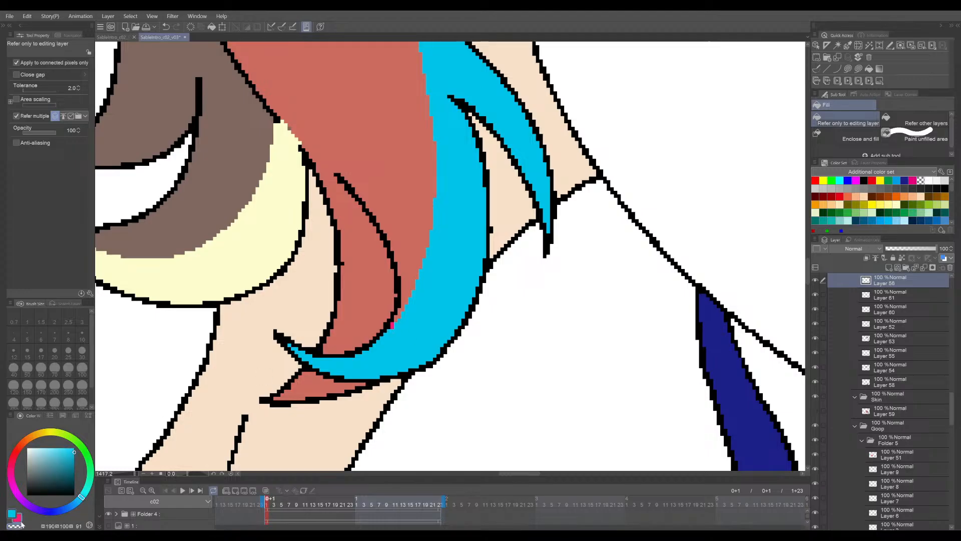
click(394, 325)
key(ctrl+z)
Save the document with the recoloured side lock tip.
scroll(448, 296, down, 4)
drag(529, 279, 307, 348)
key(ctrl+s)
Review the hair masks across the face, from the side lock and fringe tips up to the magenta band on the crown.
scroll(350, 305, down, 4)
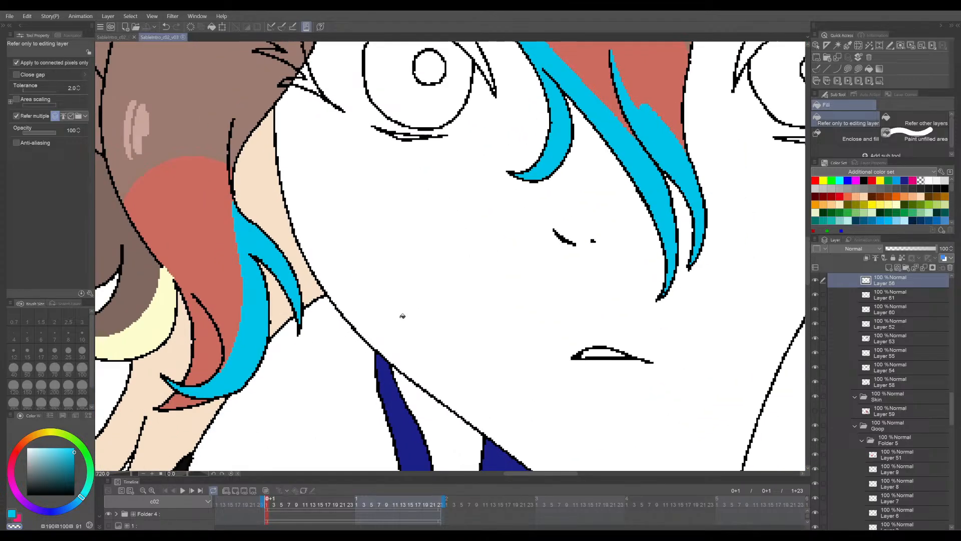
drag(482, 269, 376, 339)
scroll(393, 323, down, 5)
drag(499, 233, 488, 286)
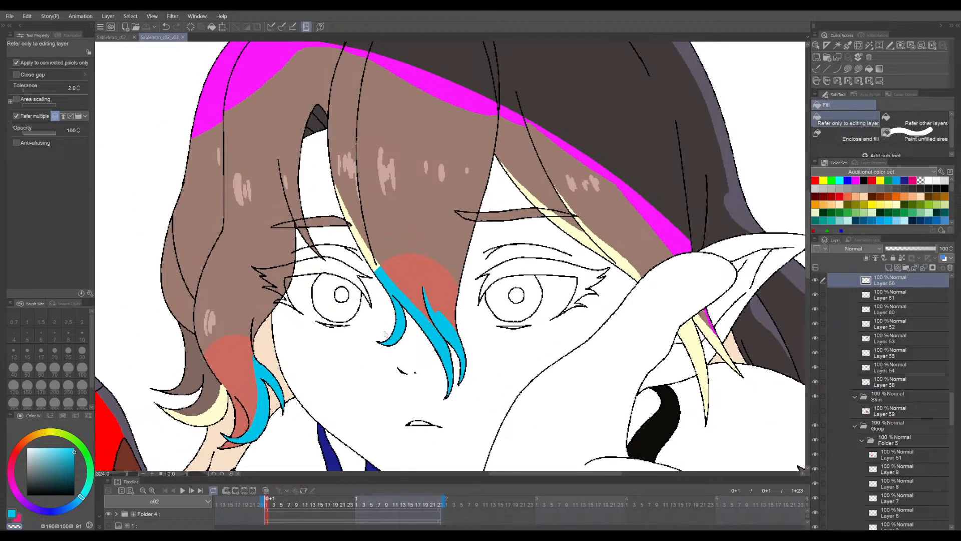
drag(292, 402, 464, 332)
scroll(551, 269, down, 4)
drag(561, 268, 386, 341)
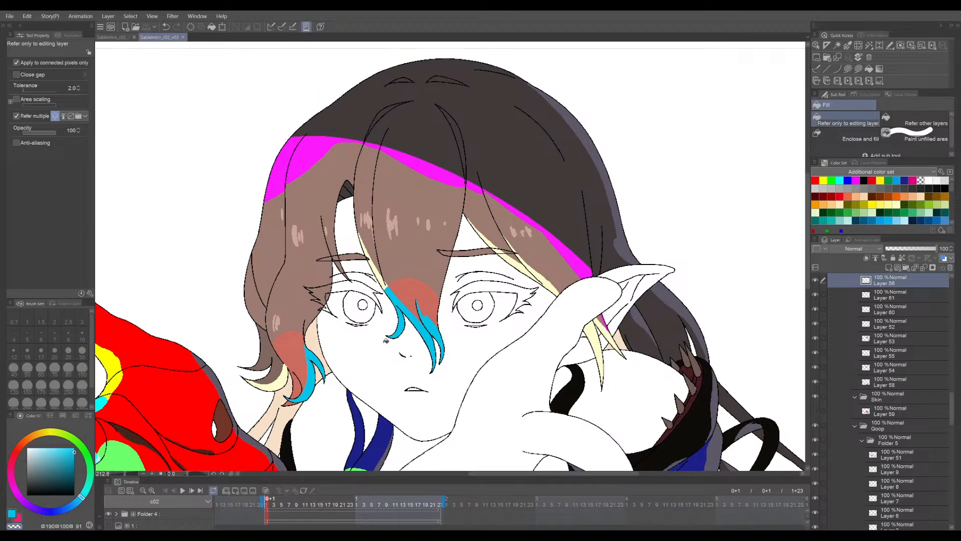
scroll(331, 364, up, 1)
drag(331, 363, 345, 309)
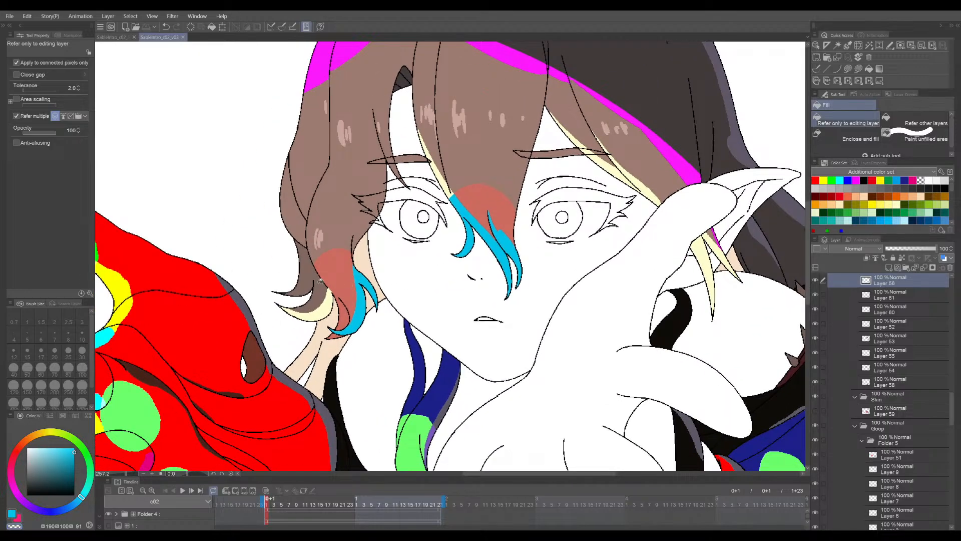
Select the side lock's red mask layer, find it in the layer list, and toggle its visibility off and on.
scroll(313, 272, up, 4)
ctrl+click(372, 258)
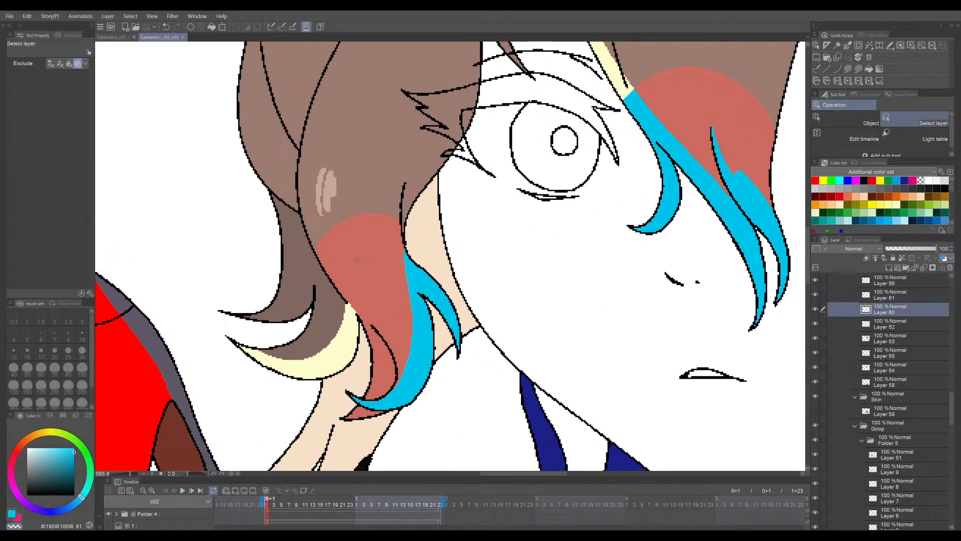
scroll(372, 258, up, 2)
drag(379, 272, 370, 263)
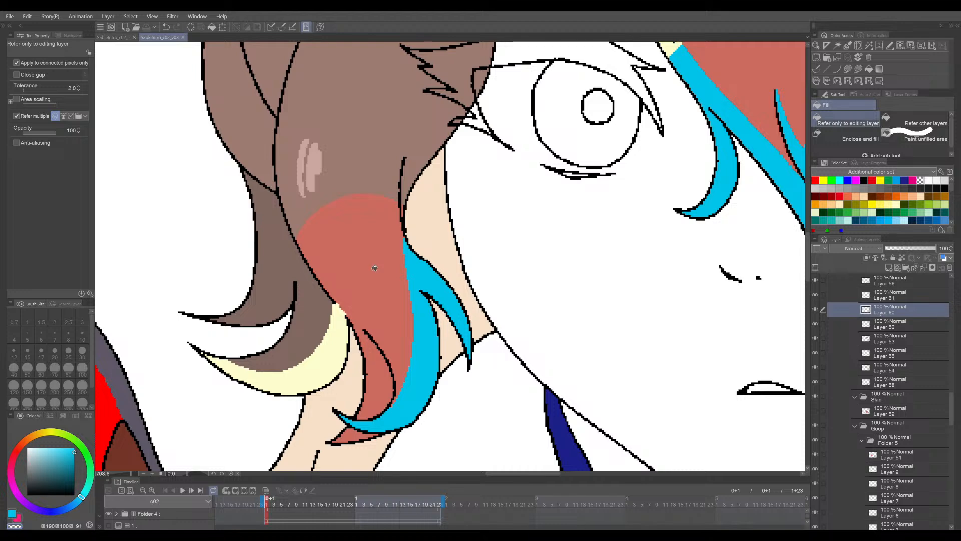
scroll(424, 261, down, 2)
drag(487, 241, 431, 260)
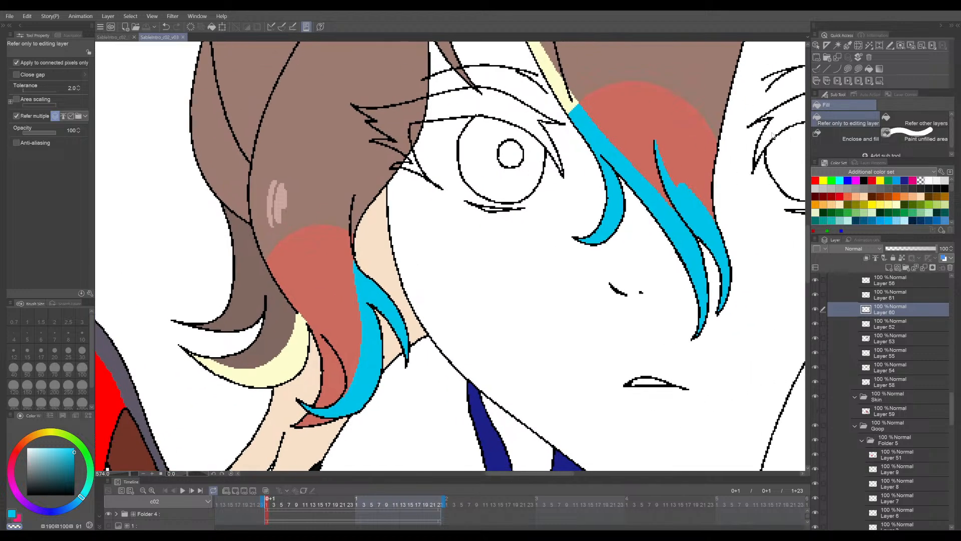
scroll(841, 365, up, 3)
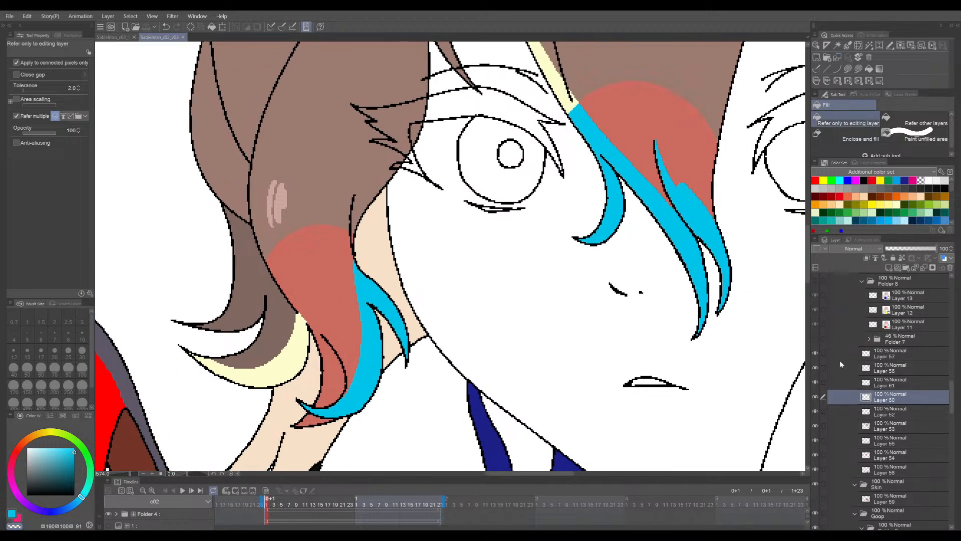
click(819, 398)
click(819, 398)
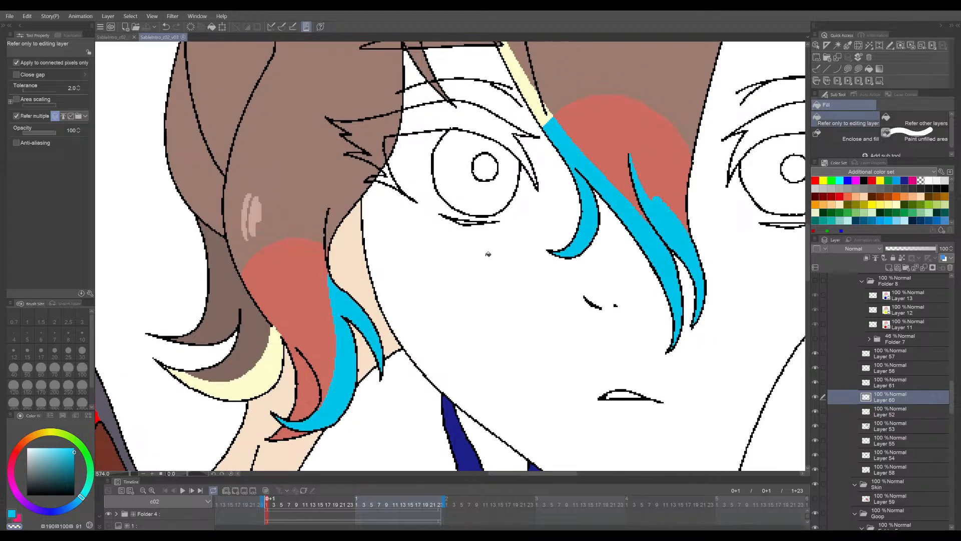
Examine the flat magenta, red and cyan colour regions marking the hair's gradient and highlight areas.
scroll(488, 255, down, 4)
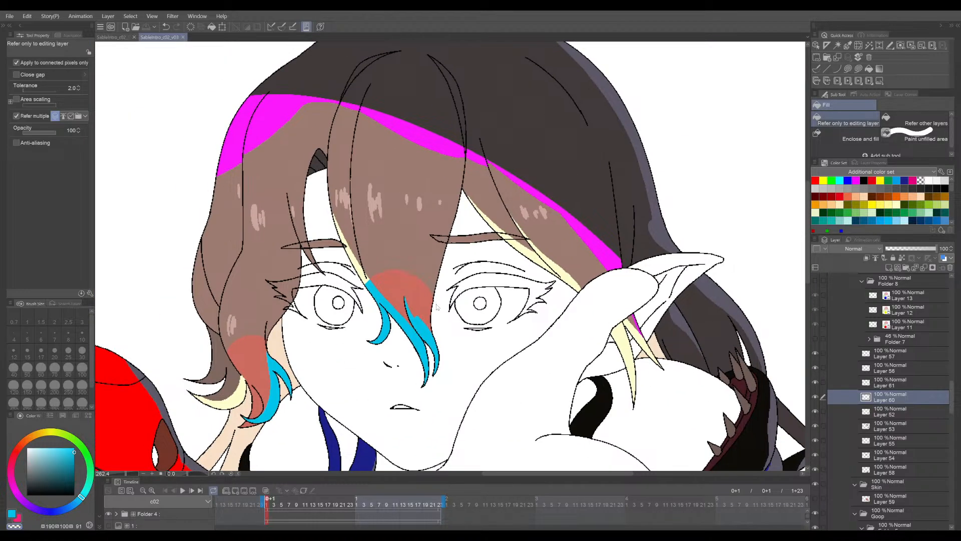
drag(425, 342, 389, 302)
scroll(426, 243, down, 2)
scroll(401, 245, up, 1)
scroll(388, 302, up, 4)
drag(430, 340, 417, 319)
drag(440, 248, 428, 276)
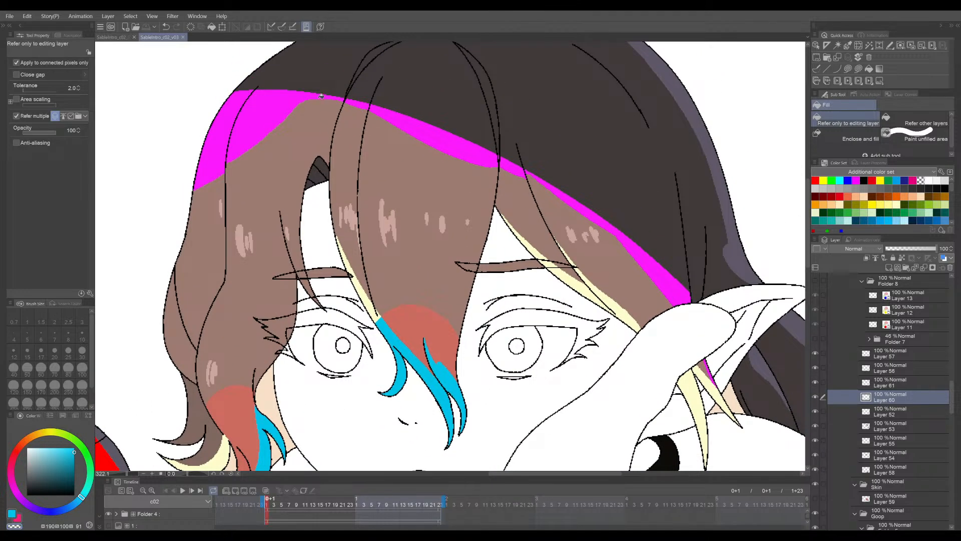
drag(391, 147, 367, 190)
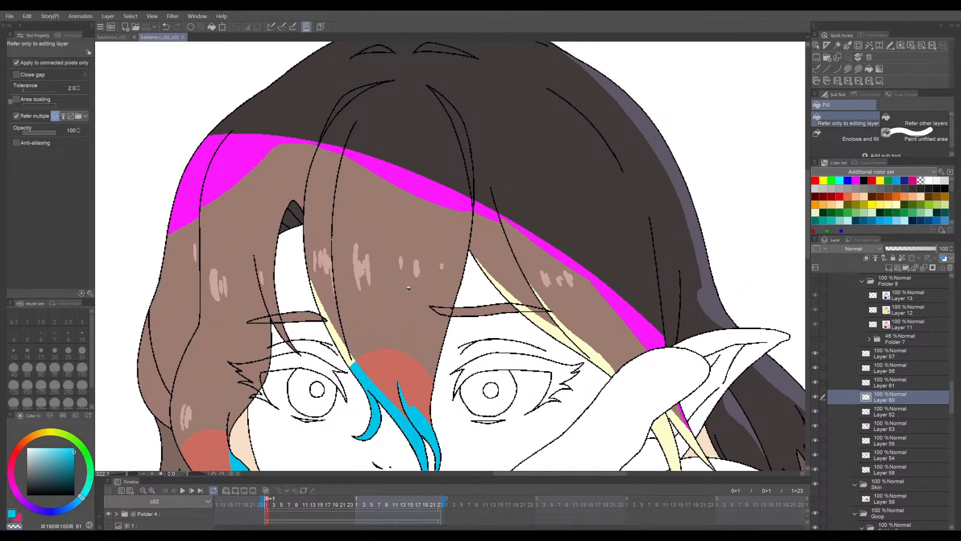
Switch to the style reference document and examine the soft gradients on the hair and fringe tips.
drag(408, 288, 427, 252)
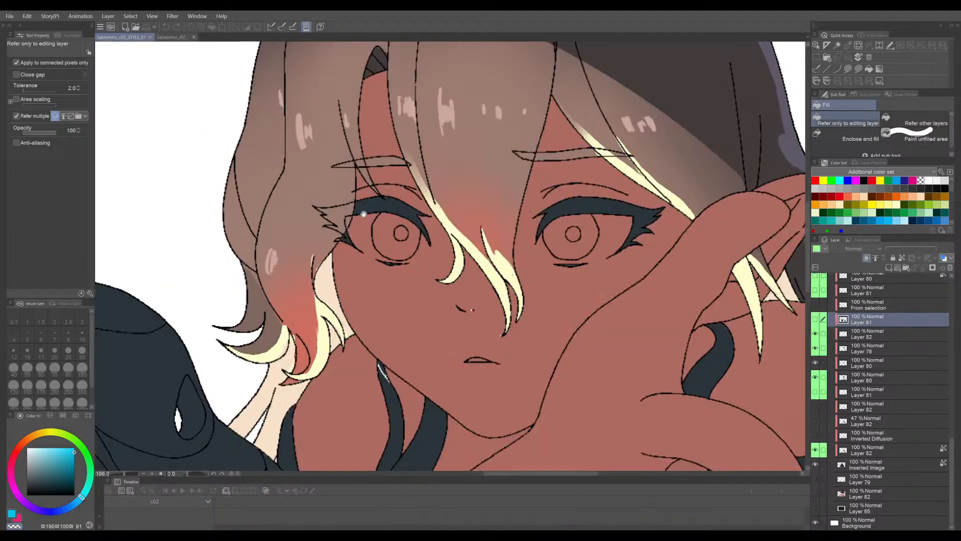
drag(363, 214, 339, 316)
drag(460, 199, 440, 238)
scroll(639, 301, down, 3)
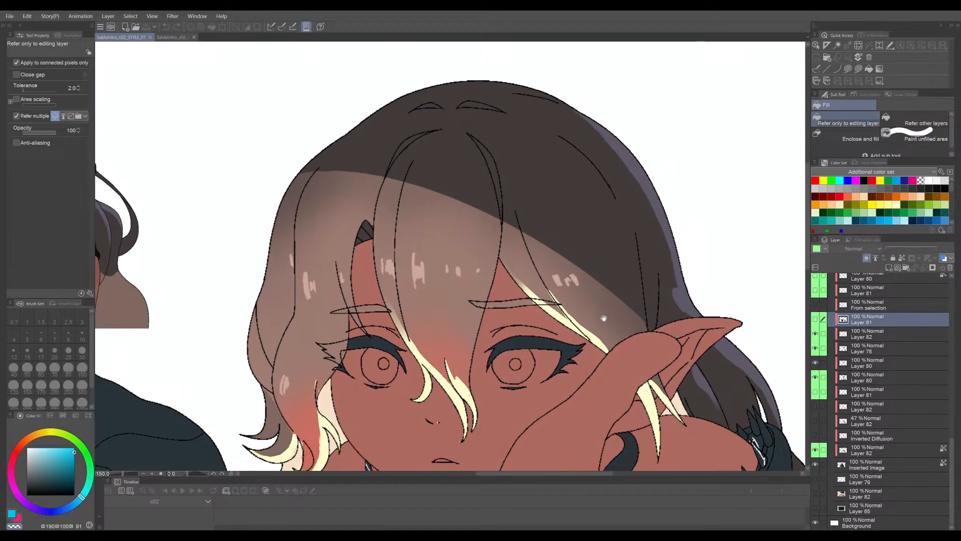
scroll(346, 185, up, 3)
drag(321, 165, 281, 160)
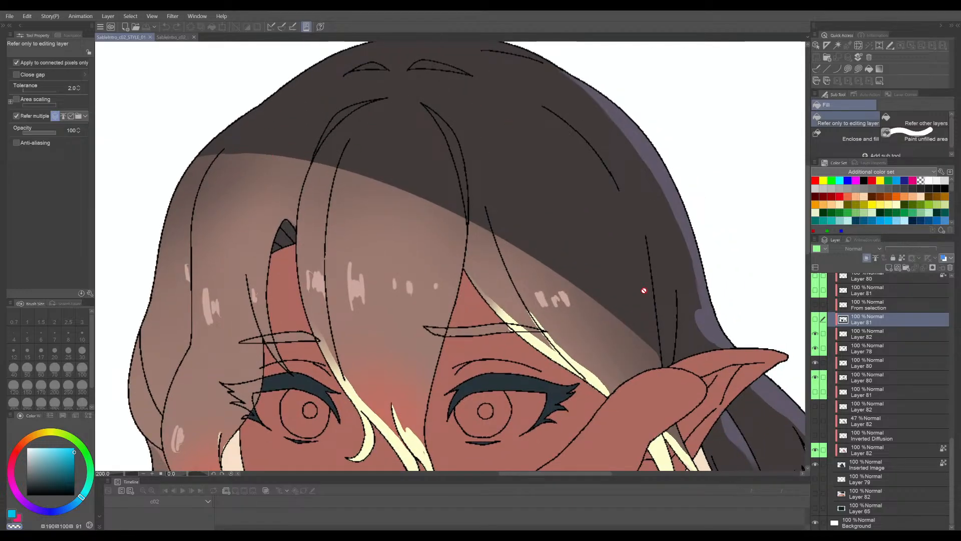
drag(464, 253, 463, 232)
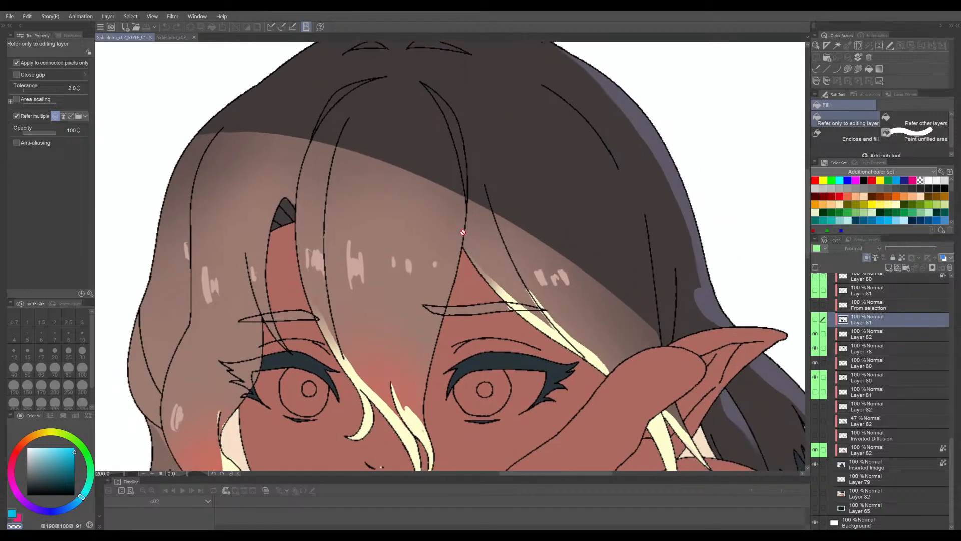
Return to the v03 document and examine the magenta band between the dark and brown hair, and the coloured strand tips.
click(170, 37)
scroll(249, 160, up, 5)
scroll(248, 160, up, 3)
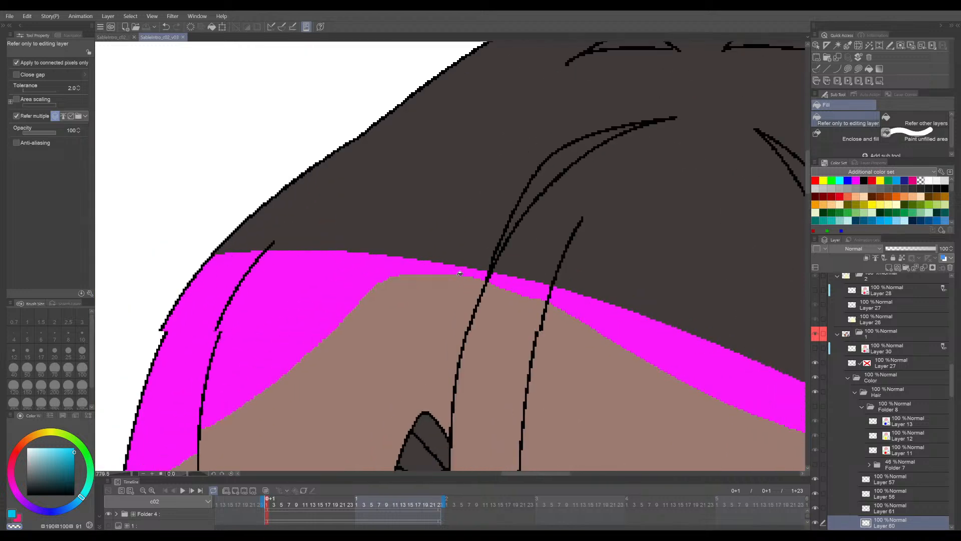
scroll(452, 284, down, 4)
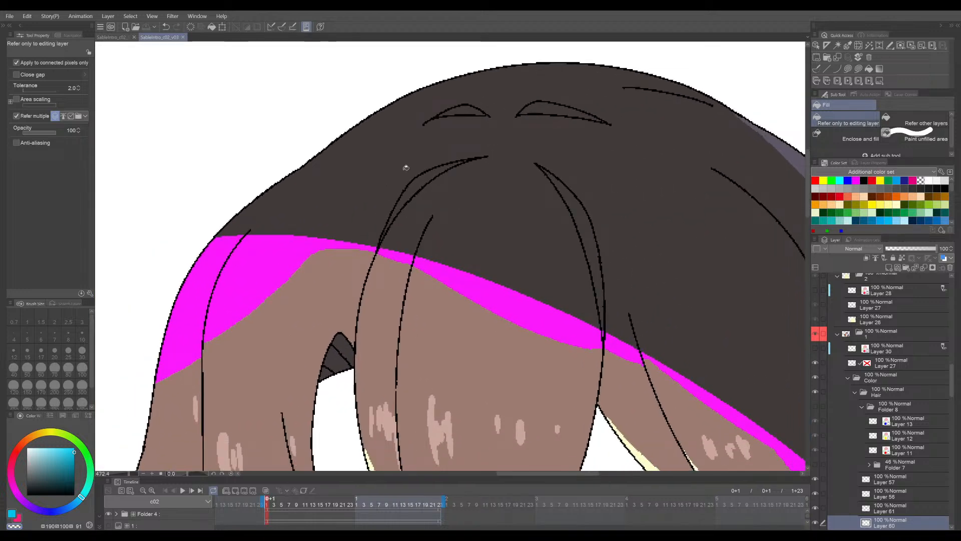
scroll(411, 181, down, 3)
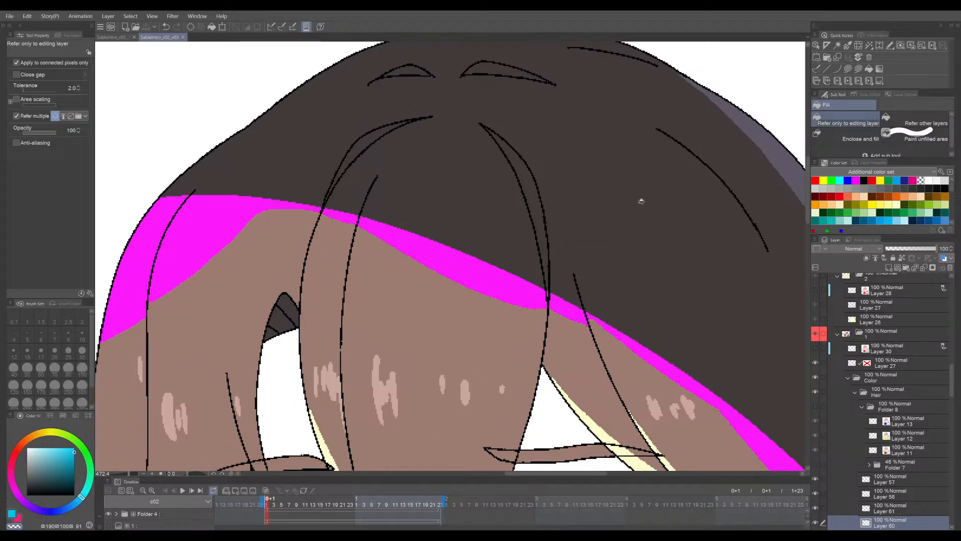
scroll(520, 289, down, 4)
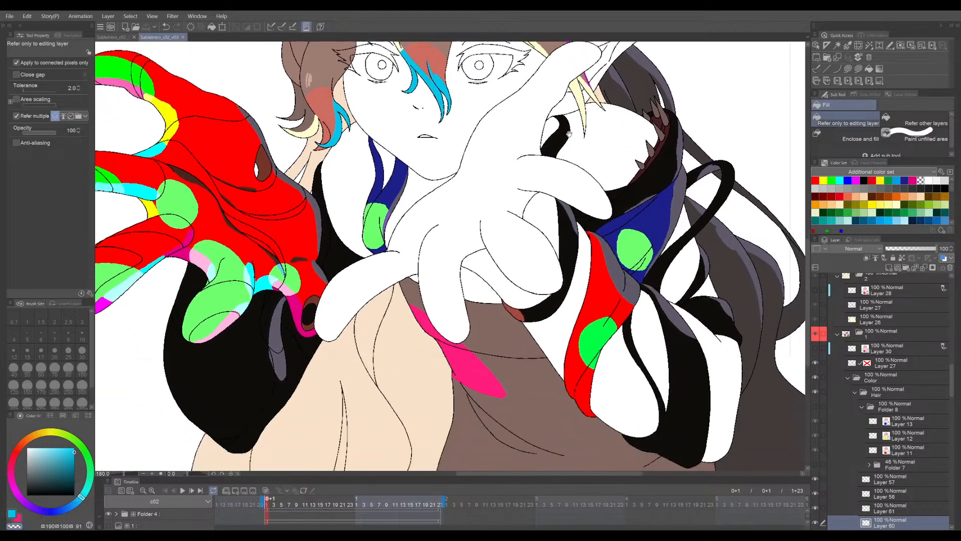
drag(569, 133, 539, 324)
scroll(477, 270, up, 2)
drag(477, 271, 456, 247)
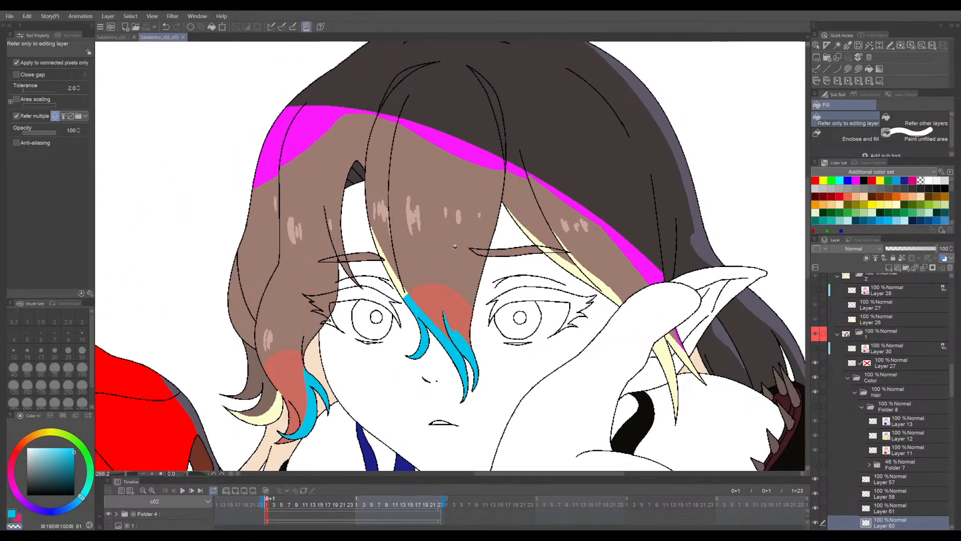
drag(551, 303, 526, 267)
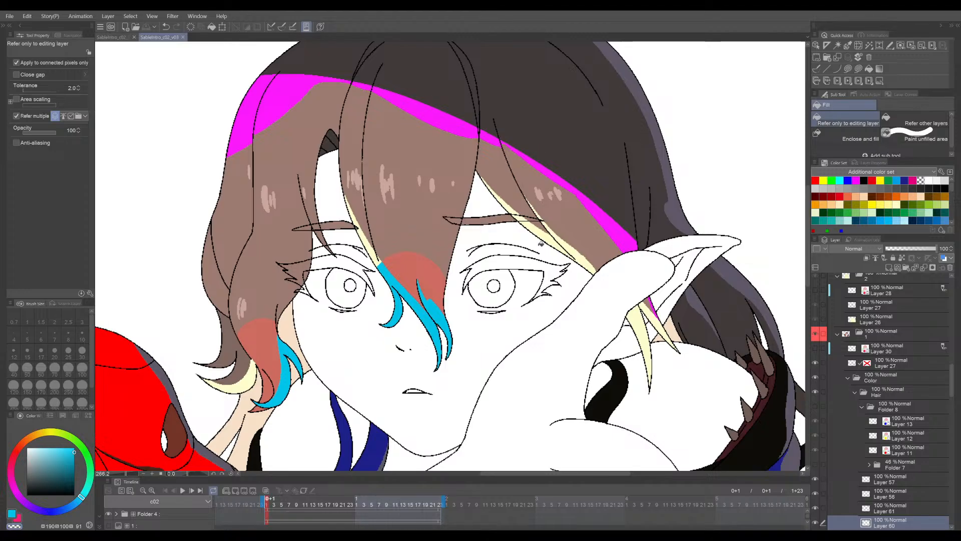
drag(534, 225, 538, 244)
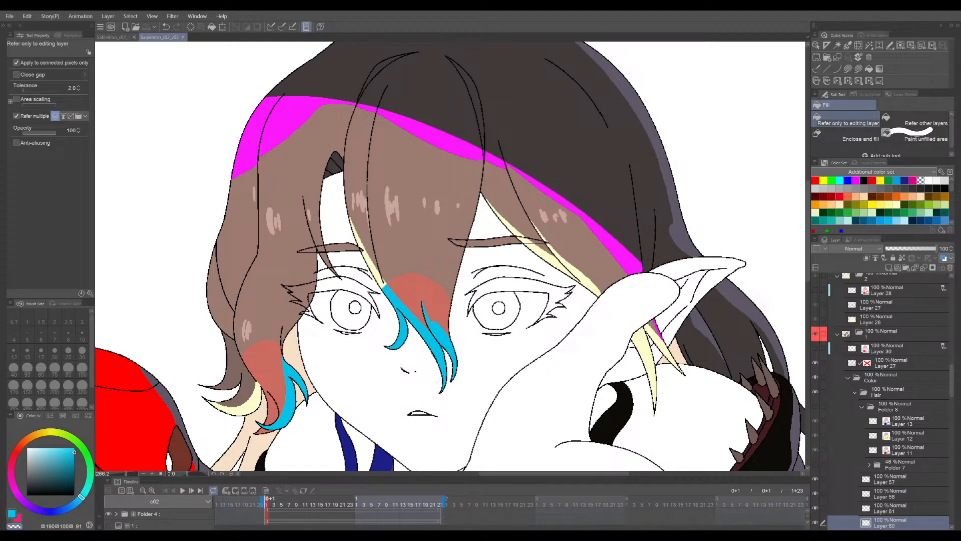
scroll(404, 266, up, 3)
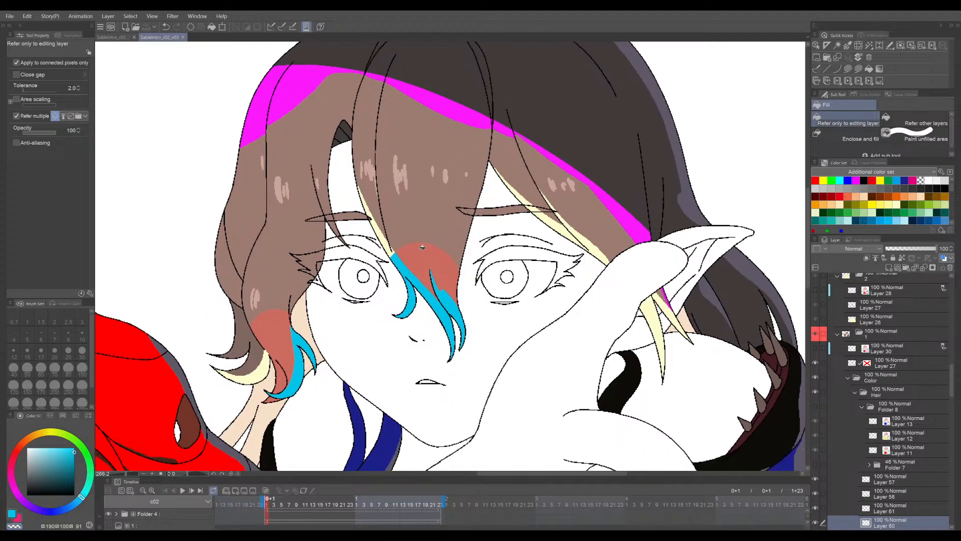
scroll(428, 301, down, 3)
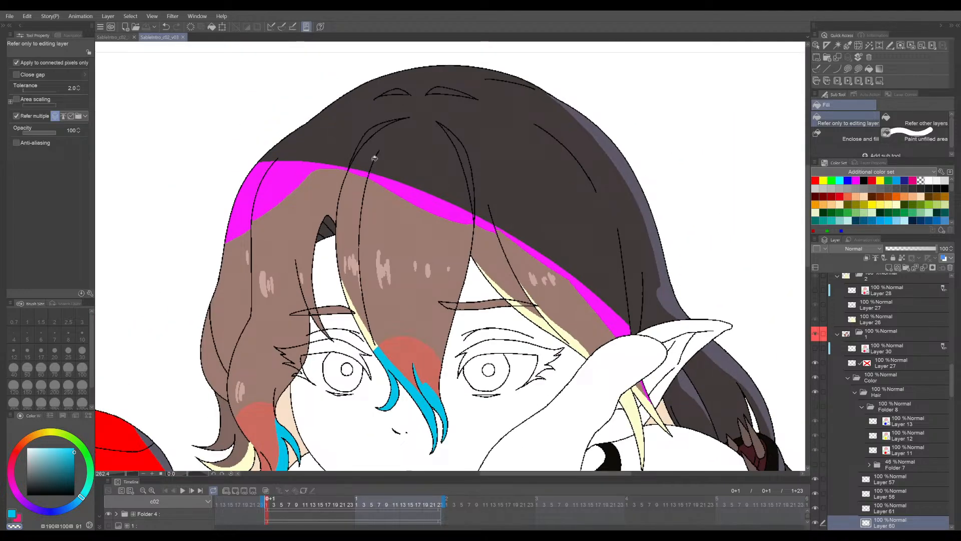
Select the dark hair's layer, Layer 53, from the artwork and toggle Layer 61's visibility off and on.
ctrl+shift+click(382, 182)
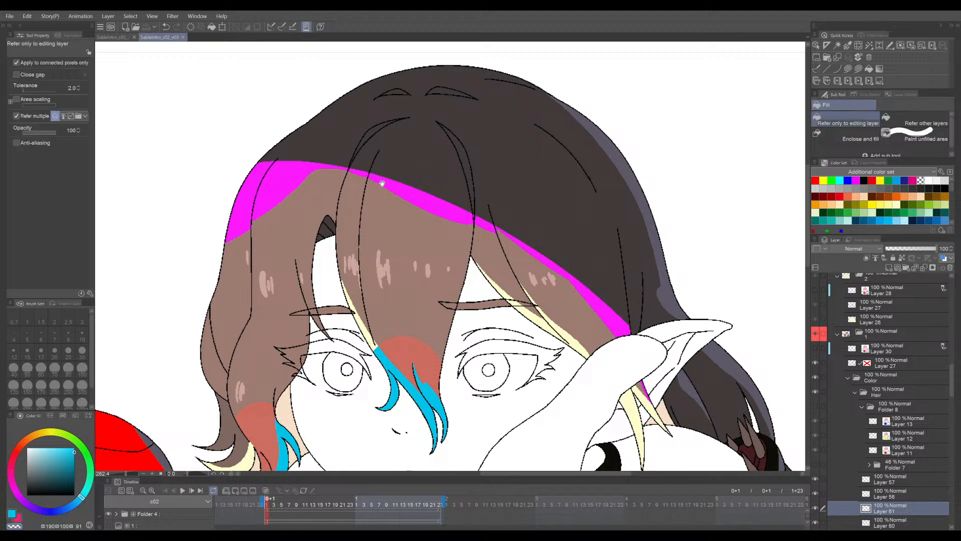
drag(382, 183, 367, 185)
ctrl+shift+click(403, 163)
scroll(894, 442, down, 2)
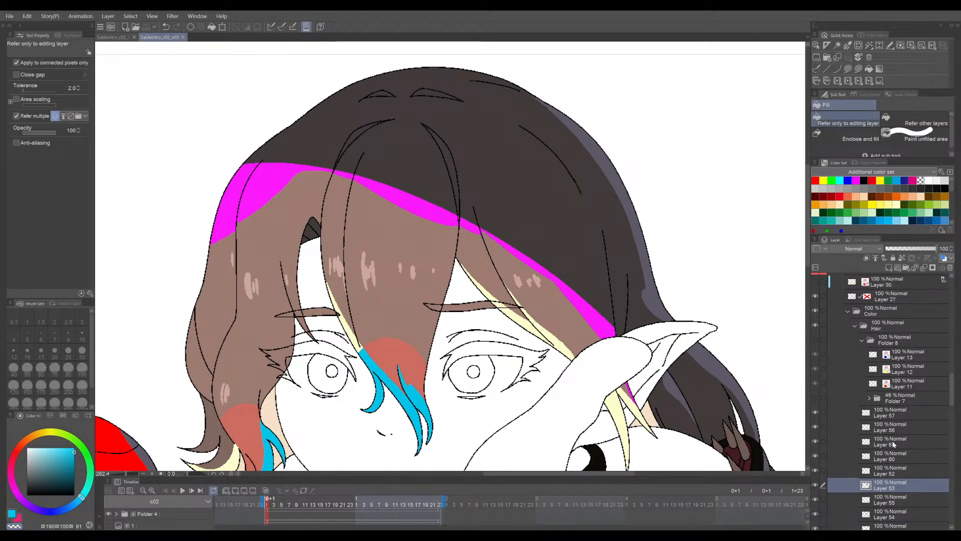
click(817, 449)
click(817, 449)
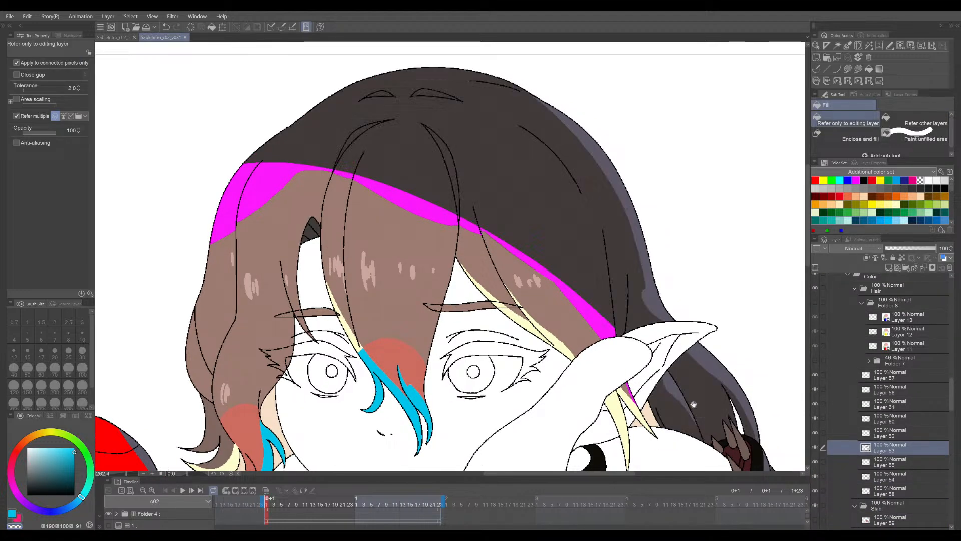
Switch to the Milli pen and replace the secondary drawing colour with a yellow-green swatch.
drag(684, 404, 693, 401)
drag(281, 136, 291, 145)
key(p)
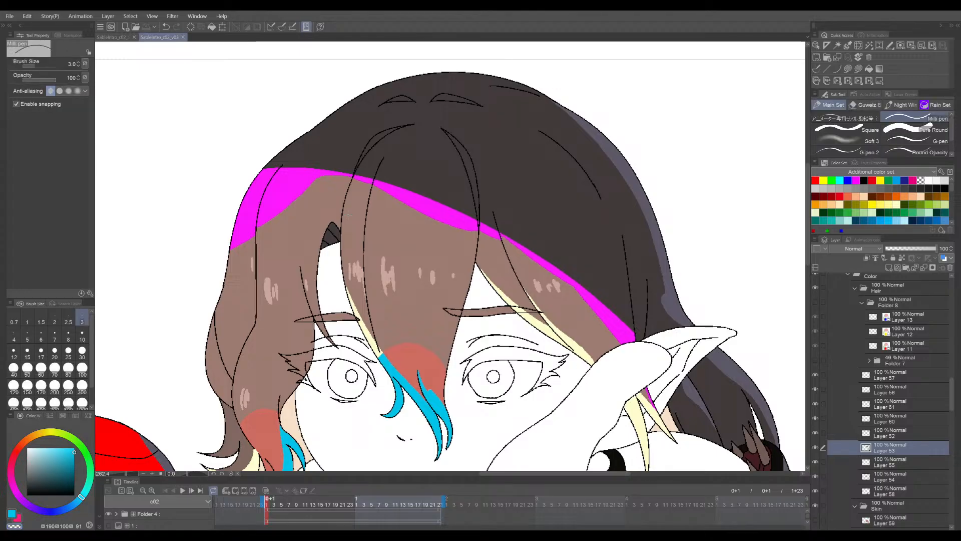
key(x)
scroll(530, 318, down, 3)
drag(530, 318, 500, 215)
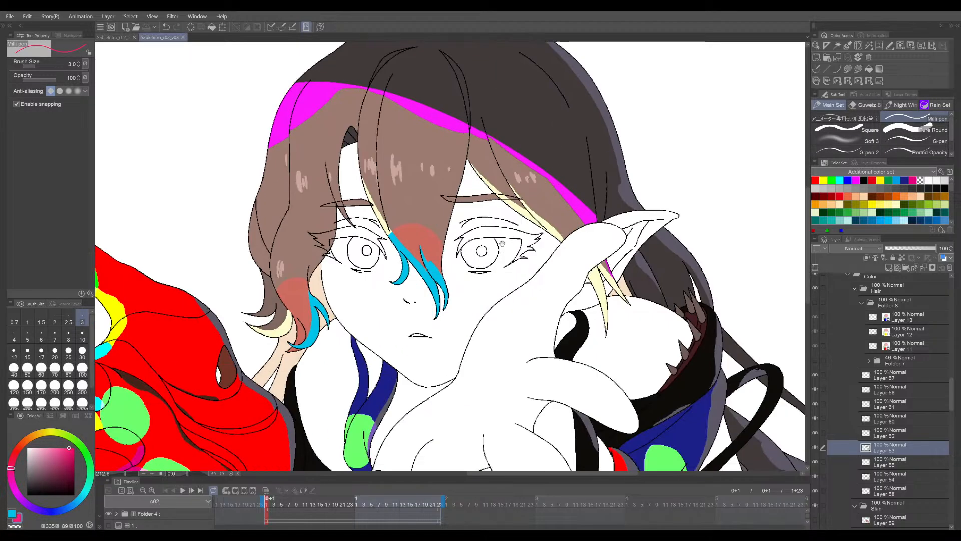
scroll(521, 250, down, 4)
drag(535, 324, 537, 289)
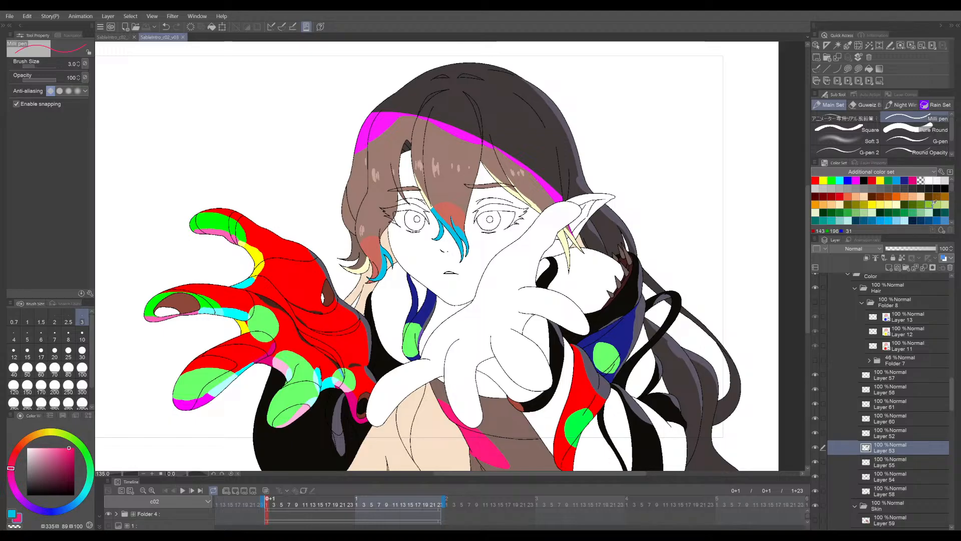
click(933, 202)
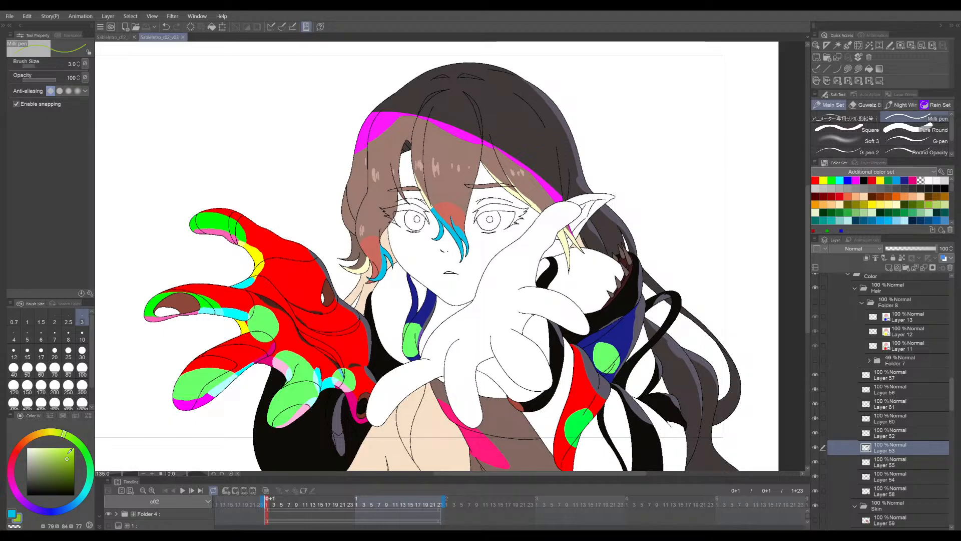
drag(525, 301, 520, 253)
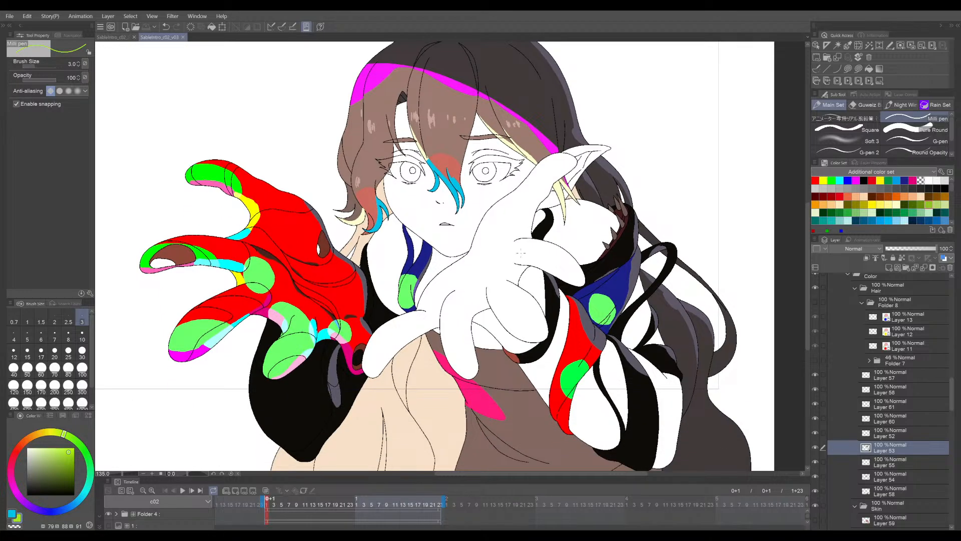
Examine the green, cyan, yellow and pink marker regions on the red hand against the rest of the figure.
drag(310, 291, 496, 324)
scroll(443, 363, up, 4)
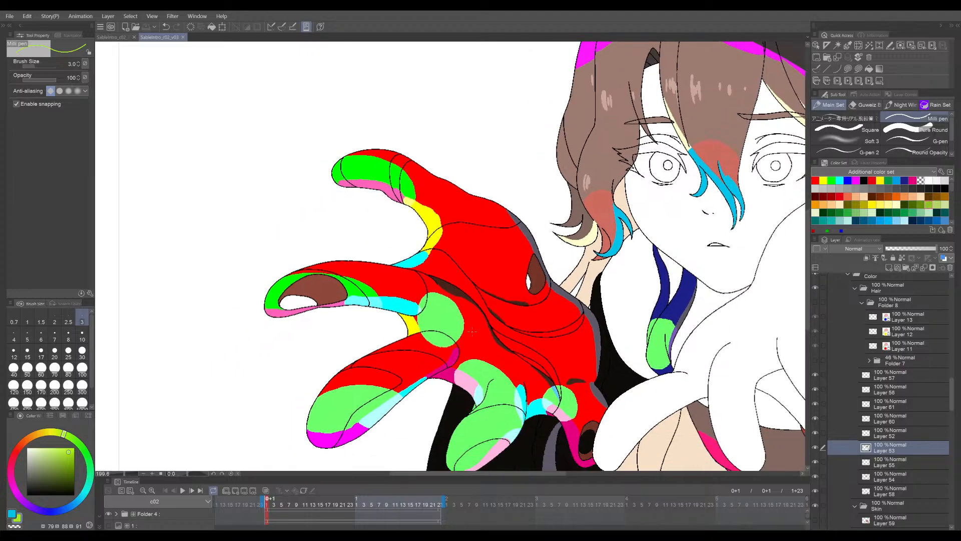
scroll(456, 330, up, 4)
scroll(455, 329, up, 6)
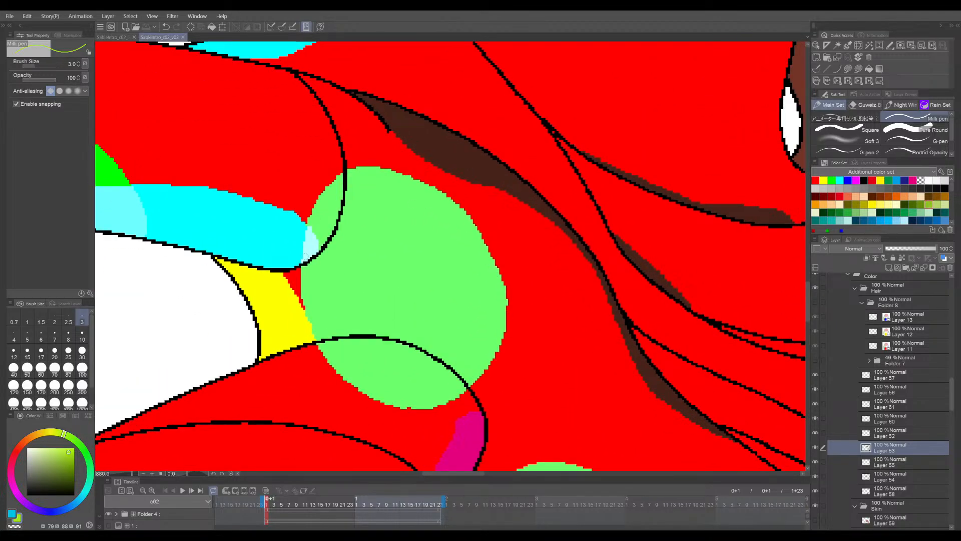
scroll(454, 252, down, 10)
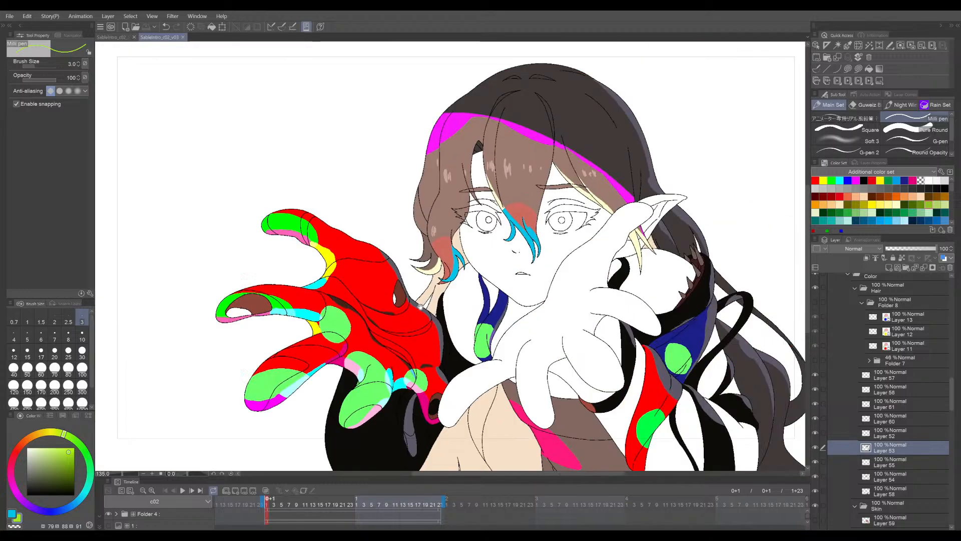
drag(451, 283, 457, 280)
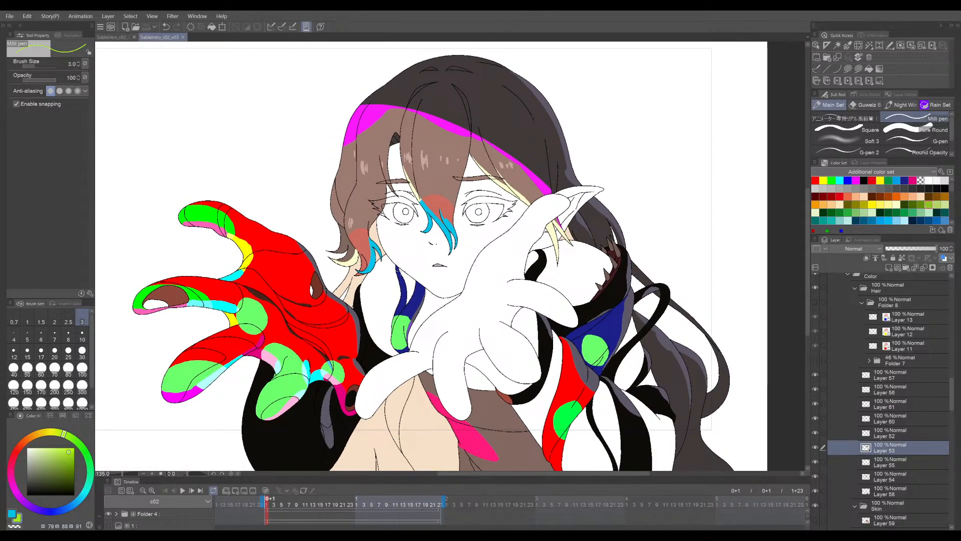
scroll(425, 255, up, 2)
drag(445, 200, 461, 179)
scroll(473, 200, up, 2)
scroll(485, 212, down, 2)
drag(479, 282, 537, 263)
scroll(414, 254, down, 1)
drag(415, 254, 427, 273)
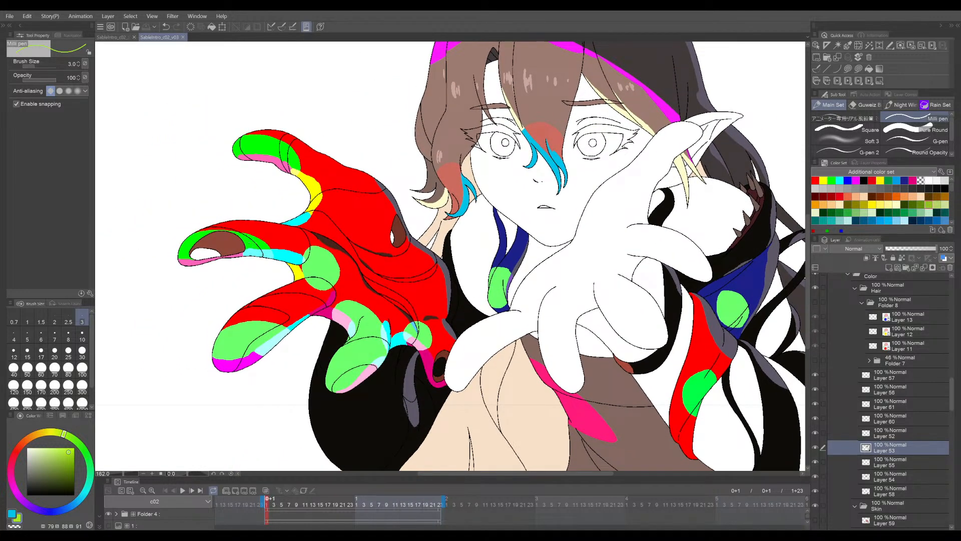
Try quick Milli pen strokes over the middle finger's tip and the red strap, and undo them.
mouse_move(193, 235)
mouse_down()
mouse_move(235, 197)
mouse_move(215, 276)
mouse_up()
key(ctrl+z)
drag(684, 391, 668, 443)
key(ctrl+z)
Save the document.
drag(592, 340, 562, 335)
key(ctrl+s)
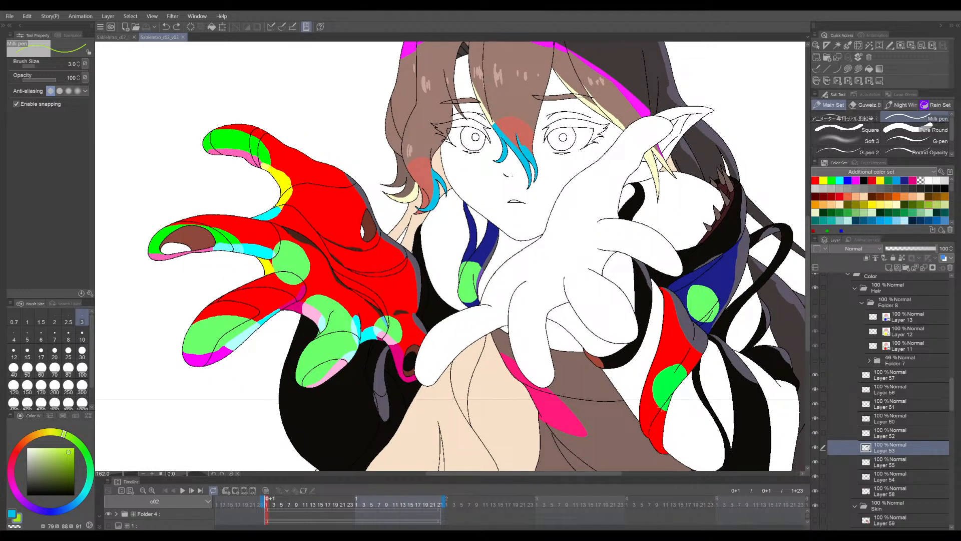
Try a yellow-green stroke across the green spot on the red strap and undo it.
drag(695, 388, 636, 340)
scroll(636, 341, up, 7)
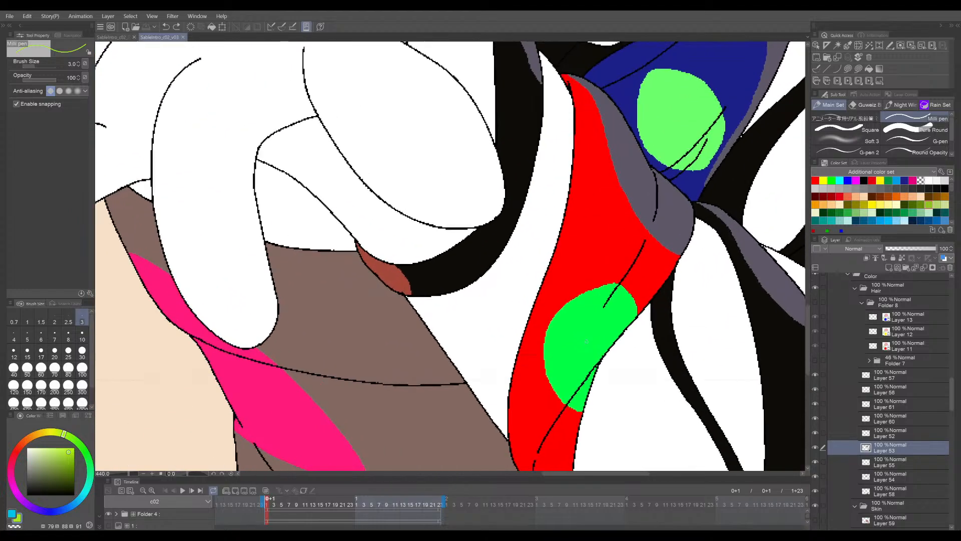
mouse_move(616, 301)
mouse_down()
mouse_move(562, 340)
mouse_move(605, 368)
mouse_move(534, 383)
mouse_up()
key(ctrl+z)
Try short yellow-green strokes in the brown opening of the red hand's middle finger and undo them.
scroll(535, 383, down, 5)
drag(457, 355, 597, 373)
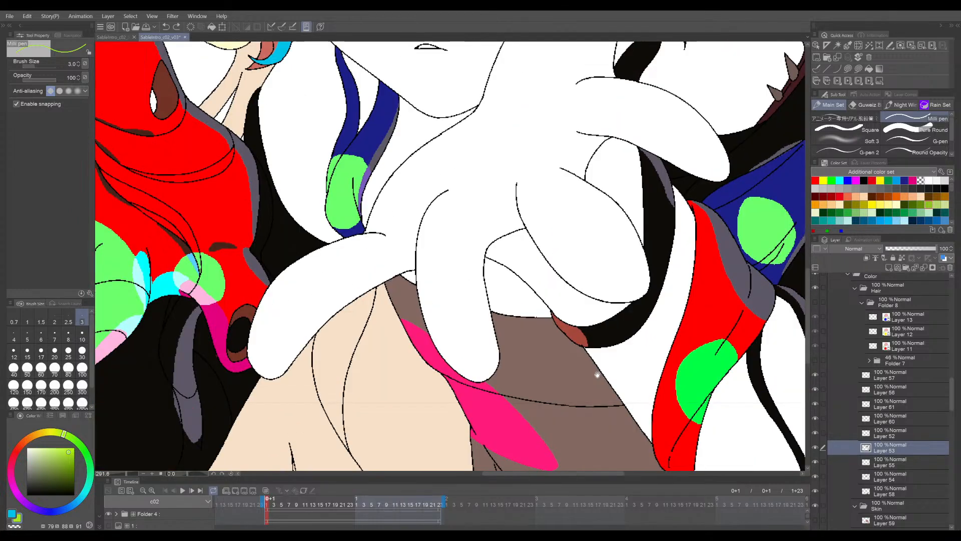
scroll(596, 373, down, 4)
drag(410, 300, 526, 295)
drag(299, 237, 519, 302)
scroll(501, 295, up, 6)
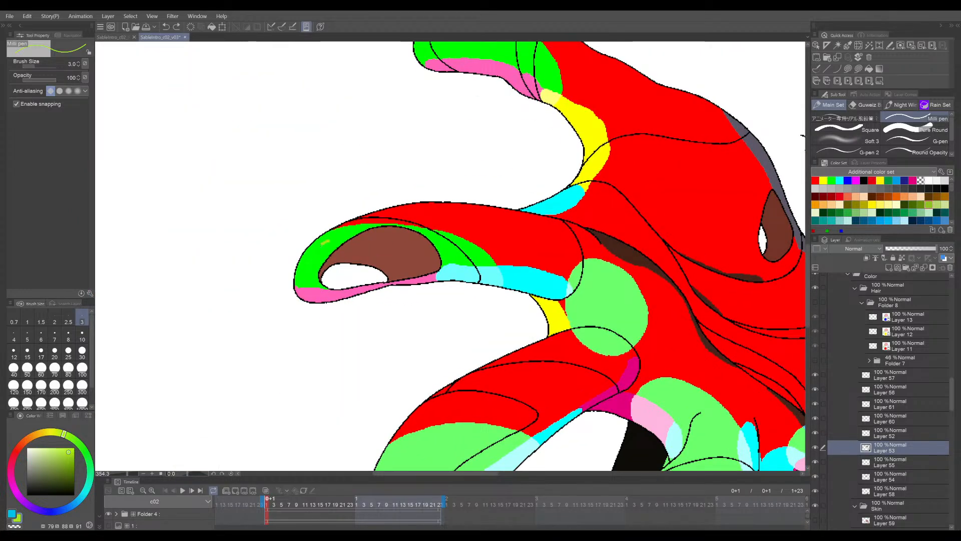
drag(384, 266, 334, 314)
scroll(359, 293, up, 2)
drag(330, 273, 314, 297)
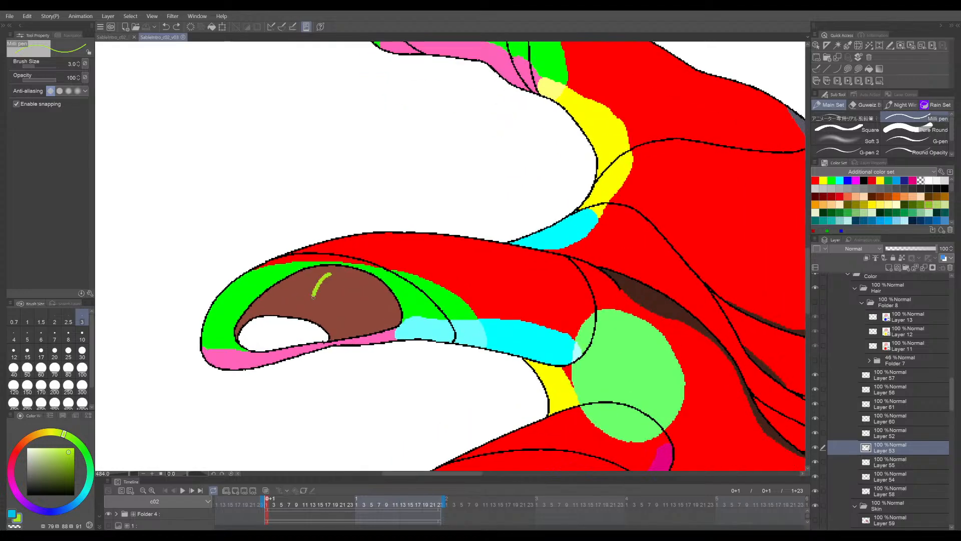
drag(346, 331, 355, 324)
key(ctrl+z)
Try another pen stroke on the coloured hand and undo it, returning to the finger with the brown opening.
mouse_move(743, 329)
mouse_down()
mouse_move(545, 333)
mouse_move(427, 349)
mouse_up()
scroll(543, 280, up, 3)
mouse_move(548, 284)
mouse_down()
mouse_move(542, 259)
mouse_move(534, 312)
mouse_move(730, 279)
mouse_up()
scroll(533, 313, down, 3)
key(ctrl+z)
drag(411, 329, 633, 346)
scroll(480, 291, up, 3)
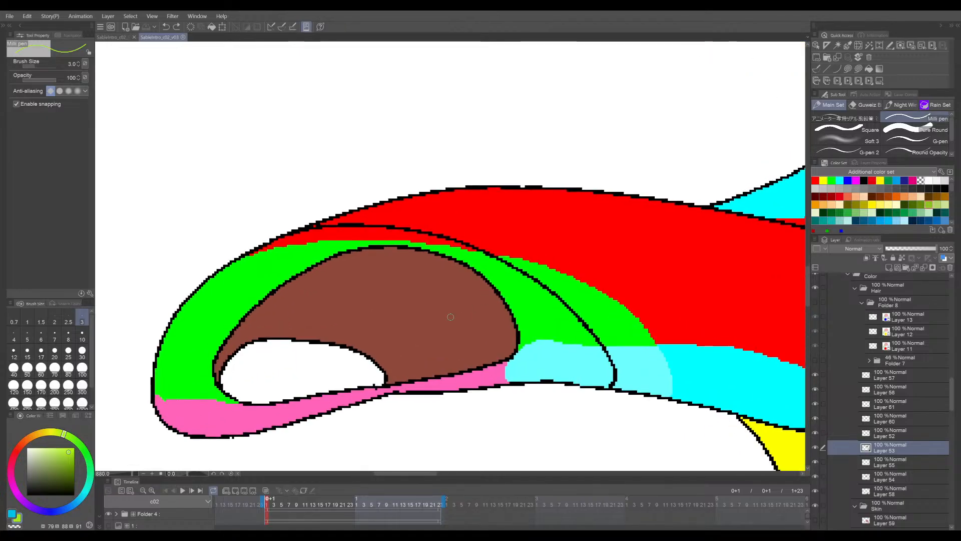
Look over the marker colour regions on the red hand's fingers, the sleeves and the face.
scroll(527, 292, down, 3)
drag(730, 285, 391, 293)
scroll(521, 306, down, 2)
drag(631, 292, 583, 296)
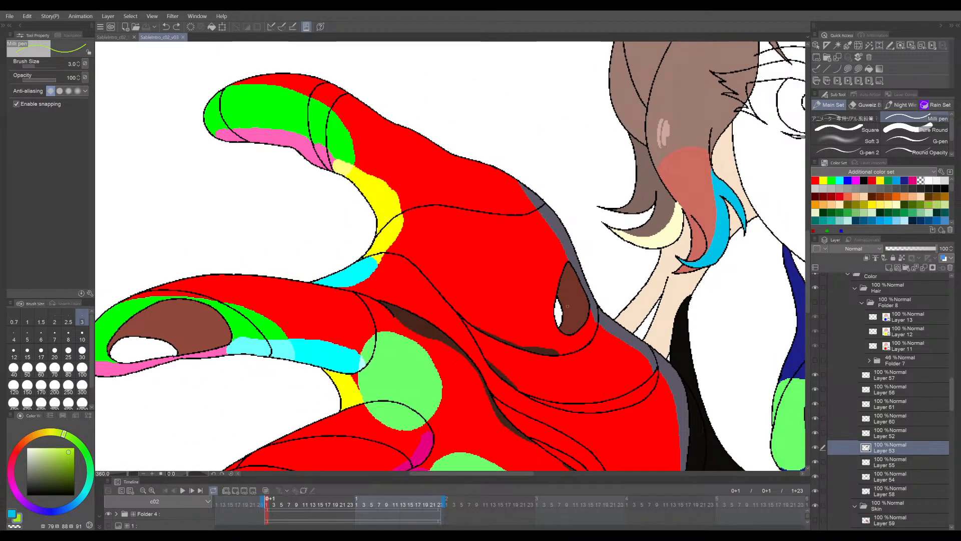
scroll(586, 288, down, 3)
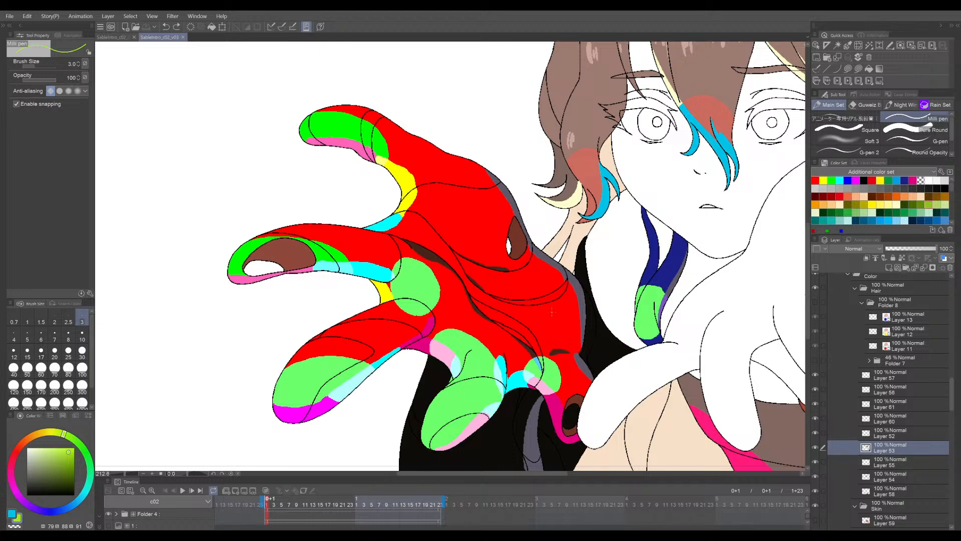
drag(551, 311, 476, 295)
scroll(382, 265, down, 1)
drag(371, 268, 292, 271)
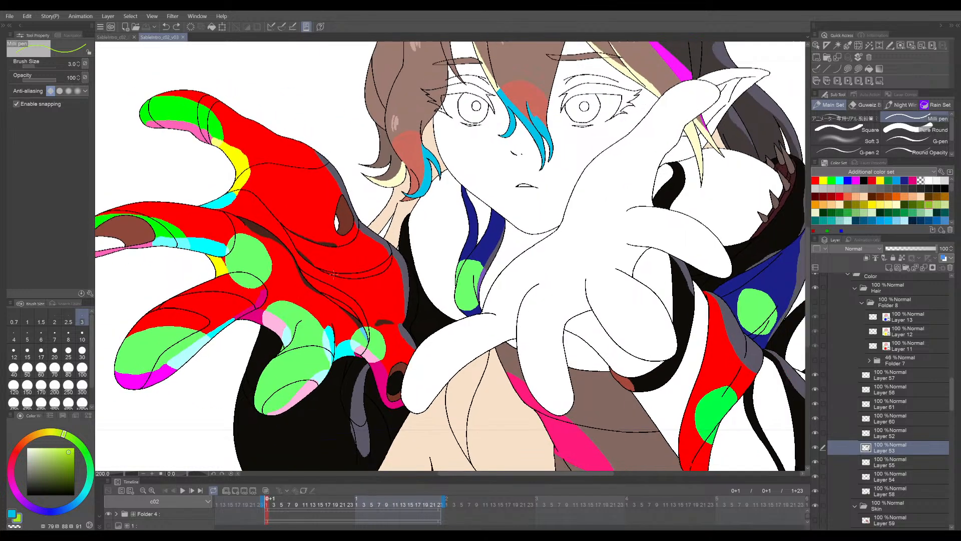
drag(378, 251, 298, 300)
drag(414, 197, 424, 445)
Draw a thin yellow-green curve at brush size 1.5 across the dark hair, arching above the magenta band down to the pointed ear.
scroll(467, 378, up, 3)
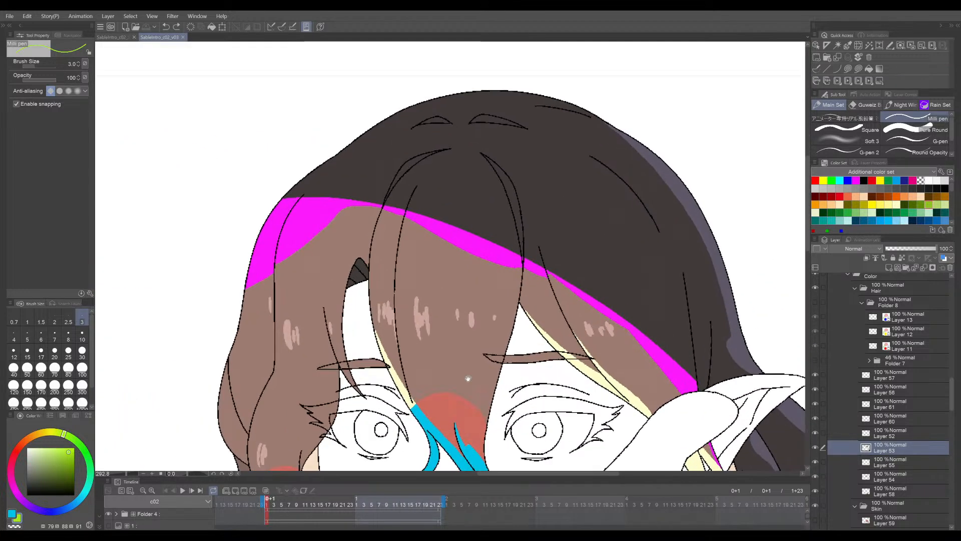
drag(468, 378, 395, 336)
scroll(638, 346, up, 1)
scroll(639, 346, up, 1)
drag(638, 347, 181, 121)
key(u)
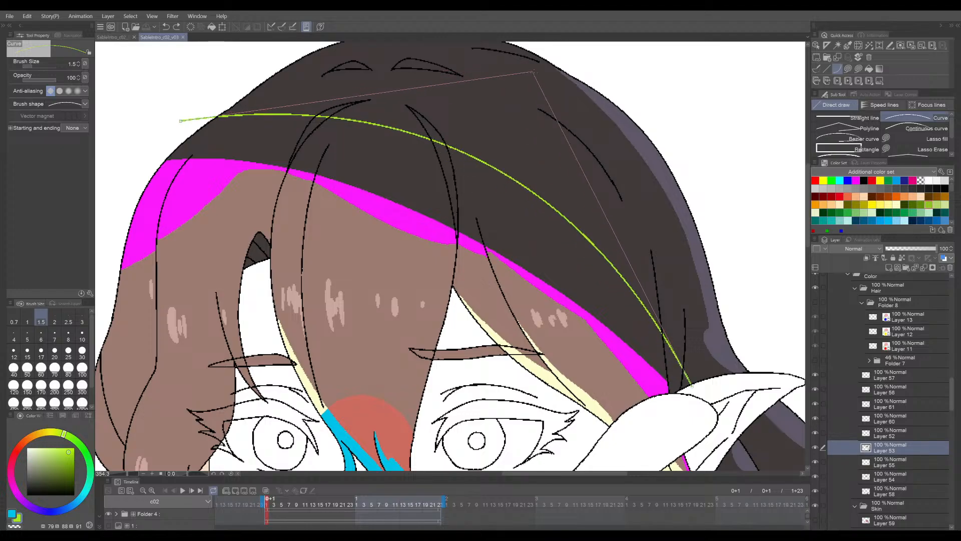
click(572, 77)
Fill the dark hair sections between the new curve and the magenta band with yellow-green.
drag(347, 198, 393, 215)
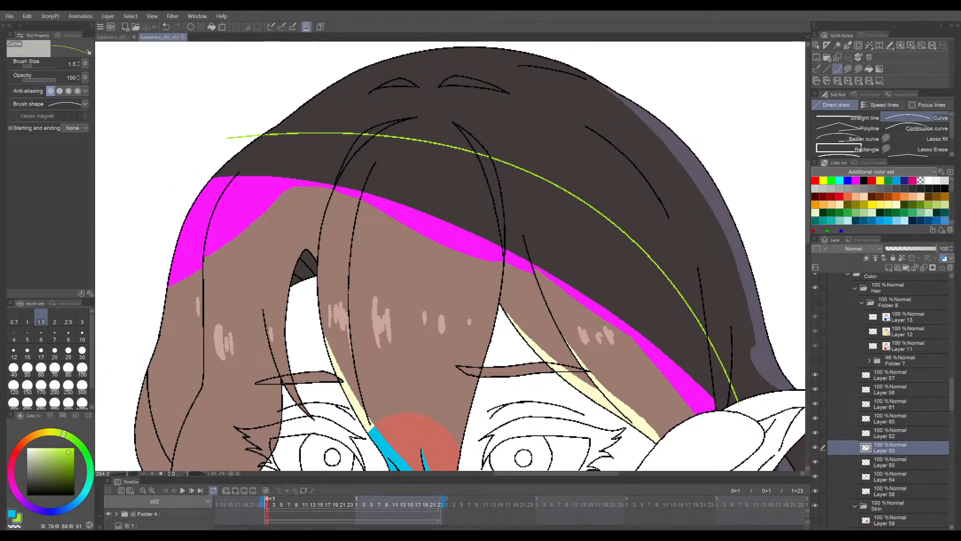
drag(304, 197, 345, 220)
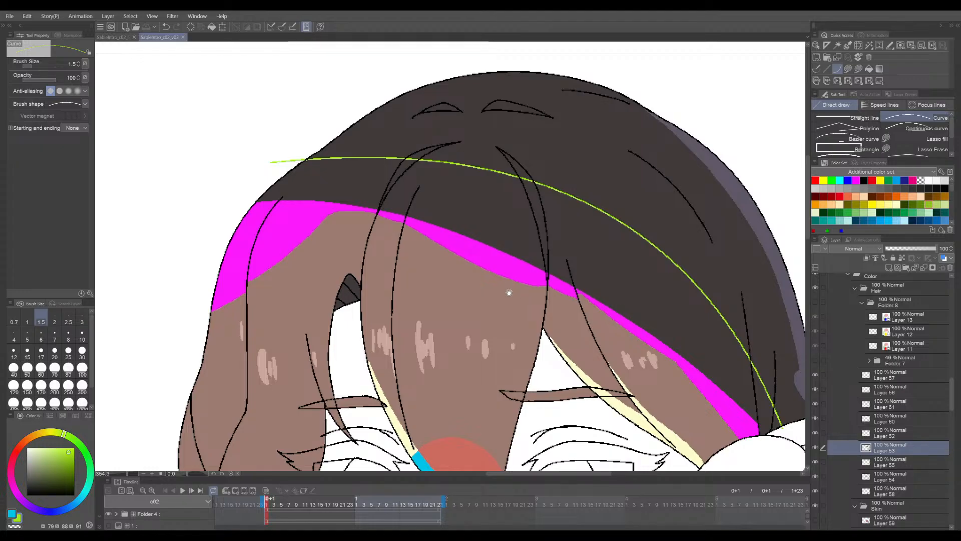
drag(509, 292, 419, 272)
key(g)
click(205, 154)
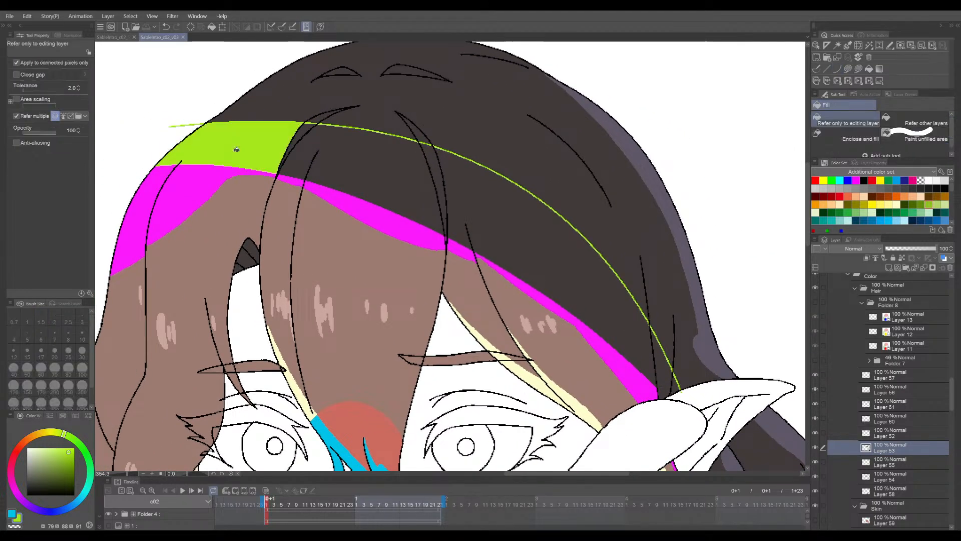
click(323, 174)
scroll(300, 149, up, 1)
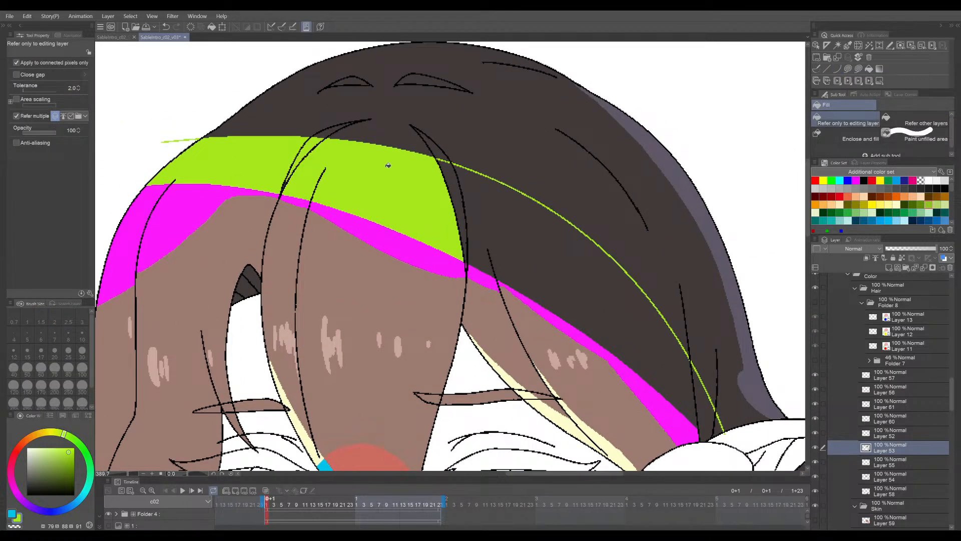
click(456, 179)
click(496, 200)
scroll(589, 369, up, 7)
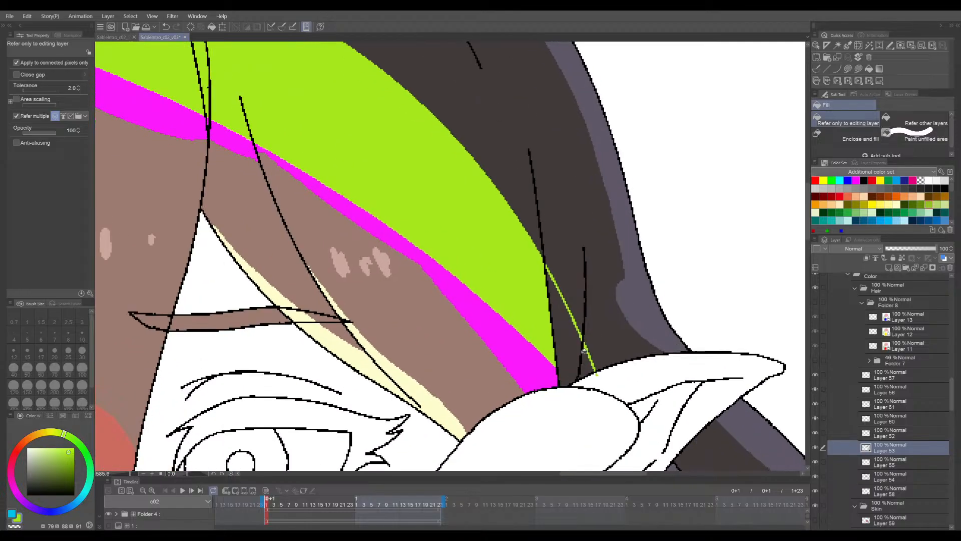
click(589, 369)
scroll(589, 370, up, 2)
scroll(566, 356, down, 2)
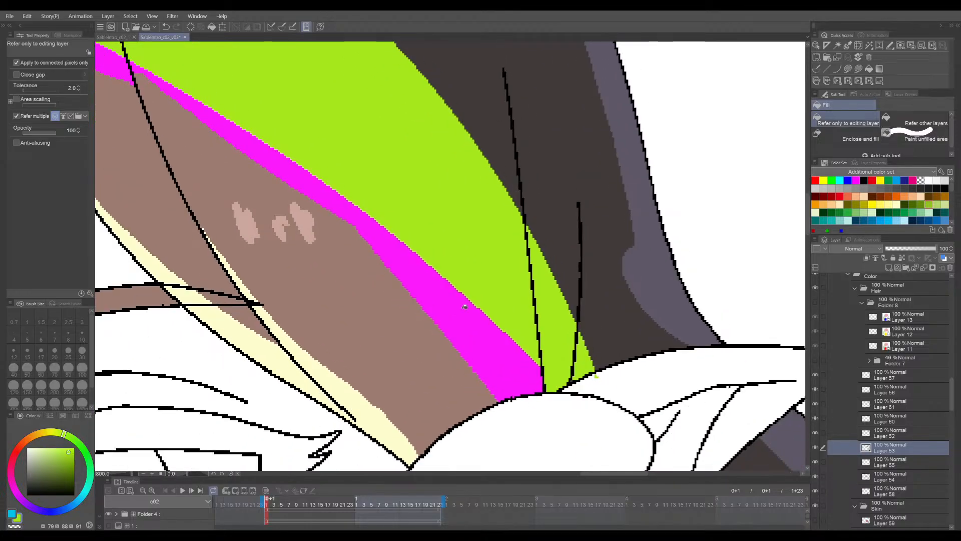
Check the narrow strand tips along the yellow-green band and fill the leftover dark gap between the strand lines.
drag(98, 64, 500, 348)
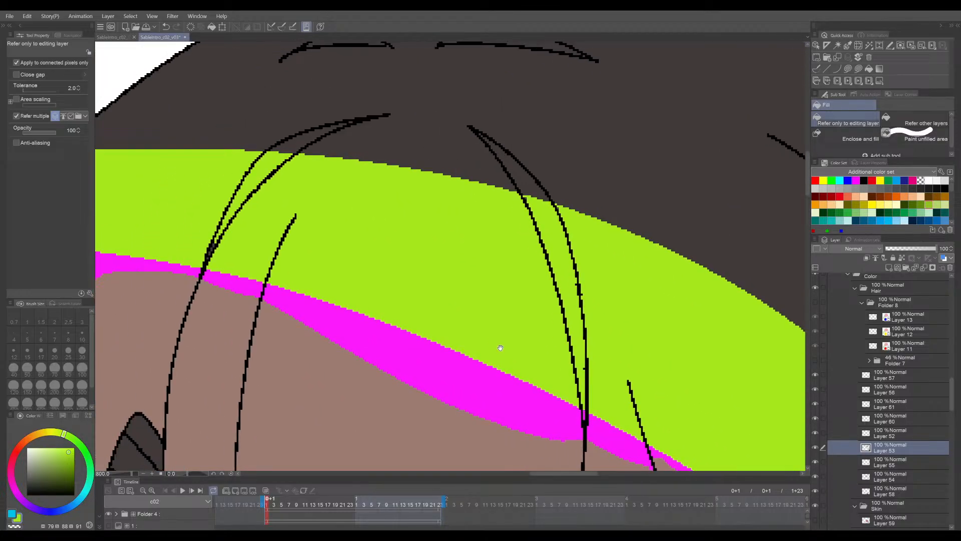
scroll(502, 349, down, 4)
scroll(377, 325, up, 7)
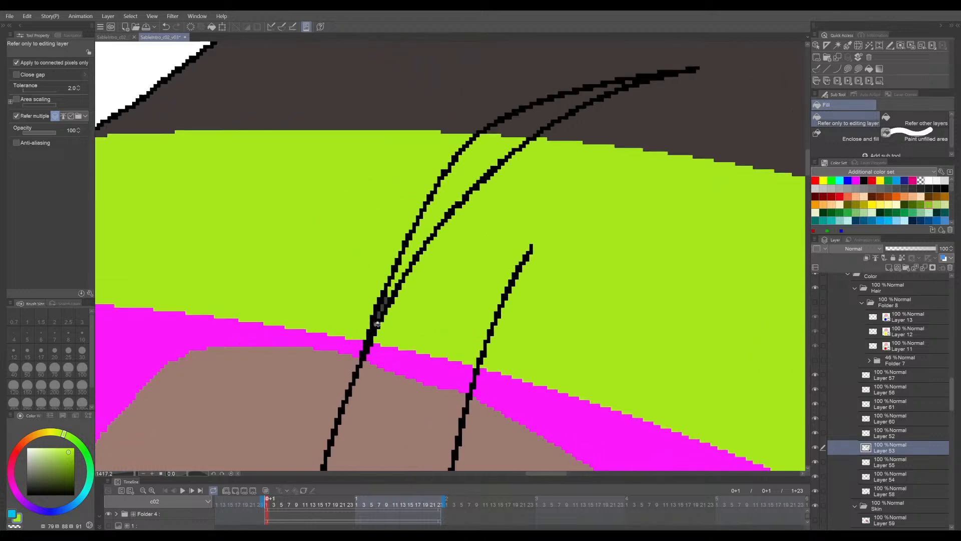
scroll(376, 324, down, 1)
scroll(549, 314, down, 2)
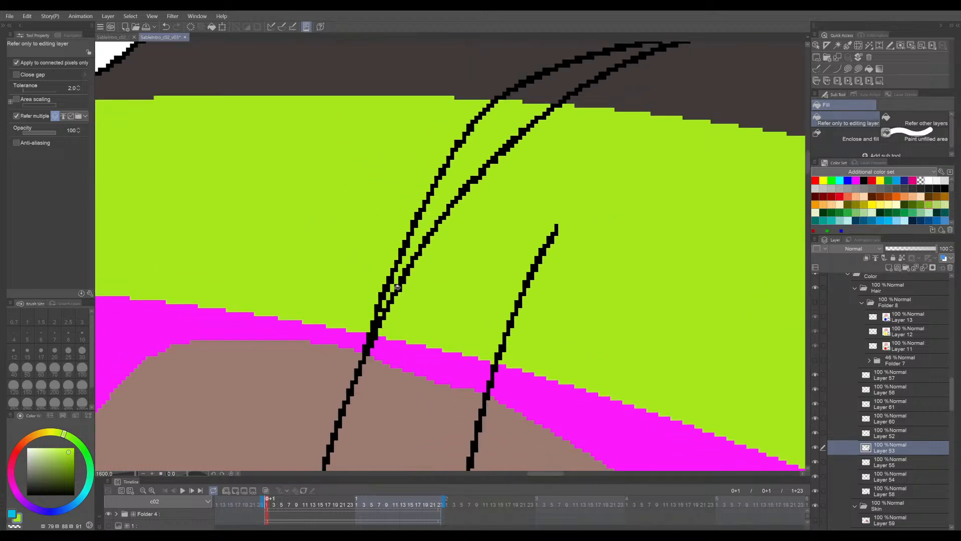
scroll(474, 294, down, 5)
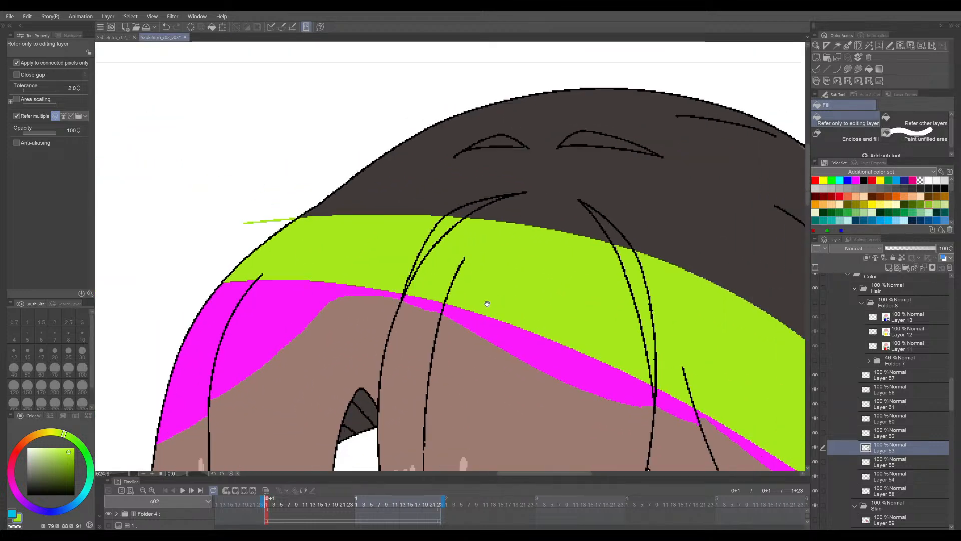
scroll(461, 300, down, 1)
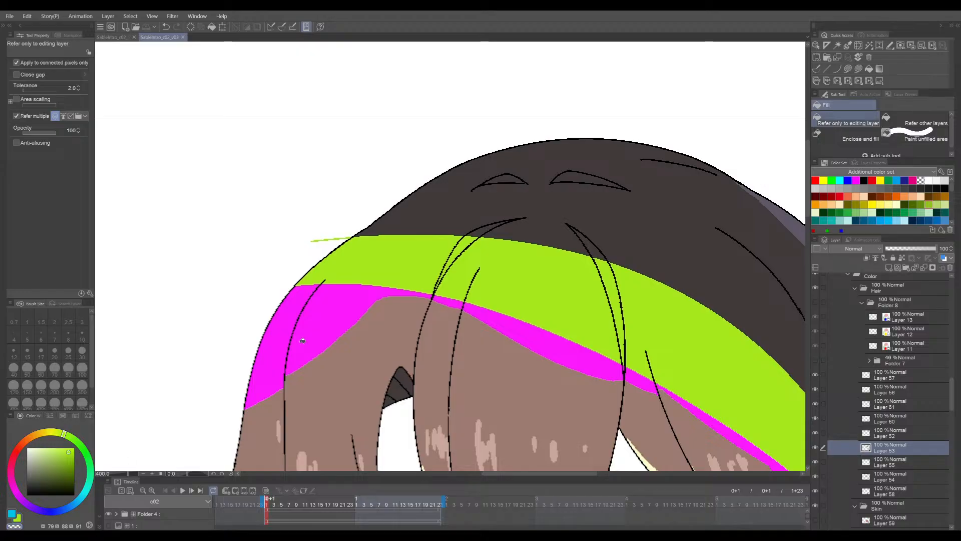
Hide and reshow Layer 53, and clear the curve's overshoot outside the hair outline with the transparent colour.
scroll(330, 249, up, 2)
click(814, 447)
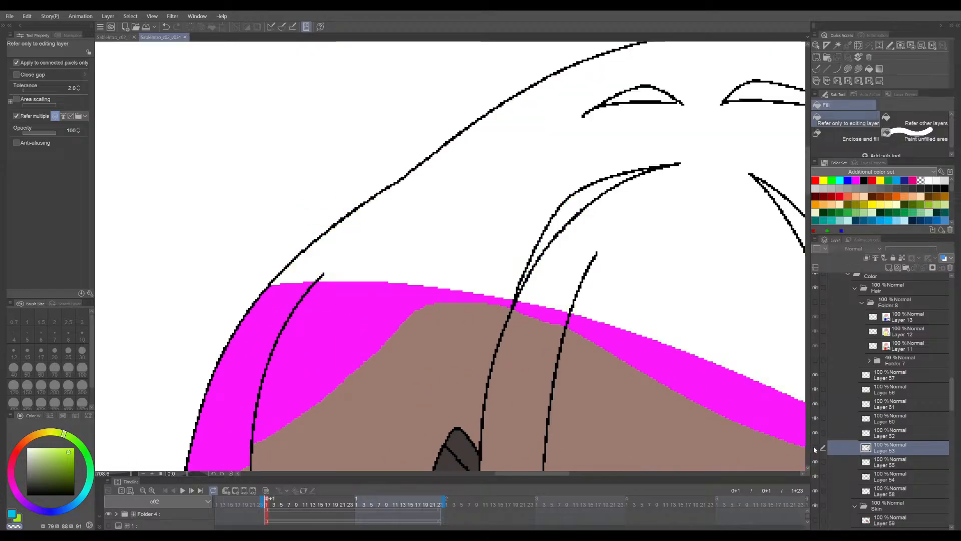
click(814, 447)
scroll(349, 199, up, 1)
click(349, 199)
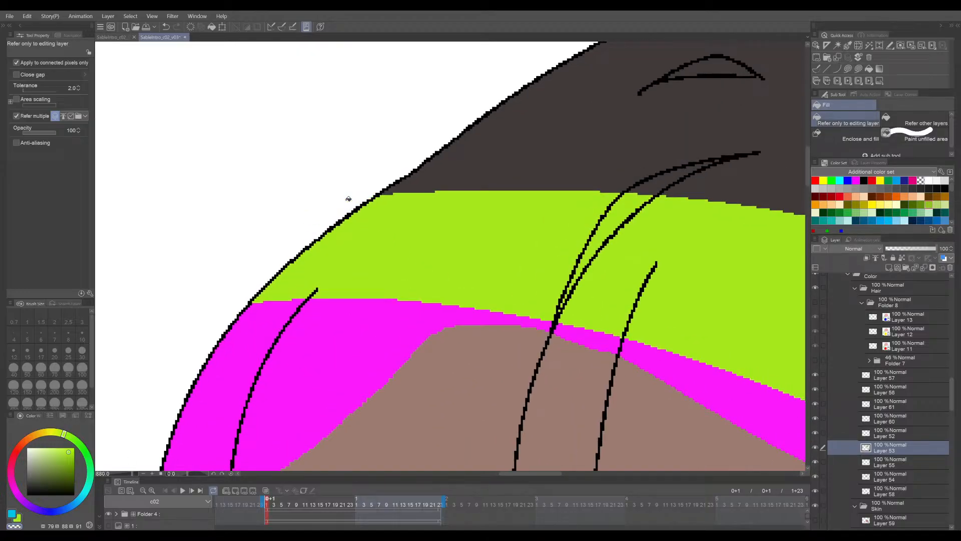
Look over the yellow-green hair band from the crown down to the pointed ear.
scroll(385, 215, down, 8)
drag(790, 396, 479, 262)
scroll(480, 263, up, 3)
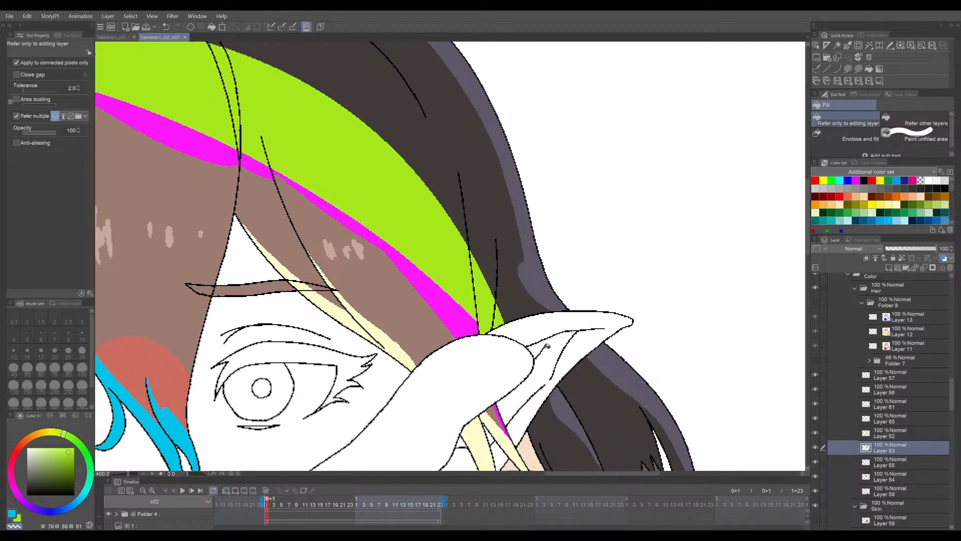
scroll(498, 316, down, 10)
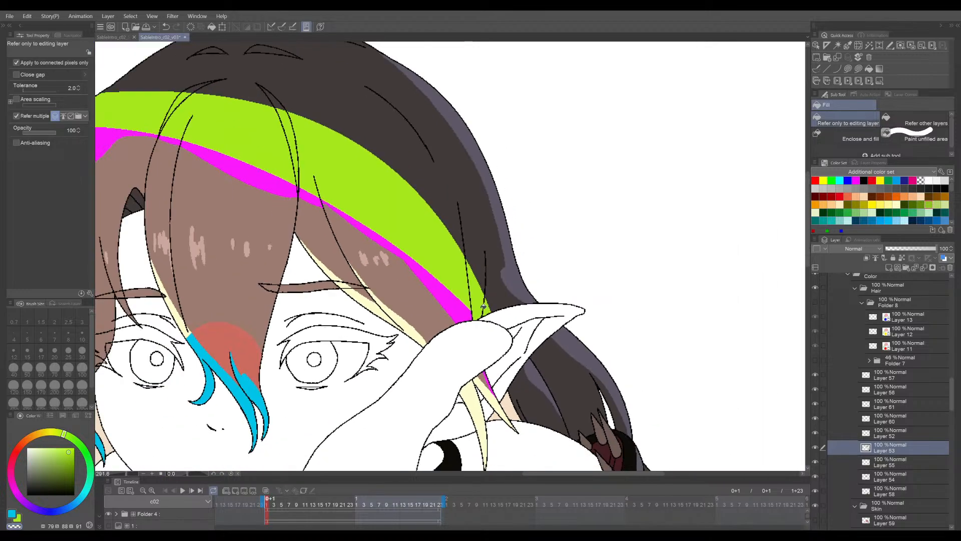
drag(462, 315, 466, 246)
drag(421, 219, 437, 297)
scroll(427, 251, up, 1)
scroll(463, 293, up, 1)
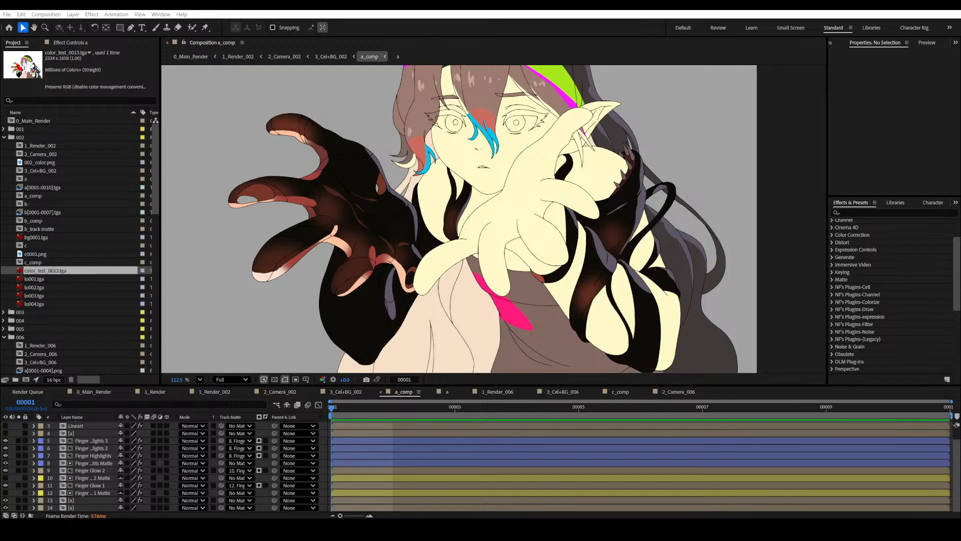
Examine the glowing dark hand and the unprocessed hair colours in the a_comp composite.
click(457, 23)
drag(523, 254, 556, 282)
scroll(554, 269, down, 2)
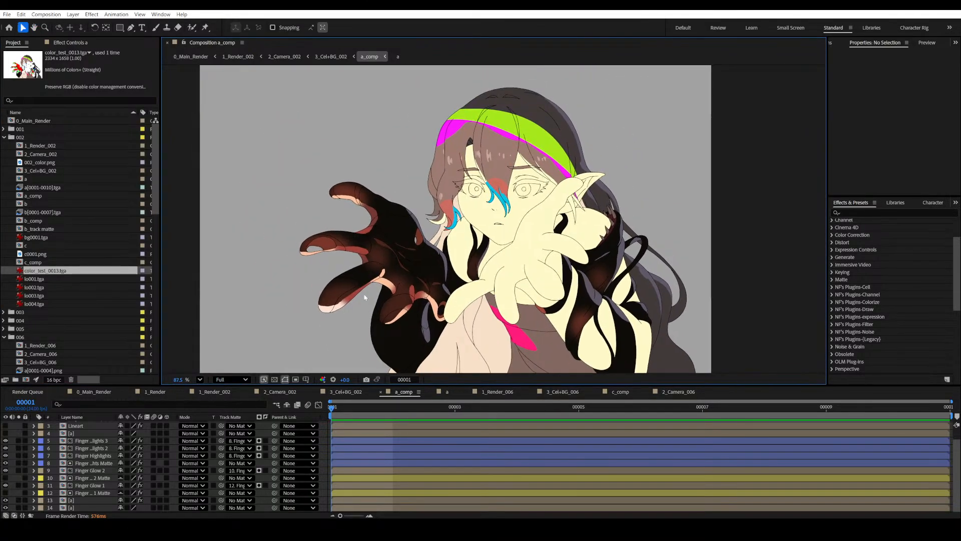
scroll(390, 283, up, 4)
drag(390, 281, 425, 221)
scroll(488, 246, down, 3)
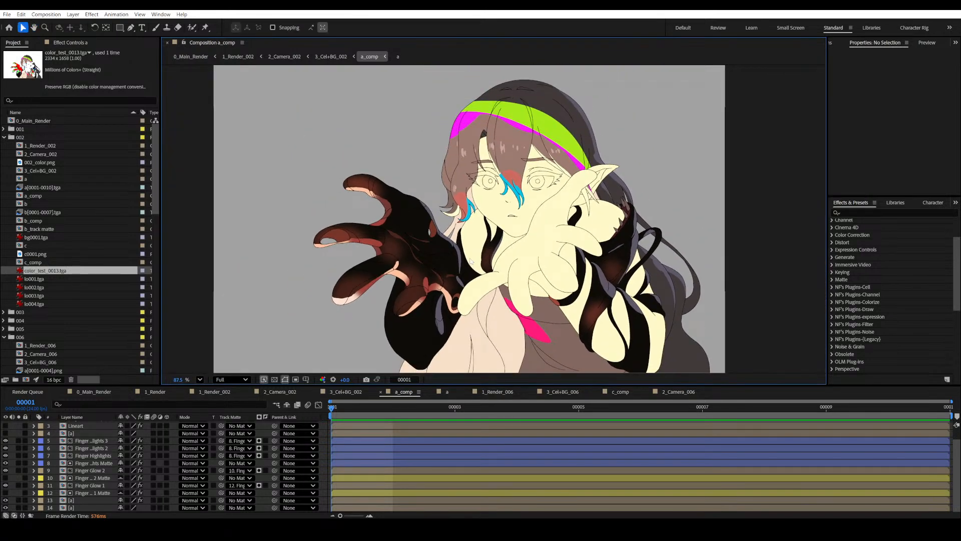
drag(496, 274, 484, 269)
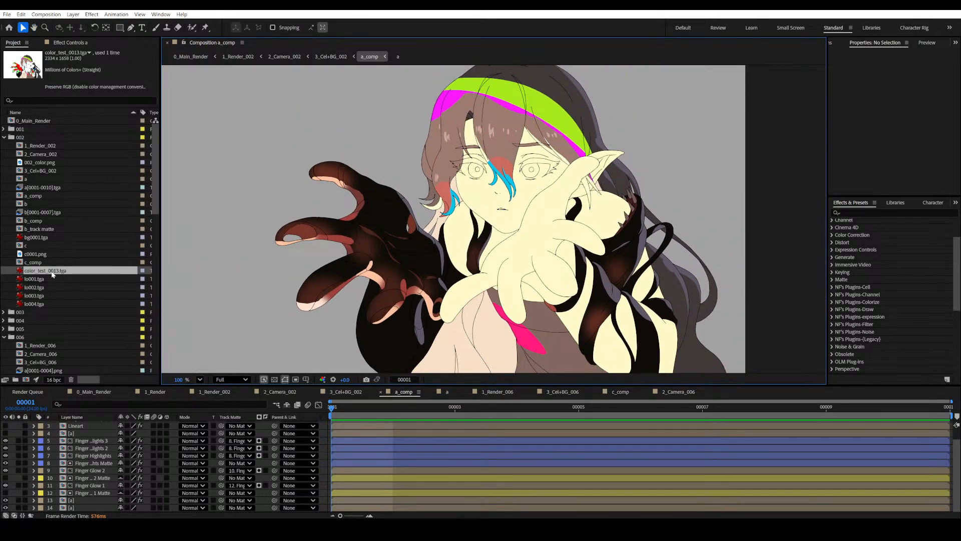
Solo layer 14 and examine its flat marker colours on the hand, hair and face.
click(18, 508)
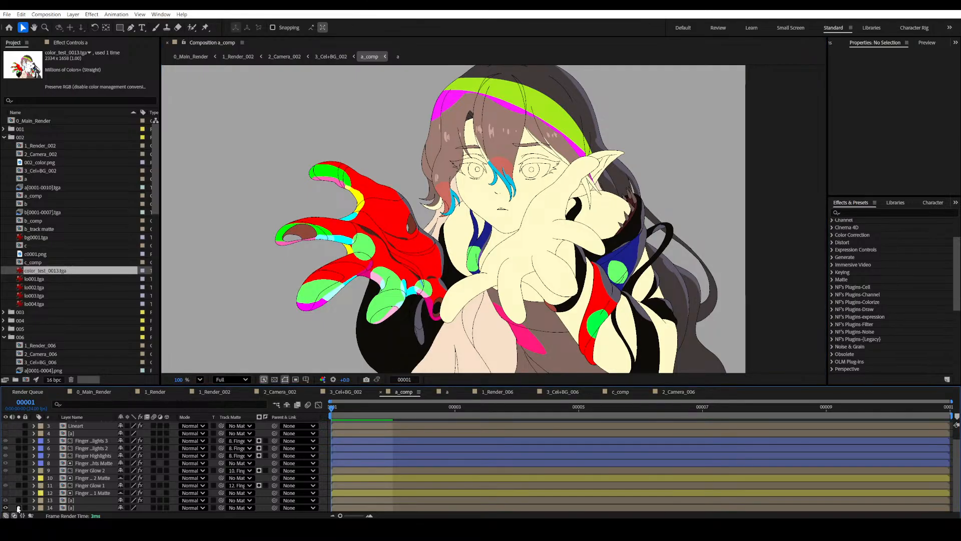
drag(461, 268, 435, 265)
key(ctrl+s)
key(space)
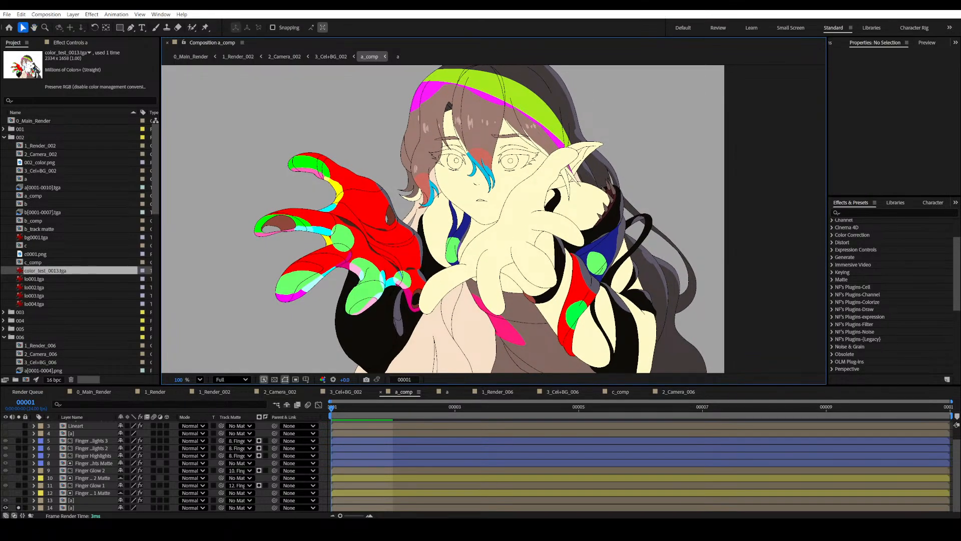
scroll(501, 215, up, 4)
key(space)
drag(508, 211, 569, 298)
scroll(569, 299, up, 5)
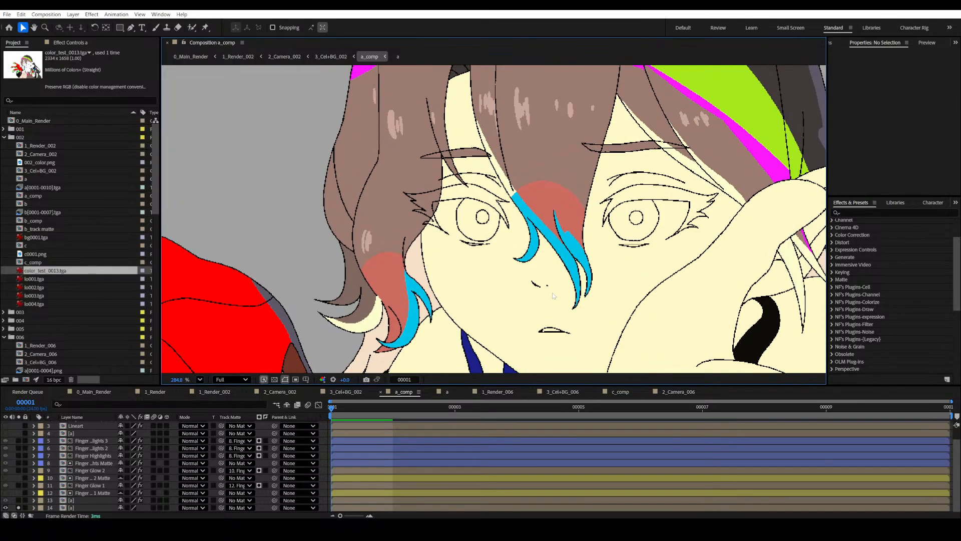
scroll(475, 286, down, 4)
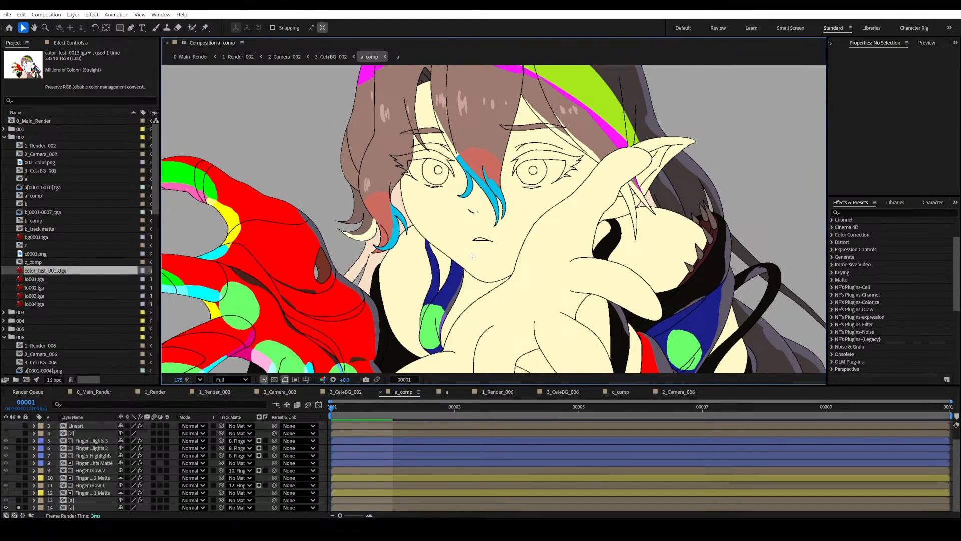
key(slash)
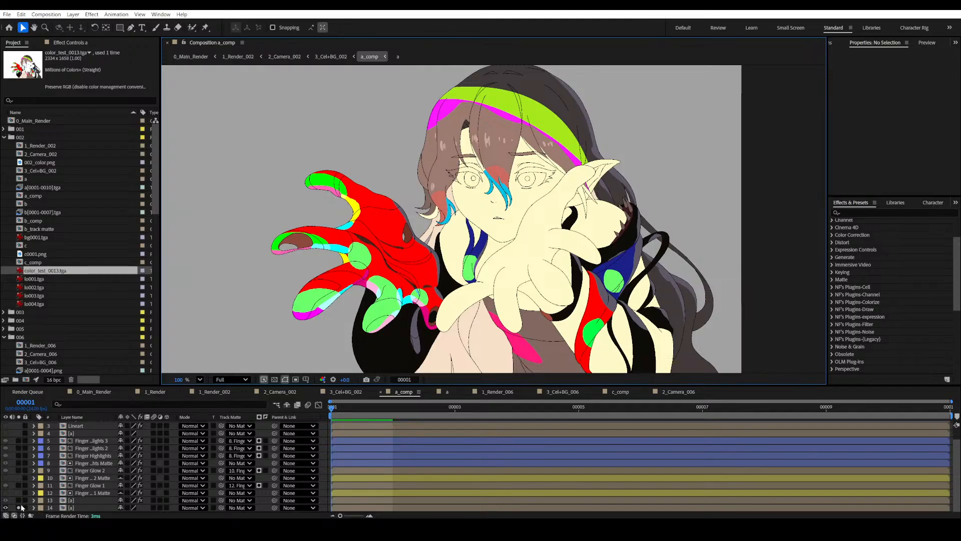
Switch the solo of layer 14 off and on again, and select the layer to inspect its hair colours.
click(19, 507)
click(18, 507)
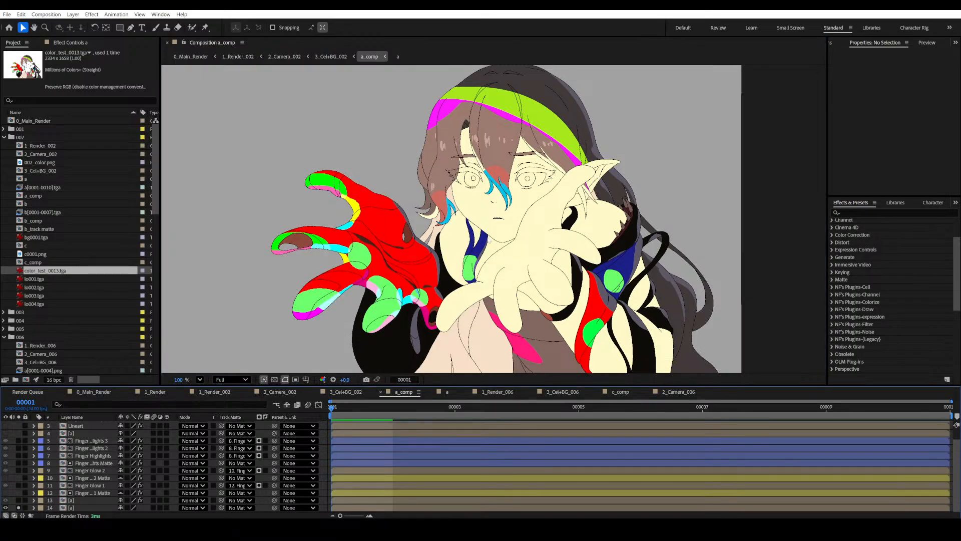
click(76, 507)
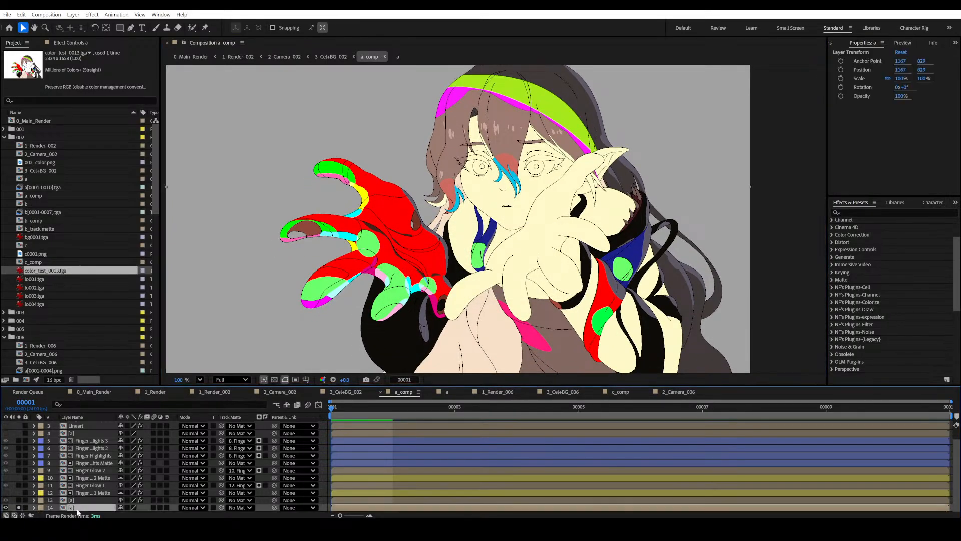
scroll(482, 237, up, 3)
drag(482, 237, 457, 284)
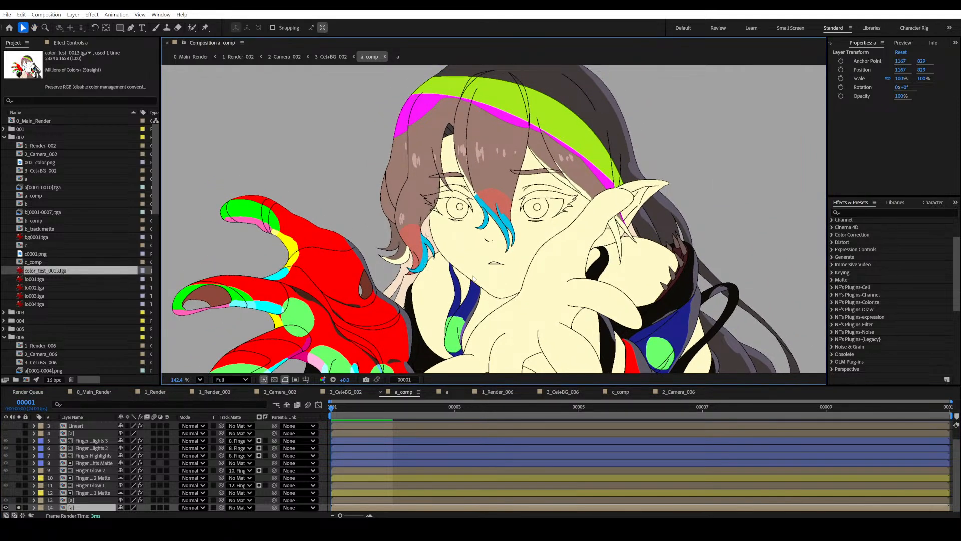
Turn off the solo on layer 14 and view the full composite around the head and hair.
click(19, 507)
key(ctrl+s)
scroll(524, 261, up, 1)
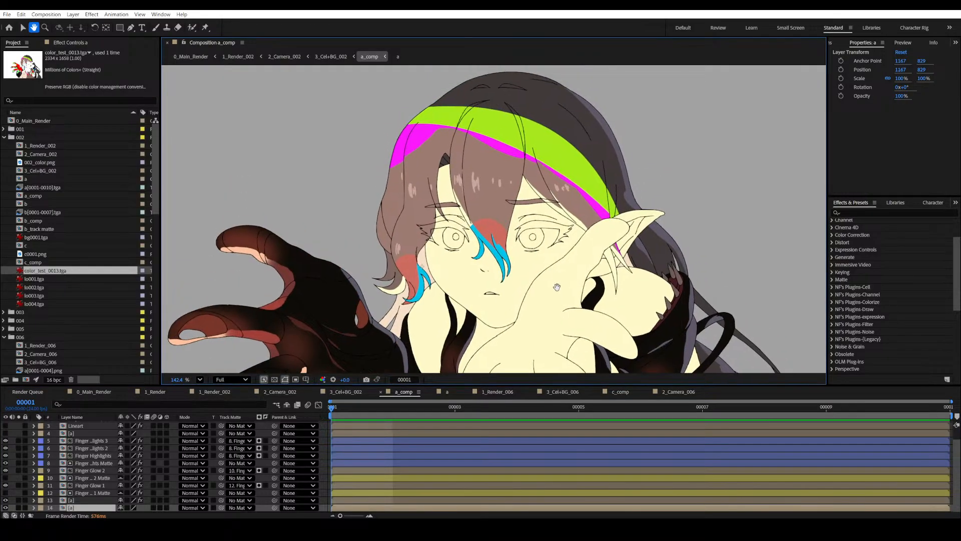
drag(520, 260, 508, 301)
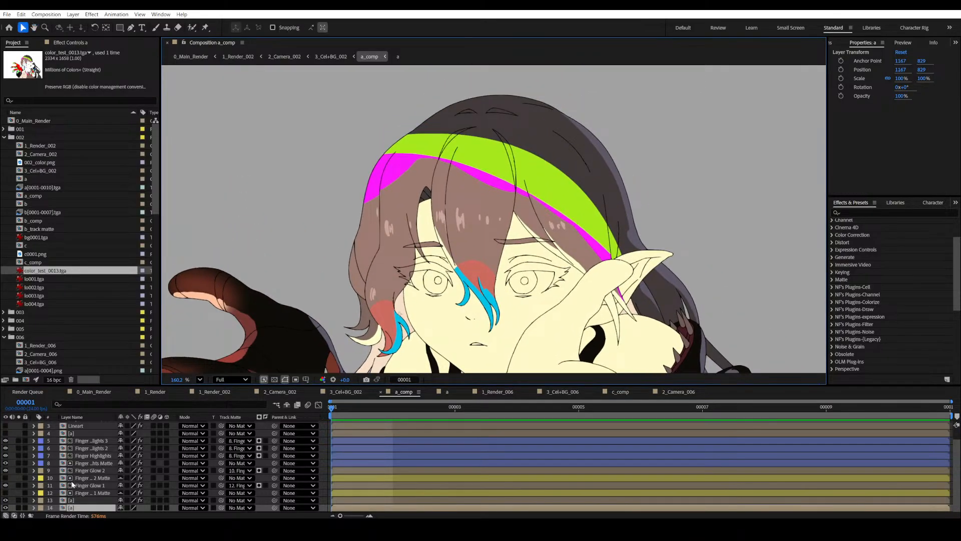
Switch the visibility of layer 4 on and off, view the whole figure, and save the project.
scroll(74, 451, up, 2)
click(74, 447)
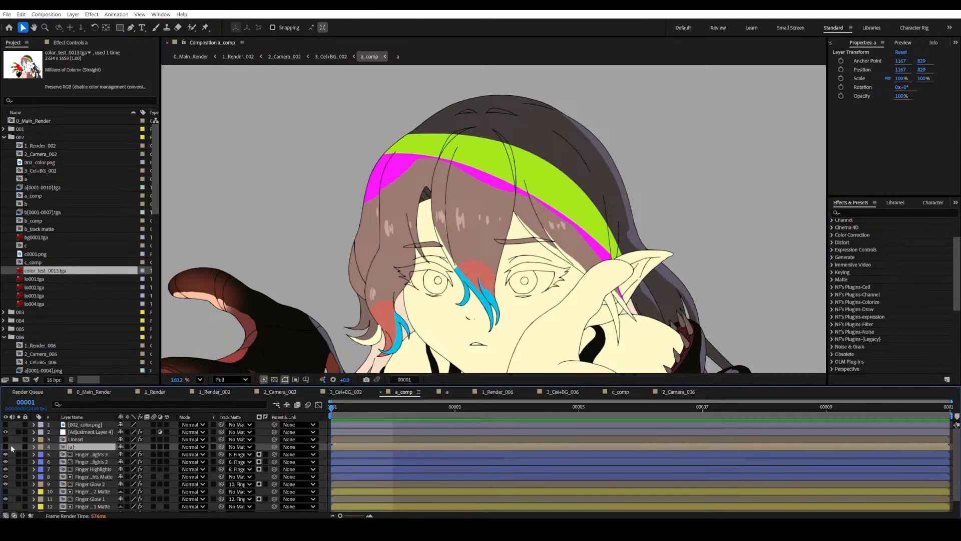
click(5, 446)
click(5, 446)
scroll(492, 217, down, 7)
drag(492, 216, 483, 188)
key(ctrl+s)
scroll(75, 501, down, 2)
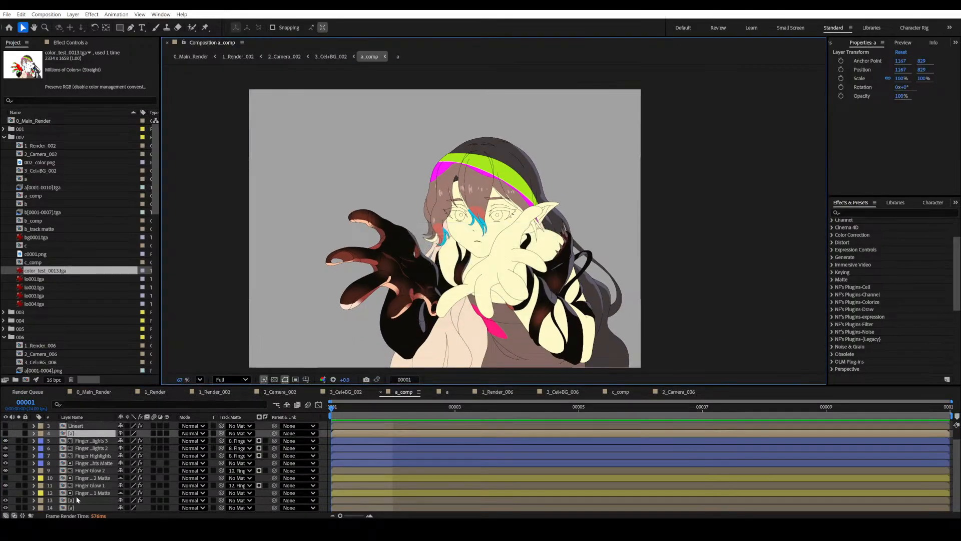
Place the flat marker-colour layer 14 directly below the Lineart layer and solo it.
click(78, 508)
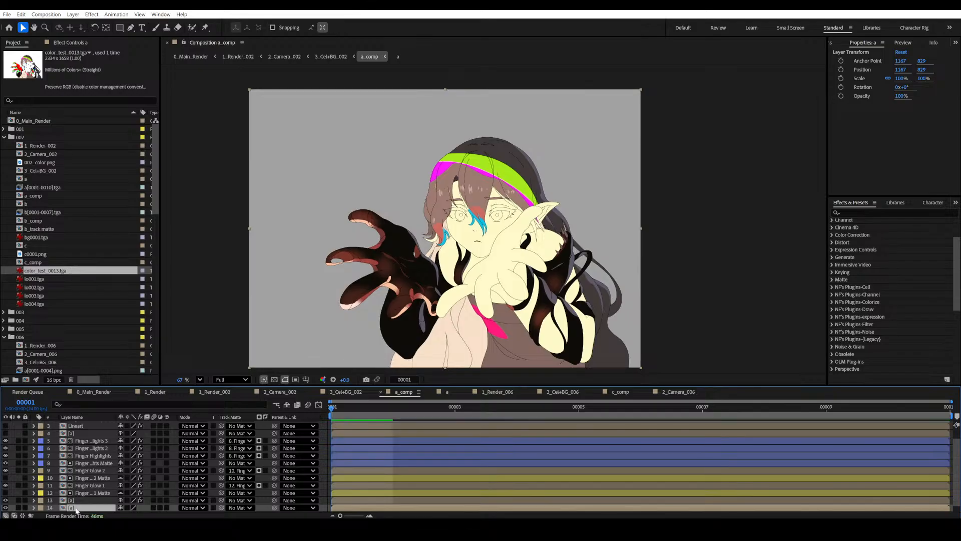
drag(78, 507, 78, 444)
scroll(466, 277, up, 3)
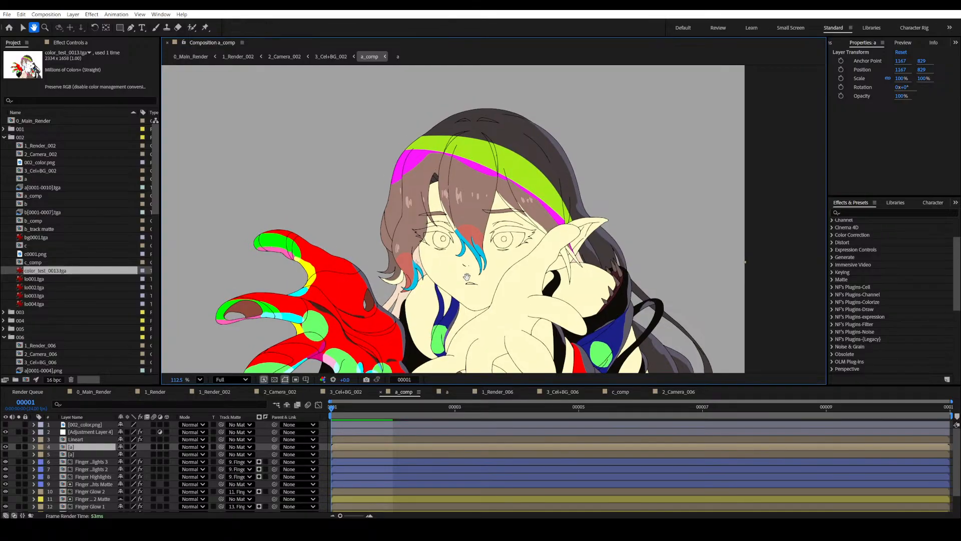
key(v)
click(18, 446)
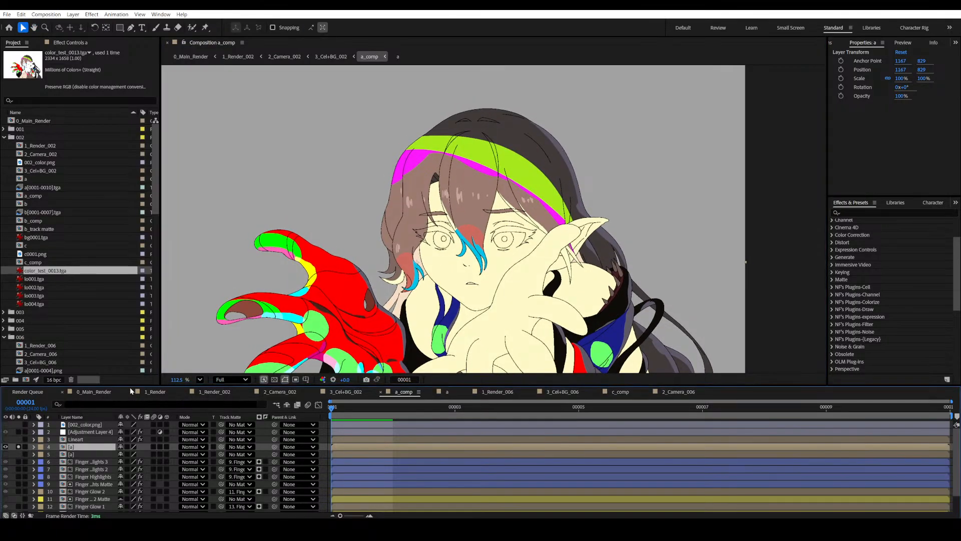
Examine the flat marker colours of the hair band, fringe and hair tips on the soloed layer.
scroll(463, 270, up, 3)
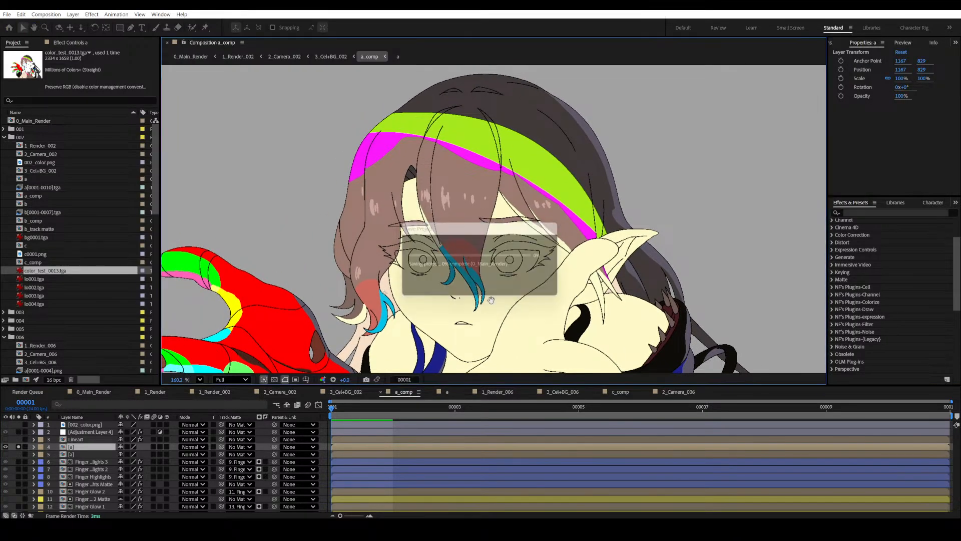
mouse_move(484, 291)
mouse_down()
mouse_move(479, 282)
mouse_move(484, 305)
mouse_up()
drag(452, 225, 469, 244)
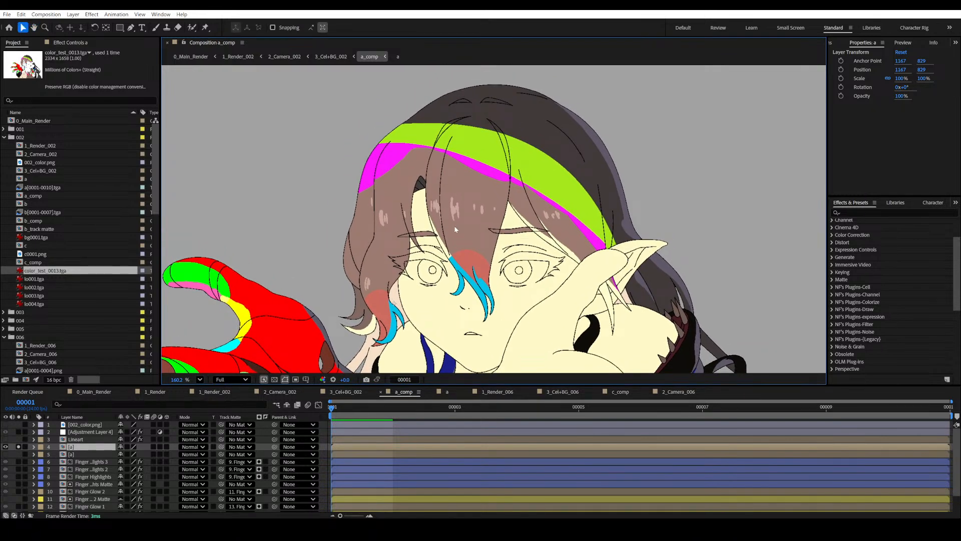
drag(488, 236, 463, 221)
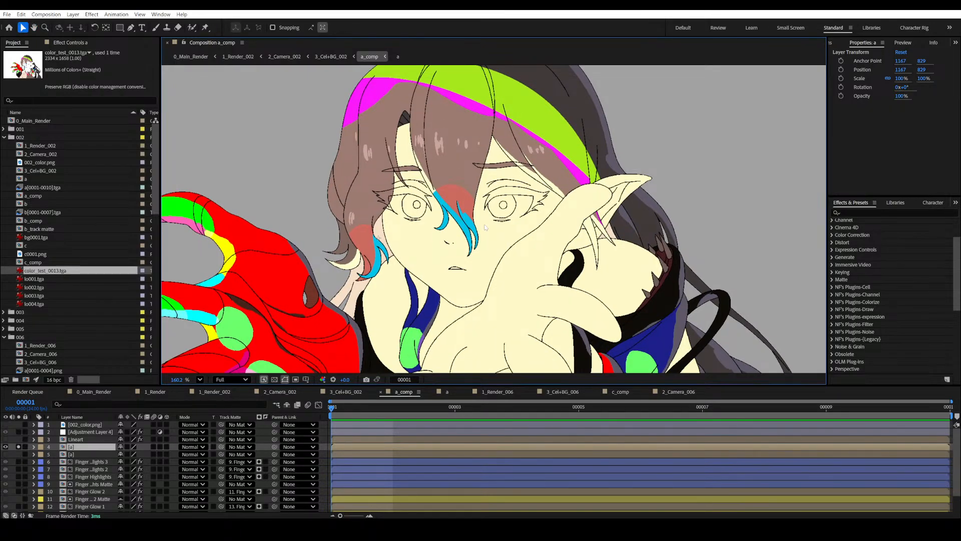
scroll(484, 228, down, 4)
drag(487, 229, 481, 260)
scroll(478, 220, up, 2)
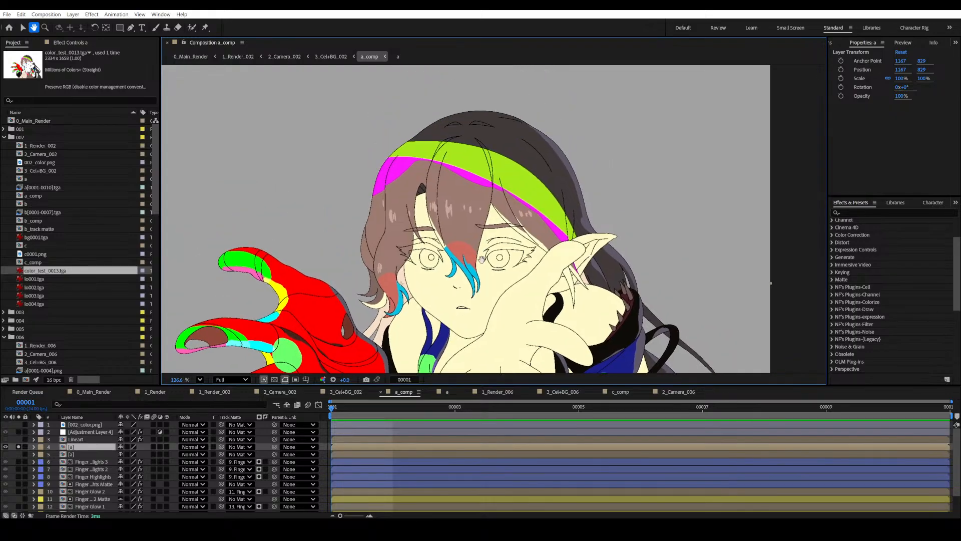
scroll(480, 259, up, 5)
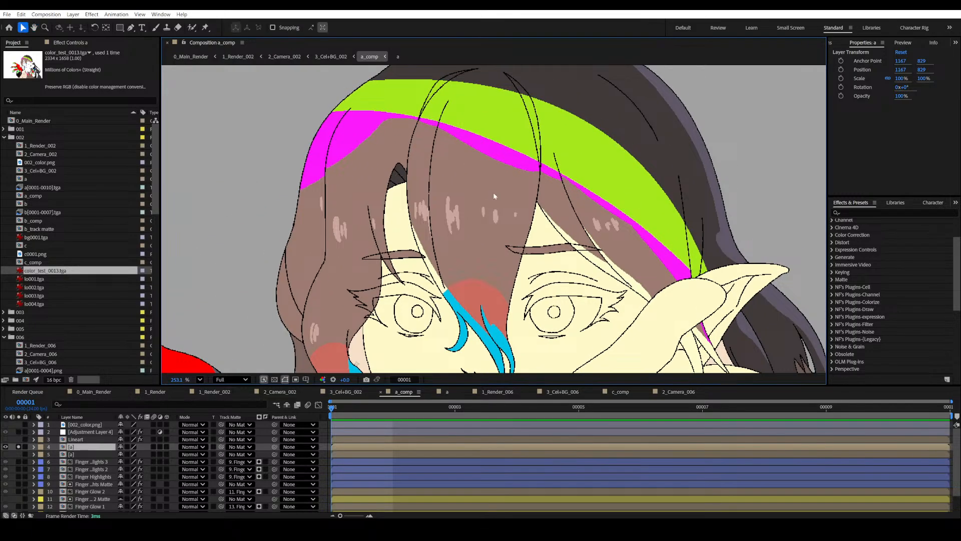
drag(503, 248, 487, 171)
drag(496, 216, 460, 187)
scroll(421, 242, up, 2)
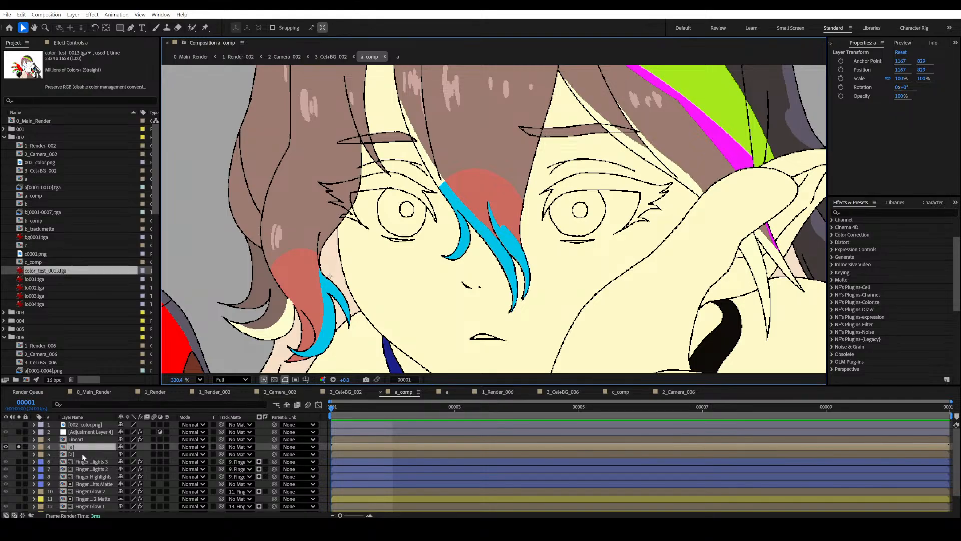
Duplicate the soloed marker-colour layer and inspect the cream strip along the fringe's edge up close.
key(ctrl+d)
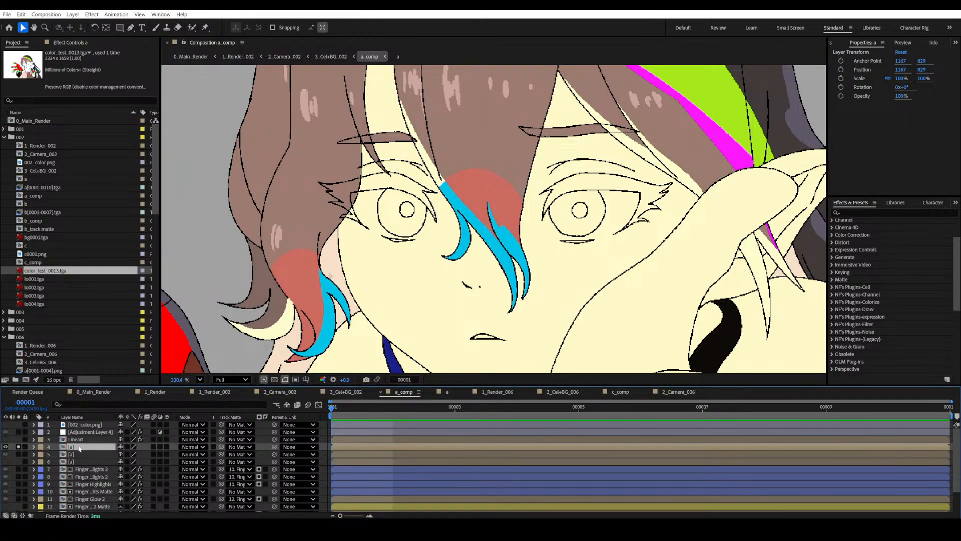
drag(430, 175, 412, 244)
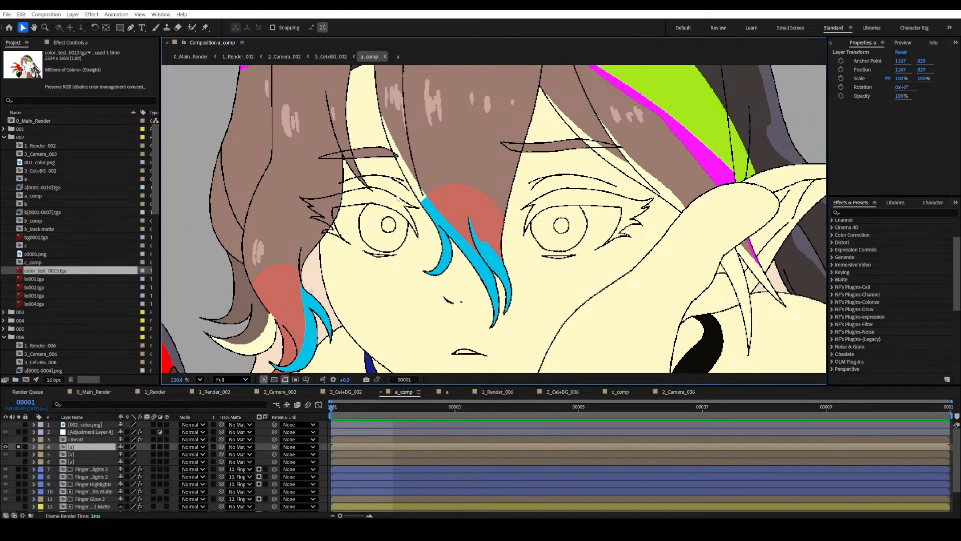
scroll(428, 308, up, 4)
scroll(379, 253, up, 5)
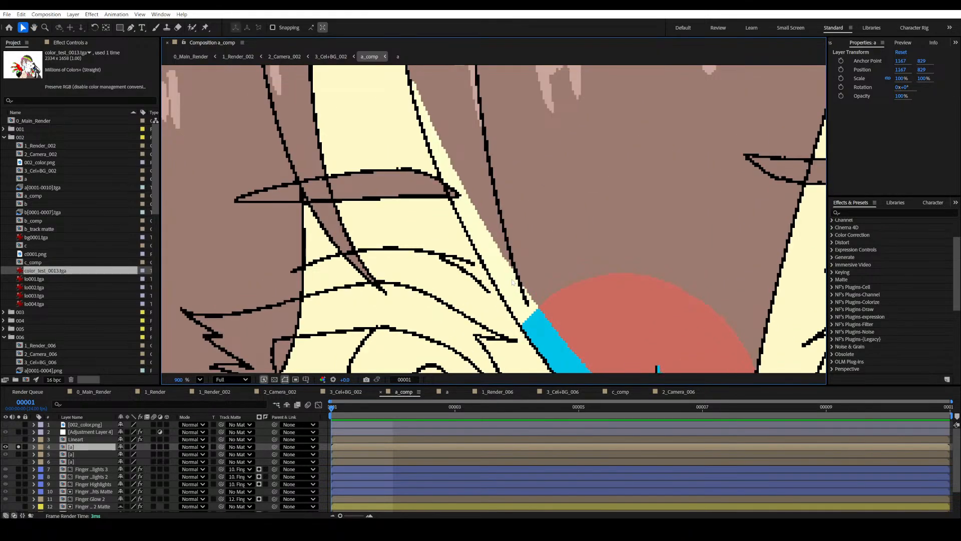
scroll(512, 283, down, 10)
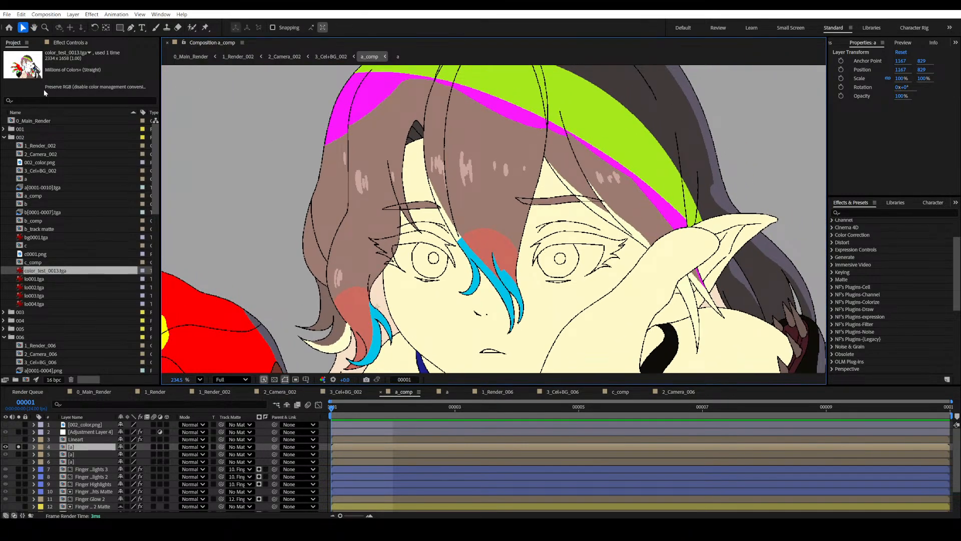
Find the OLM Color Keep effect and apply it to the soloed layer 4.
click(72, 43)
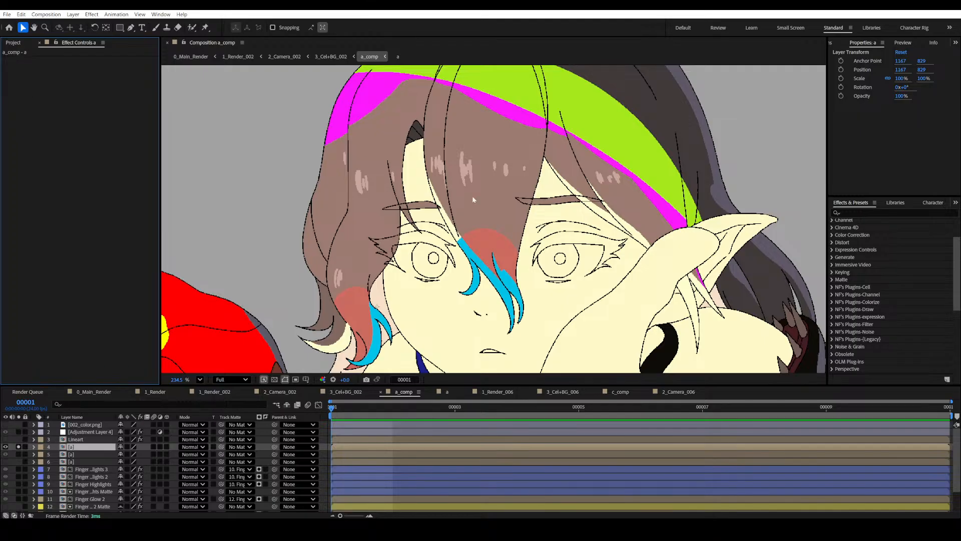
click(873, 212)
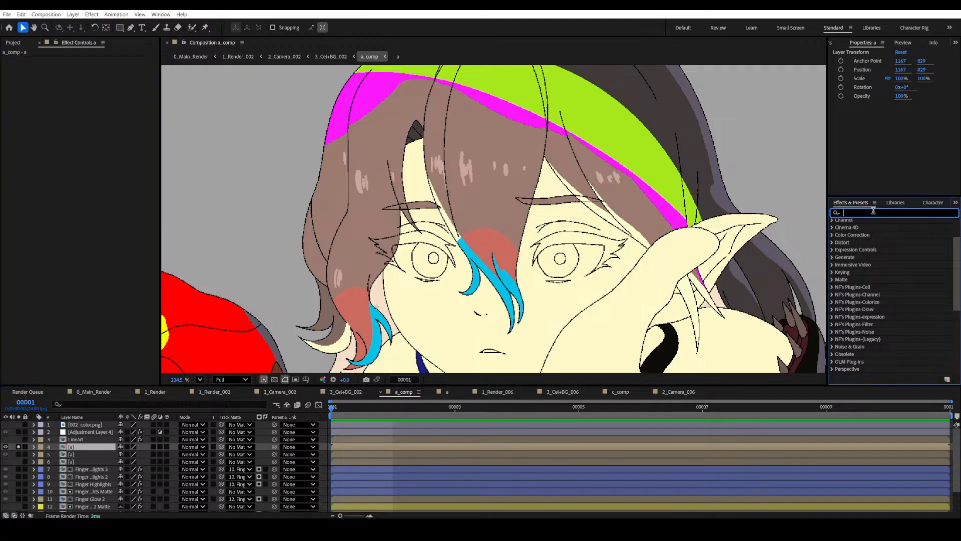
text(col)
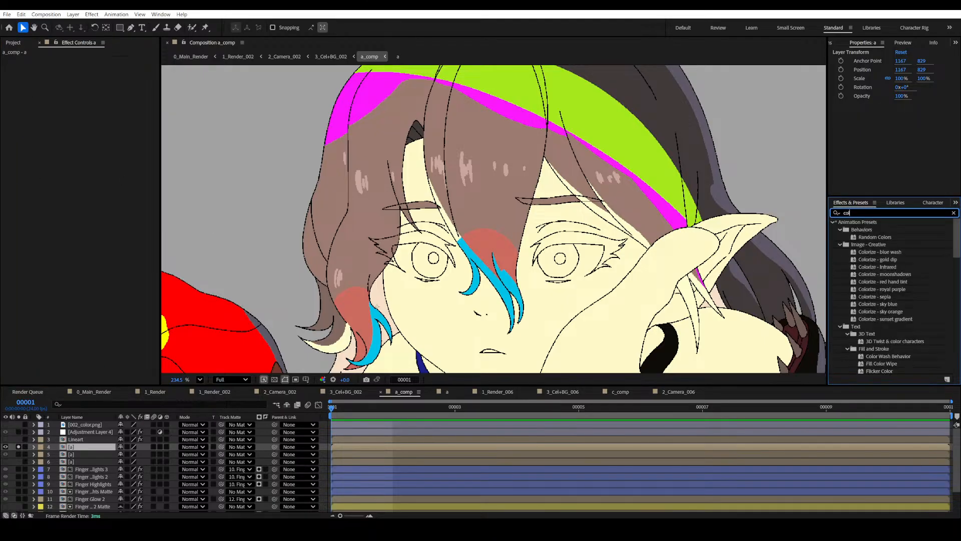
text(or ke)
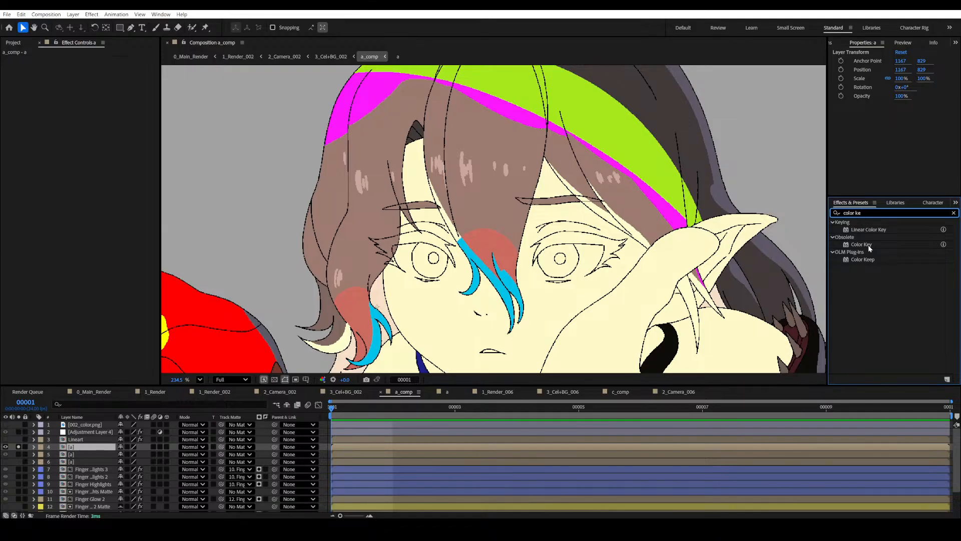
drag(868, 260, 76, 197)
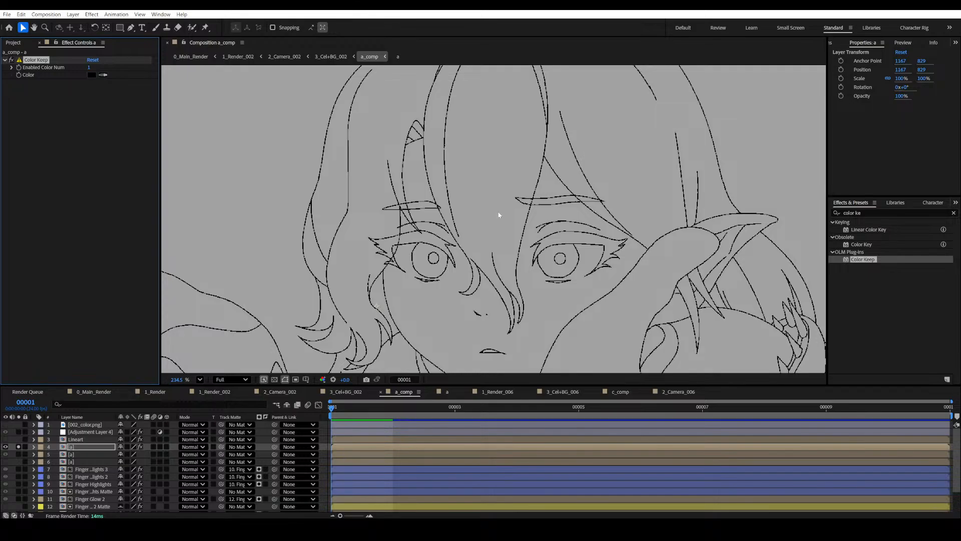
Turn off the Color Keep effect to show the source colours again, and save the project.
drag(498, 215, 444, 219)
click(11, 60)
key(ctrl+s)
scroll(488, 241, up, 2)
drag(488, 241, 509, 219)
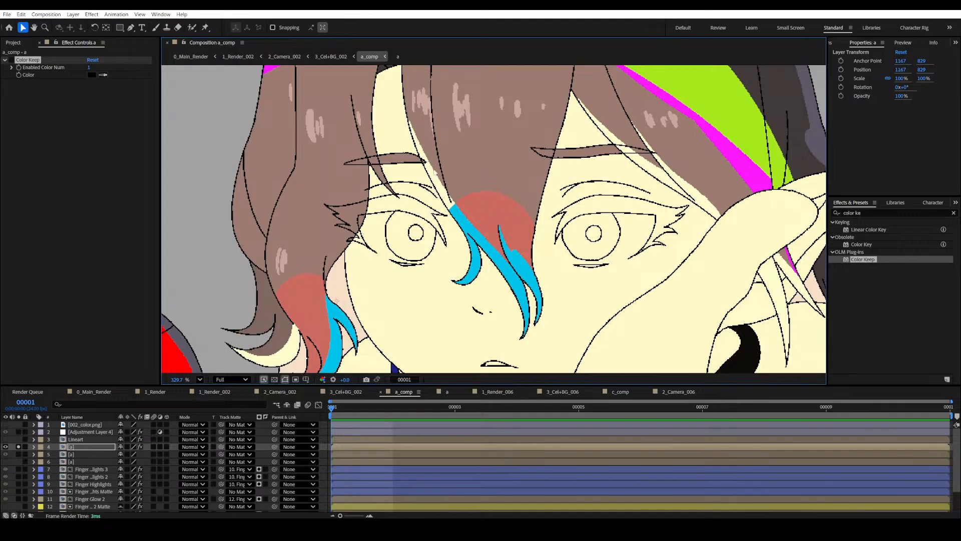
Examine the blue and cream hair strands around the eyes and face to identify the colours to keep.
mouse_move(420, 264)
mouse_down()
mouse_move(403, 217)
mouse_move(414, 219)
mouse_move(428, 276)
mouse_up()
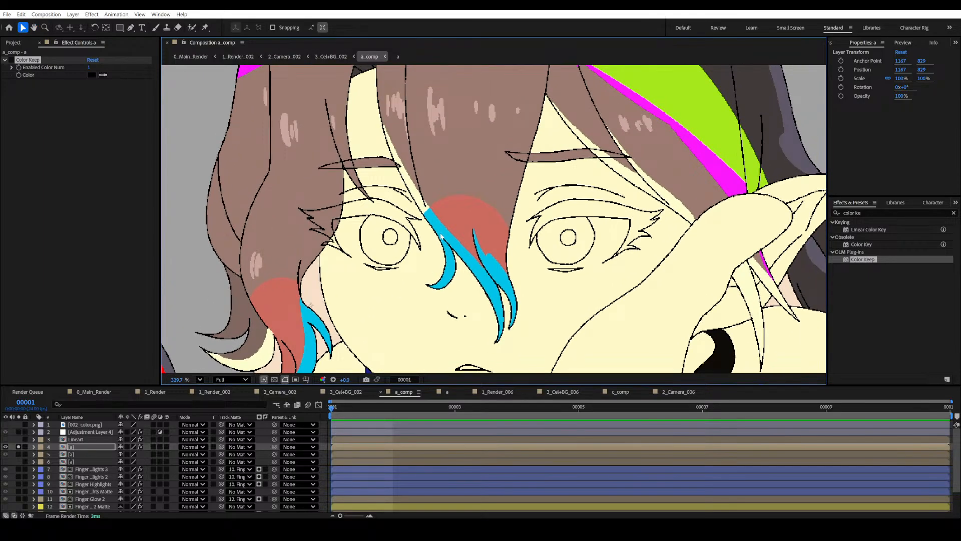
drag(440, 236, 506, 174)
drag(436, 219, 369, 268)
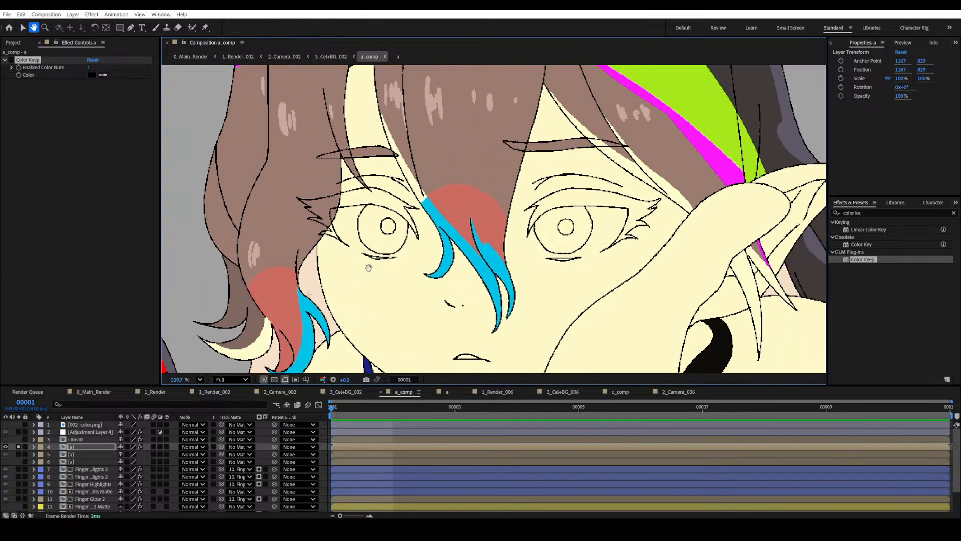
scroll(443, 277, up, 1)
drag(444, 275, 437, 243)
drag(415, 165, 413, 198)
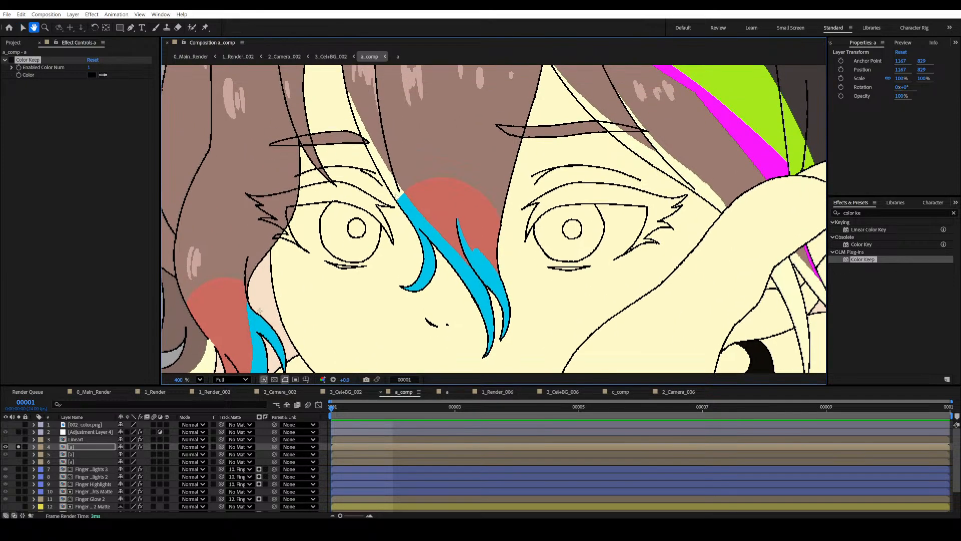
scroll(470, 281, down, 3)
drag(526, 230, 498, 234)
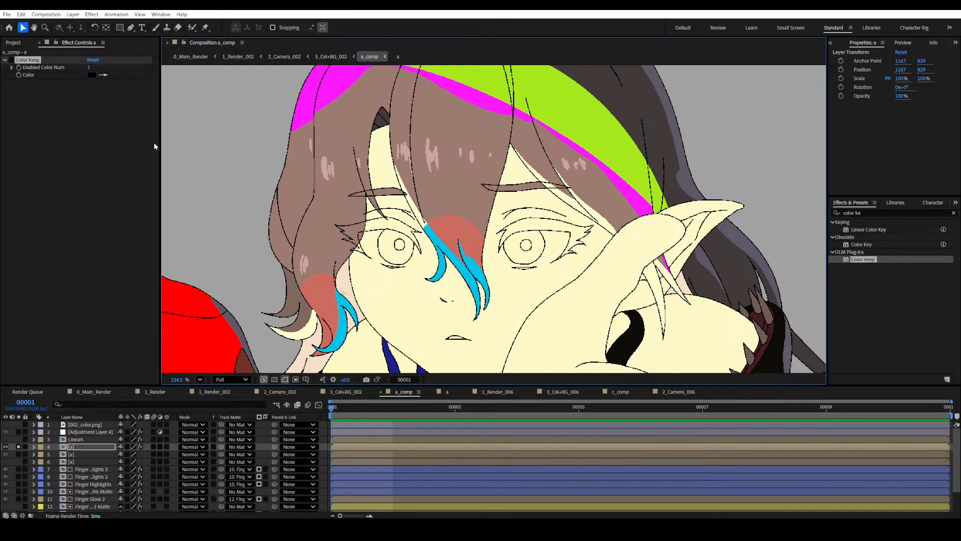
Set Color Keep's Enabled Color Num to 2 and sample the cream fringe strip and the blue hair strands as its colours.
click(89, 68)
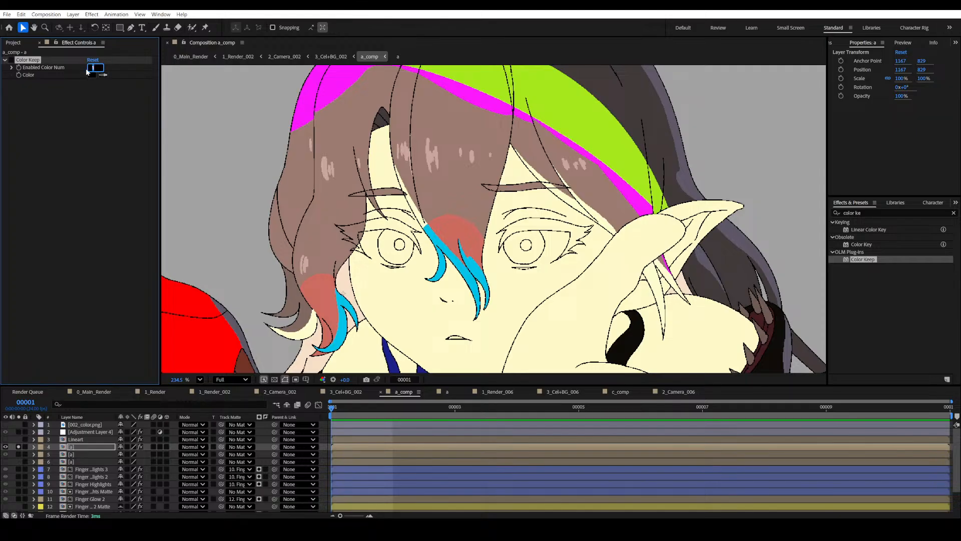
text(2)
key(Return)
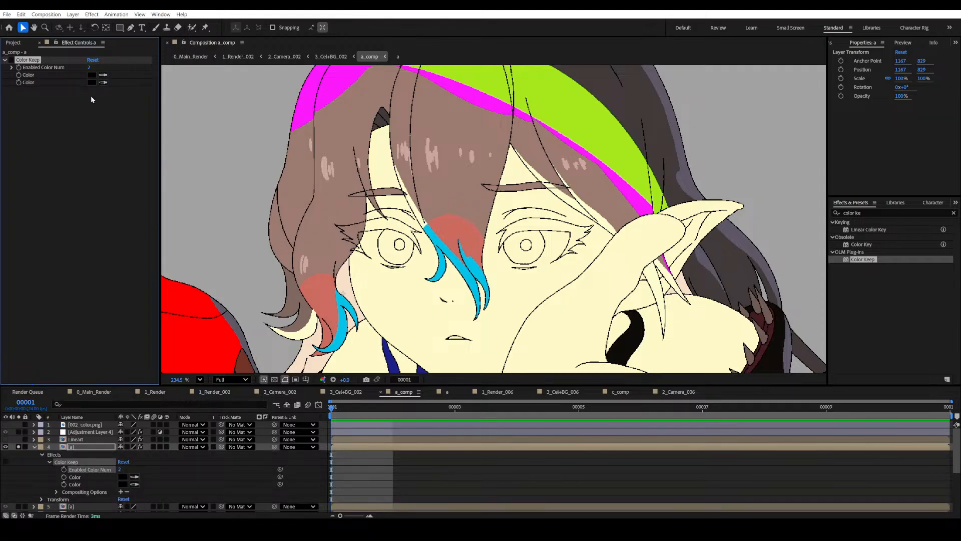
click(103, 75)
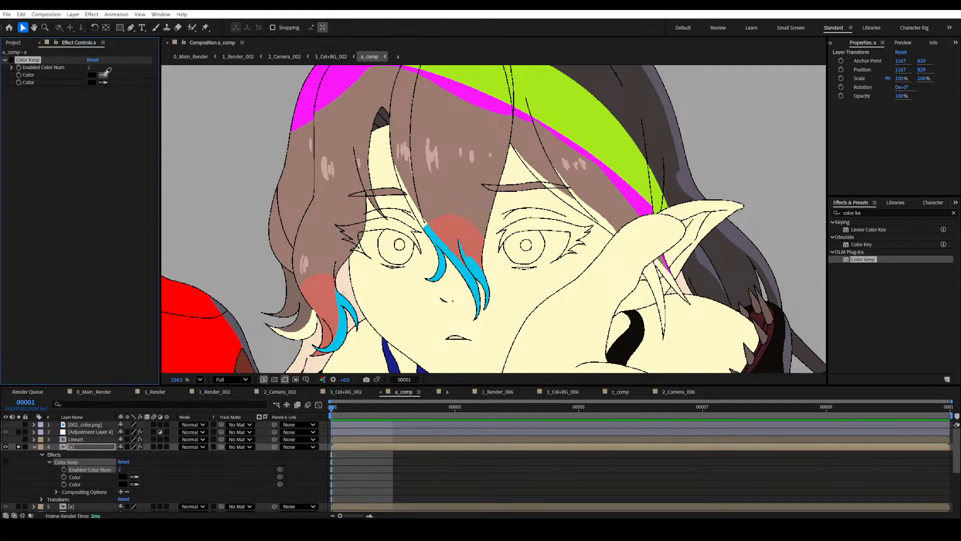
click(420, 213)
scroll(465, 295, up, 3)
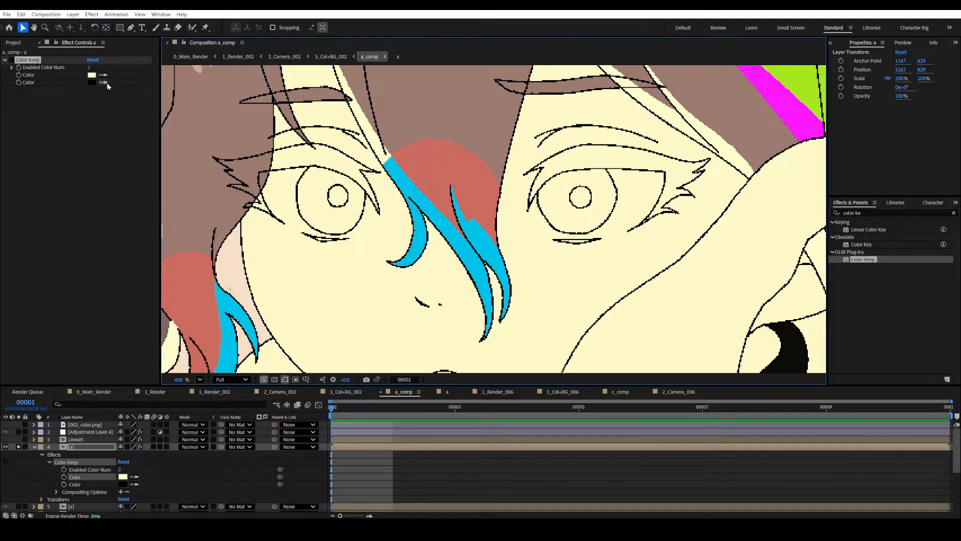
click(103, 82)
click(418, 201)
drag(418, 201, 437, 193)
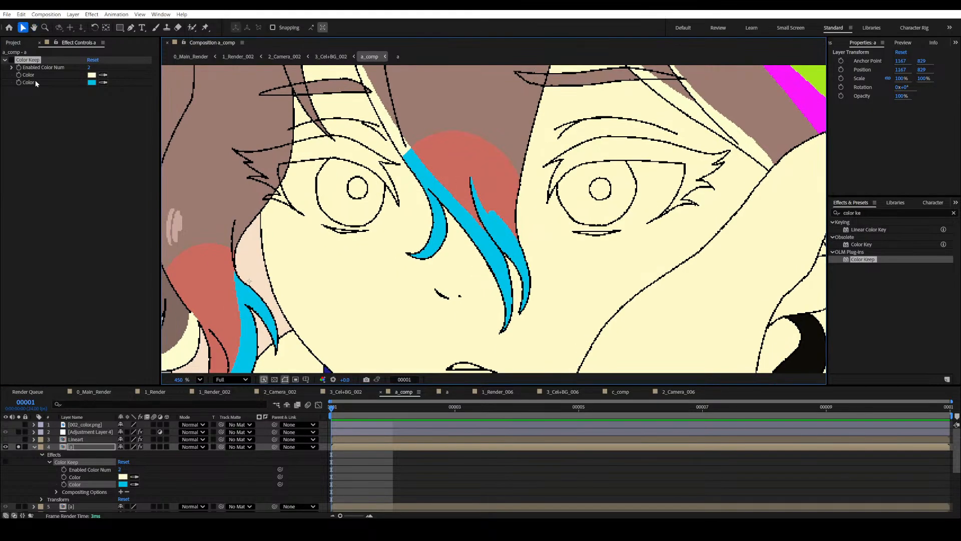
Turn the Color Keep effect back on and view the isolated cream and blue strands.
click(11, 60)
scroll(518, 230, down, 6)
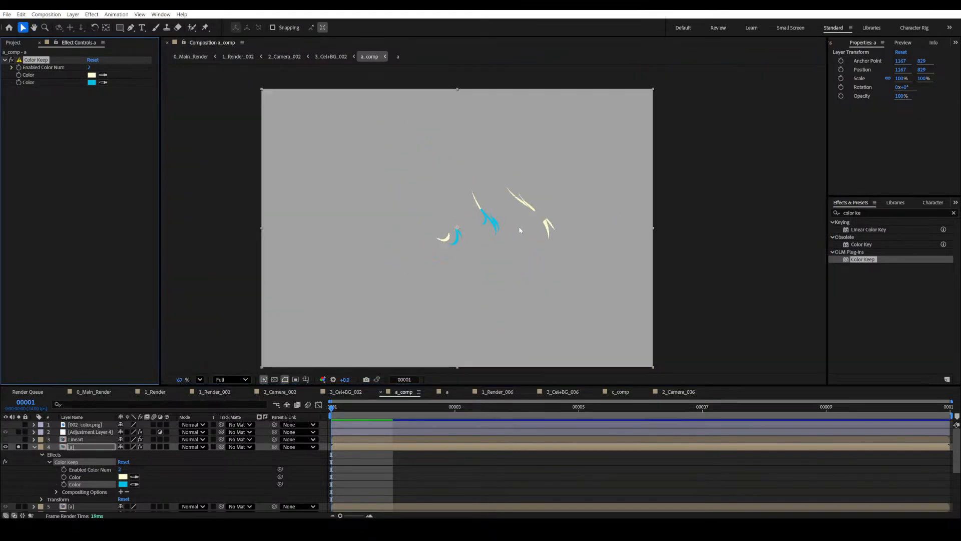
scroll(509, 256, up, 3)
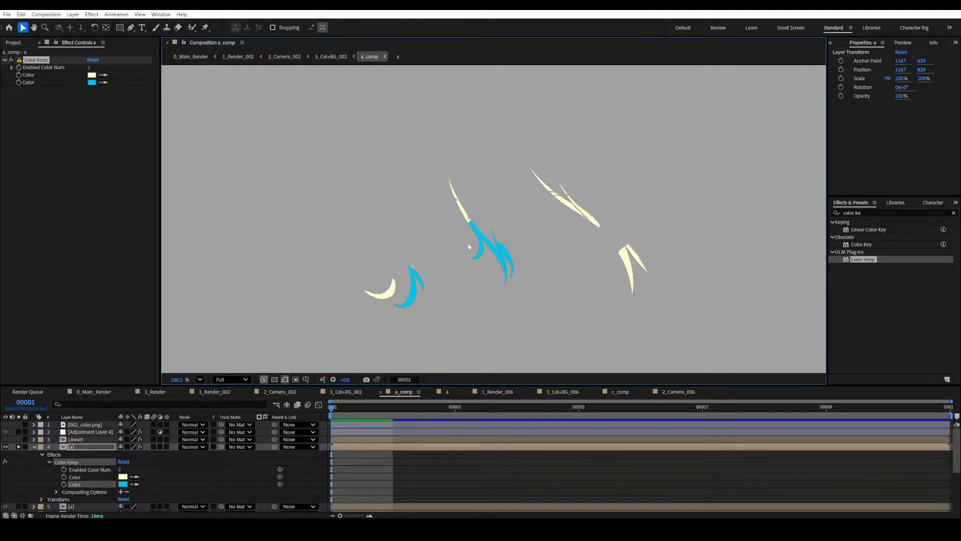
scroll(469, 247, up, 4)
scroll(452, 268, down, 3)
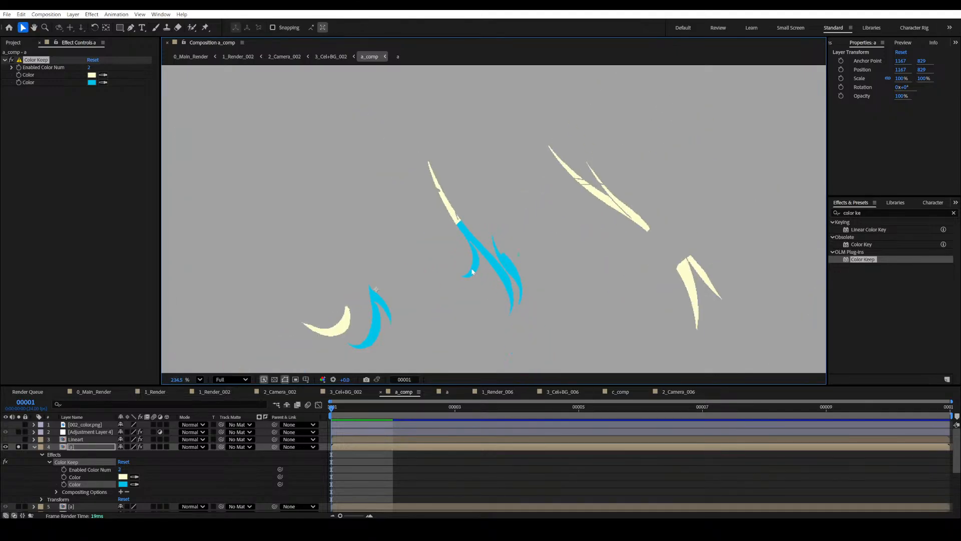
drag(461, 242, 450, 245)
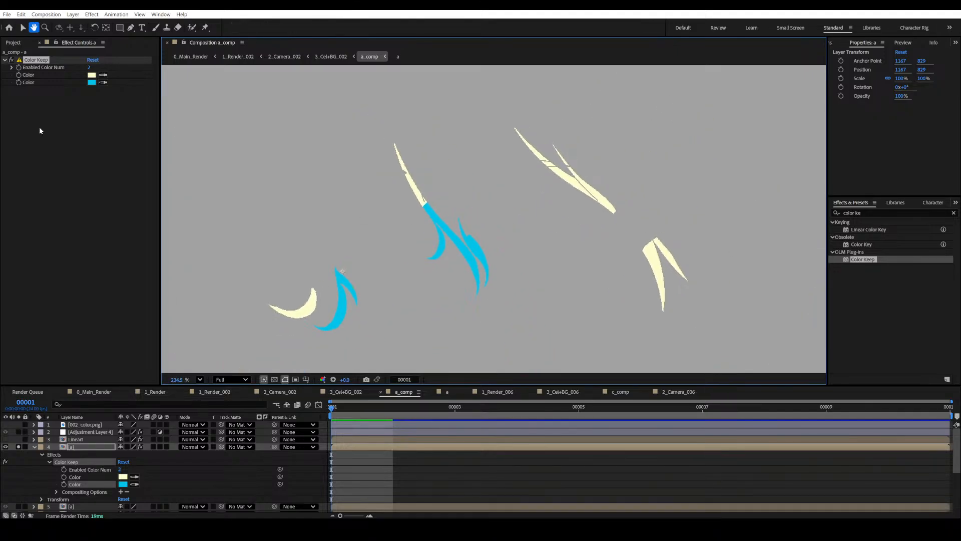
Apply the Fill effect to the isolated hair strand layer, below Color Keep, and save the project.
click(69, 130)
click(876, 212)
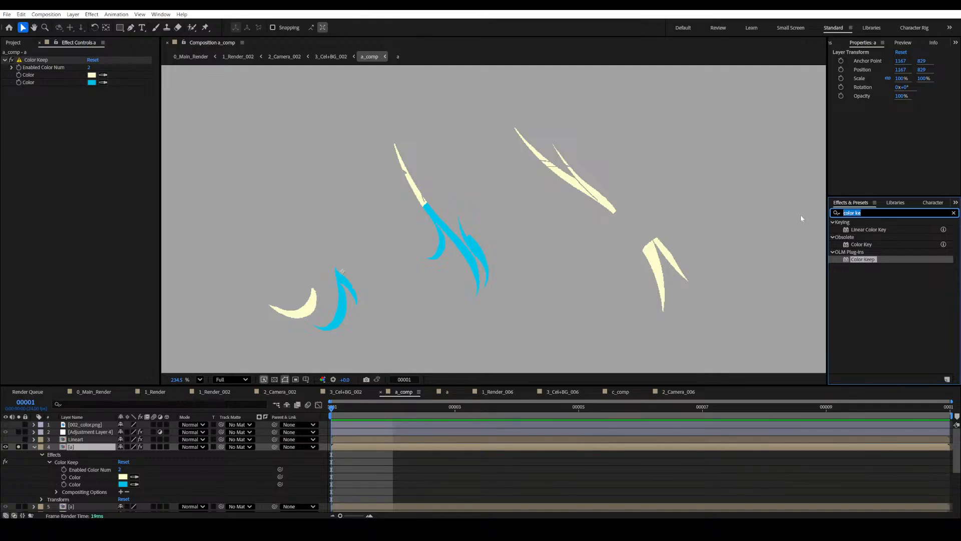
text(fill)
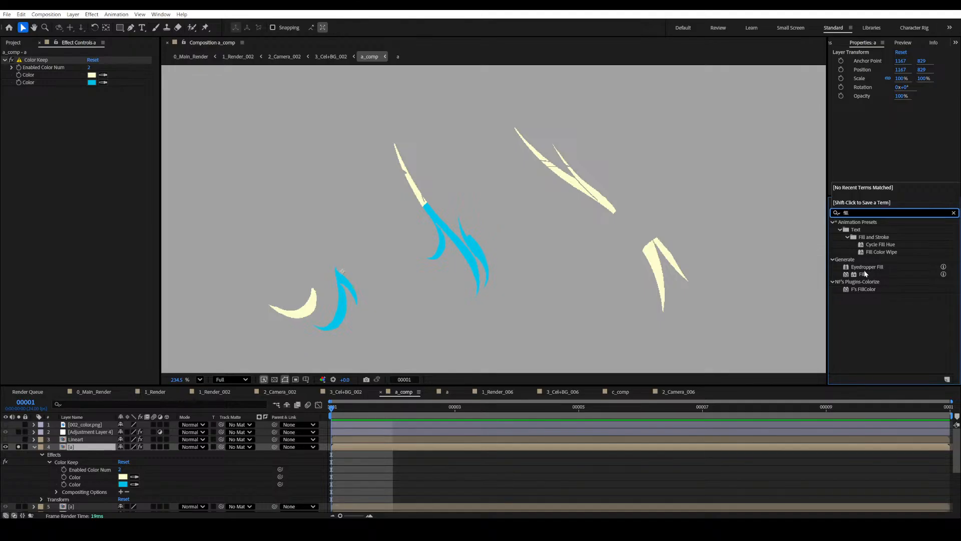
mouse_move(865, 275)
mouse_down()
mouse_move(129, 100)
mouse_move(92, 105)
mouse_up()
key(ctrl+s)
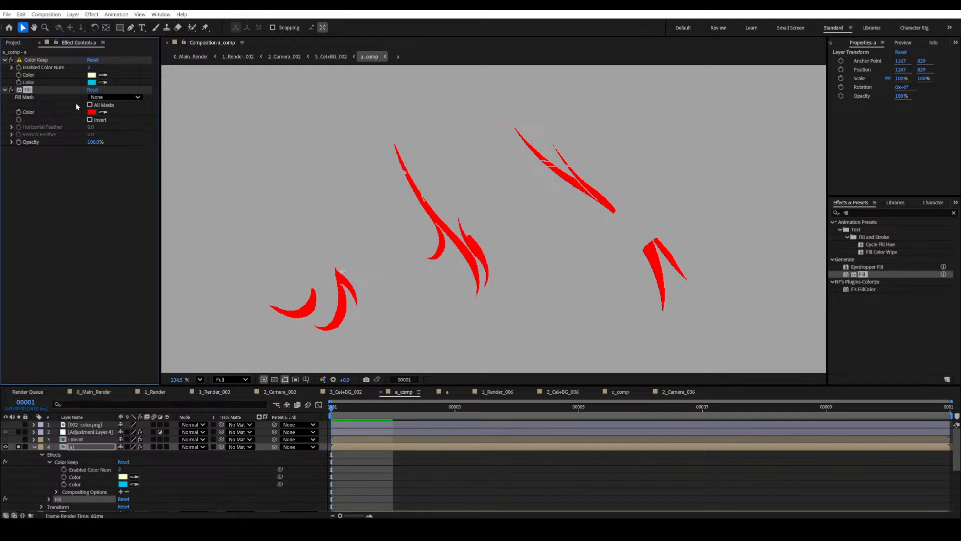
Set the Fill colour to the cream sampled from Color Keep's first colour, and save the project.
click(103, 112)
click(92, 75)
drag(439, 245, 460, 256)
key(ctrl+s)
scroll(466, 242, down, 5)
scroll(460, 257, up, 1)
Compare the strands with Fill and Color Keep each switched off and back on, and save the project.
click(11, 90)
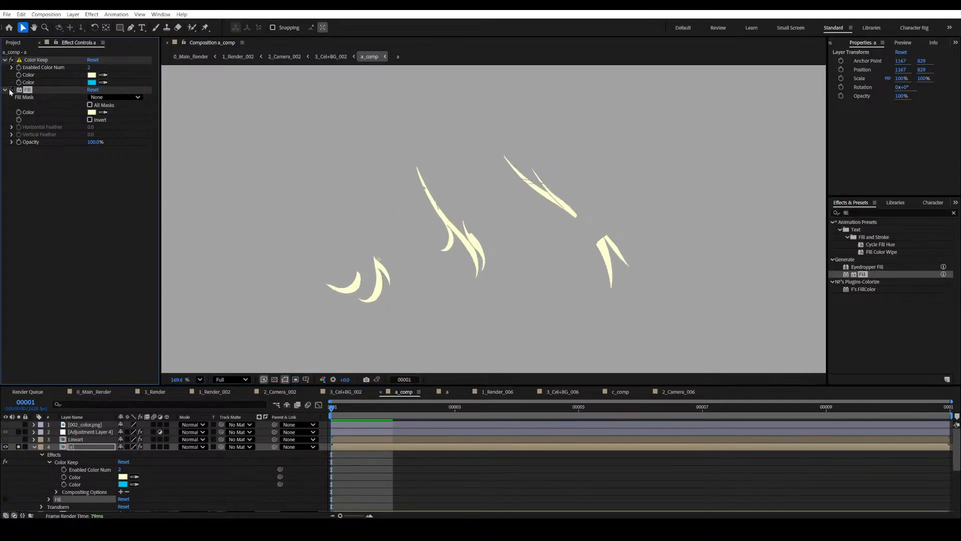
click(11, 90)
drag(425, 262, 437, 253)
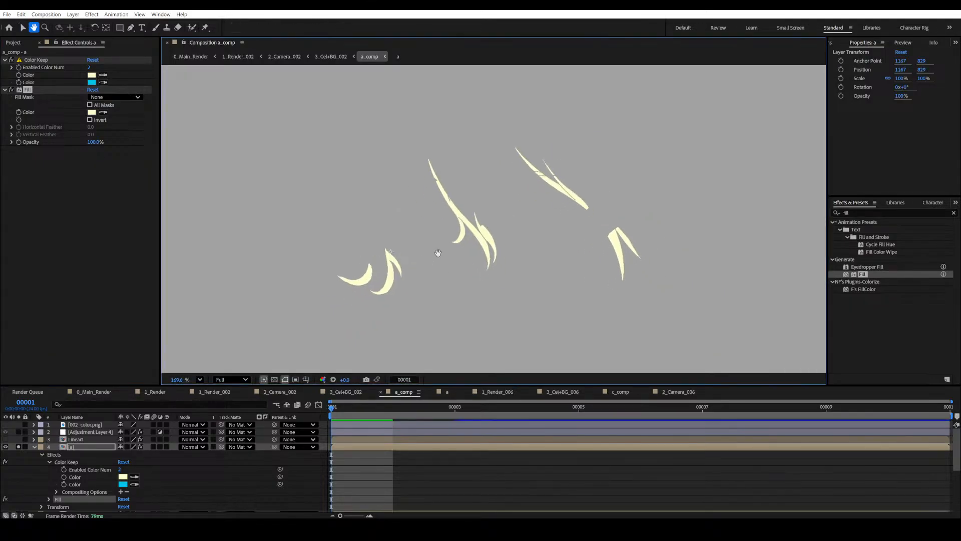
key(ctrl+s)
click(11, 60)
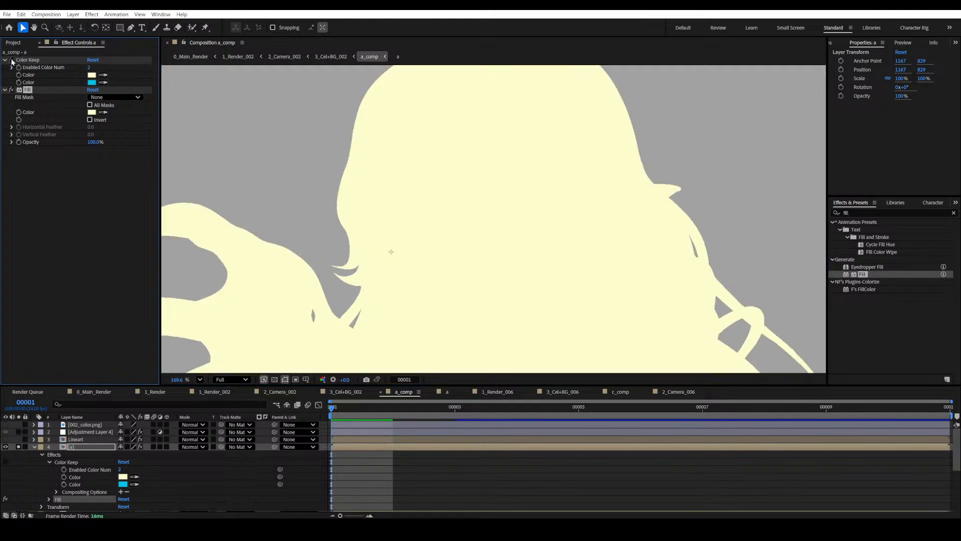
click(11, 60)
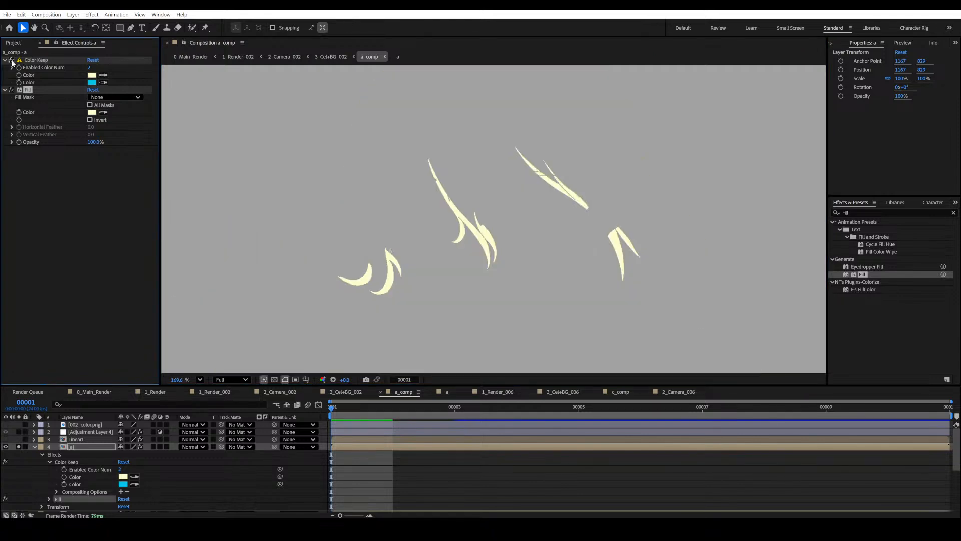
drag(399, 220, 413, 213)
key(ctrl+s)
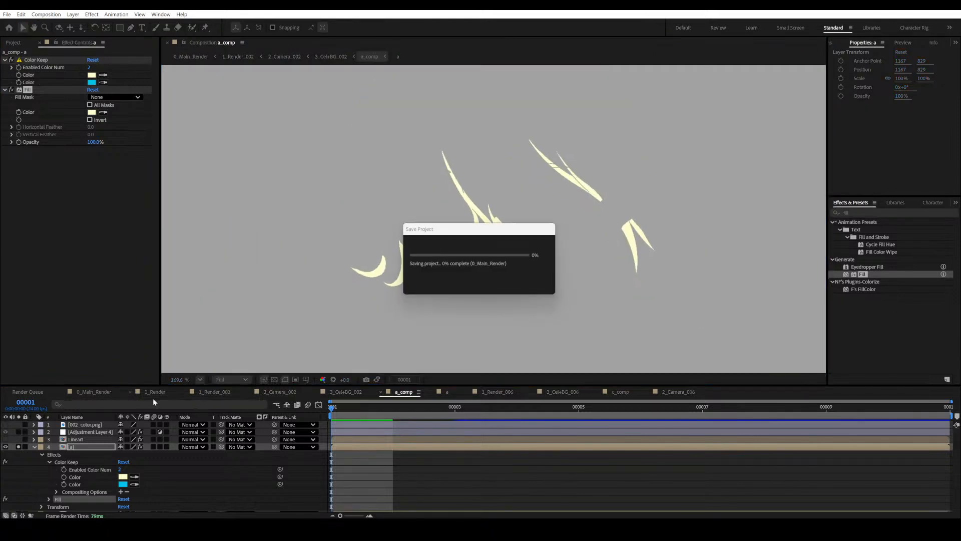
Unsolo the cream-filled strand layer and hide Adjustment Layer 4 to show the strands on the whole character, saving the project.
click(18, 446)
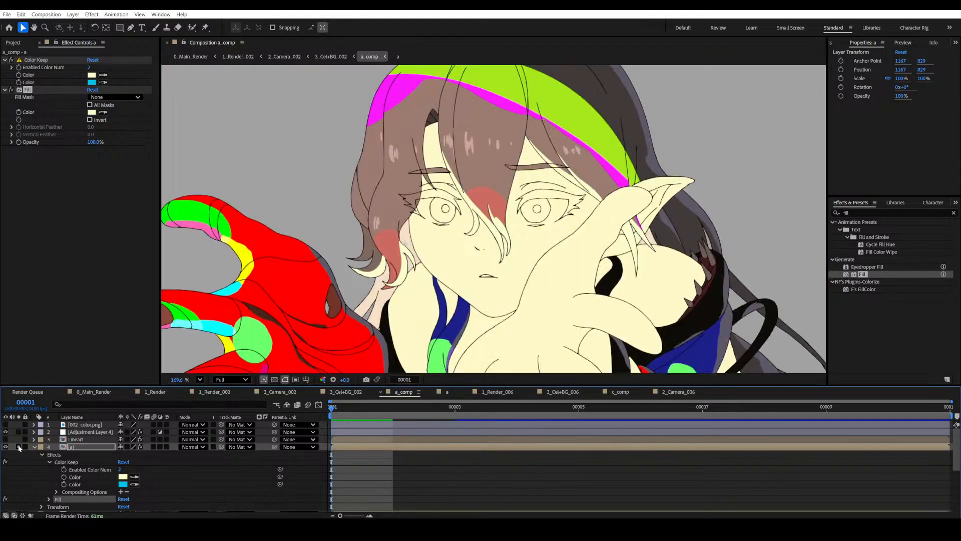
key(ctrl+s)
scroll(460, 250, up, 6)
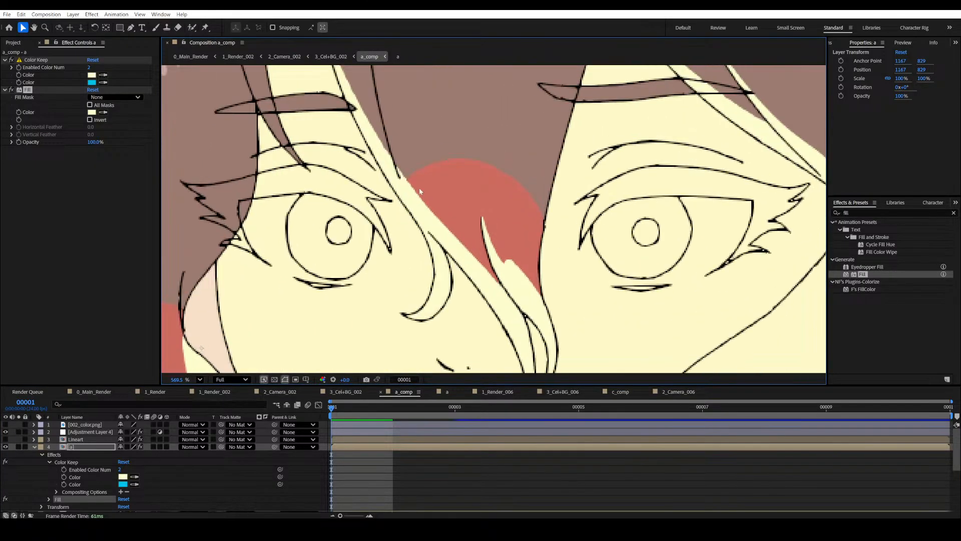
scroll(383, 178, down, 3)
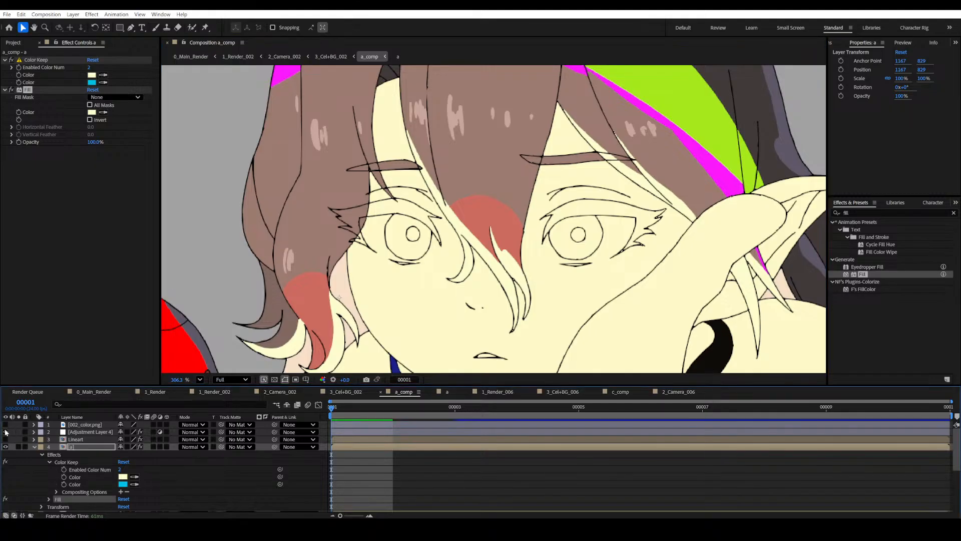
Examine how the cream-filled hair strands blend with the face, fringe and the rest of the character.
scroll(479, 244, up, 3)
scroll(479, 244, down, 2)
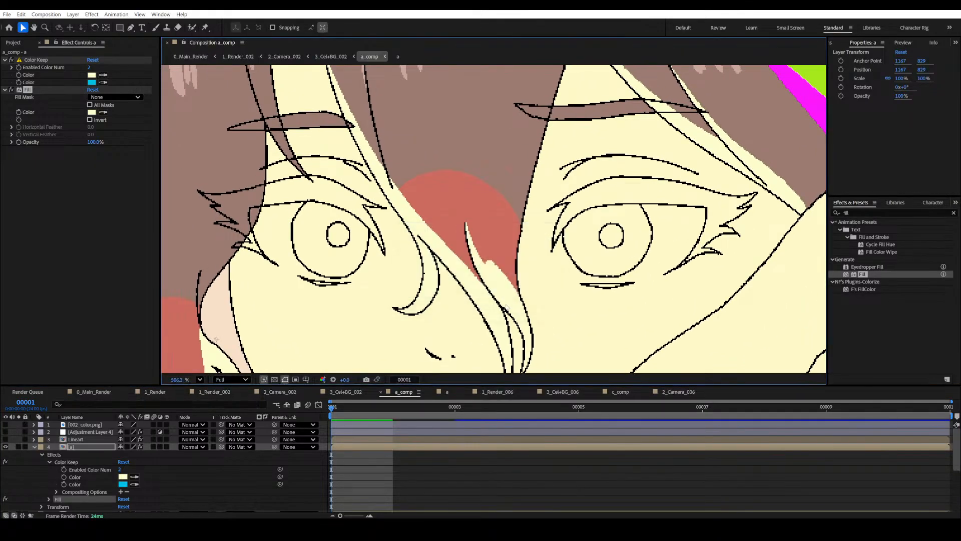
drag(558, 295, 502, 248)
scroll(513, 219, down, 3)
scroll(502, 248, up, 4)
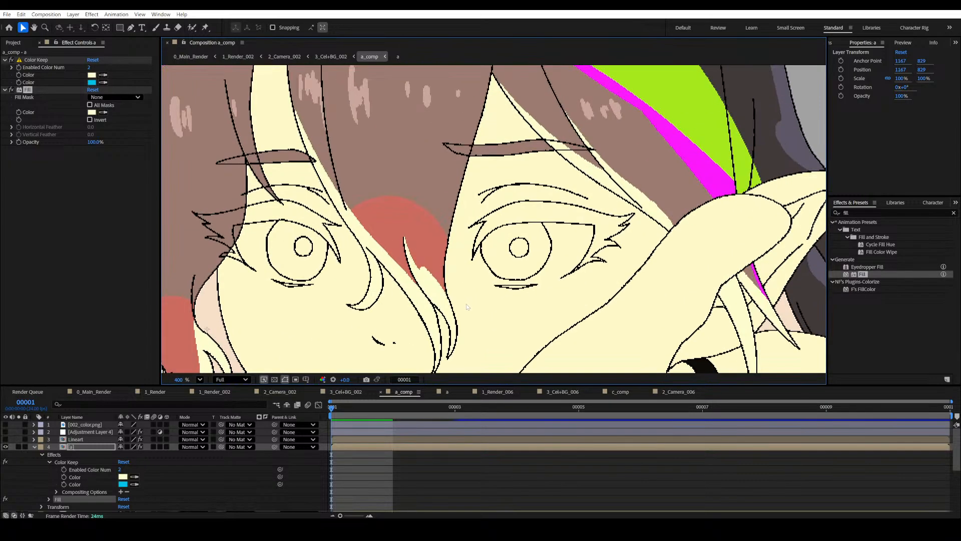
scroll(466, 306, down, 2)
scroll(466, 281, down, 2)
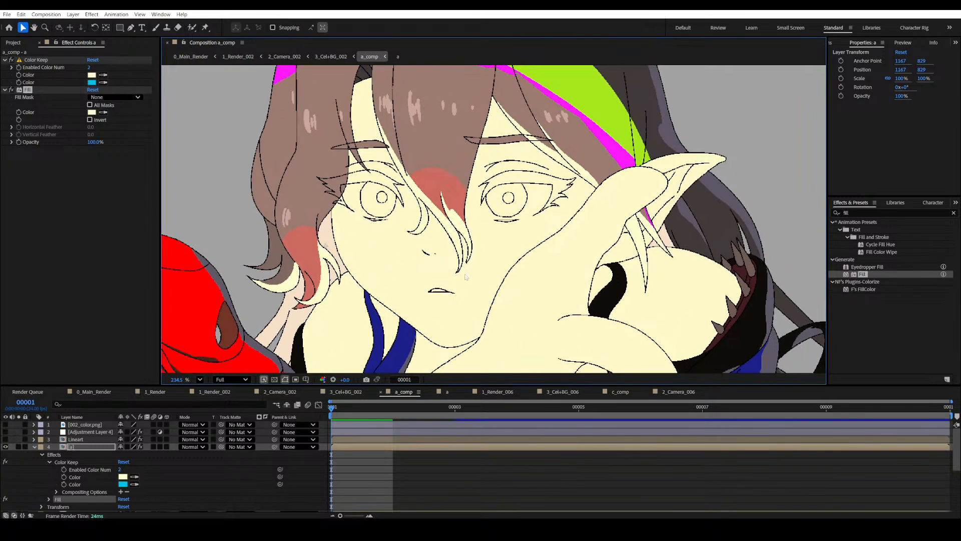
drag(483, 220, 464, 252)
scroll(465, 263, down, 7)
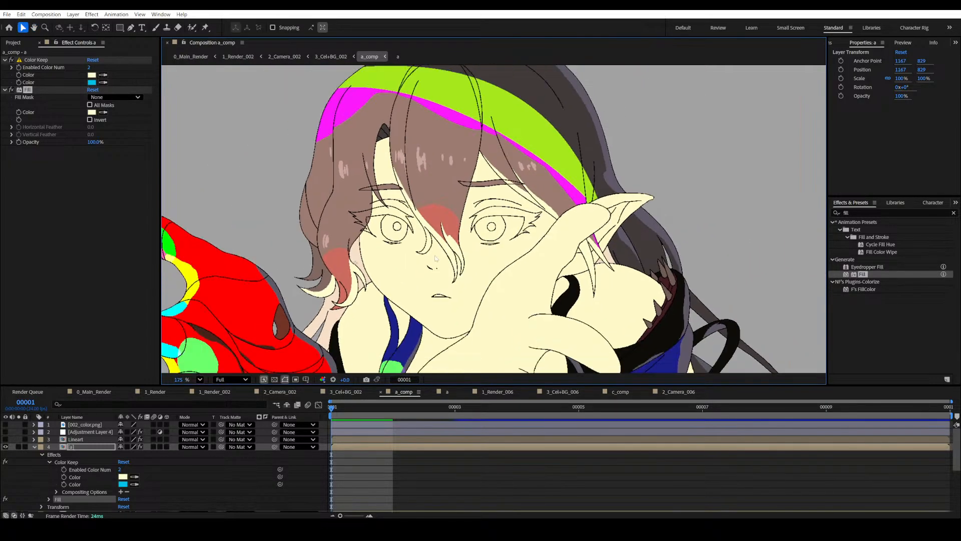
scroll(471, 221, up, 5)
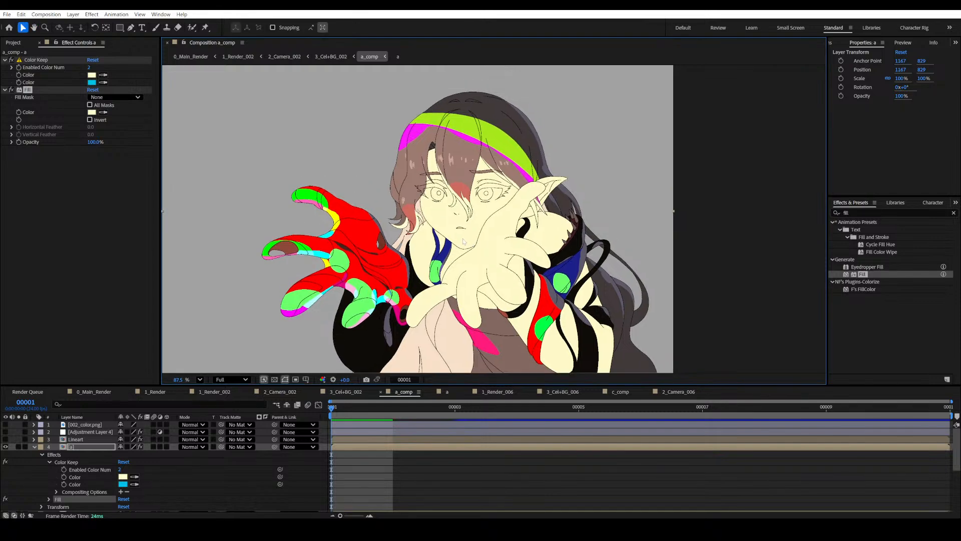
scroll(453, 253, up, 3)
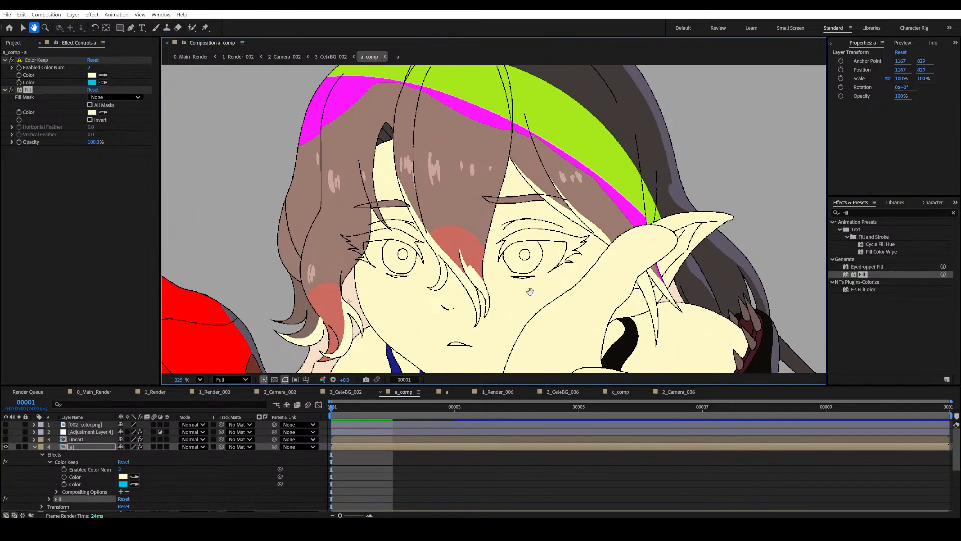
scroll(496, 248, down, 3)
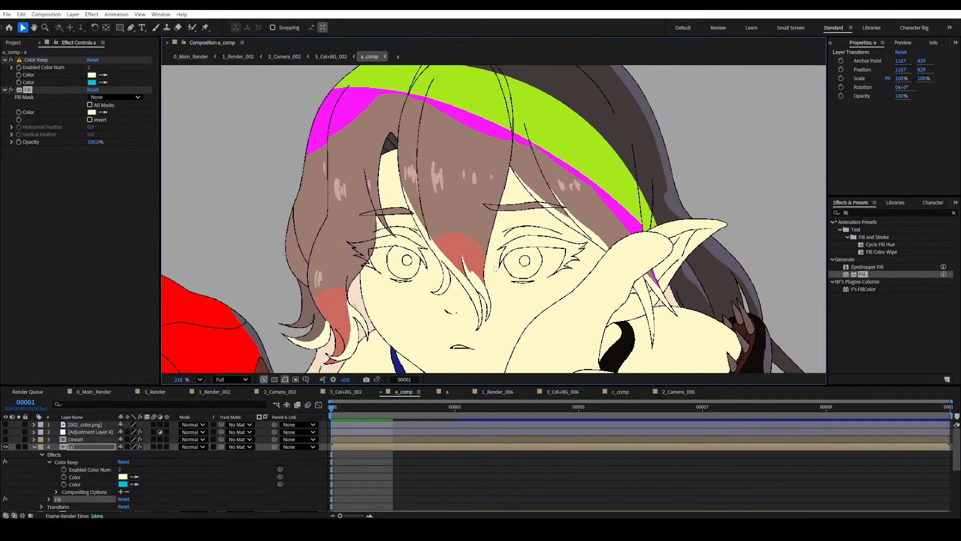
drag(498, 245, 493, 228)
scroll(493, 230, up, 3)
drag(434, 276, 462, 264)
key(v)
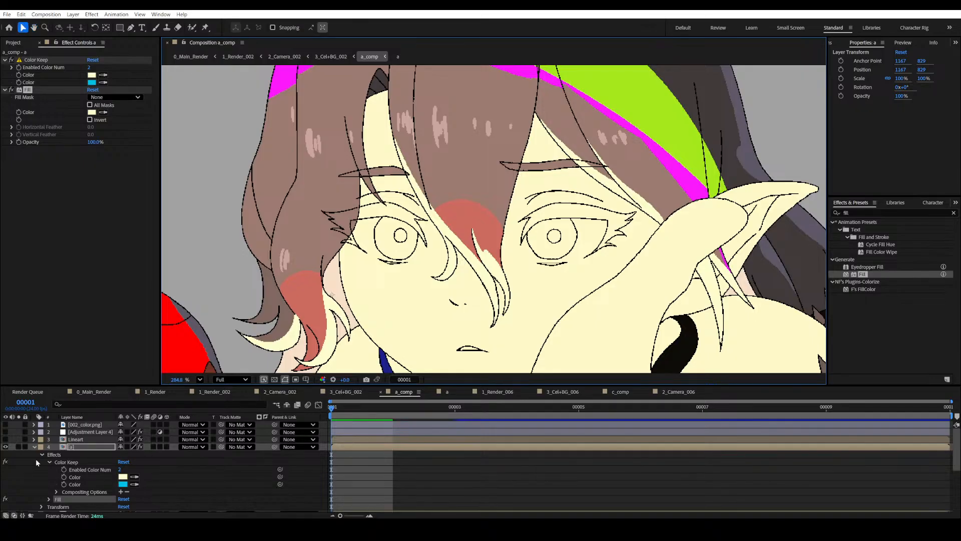
Collapse the cream-filled strand layer and duplicate the a layer directly below it.
click(34, 447)
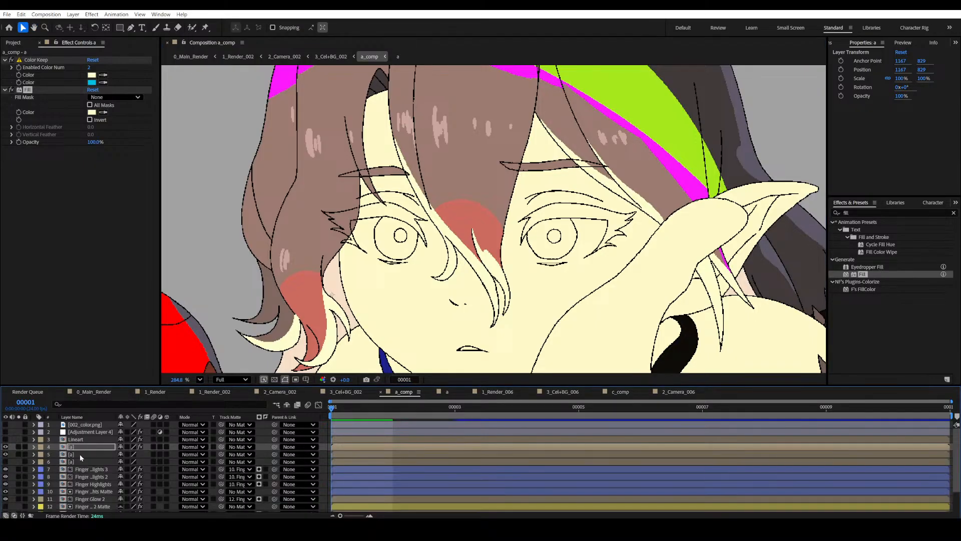
click(79, 453)
key(ctrl+d)
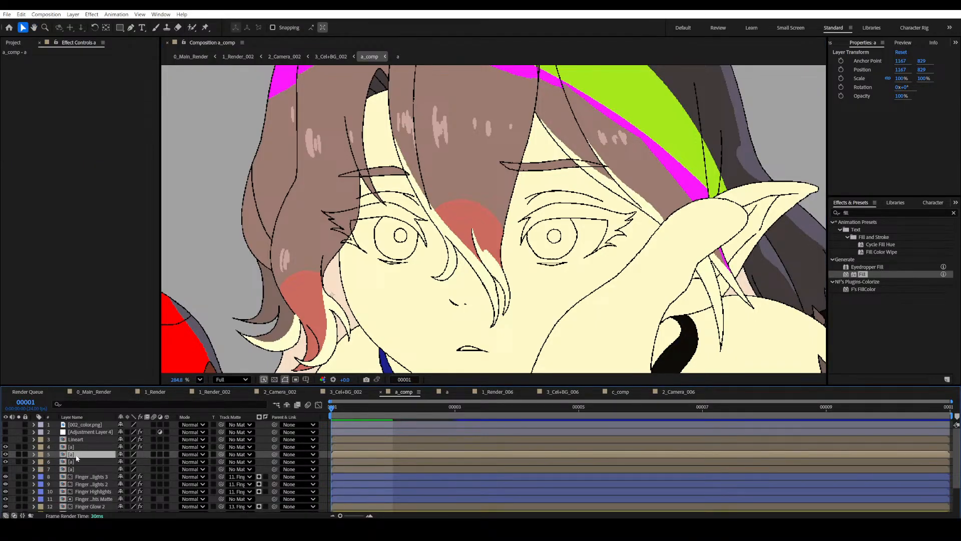
Rename the cream-filled strand layer as Hair Highlight 1.
click(76, 448)
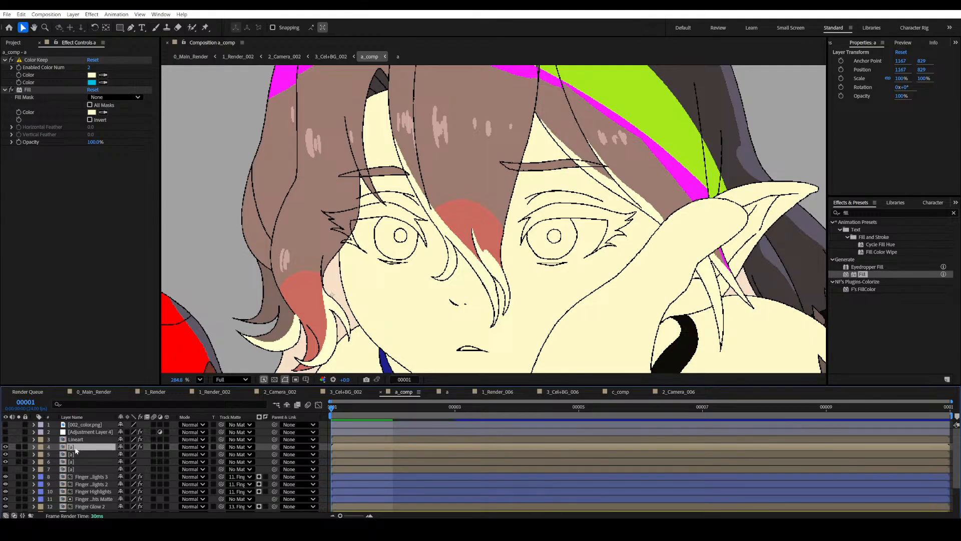
key(Return)
text(Hair Highlight 1)
key(Return)
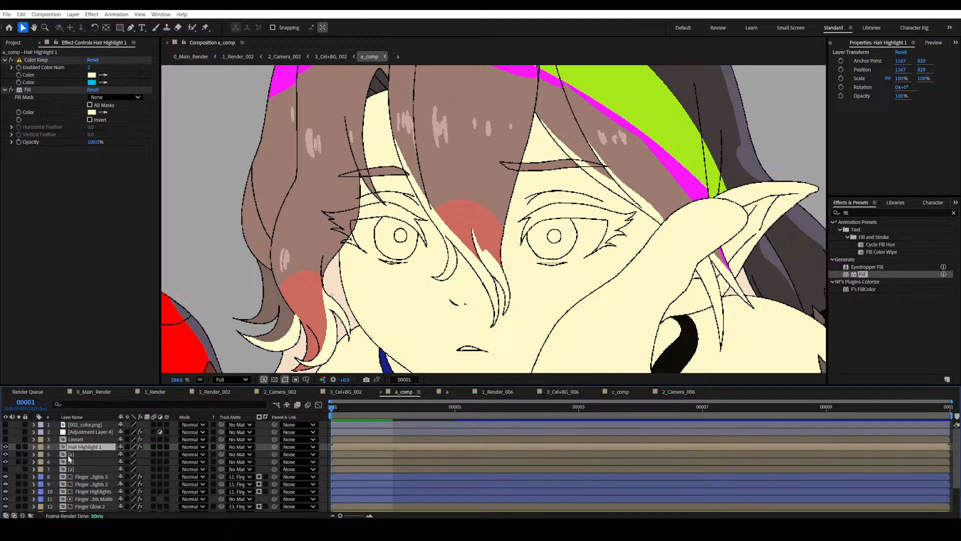
Solo the a layer directly below Hair Highlight 1 to show its source colours, and save the project.
click(83, 454)
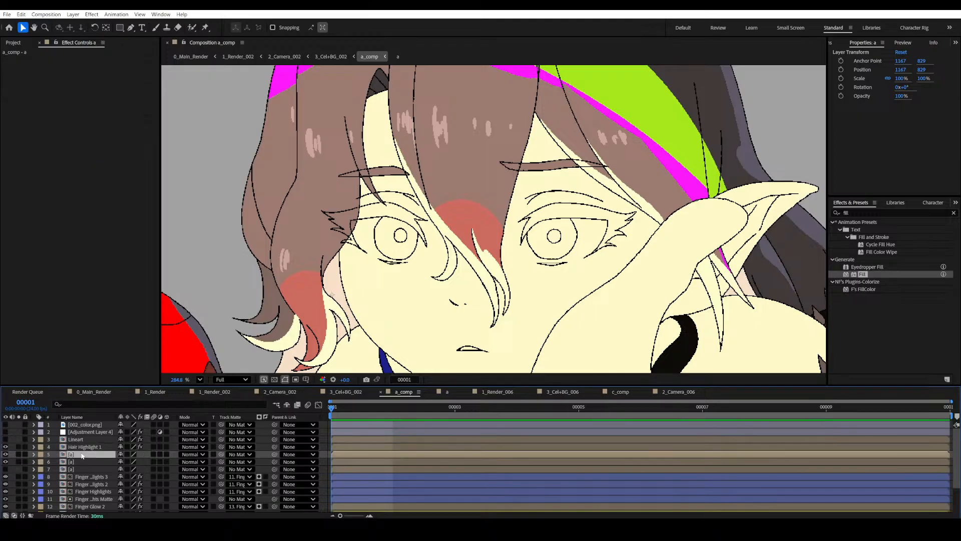
click(18, 454)
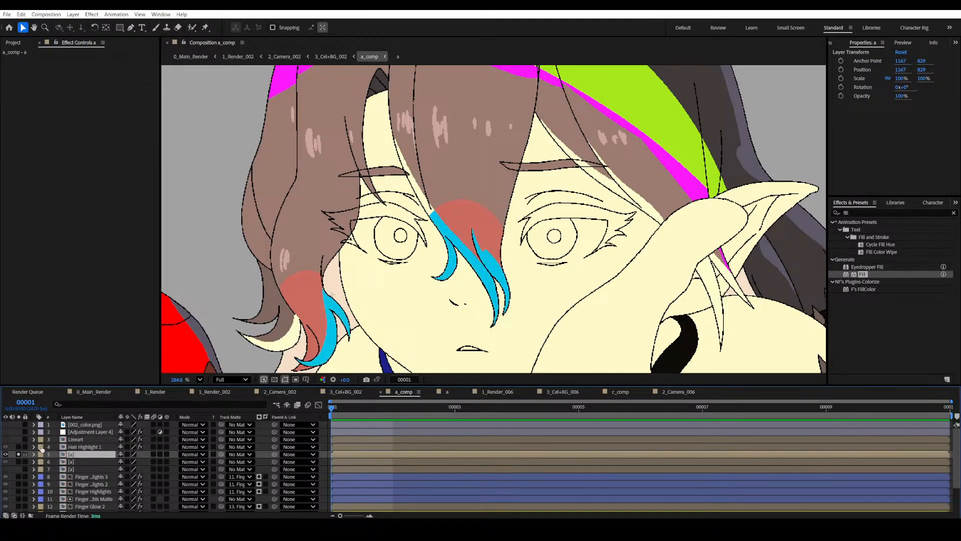
key(h)
drag(461, 270, 447, 246)
key(ctrl+s)
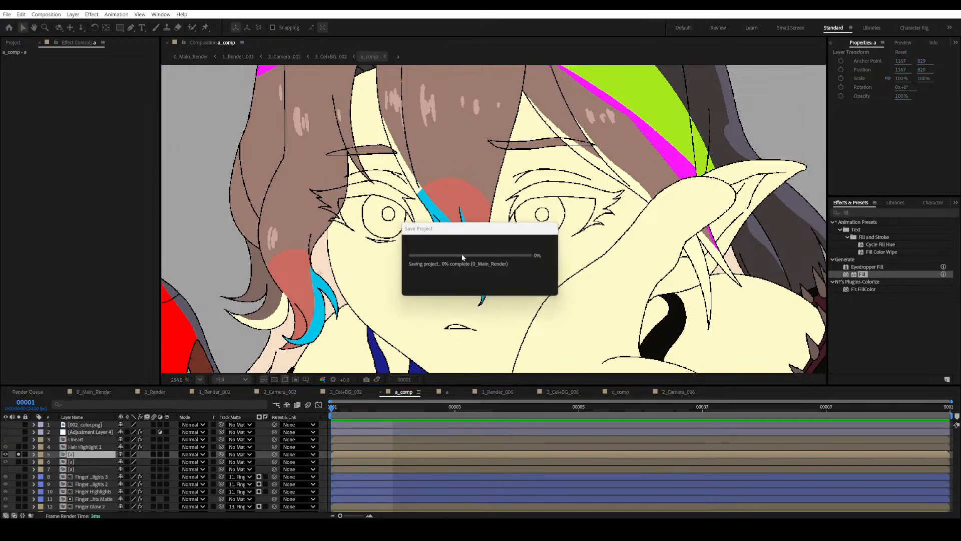
mouse_move(455, 279)
mouse_down()
mouse_move(467, 275)
mouse_move(457, 285)
mouse_up()
key(v)
click(74, 126)
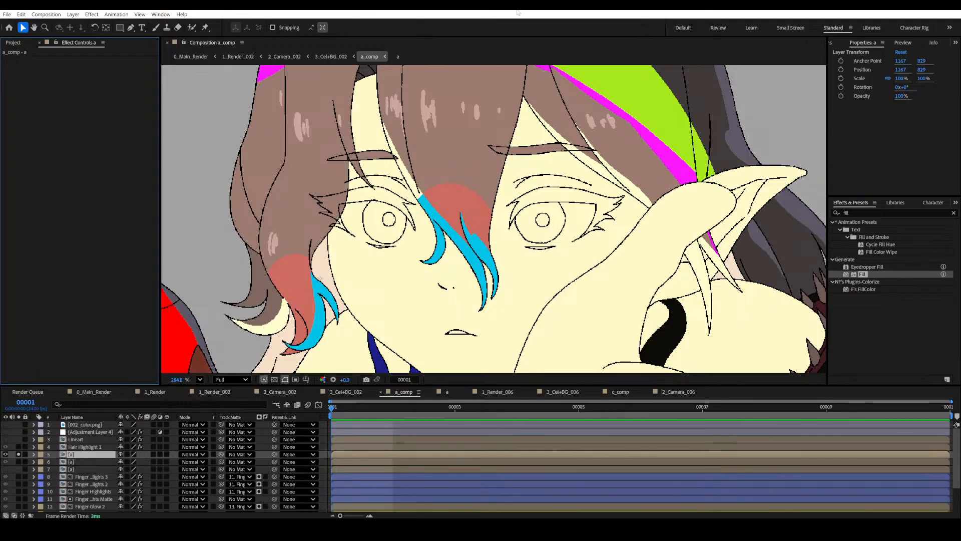
Apply the Color Keep effect to the soloed a layer below Hair Highlight 1.
scroll(572, 206, down, 10)
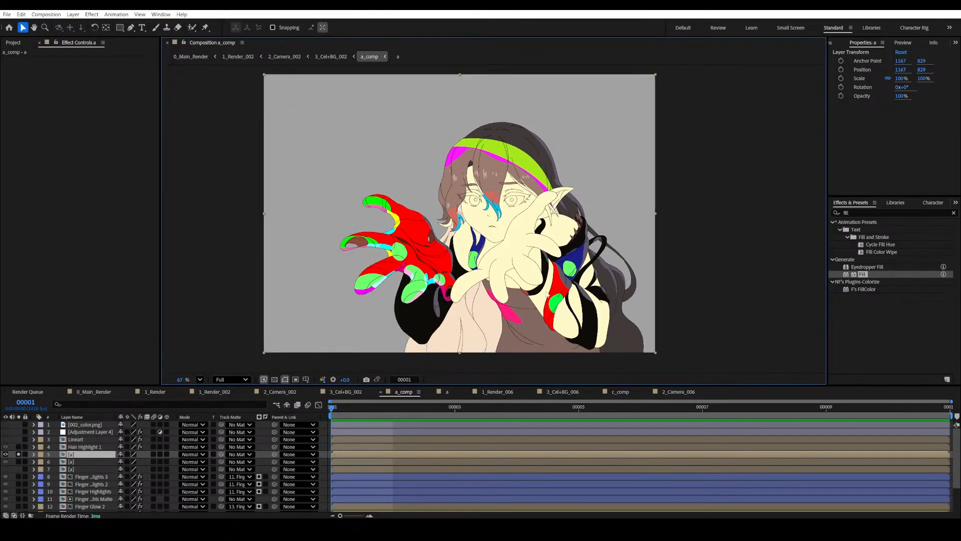
scroll(511, 284, up, 8)
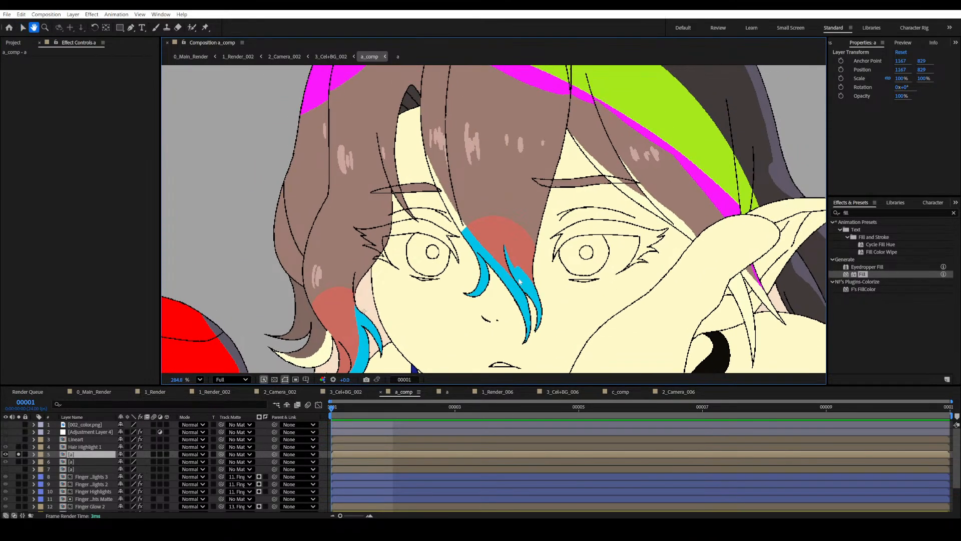
drag(532, 274, 633, 224)
scroll(601, 235, down, 5)
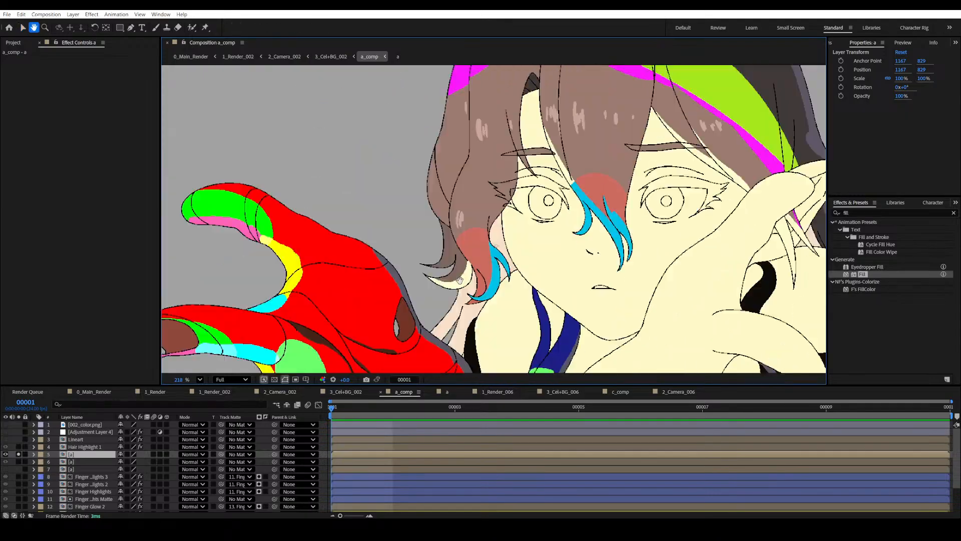
scroll(529, 264, up, 5)
scroll(528, 264, up, 3)
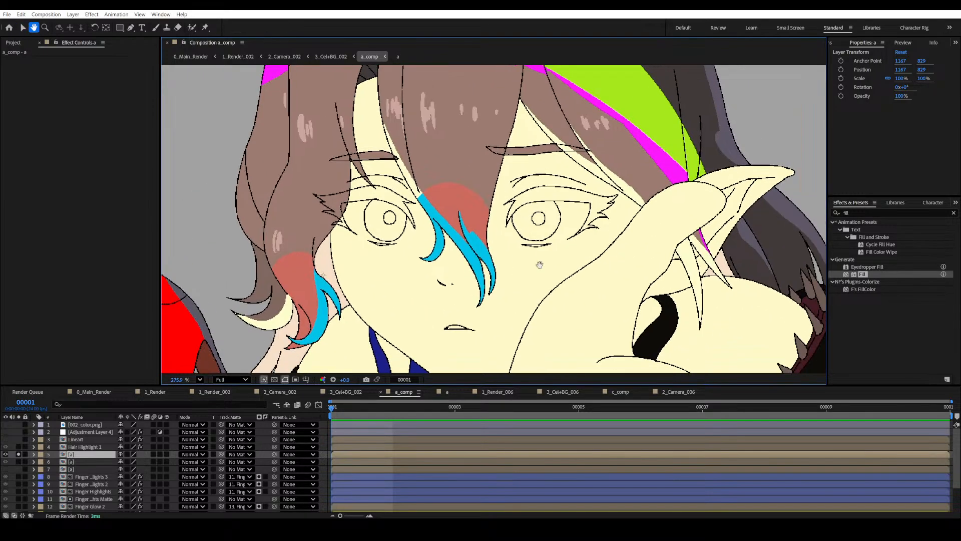
click(951, 212)
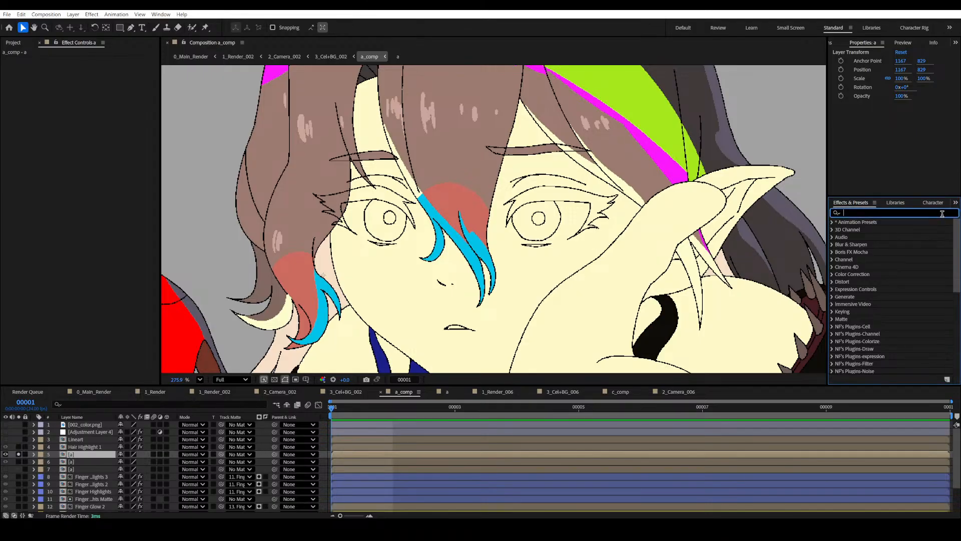
text(color keep)
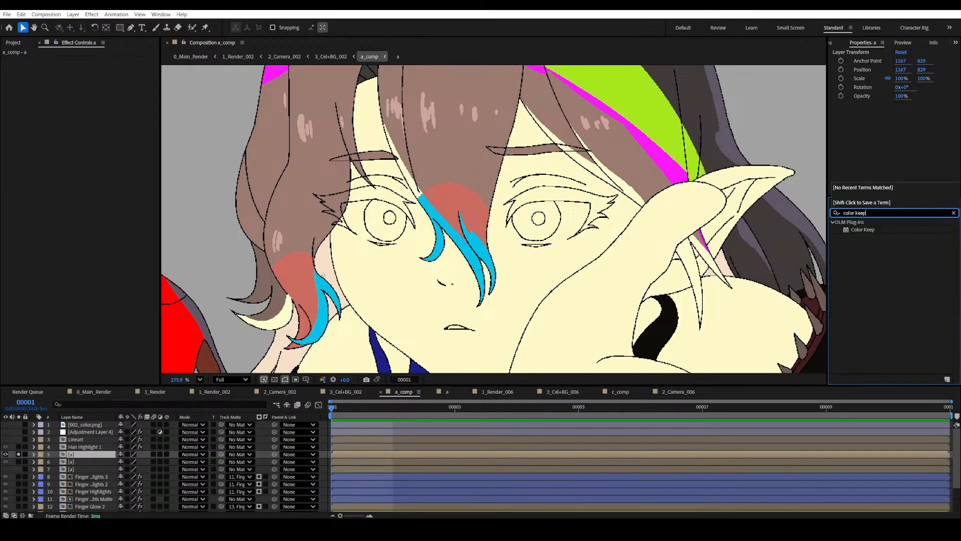
drag(863, 229, 103, 142)
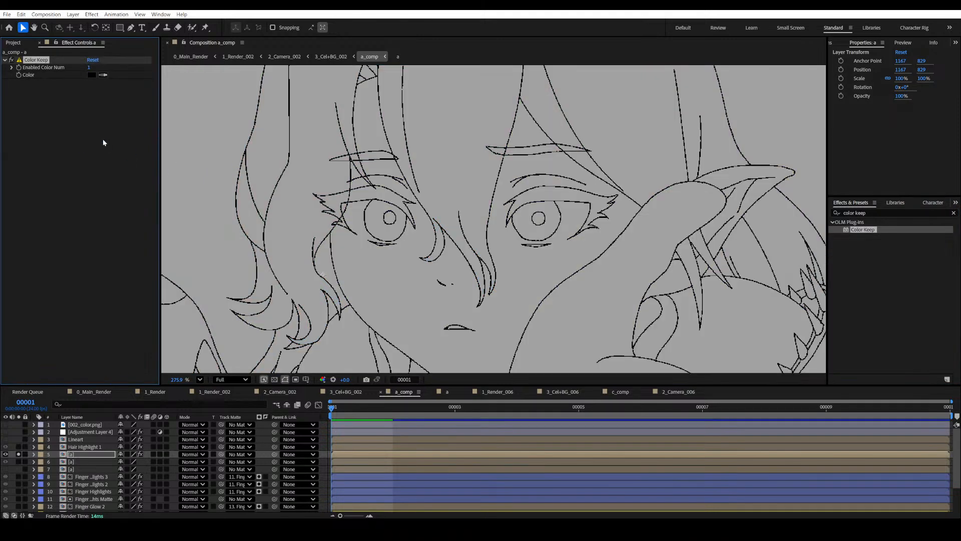
Temporarily disable Color Keep on the soloed a layer and sample the salmon-red hair area as its first kept colour.
click(11, 59)
drag(407, 221, 421, 221)
key(v)
click(103, 75)
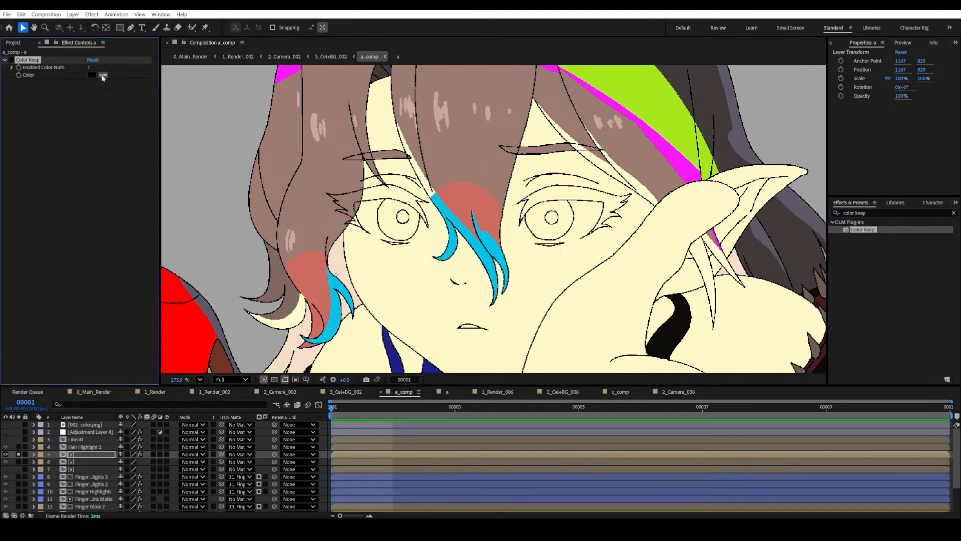
click(461, 196)
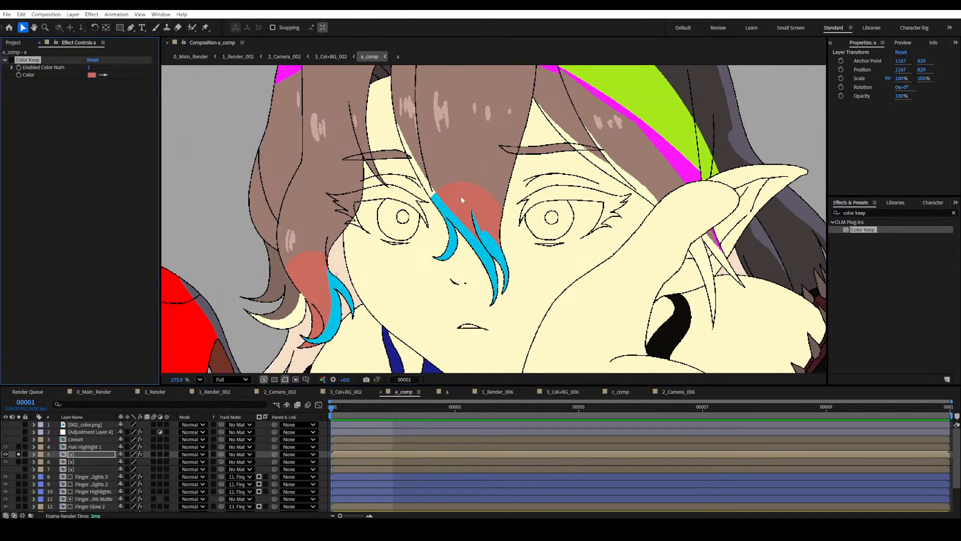
Set Color Keep's Enabled Color Num to 2 and sample the cyan strand tips as the second colour.
click(89, 68)
text(2)
key(Return)
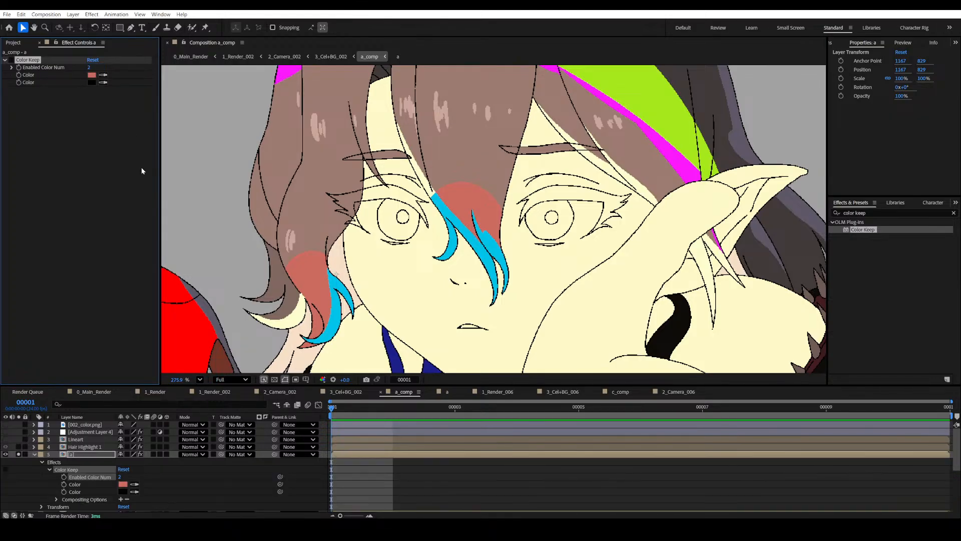
click(104, 83)
click(453, 212)
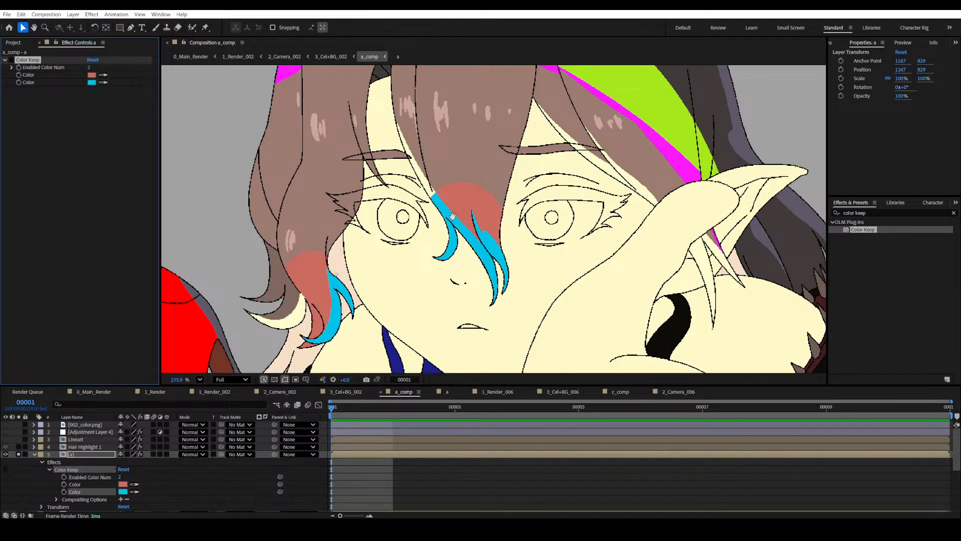
drag(353, 162, 362, 168)
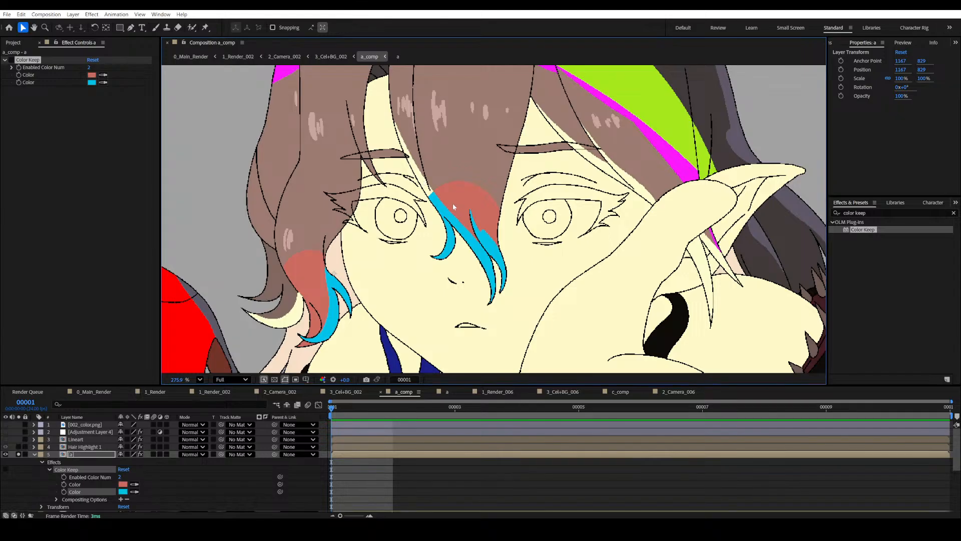
Re-enable Color Keep on the a layer to isolate the sampled hair areas.
click(11, 60)
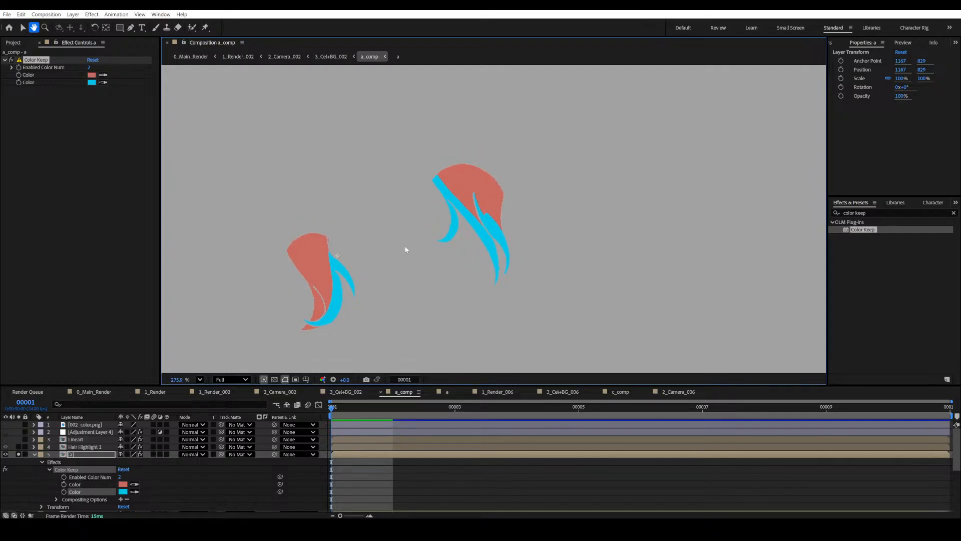
key(space)
key(space)
scroll(394, 244, down, 5)
drag(429, 284, 429, 307)
scroll(365, 226, up, 4)
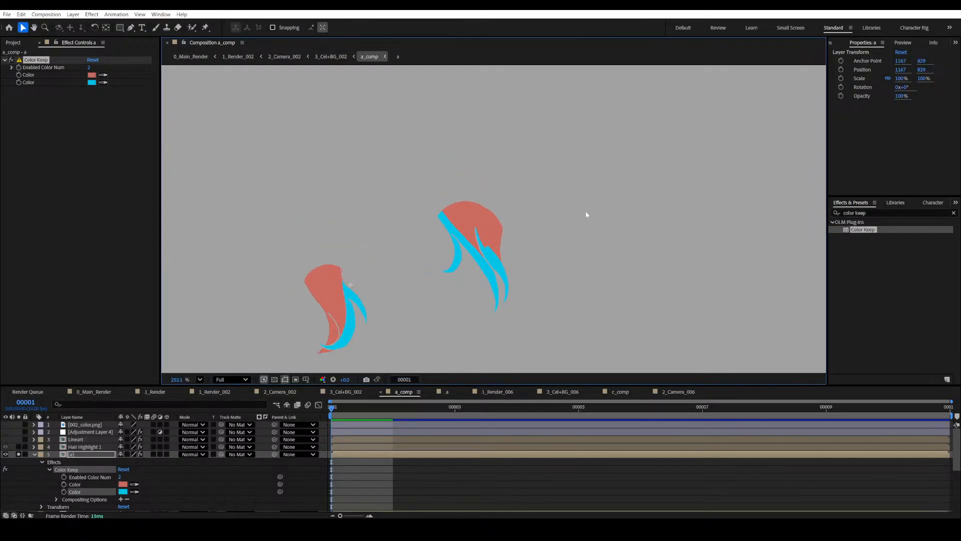
Find the Fill effect and apply it to the a layer after Color Keep.
click(862, 213)
key(ctrl+a)
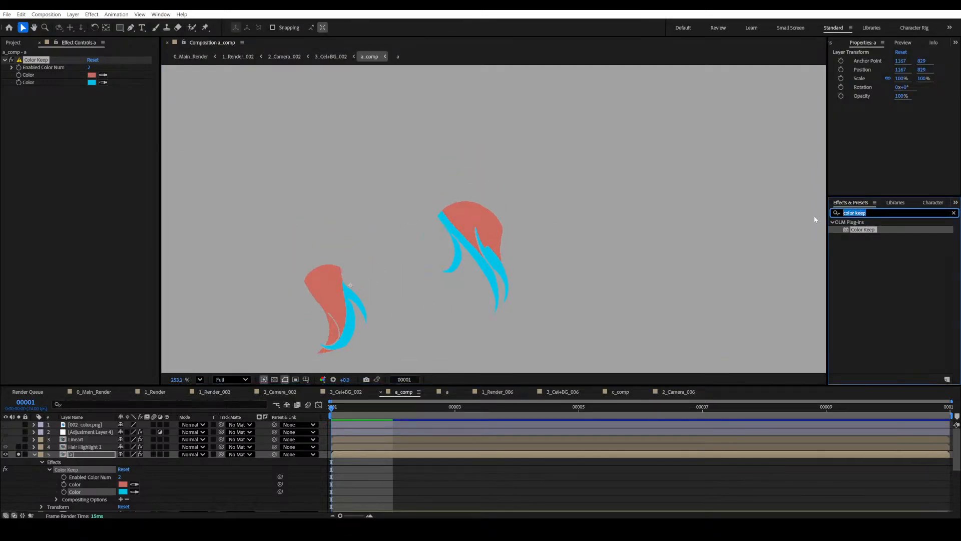
text(fill)
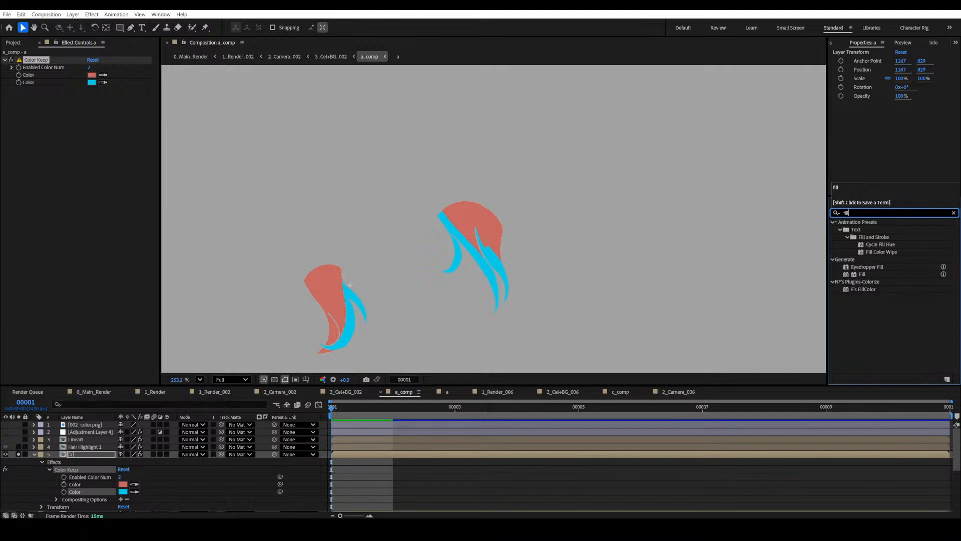
click(862, 273)
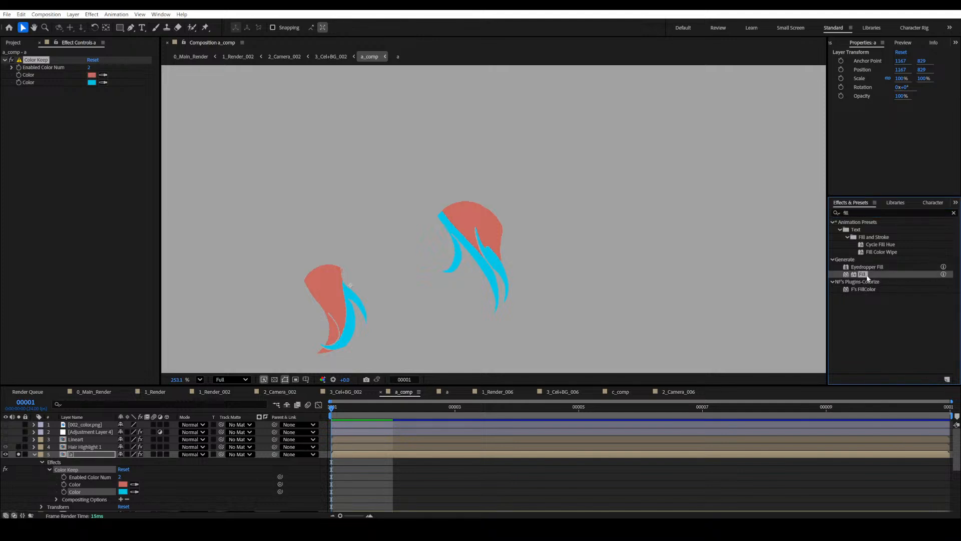
drag(862, 274, 48, 106)
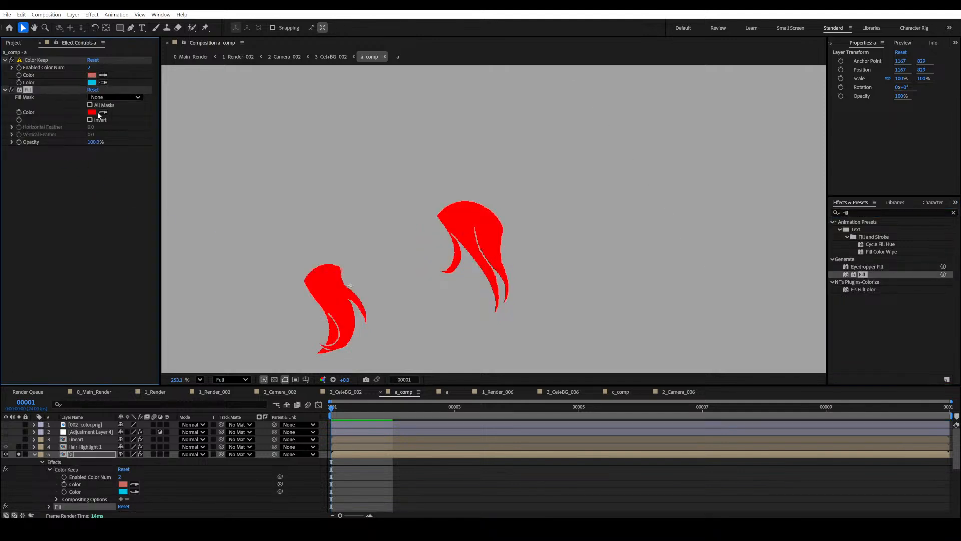
Set the Fill colour to the salmon red sampled from Color Keep's first colour, and save the project.
click(103, 112)
click(92, 75)
key(h)
drag(407, 204, 420, 199)
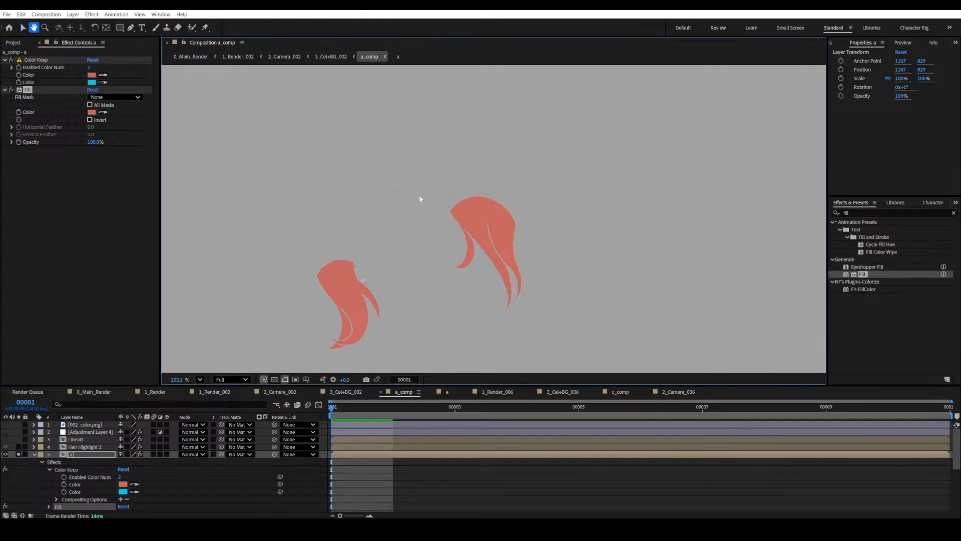
key(ctrl+s)
scroll(353, 242, up, 1)
drag(353, 242, 366, 224)
key(v)
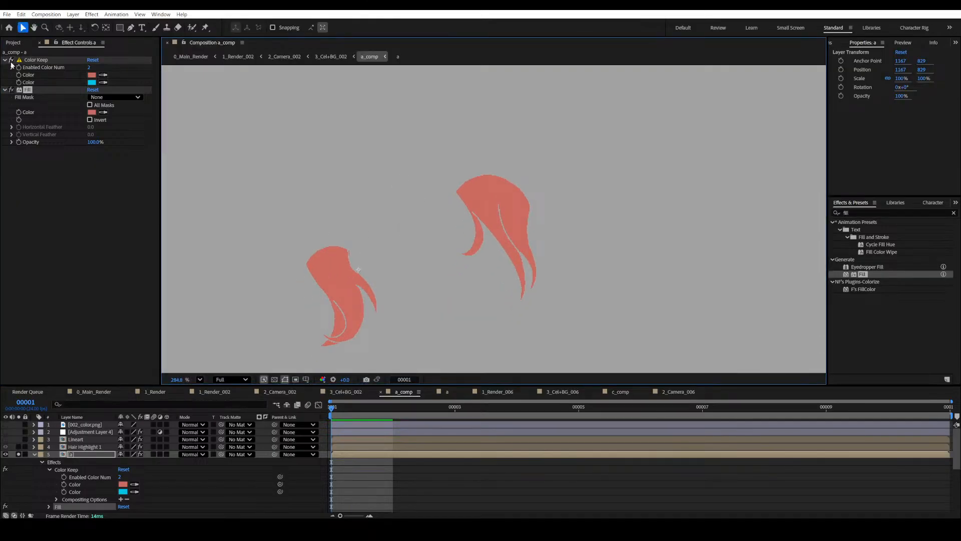
Solo Hair Highlight 1 together with the filled a layer, unsolo both to view the full character, and save the project.
click(19, 447)
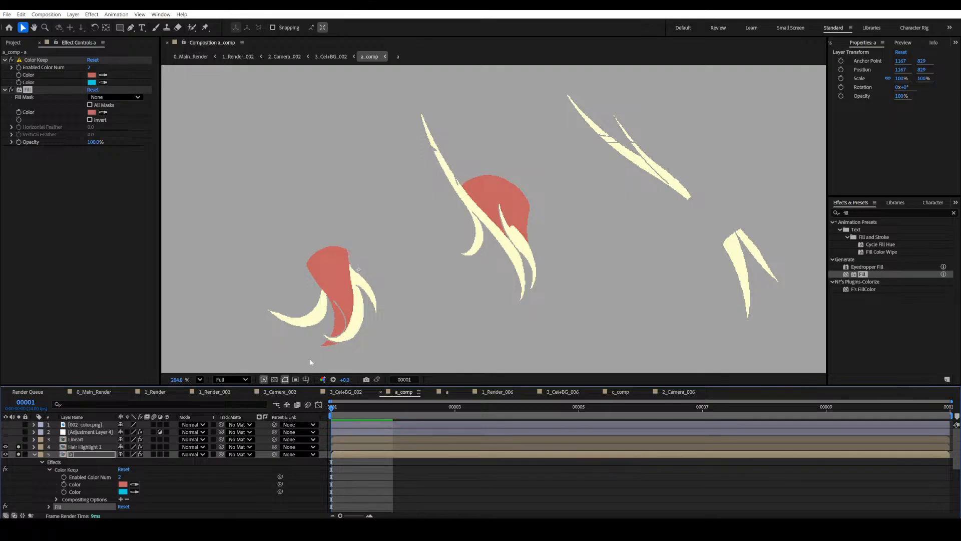
drag(19, 446, 19, 454)
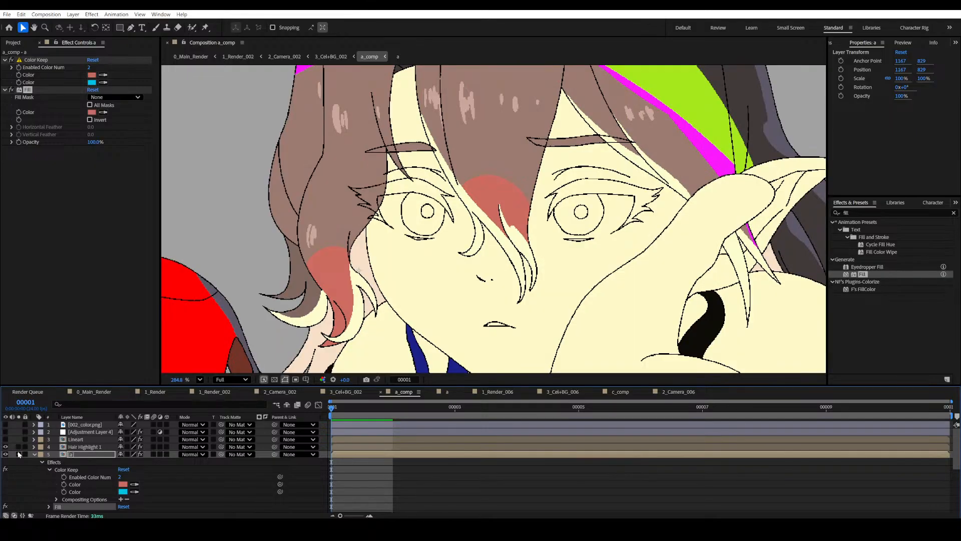
drag(395, 294, 380, 304)
key(ctrl+s)
scroll(471, 235, up, 1)
drag(472, 235, 466, 242)
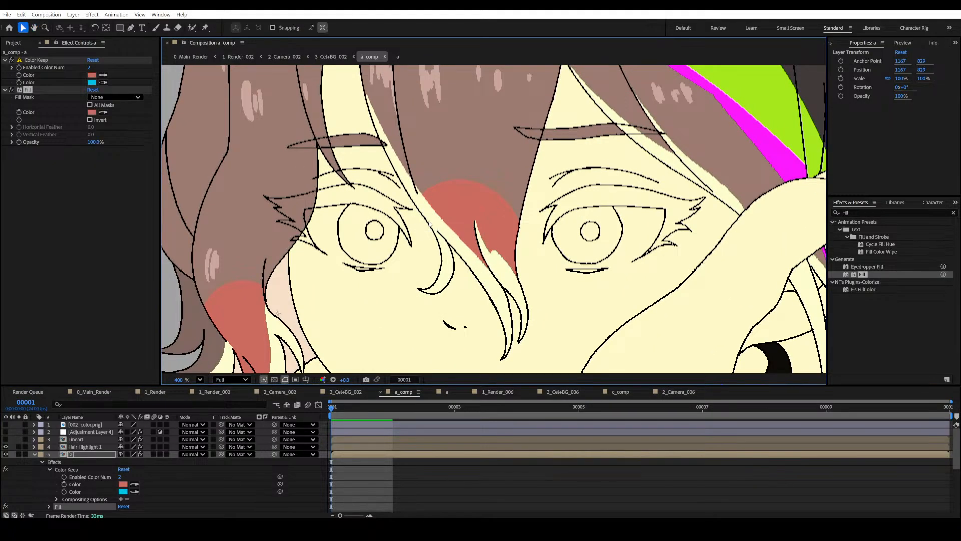
Hide and show Hair Highlight 1 to compare the salmon strand fill with and without the cream highlight over it.
click(5, 447)
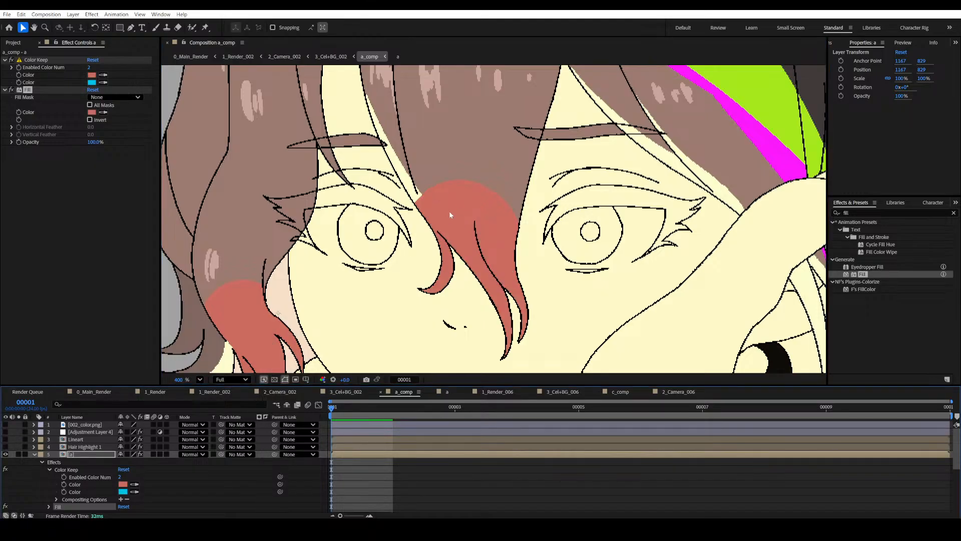
click(5, 446)
drag(522, 212, 502, 215)
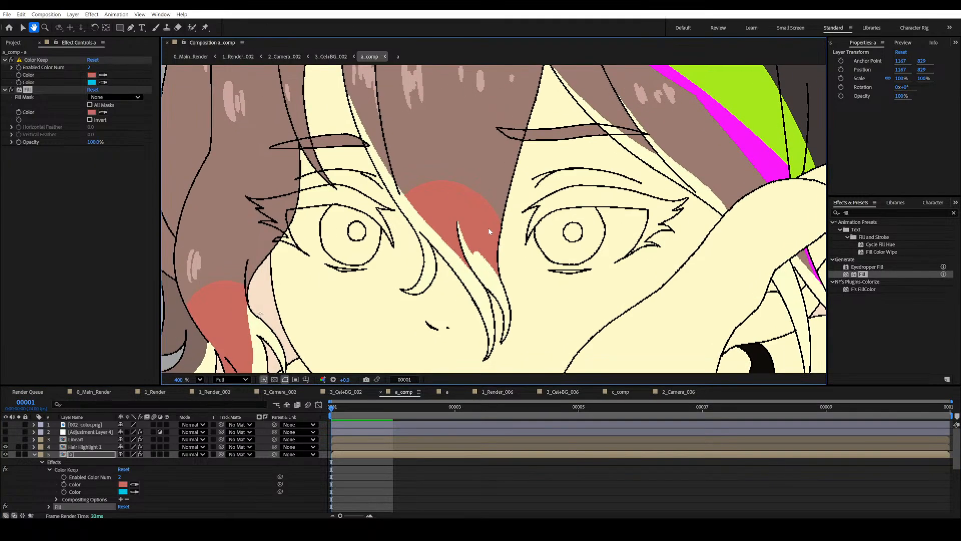
key(space)
key(space)
drag(369, 243, 399, 244)
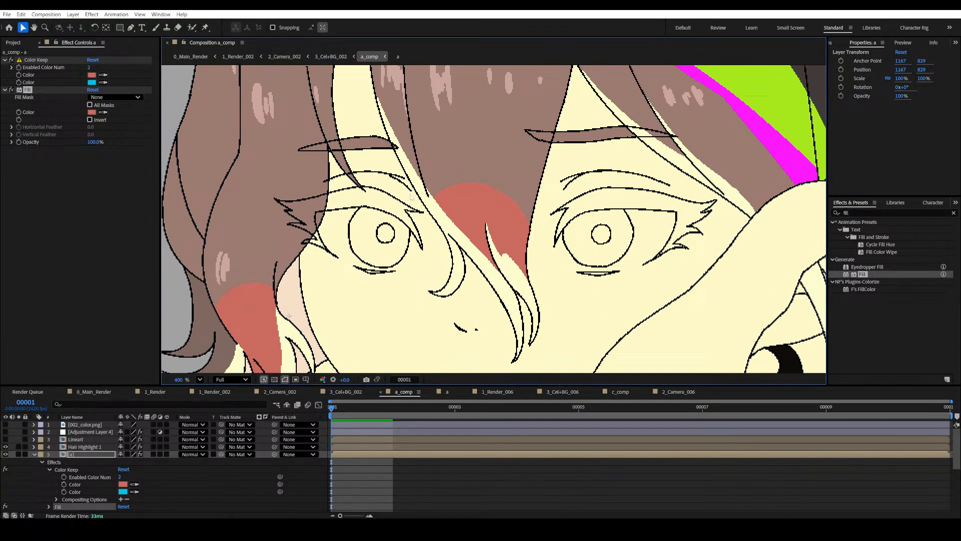
drag(443, 190, 428, 196)
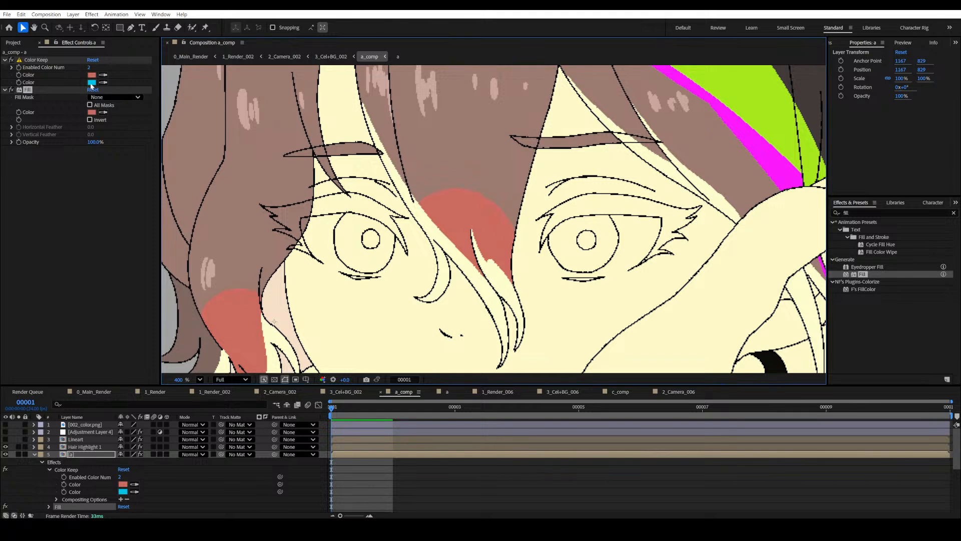
Set Color Keep's Enabled Color Num to 1 so only the salmon-red area is kept.
click(92, 82)
click(567, 225)
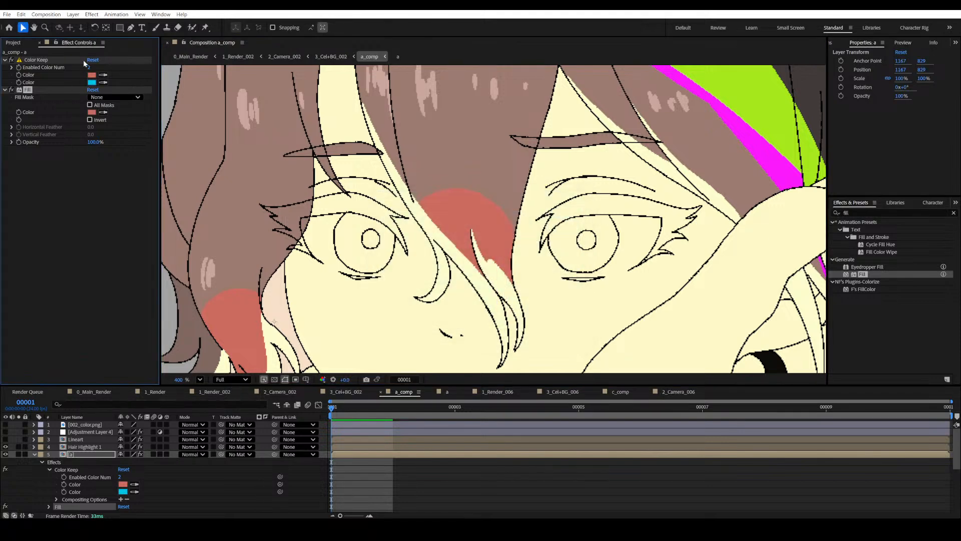
click(90, 67)
text(1)
key(Return)
View the source colours in the a composition, return to a_comp, solo the salmon-filled a layer, and save the project.
key(shift+Escape)
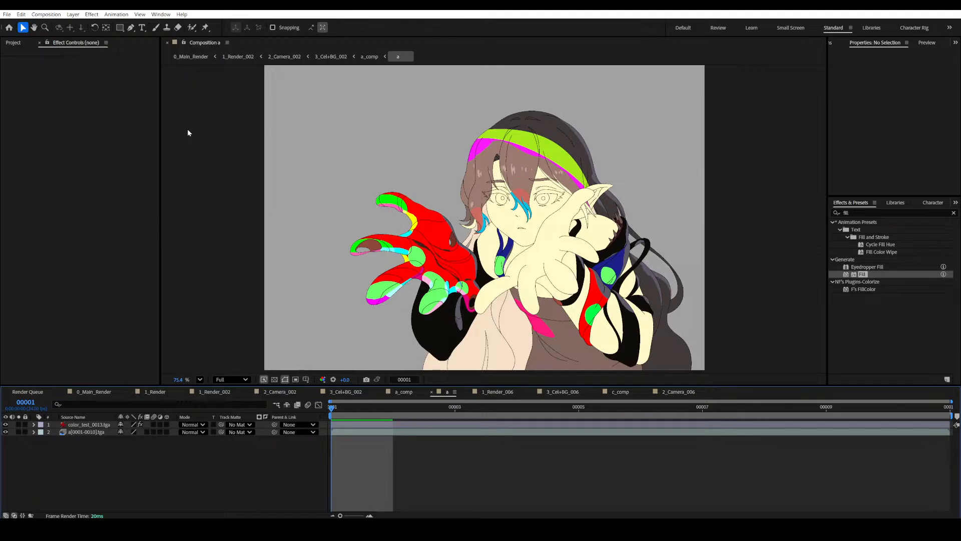
click(368, 57)
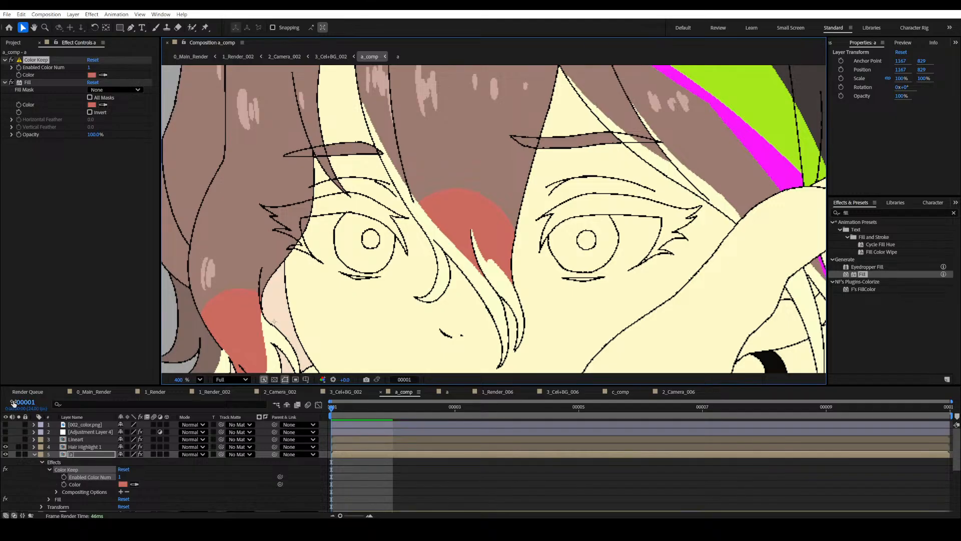
click(18, 454)
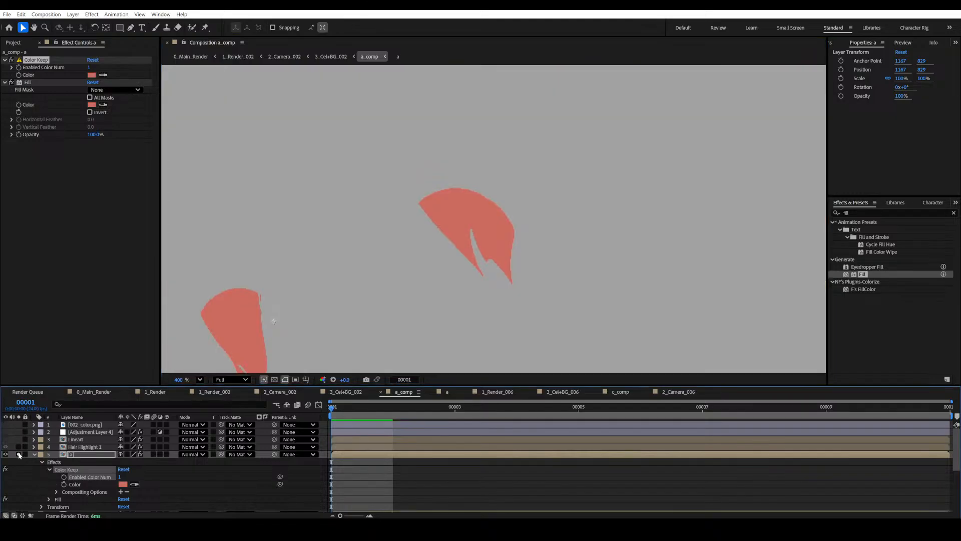
drag(525, 242, 524, 229)
key(ctrl+s)
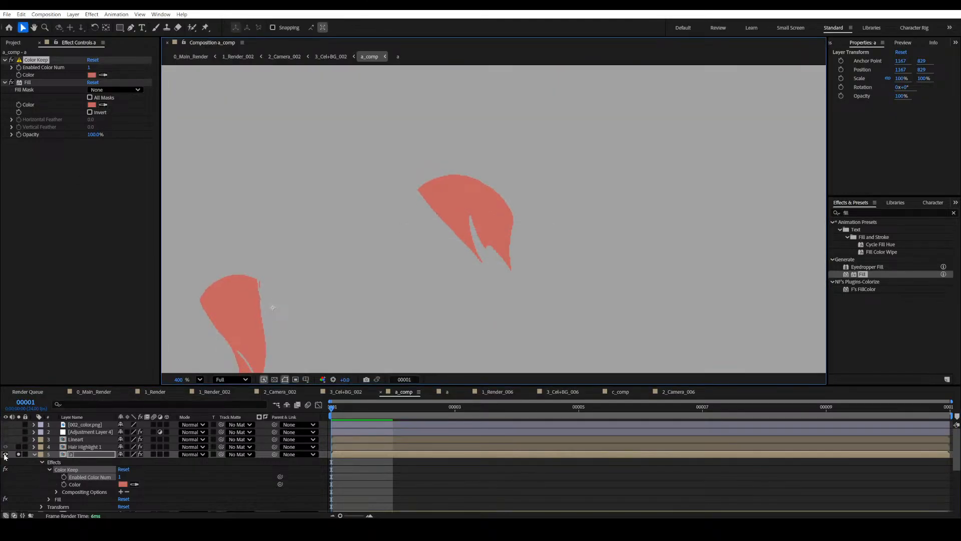
Toggle the solos of Hair Highlight 1 and the a layer to compare them, leave the a layer soloed, and save.
click(18, 455)
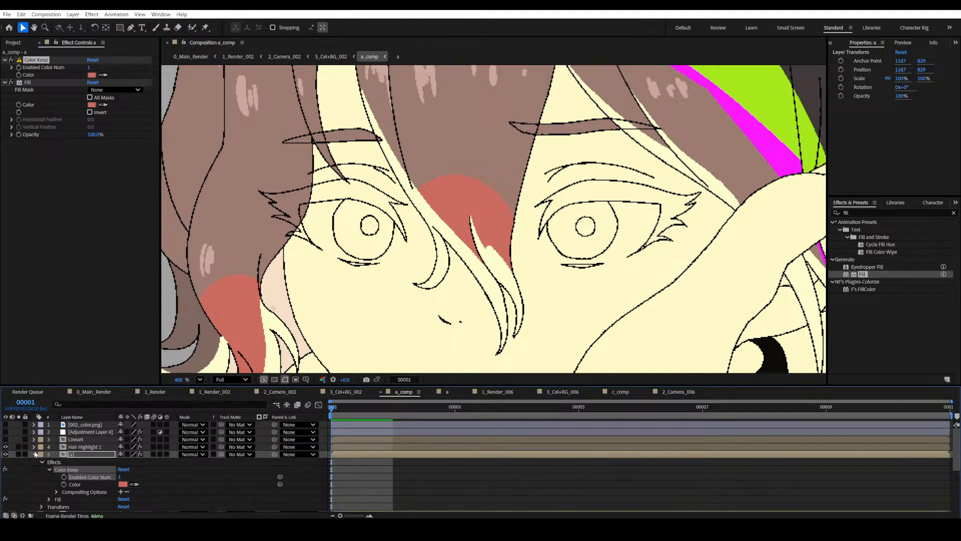
click(18, 447)
click(18, 447)
click(18, 454)
drag(476, 236, 472, 228)
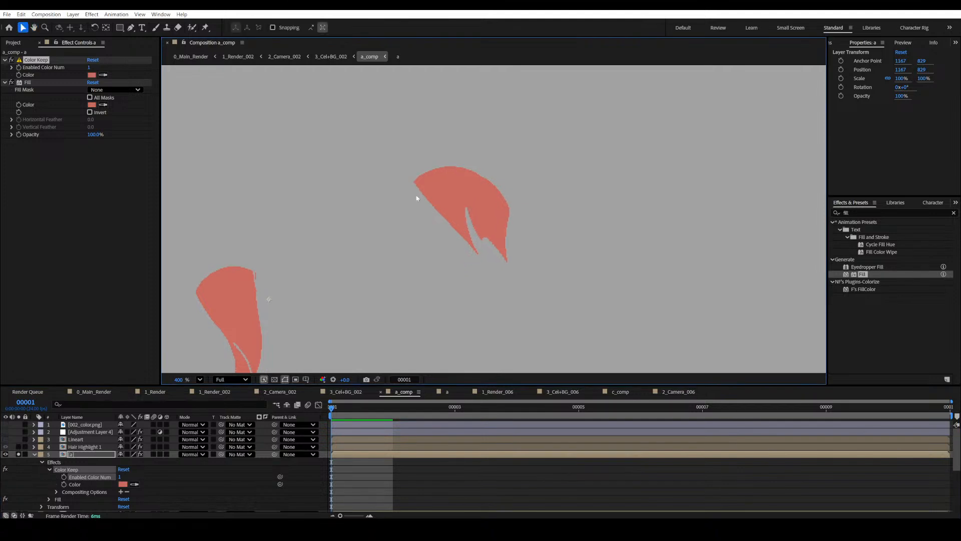
key(ctrl+s)
Toggle Color Keep and Fill off and on to examine what each effect contributes, leaving both enabled.
click(11, 59)
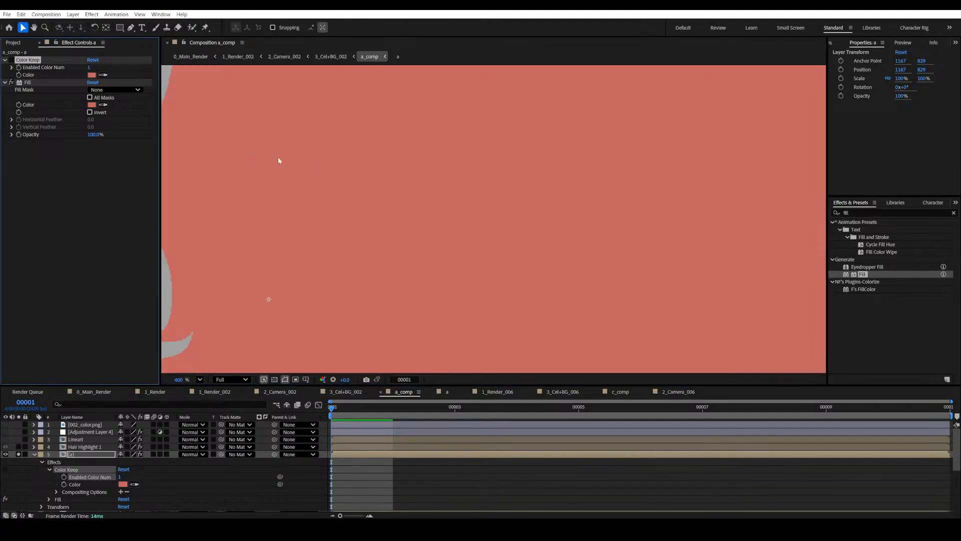
click(12, 60)
click(11, 82)
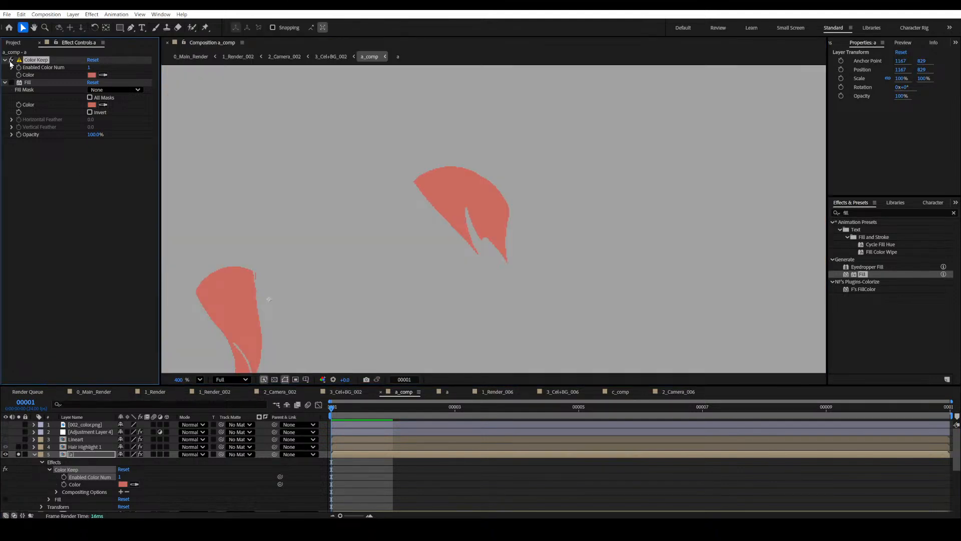
click(11, 60)
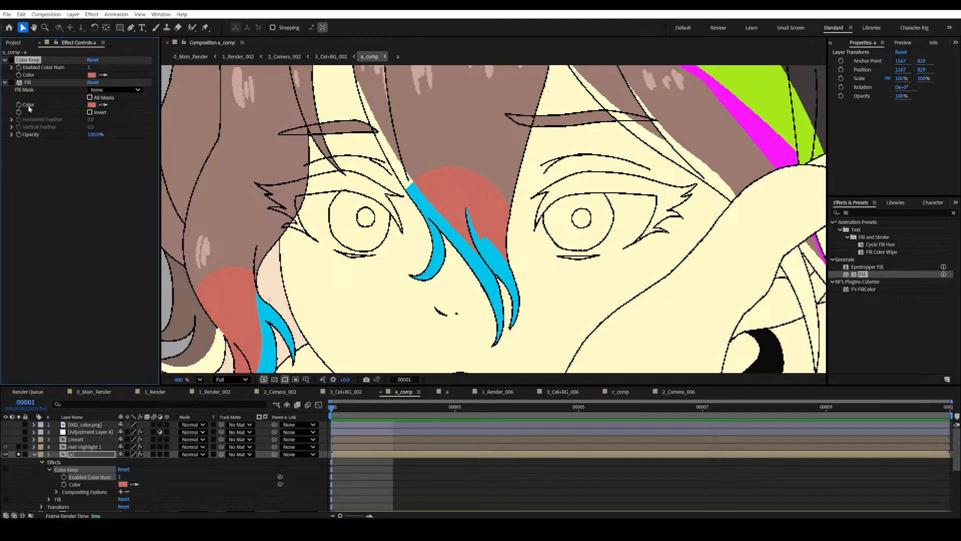
click(11, 82)
click(11, 60)
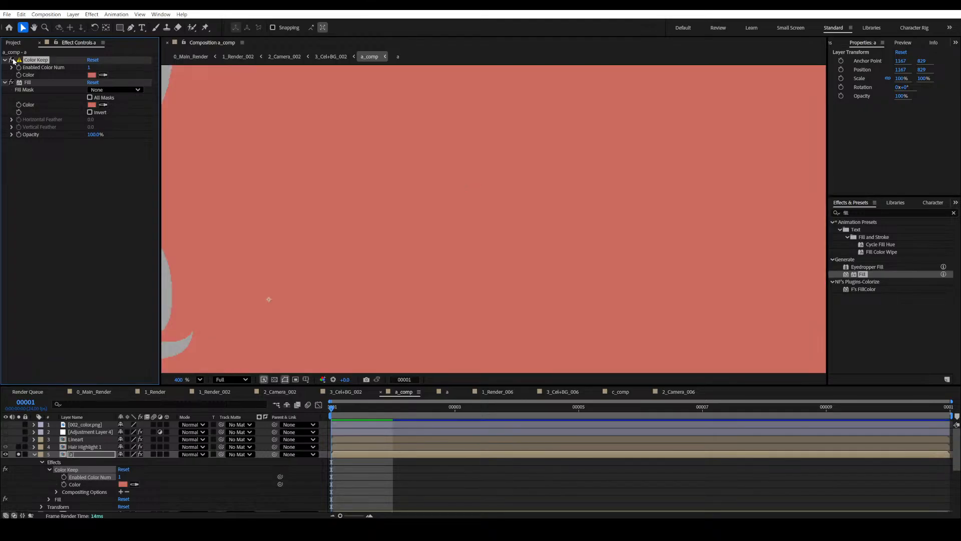
drag(491, 245, 483, 229)
scroll(440, 208, up, 2)
scroll(434, 206, down, 3)
mouse_move(433, 206)
mouse_down()
mouse_move(446, 225)
mouse_move(438, 219)
mouse_up()
scroll(451, 228, up, 1)
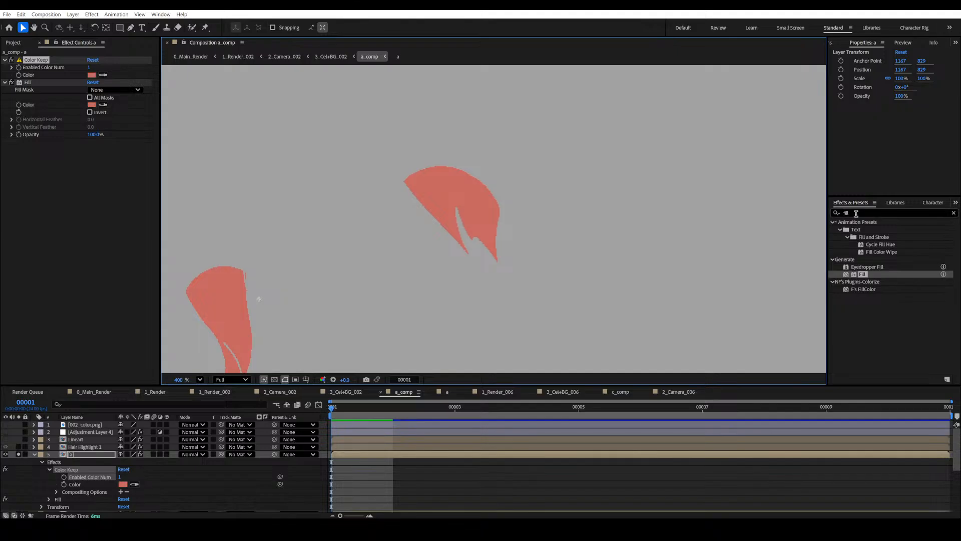
Apply Gaussian Blur to the salmon-filled a layer after Fill, and save the project.
drag(856, 214, 827, 215)
text(gaus)
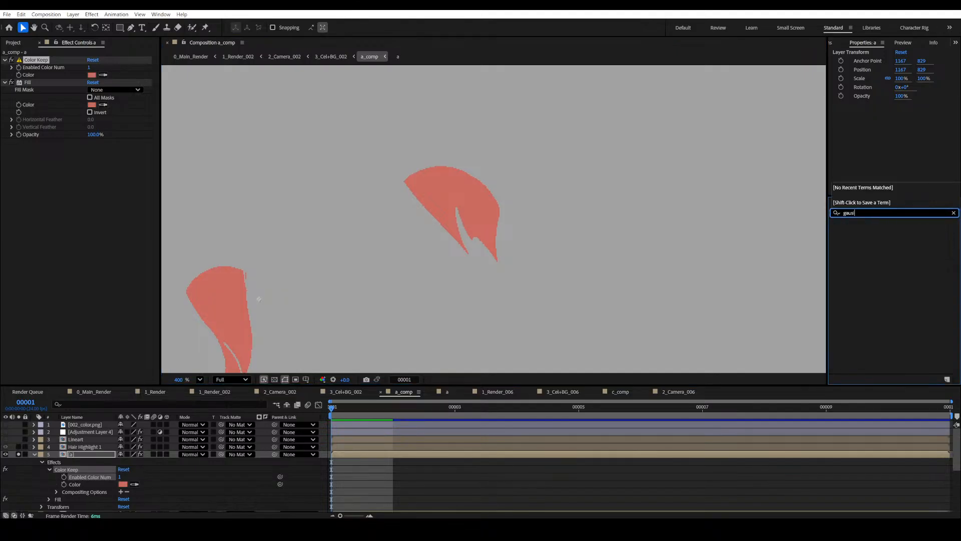
drag(881, 230, 133, 251)
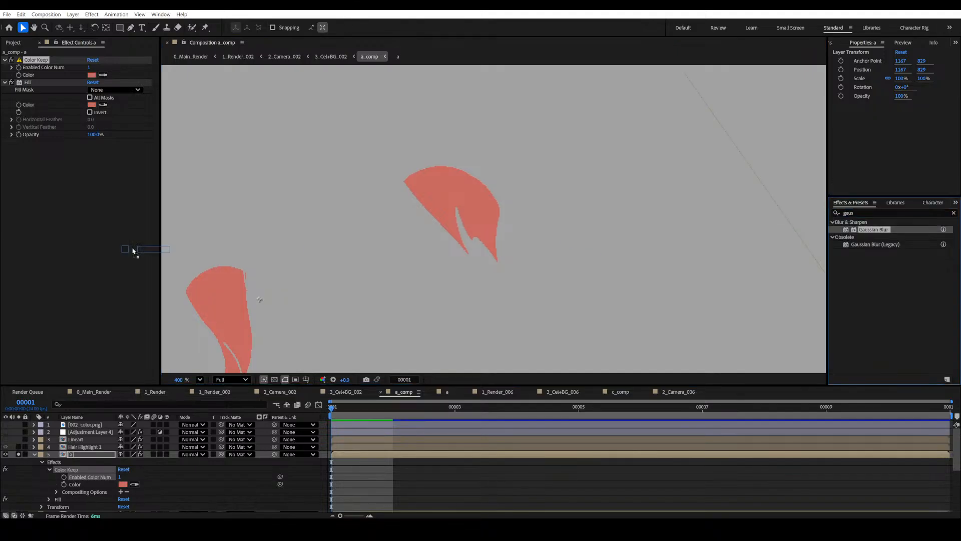
key(ctrl+s)
scroll(430, 209, up, 2)
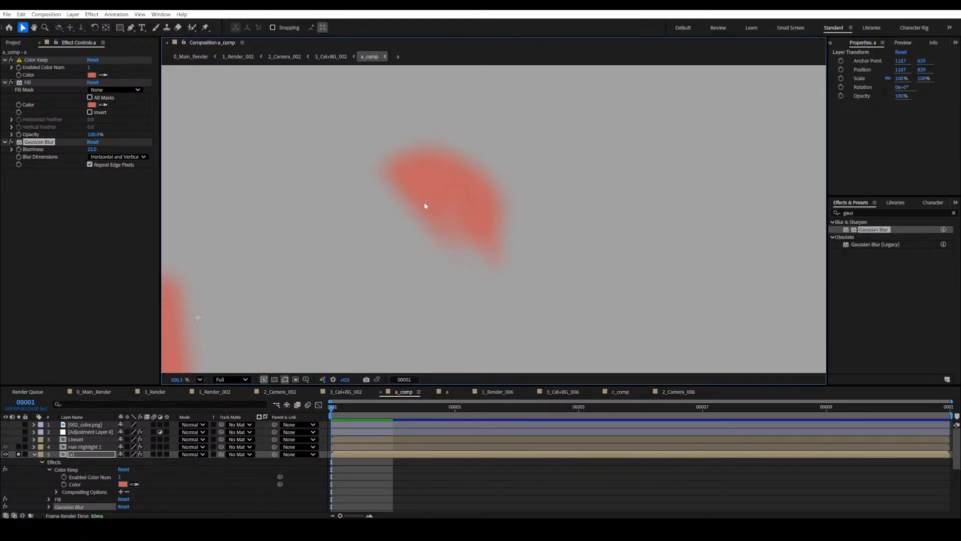
Turn off the blurred a layer's solo and view its salmon area against the full character artwork.
drag(395, 167, 363, 171)
drag(389, 266, 445, 269)
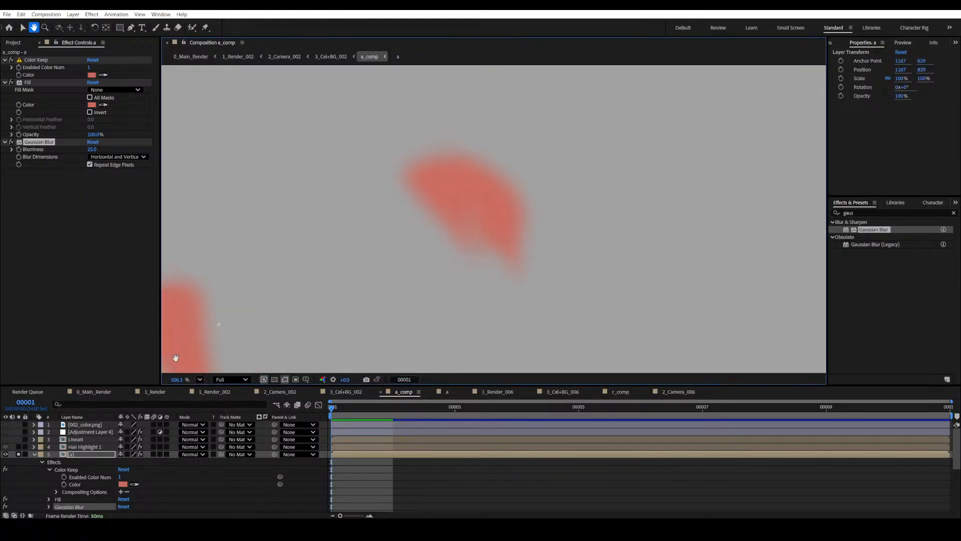
click(18, 454)
drag(408, 232, 402, 257)
drag(458, 245, 458, 248)
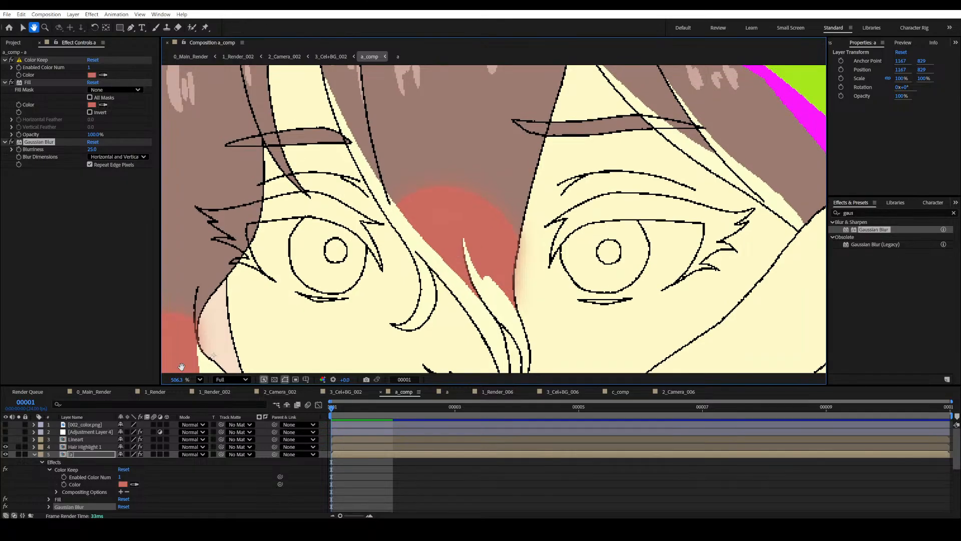
On the a layer carrying F's PixelReplace, expand target9 and sample the salmon hair area as its target colour.
scroll(70, 462, down, 4)
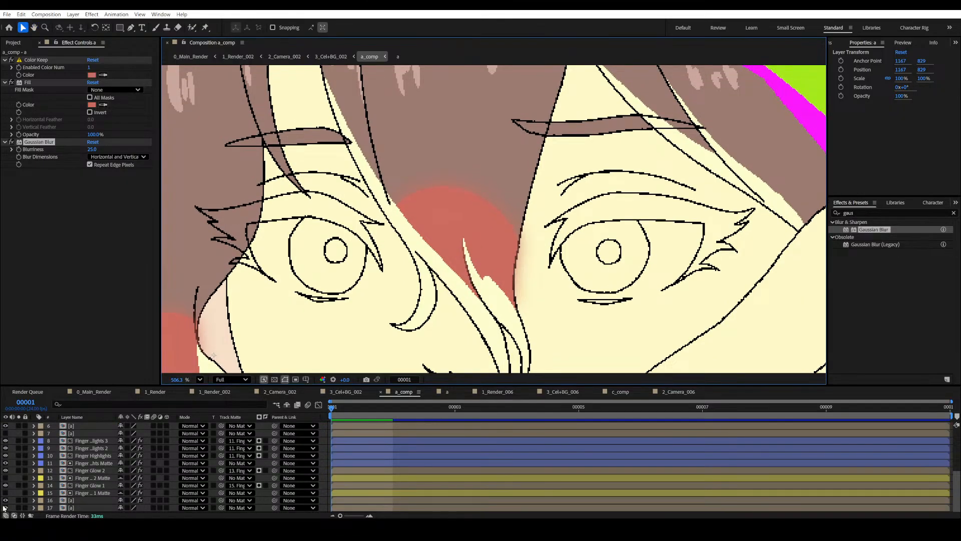
click(78, 501)
drag(391, 280, 393, 294)
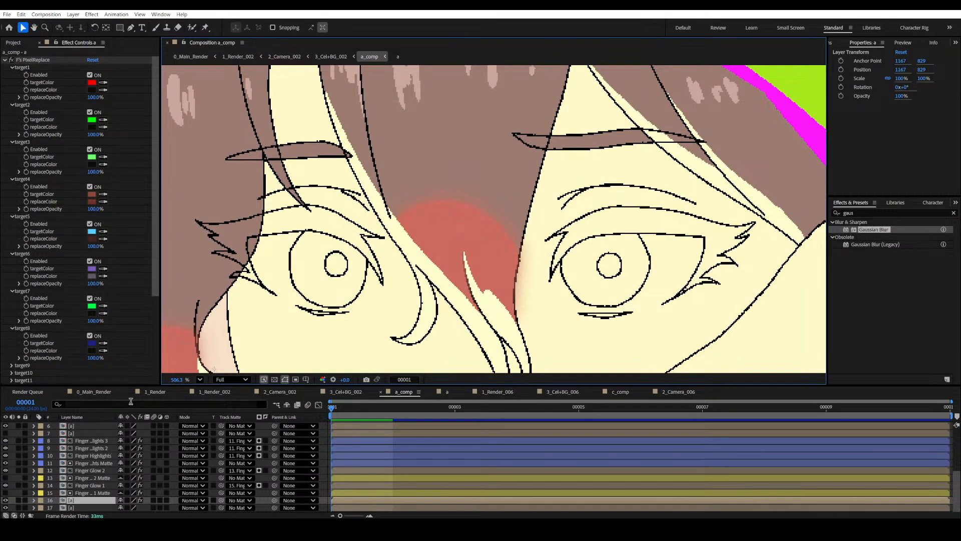
drag(284, 310, 272, 322)
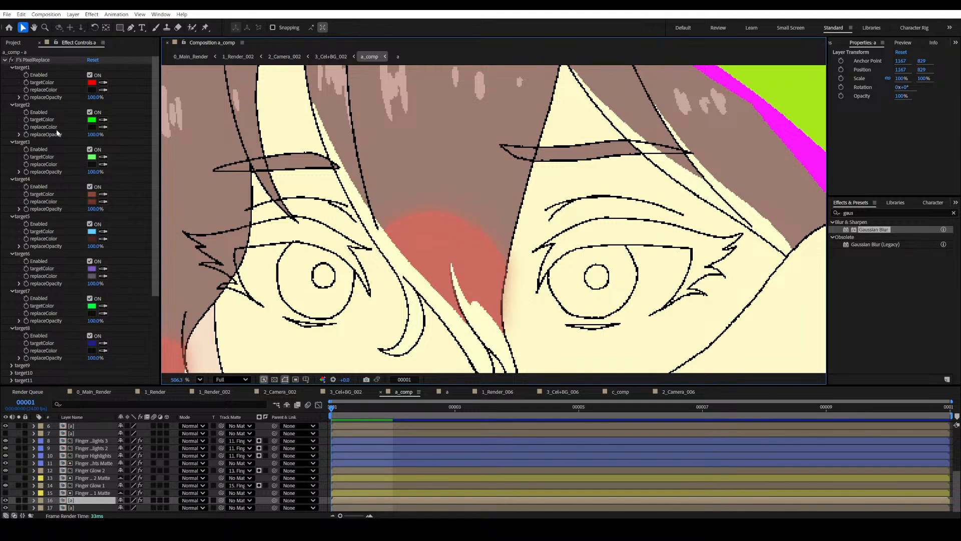
scroll(57, 132, down, 5)
click(12, 254)
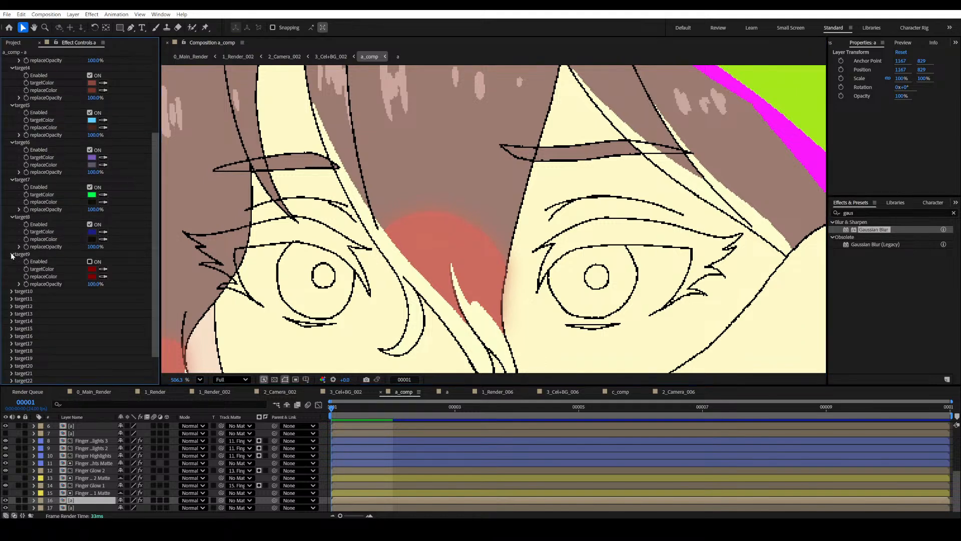
click(103, 270)
click(423, 244)
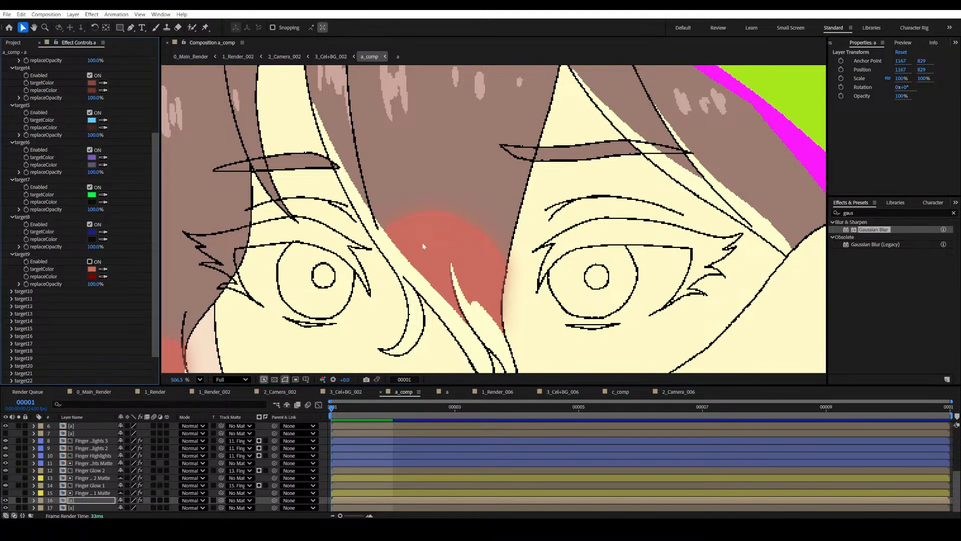
Sample the brown hair as target9's replace colour and enable target9.
click(104, 276)
click(444, 100)
drag(280, 265, 266, 271)
scroll(86, 470, up, 3)
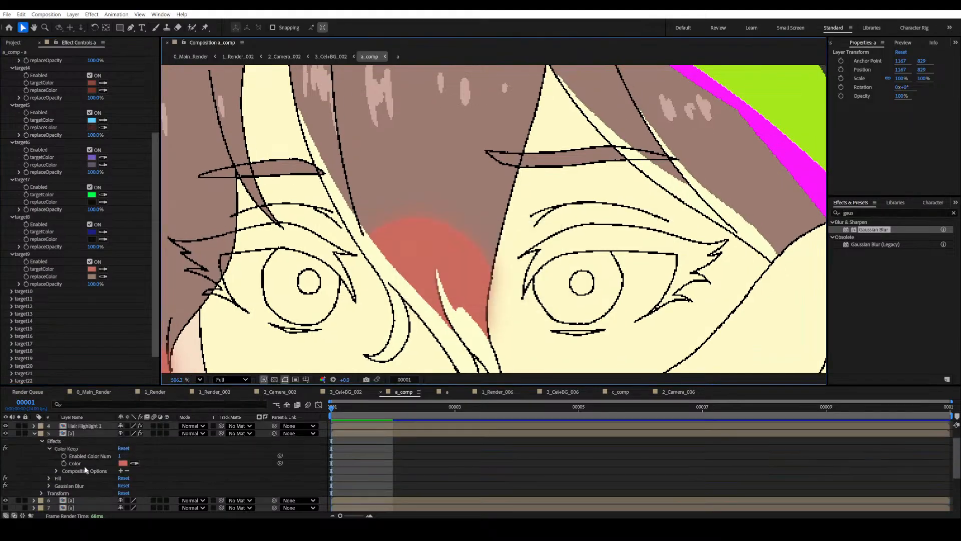
Solo the base a layer, then resample target9's replace colour from the brown hair and its target colour from the salmon area.
click(35, 434)
scroll(35, 436, up, 2)
scroll(31, 471, down, 3)
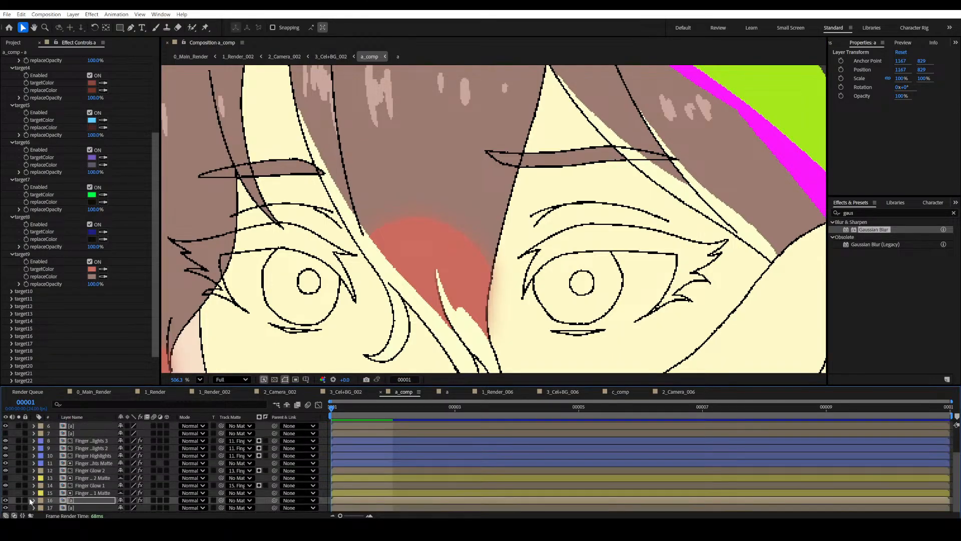
click(19, 508)
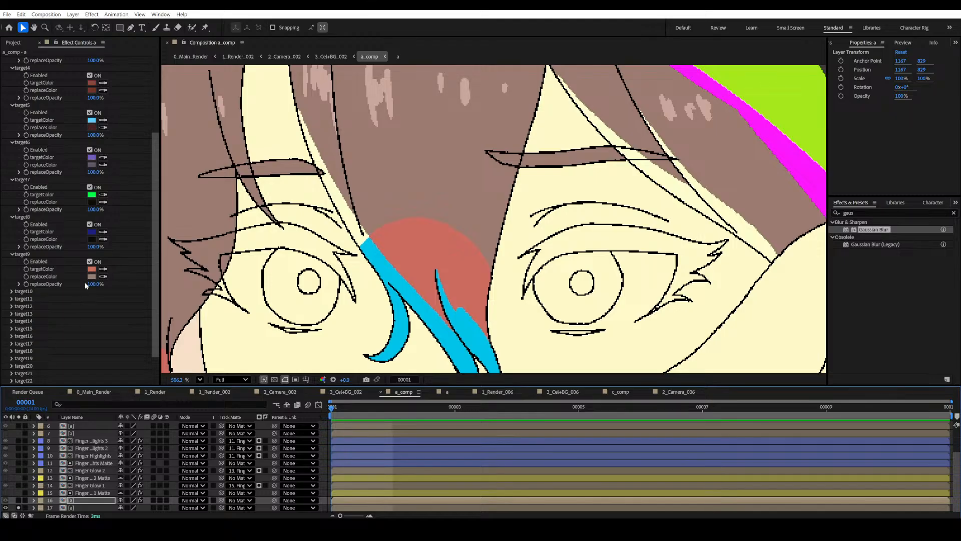
click(102, 276)
click(406, 152)
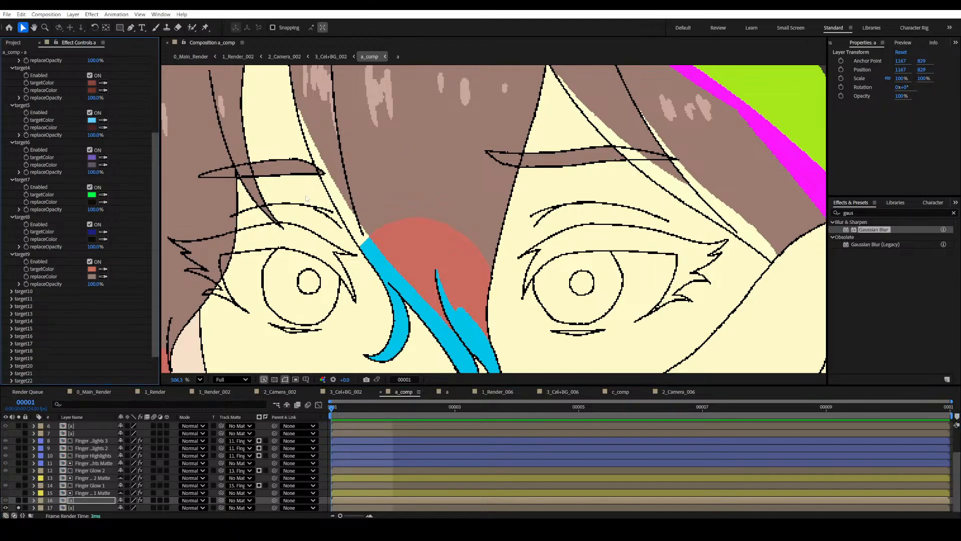
click(103, 270)
click(460, 242)
Review the marker colours and PixelReplace targets, then solo the colour-replaced a layer (layer 16) in place of the base layer.
scroll(429, 253, down, 5)
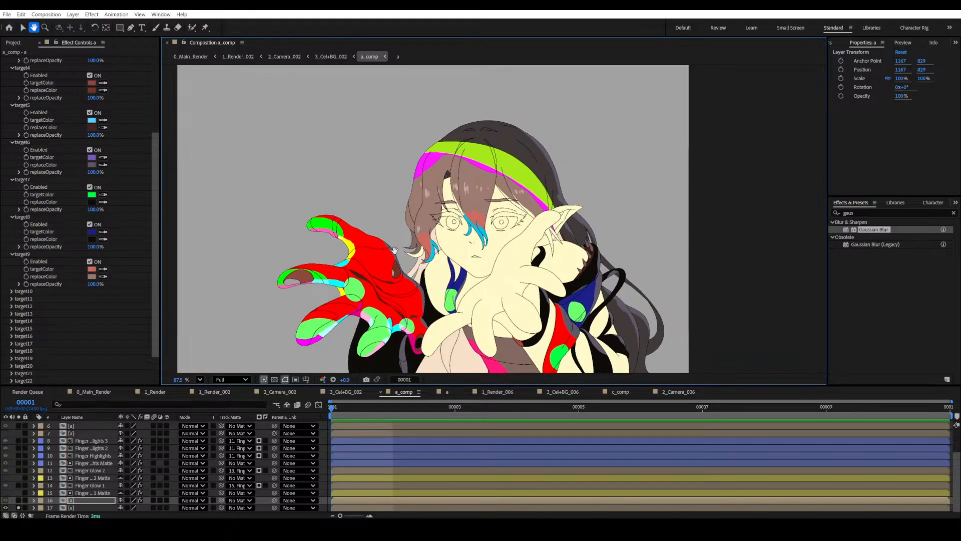
scroll(377, 243, down, 1)
scroll(33, 103, up, 5)
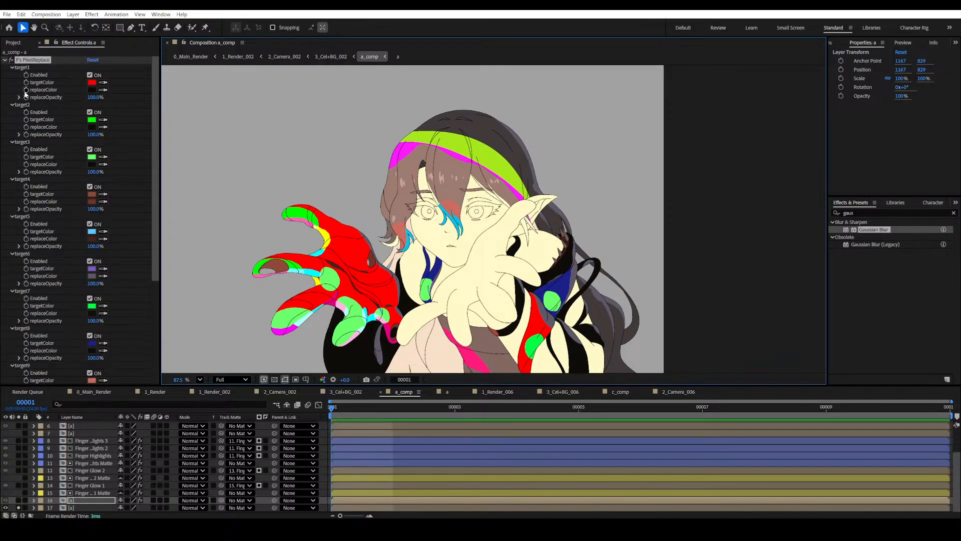
scroll(38, 110, down, 3)
scroll(50, 184, down, 2)
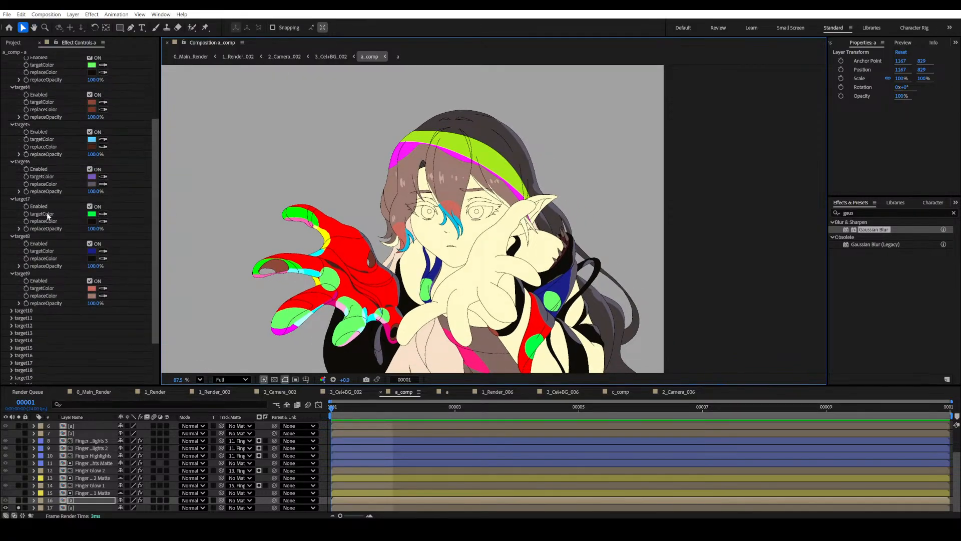
click(21, 502)
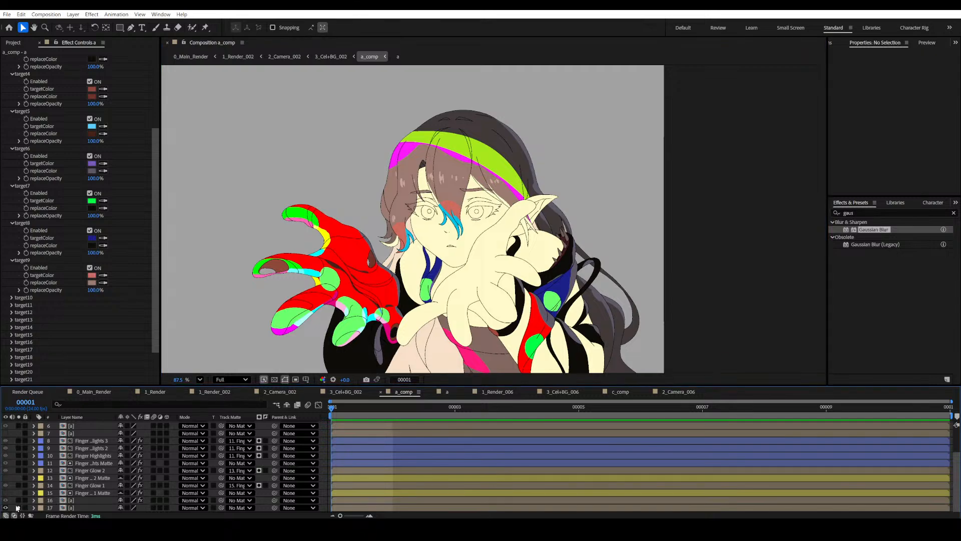
click(19, 500)
click(78, 499)
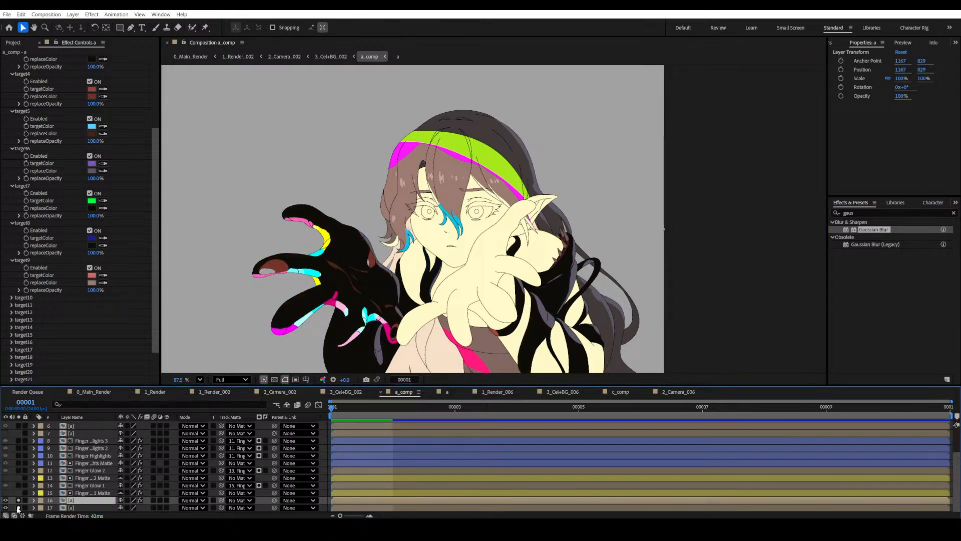
Toggle target9 off and on to compare the hair with and without the salmon replacement, leaving it enabled.
scroll(492, 218, up, 5)
scroll(428, 187, down, 1)
drag(429, 187, 405, 260)
scroll(440, 200, up, 5)
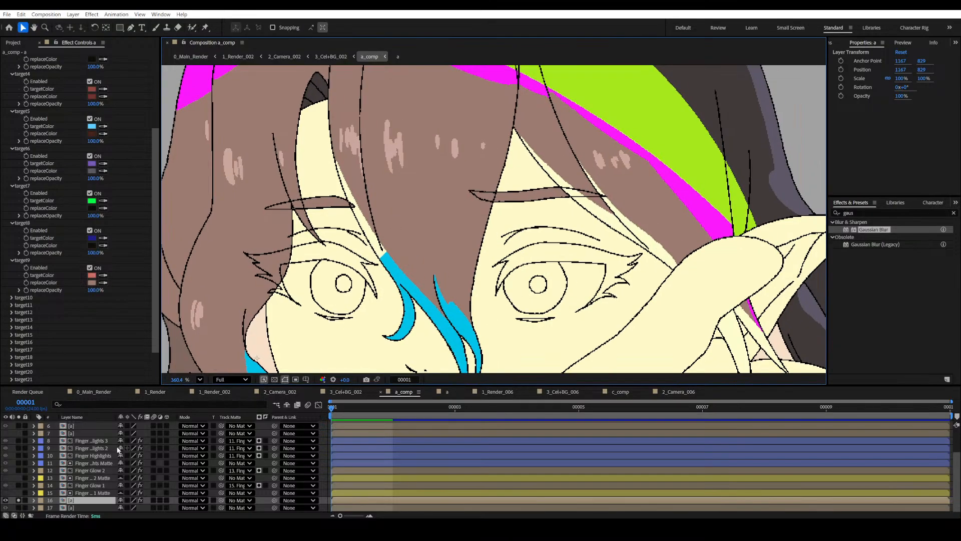
click(90, 268)
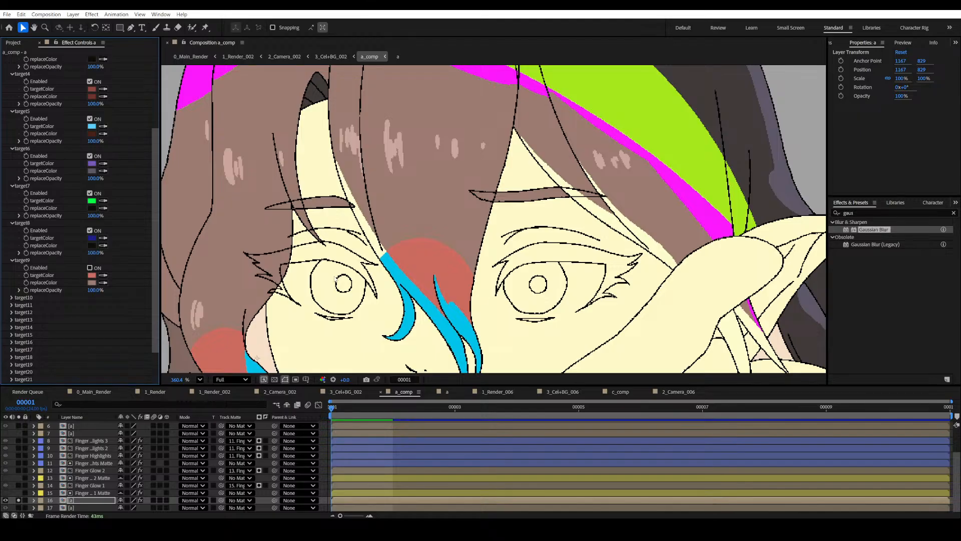
click(90, 268)
scroll(429, 258, up, 3)
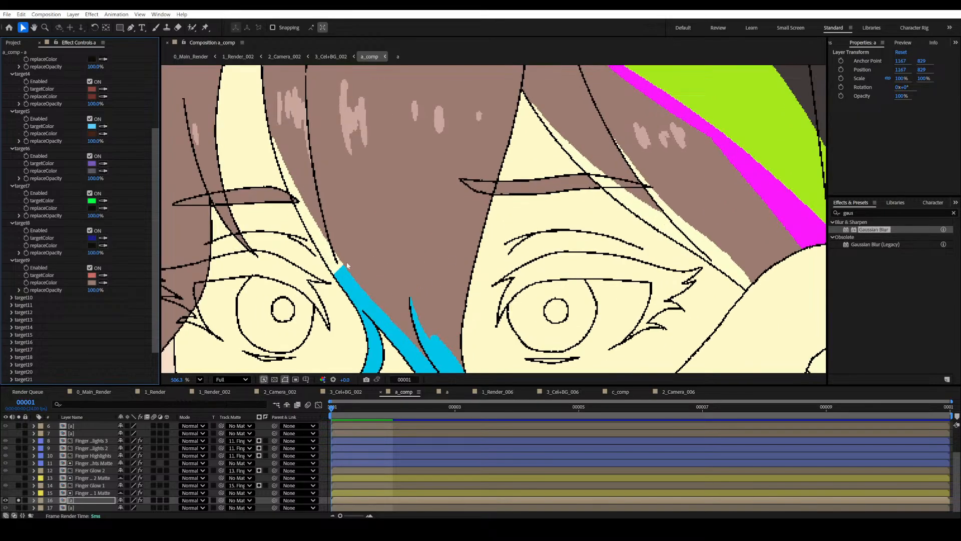
drag(438, 262, 474, 242)
key(space)
click(508, 290)
scroll(413, 247, down, 5)
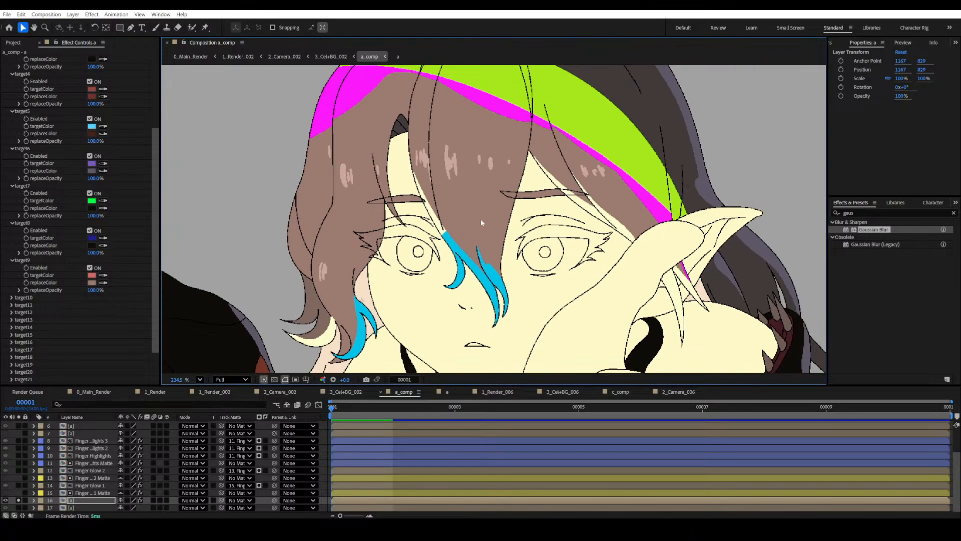
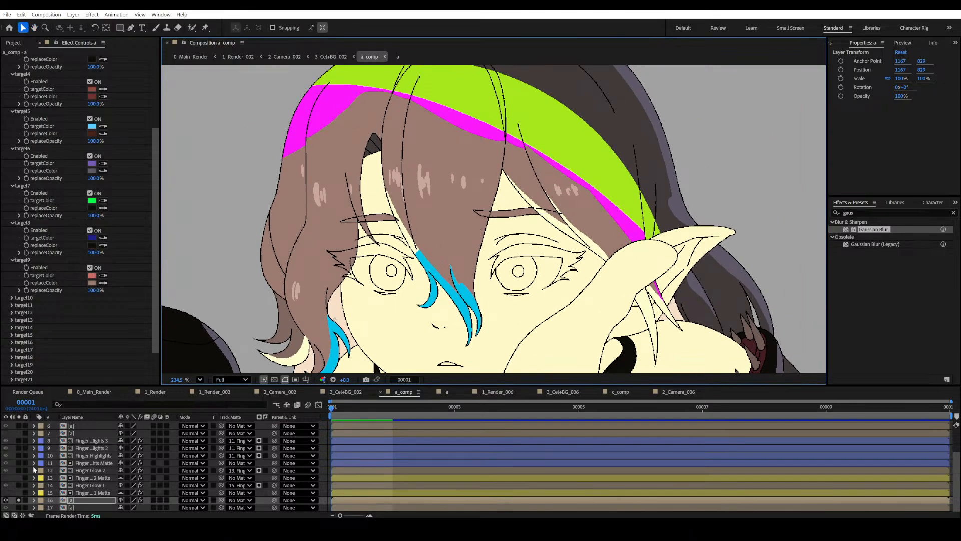
Turn off the solo on the colour-replaced a layer and save the project.
click(18, 500)
scroll(62, 477, up, 3)
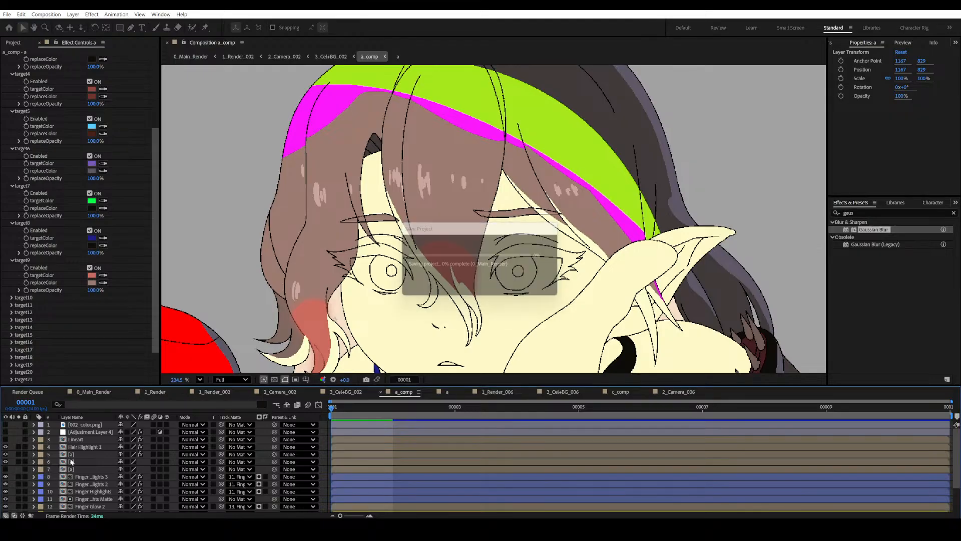
drag(384, 304, 372, 308)
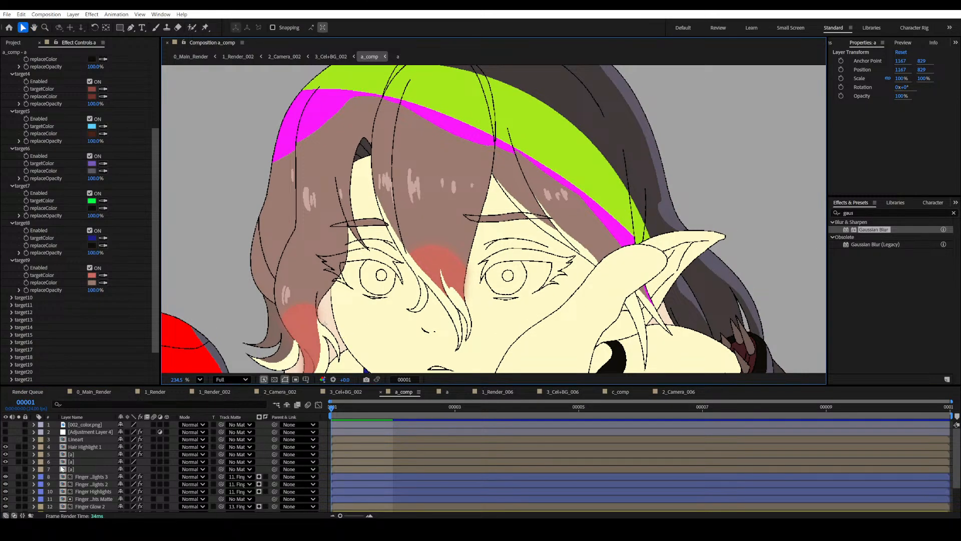
Toggle the solos of Hair Highlight 1 and the two a layers beneath it to compare them, leave none soloed, and save.
click(19, 447)
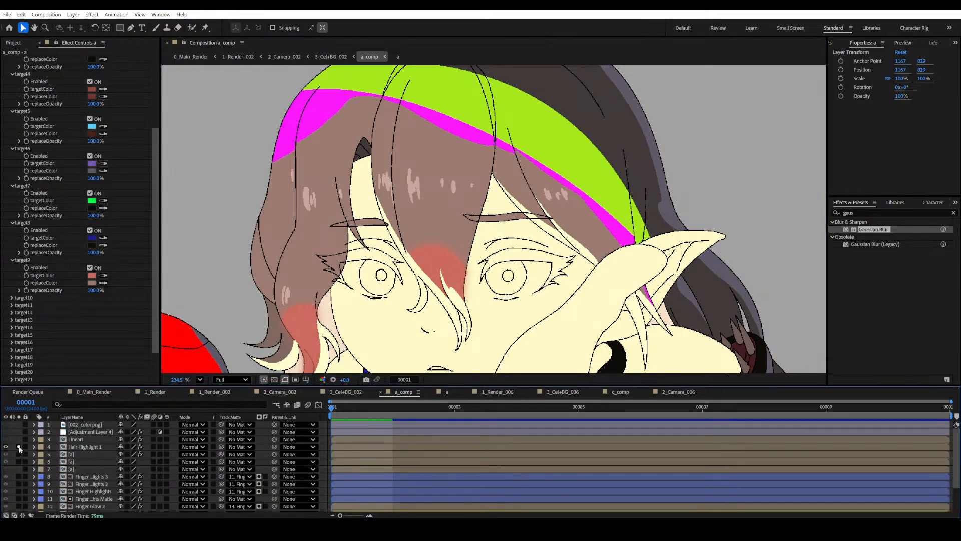
click(19, 446)
click(18, 454)
click(19, 454)
click(17, 462)
click(17, 462)
click(18, 462)
click(17, 462)
click(18, 462)
drag(599, 217, 620, 205)
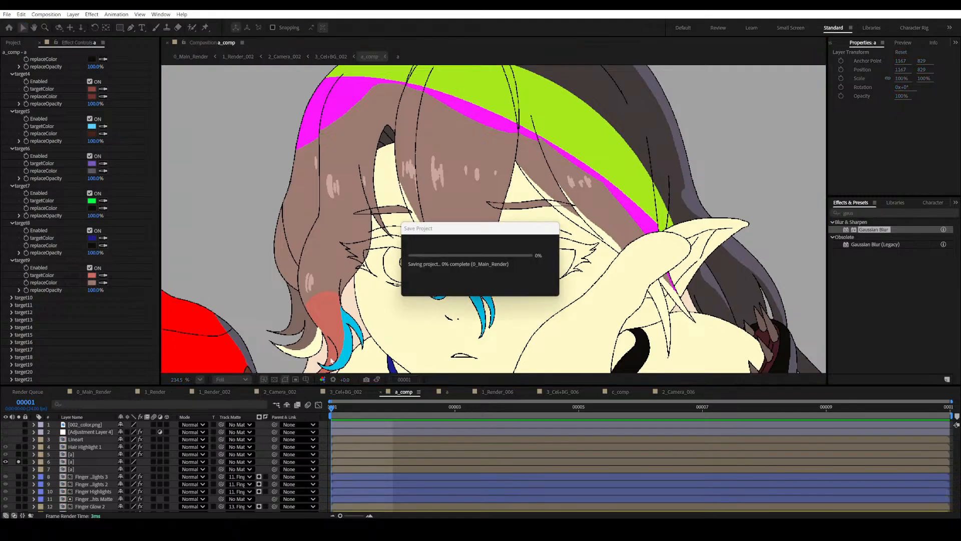
click(18, 462)
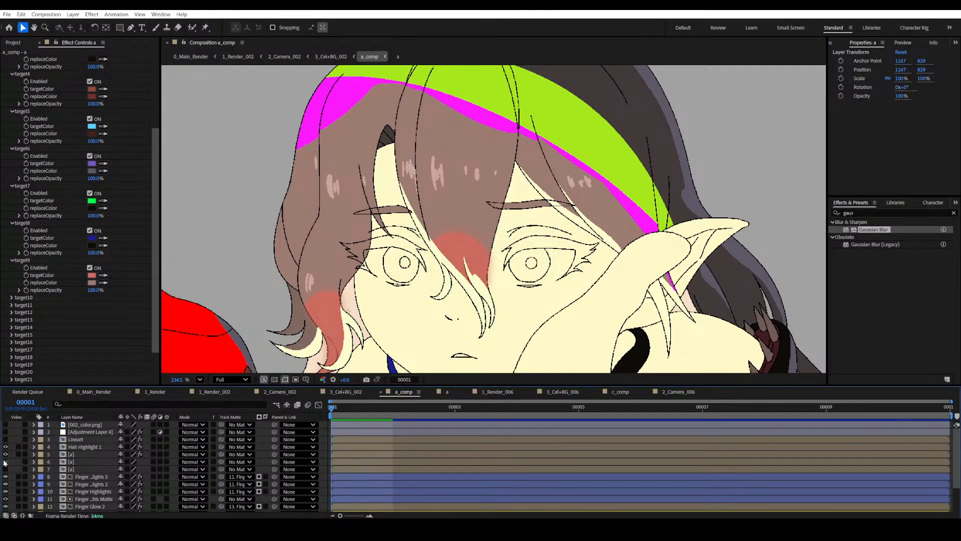
Hide the unprocessed a layer directly below the blurred one and inspect the soft salmon gradient on the hair tips.
click(6, 462)
key(space)
drag(421, 292, 401, 298)
scroll(491, 235, down, 6)
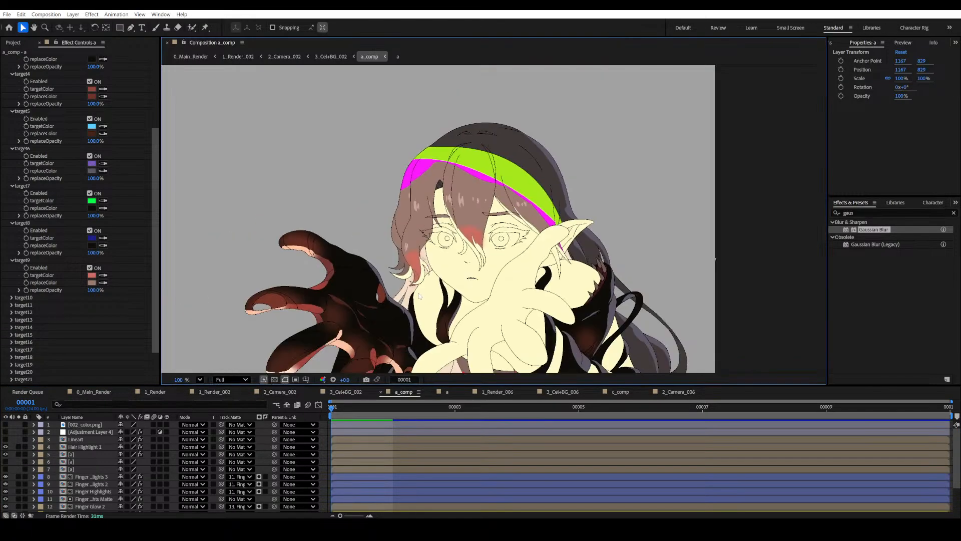
scroll(468, 249, up, 4)
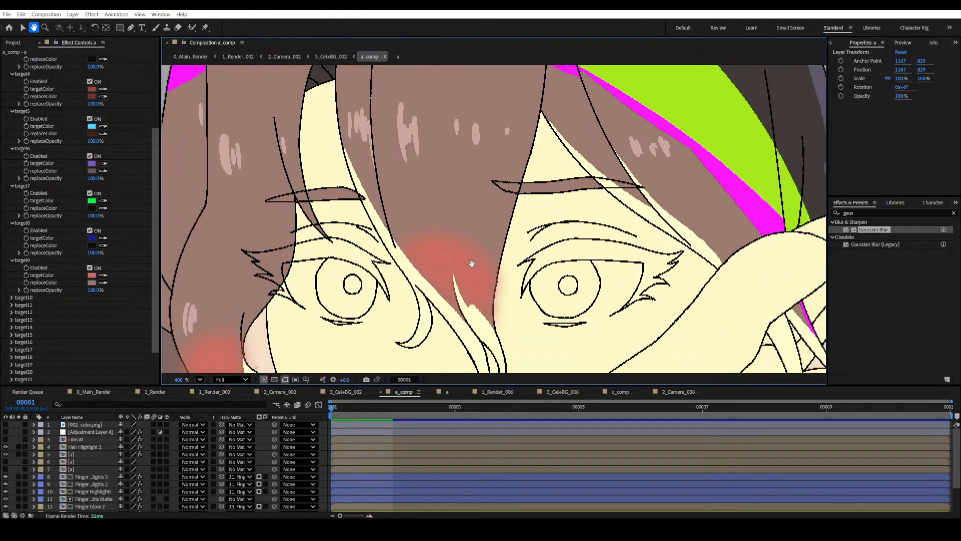
drag(473, 260, 428, 254)
scroll(429, 253, up, 5)
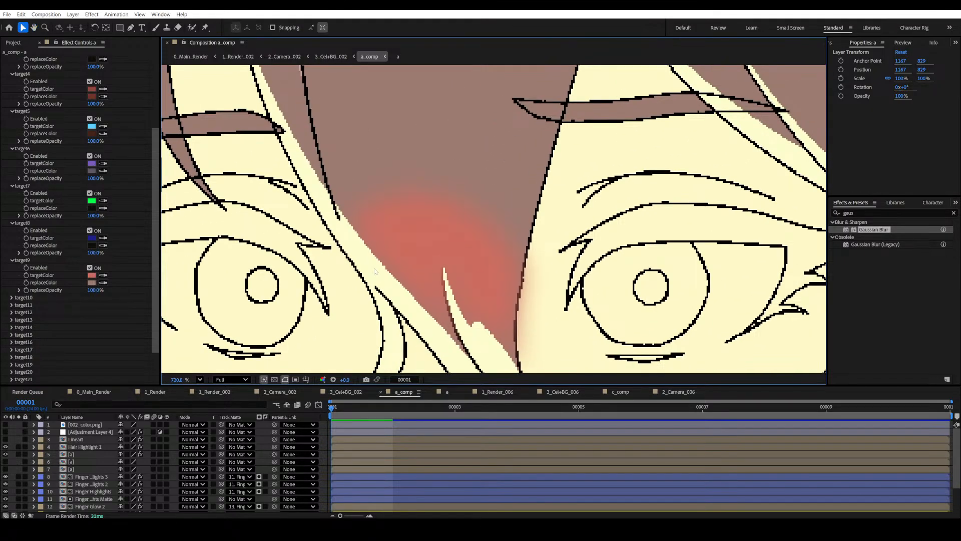
scroll(352, 231, up, 3)
drag(342, 259, 367, 187)
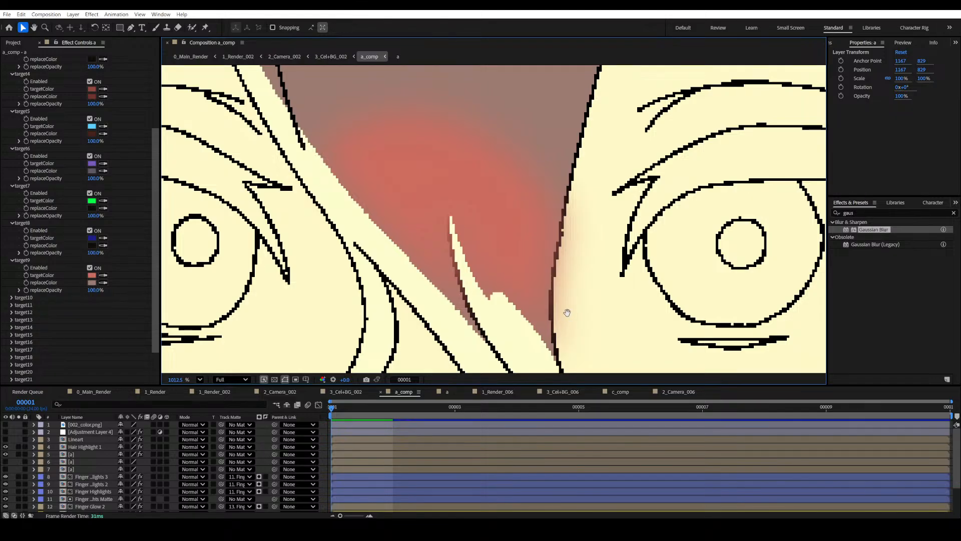
drag(566, 313, 554, 290)
drag(542, 174, 526, 190)
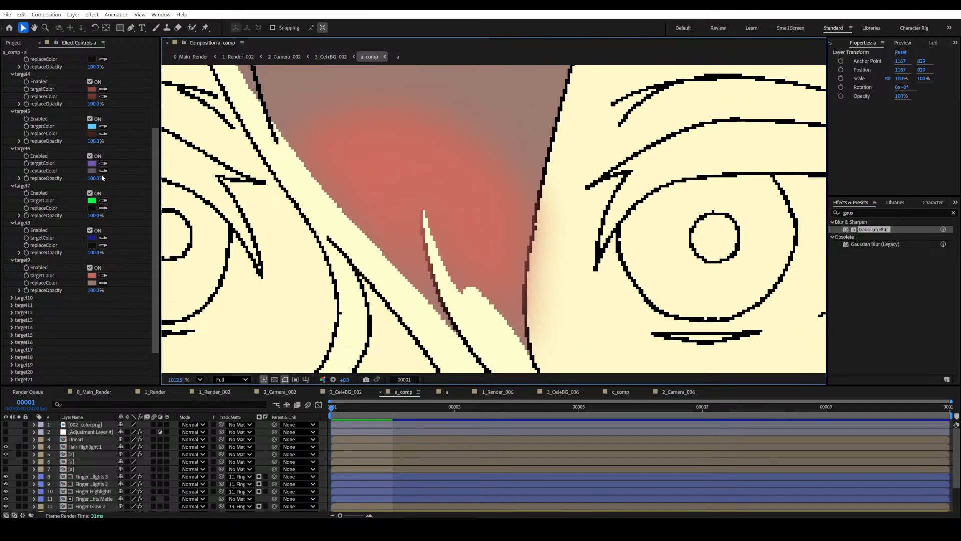
Rename the blurred salmon a layer as Hair Glow 1 and save the project.
click(77, 456)
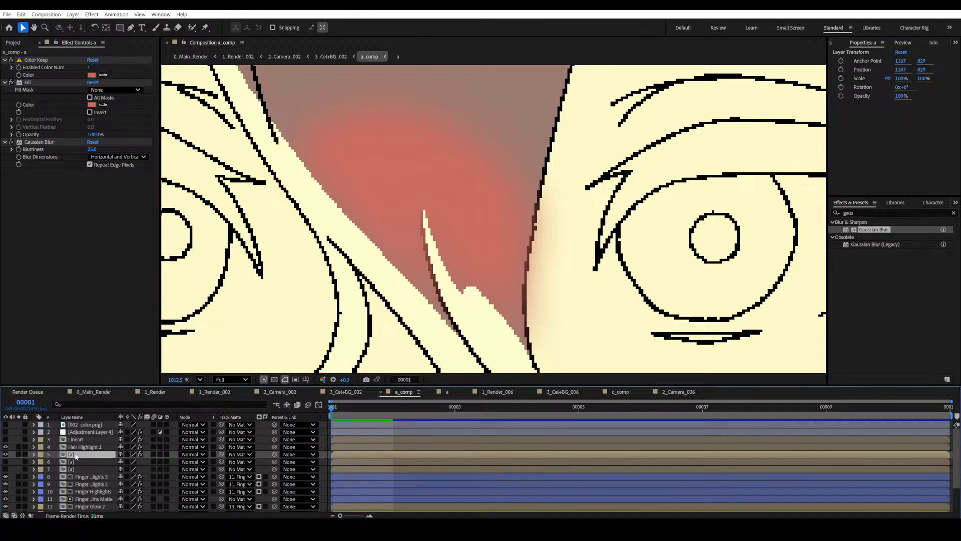
key(Return)
text(Hair Glow 1)
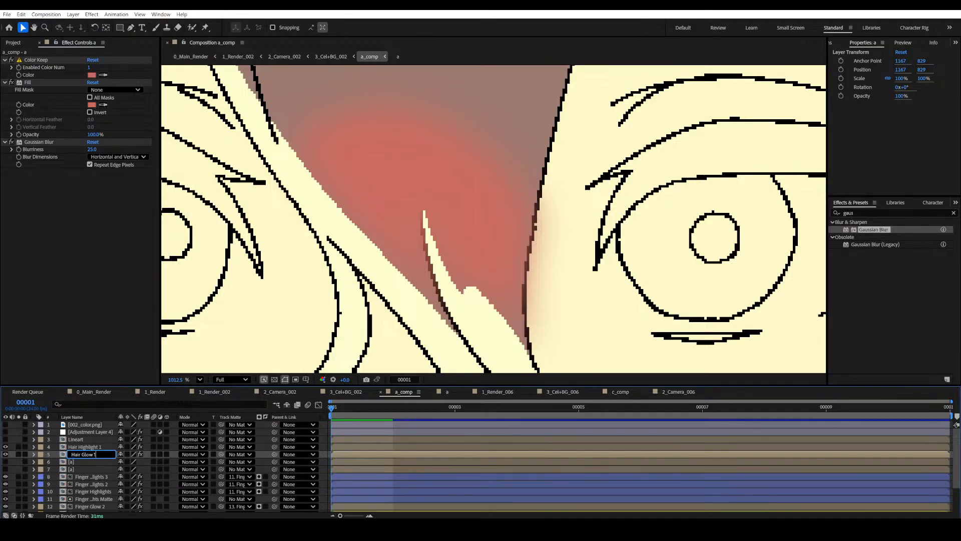
key(Return)
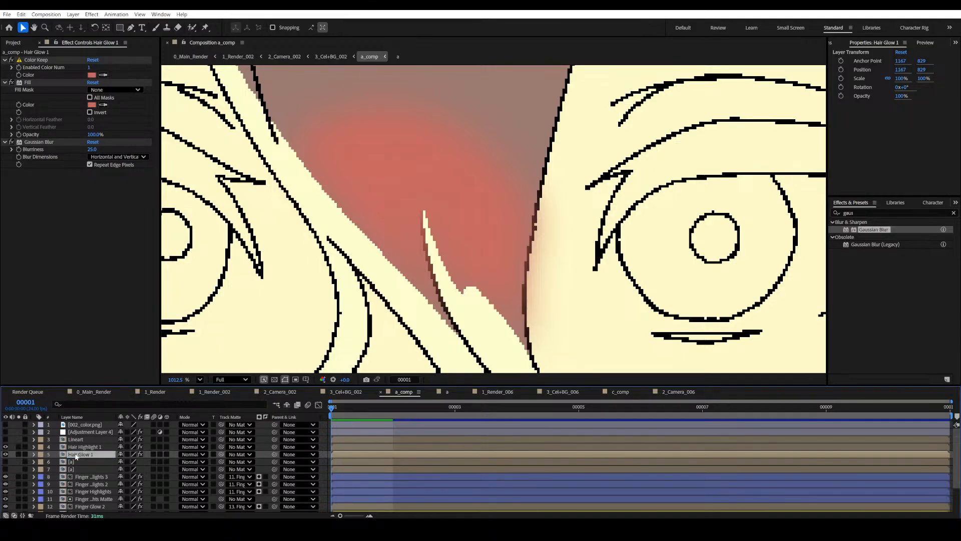
key(ctrl+s)
drag(326, 222, 335, 224)
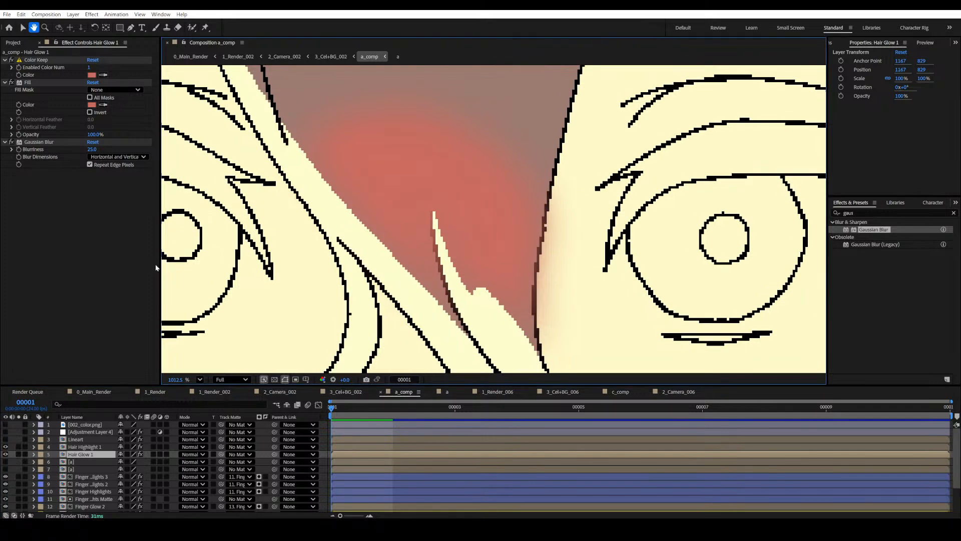
Solo Hair Glow 1, toggle its Gaussian Blur off and on to compare the shape's edges, and save the project.
click(19, 454)
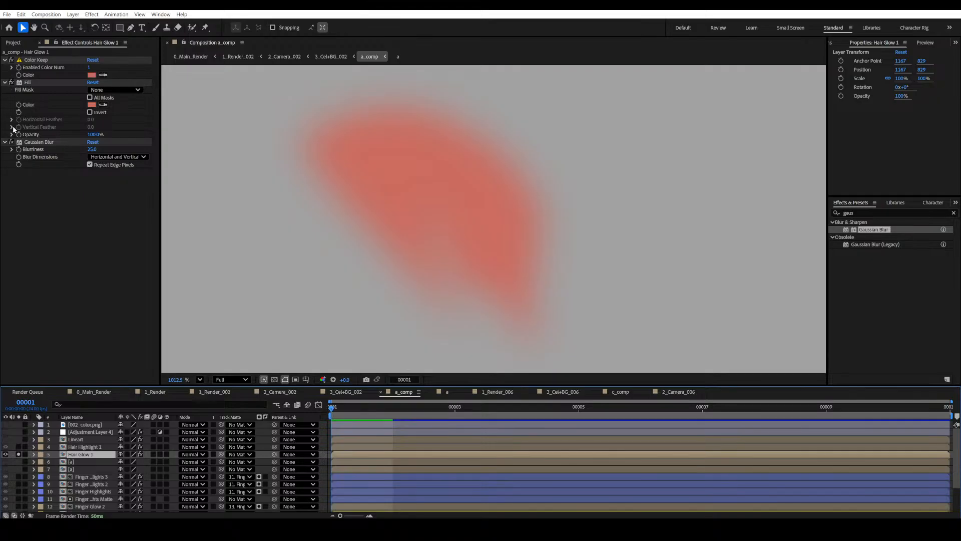
click(11, 141)
click(11, 149)
drag(426, 217, 431, 209)
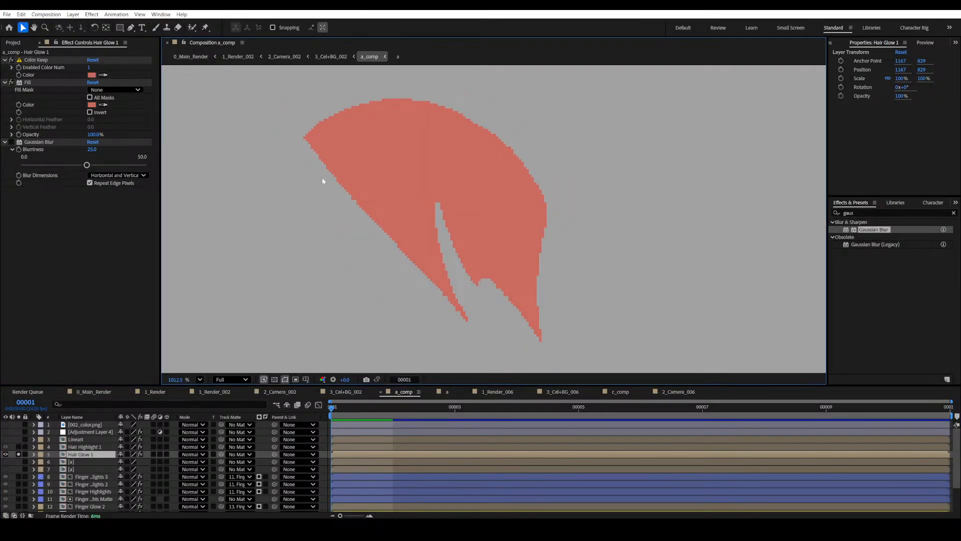
click(11, 141)
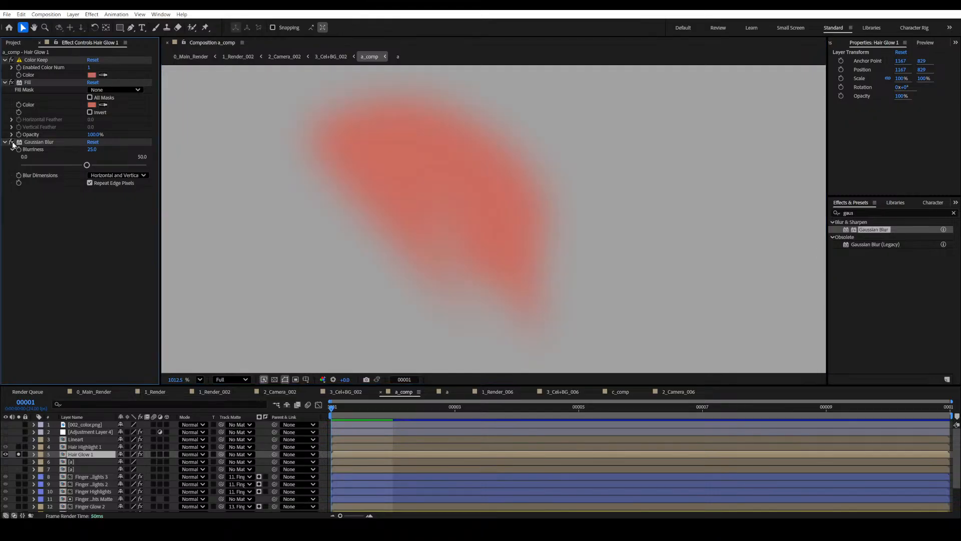
drag(433, 249, 414, 239)
key(ctrl+s)
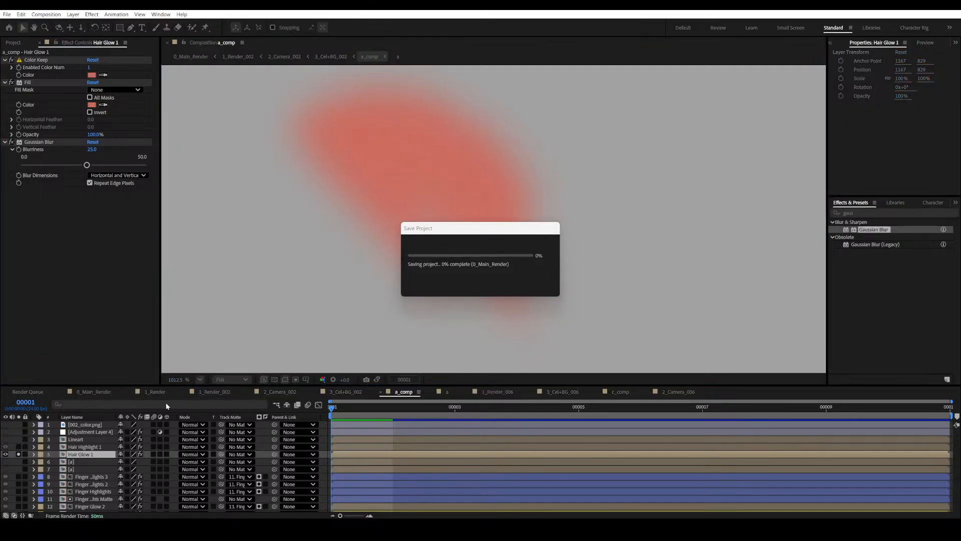
Turn off the solo on Hair Glow 1 and examine how the salmon glow meets the pale hair tips between the eyes.
click(18, 460)
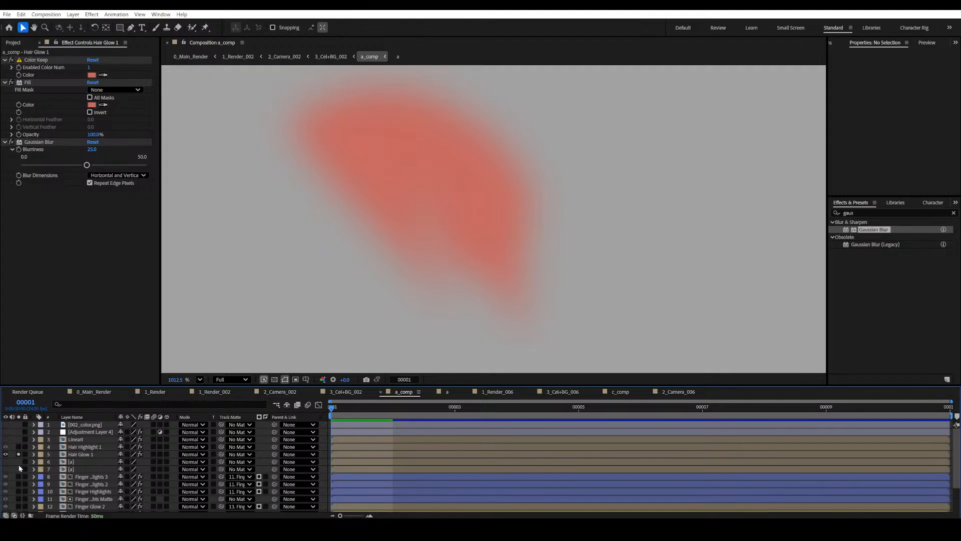
click(18, 454)
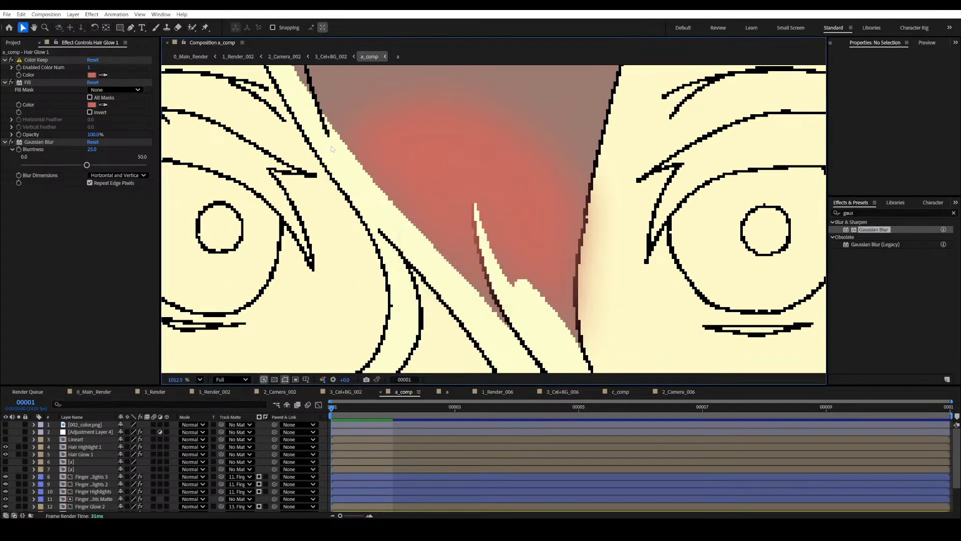
scroll(551, 336, down, 2)
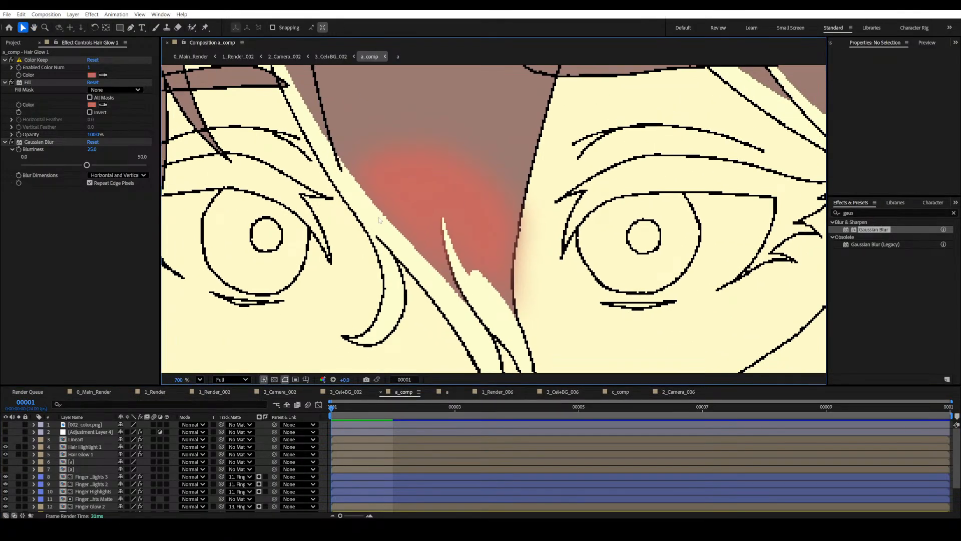
drag(442, 250, 425, 257)
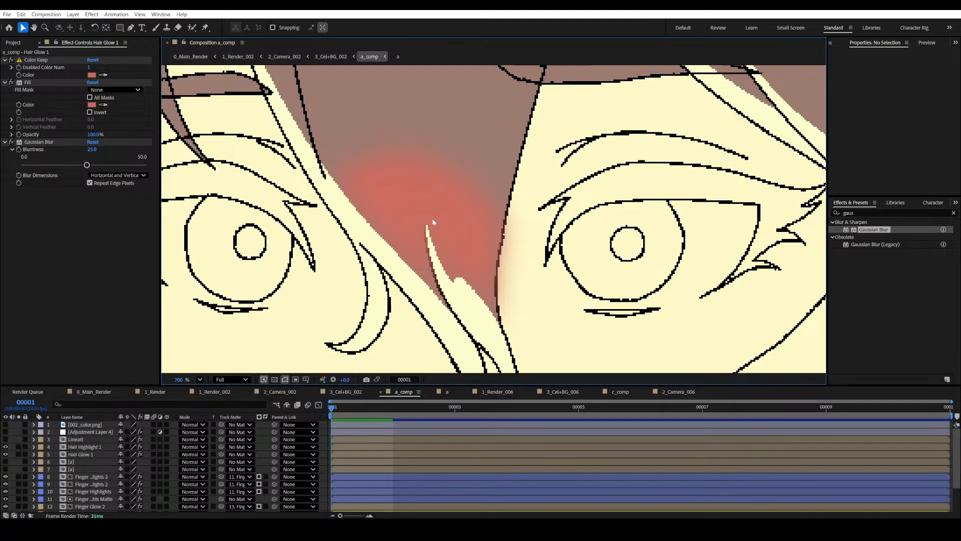
scroll(399, 288, down, 3)
drag(463, 241, 536, 281)
scroll(431, 258, up, 3)
key(v)
scroll(501, 211, up, 5)
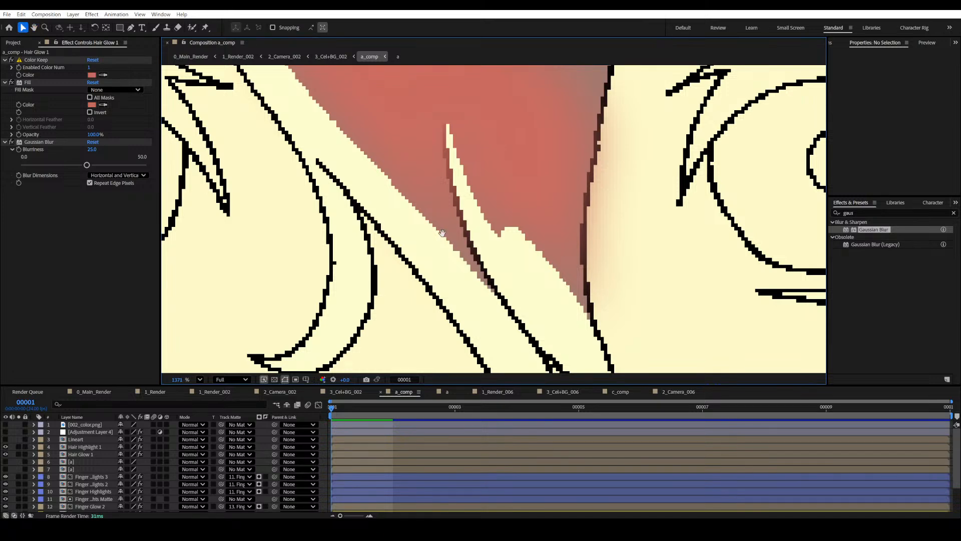
drag(440, 230, 491, 292)
scroll(417, 282, down, 2)
drag(417, 282, 419, 241)
scroll(408, 247, down, 2)
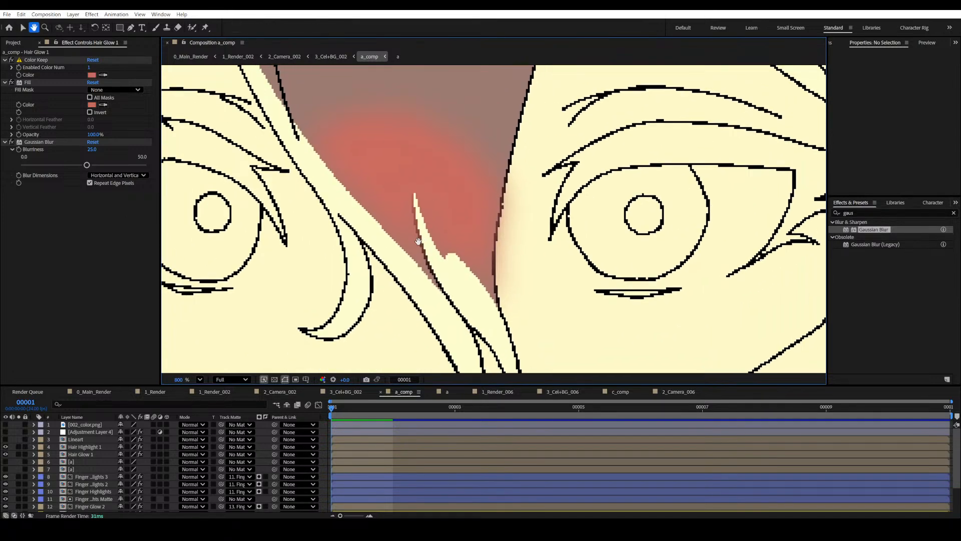
drag(330, 249, 347, 242)
key(v)
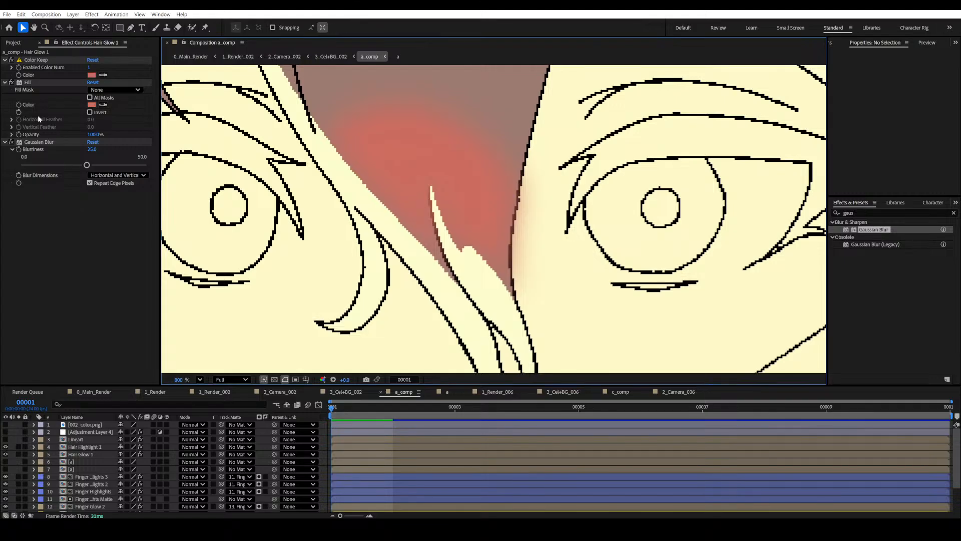
Solo Hair Glow 1 and disable its Gaussian Blur, Fill and Color Keep effects to expose the original marker colours.
click(79, 454)
click(19, 454)
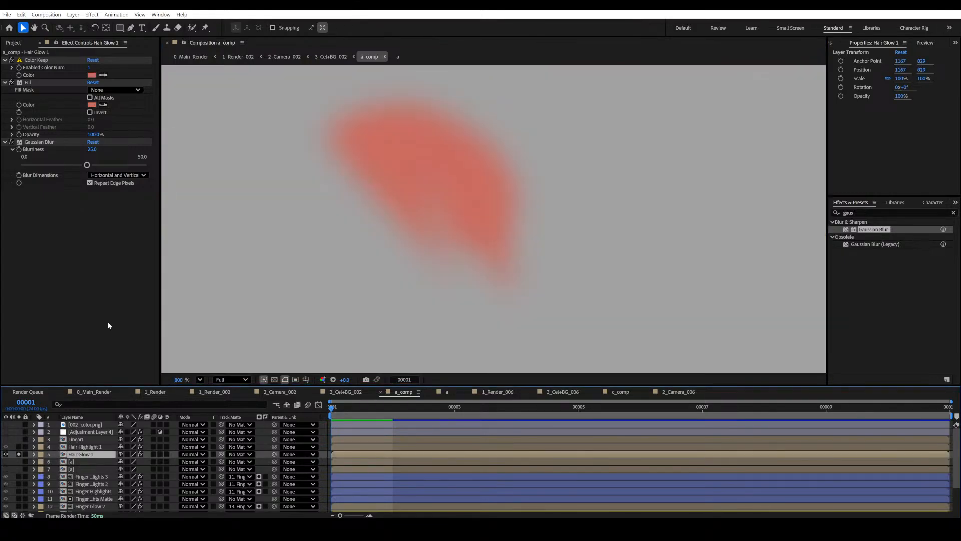
click(11, 142)
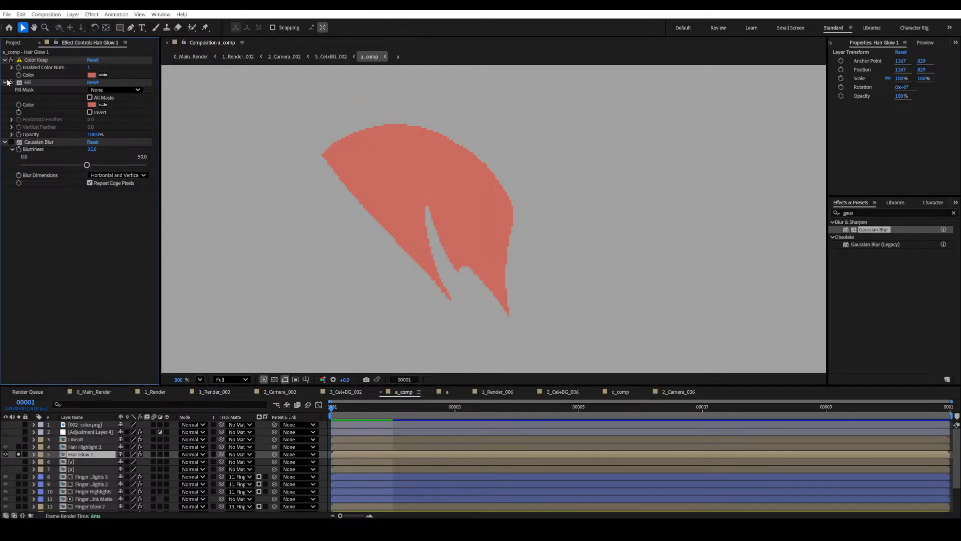
click(11, 82)
click(11, 59)
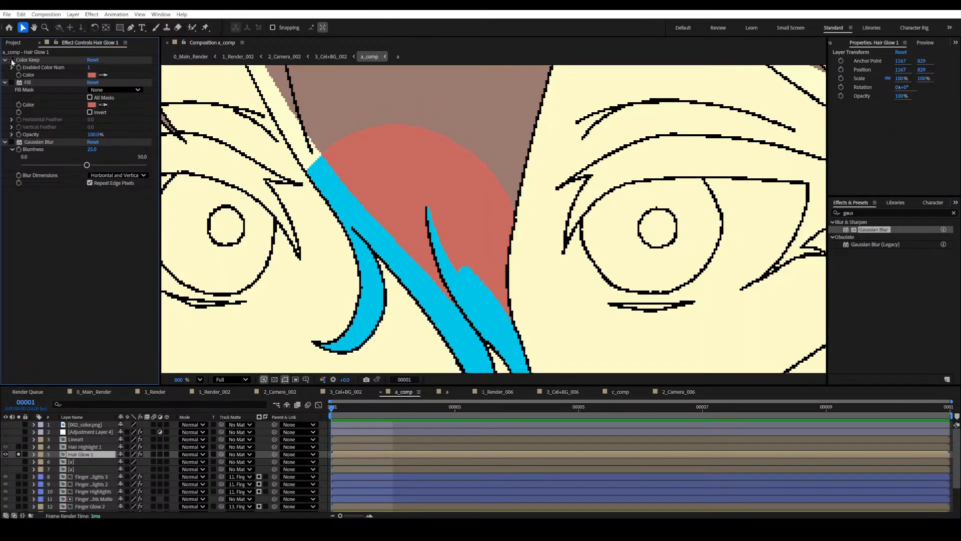
Set Hair Glow 1's Color Keep to 2 enabled colours and sample the cyan hair-tip marker as the second colour.
click(89, 67)
text(2)
key(Return)
click(103, 83)
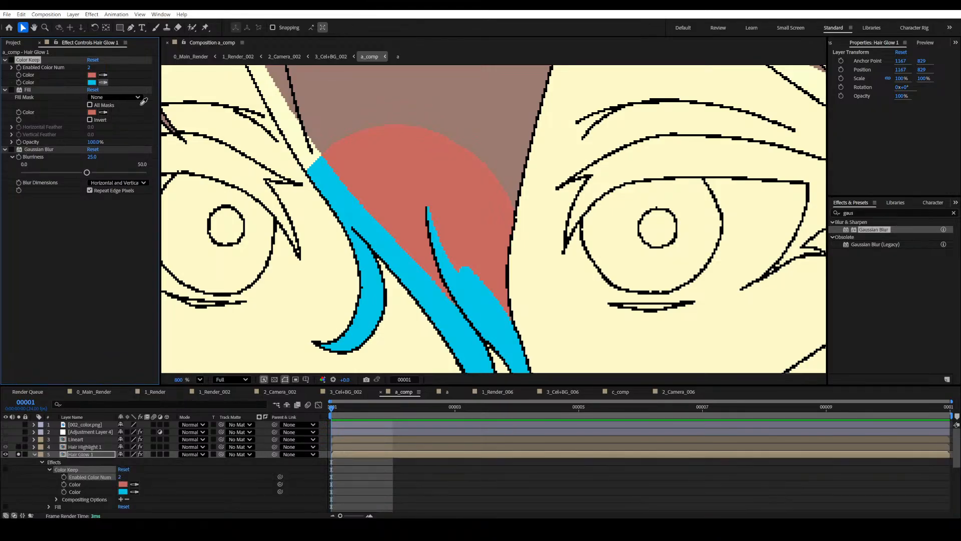
click(377, 227)
drag(345, 258, 346, 238)
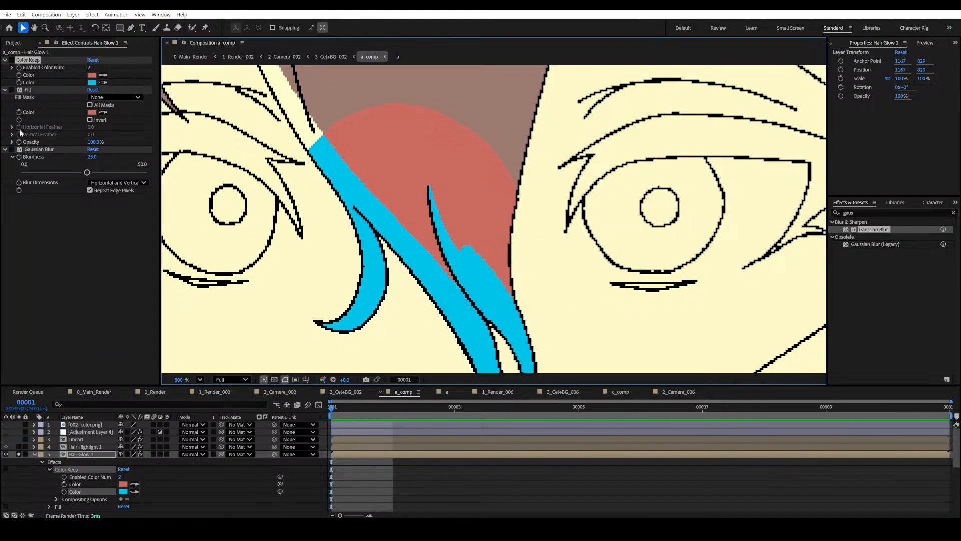
Re-enable Color Keep, Fill and Gaussian Blur on Hair Glow 1, check the extended glow shape, and save the project.
click(11, 60)
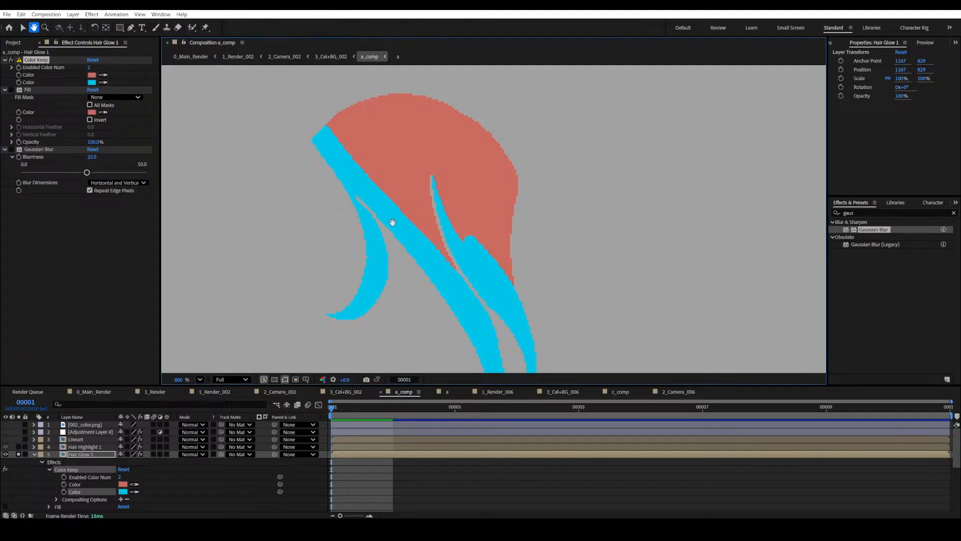
drag(392, 220, 380, 172)
key(ctrl+s)
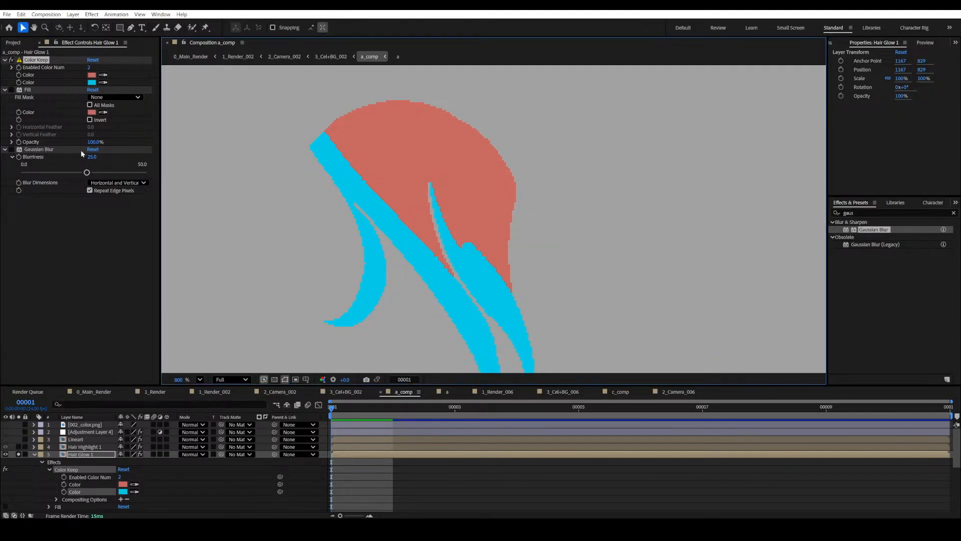
click(11, 90)
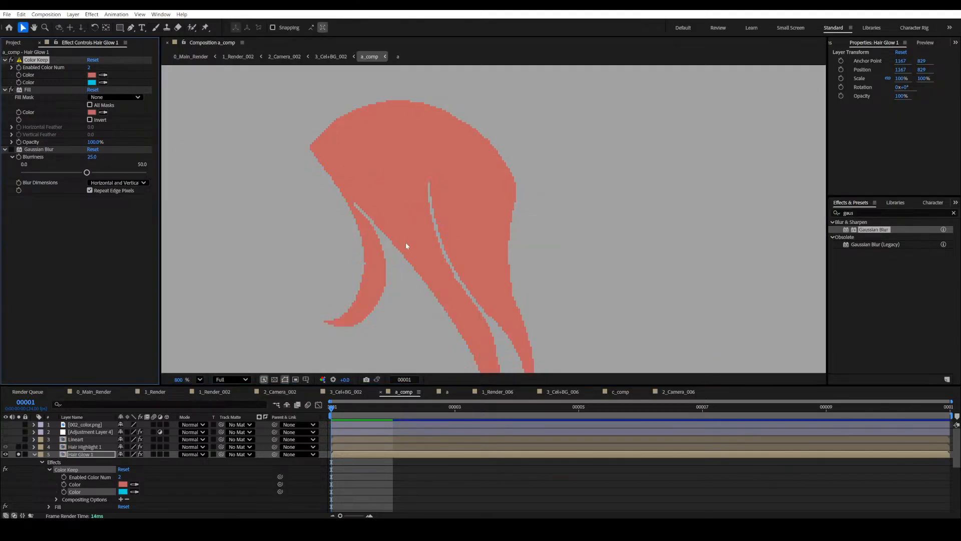
click(11, 150)
scroll(446, 314, down, 2)
drag(445, 312, 424, 298)
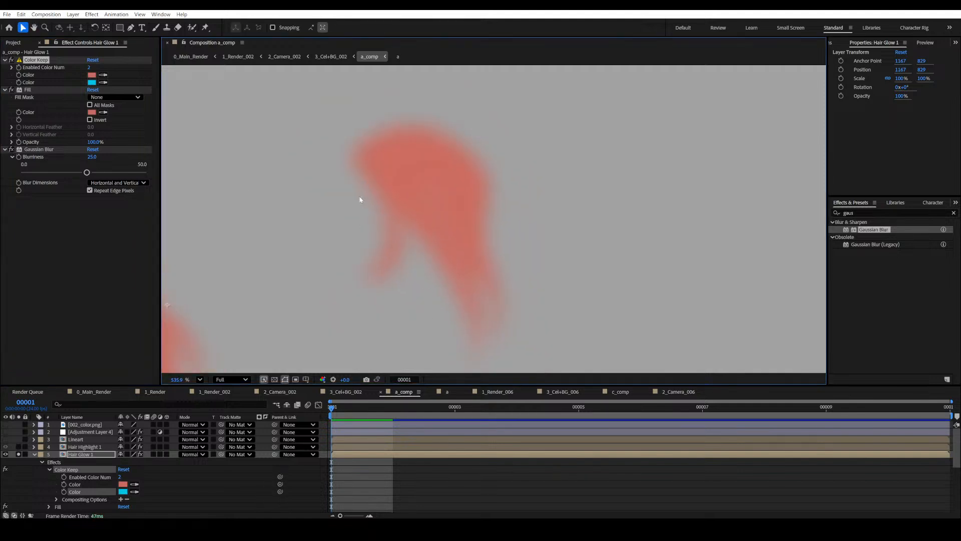
scroll(382, 289, down, 3)
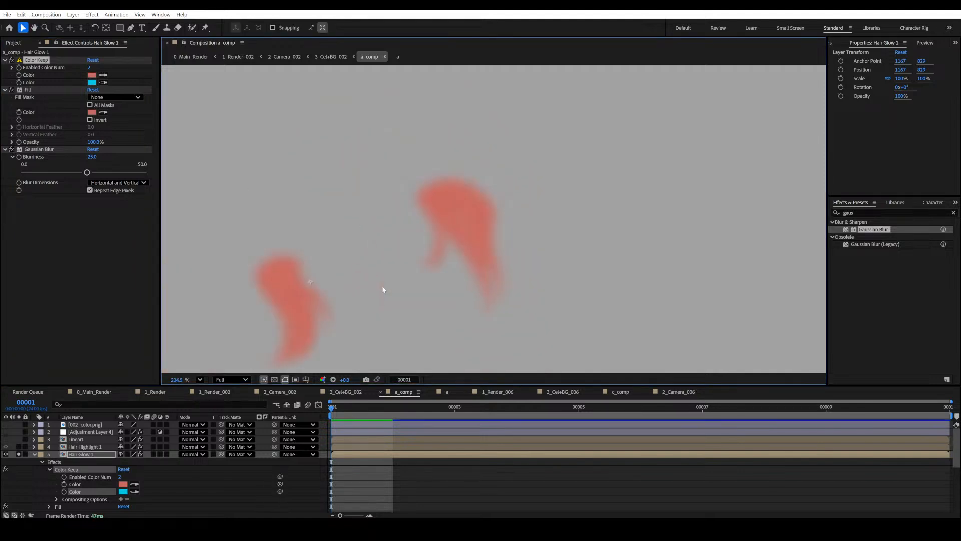
drag(407, 298, 354, 267)
key(ctrl+s)
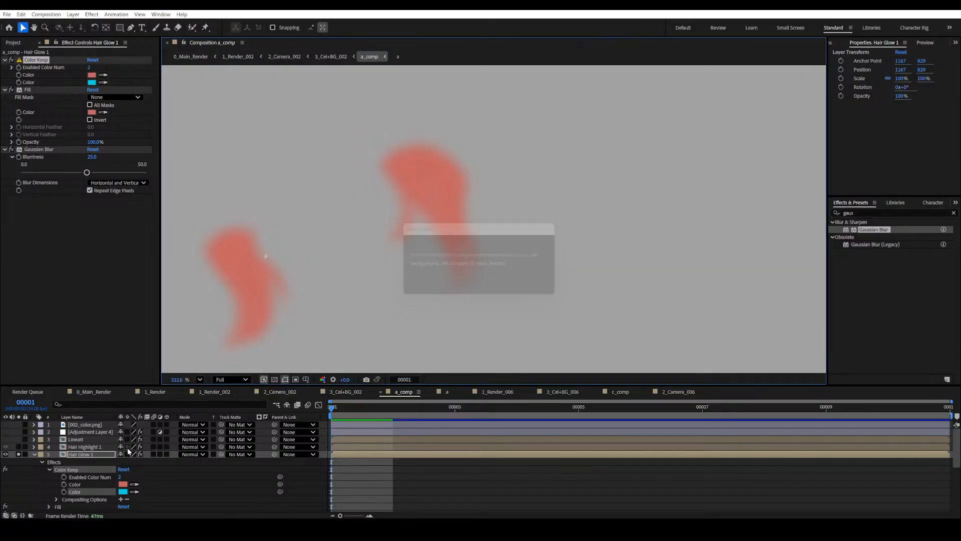
Turn off the solo on Hair Glow 1, save the project, and inspect the extended glow around the hair tips and face.
click(22, 454)
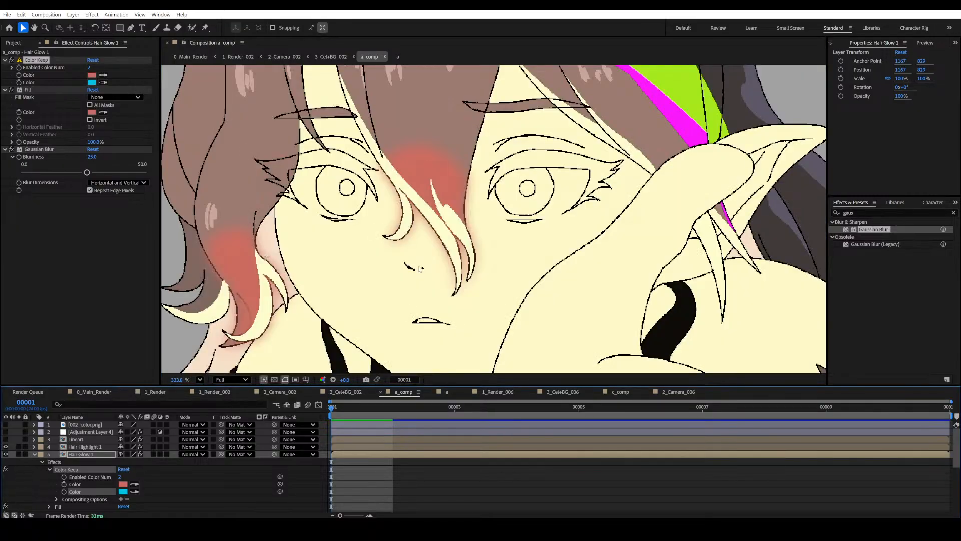
scroll(453, 231, up, 4)
drag(452, 230, 527, 260)
key(ctrl+s)
scroll(370, 248, up, 3)
drag(370, 246, 496, 228)
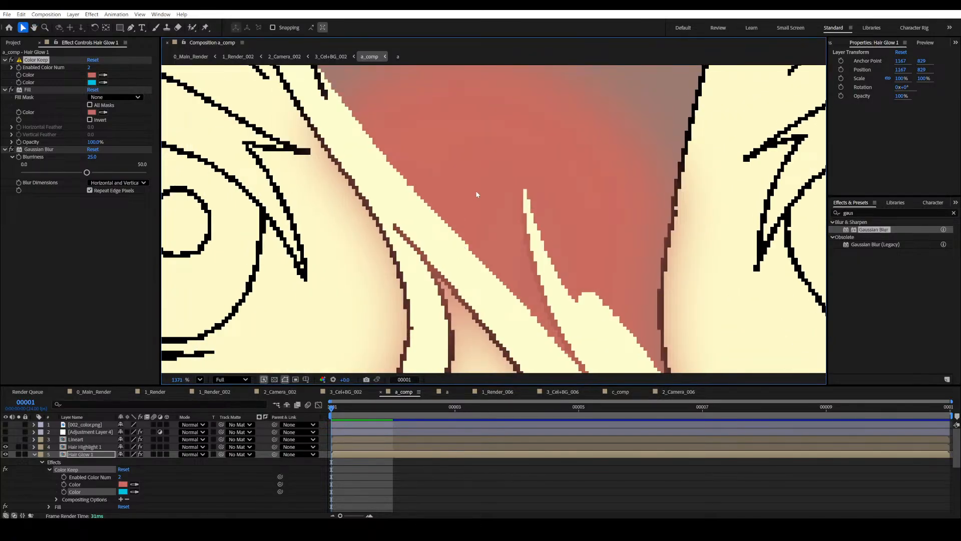
scroll(440, 244, down, 10)
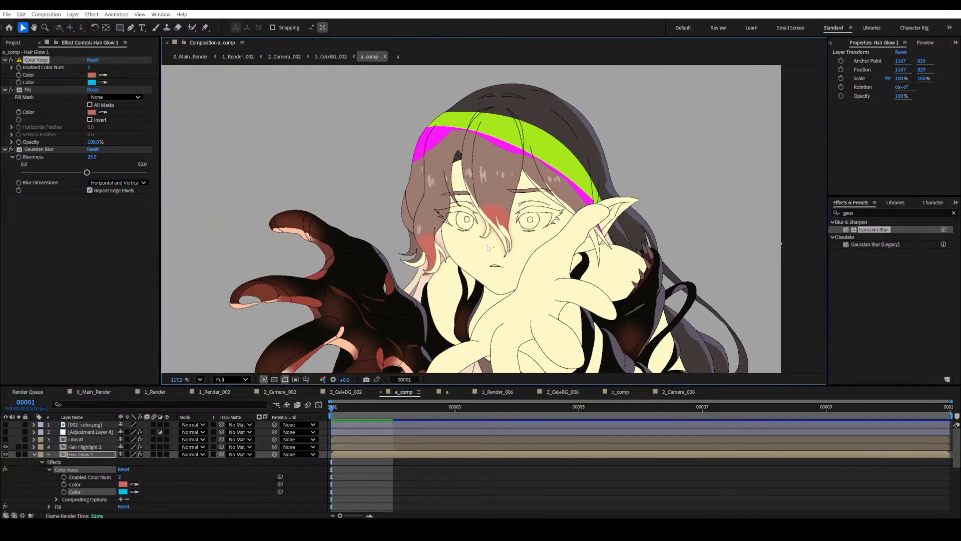
drag(493, 244, 457, 246)
scroll(474, 244, up, 3)
scroll(459, 258, up, 3)
key(v)
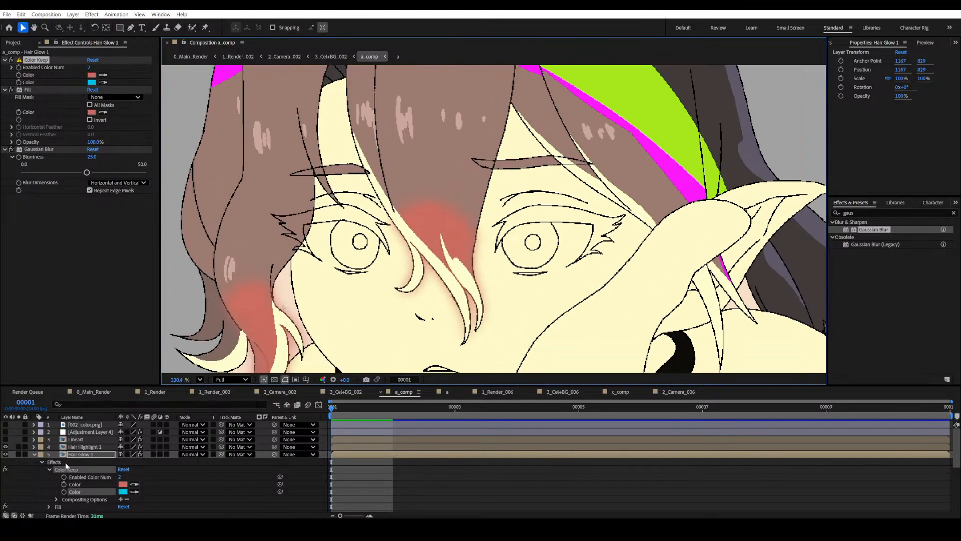
Show the Lineart layer and save the project.
click(6, 438)
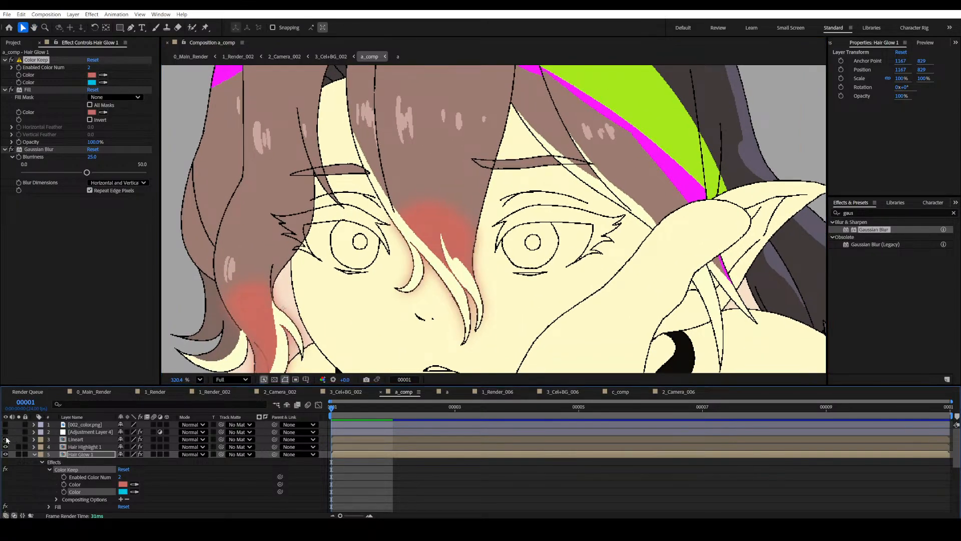
drag(431, 262, 431, 245)
key(ctrl+s)
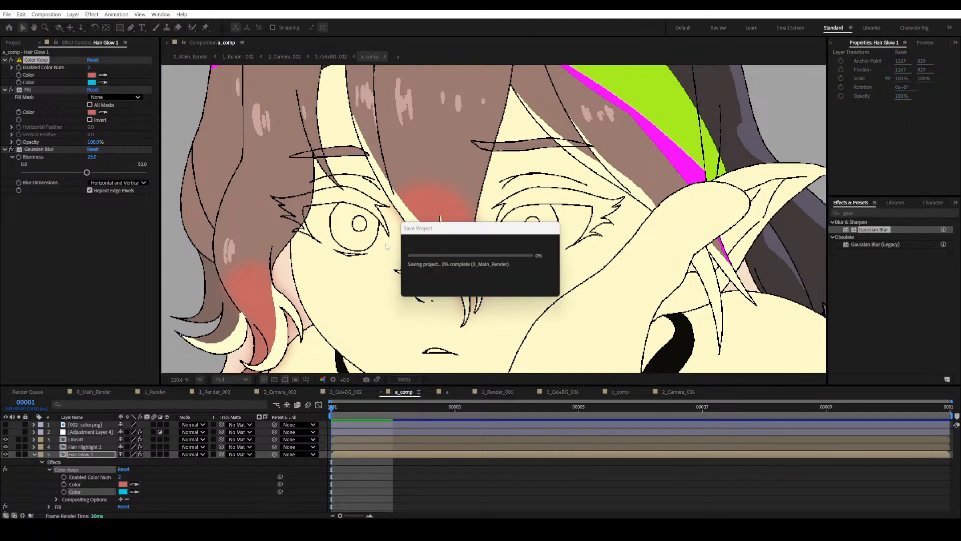
Examine the salmon glow along the front hair strands and the skin beside them with the line art displayed.
scroll(450, 260, up, 5)
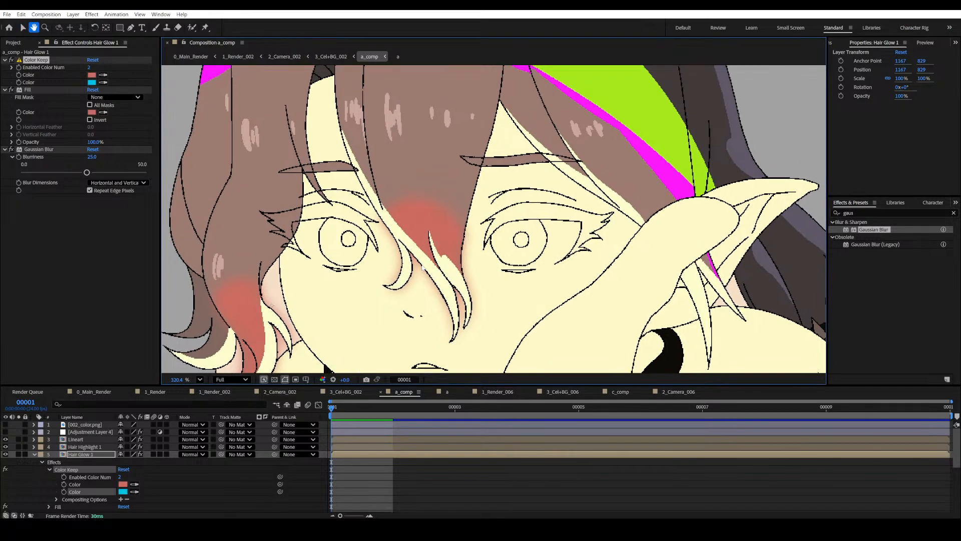
drag(467, 259, 484, 242)
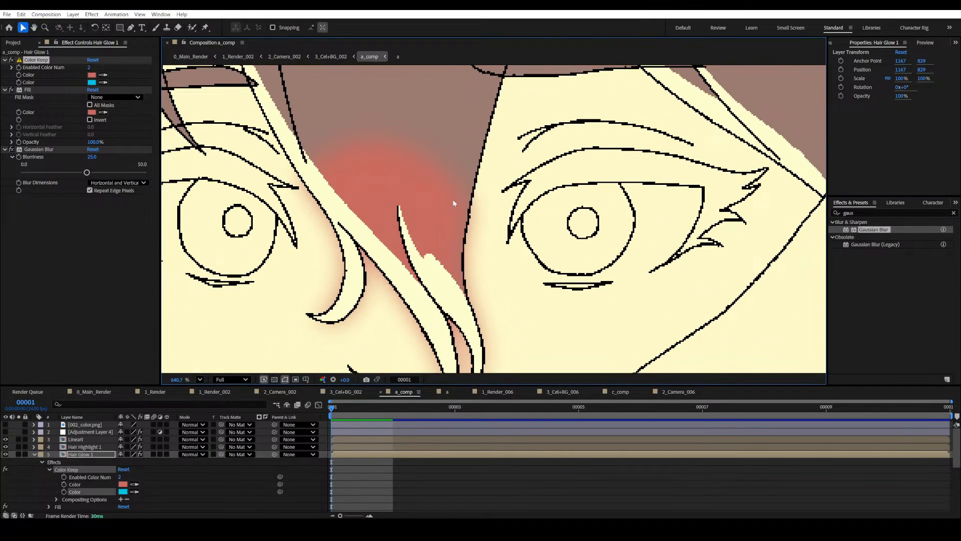
scroll(458, 266, down, 4)
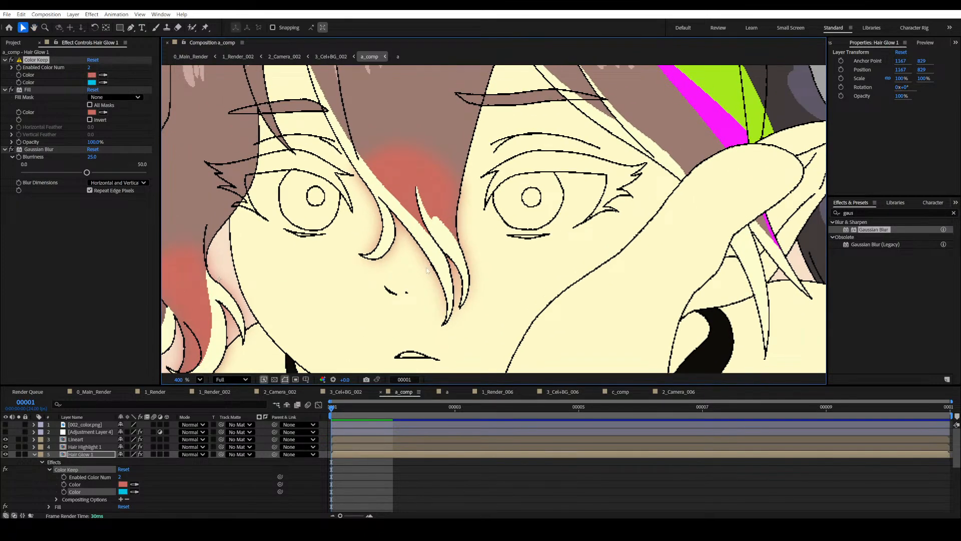
drag(427, 270, 439, 263)
scroll(440, 262, down, 3)
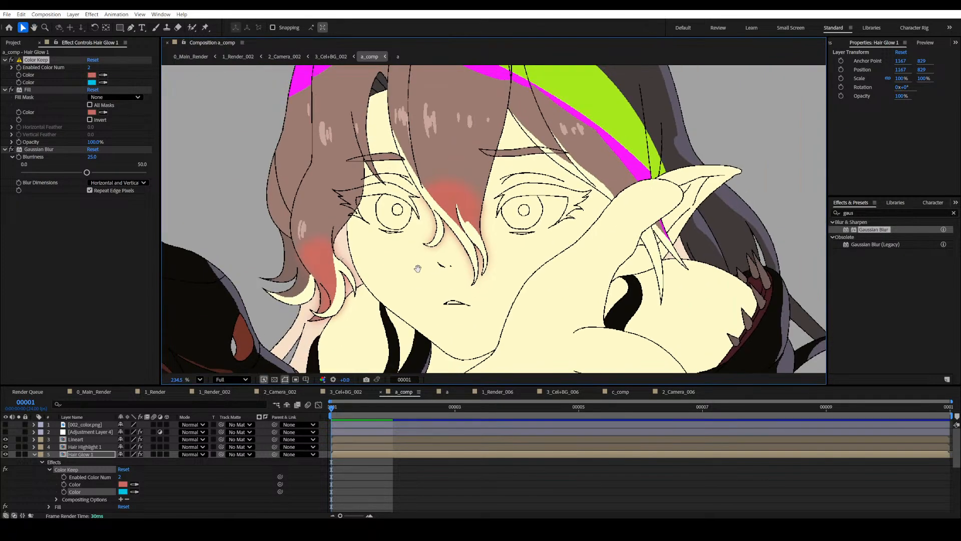
scroll(408, 287, up, 8)
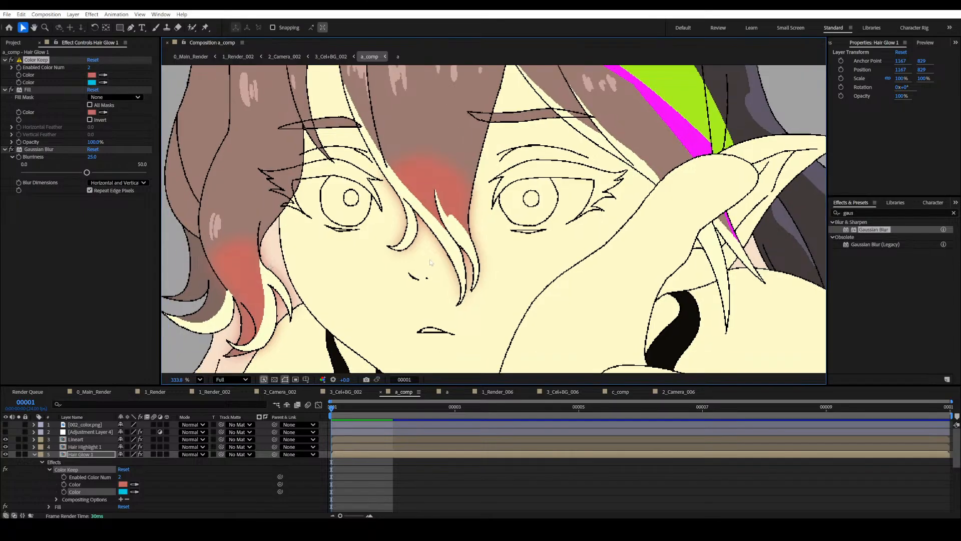
key(v)
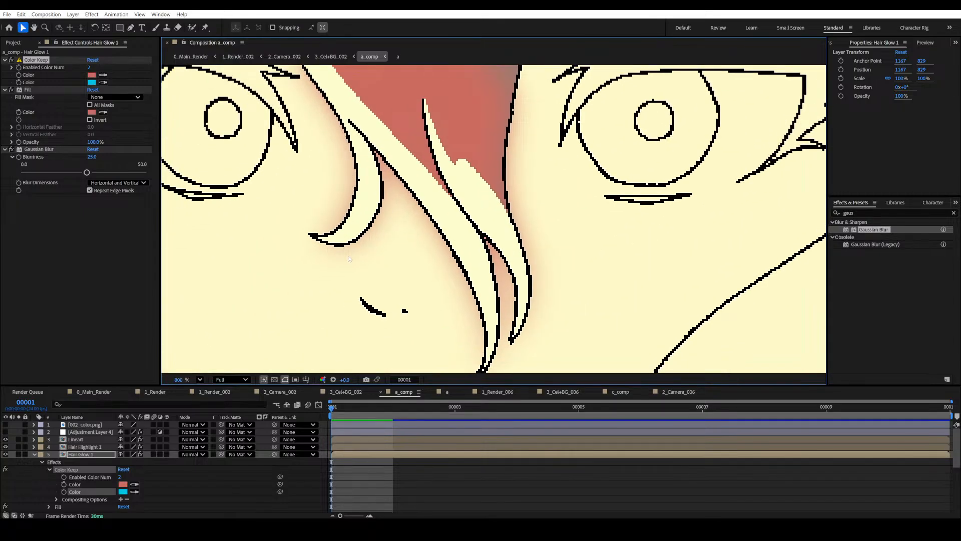
scroll(396, 187, down, 4)
drag(408, 276, 525, 268)
scroll(413, 173, down, 5)
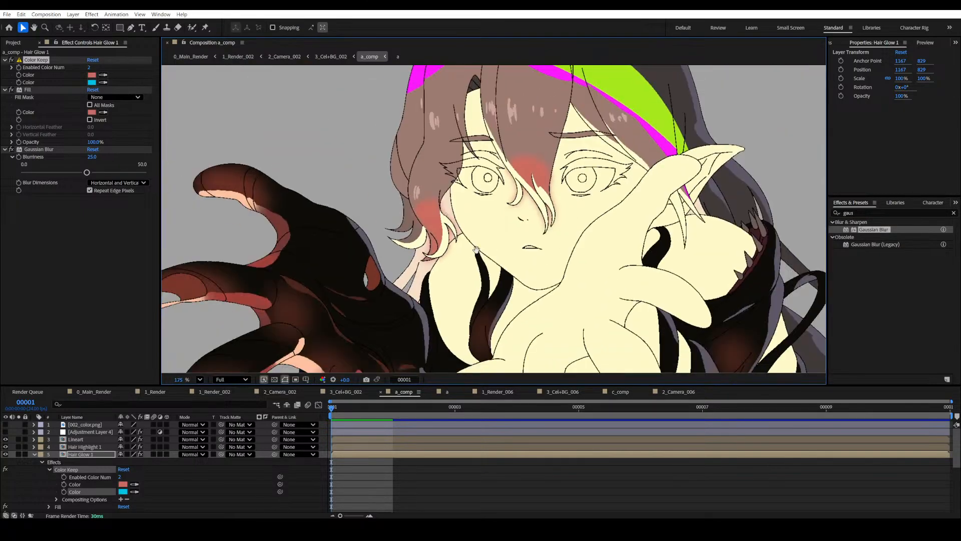
Examine the salmon glow around the front hair tips and face in relation to the rest of the character.
drag(289, 280, 520, 234)
drag(543, 297, 466, 269)
drag(590, 181, 535, 226)
scroll(531, 223, down, 2)
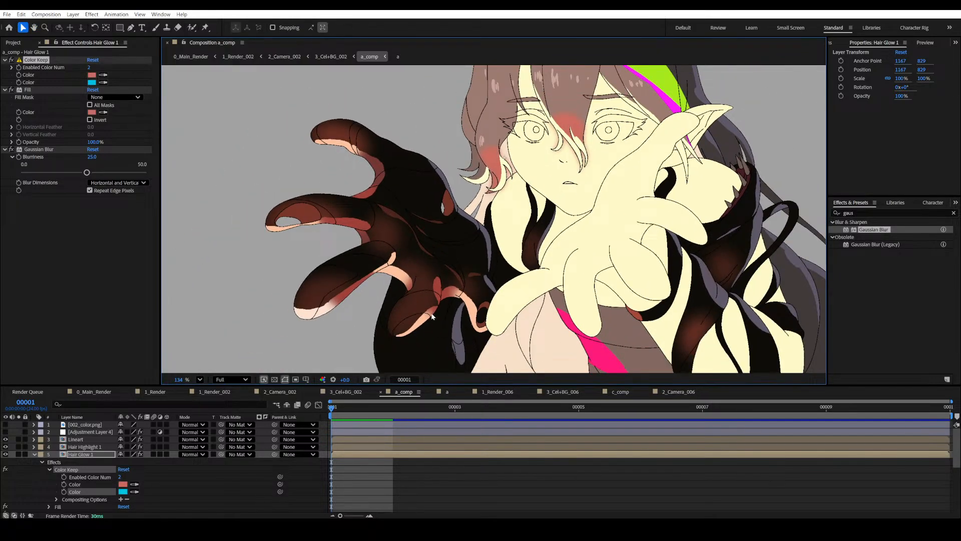
drag(557, 217, 536, 269)
scroll(540, 221, up, 9)
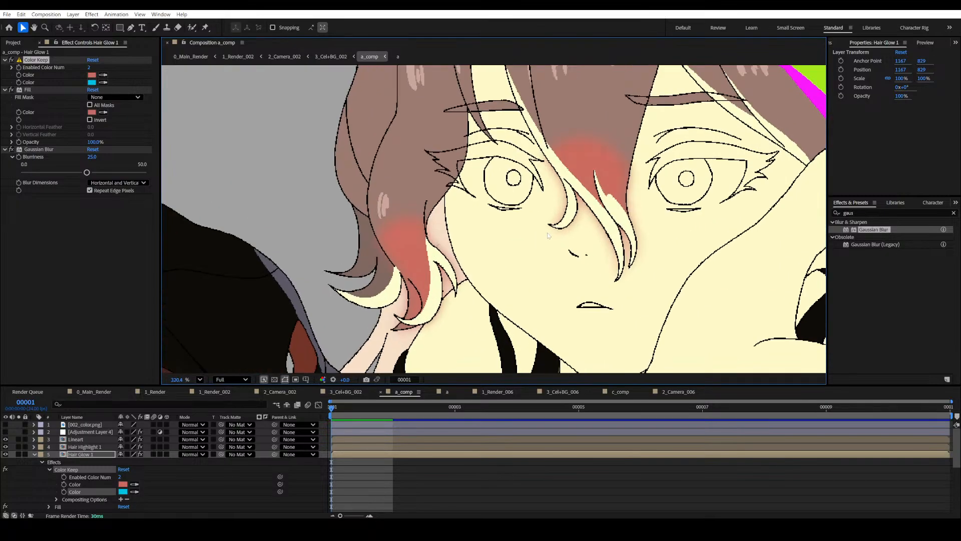
key(v)
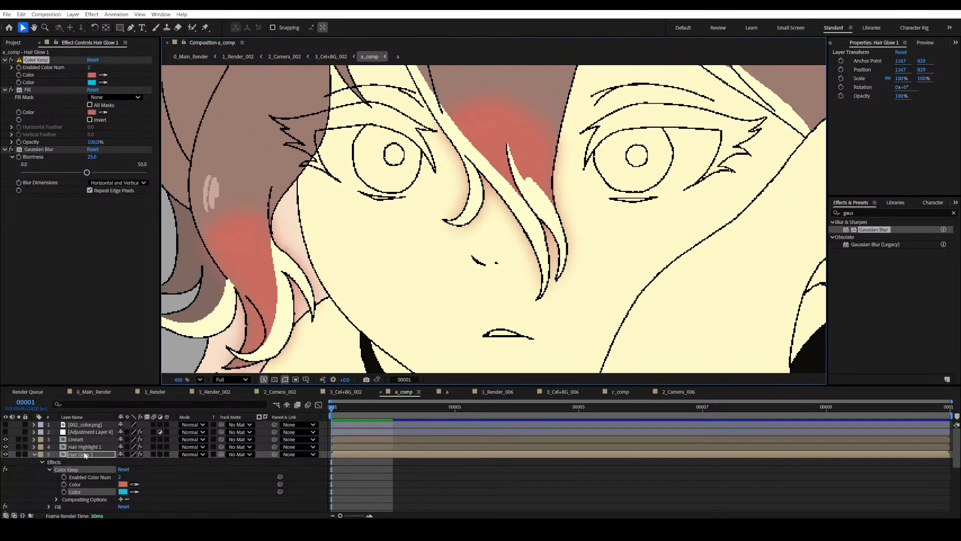
Show the hidden "a" layer directly below Hair Glow 1, duplicate it, and rename the visible copy "Hair Glow Matte 1".
click(34, 454)
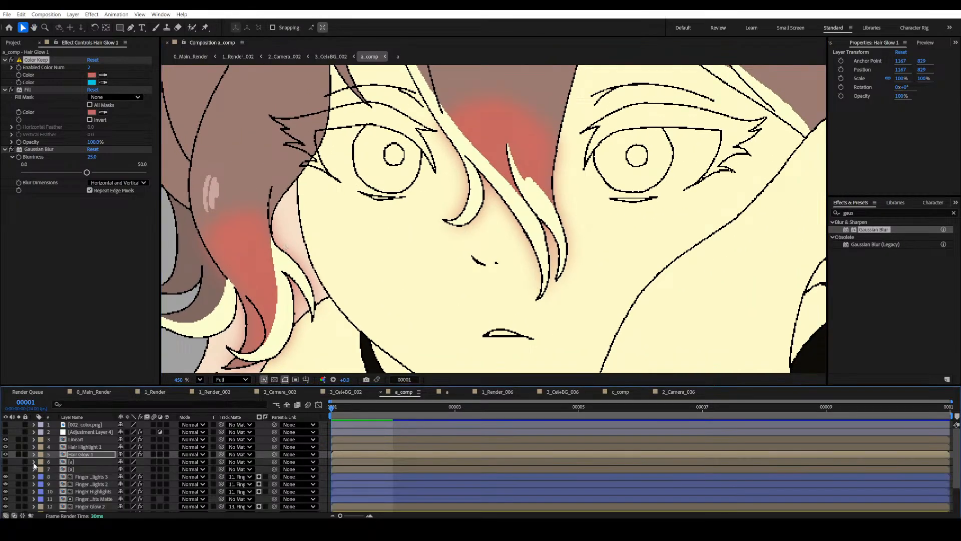
click(6, 461)
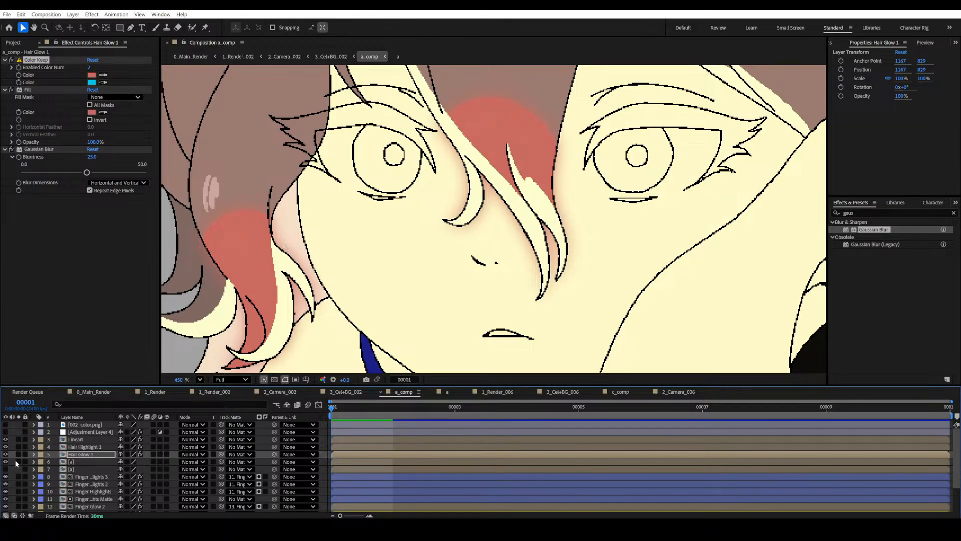
click(76, 462)
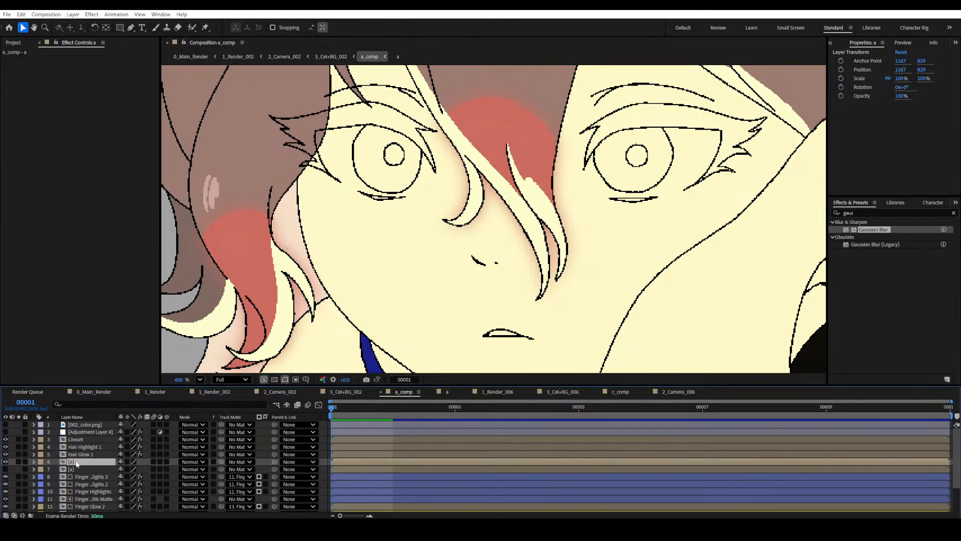
key(ctrl+d)
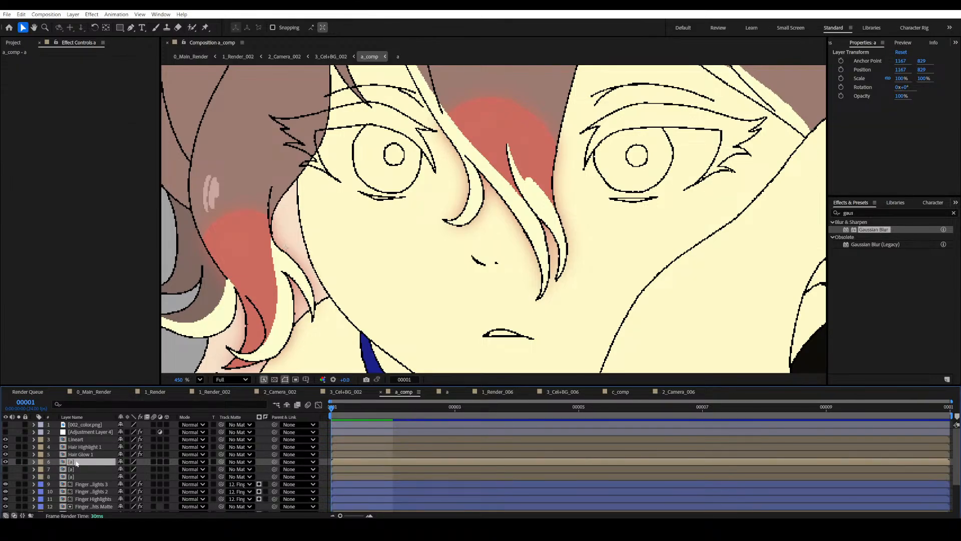
key(Return)
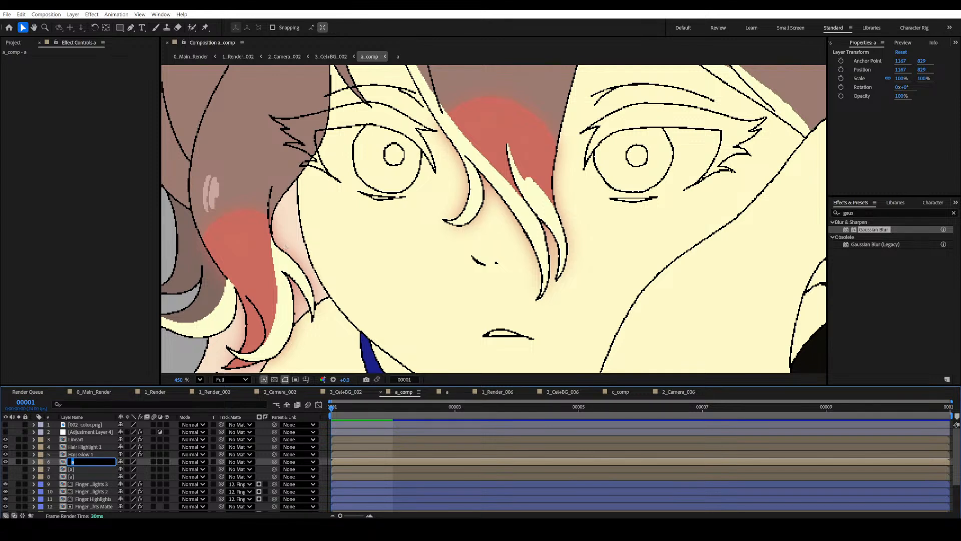
text(Hair Glow Matte 1)
key(Return)
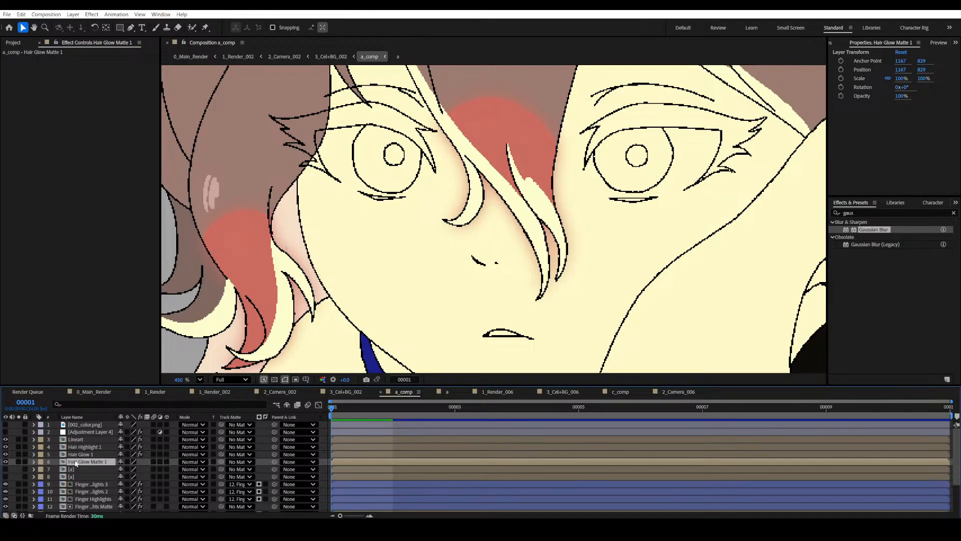
Solo Hair Glow Matte 1 and apply the Color Keep effect to it.
click(19, 462)
scroll(544, 257, down, 3)
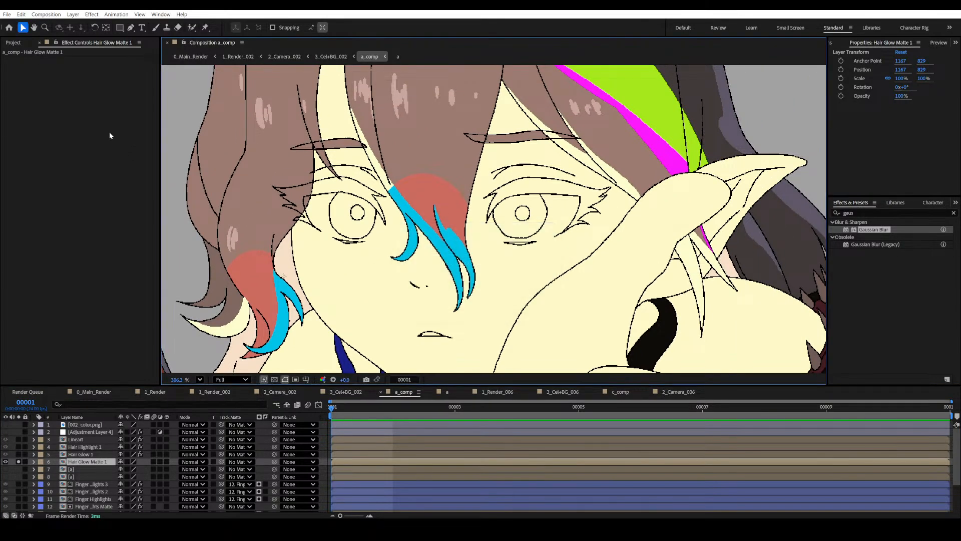
drag(873, 213, 819, 223)
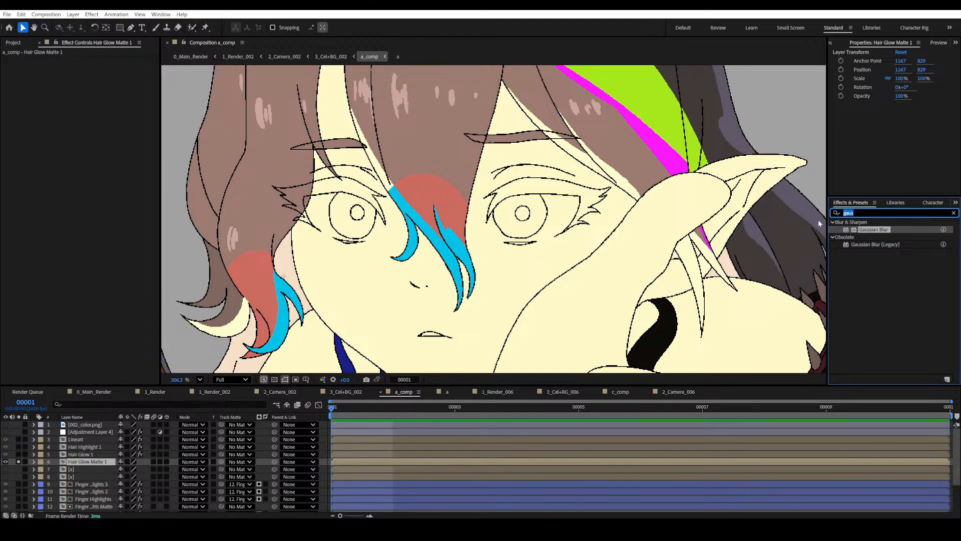
text(color ke)
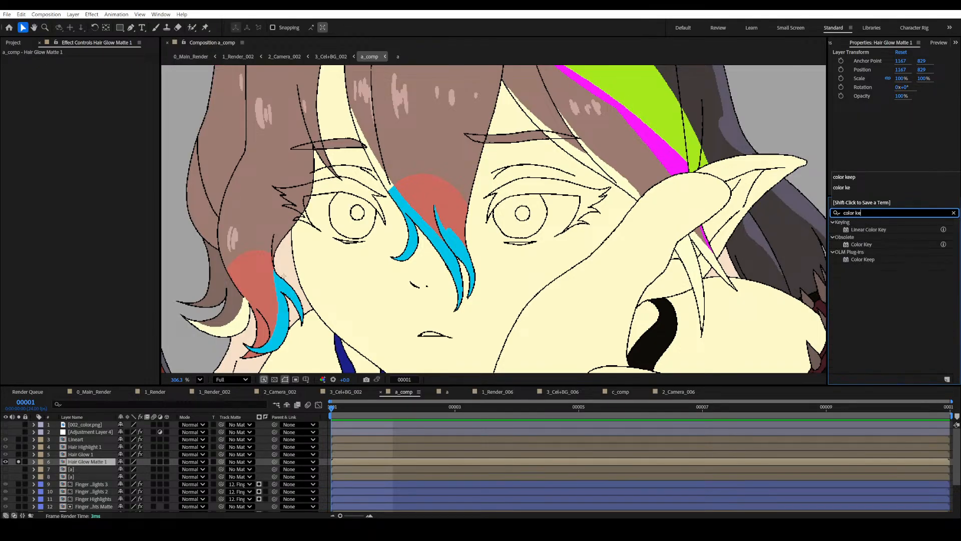
text(ep)
drag(862, 229, 86, 200)
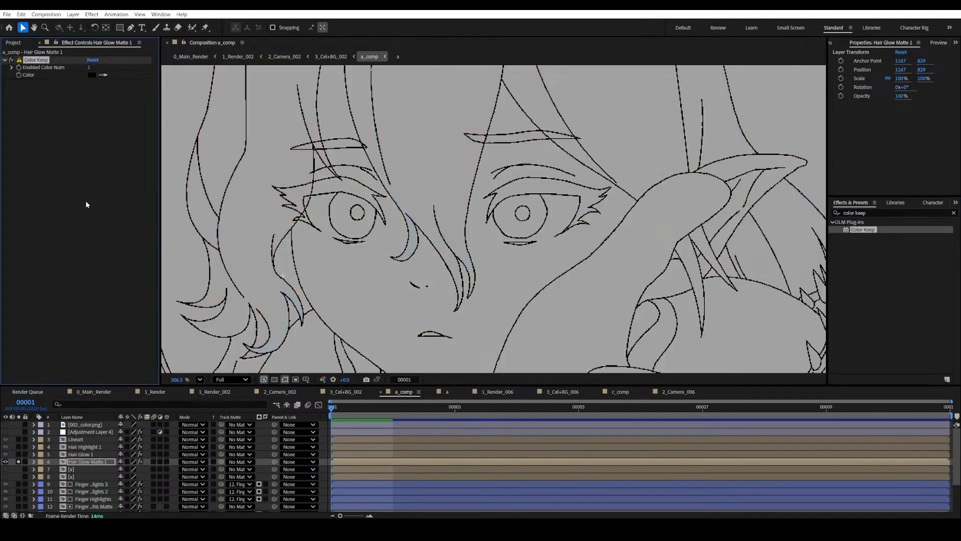
Disable Color Keep on Hair Glow Matte 1 and examine which flat colours make up the front hair strands and tips.
click(11, 59)
key(space)
drag(379, 176, 460, 207)
scroll(473, 183, down, 4)
scroll(405, 325, up, 4)
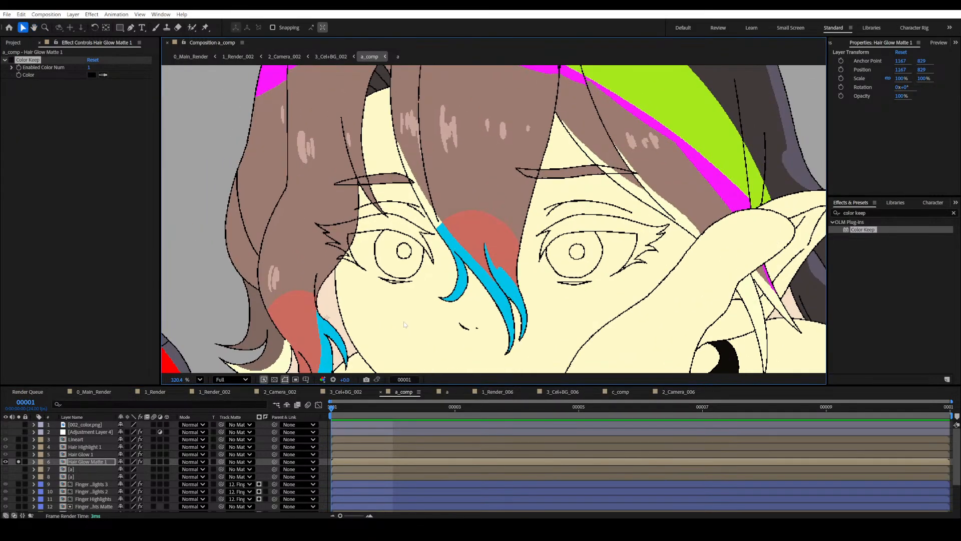
drag(405, 325, 437, 270)
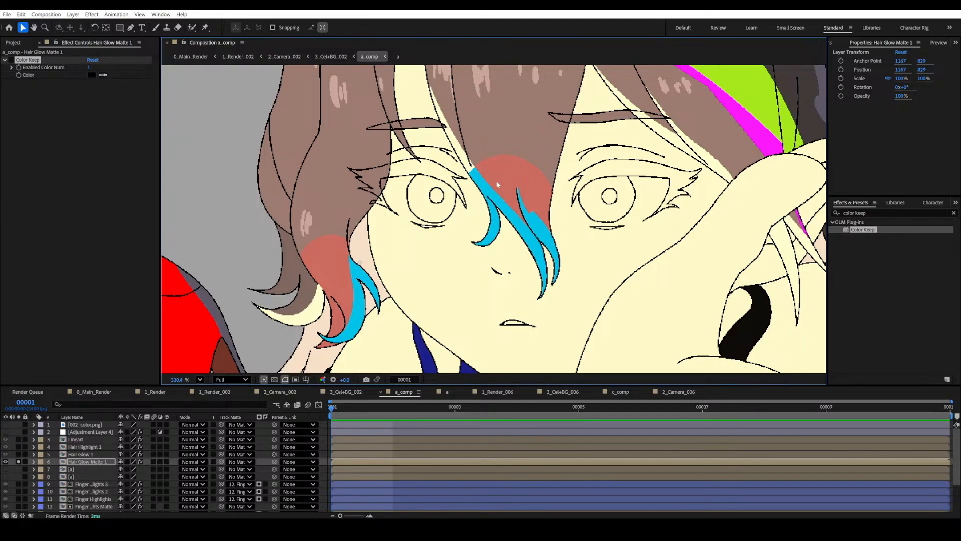
scroll(497, 175, down, 1)
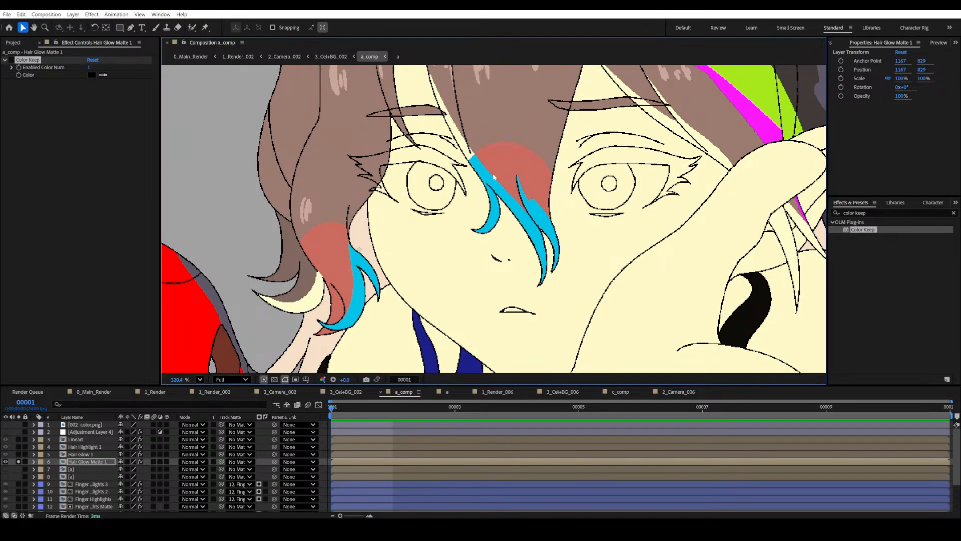
drag(494, 167, 457, 209)
scroll(462, 168, down, 5)
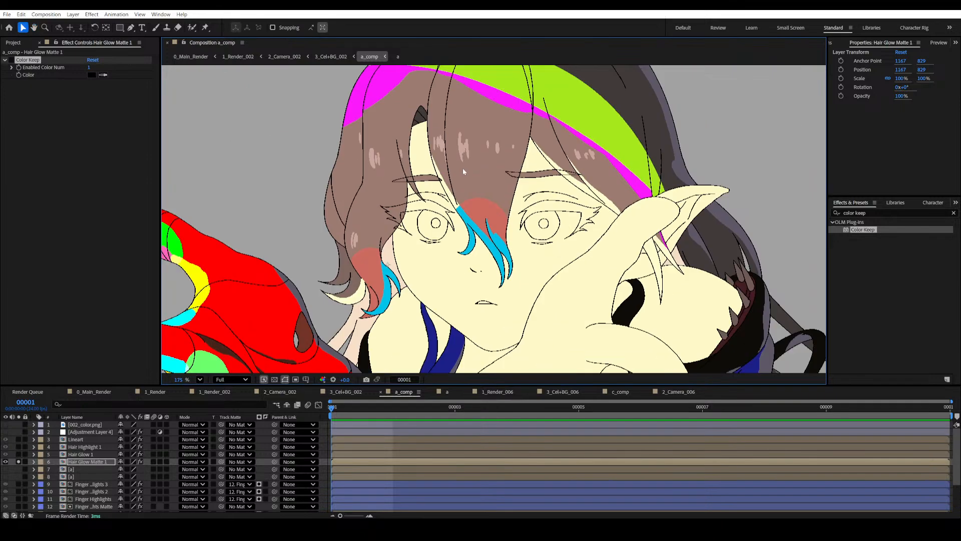
drag(377, 236, 581, 127)
scroll(390, 262, up, 5)
scroll(440, 251, up, 2)
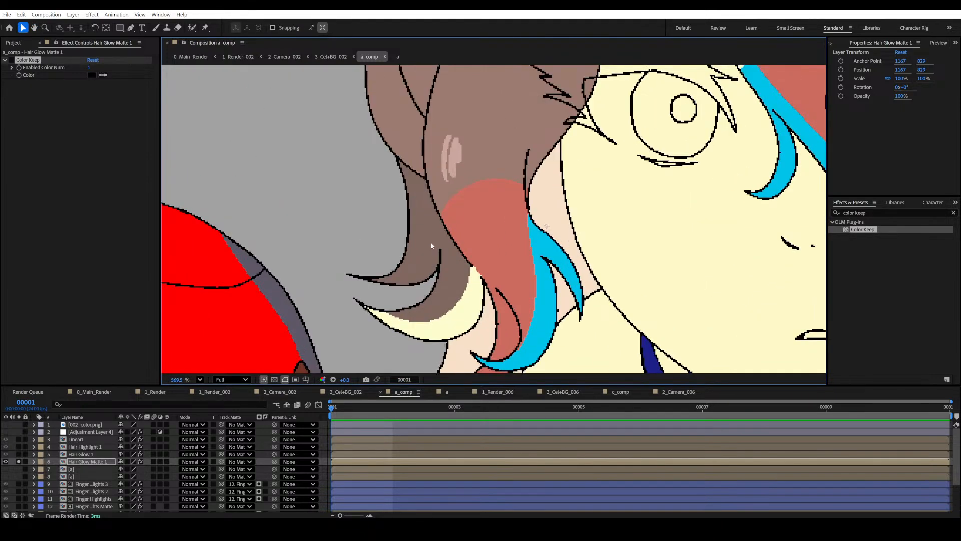
scroll(461, 226, up, 2)
scroll(420, 245, down, 3)
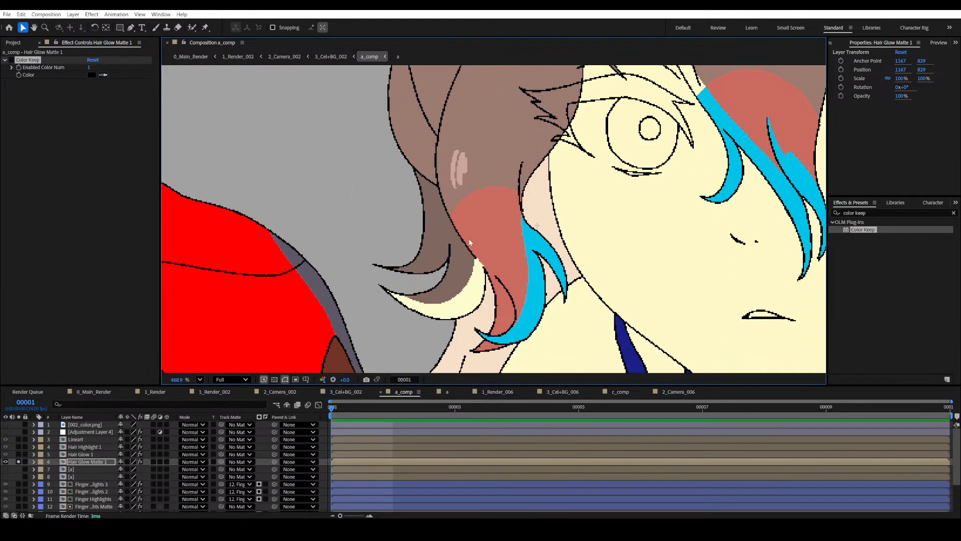
drag(435, 185, 410, 213)
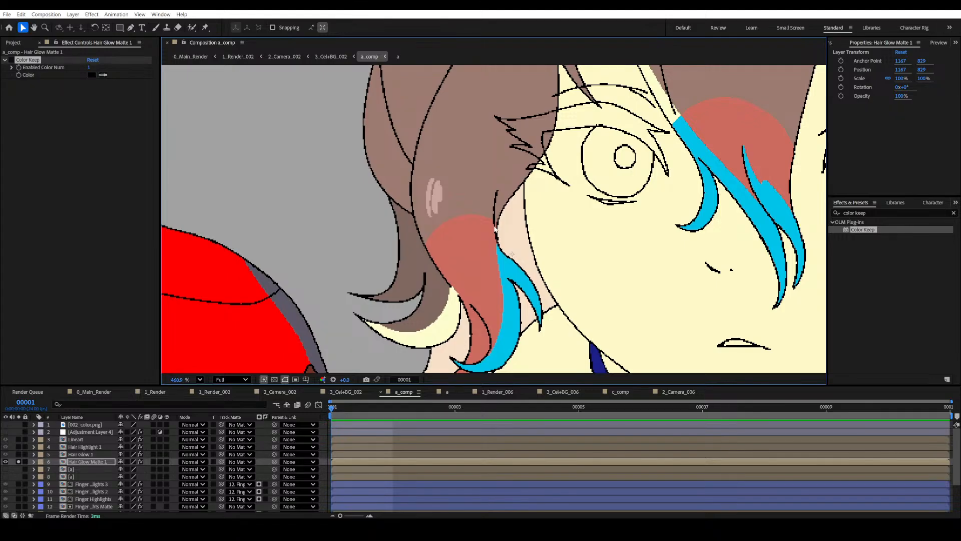
drag(584, 192, 360, 283)
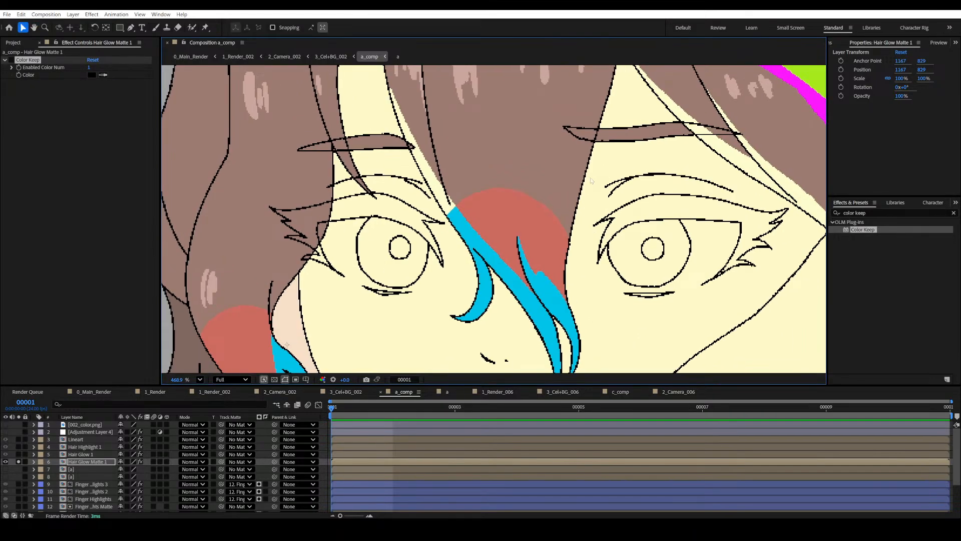
scroll(509, 266, down, 4)
drag(493, 303, 541, 253)
scroll(481, 263, up, 2)
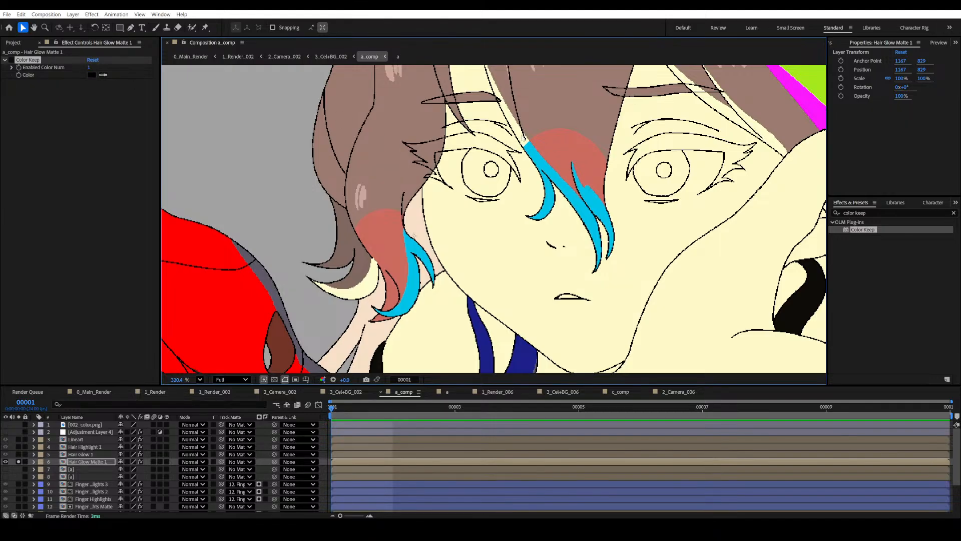
drag(537, 117, 491, 163)
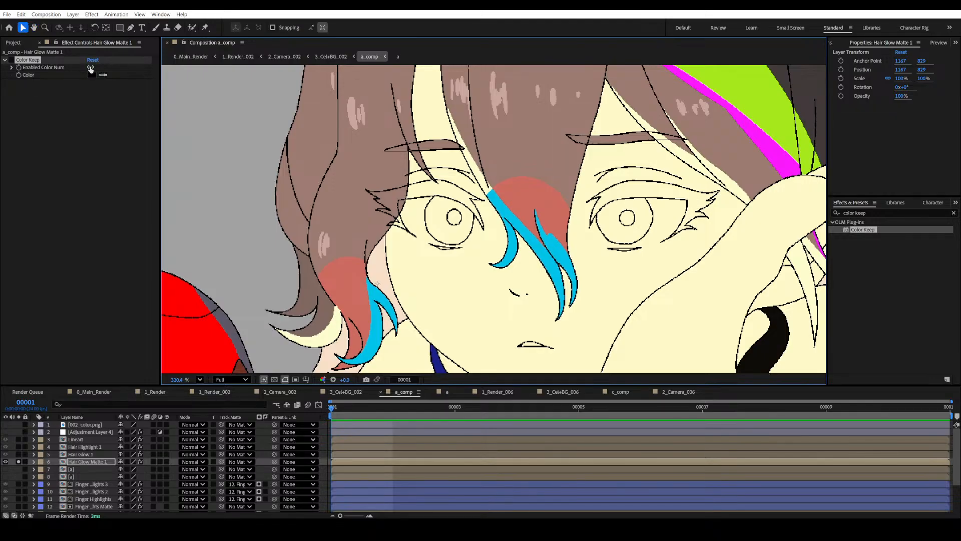
Set Color Keep's Enabled Color Num to 4 and sample the blue tips, salmon glow, brown hair and pale cream as its colours.
click(93, 67)
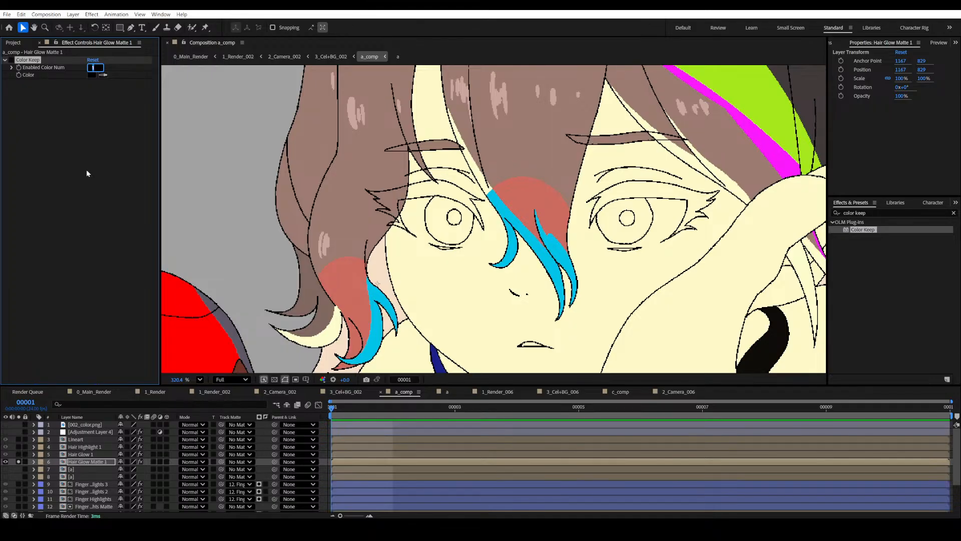
text(4)
key(Return)
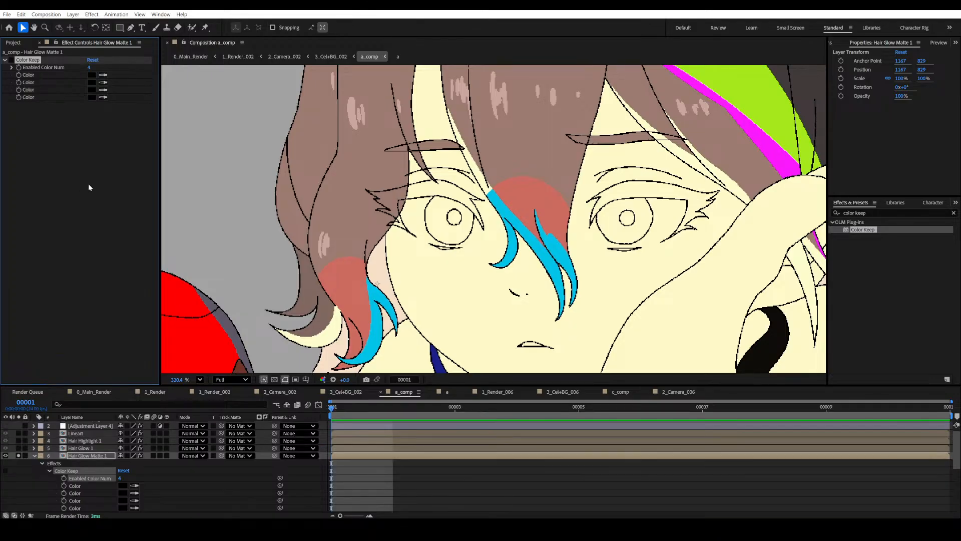
click(103, 75)
click(515, 230)
click(103, 82)
click(504, 185)
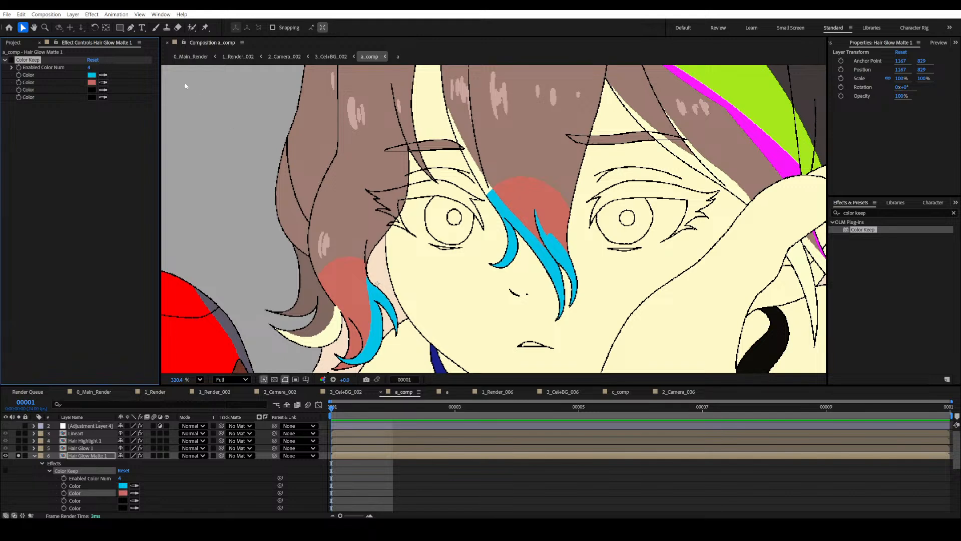
click(106, 90)
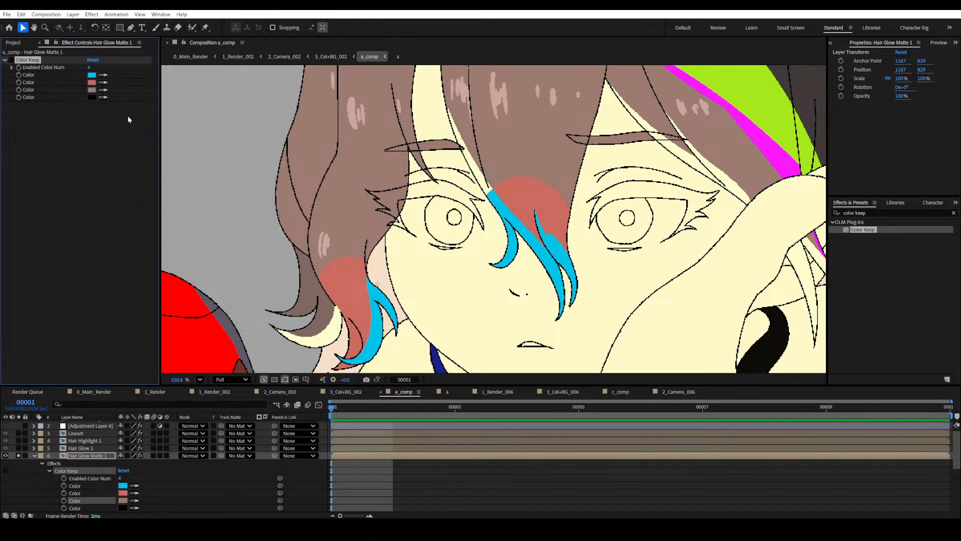
click(103, 97)
click(571, 230)
Examine the blue and salmon hair tips against the surrounding pale cream face with Color Keep disabled.
drag(571, 230, 530, 219)
scroll(562, 264, up, 2)
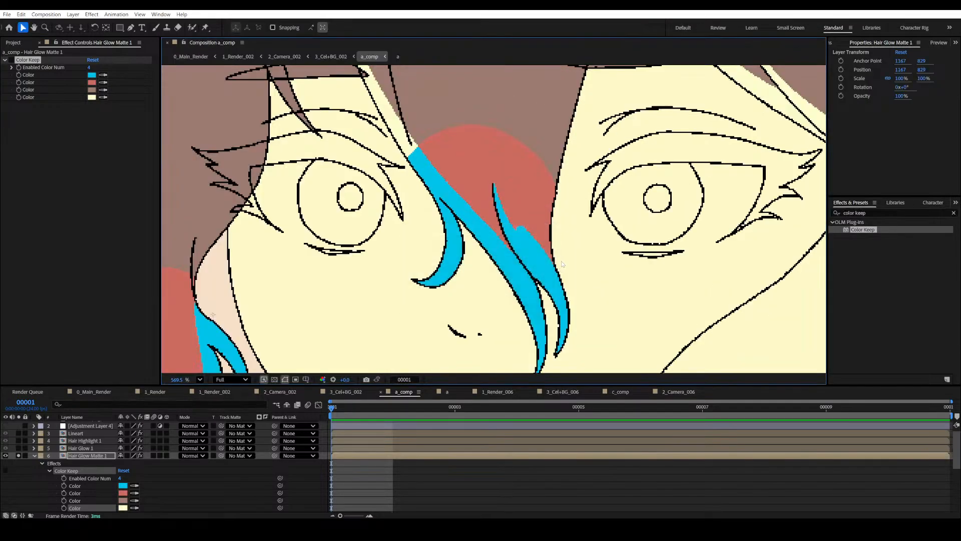
scroll(639, 310, down, 4)
drag(567, 272, 531, 246)
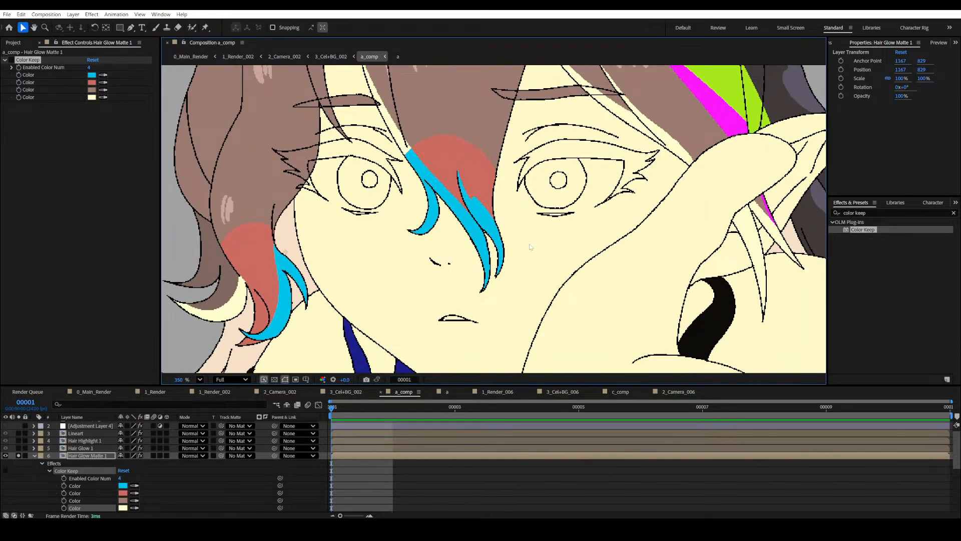
scroll(495, 313, up, 2)
drag(474, 249, 478, 243)
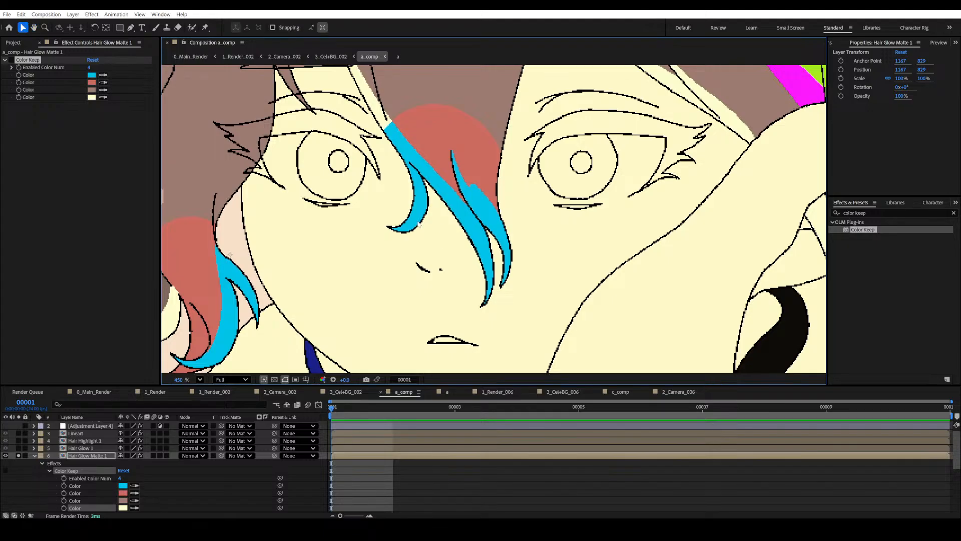
scroll(449, 270, down, 3)
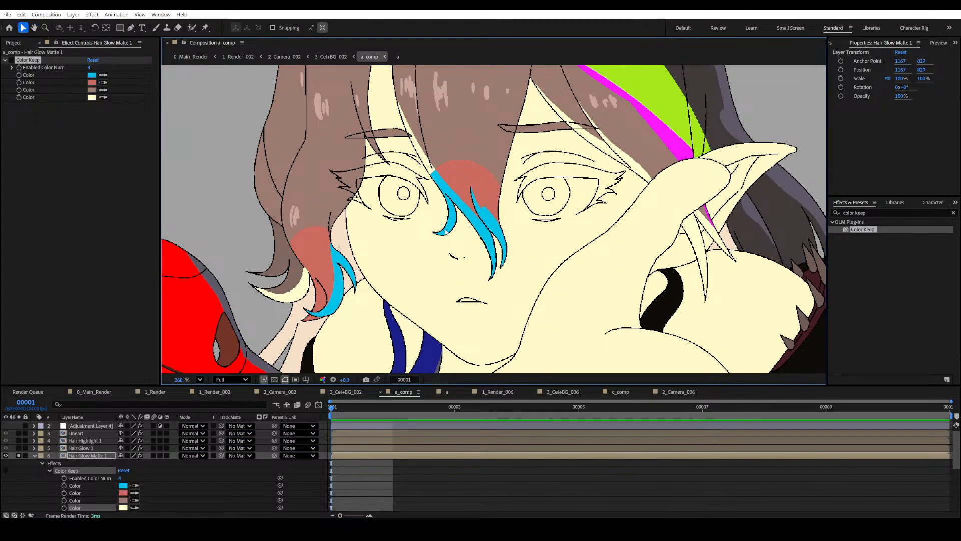
drag(490, 211, 490, 198)
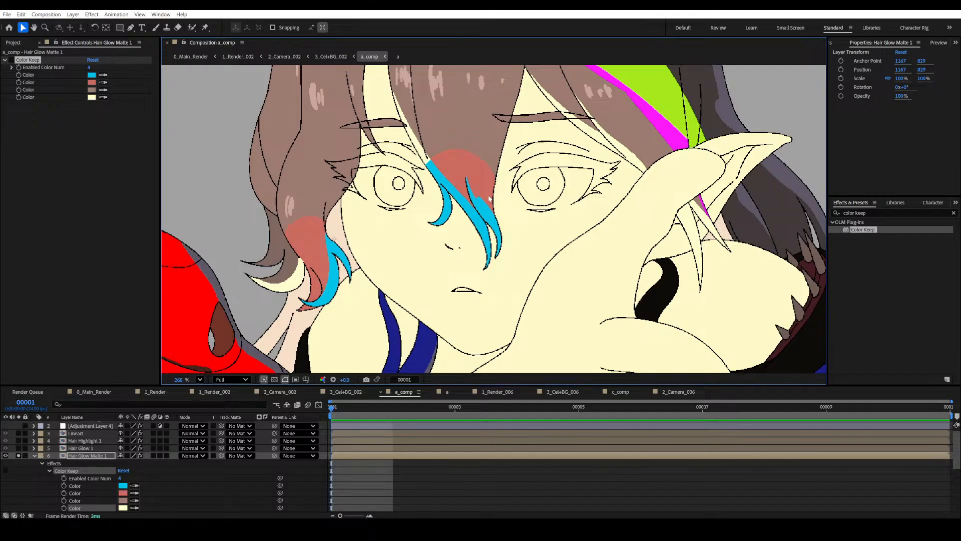
drag(492, 162, 429, 281)
Re-enable Color Keep on Hair Glow Matte 1 and check the isolated hair shapes, especially the cream strand beside the salmon tip.
click(11, 61)
scroll(472, 215, down, 3)
scroll(449, 249, up, 3)
drag(362, 299, 448, 253)
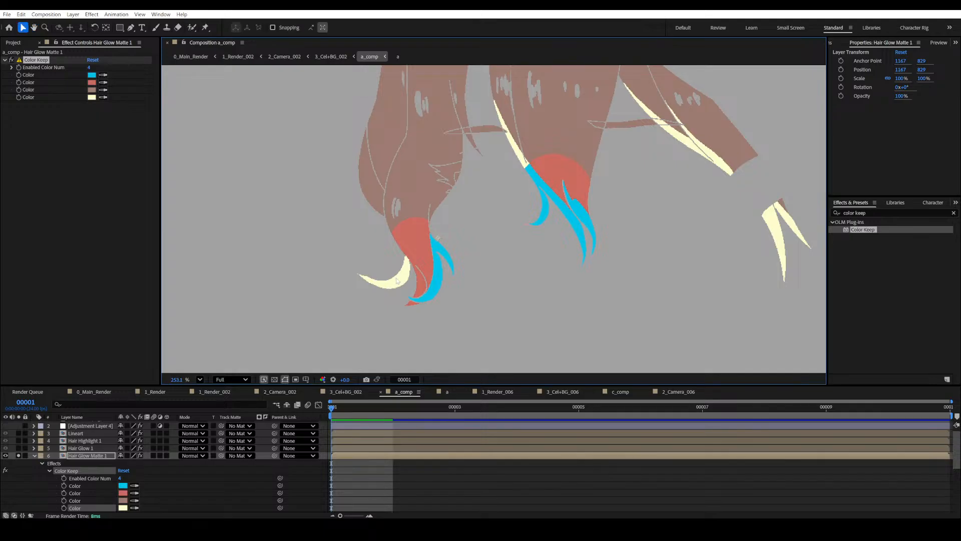
scroll(400, 283, up, 5)
scroll(484, 243, up, 6)
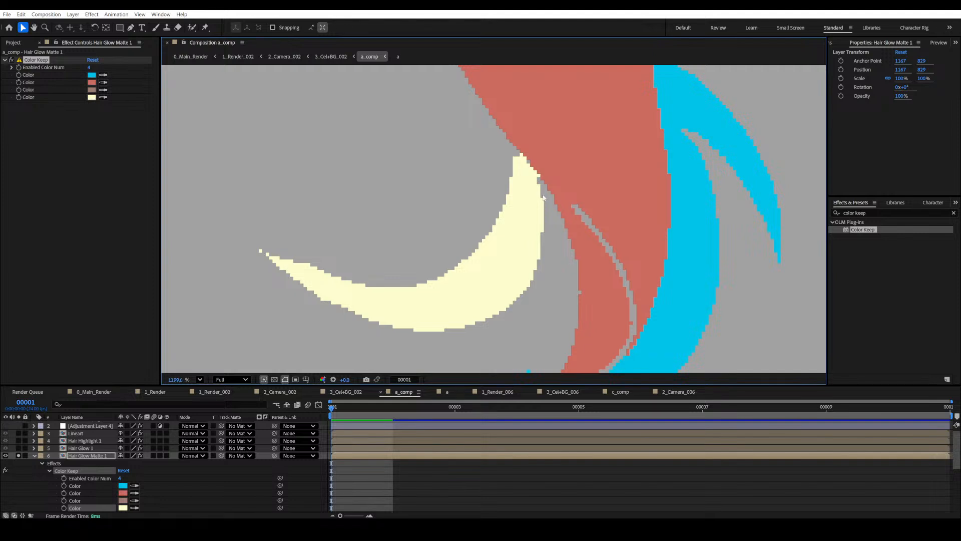
scroll(538, 198, down, 7)
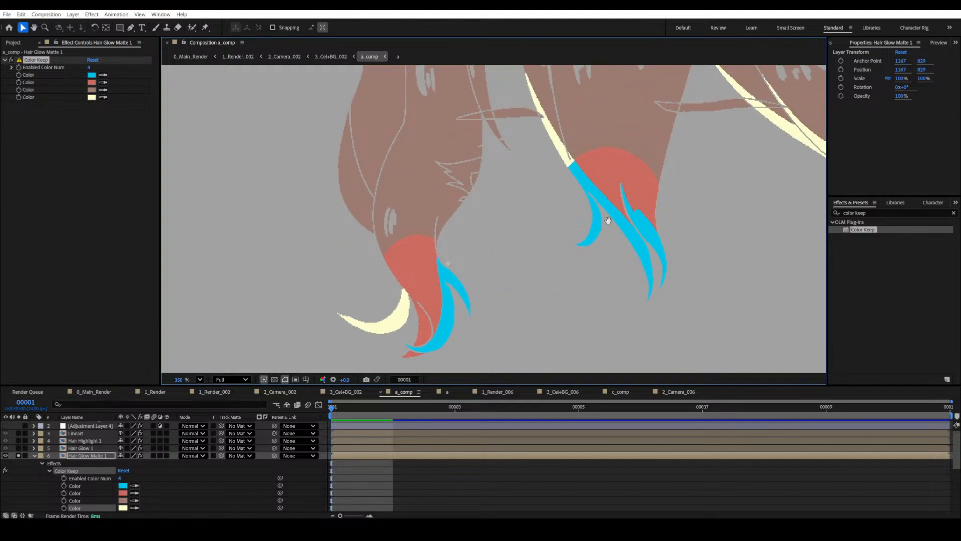
Reduce Color Keep's Enabled Color Num to 3 on Hair Glow Matte 1, dropping the pale cream, and check the remaining hair shapes.
drag(563, 228, 487, 214)
key(v)
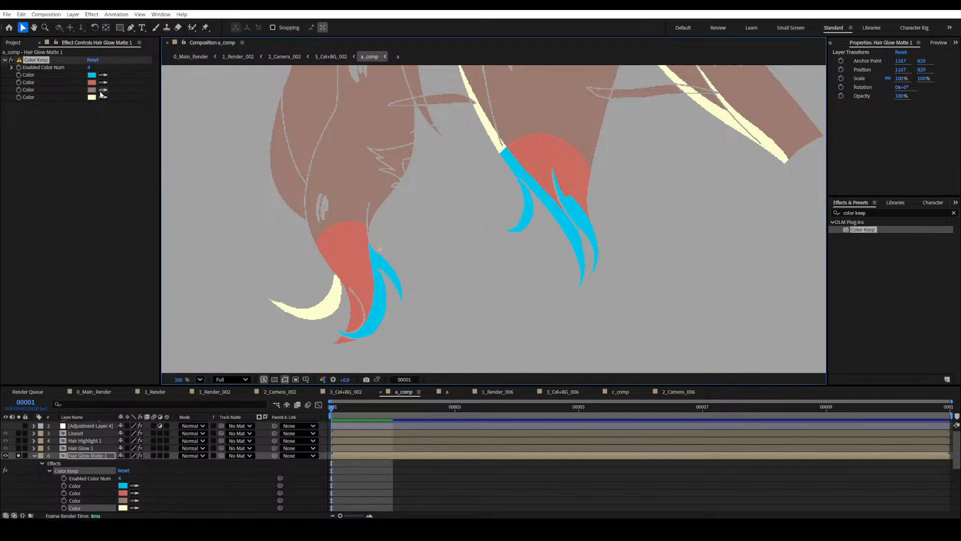
click(89, 67)
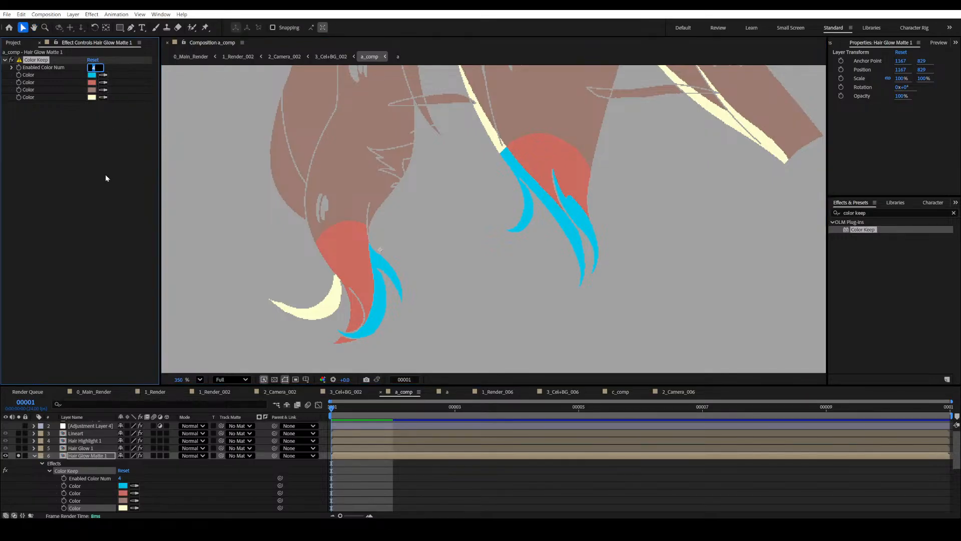
text(3)
key(Return)
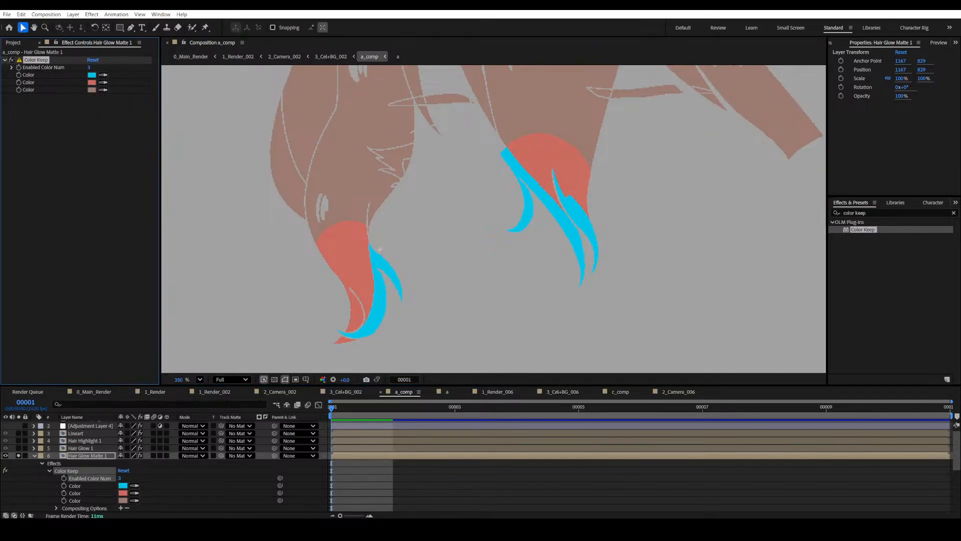
scroll(498, 176, up, 5)
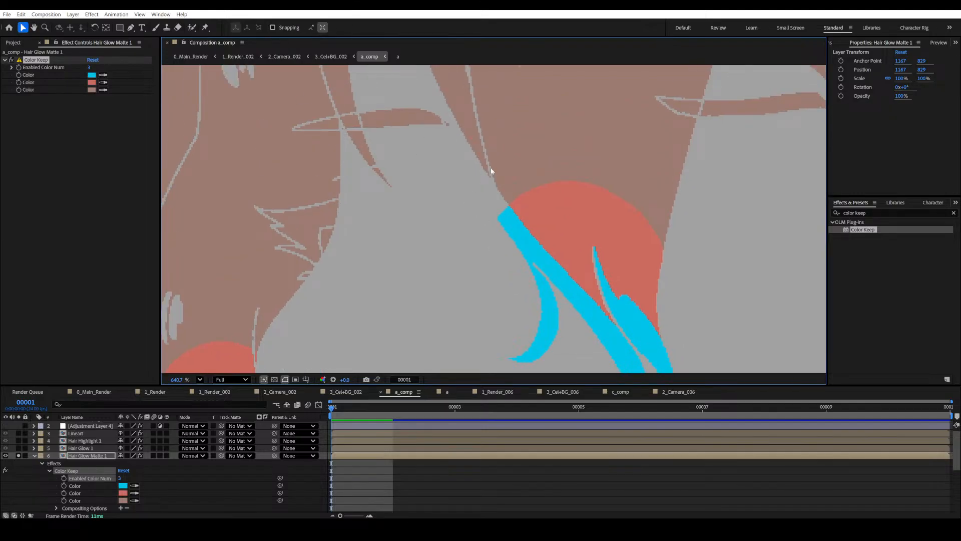
scroll(491, 172, down, 5)
drag(504, 275, 495, 233)
scroll(566, 223, up, 3)
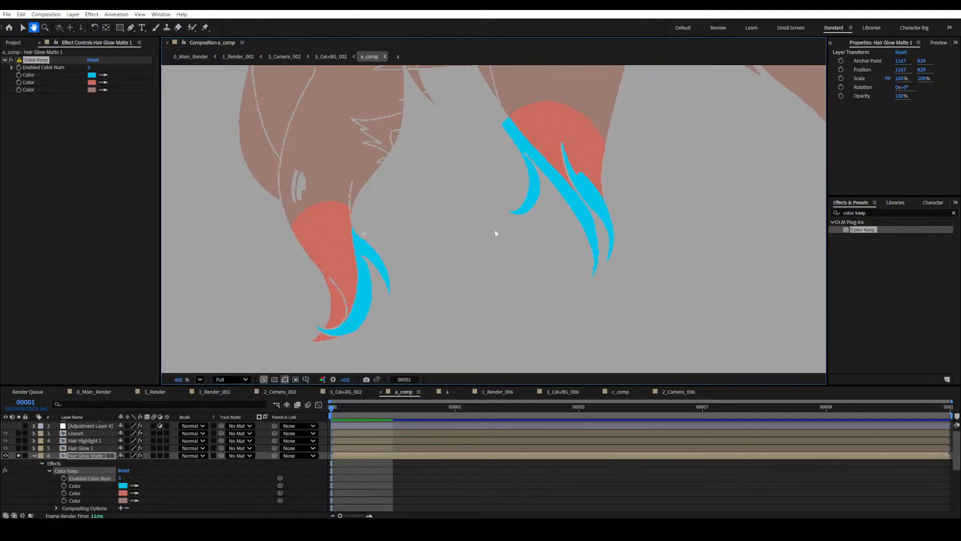
mouse_move(409, 241)
mouse_down()
mouse_move(429, 238)
mouse_move(402, 240)
mouse_up()
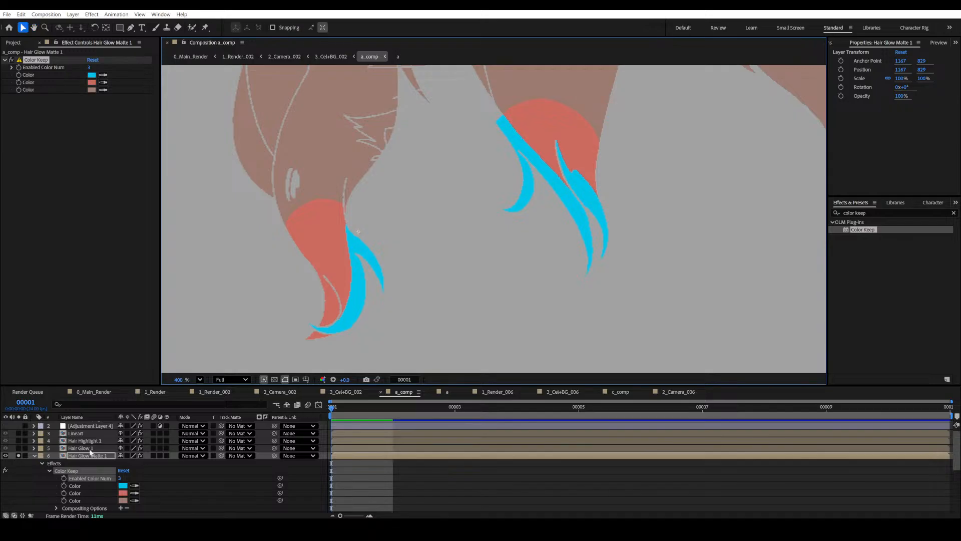
Change the label colour of the Hair Glow Matte 1 layer to Yellow.
click(41, 456)
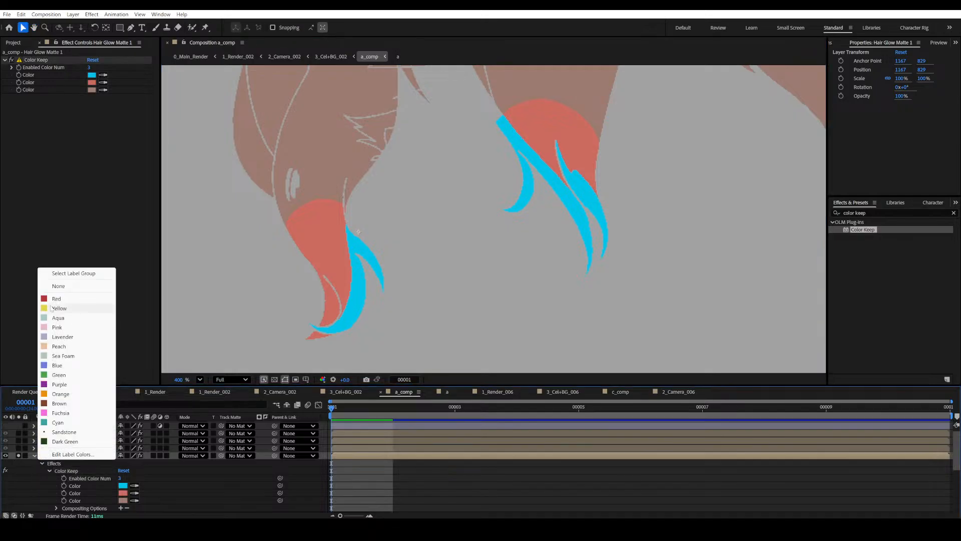
click(65, 309)
scroll(71, 484, down, 5)
scroll(46, 478, up, 5)
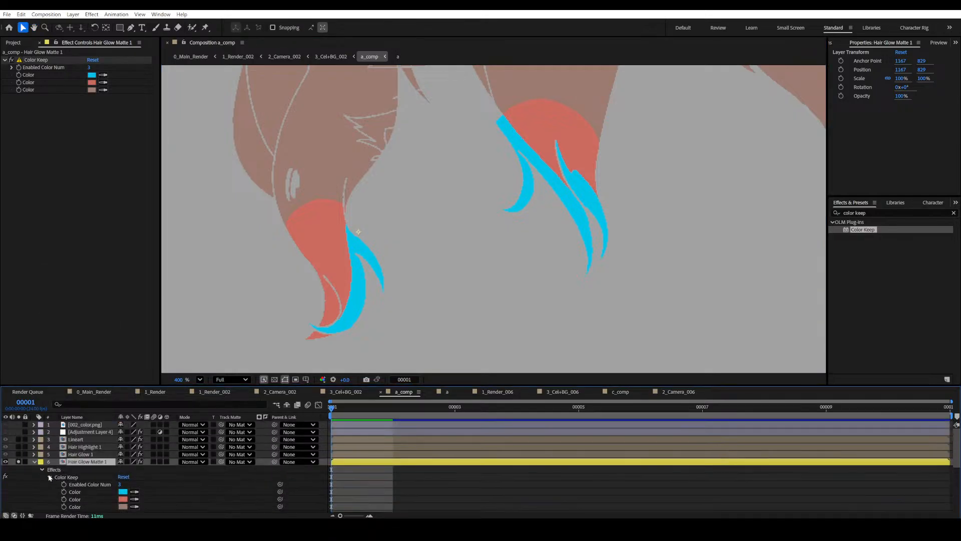
Assign Hair Glow Matte 1 as the track matte of Hair Glow 1, save the project and collapse the matte layer's properties.
click(82, 454)
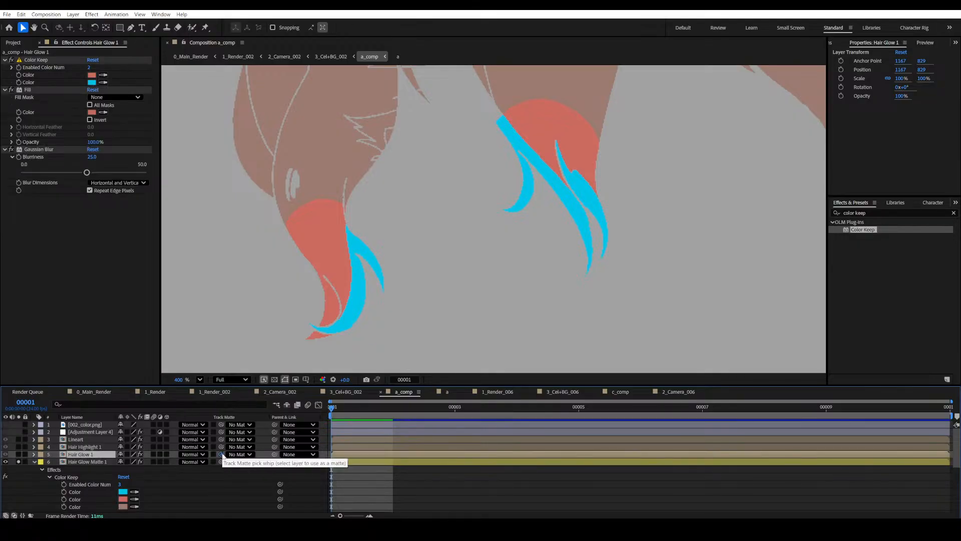
drag(223, 456, 91, 464)
key(ctrl+s)
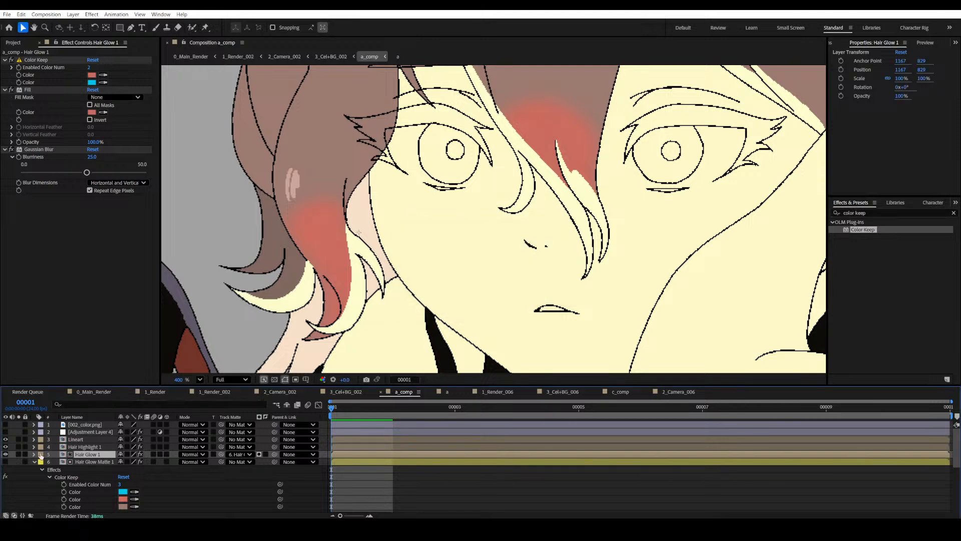
click(33, 462)
Examine how the matte confines the glow at the hair tips, briefly soloing Hair Glow Matte 1 for comparison.
drag(463, 239, 426, 247)
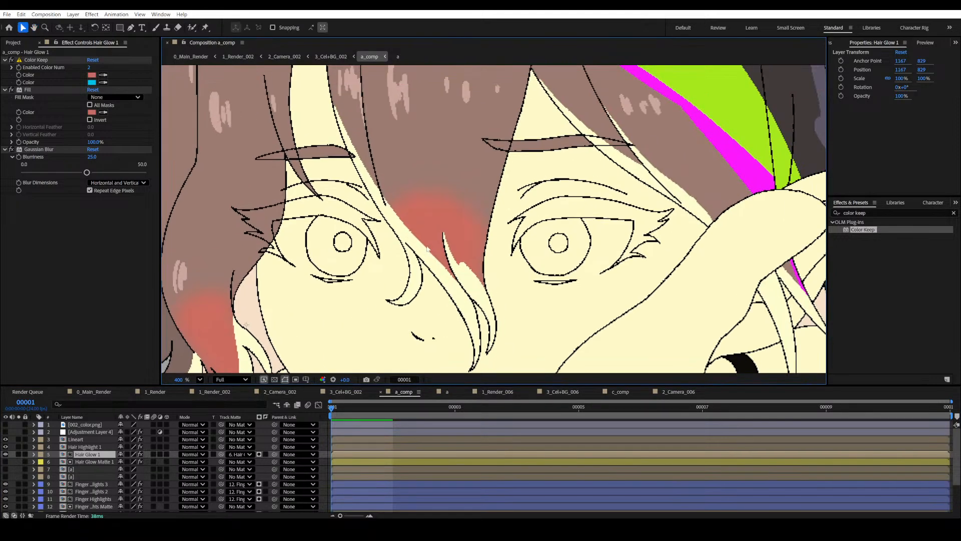
scroll(427, 249, up, 4)
drag(336, 282, 578, 153)
click(11, 469)
click(27, 461)
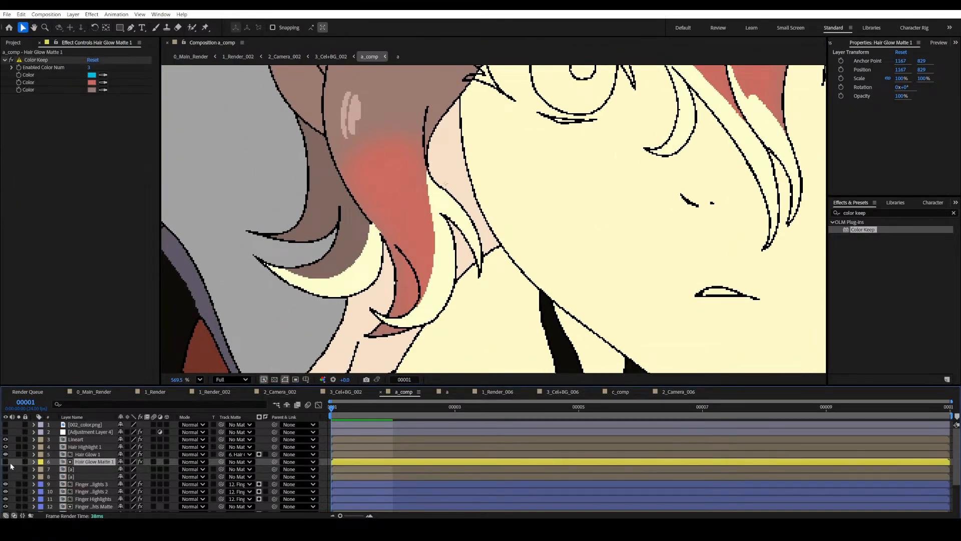
click(18, 461)
drag(346, 187, 337, 195)
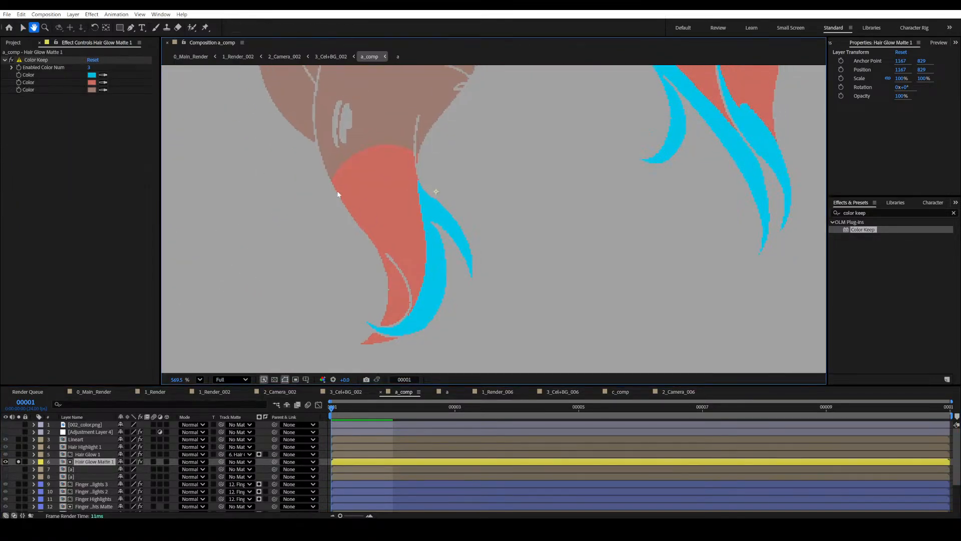
click(19, 461)
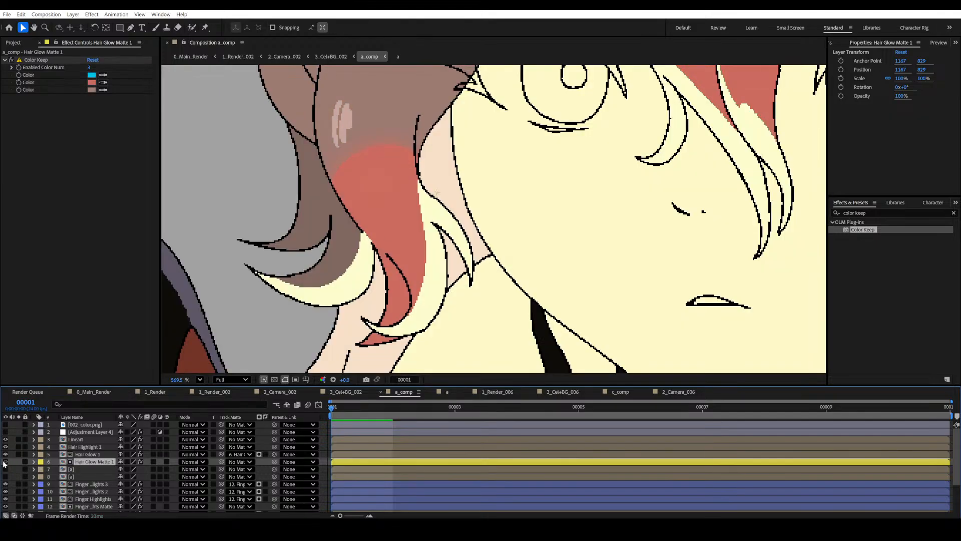
scroll(493, 213, down, 5)
drag(493, 212, 354, 260)
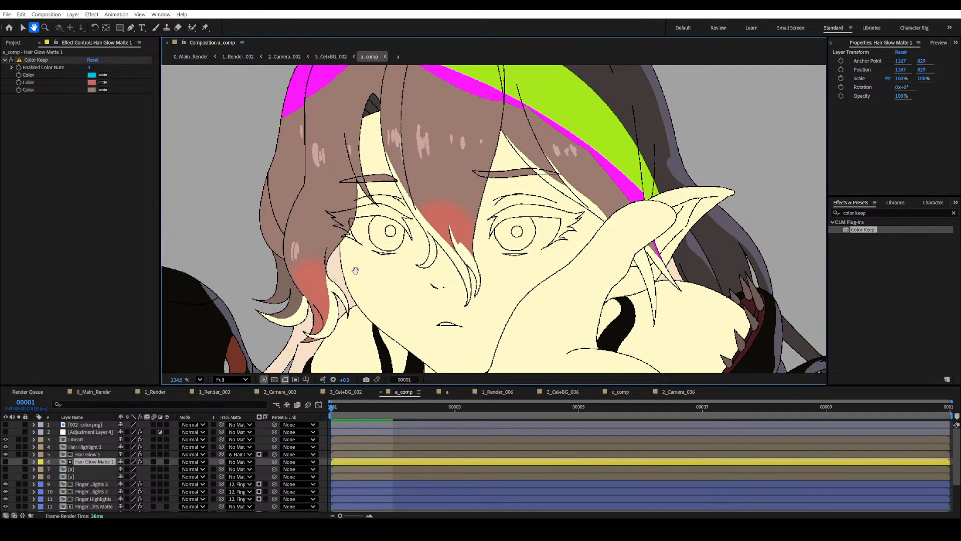
Raise the Gaussian Blur Blurriness on Hair Glow 1 to 54.3 and save the project.
click(91, 455)
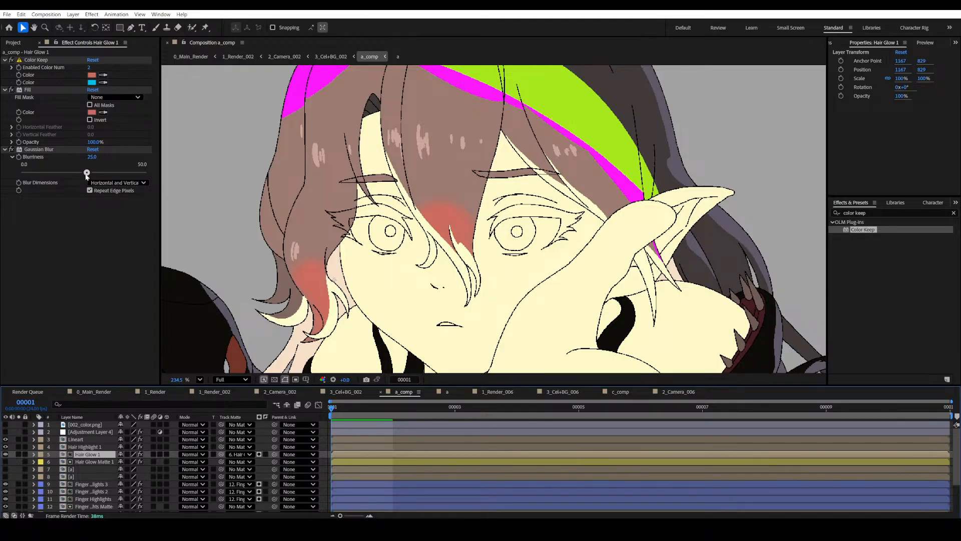
drag(87, 172, 150, 156)
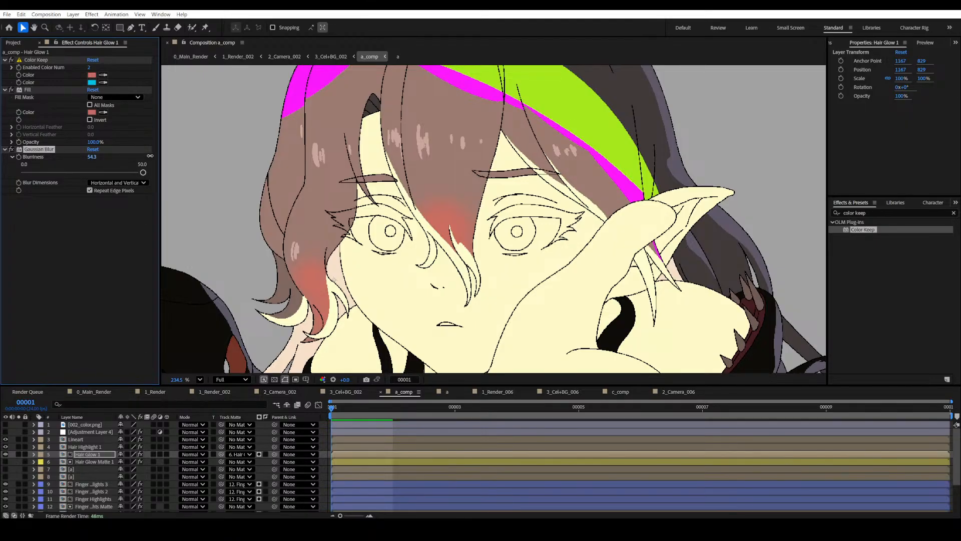
key(ctrl+s)
Examine the softened glow on the side strand's curled tip and the central fringe, both close up and in the whole drawing.
scroll(440, 241, up, 6)
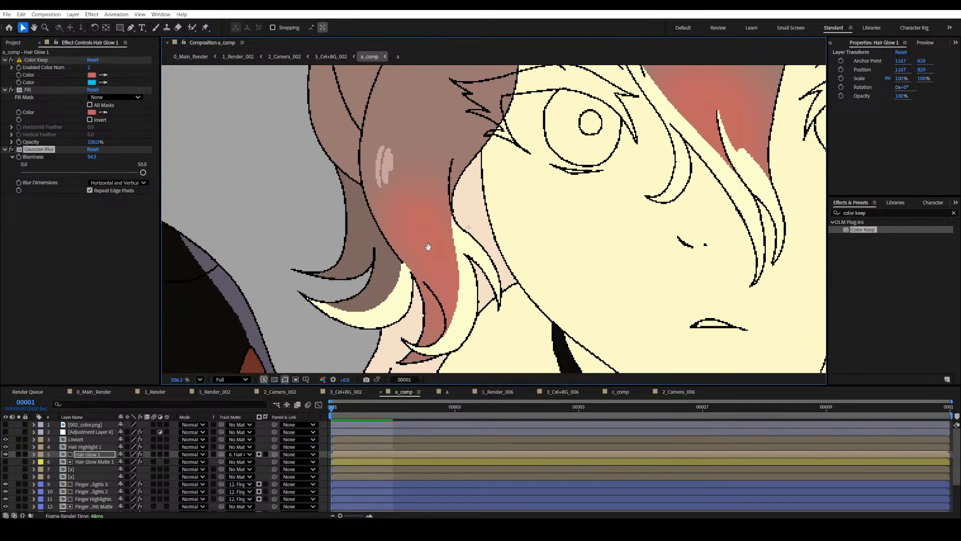
scroll(397, 186, up, 4)
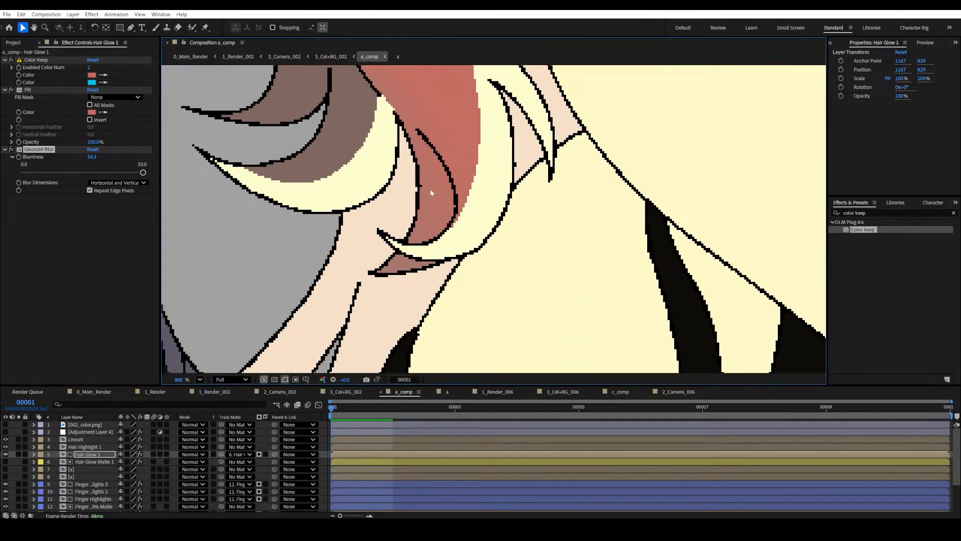
scroll(462, 261, down, 8)
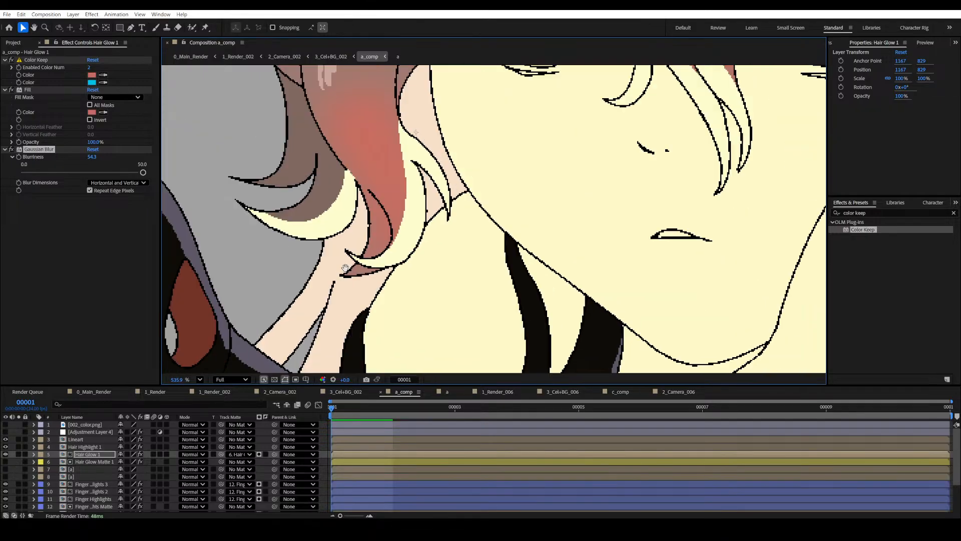
scroll(376, 274, up, 4)
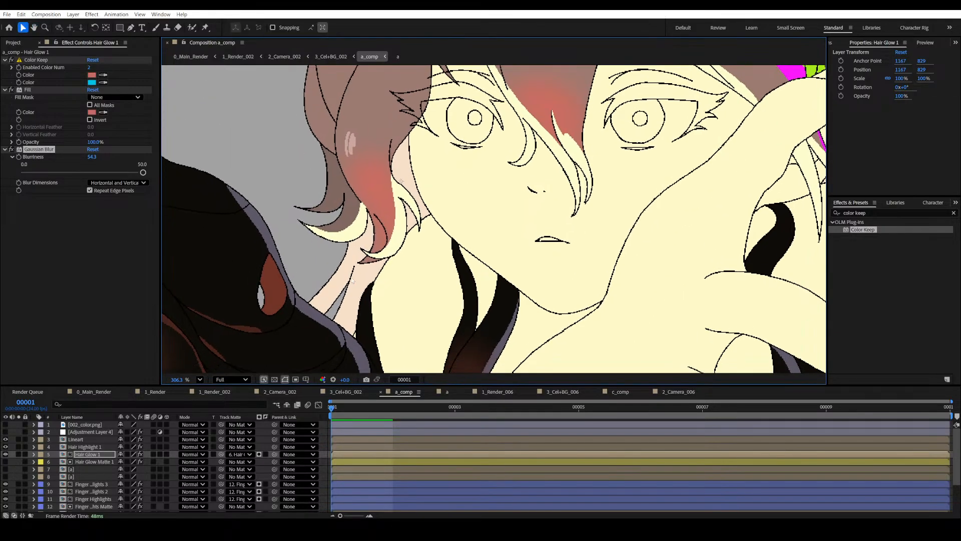
scroll(377, 226, up, 2)
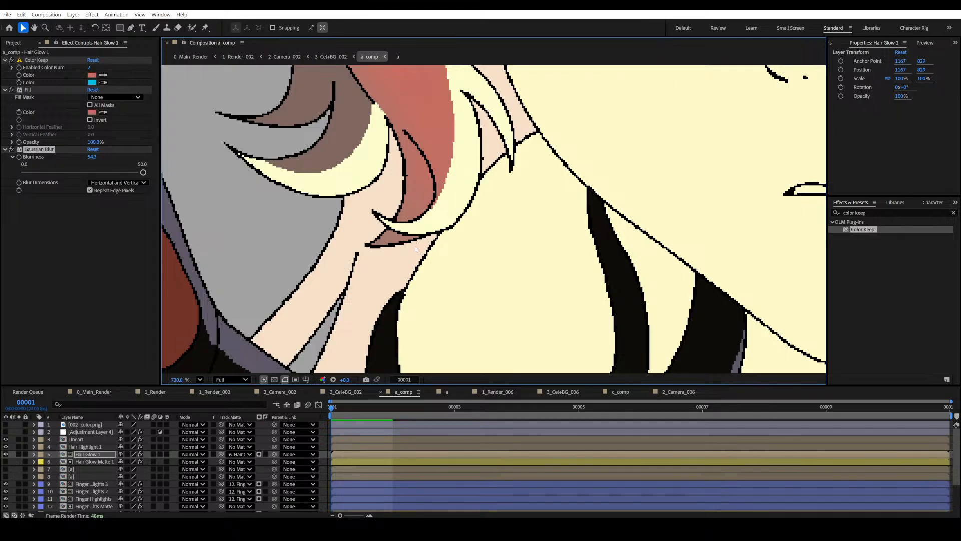
drag(384, 176, 377, 235)
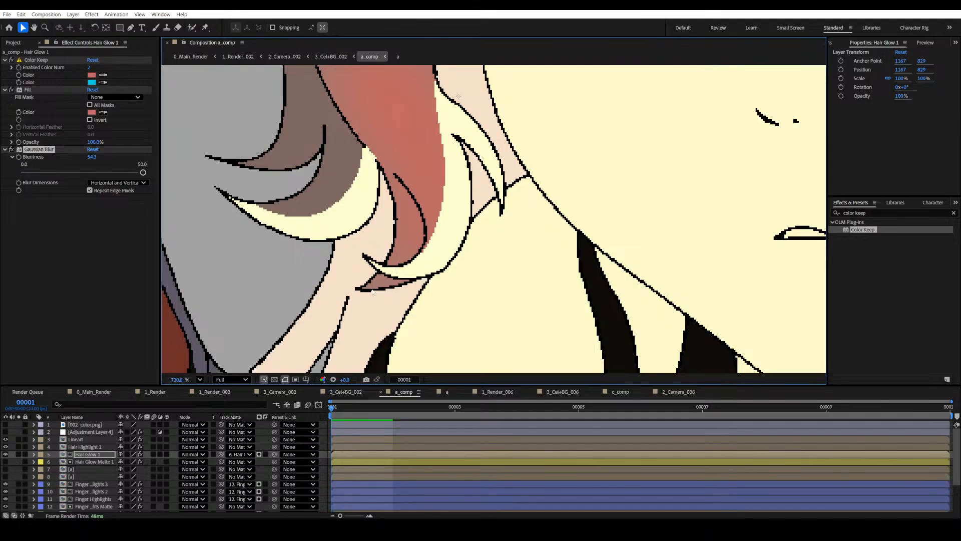
scroll(376, 213, down, 9)
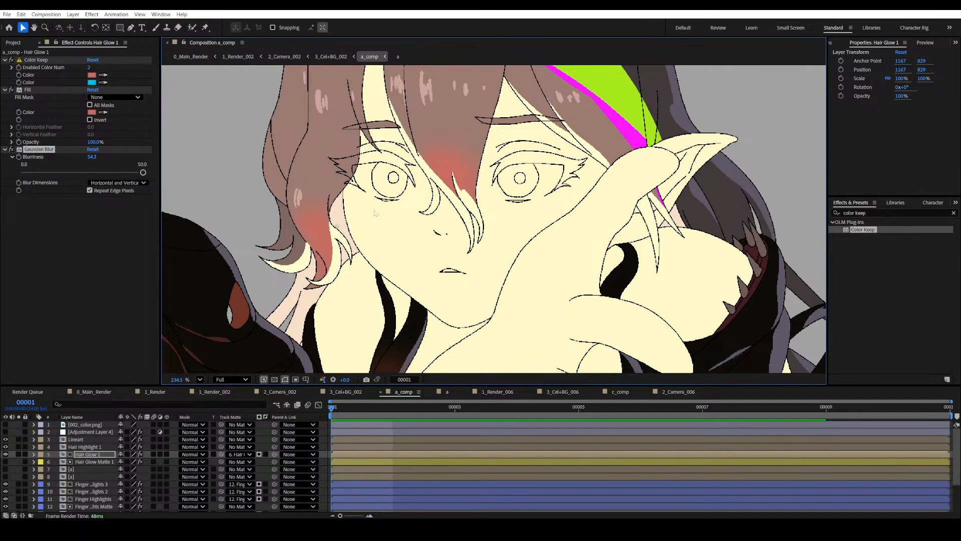
scroll(376, 213, up, 10)
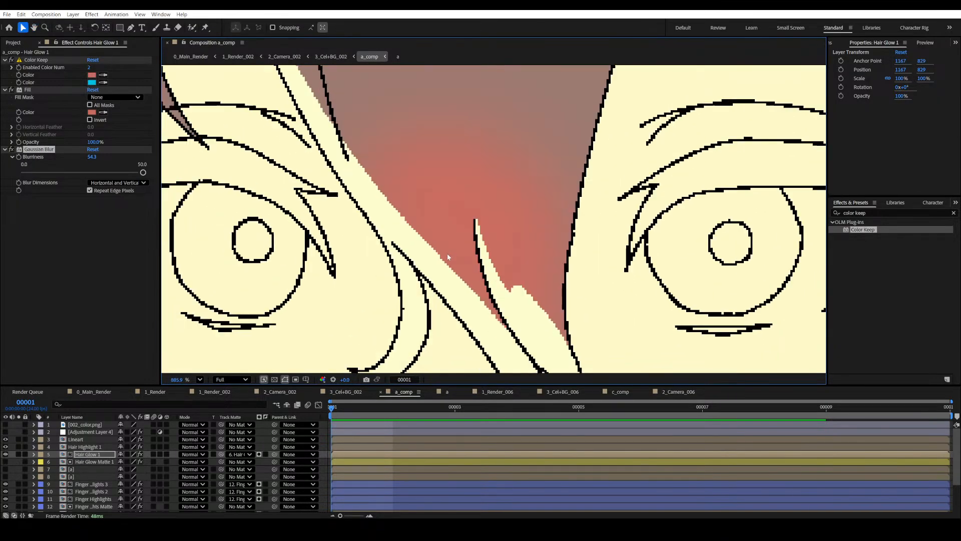
scroll(448, 257, down, 10)
scroll(507, 235, down, 5)
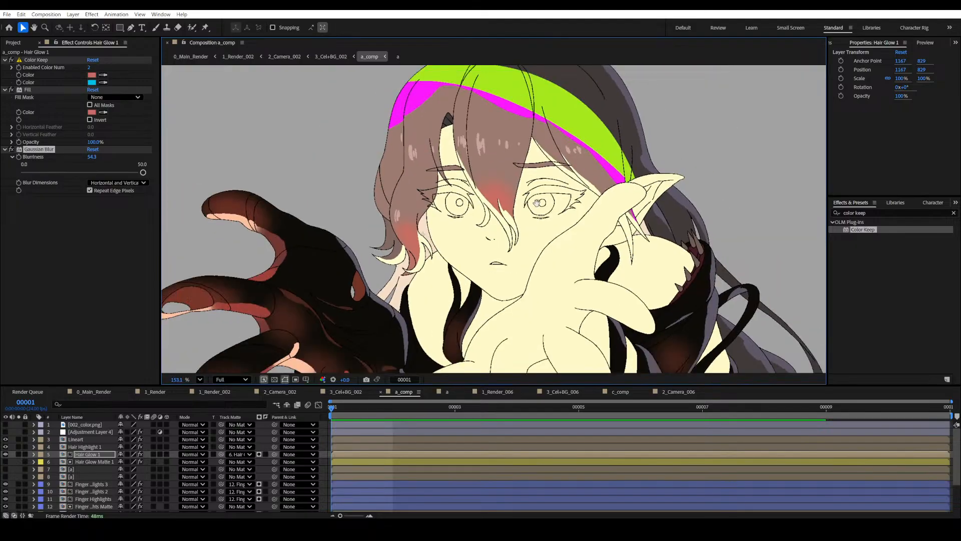
Switch to Clip Studio Paint and examine the glow and pale hair tips around the face in the c02_STYLE_01 reference.
drag(507, 235, 432, 297)
scroll(493, 260, up, 5)
key(v)
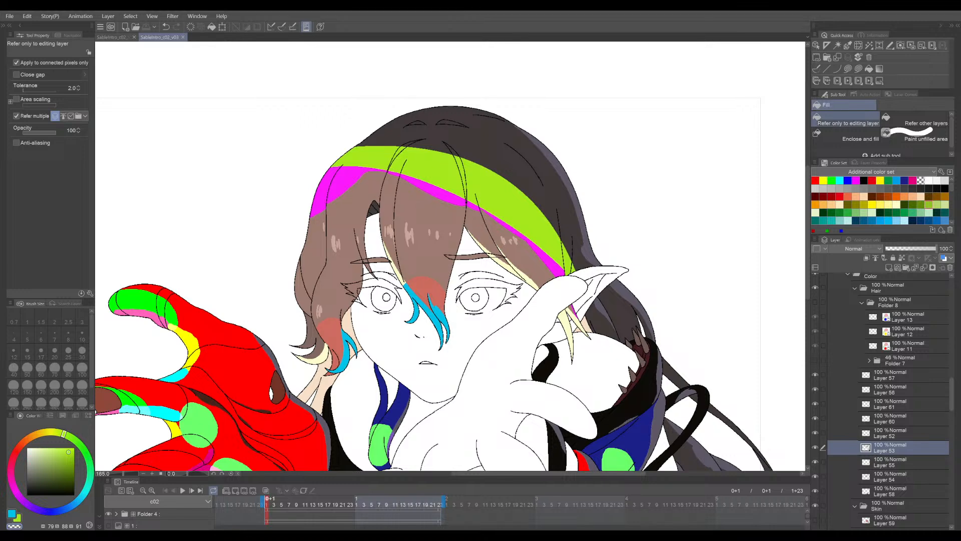
click(122, 38)
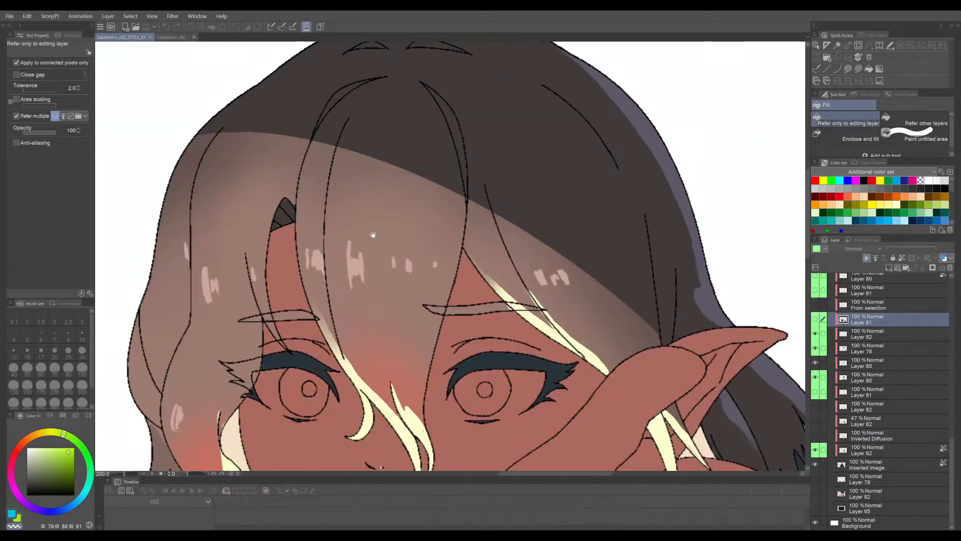
drag(373, 234, 459, 171)
scroll(441, 294, down, 1)
drag(441, 294, 460, 244)
scroll(345, 371, up, 4)
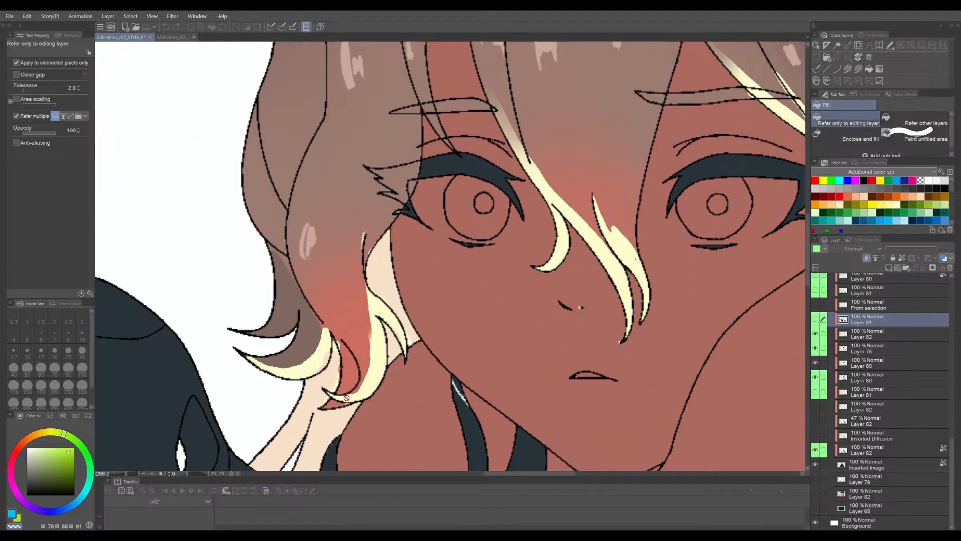
drag(560, 276, 327, 409)
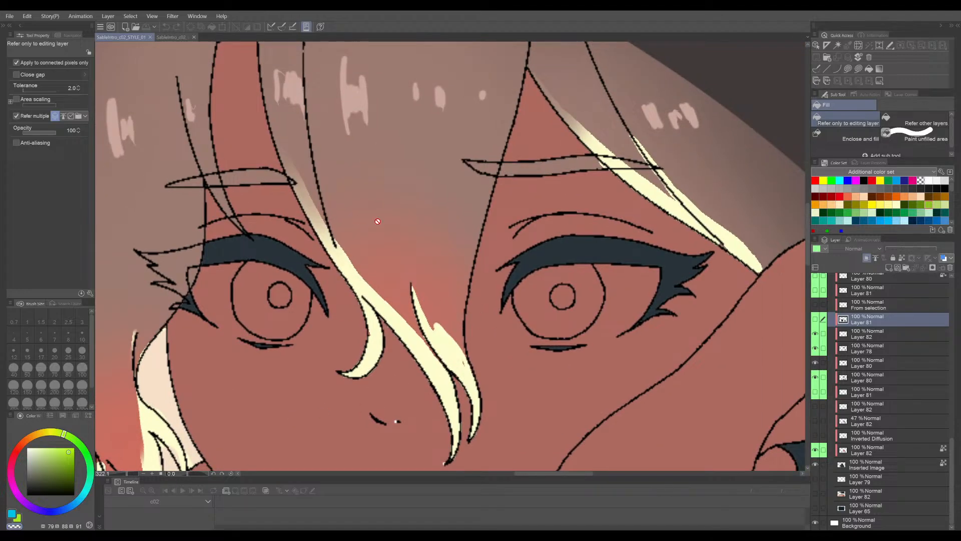
scroll(372, 294, down, 1)
scroll(372, 293, down, 3)
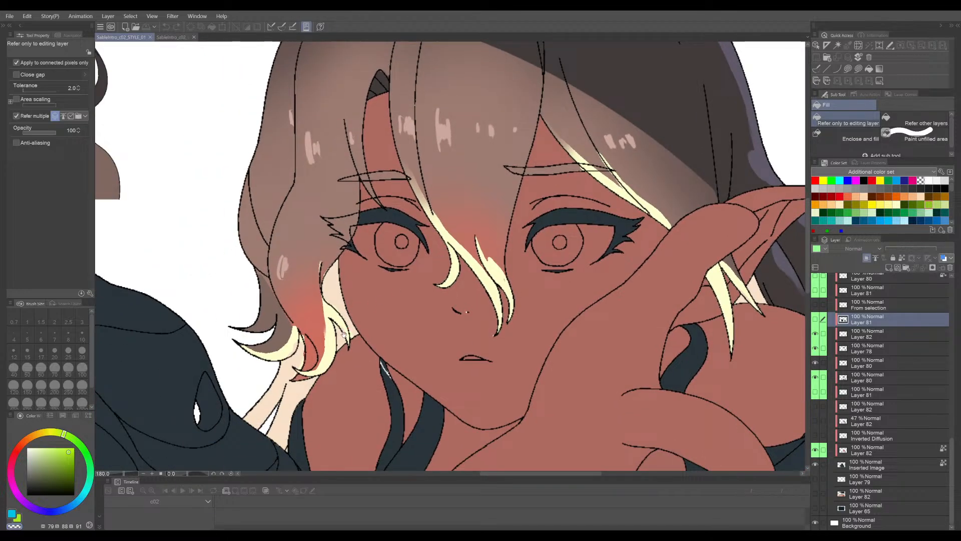
scroll(349, 330, up, 2)
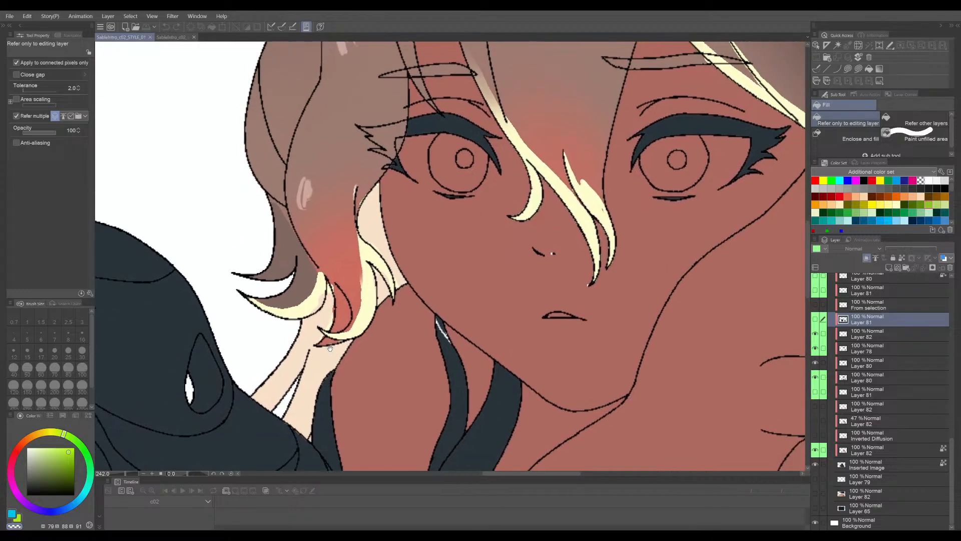
scroll(300, 363, up, 2)
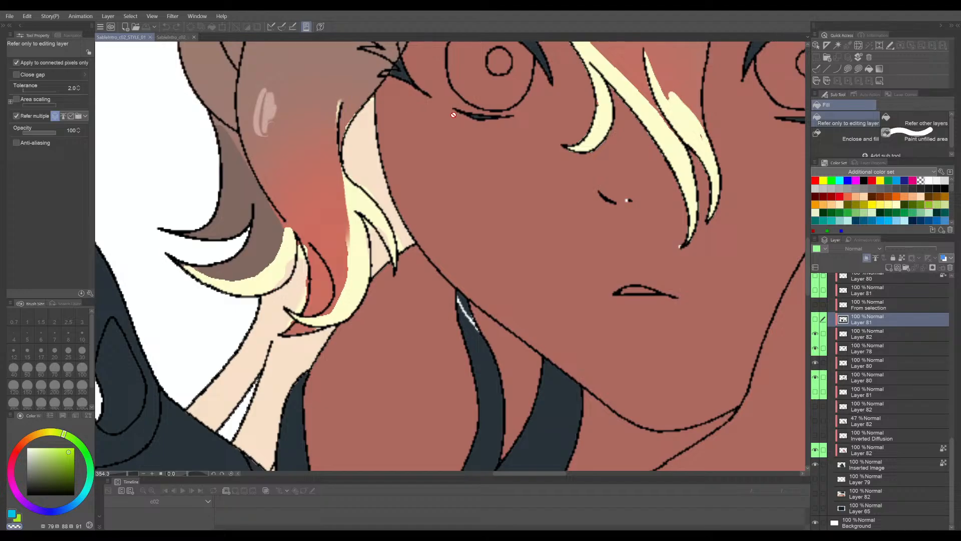
drag(466, 155, 436, 153)
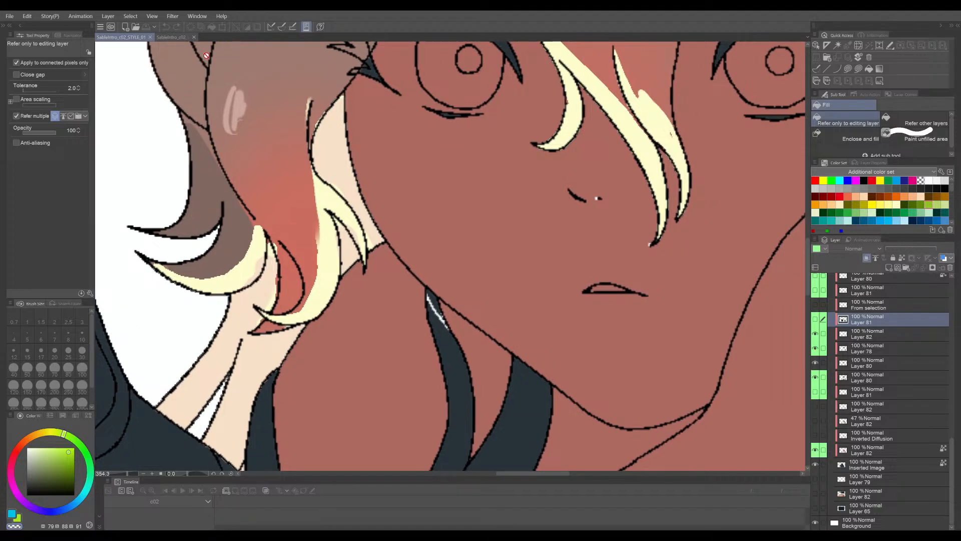
Return to the c02_v03 document and make Layer 55 active for the peach hair strands behind the neck.
click(176, 38)
scroll(451, 255, up, 5)
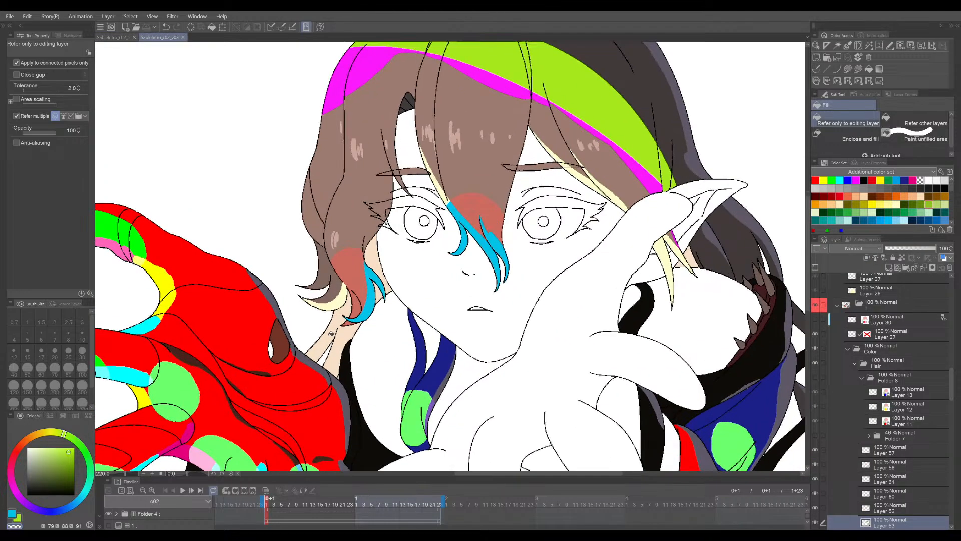
scroll(331, 333, up, 3)
scroll(375, 331, up, 3)
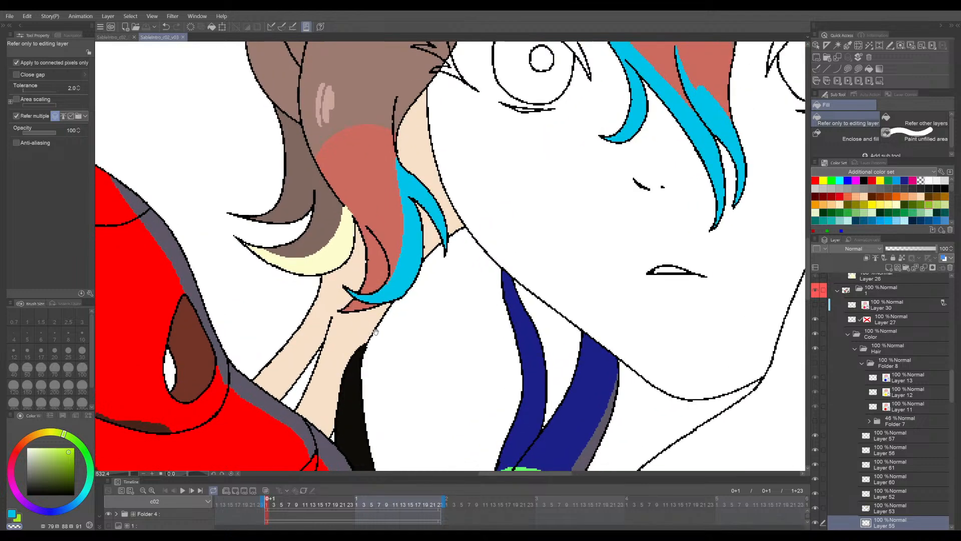
drag(376, 331, 368, 322)
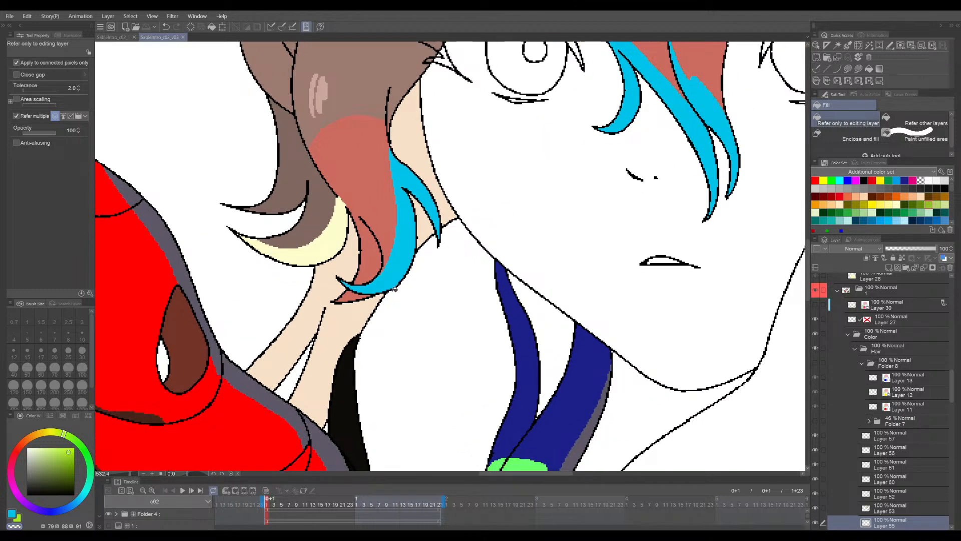
drag(395, 289, 385, 324)
drag(365, 278, 367, 271)
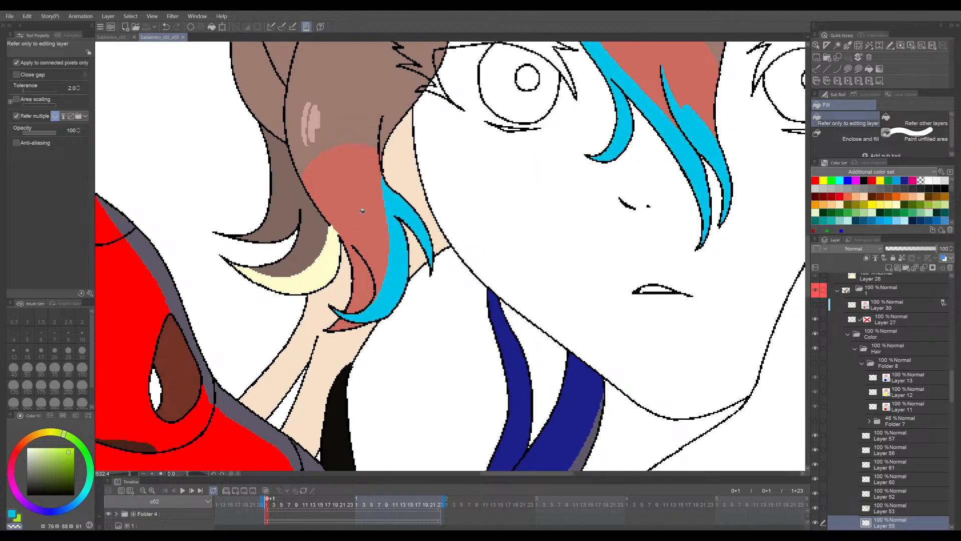
scroll(360, 212, up, 2)
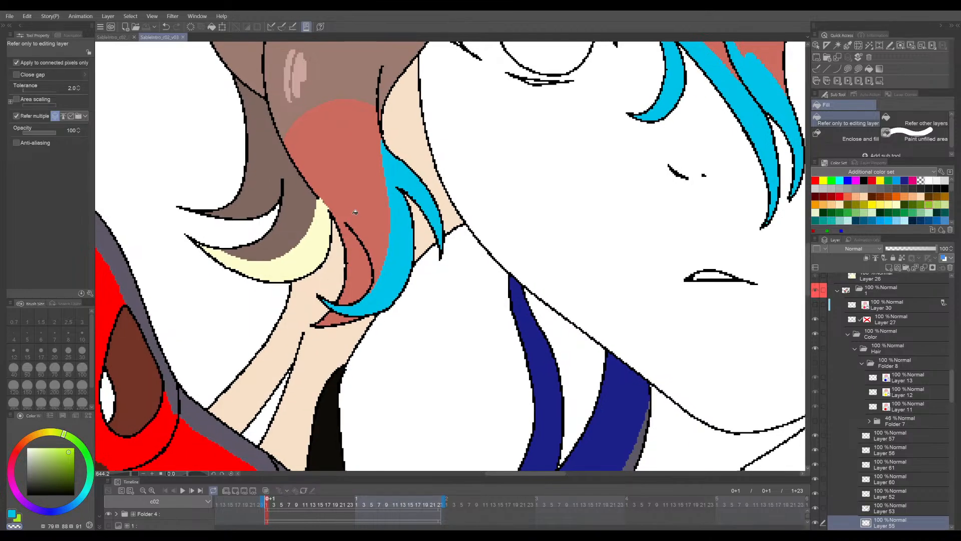
Try filling the peach hair strands behind the neck with red sampled from the front lock, and undo the fill.
alt+click(349, 178)
click(326, 273)
drag(326, 273, 300, 350)
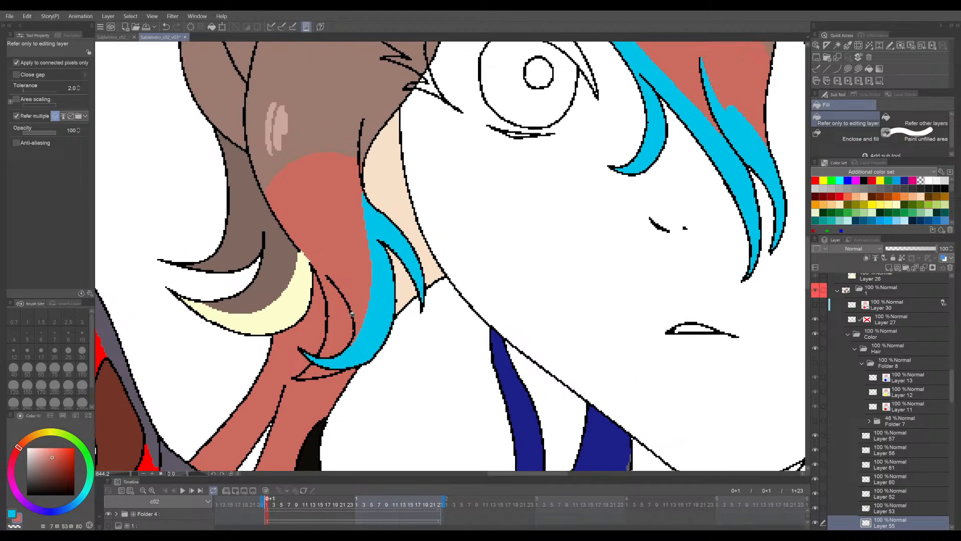
scroll(321, 346, up, 2)
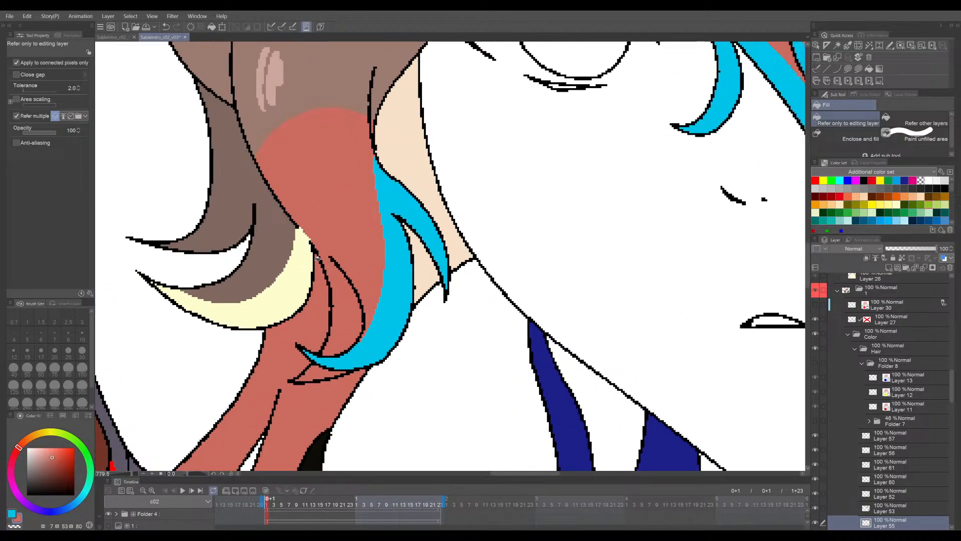
drag(304, 216, 312, 369)
drag(305, 291, 334, 184)
scroll(336, 230, down, 1)
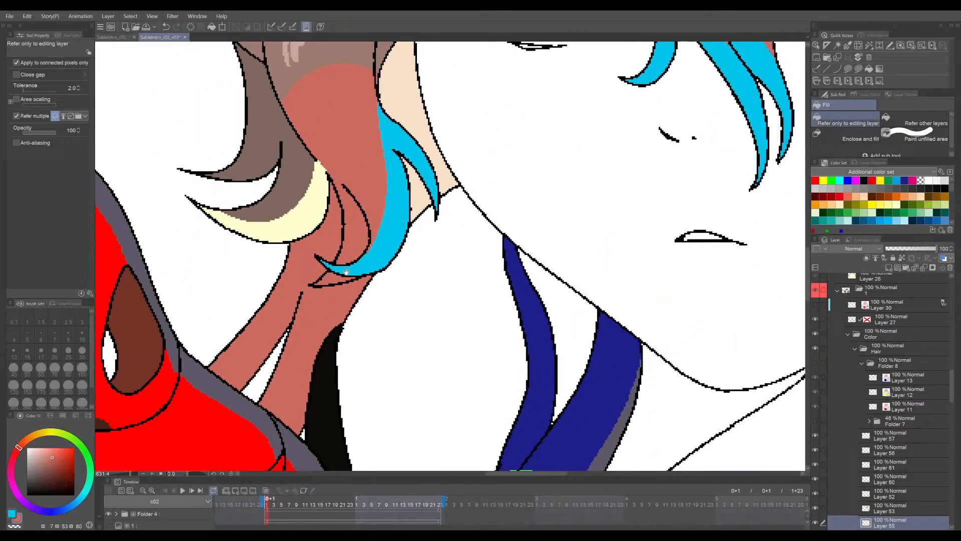
key(ctrl+z)
Fill the peach hair strands behind the neck with a magenta-purple swatch from the colour set and save the document.
mouse_move(357, 314)
mouse_down()
mouse_move(366, 303)
mouse_move(352, 306)
mouse_move(366, 306)
mouse_up()
key(ctrl+s)
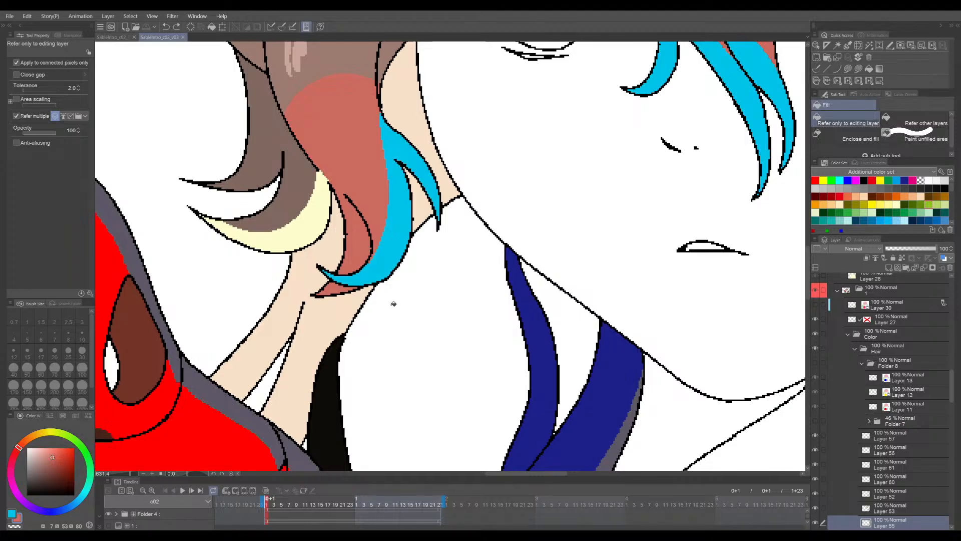
scroll(901, 206, down, 3)
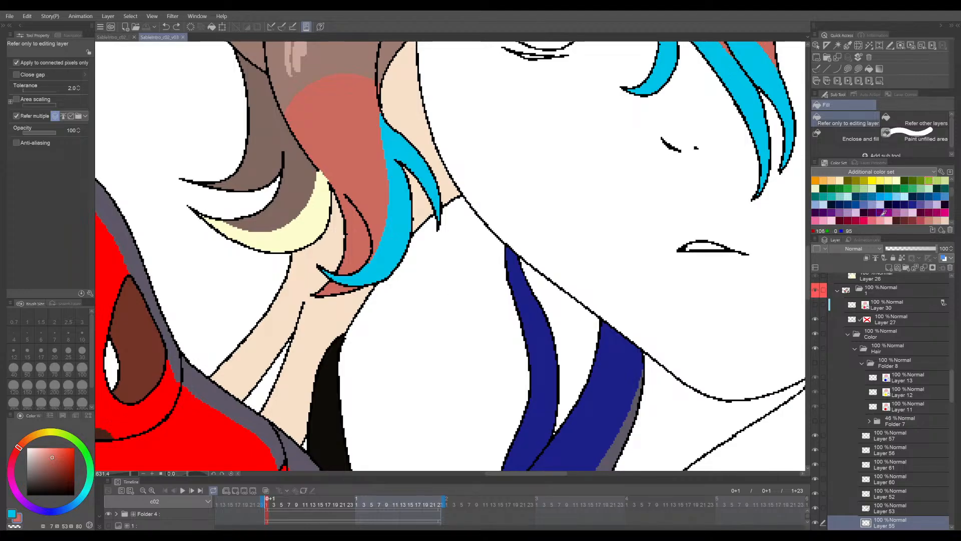
click(895, 212)
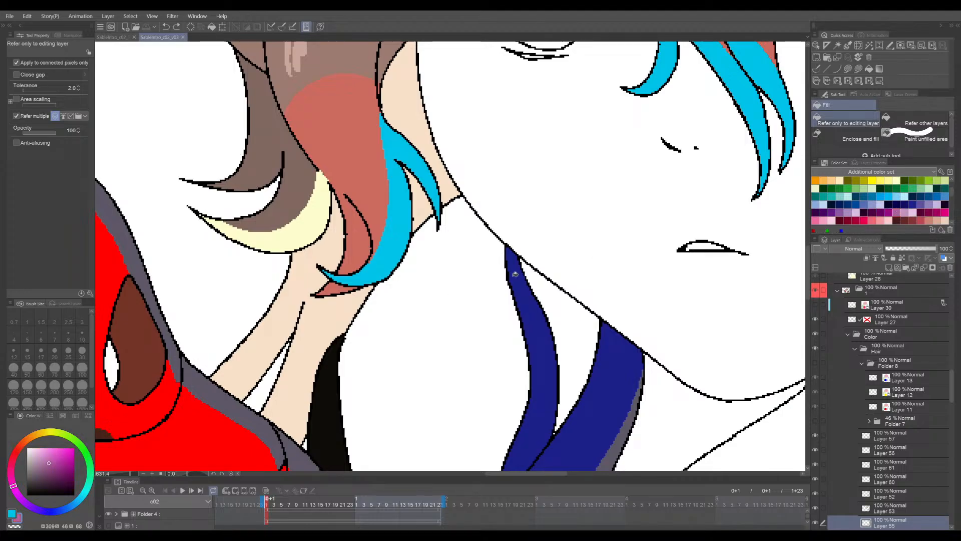
click(328, 317)
scroll(329, 317, down, 8)
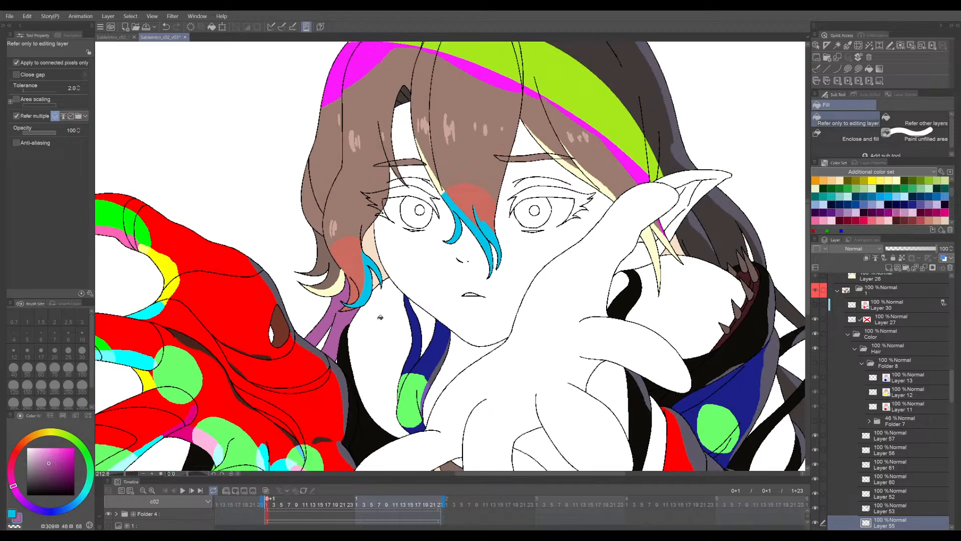
scroll(375, 287, up, 6)
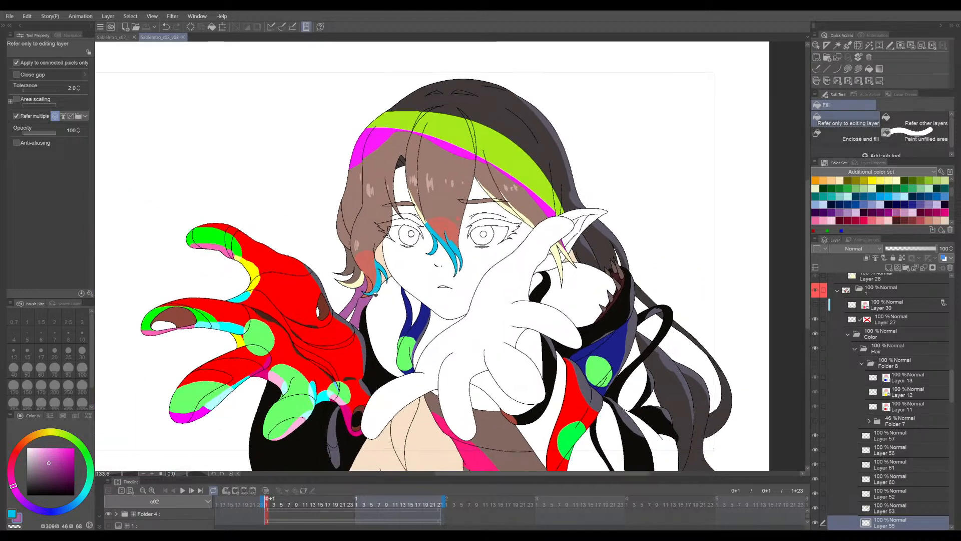
drag(387, 282, 360, 301)
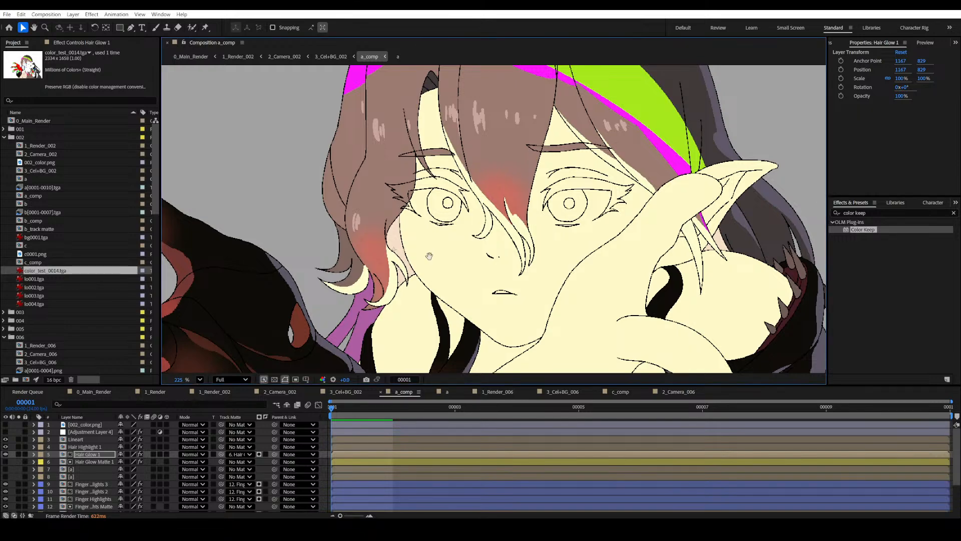
Switch to After Effects and examine the purple strands and the red hair glow beside the neck in a_comp.
scroll(429, 256, up, 3)
drag(385, 284, 435, 226)
scroll(425, 257, up, 2)
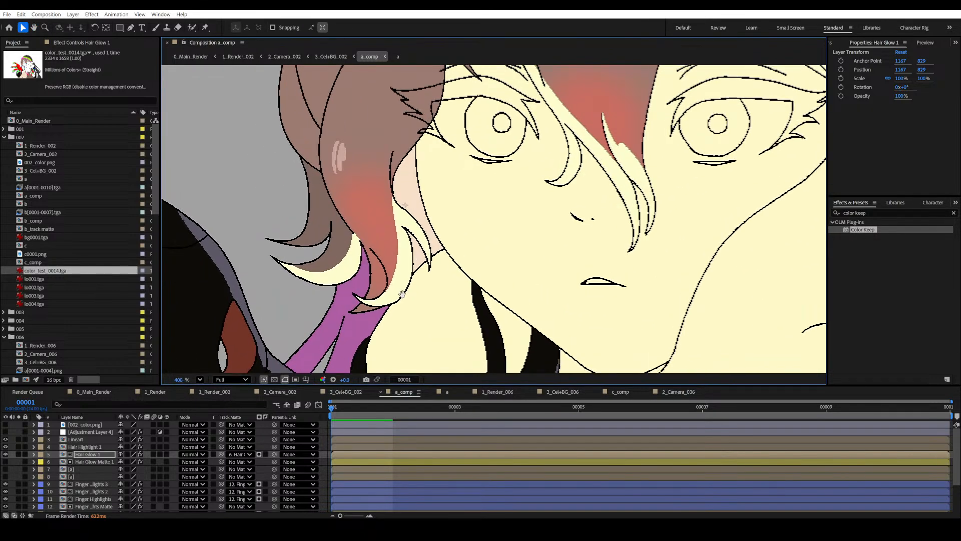
scroll(392, 260, up, 3)
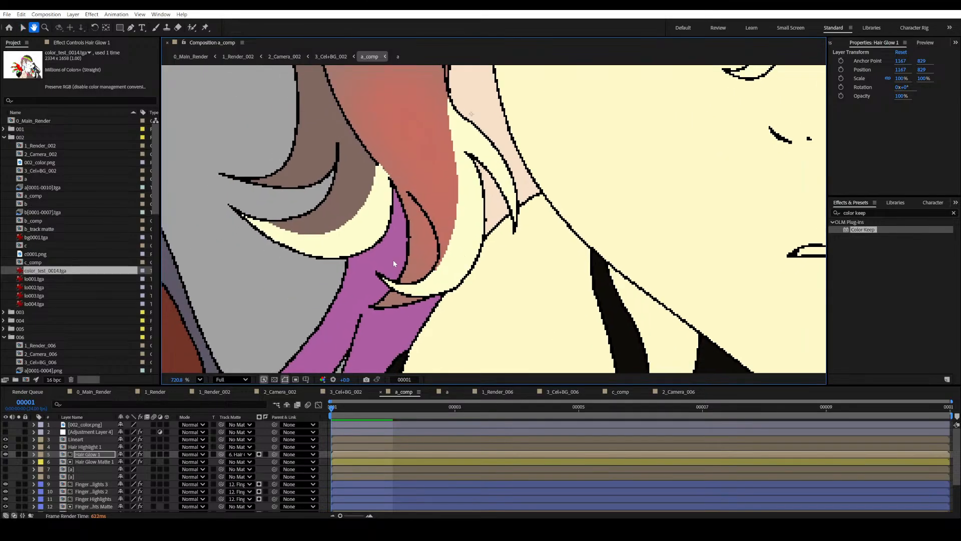
scroll(381, 257, down, 2)
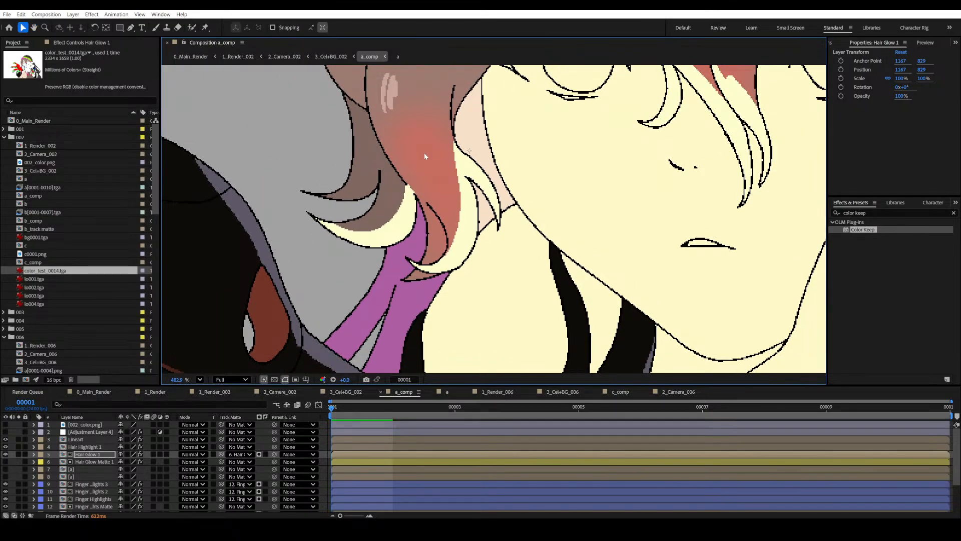
scroll(424, 153, down, 1)
Solo layer 17 [a] in a_comp and show its F's PixelReplace effect settings.
scroll(79, 444, down, 2)
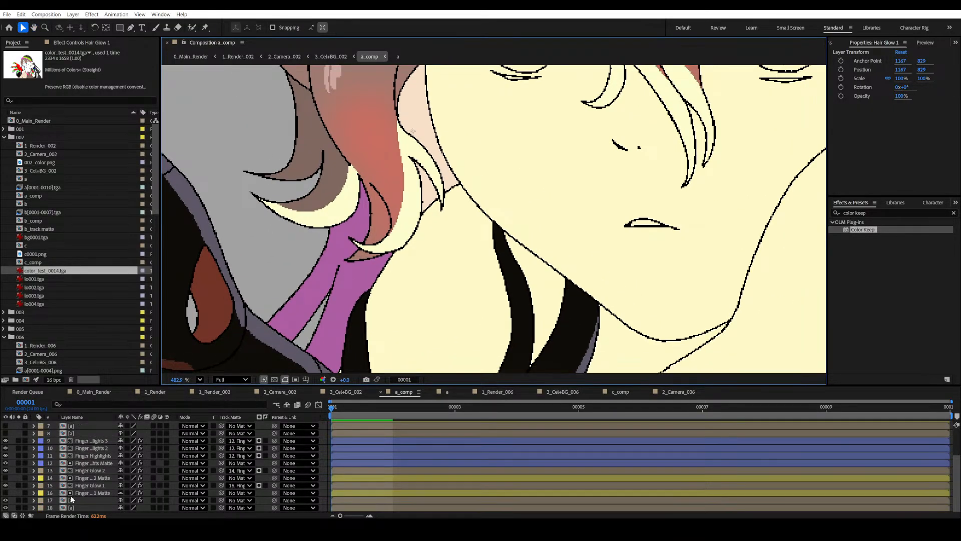
click(72, 499)
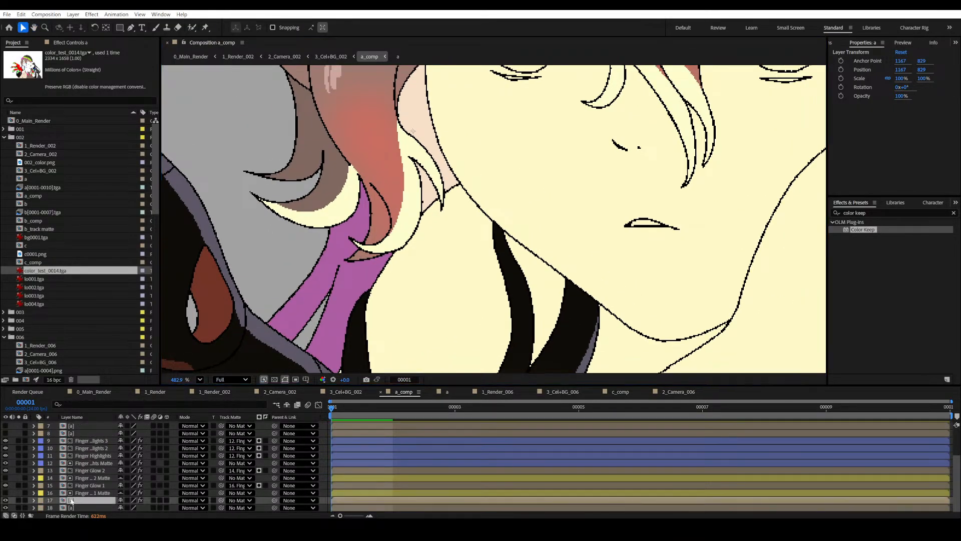
click(18, 500)
drag(347, 246, 367, 252)
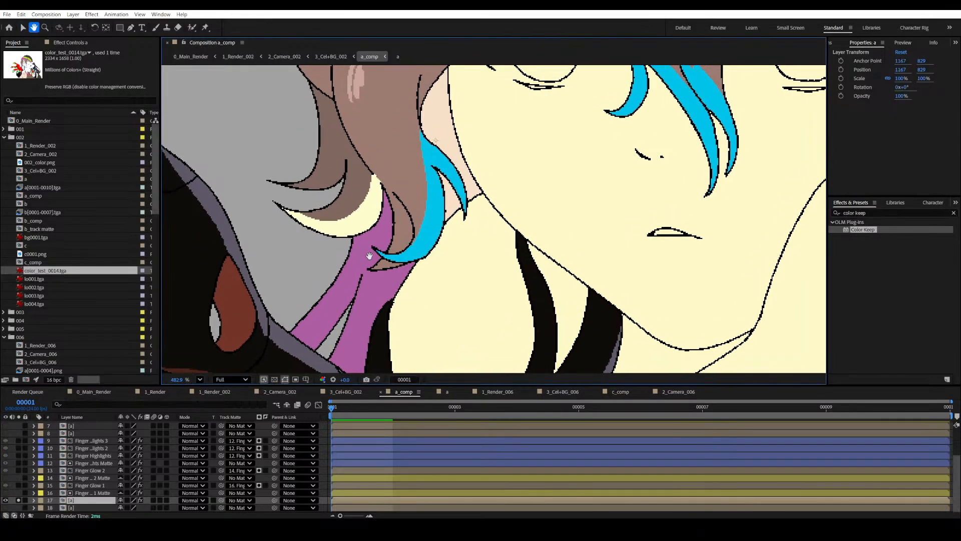
click(70, 43)
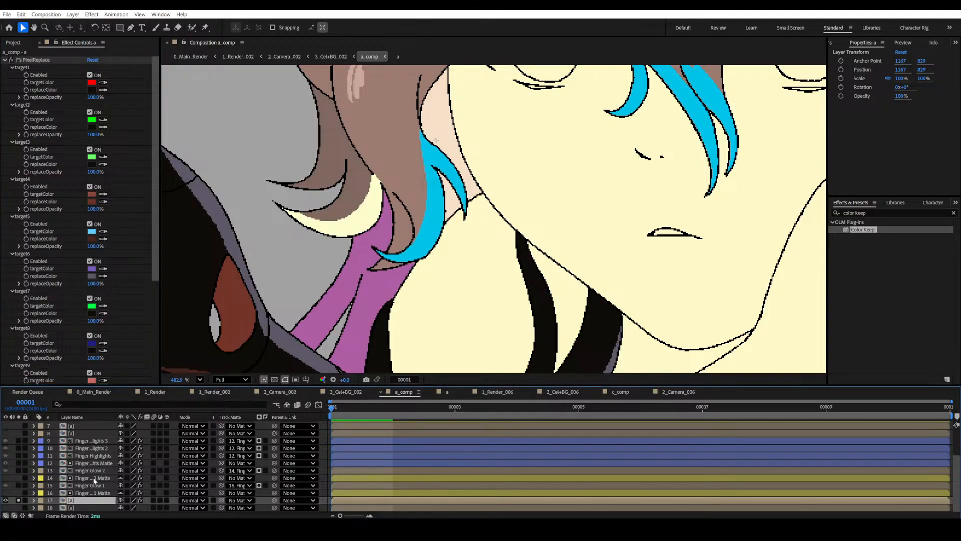
Set the targetColor of target10 in layer 17's F's PixelReplace to the purple sampled from the strands behind the neck.
scroll(395, 231, down, 5)
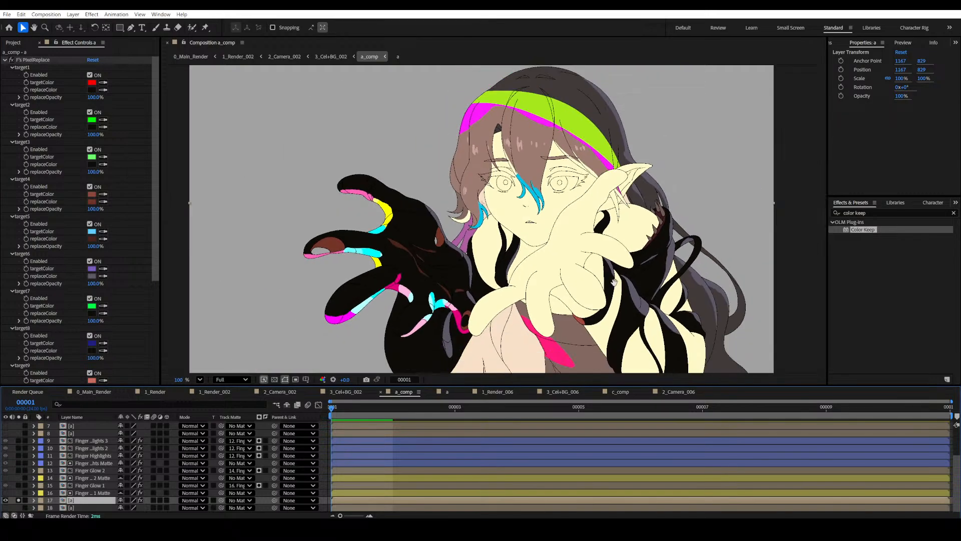
drag(399, 238, 358, 251)
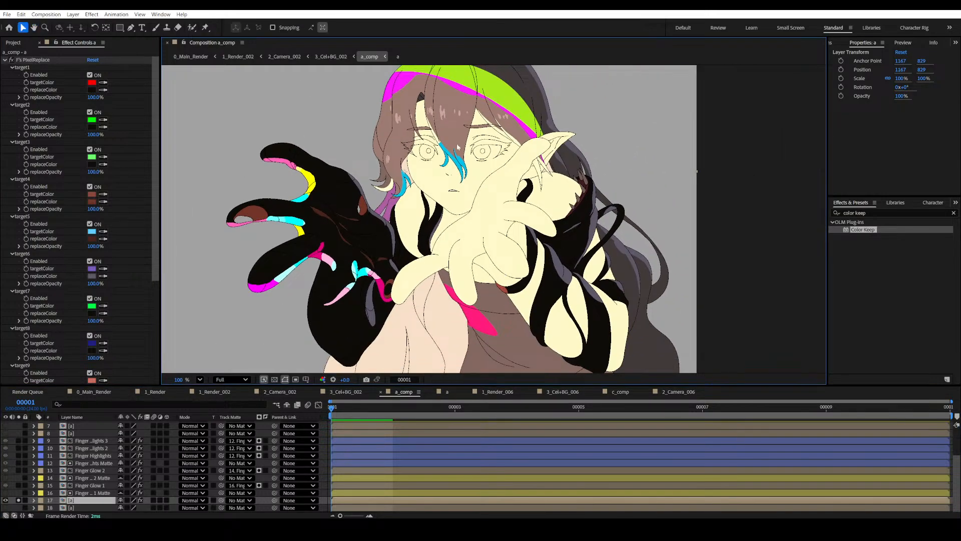
drag(439, 154, 495, 212)
scroll(496, 213, up, 7)
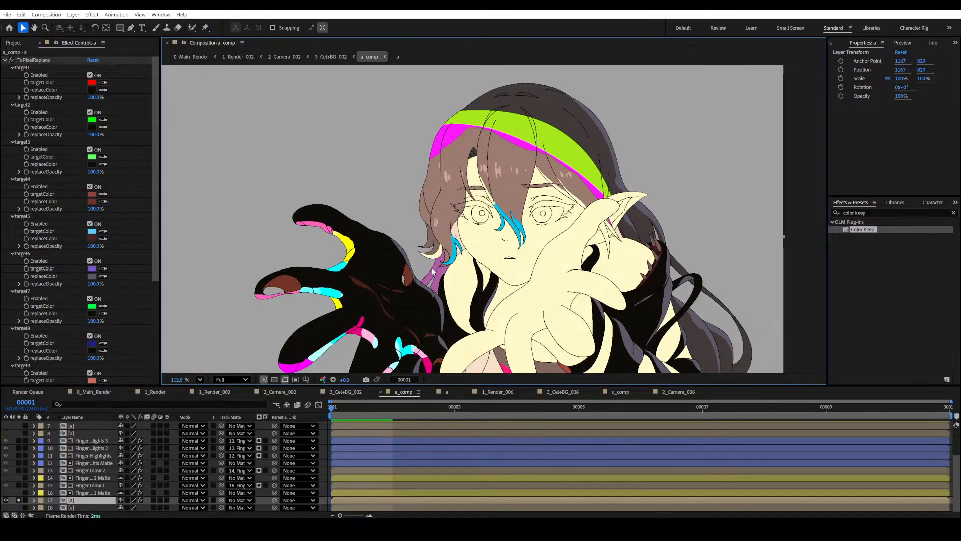
drag(392, 324, 537, 192)
scroll(556, 243, up, 3)
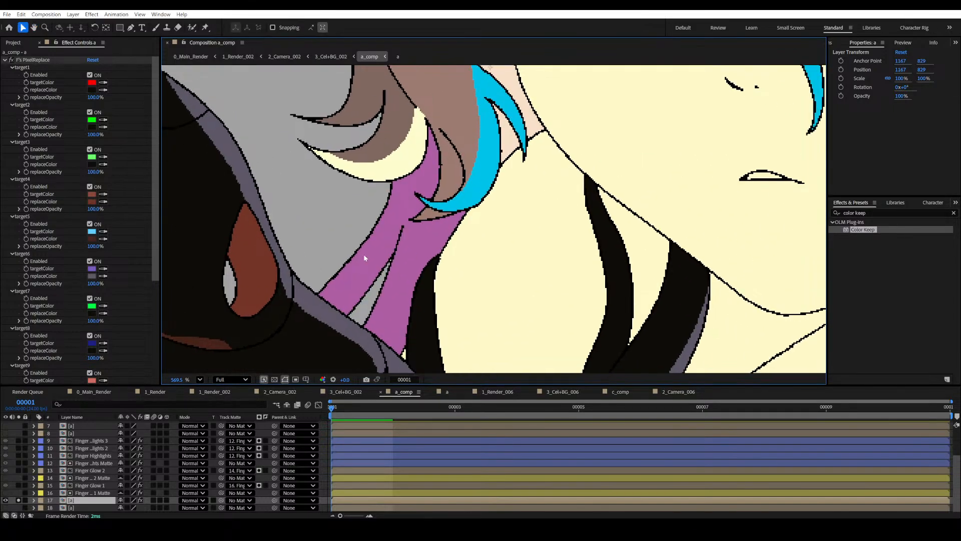
scroll(50, 272, down, 5)
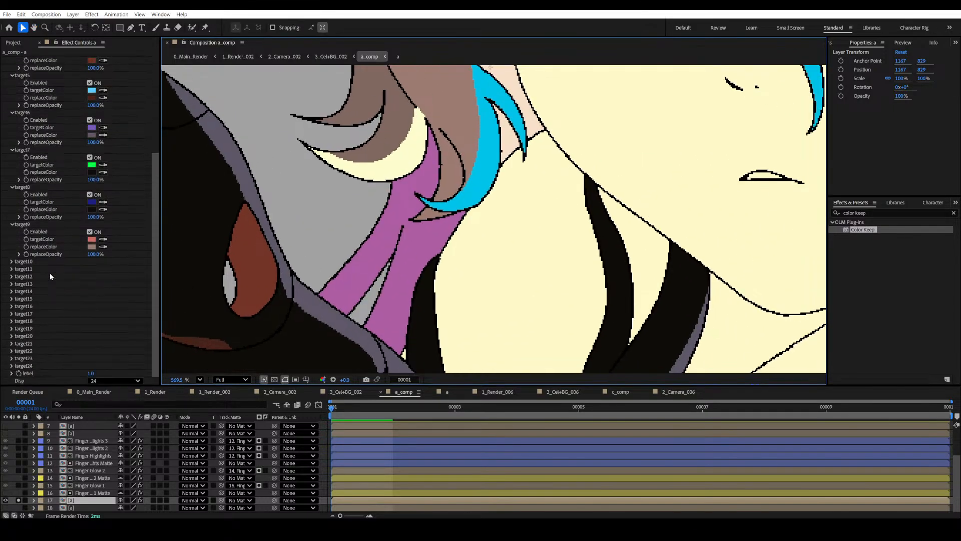
click(11, 262)
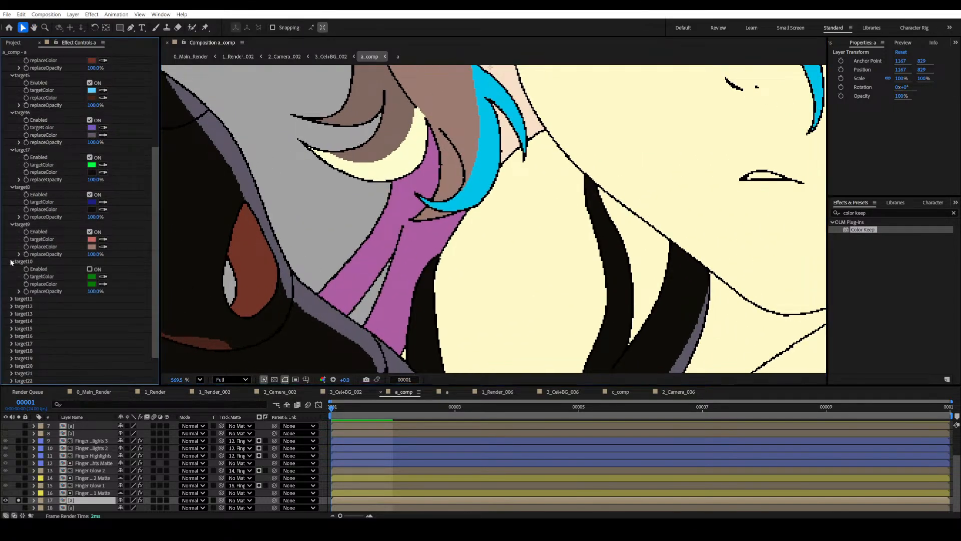
click(103, 277)
click(421, 245)
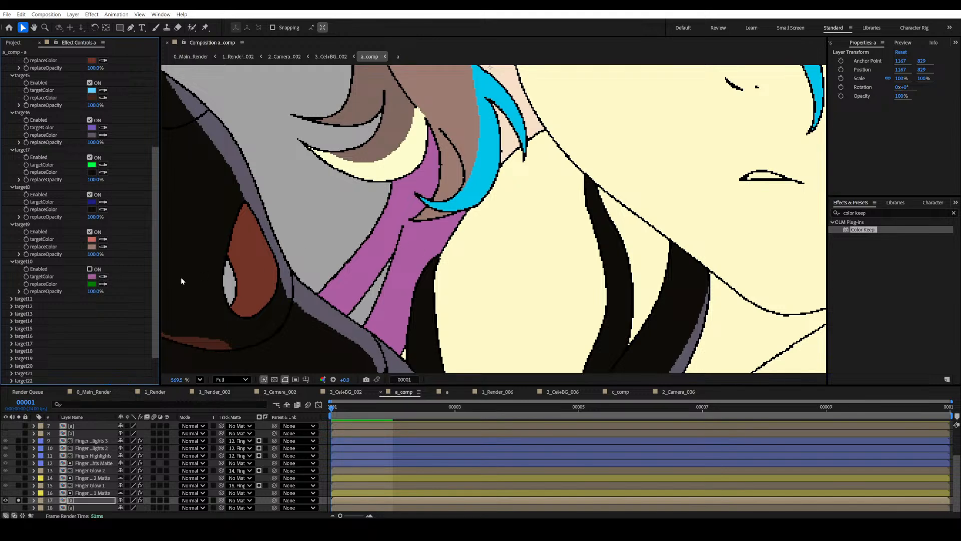
Set target10's replaceColor to the peach sampled beside the face, enable target10, and save the project.
click(103, 284)
click(514, 140)
click(90, 269)
scroll(318, 247, down, 5)
key(ctrl+s)
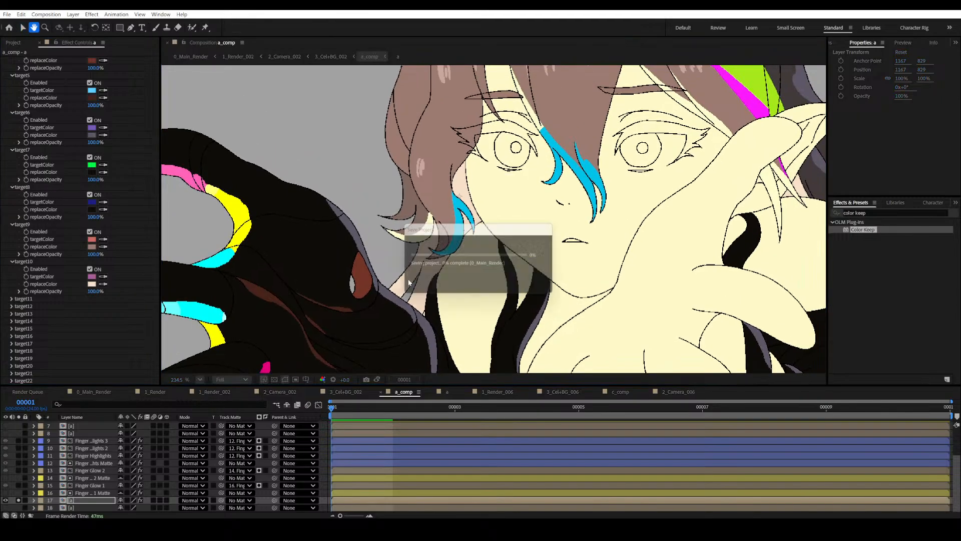
Turn off solo for layer 17 [a] in a_comp and save the project.
click(19, 499)
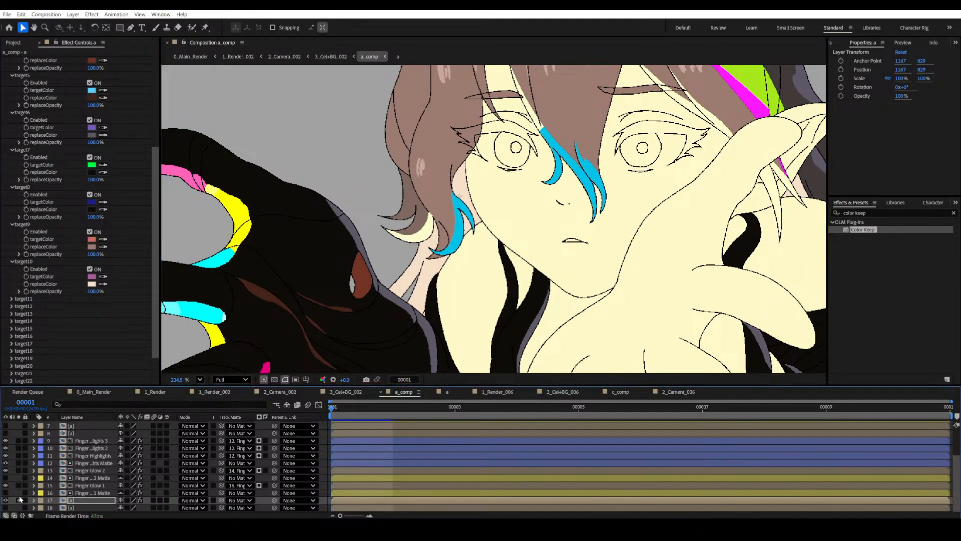
drag(521, 203, 539, 181)
key(ctrl+s)
Show the effect settings of the Hair Glow 1 layer and examine its Color Keep colours against the hair beside the neck.
scroll(511, 206, up, 3)
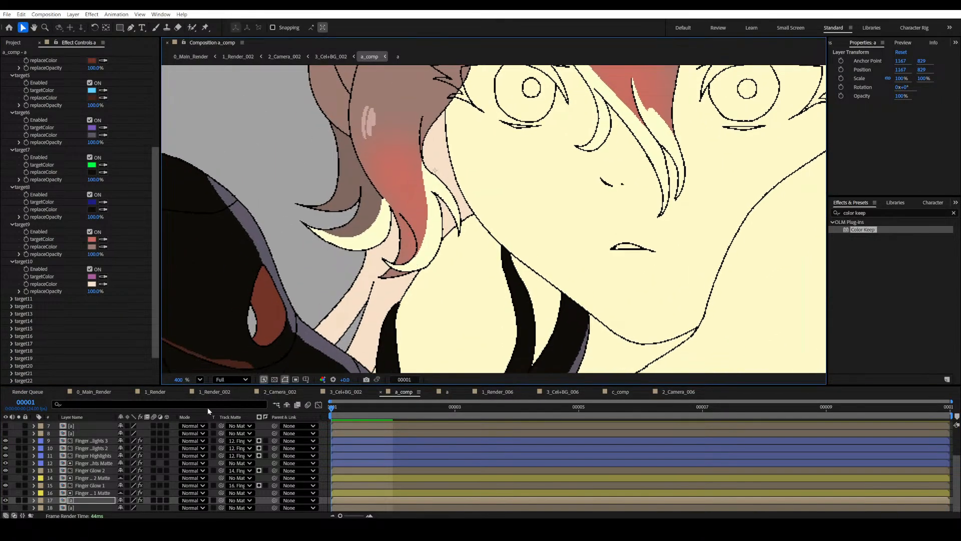
scroll(88, 472, up, 3)
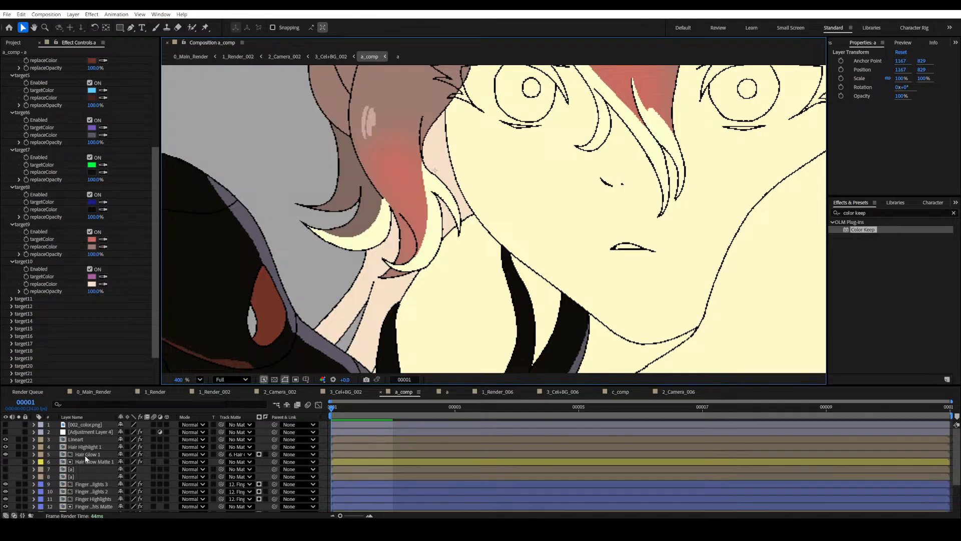
click(86, 454)
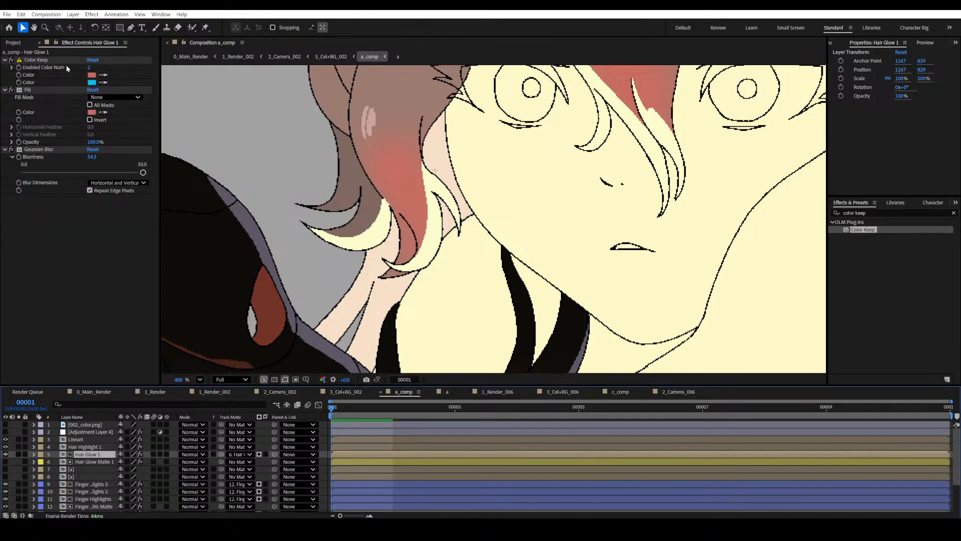
scroll(357, 256, up, 1)
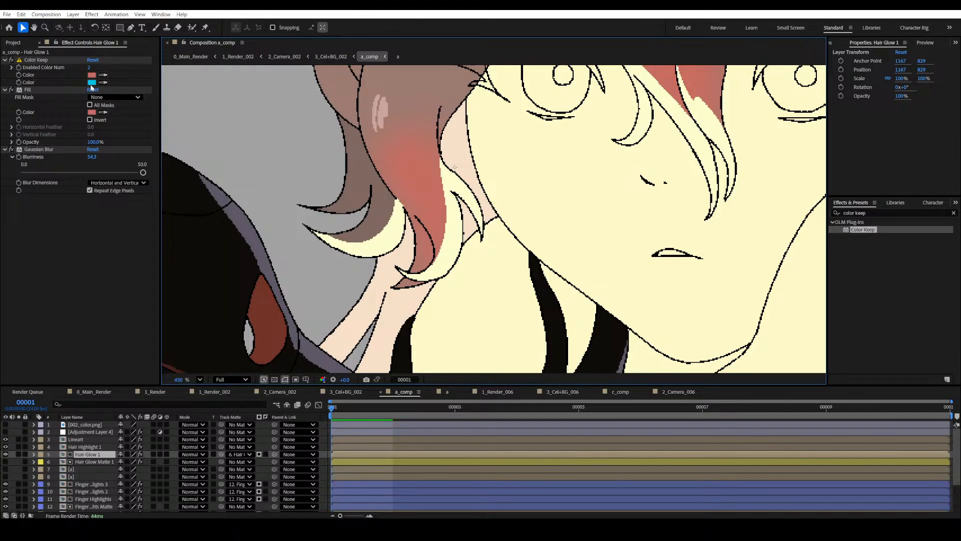
scroll(83, 472, down, 3)
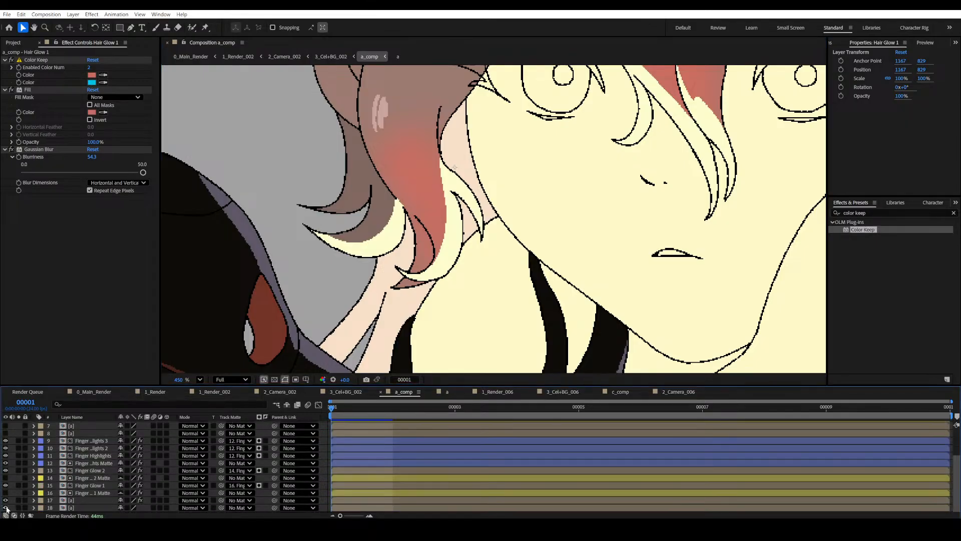
scroll(105, 446, up, 3)
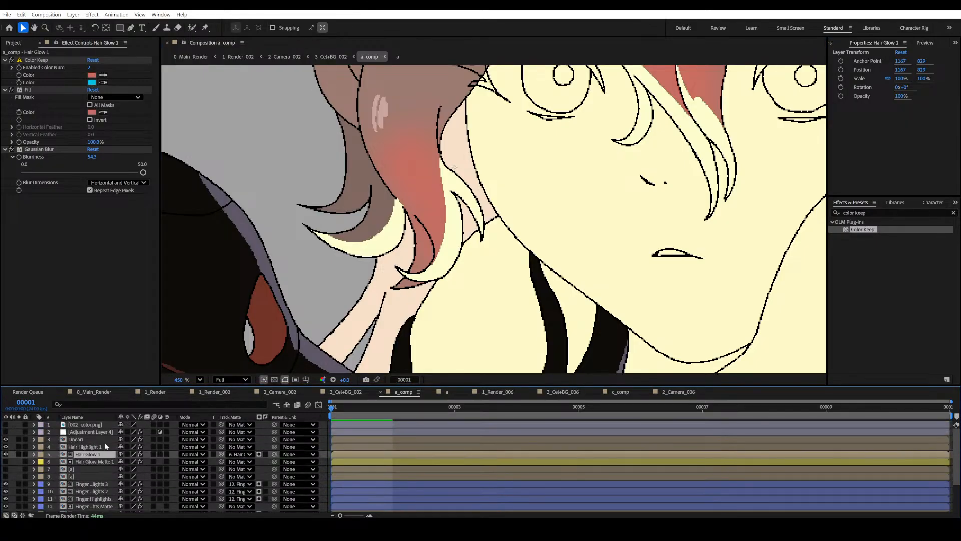
Turn off the Color Keep, Fill and Gaussian Blur effects on Hair Glow 1 and save the project.
click(11, 60)
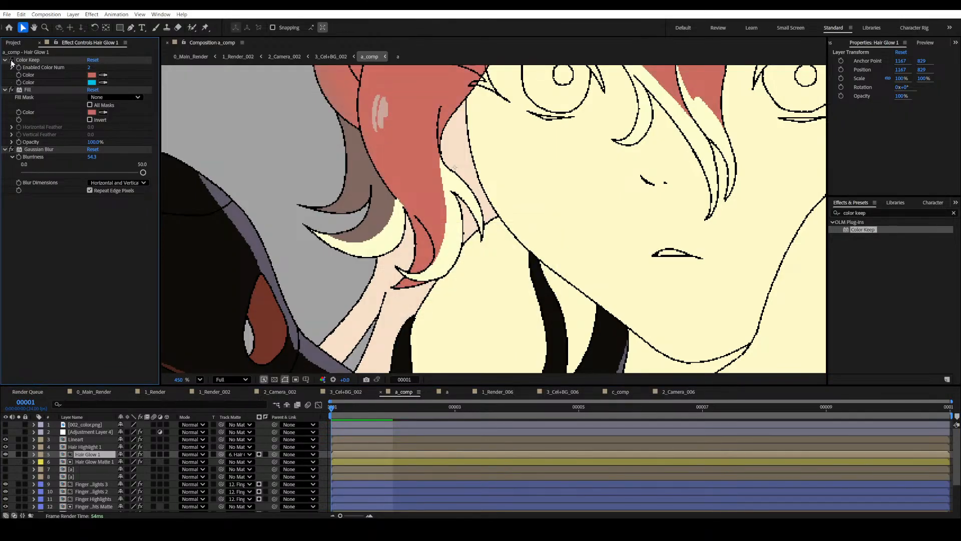
scroll(361, 200, down, 5)
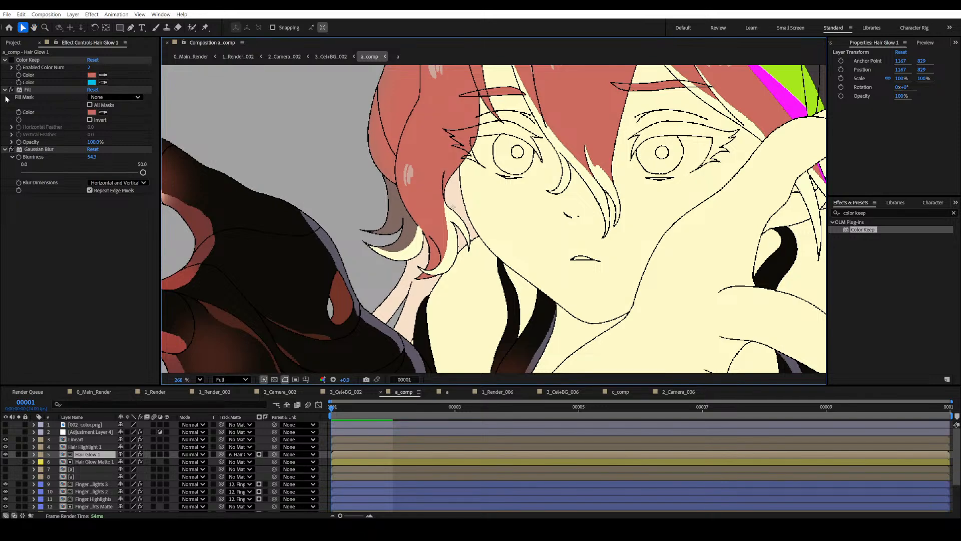
click(11, 90)
scroll(412, 297, up, 3)
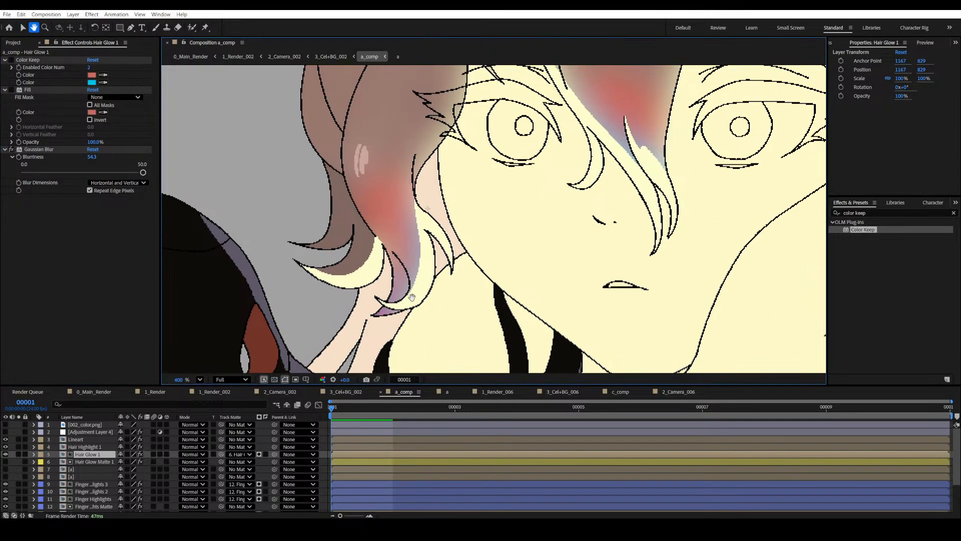
drag(411, 297, 449, 227)
scroll(419, 225, down, 2)
key(ctrl+s)
scroll(398, 243, up, 2)
scroll(81, 482, down, 3)
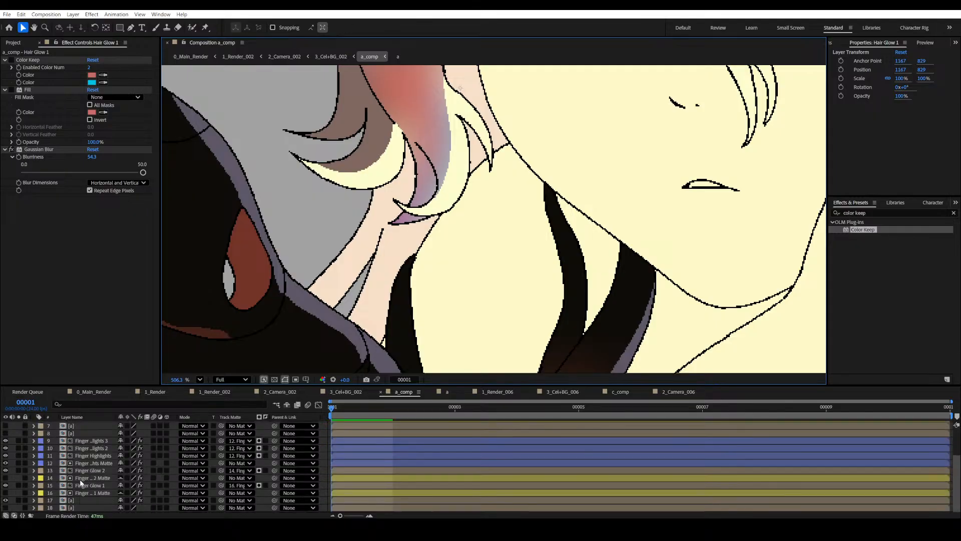
click(11, 150)
key(ctrl+s)
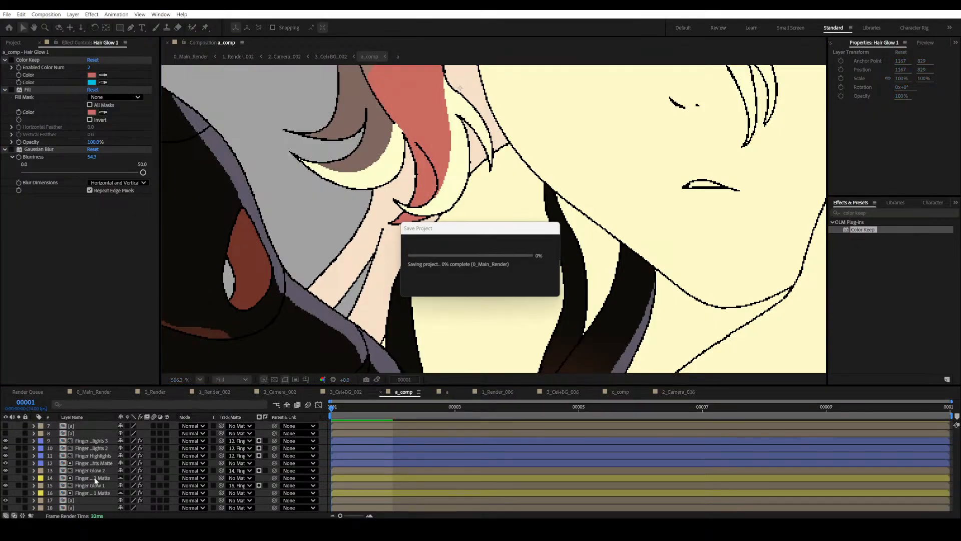
Disable target10 in layer 17's F's PixelReplace to expose the original purple strands, and save the project.
click(5, 500)
click(85, 500)
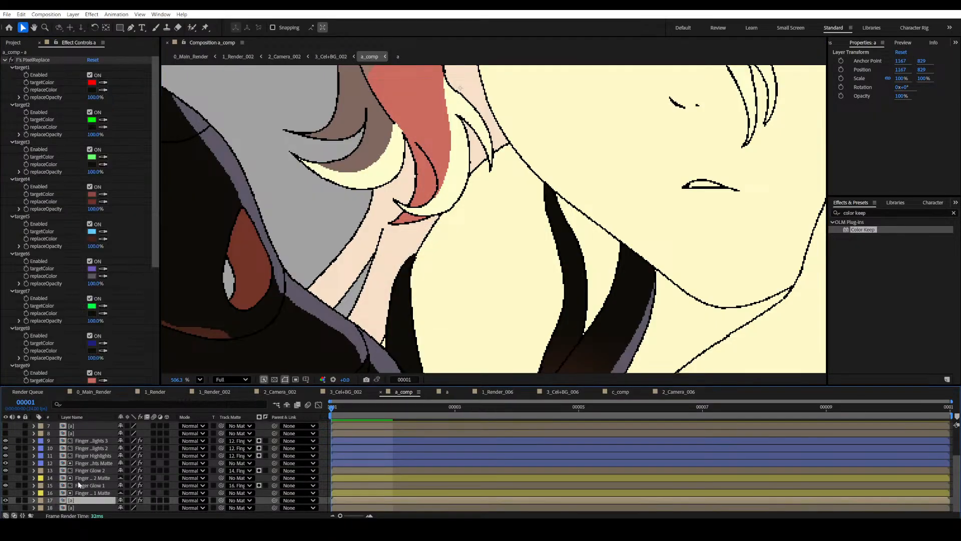
scroll(93, 253, down, 5)
click(91, 265)
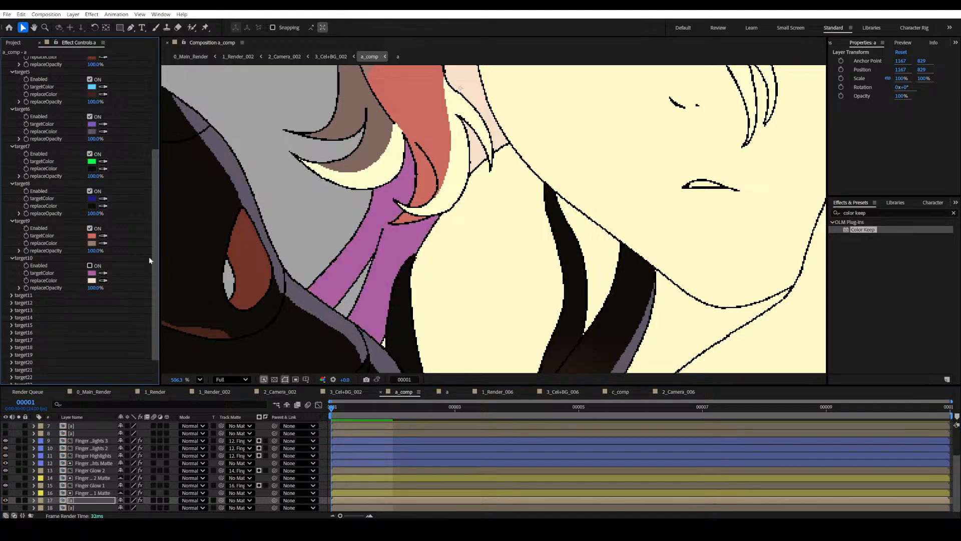
key(ctrl+s)
scroll(83, 465, up, 3)
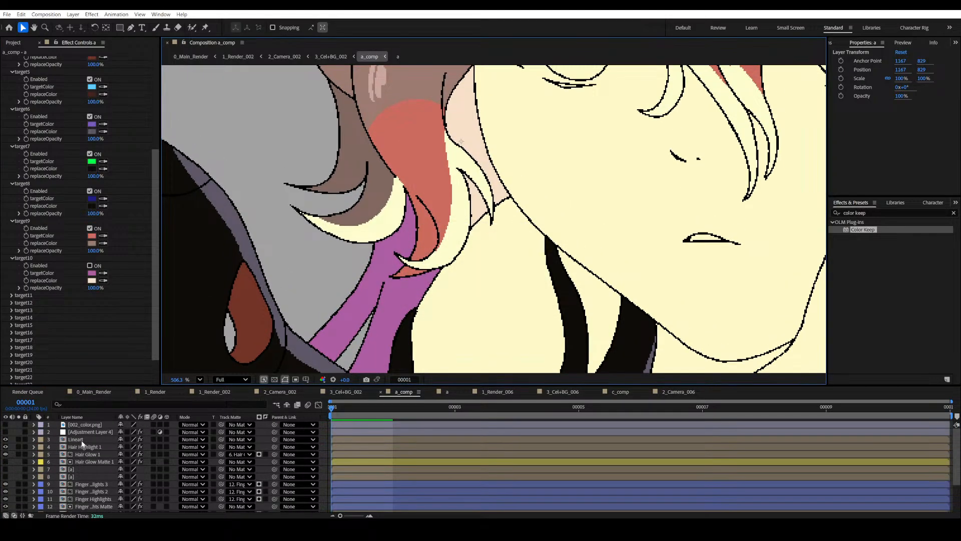
Set Hair Glow 1's Color Keep to 3 enabled colours and sample the purple neck strands as the third colour.
click(88, 454)
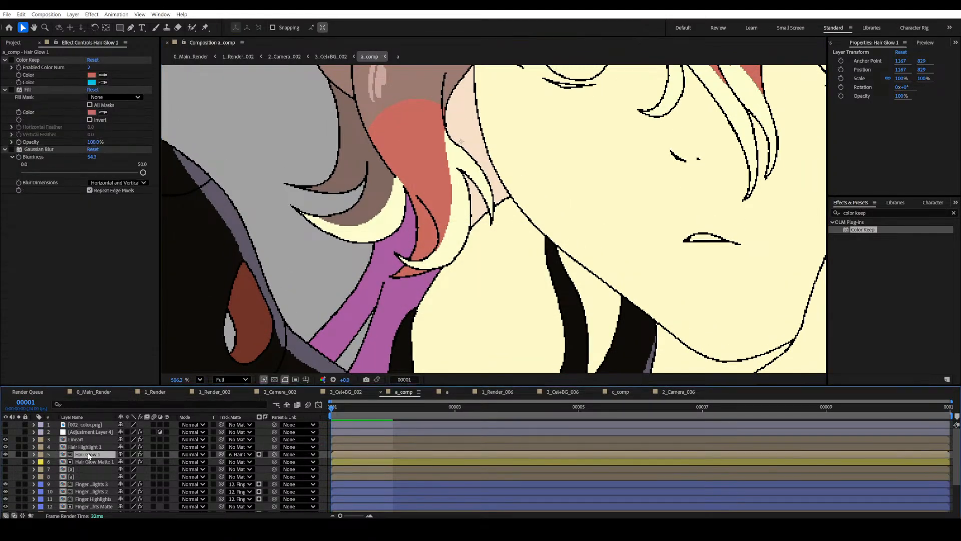
click(89, 67)
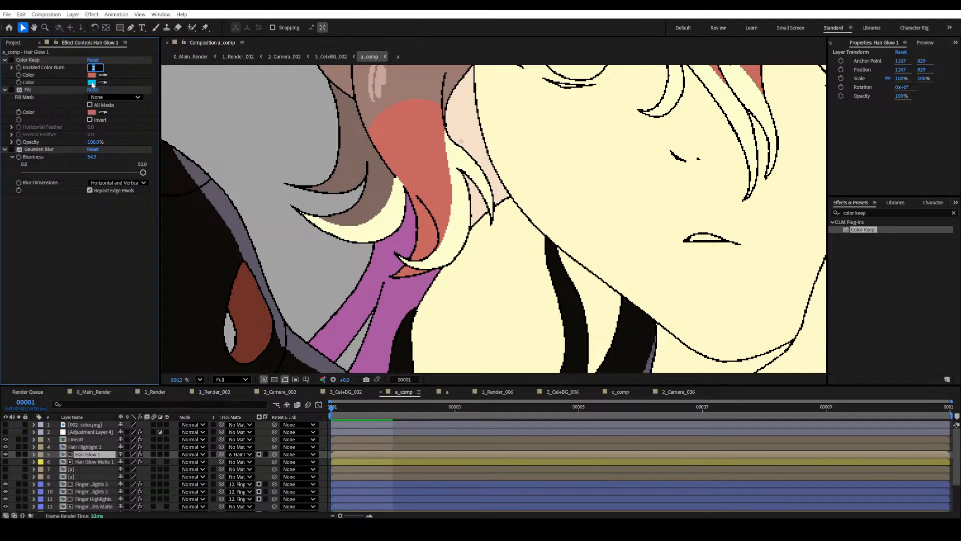
text(3)
key(Return)
click(104, 90)
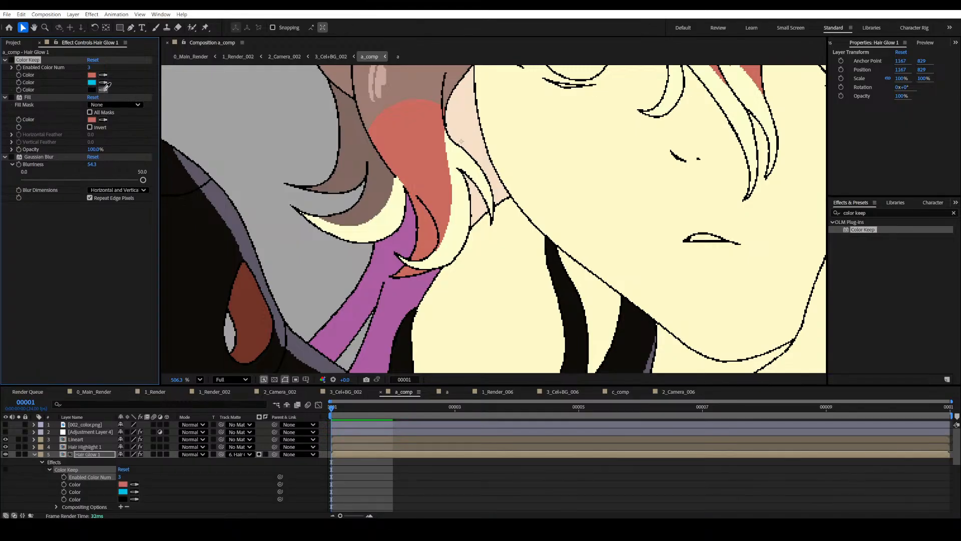
click(400, 305)
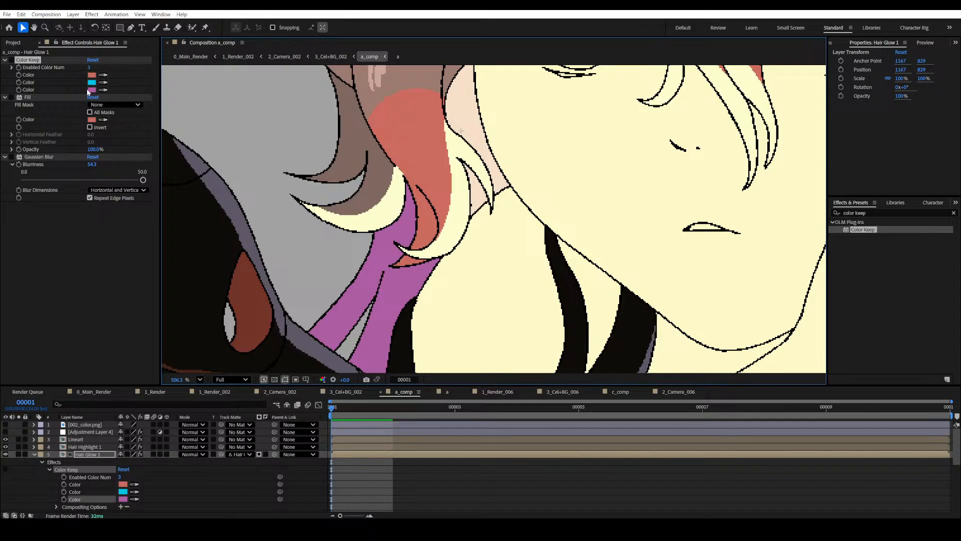
Turn the Color Keep and Fill effects on Hair Glow 1 back on, leaving Gaussian Blur off.
click(35, 89)
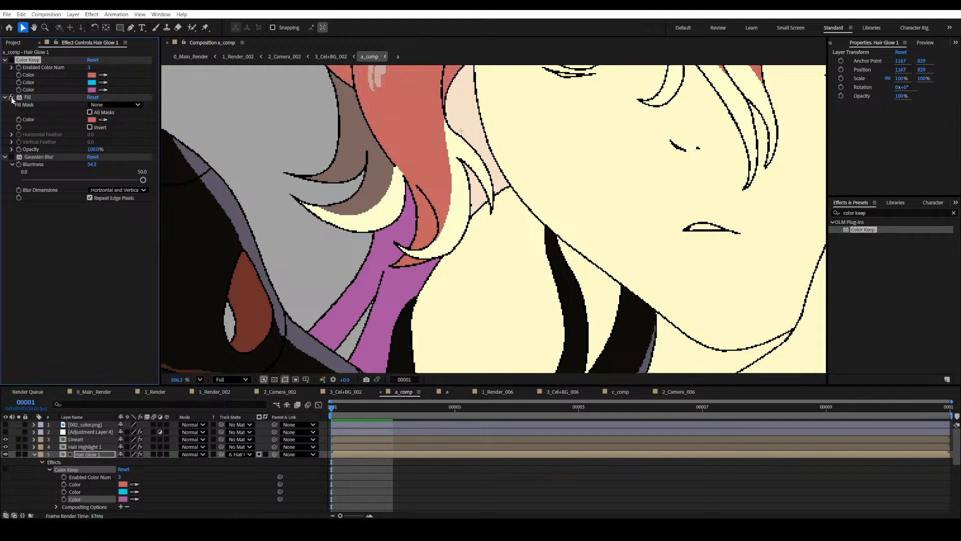
click(11, 60)
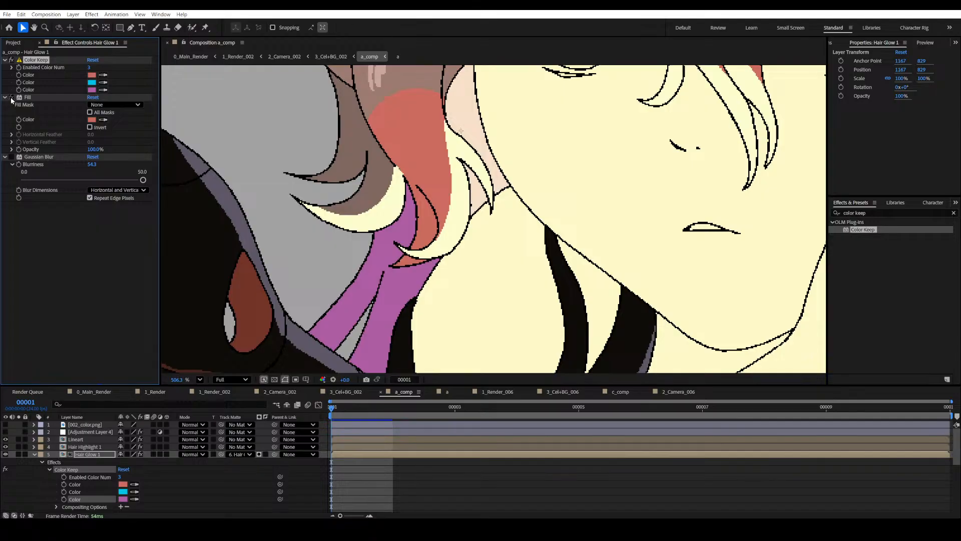
click(11, 157)
click(11, 157)
Enable target10 again in the F's PixelReplace effect of layer 17 [a].
scroll(103, 468, down, 5)
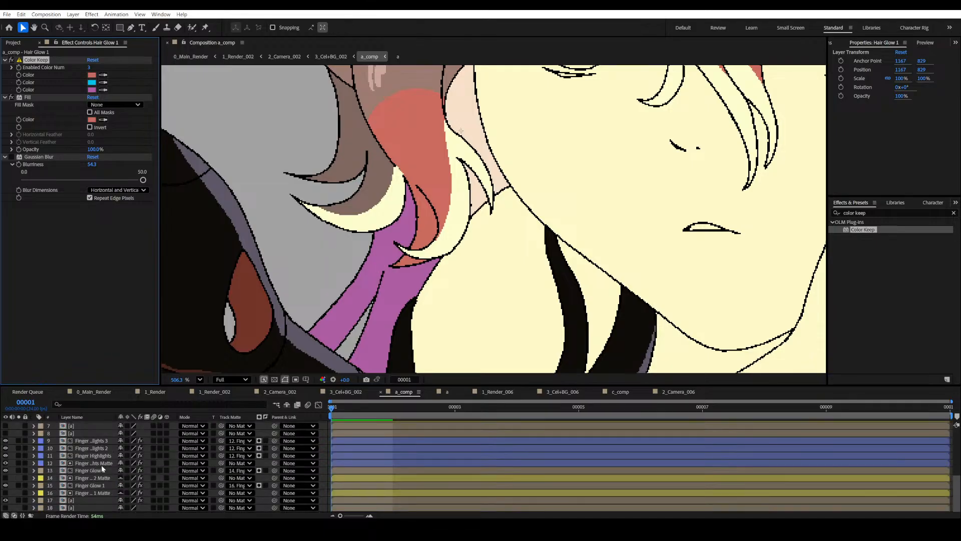
click(87, 500)
scroll(85, 296, down, 6)
click(89, 279)
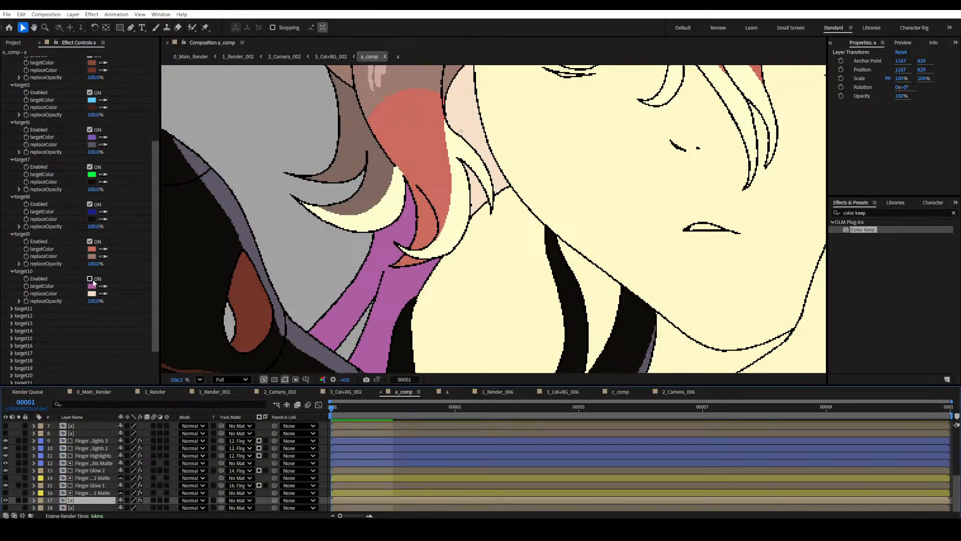
click(90, 278)
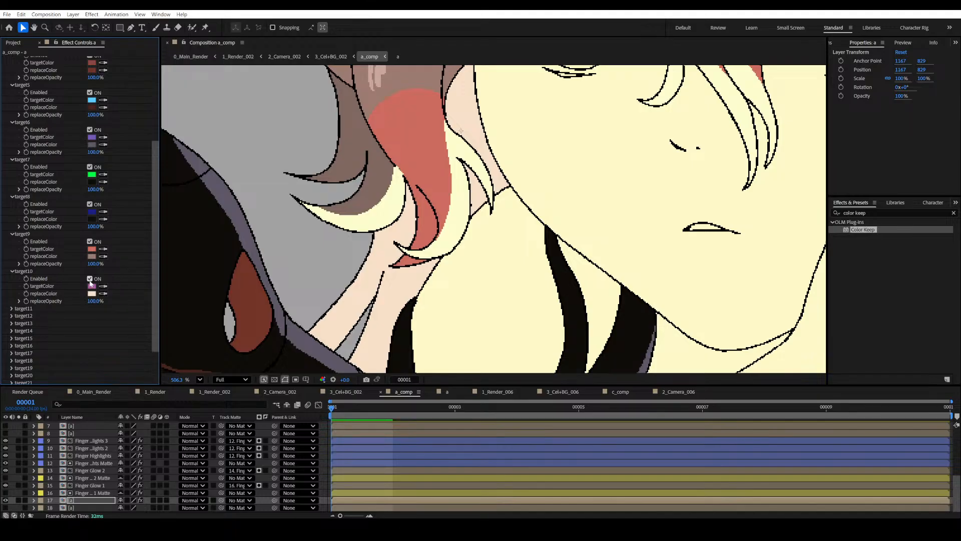
Show Hair Glow 1's effect settings again and examine the glow on the strands behind the neck.
scroll(91, 285, up, 5)
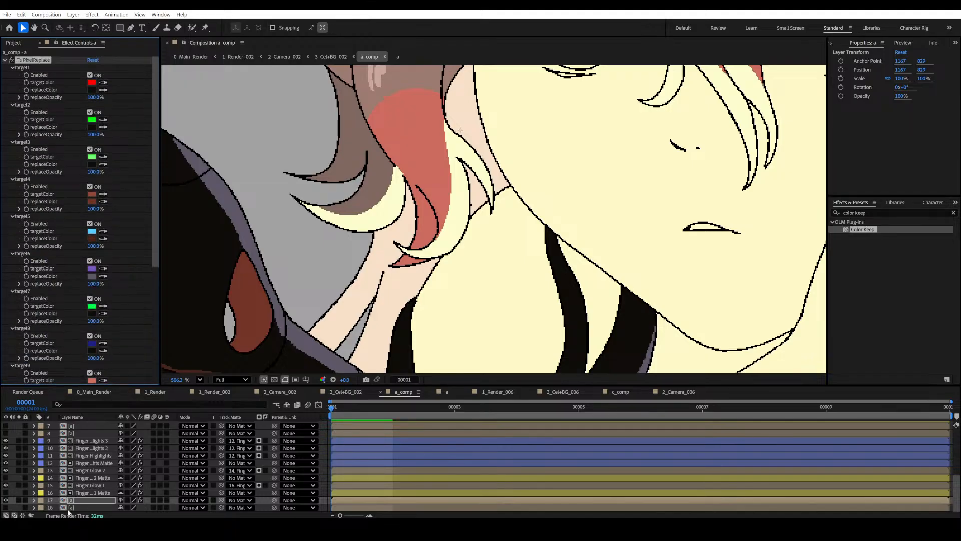
scroll(79, 440, up, 3)
scroll(82, 470, up, 1)
click(84, 441)
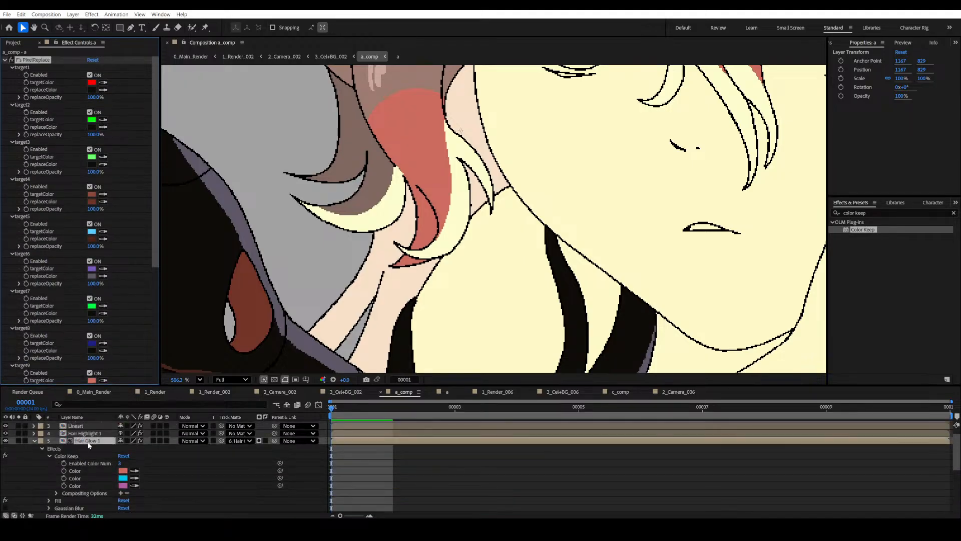
drag(296, 281, 279, 288)
key(v)
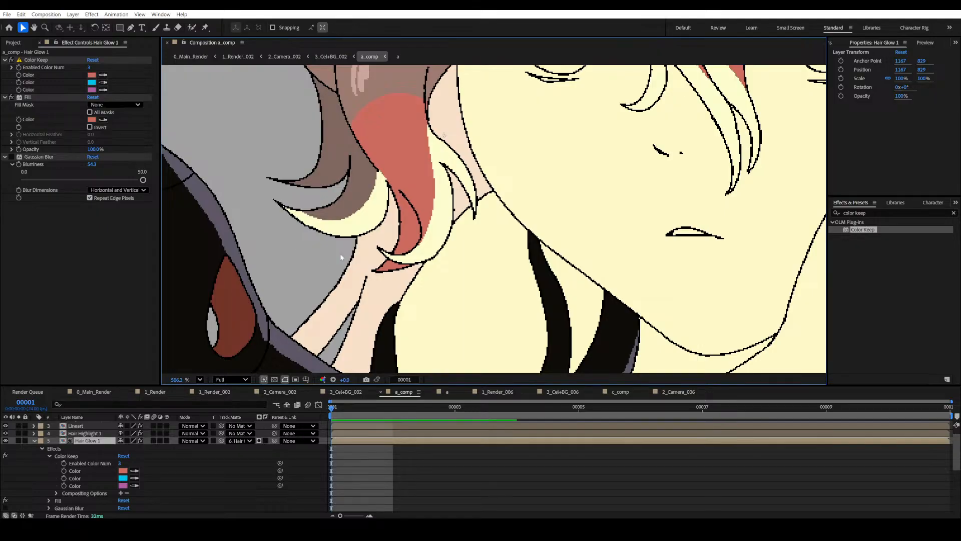
Solo the Hair Glow 1 layer and turn off its Fill effect.
scroll(341, 257, down, 3)
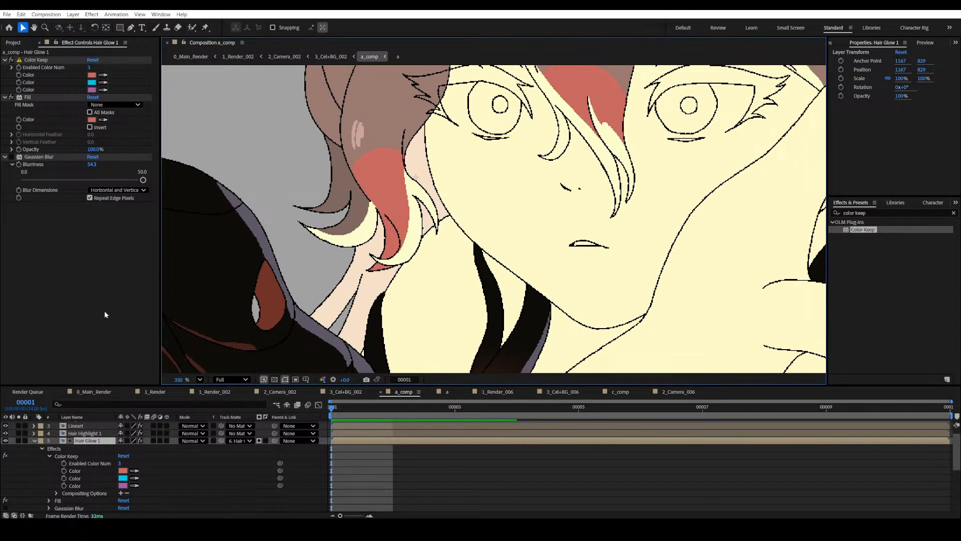
click(20, 440)
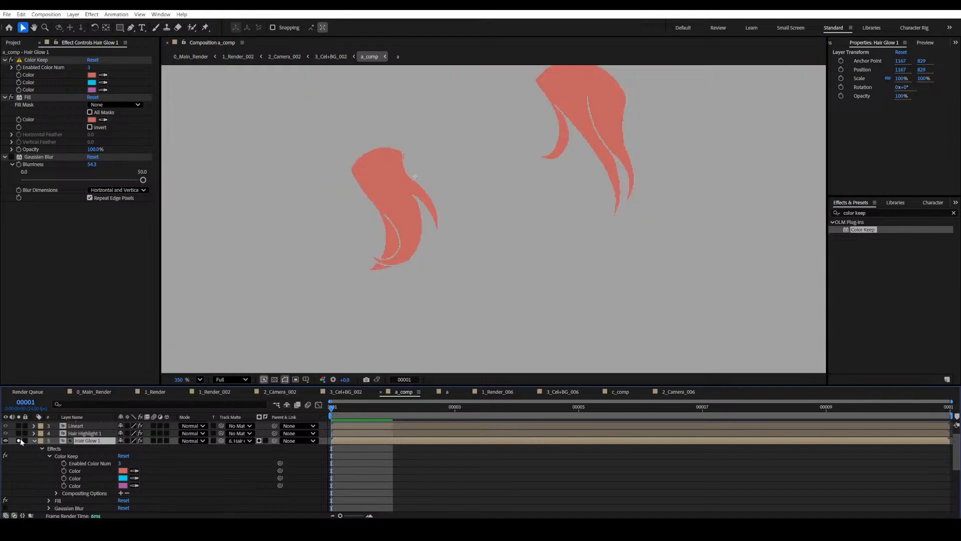
scroll(326, 292, up, 4)
key(h)
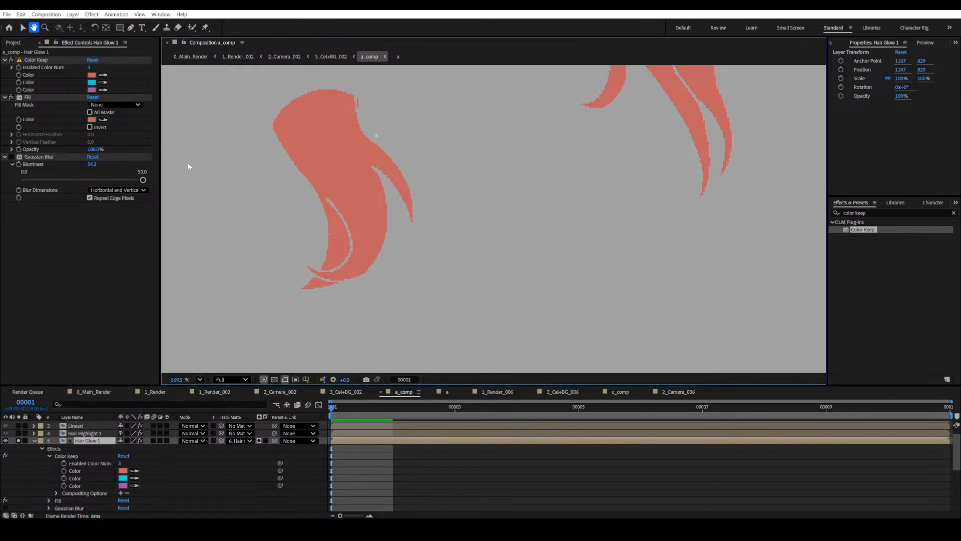
drag(293, 180, 311, 193)
key(v)
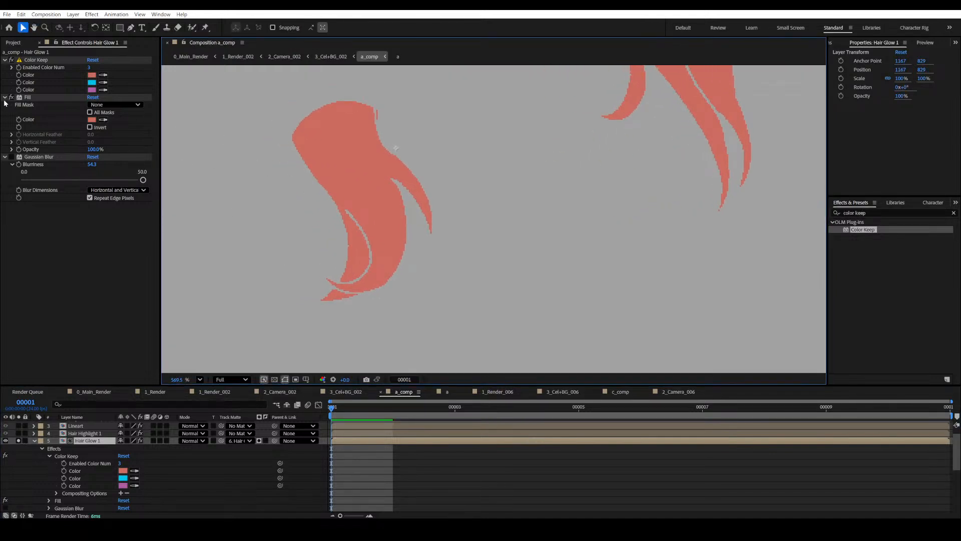
click(11, 97)
key(h)
drag(239, 148, 296, 133)
key(v)
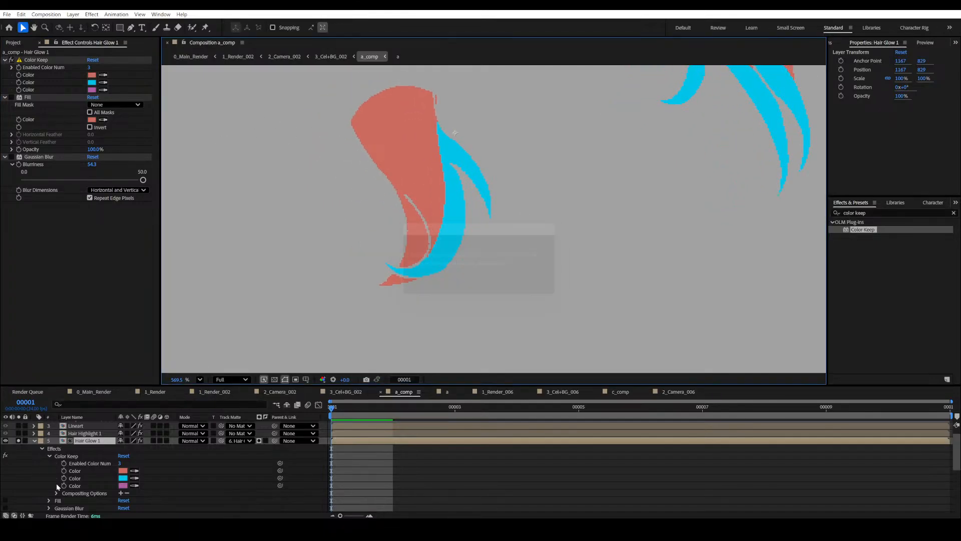
Set the track matte of Hair Glow 1 to No Matte.
scroll(55, 478, up, 2)
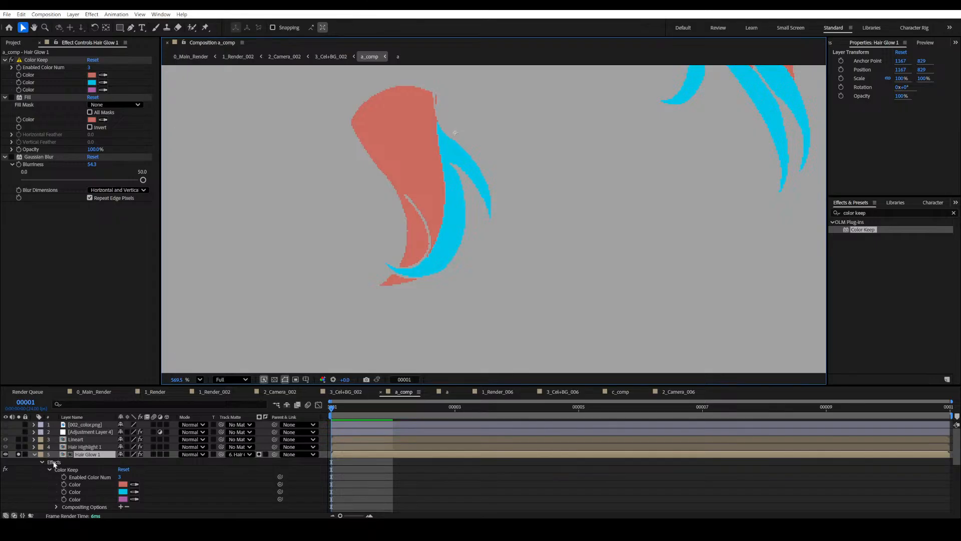
click(243, 455)
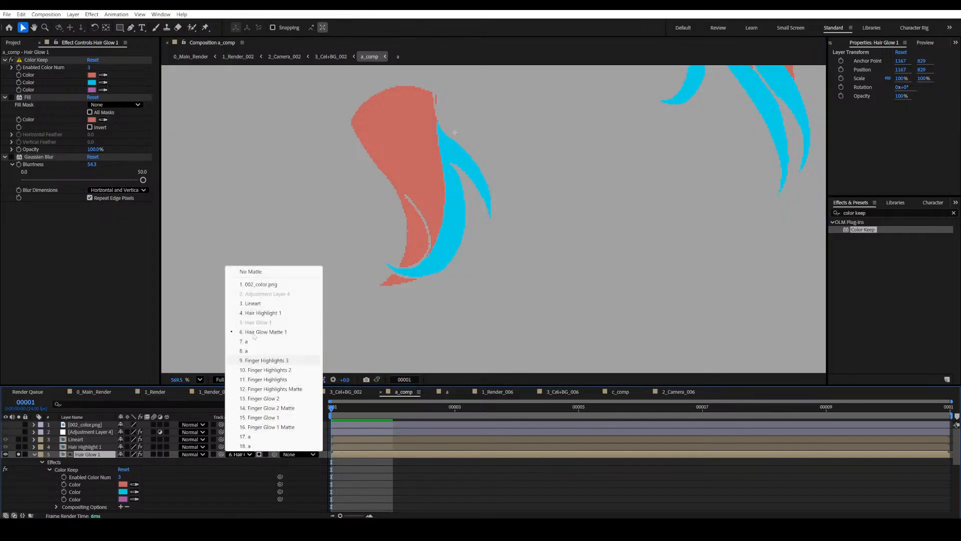
click(261, 272)
Resample the purple neck strands as the third Color Keep colour of Hair Glow 1 and save the project.
drag(307, 260, 294, 248)
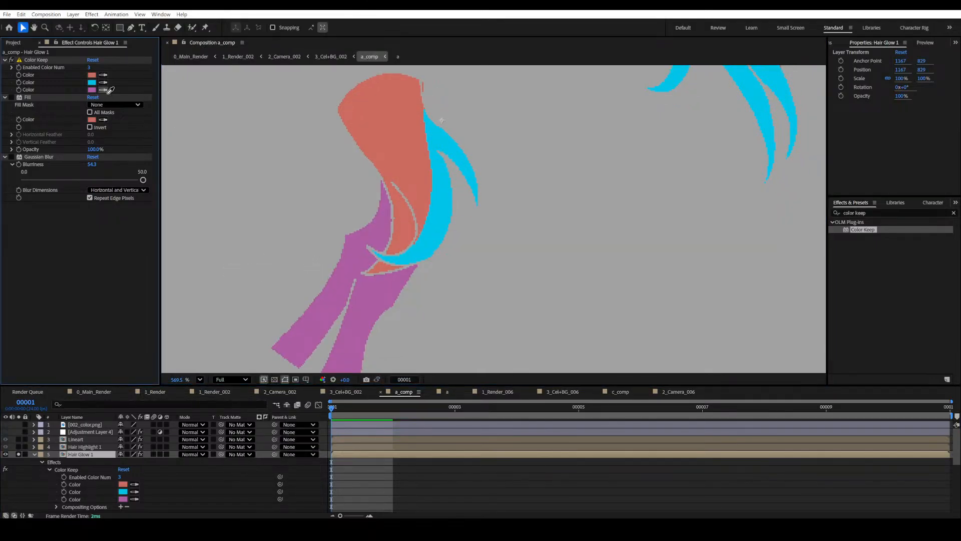
click(323, 296)
drag(366, 307, 344, 299)
key(ctrl+s)
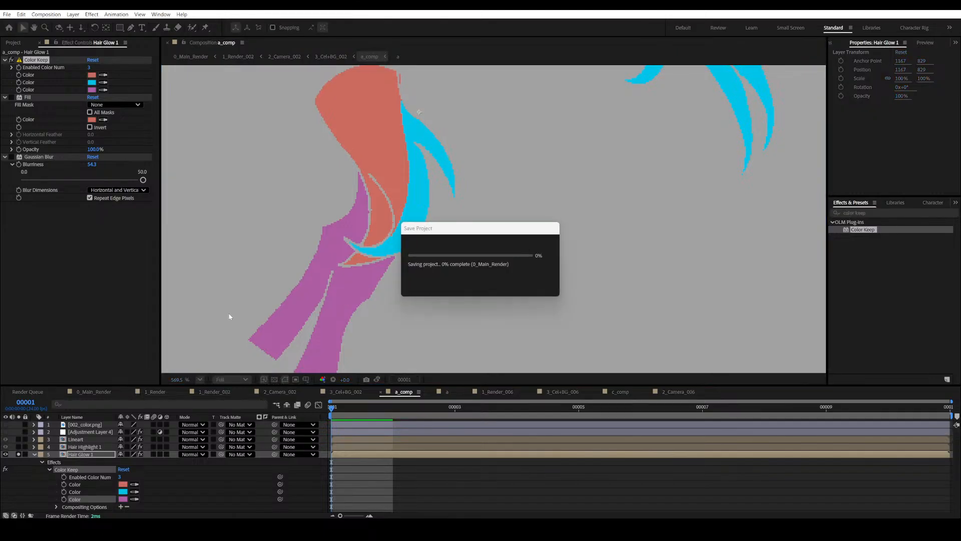
Set Enabled Color Num to 5 in the Color Keep effect of Hair Glow Matte 1.
scroll(88, 457, down, 5)
click(86, 461)
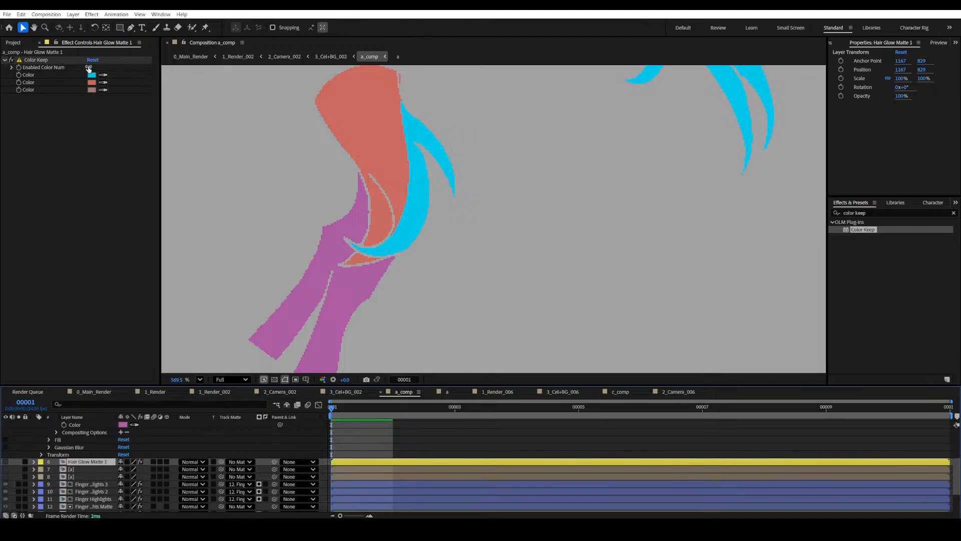
click(88, 67)
text(4)
key(Return)
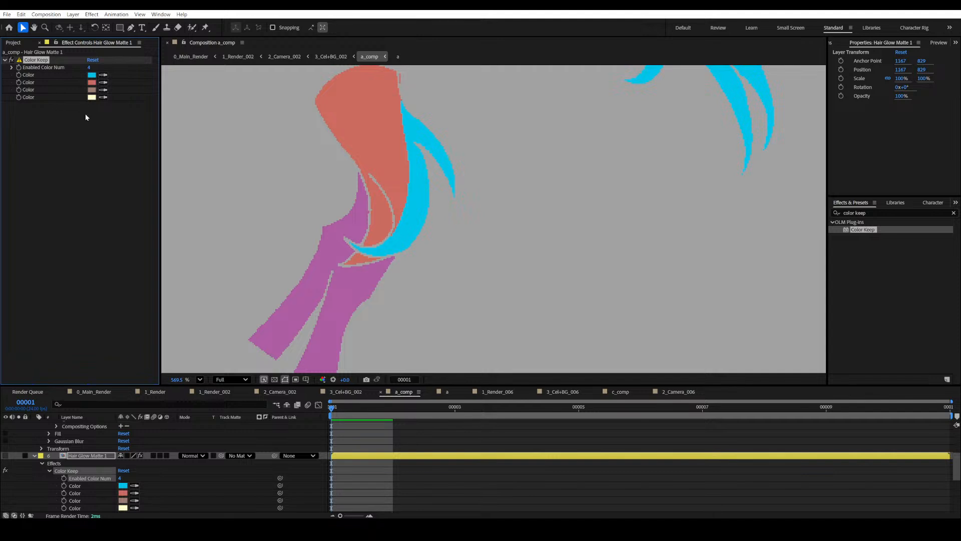
click(89, 67)
text(5)
key(Return)
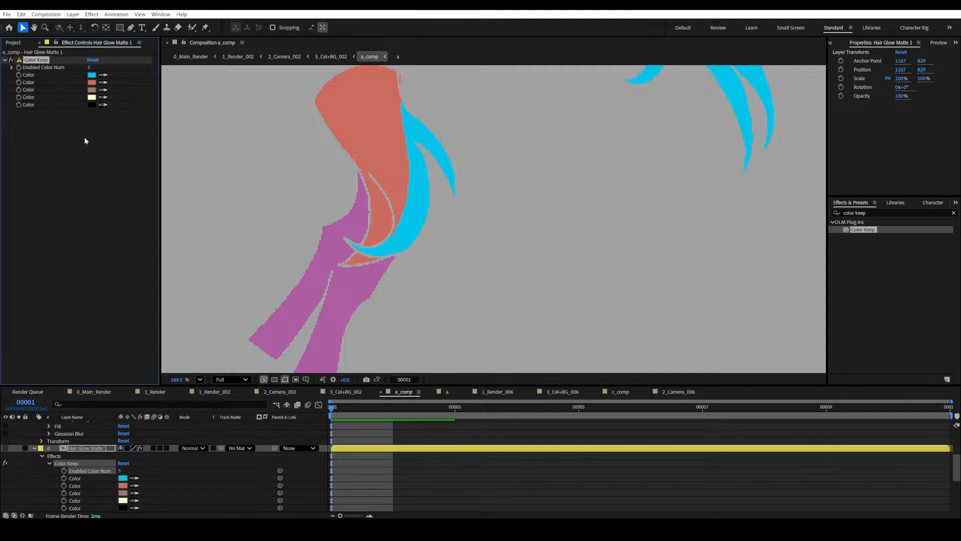
Sample the purple neck strands as the fifth Color Keep colour of Hair Glow Matte 1 and save the project.
click(103, 105)
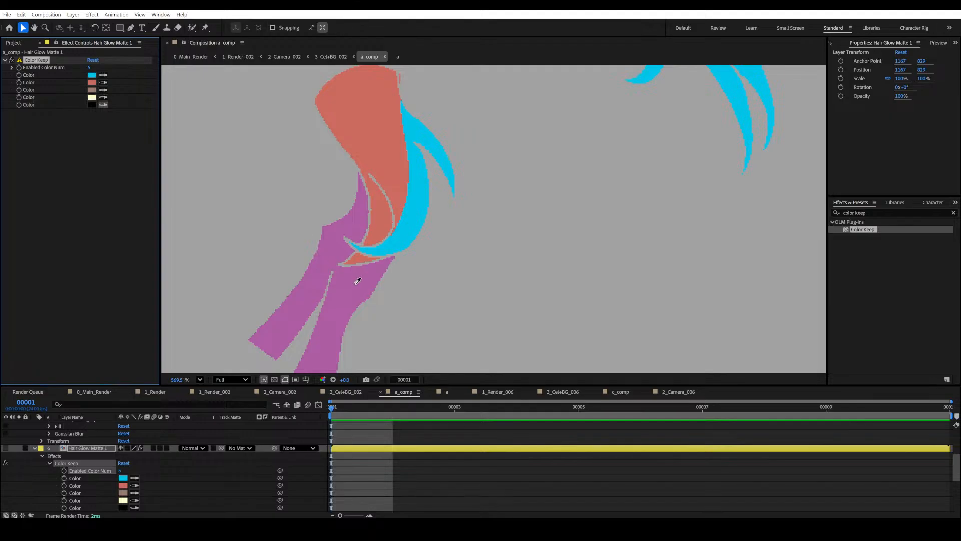
click(354, 279)
key(ctrl+s)
scroll(303, 263, down, 3)
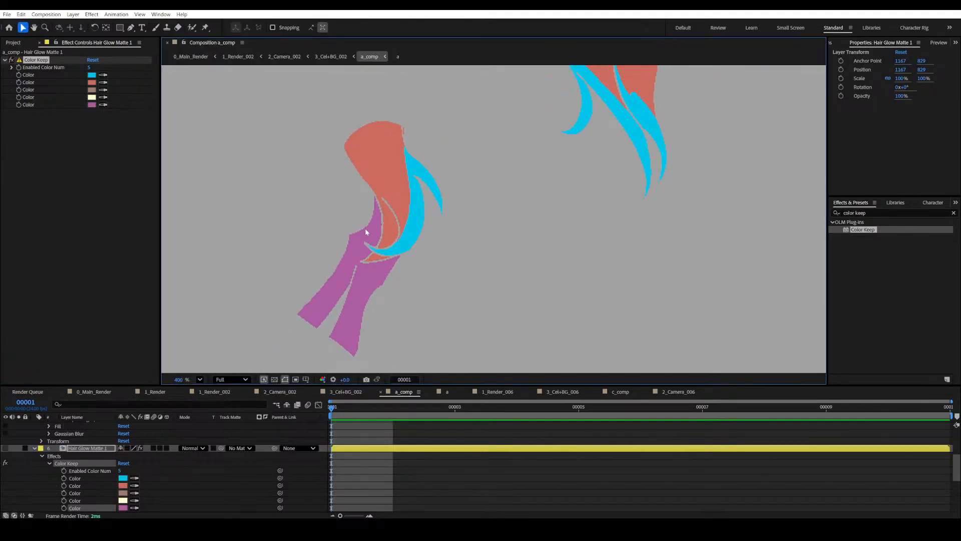
scroll(365, 229, up, 2)
drag(326, 232, 317, 205)
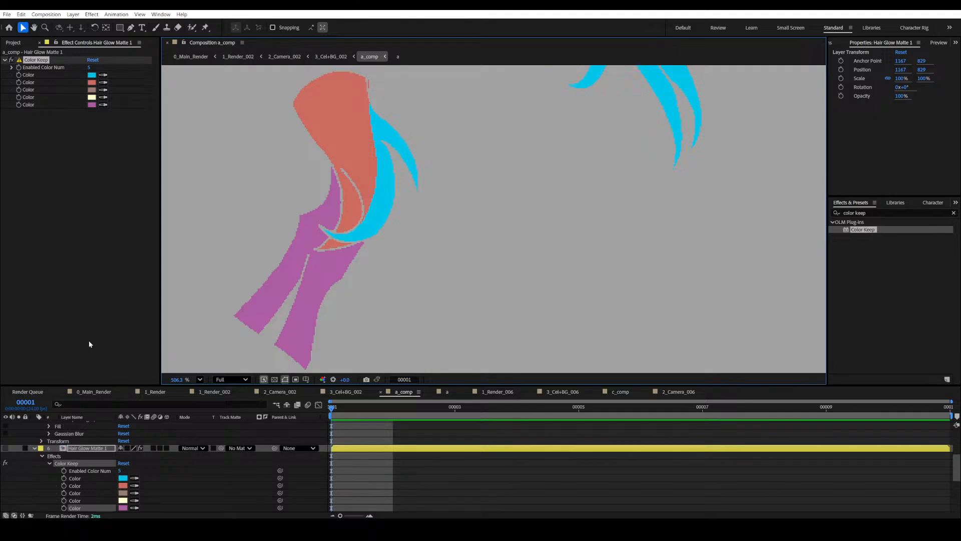
Turn the Fill and Gaussian Blur effects of Hair Glow 1 back on and save the project.
scroll(72, 441, up, 5)
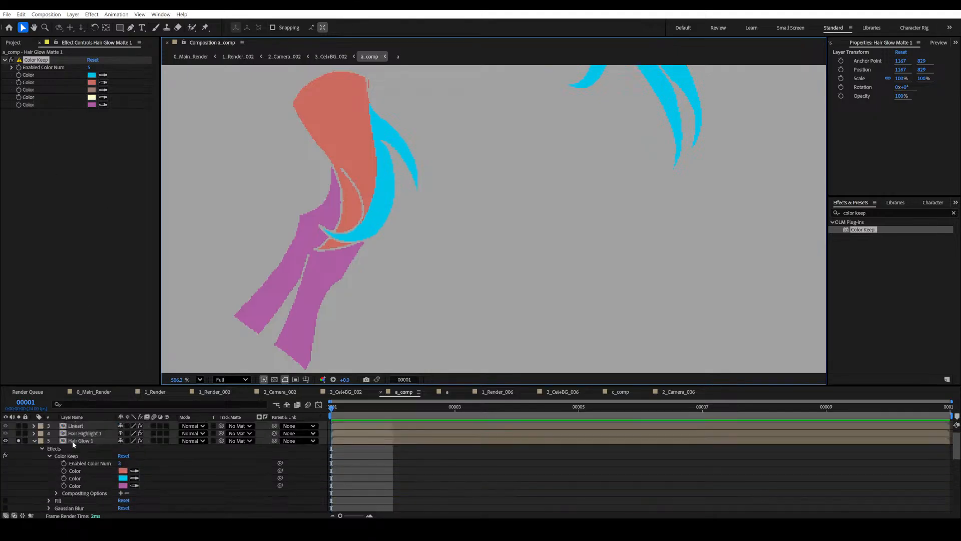
click(80, 441)
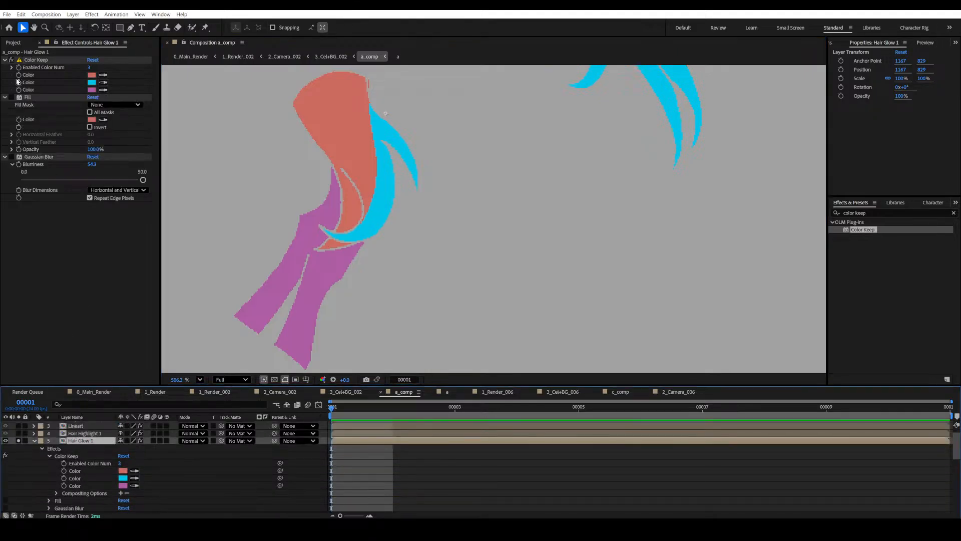
click(11, 97)
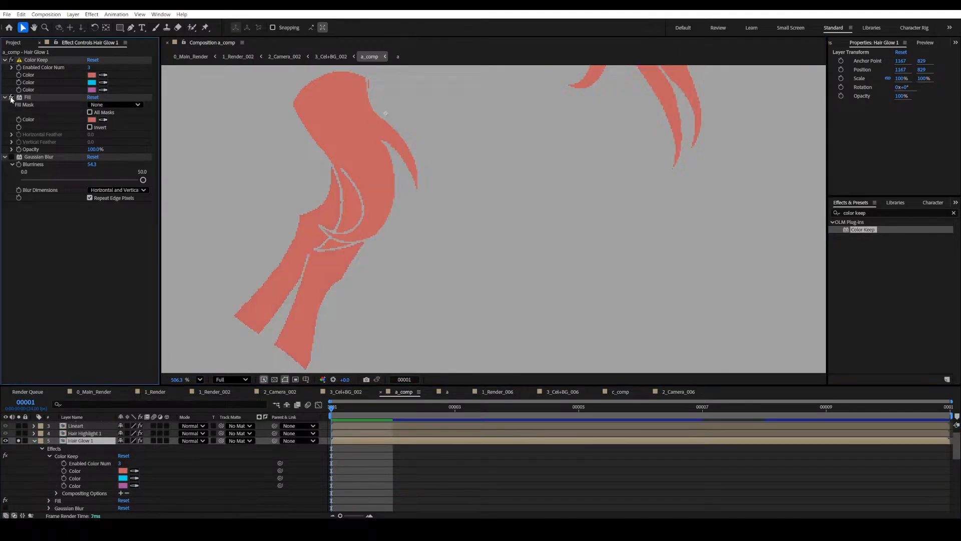
key(ctrl+s)
click(11, 156)
scroll(366, 248, down, 3)
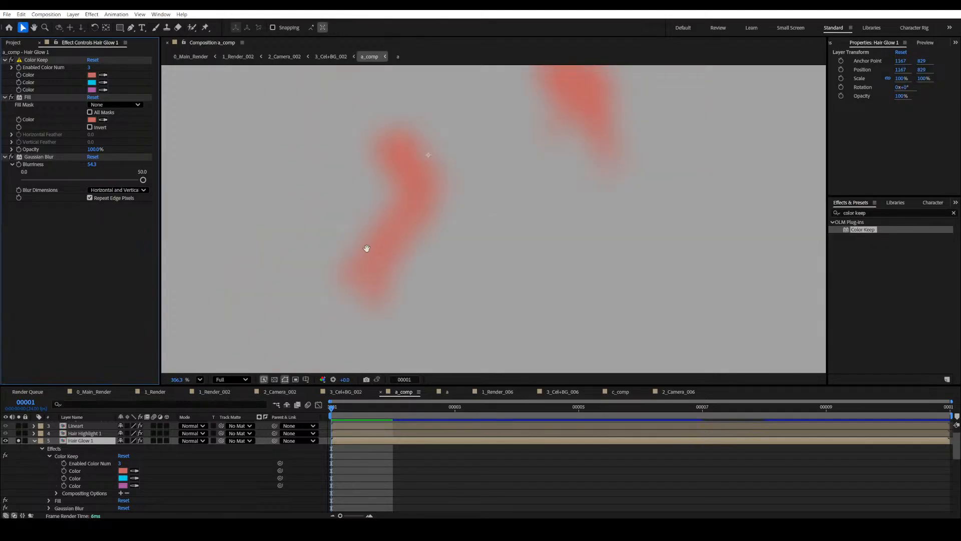
scroll(332, 307, up, 3)
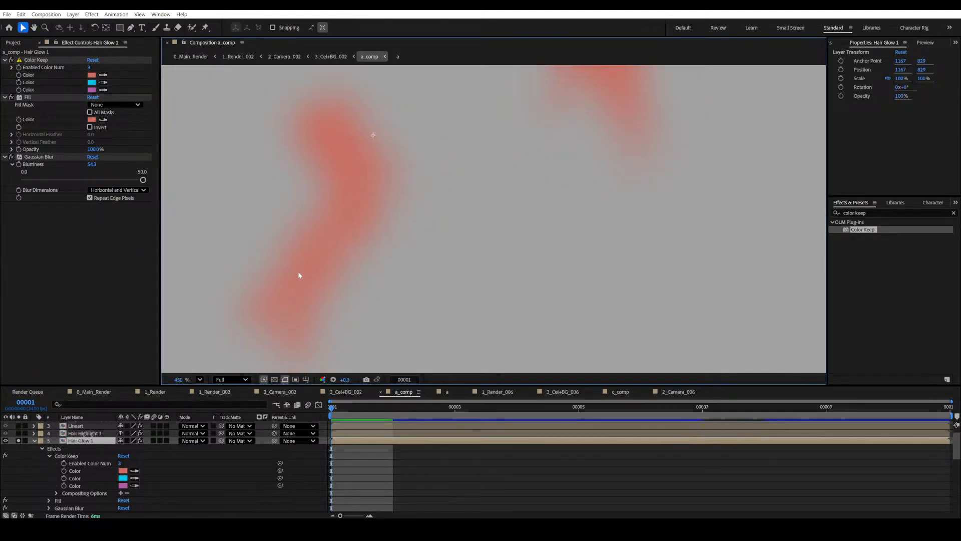
drag(345, 280, 329, 272)
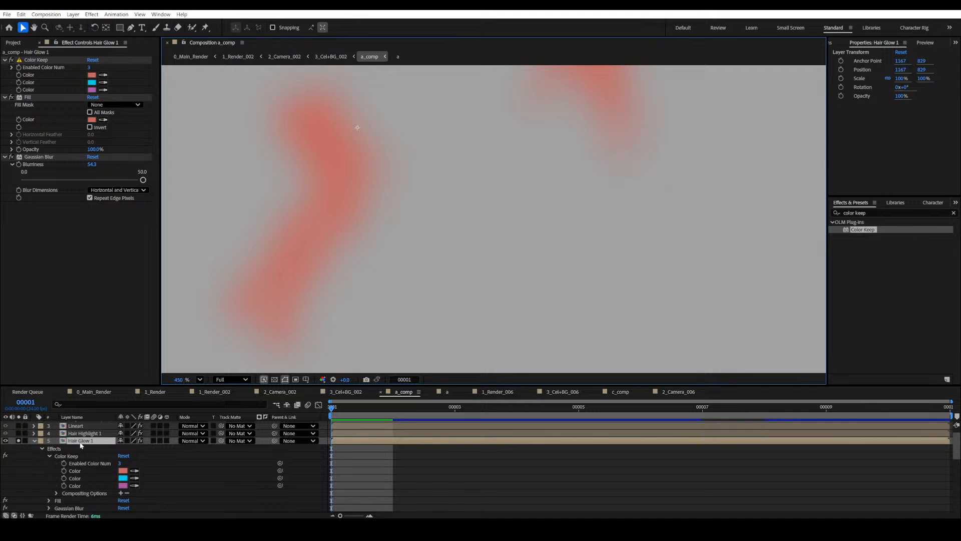
Collapse the properties of Hair Glow 1 and Hair Glow Matte 1, and unsolo Hair Glow 1.
click(34, 441)
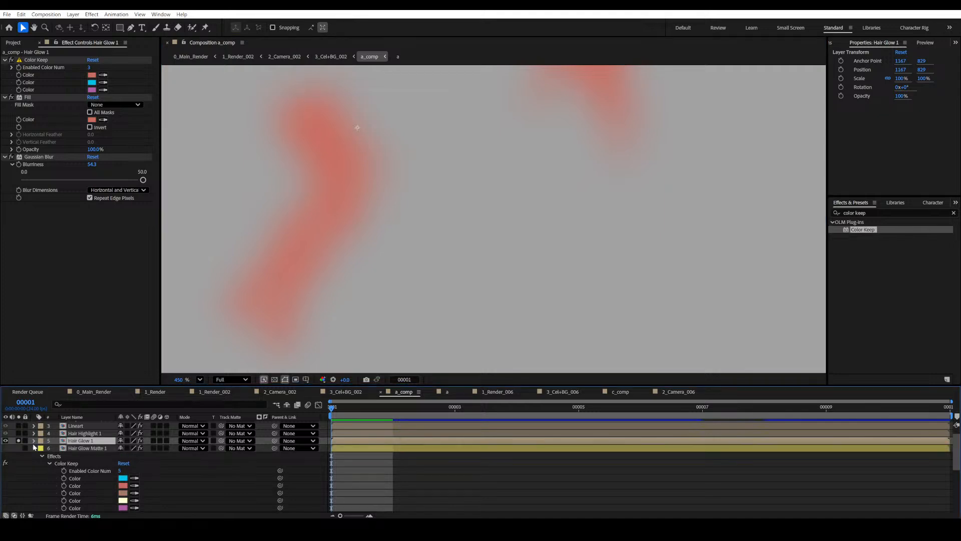
click(35, 448)
click(19, 440)
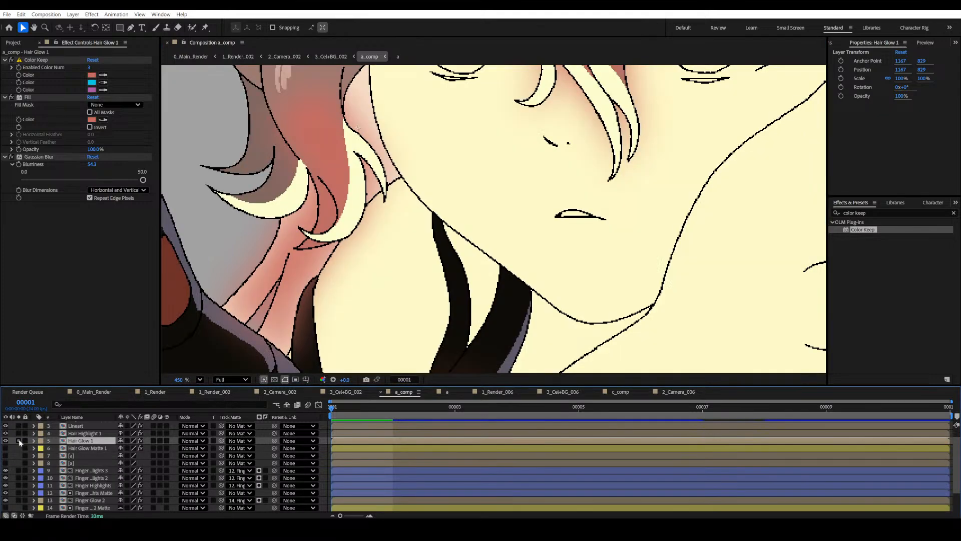
Assign Hair Glow Matte 1 as the track matte of Hair Glow 1.
drag(364, 279, 404, 292)
scroll(352, 255, up, 4)
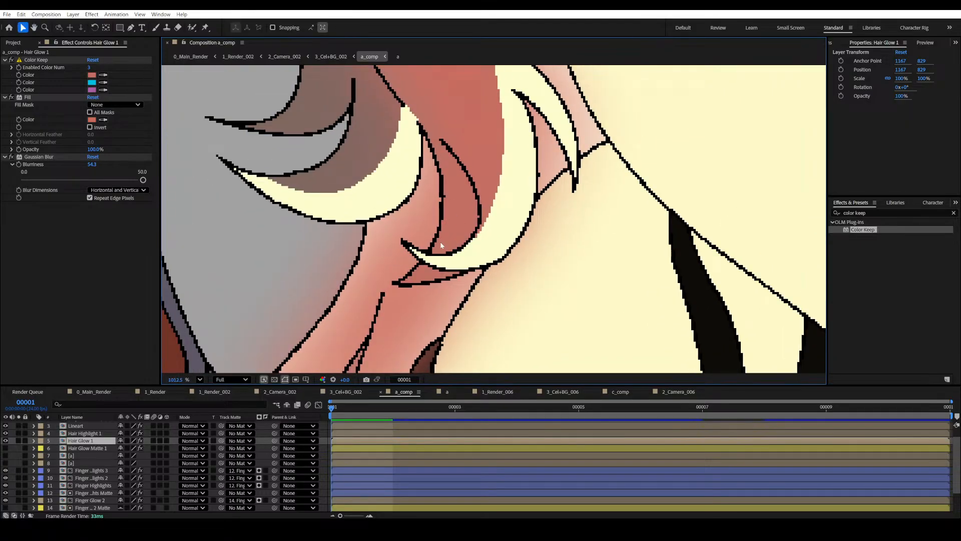
scroll(448, 205, down, 3)
drag(548, 175, 419, 253)
scroll(428, 244, down, 1)
key(v)
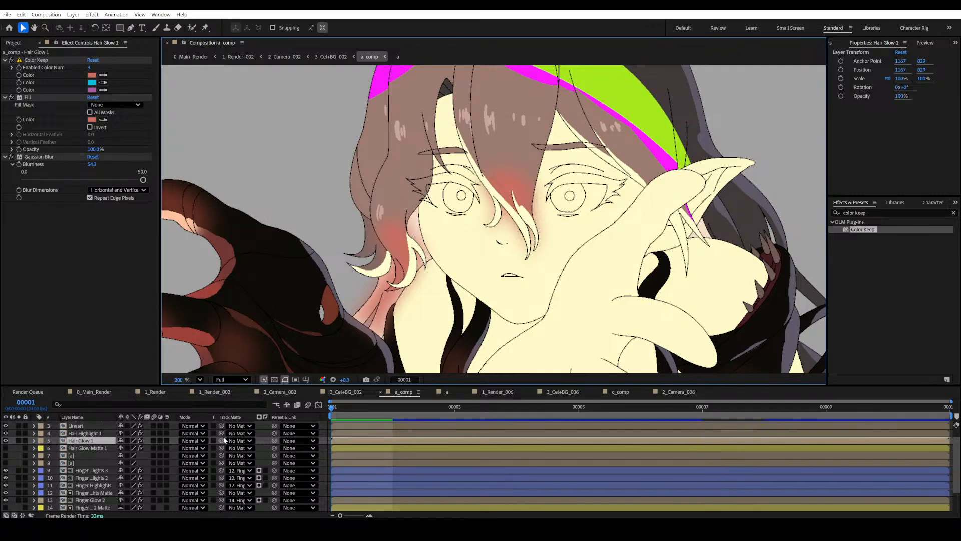
scroll(230, 448, up, 1)
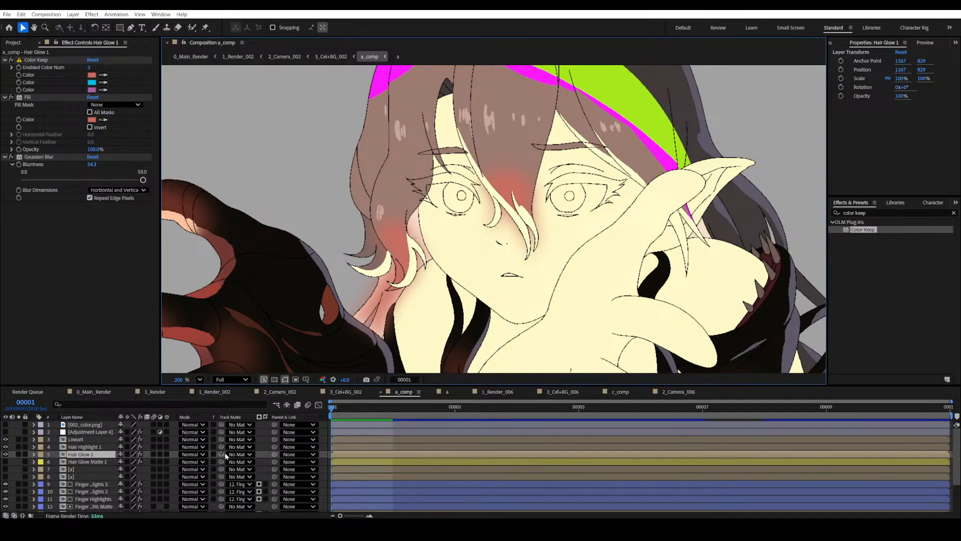
drag(221, 454, 90, 461)
Examine the matted glow on the neck strands, side hair and fringe up close and across the whole face.
scroll(379, 302, up, 10)
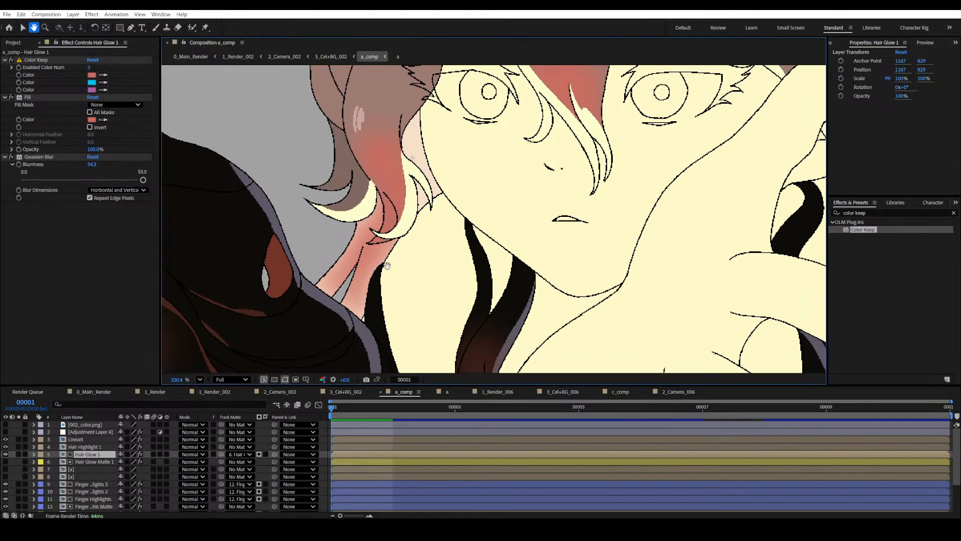
scroll(331, 270, down, 6)
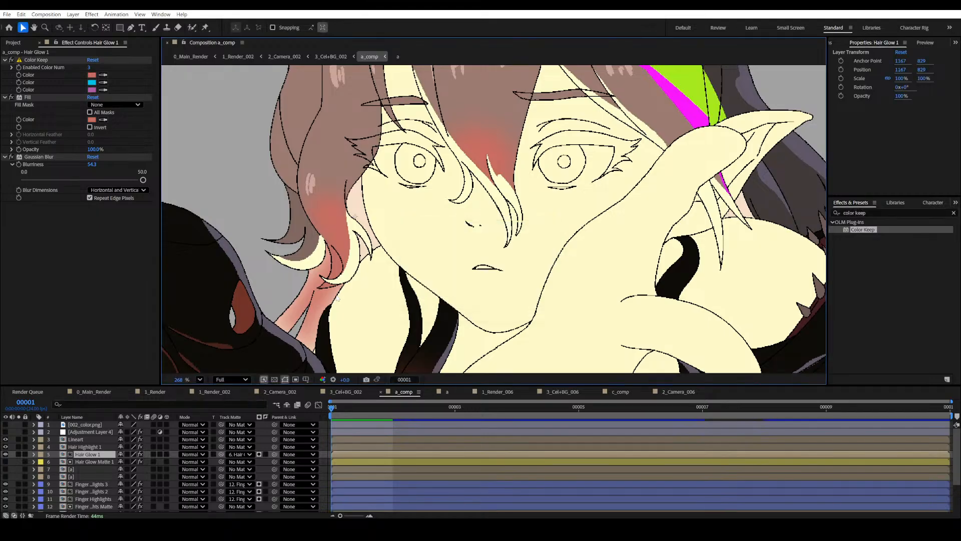
scroll(393, 250, up, 2)
scroll(393, 249, down, 3)
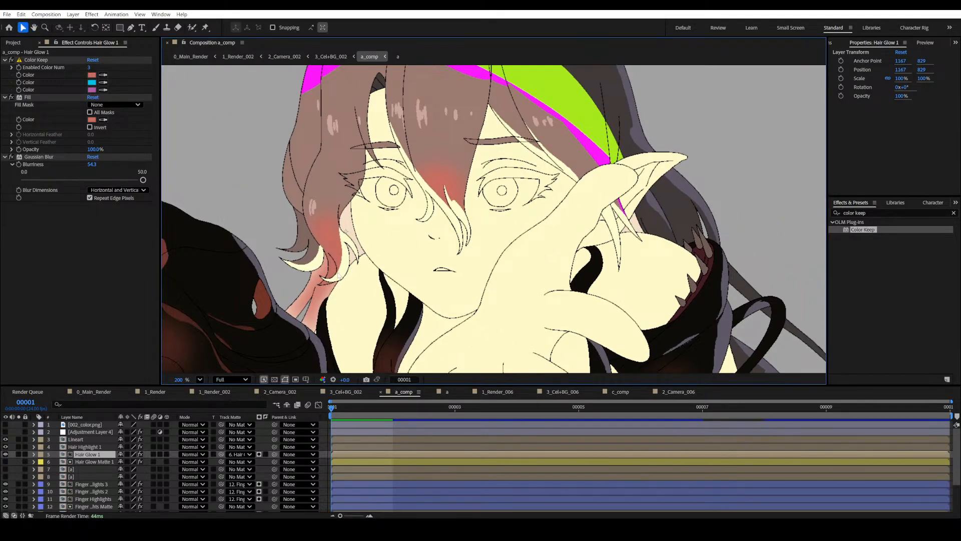
scroll(441, 247, up, 3)
scroll(441, 247, up, 3)
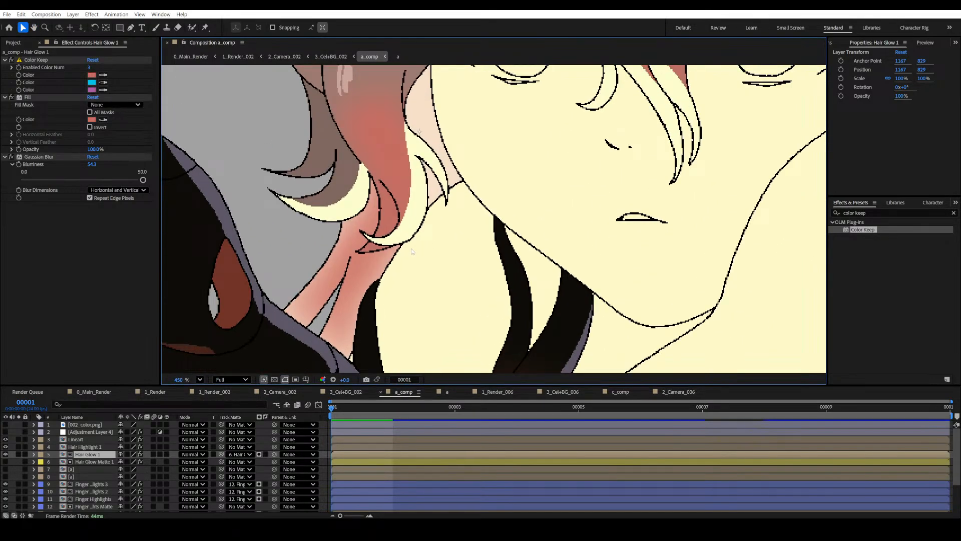
scroll(407, 258, up, 3)
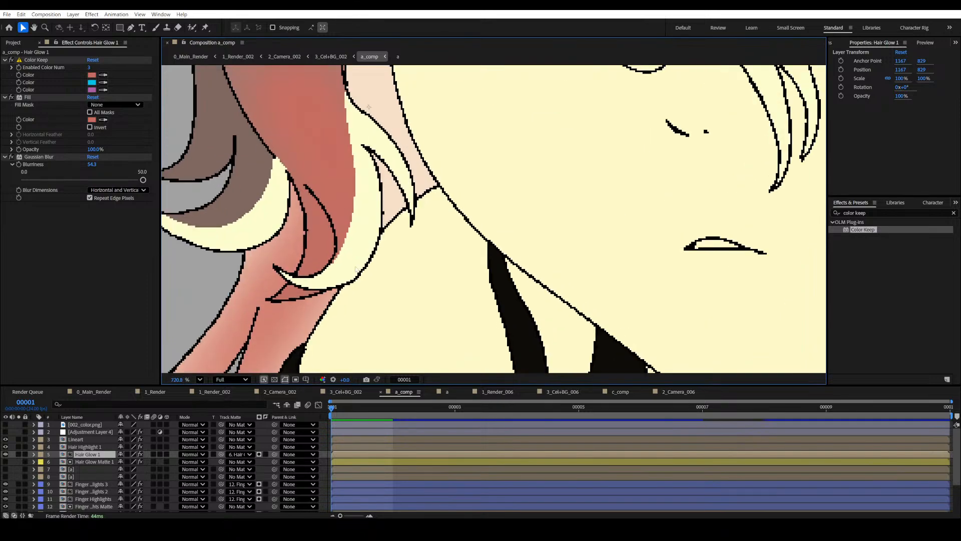
scroll(508, 206, down, 9)
drag(508, 205, 420, 260)
scroll(393, 245, down, 2)
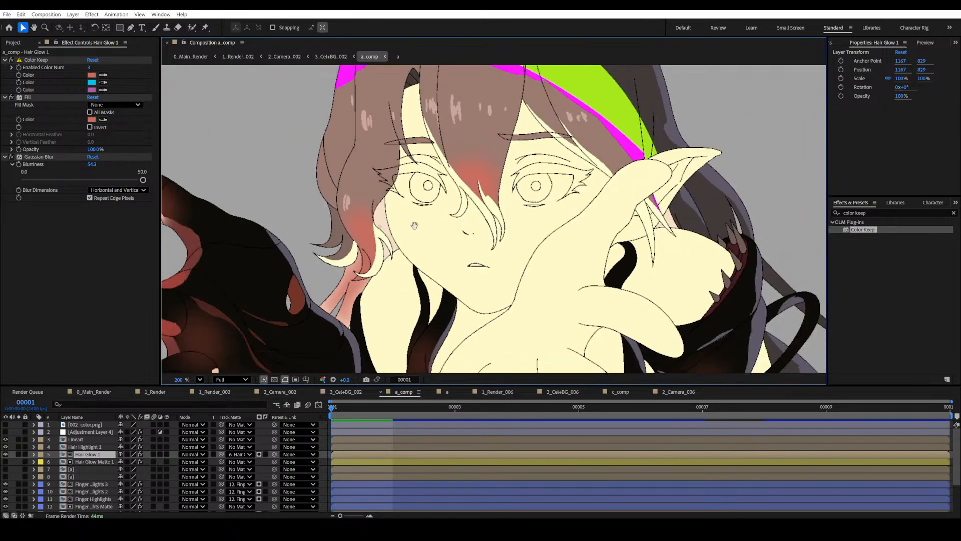
drag(414, 226, 412, 234)
scroll(320, 360, up, 1)
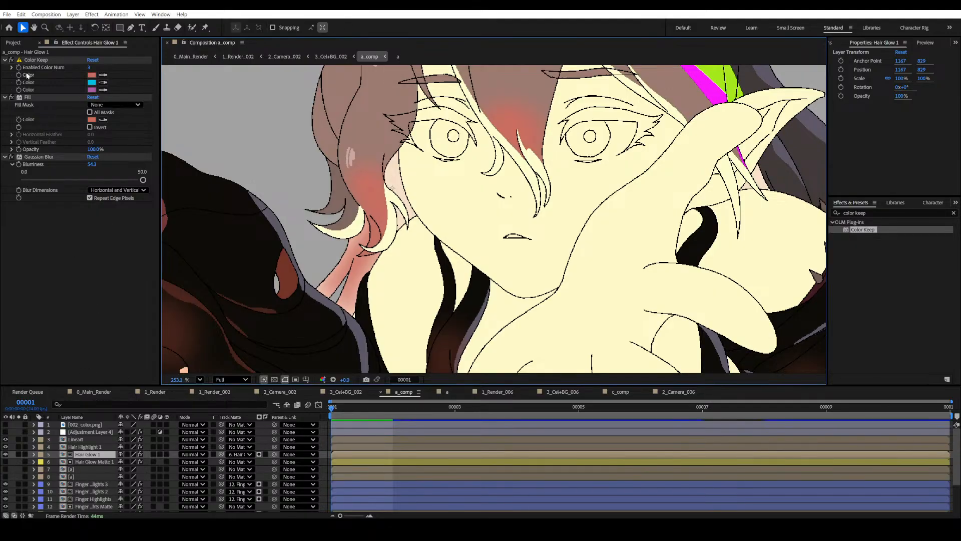
Solo the Hair Glow 1 layer again and save the project.
click(19, 454)
scroll(331, 244, up, 2)
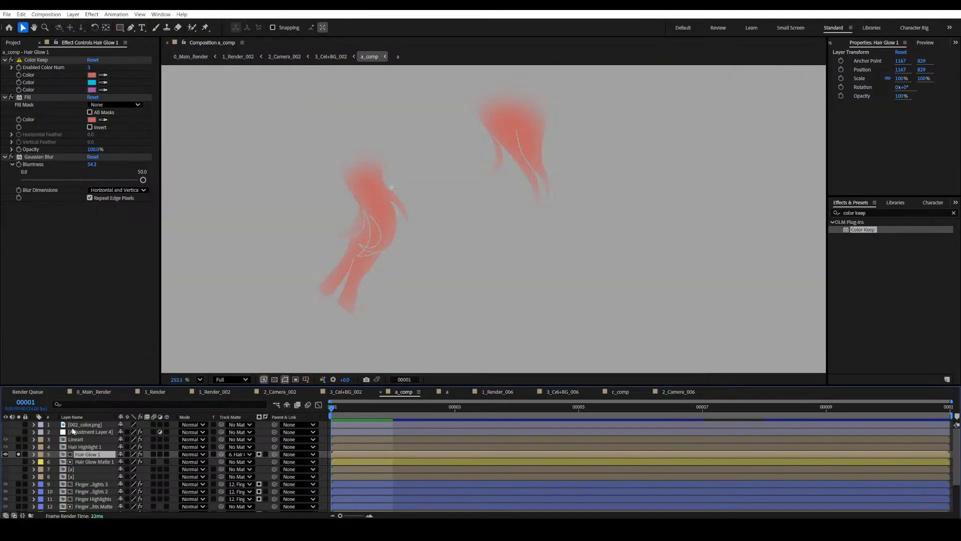
key(ctrl+s)
scroll(309, 304, up, 1)
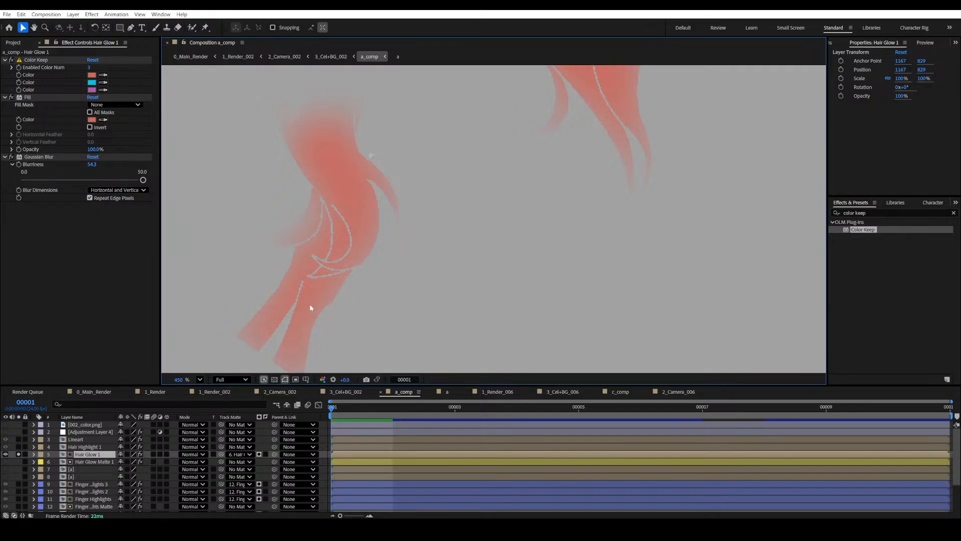
Set Enabled Color Num of Color Keep on Hair Glow Matte 1 to 4, dropping the purple colour from the matte.
scroll(343, 249, down, 3)
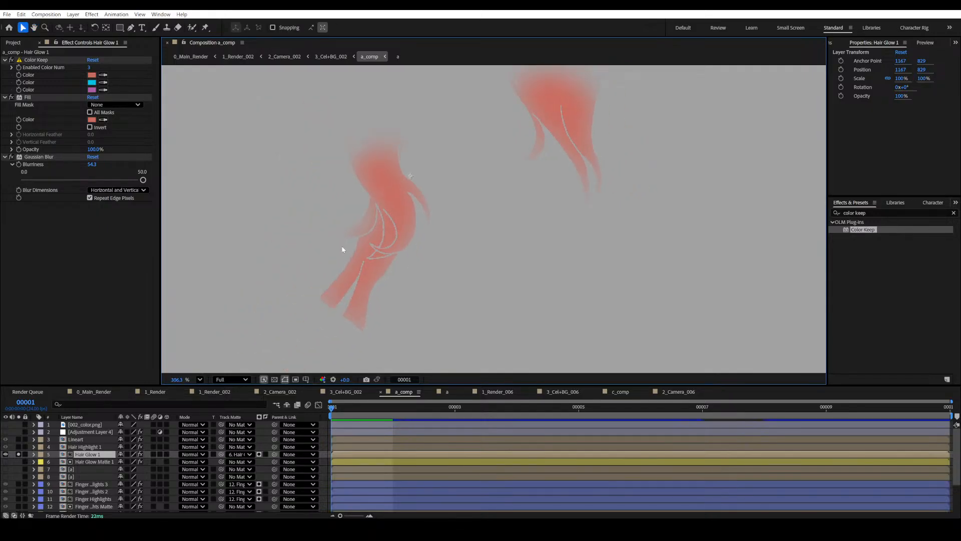
key(space)
drag(392, 284, 390, 285)
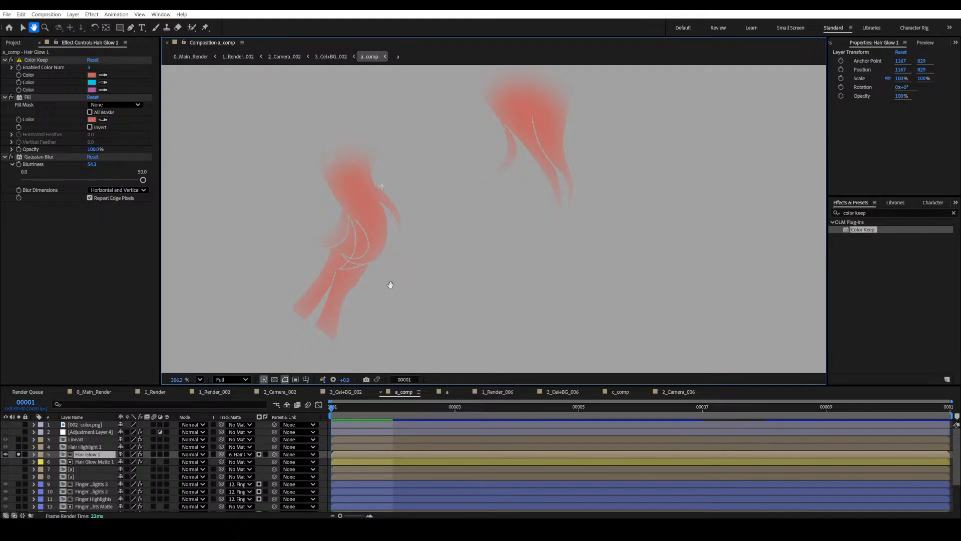
click(92, 461)
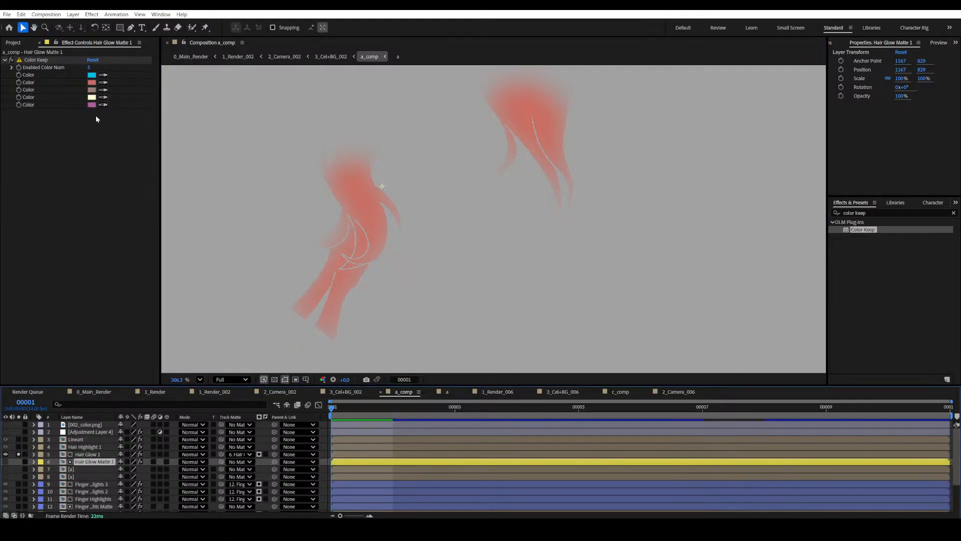
click(90, 68)
text(4)
key(Return)
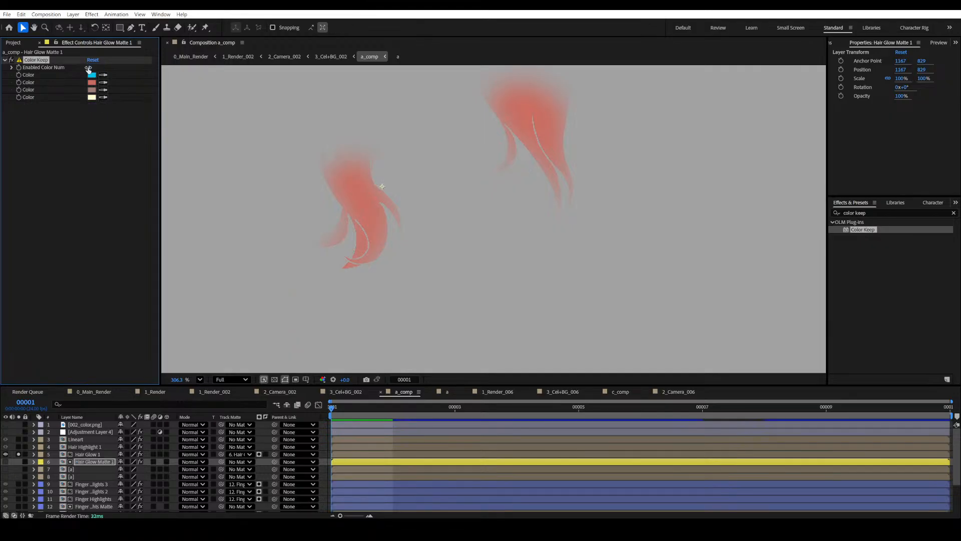
Check the trimmed glow strands up close, unsolo Hair Glow 1 and save the project.
scroll(321, 285, up, 5)
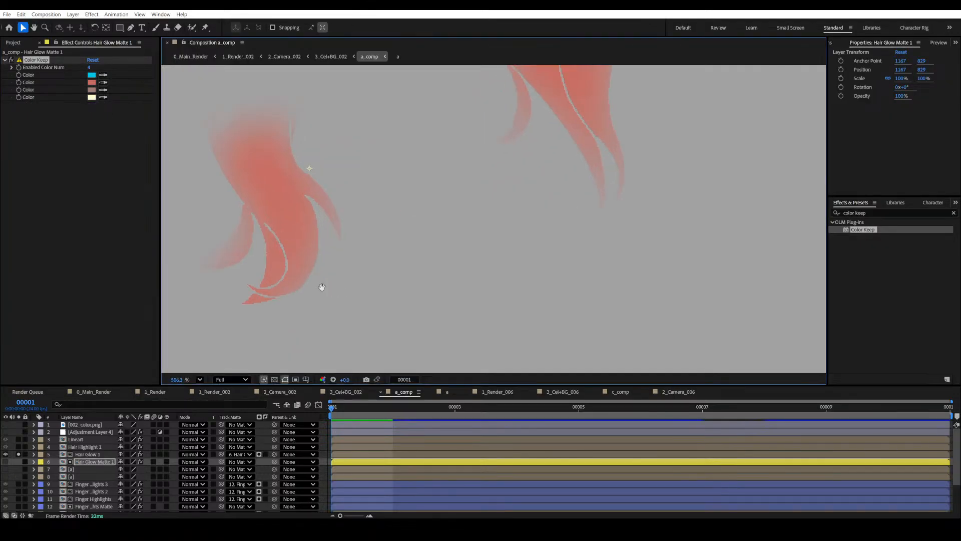
drag(411, 303, 356, 258)
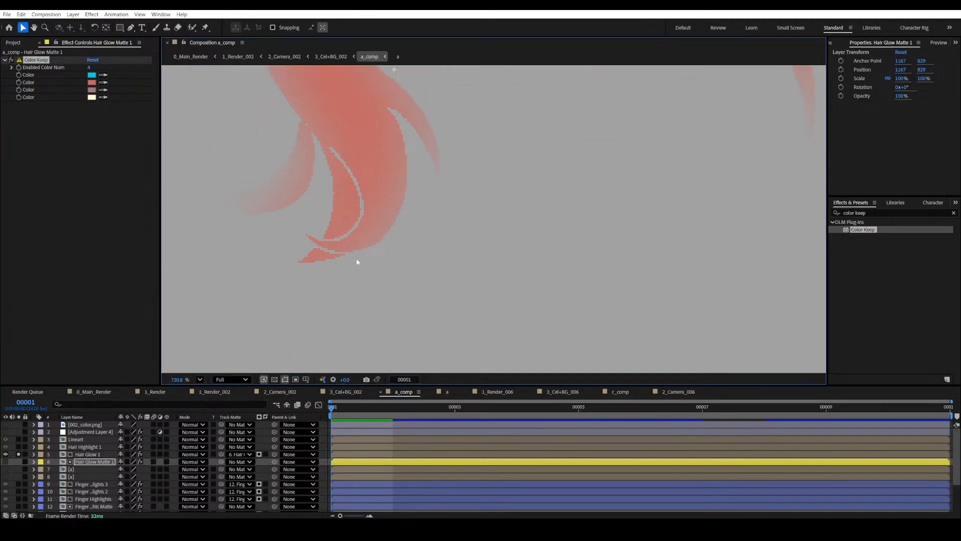
scroll(434, 220, down, 5)
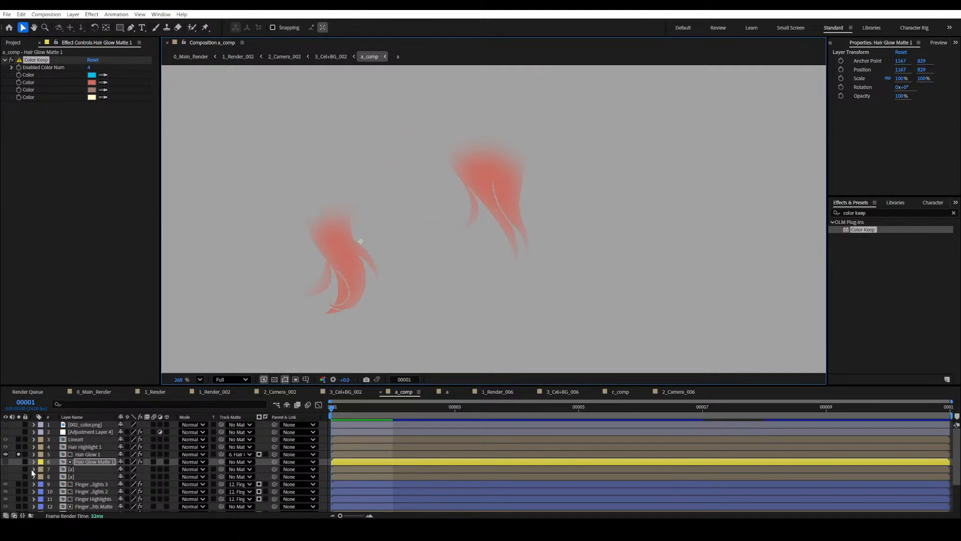
click(18, 454)
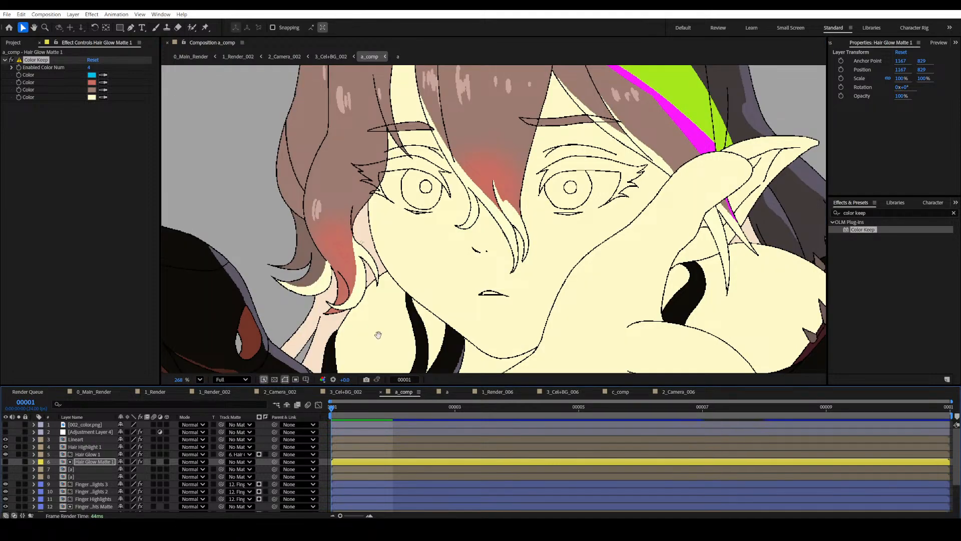
scroll(401, 311, up, 4)
scroll(391, 278, down, 5)
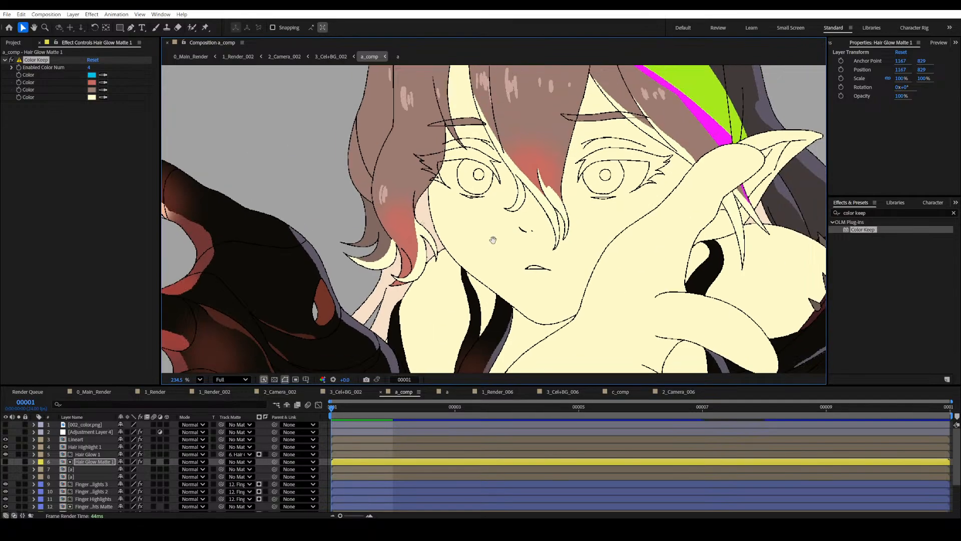
key(ctrl+s)
Examine the red glow on the side hair and fringe, and the green and magenta bands across the top hair.
scroll(388, 281, up, 2)
mouse_move(388, 281)
mouse_down()
mouse_move(362, 282)
mouse_move(378, 273)
mouse_up()
key(v)
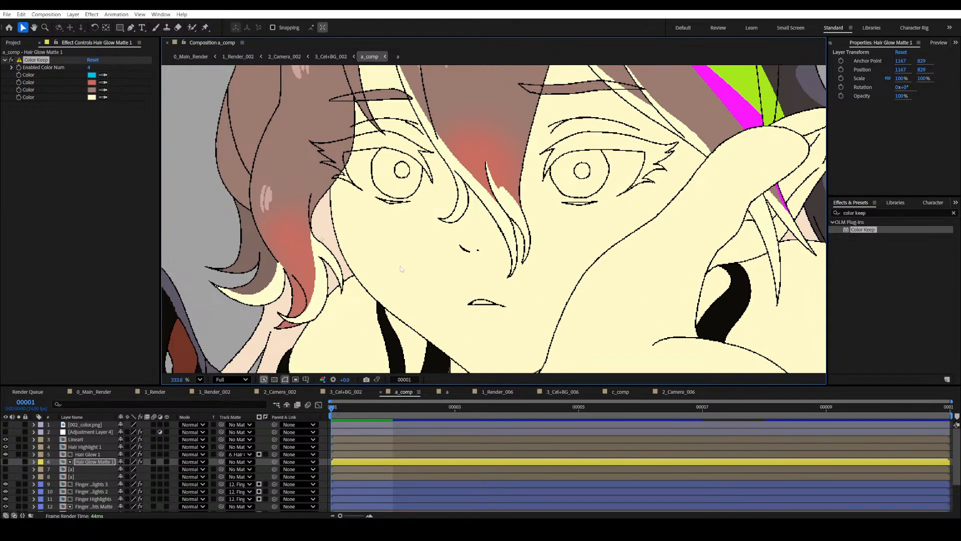
scroll(402, 270, down, 2)
drag(425, 245, 383, 255)
scroll(398, 261, up, 1)
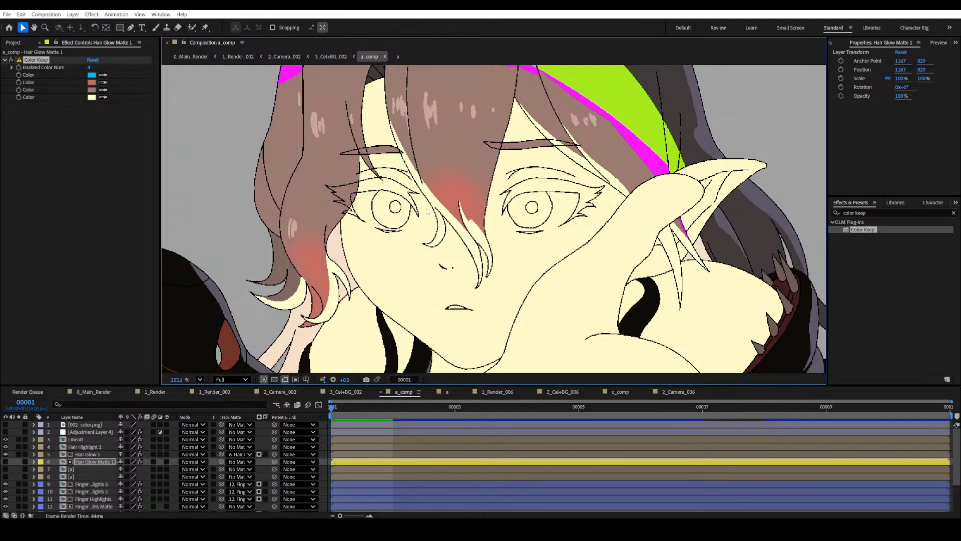
scroll(427, 211, down, 1)
drag(419, 224, 377, 279)
scroll(388, 265, up, 1)
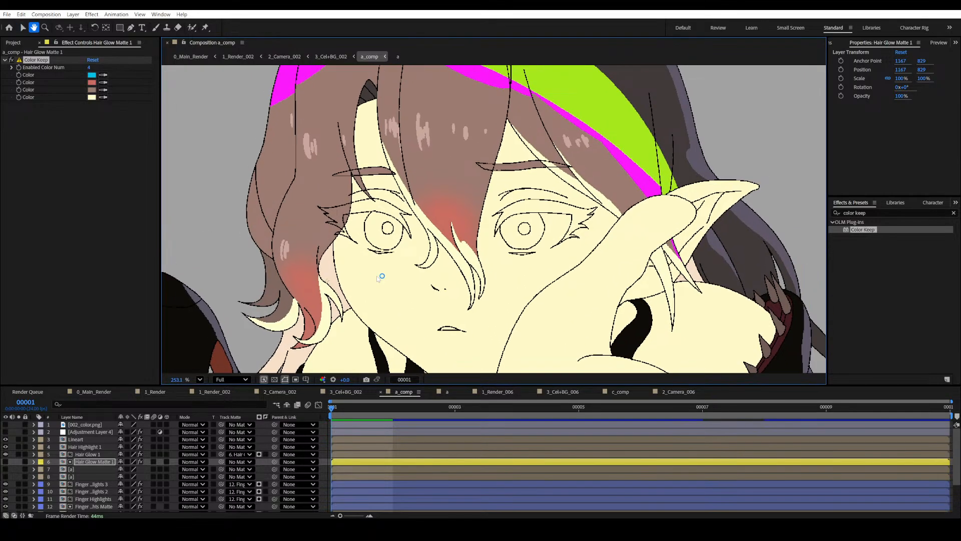
scroll(400, 248, down, 2)
drag(404, 245, 390, 281)
scroll(387, 284, up, 1)
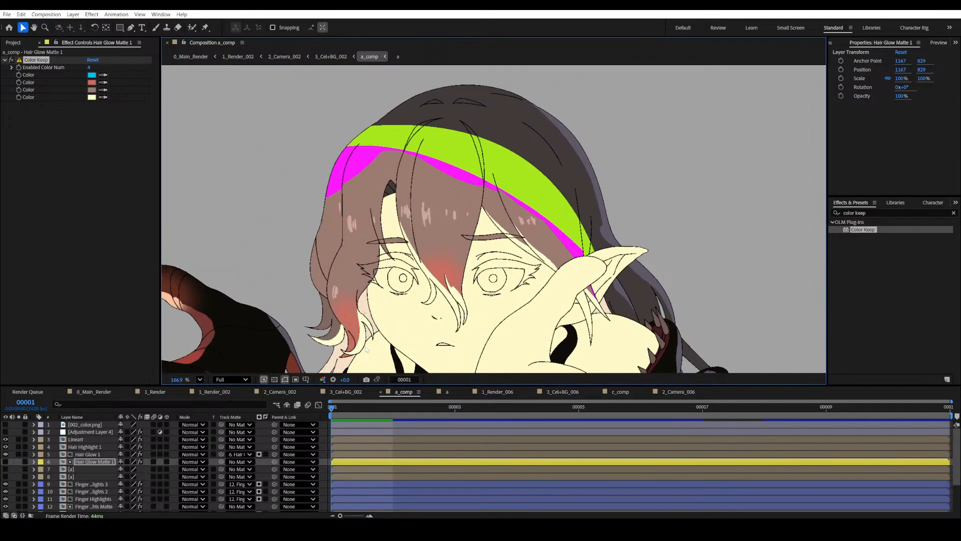
scroll(366, 348, up, 1)
drag(366, 349, 384, 290)
scroll(395, 272, down, 1)
scroll(473, 108, up, 1)
drag(477, 95, 452, 208)
drag(431, 261, 449, 212)
scroll(448, 210, down, 5)
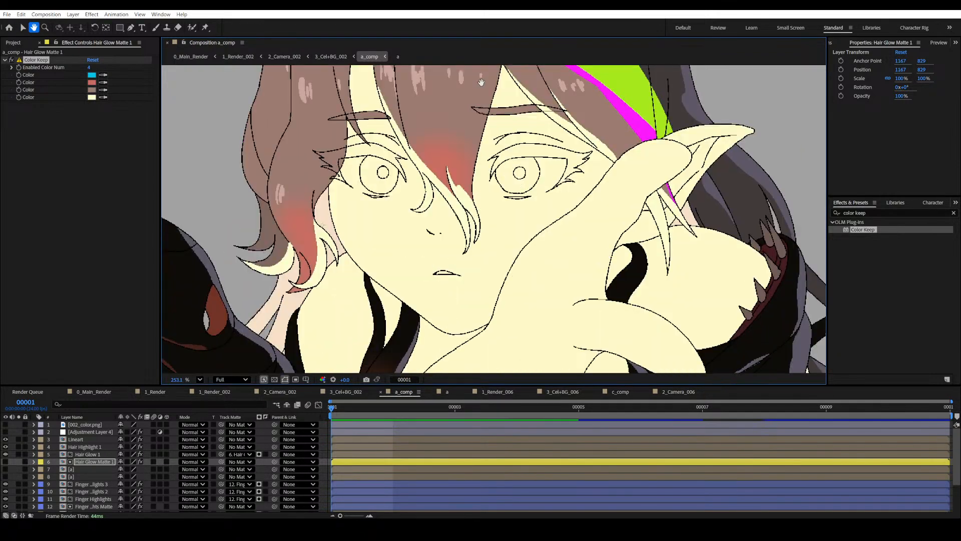
drag(505, 117, 496, 255)
scroll(493, 238, up, 5)
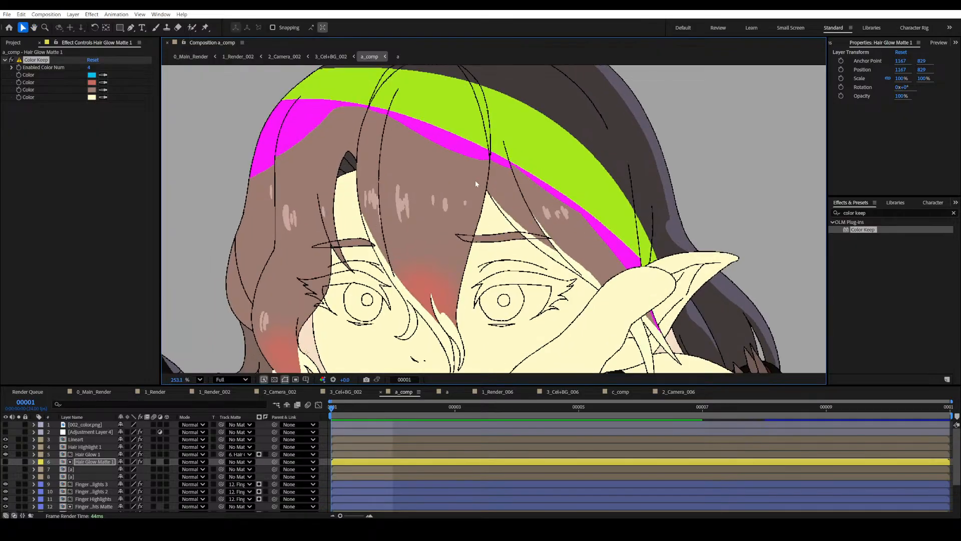
drag(476, 181, 476, 221)
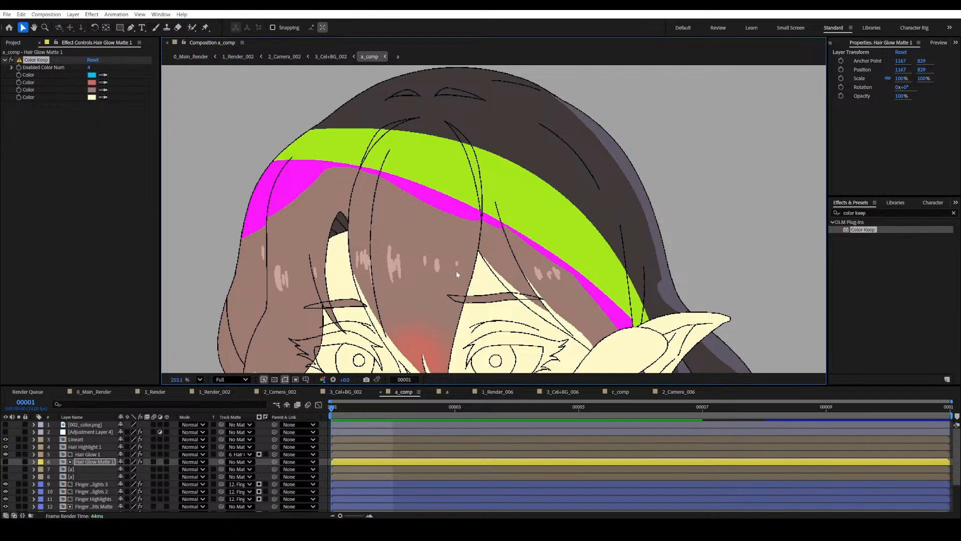
drag(456, 274, 458, 239)
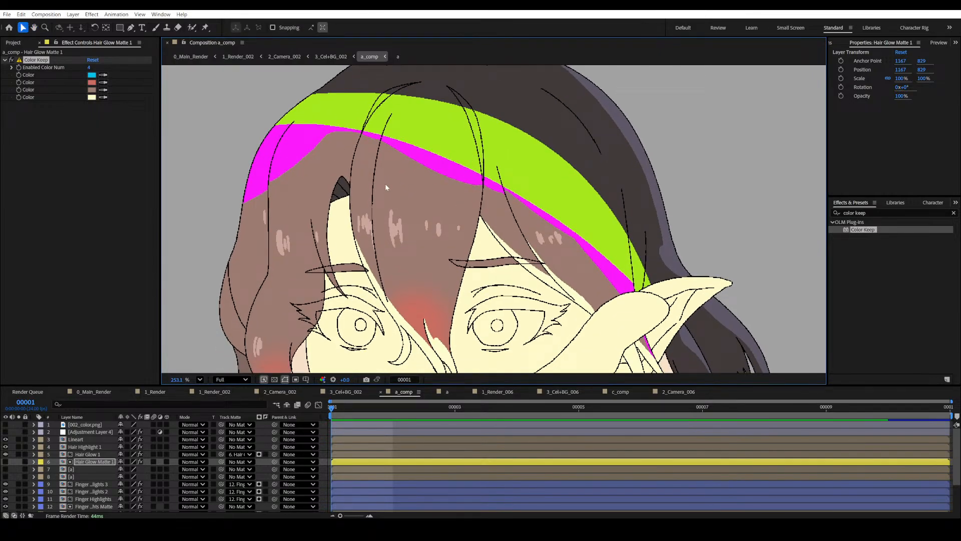
drag(452, 208, 431, 197)
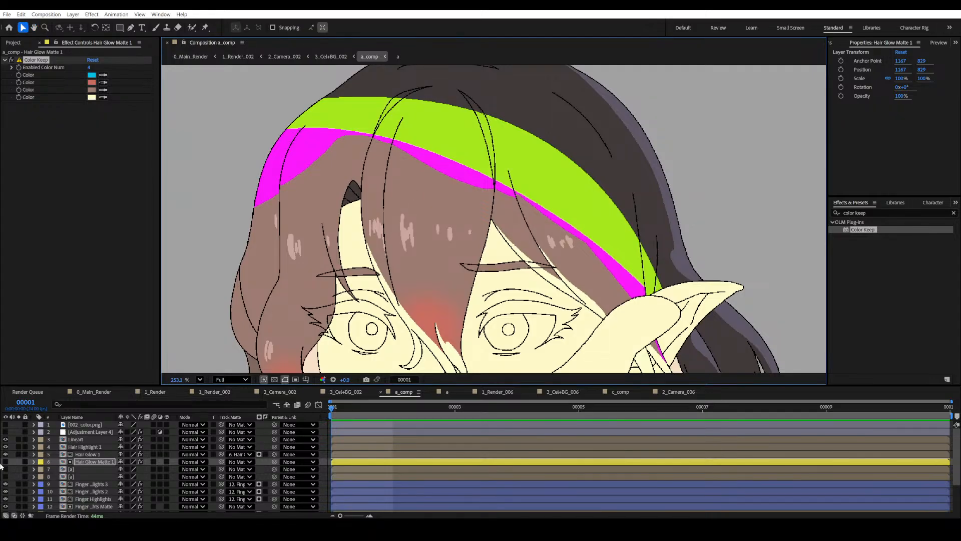
Duplicate the hidden "a" layer directly below Hair Glow Matte 1 and make the upper copy visible.
click(76, 470)
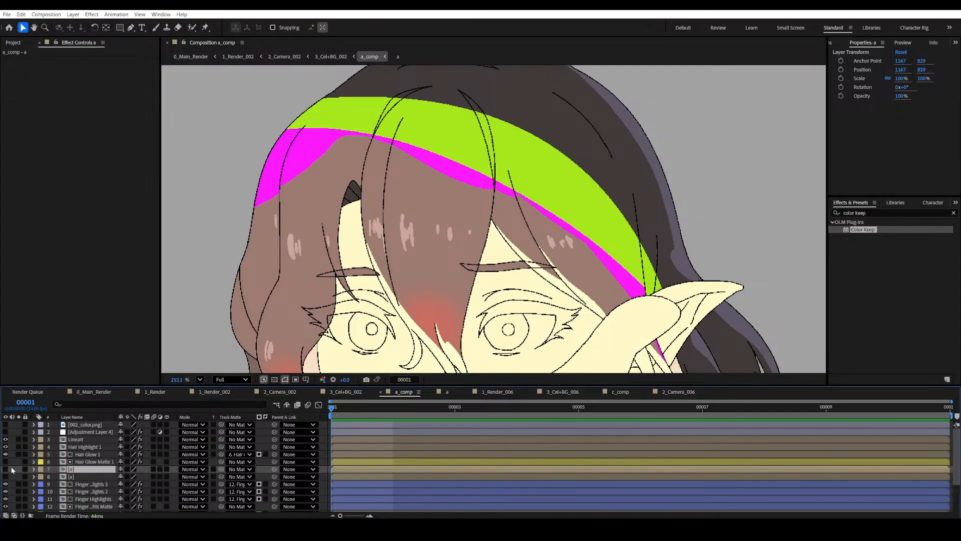
key(ctrl+d)
click(5, 469)
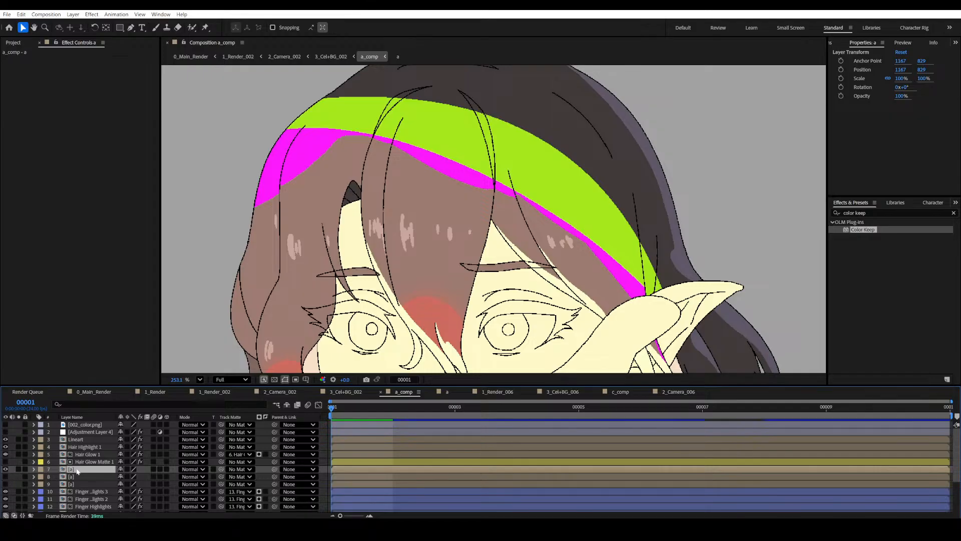
Rename the visible "a" layer to Hair Soft Shadow and save the project.
key(Return)
text(Hair so)
key(BackSpace)
key(BackSpace)
text(Soft Shadow)
key(Return)
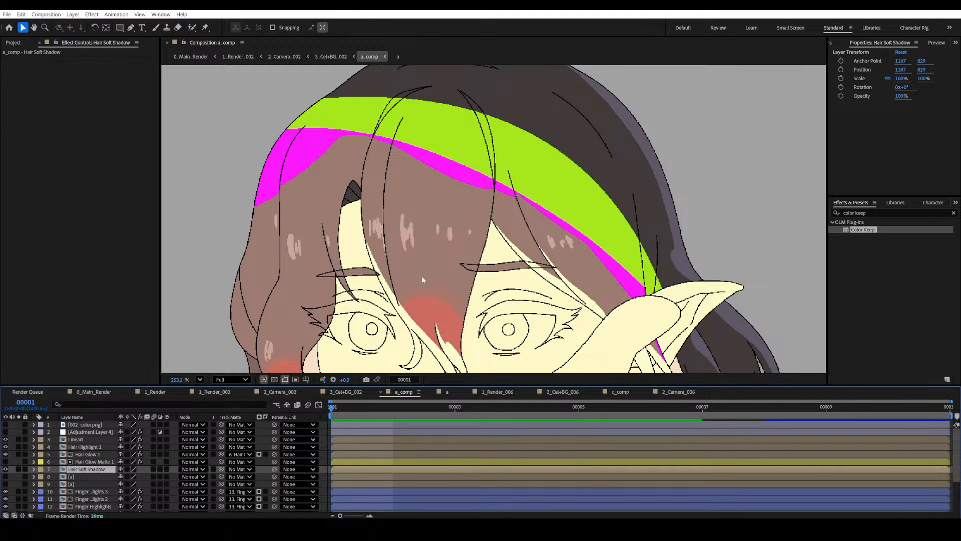
drag(421, 275, 400, 269)
key(ctrl+s)
drag(94, 469, 98, 453)
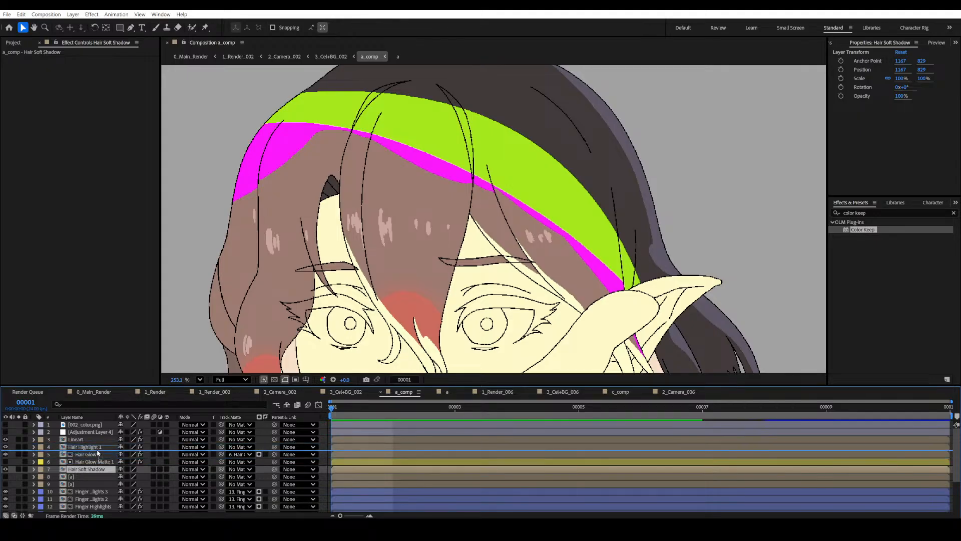
drag(97, 453, 98, 468)
drag(423, 294, 427, 282)
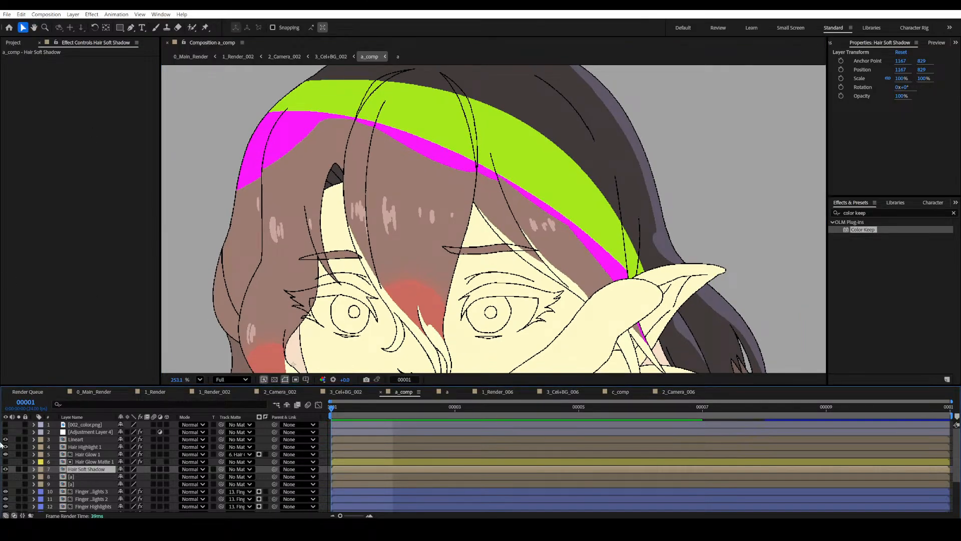
Solo Hair Soft Shadow, apply the Color Keep effect to it and switch the effect off for colour sampling.
click(18, 469)
drag(750, 271, 782, 250)
drag(863, 229, 80, 87)
click(11, 60)
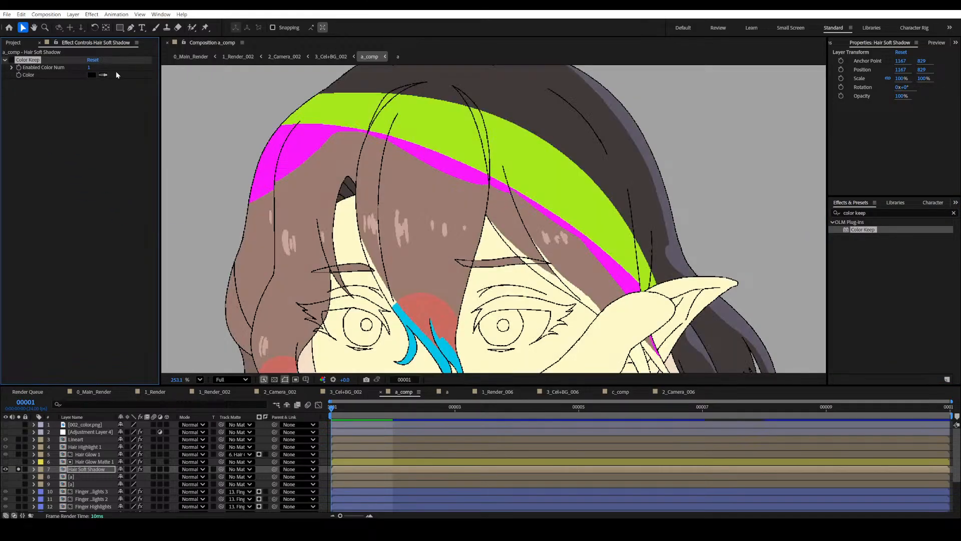
Set Color Keep on Hair Soft Shadow to 2 enabled colours, sampling the green band and the magenta band on the hair.
click(103, 75)
click(423, 124)
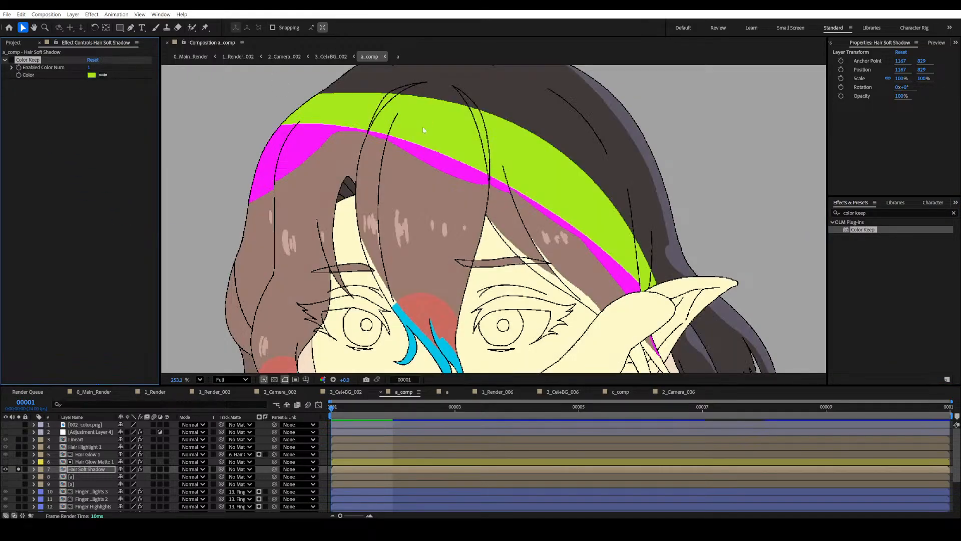
click(88, 67)
text(2)
key(Return)
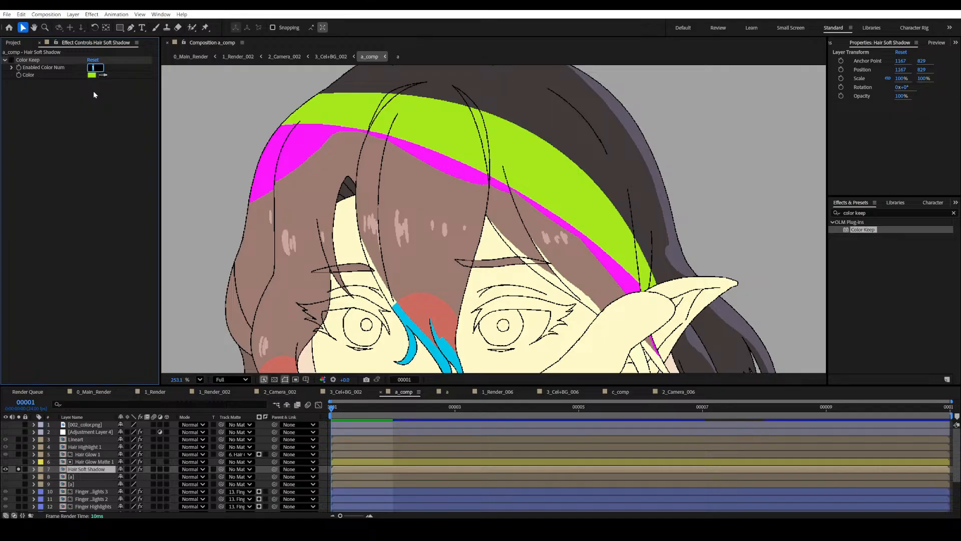
key(e)
click(104, 83)
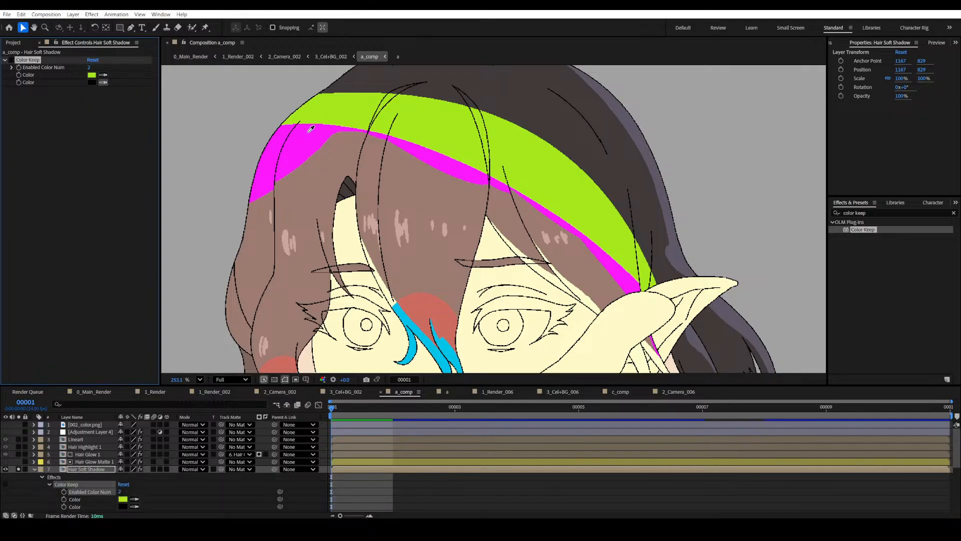
click(300, 144)
Switch the Color Keep effect of Hair Soft Shadow back on and check the isolated bands.
key(space)
mouse_move(392, 210)
mouse_down()
mouse_move(376, 202)
mouse_move(387, 215)
mouse_up()
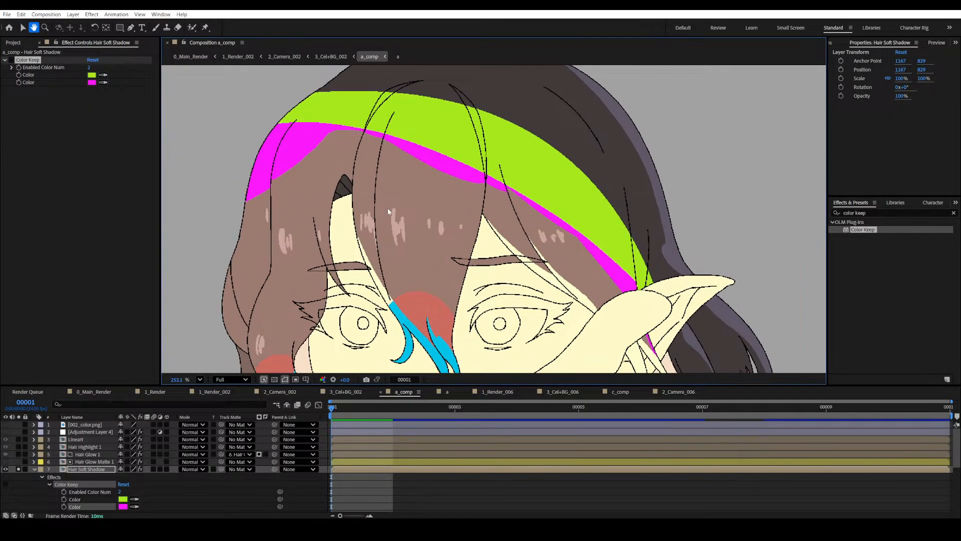
click(12, 60)
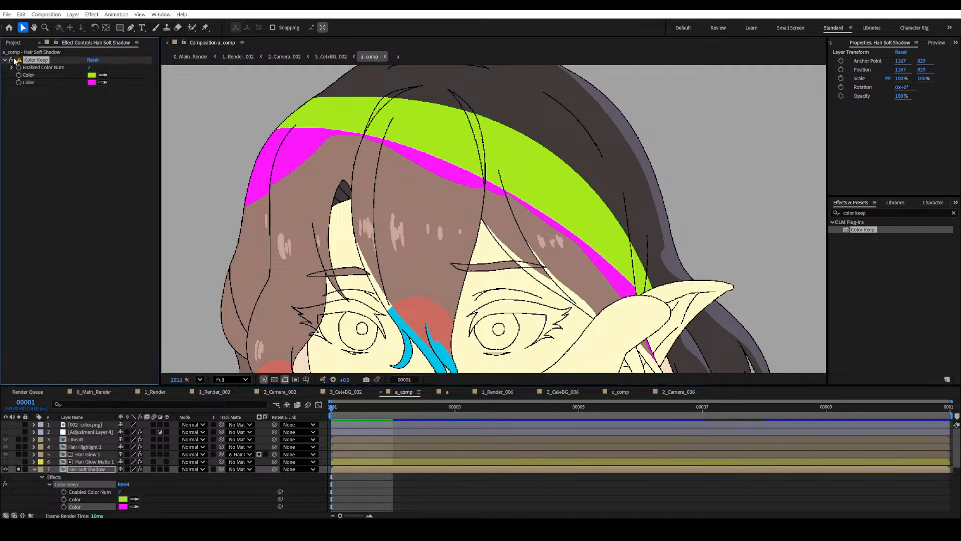
scroll(465, 212, down, 1)
scroll(465, 212, up, 2)
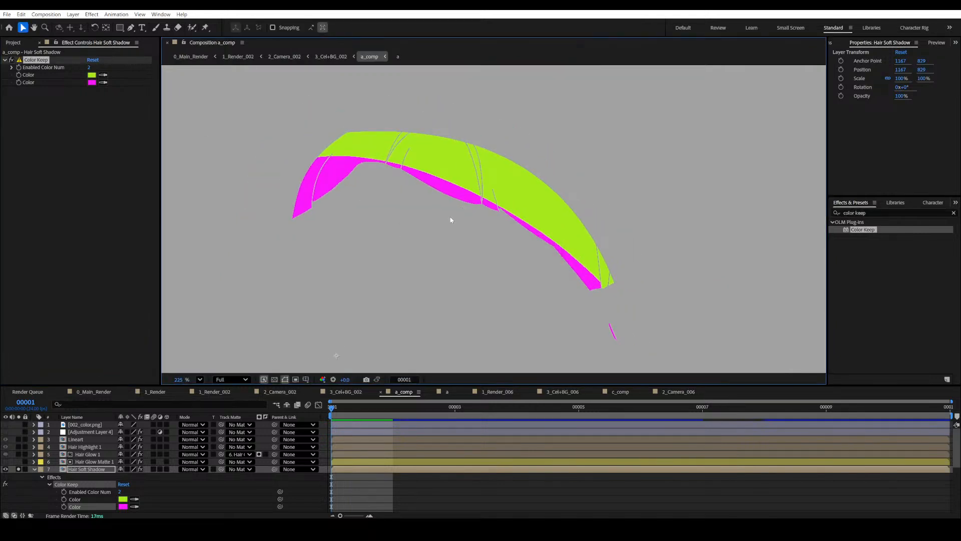
Find the F's Max effect, apply it to Hair Soft Shadow and set its value to 2.
click(874, 213)
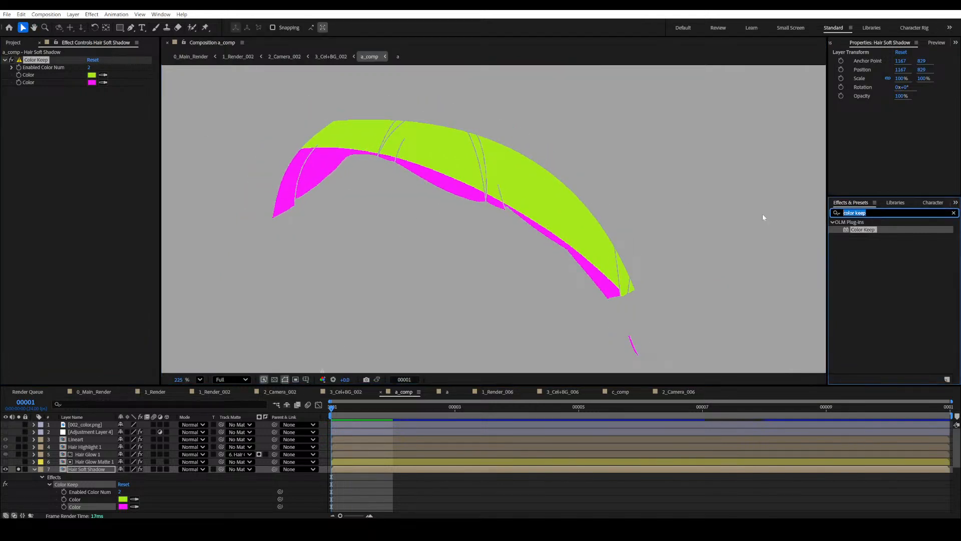
text(max)
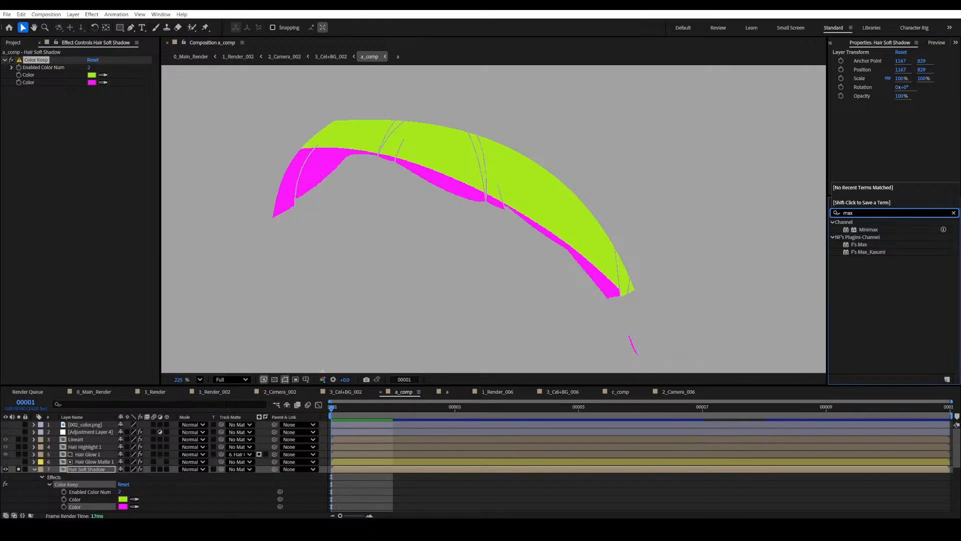
drag(867, 247, 98, 190)
drag(299, 182, 319, 192)
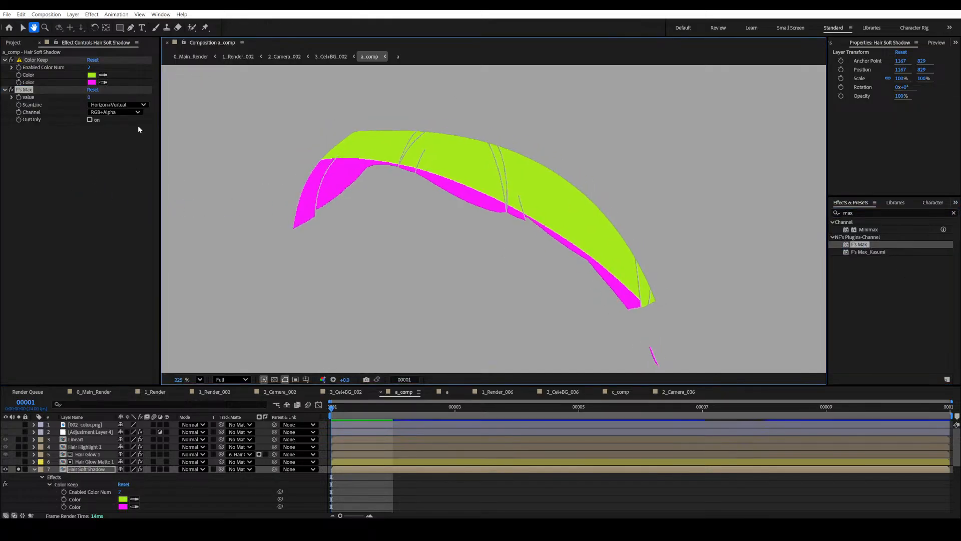
click(89, 98)
click(90, 97)
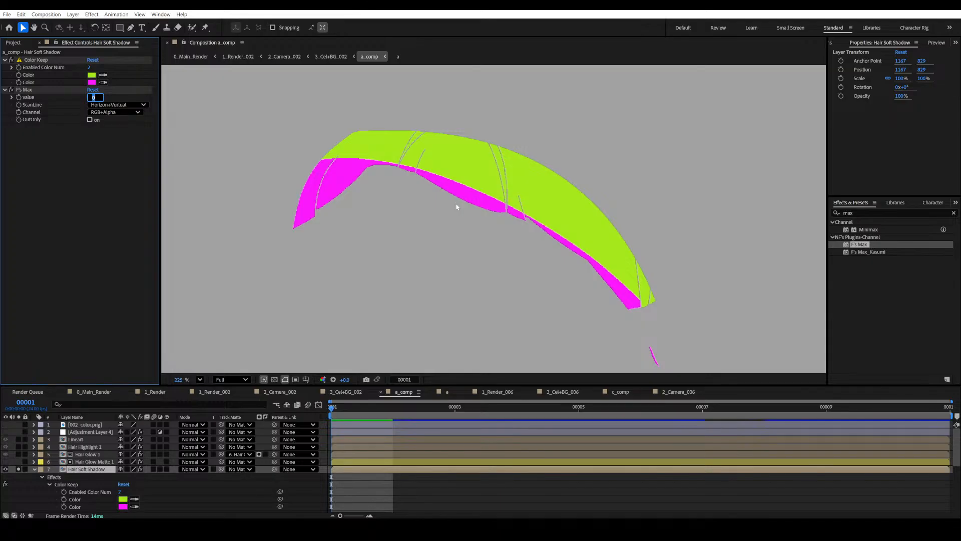
key(Return)
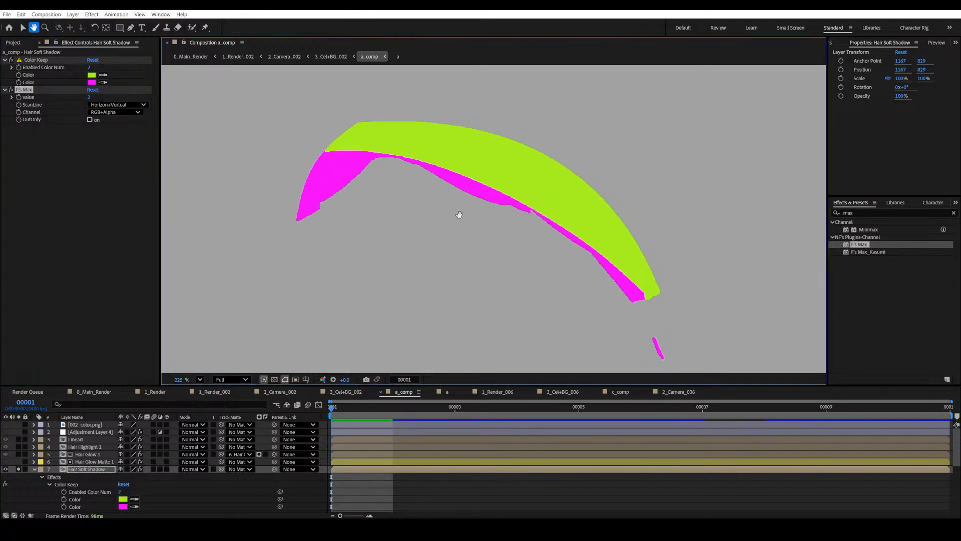
Find the Set Matte effect and apply it to Hair Soft Shadow below F's Max.
click(850, 212)
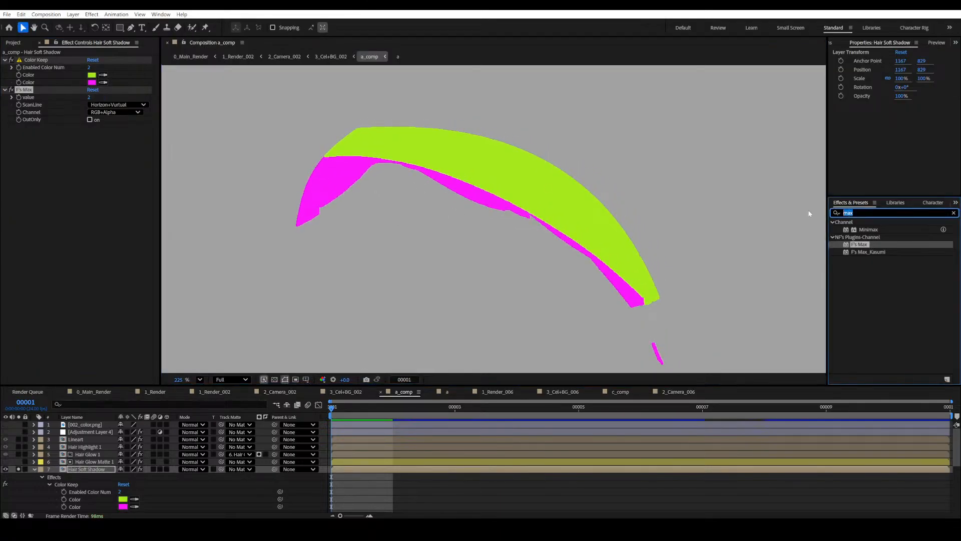
text(matte)
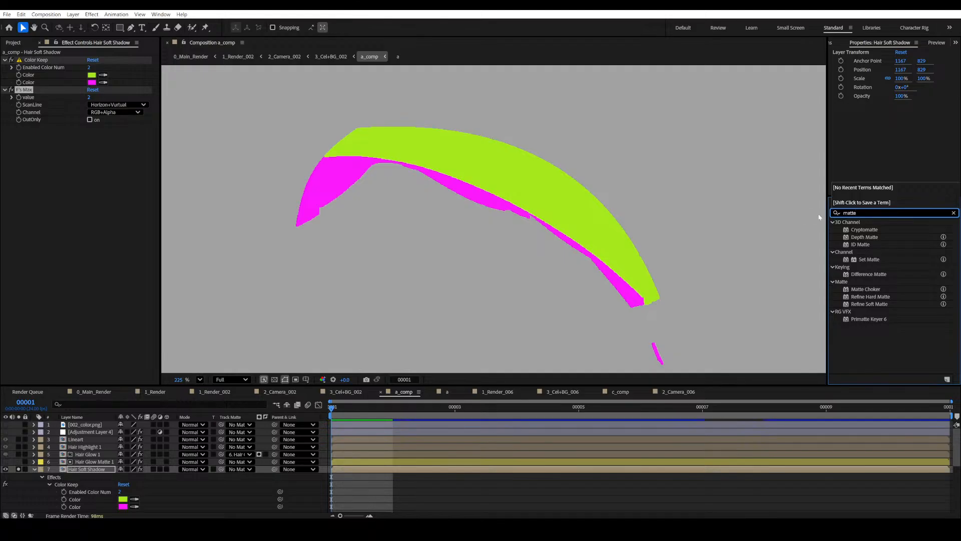
drag(868, 261, 32, 157)
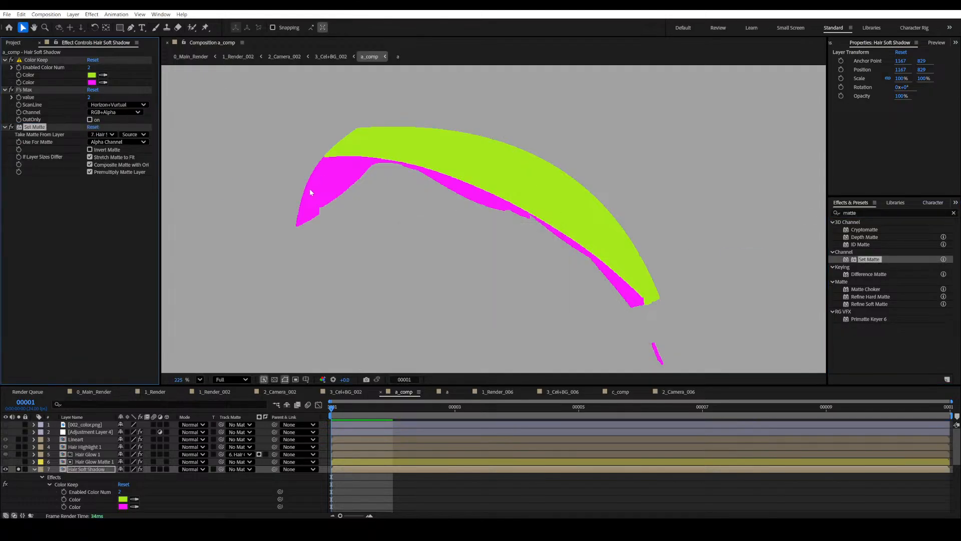
click(11, 127)
mouse_move(482, 172)
mouse_down()
mouse_move(500, 167)
mouse_move(483, 178)
mouse_up()
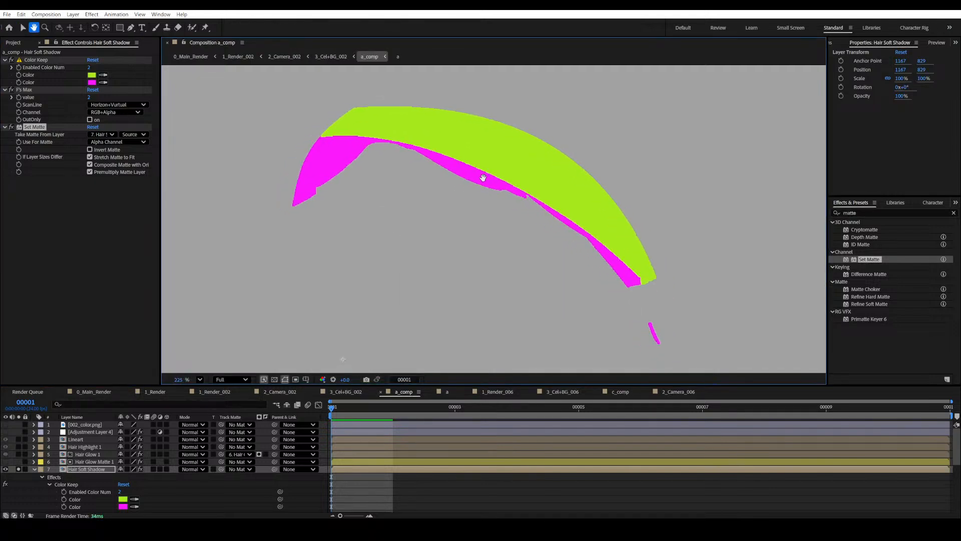
drag(335, 196, 347, 204)
key(v)
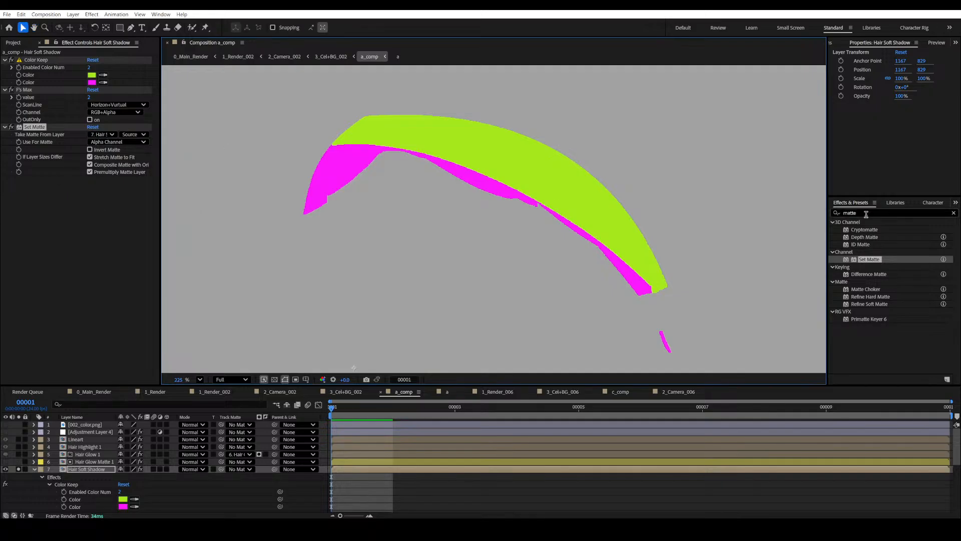
Find the standard Fill effect and apply it to Hair Soft Shadow below Set Matte, discarding F's FillColor.
drag(866, 213, 793, 216)
text(fill)
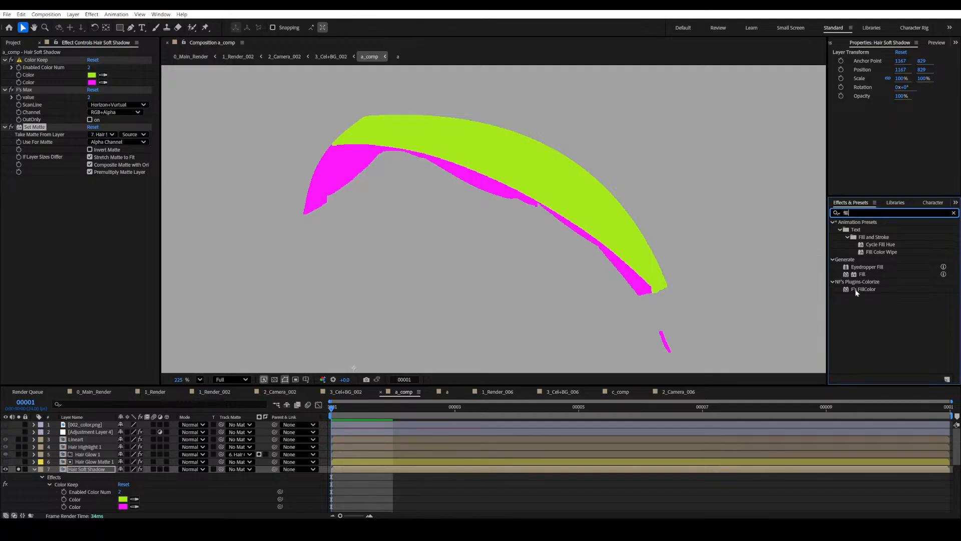
drag(856, 293, 50, 237)
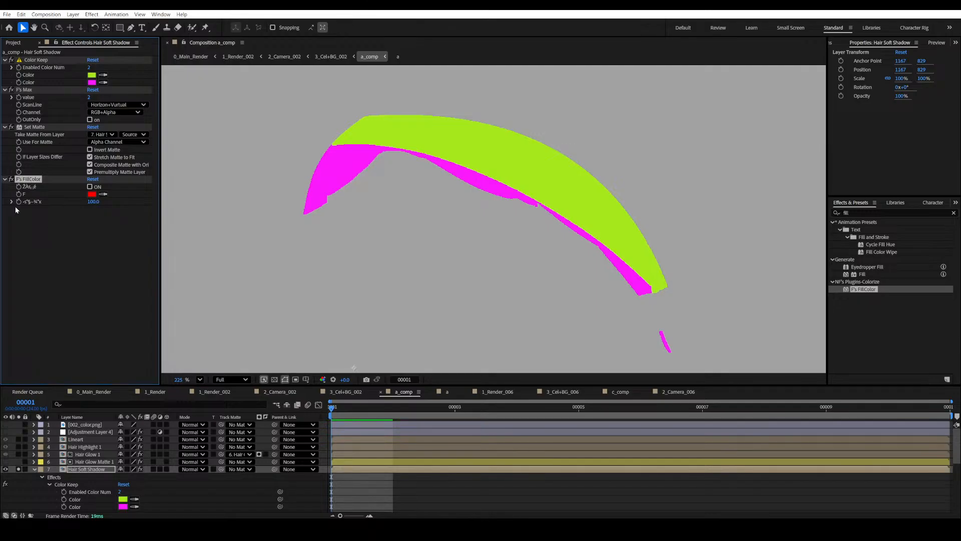
key(Delete)
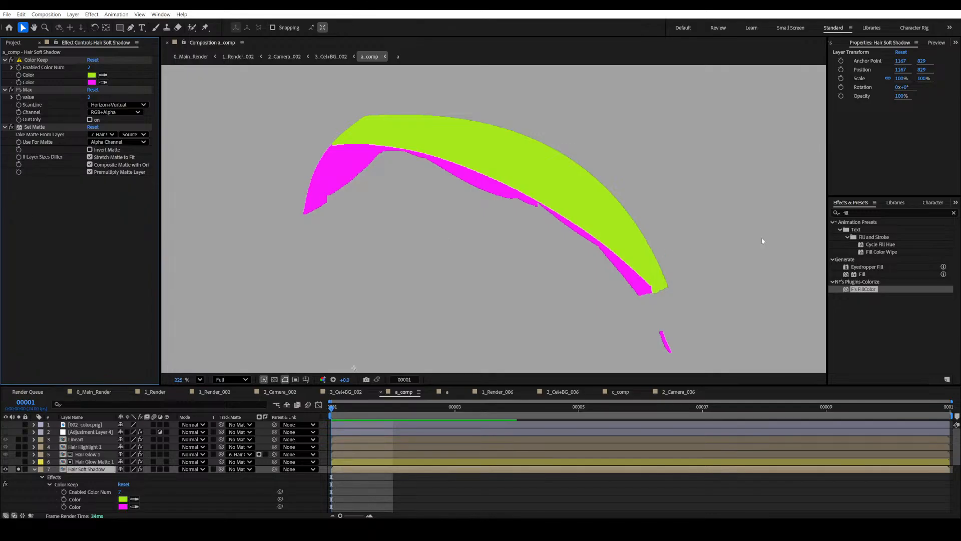
drag(875, 279, 73, 228)
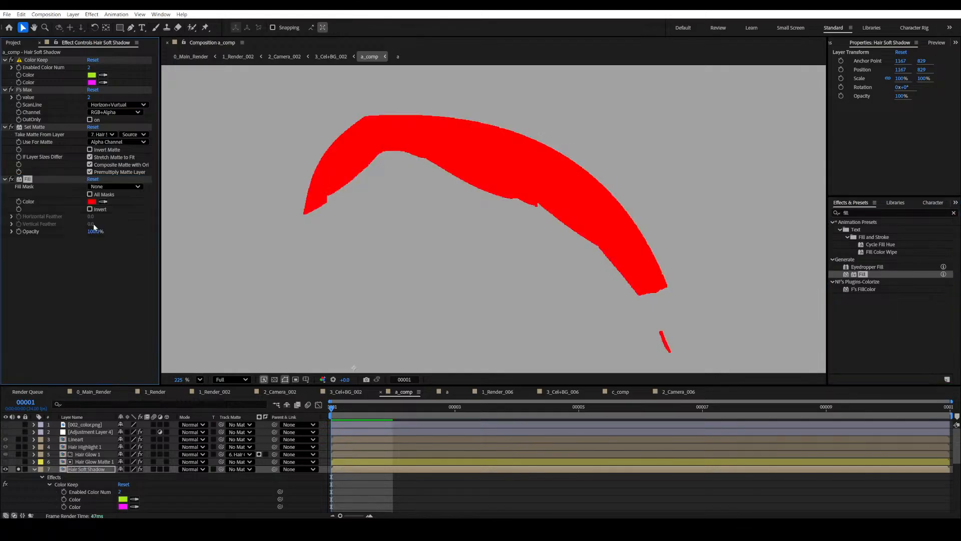
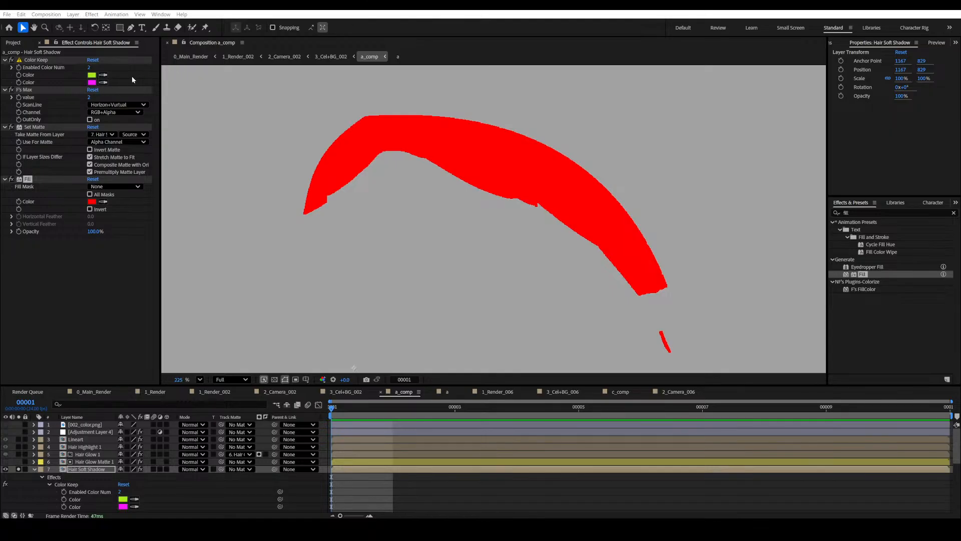
Set the Fill color of Hair Soft Shadow to the brown shadow tone sampled from the hair, switching Color Keep and Fill off only for sampling.
click(11, 60)
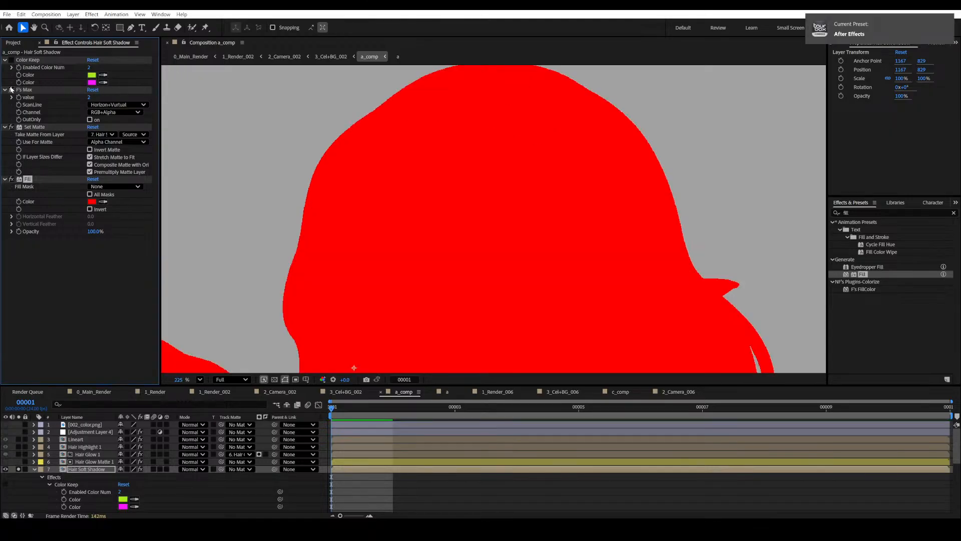
click(11, 90)
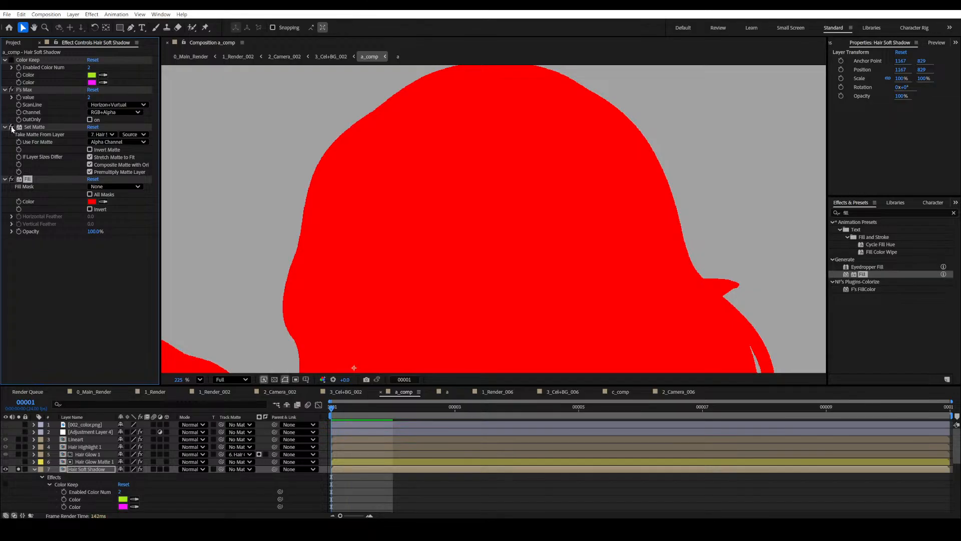
click(11, 179)
drag(370, 197, 395, 142)
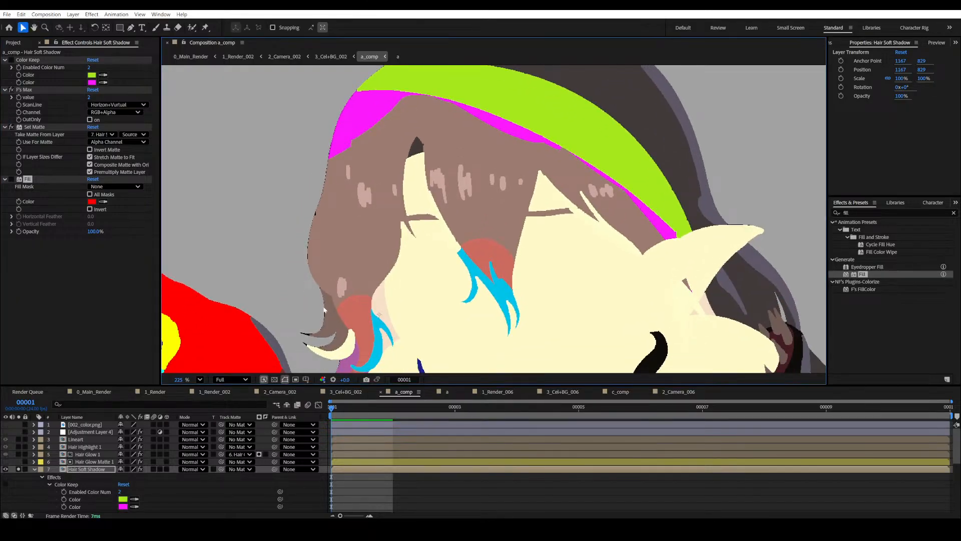
click(101, 202)
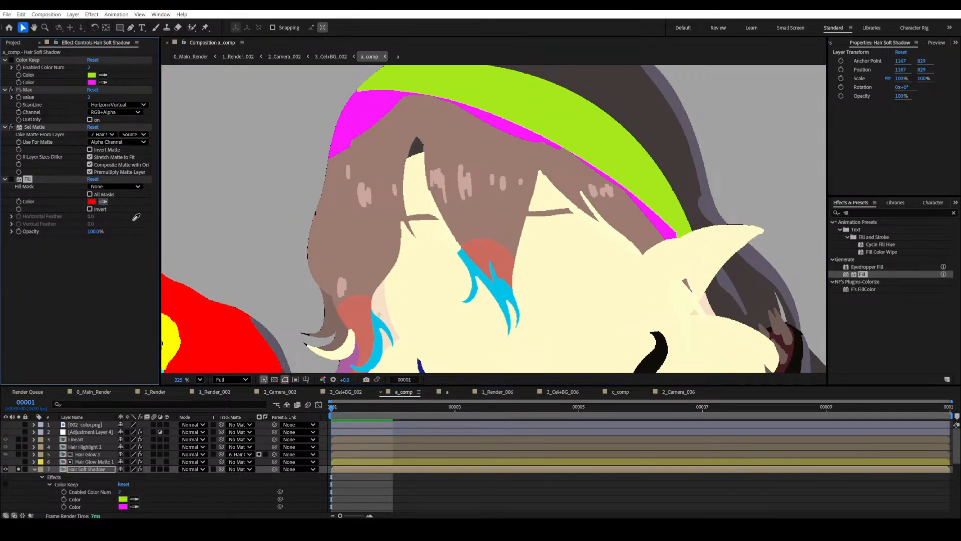
click(333, 316)
click(11, 179)
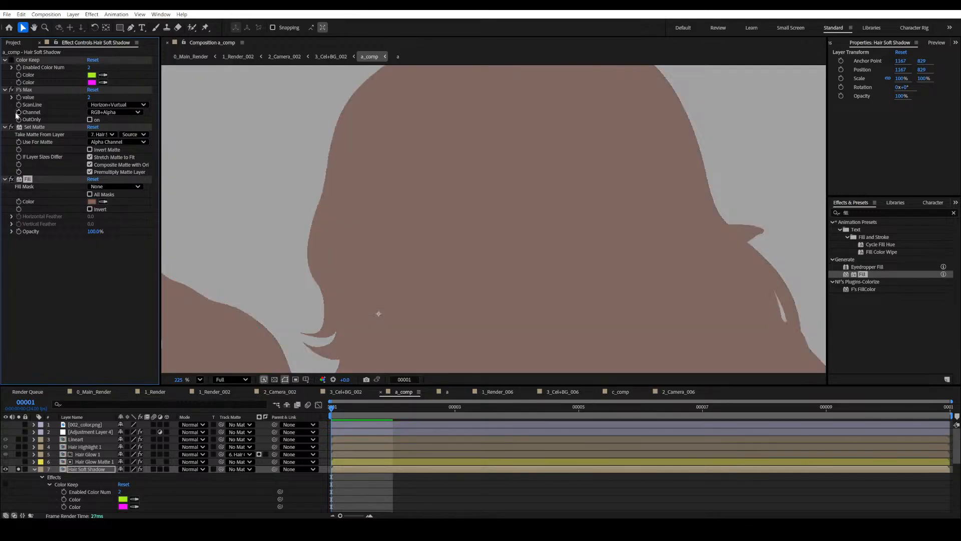
key(ctrl+s)
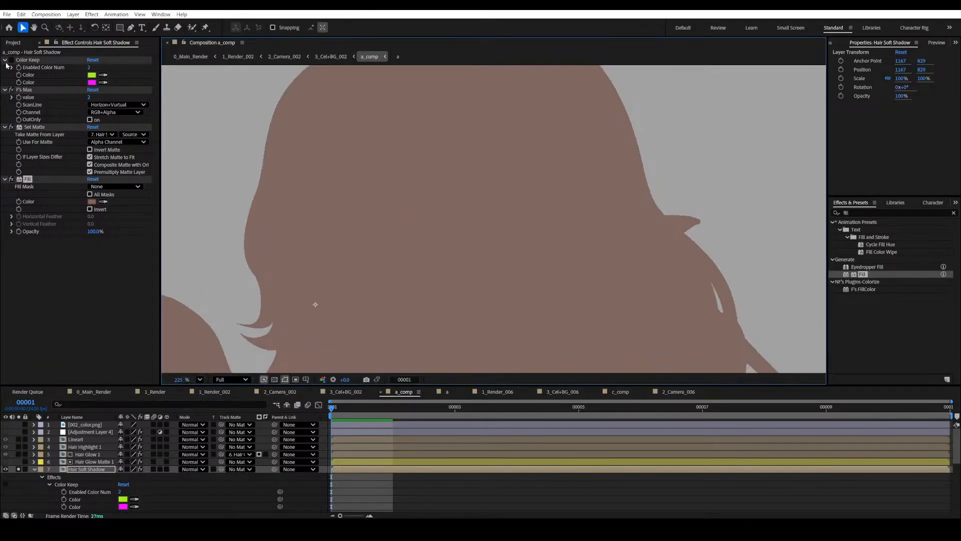
click(11, 60)
Examine the edges of the brown-filled shadow band up close.
drag(368, 164, 401, 232)
key(ctrl+s)
drag(544, 249, 513, 232)
key(ctrl+s)
drag(412, 221, 425, 225)
scroll(443, 172, up, 1)
drag(443, 172, 474, 174)
scroll(534, 218, up, 1)
drag(534, 217, 521, 242)
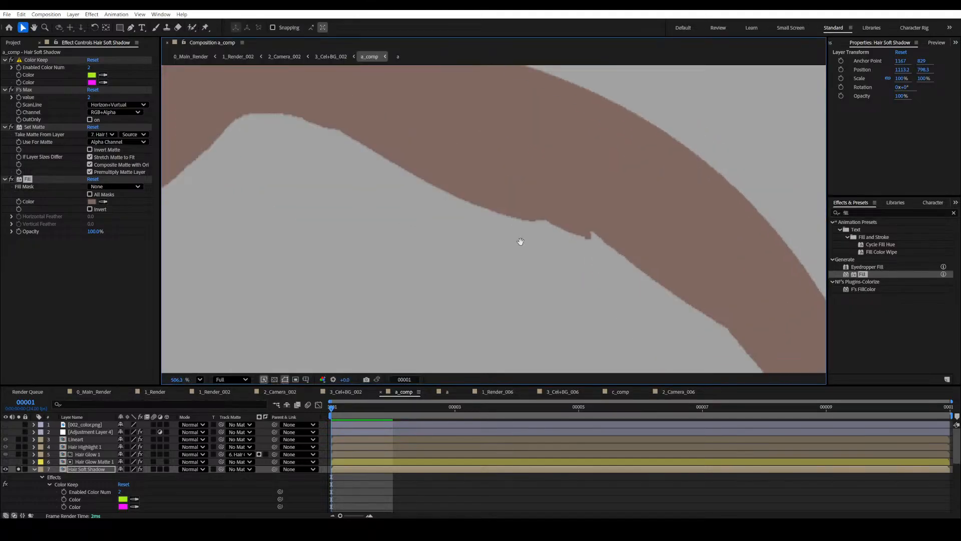
scroll(500, 233, up, 1)
scroll(500, 234, down, 1)
drag(333, 195, 368, 222)
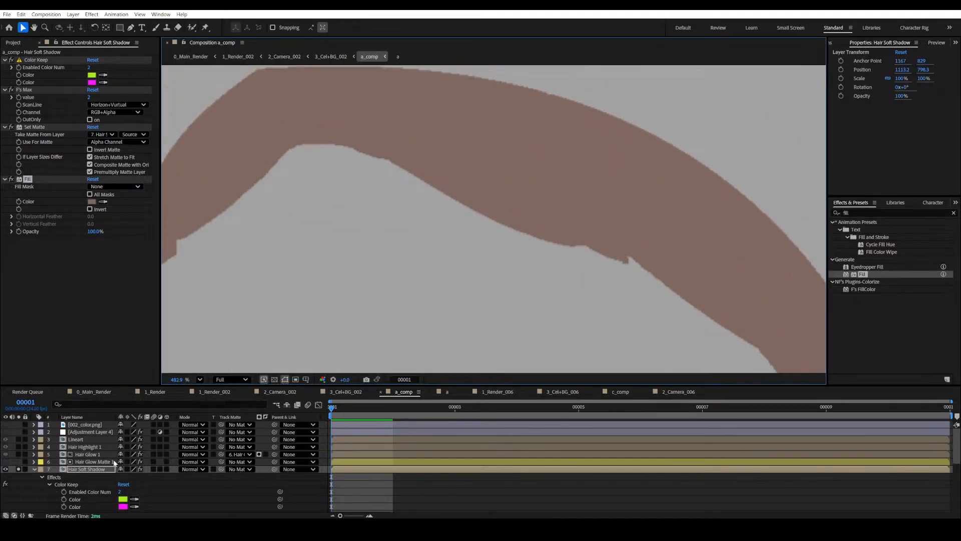
Reset the Position property of the Hair Soft Shadow layer.
click(100, 468)
drag(566, 308, 573, 316)
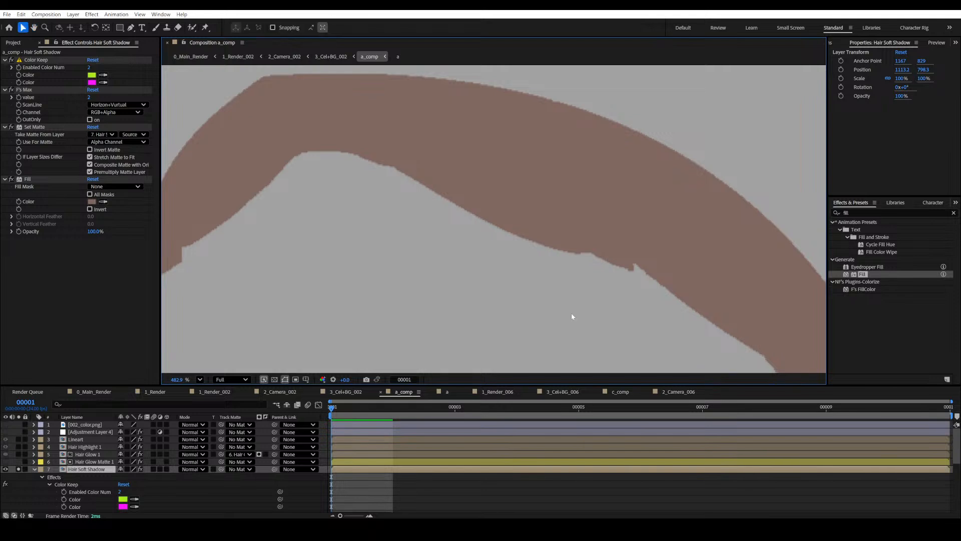
key(Return)
scroll(530, 264, up, 4)
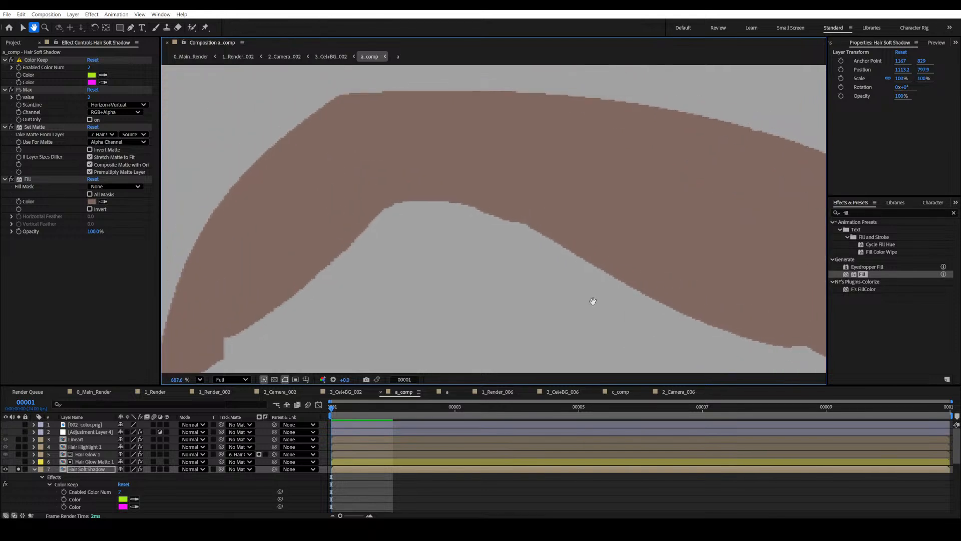
right_click(861, 71)
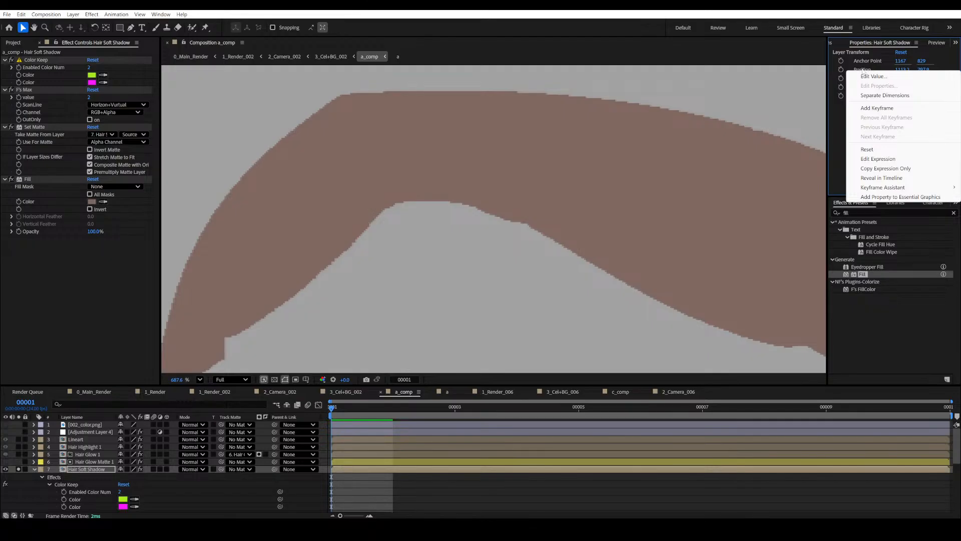
click(867, 149)
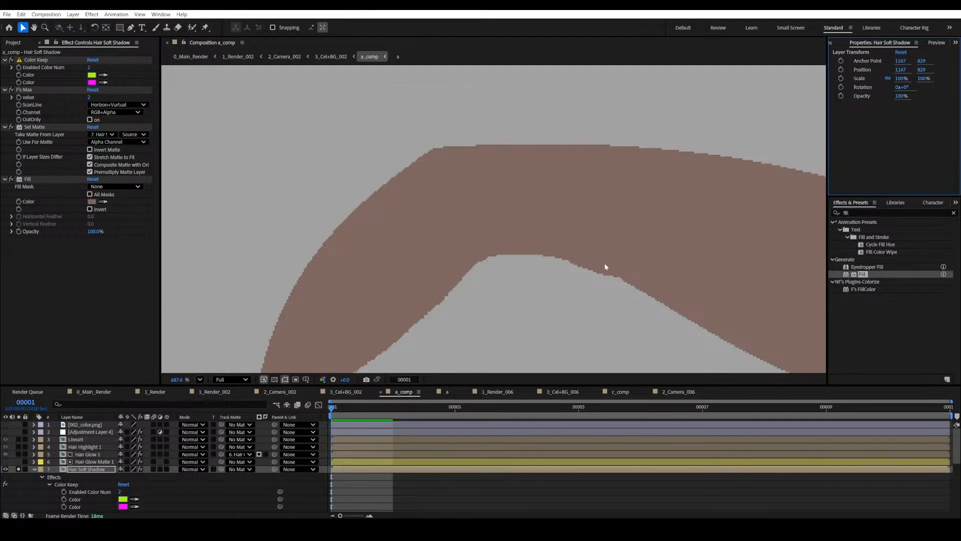
Unsolo Hair Soft Shadow to show the band together with the other layers and save the project.
scroll(606, 267, down, 8)
drag(660, 268, 560, 250)
scroll(556, 251, up, 2)
key(space)
drag(433, 284, 509, 253)
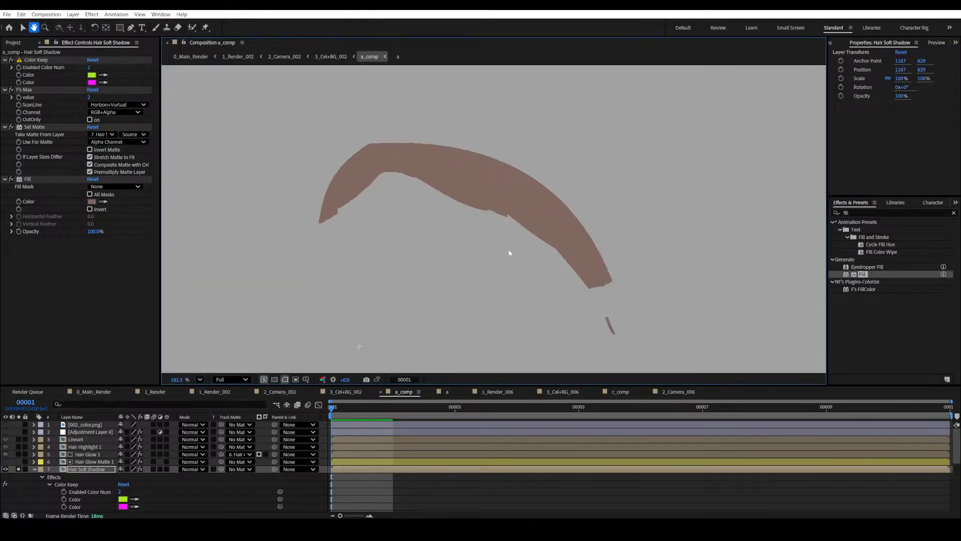
click(19, 469)
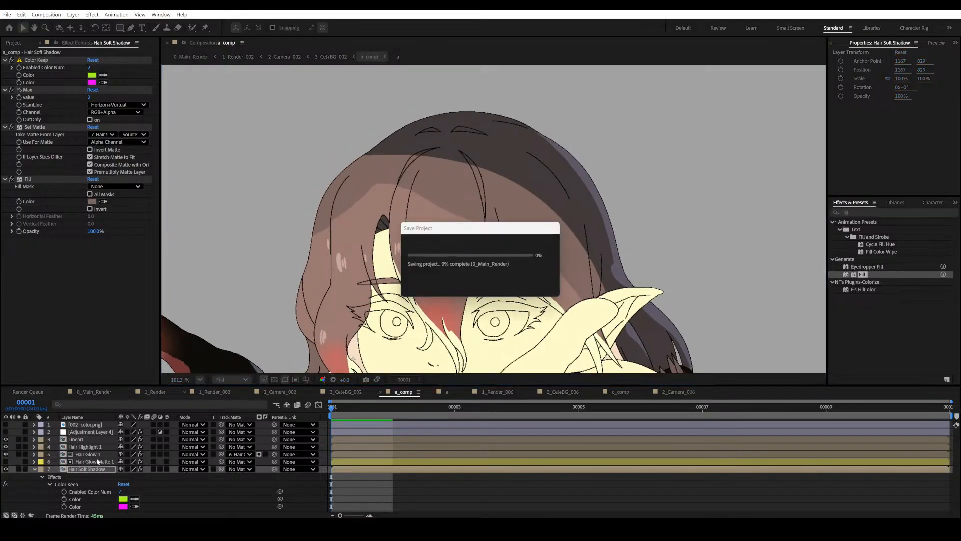
Examine how the filled shadow band blends with the surrounding hair, lineart and the area around the ear.
scroll(484, 145, up, 6)
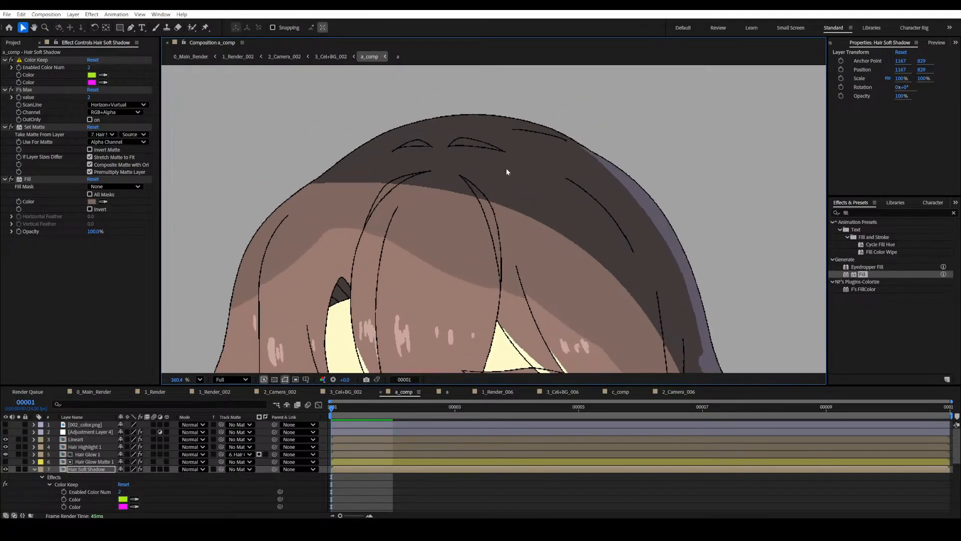
scroll(498, 207, down, 2)
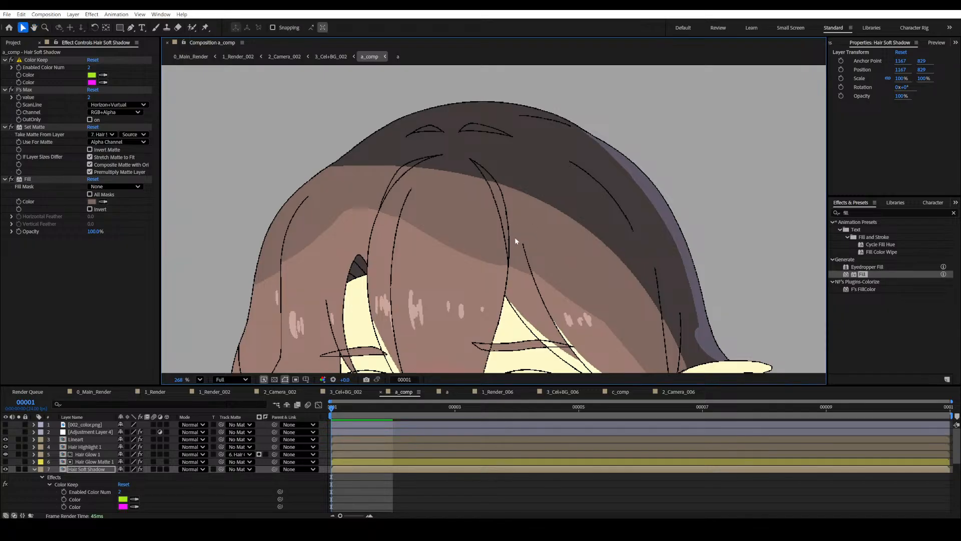
scroll(521, 214, down, 2)
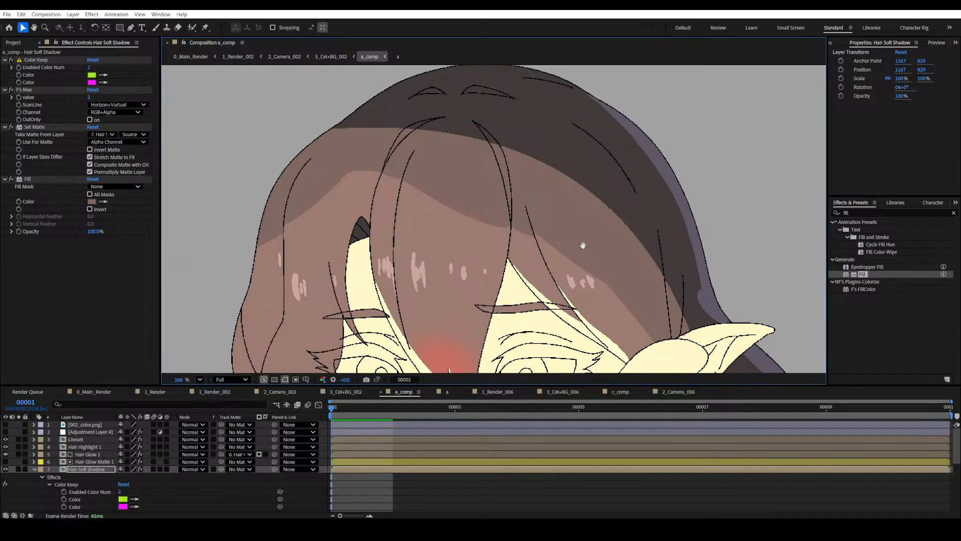
drag(583, 244, 580, 227)
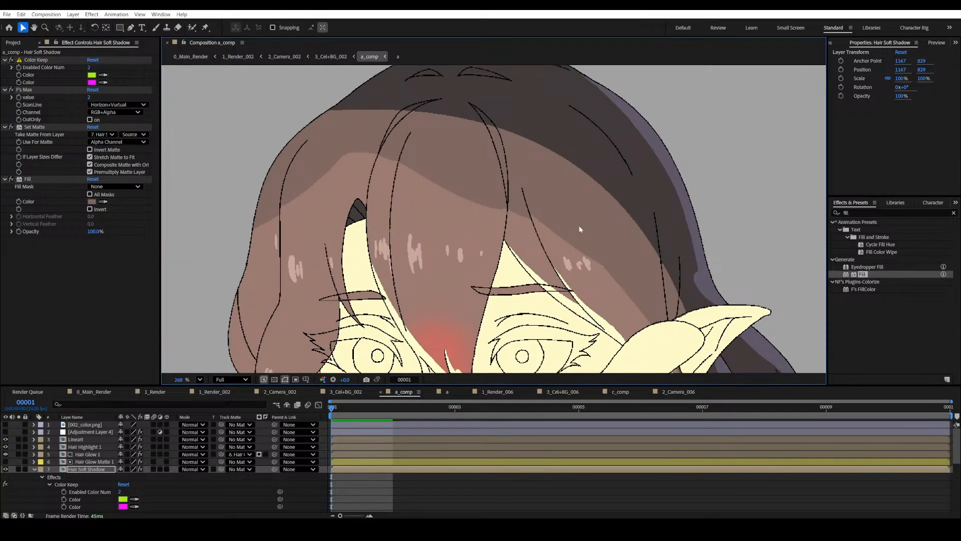
scroll(644, 289, up, 10)
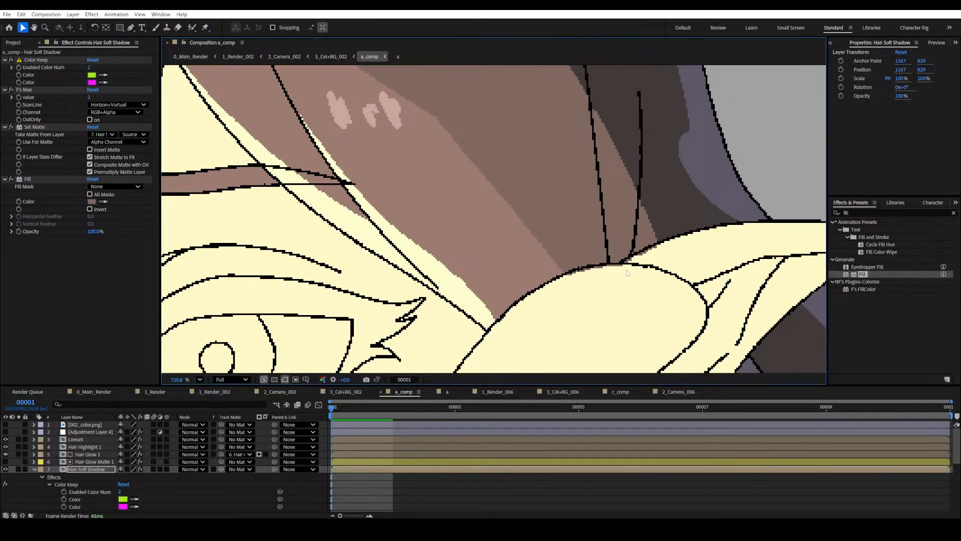
scroll(621, 271, down, 10)
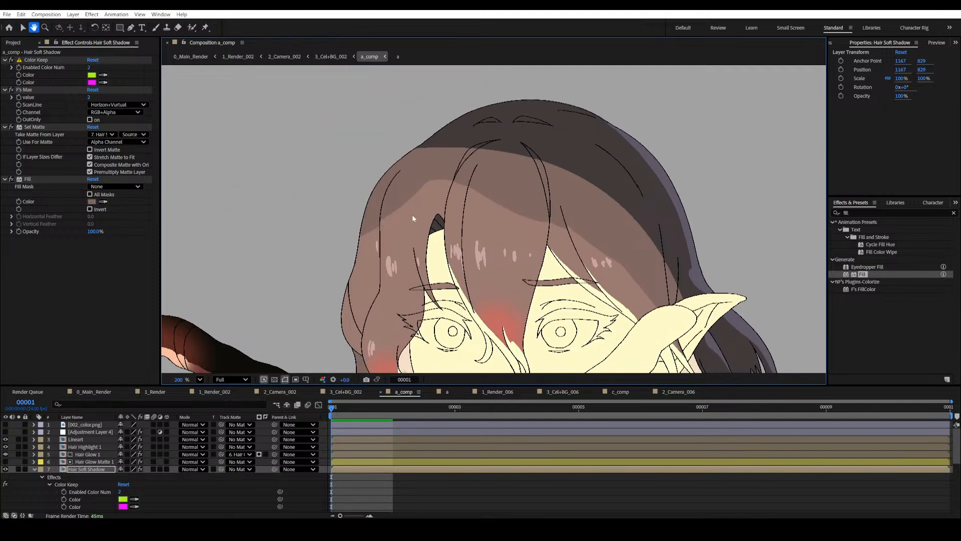
scroll(616, 290, up, 10)
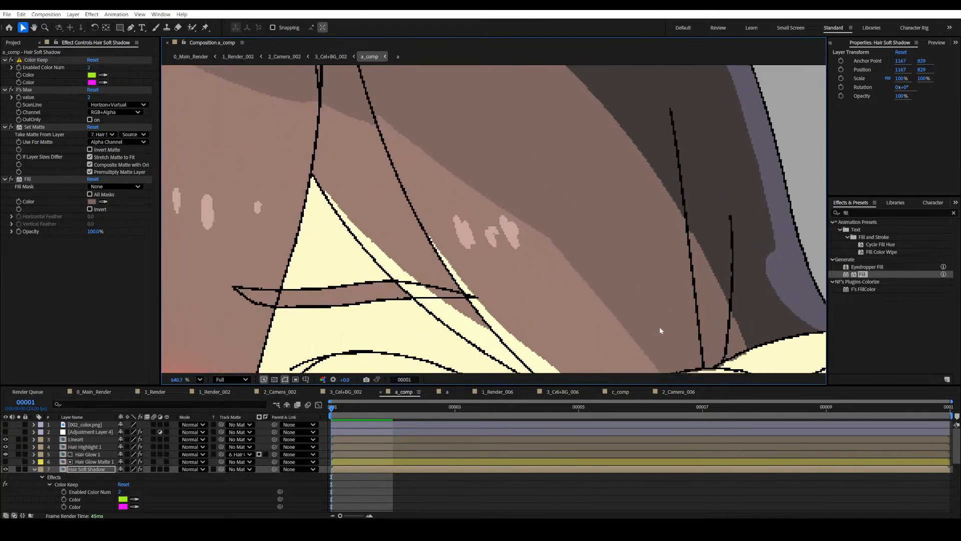
scroll(587, 214, up, 3)
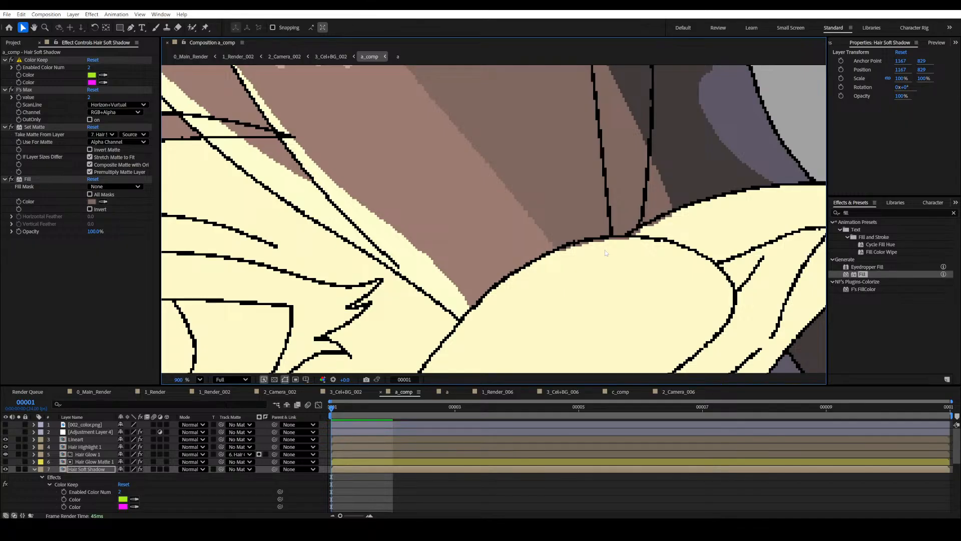
scroll(605, 253, down, 12)
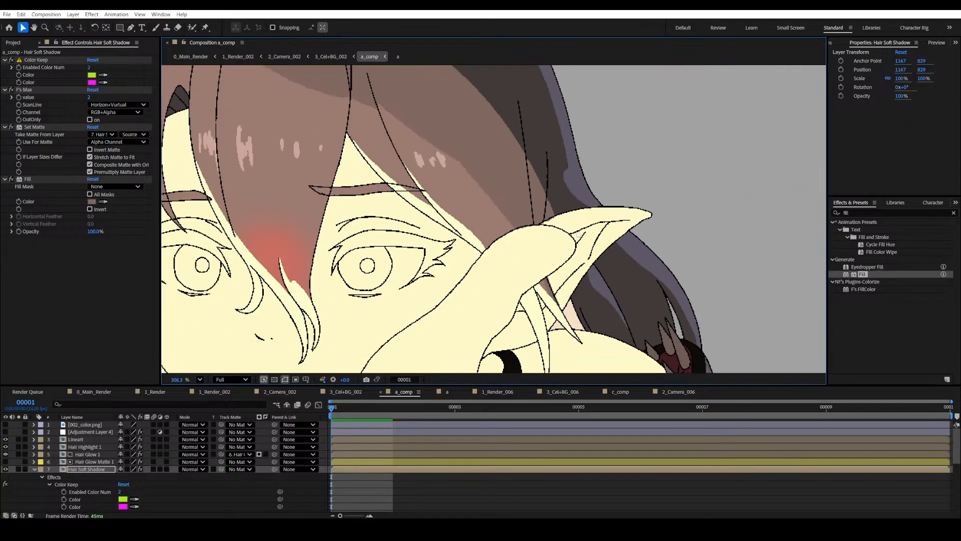
drag(521, 222, 479, 202)
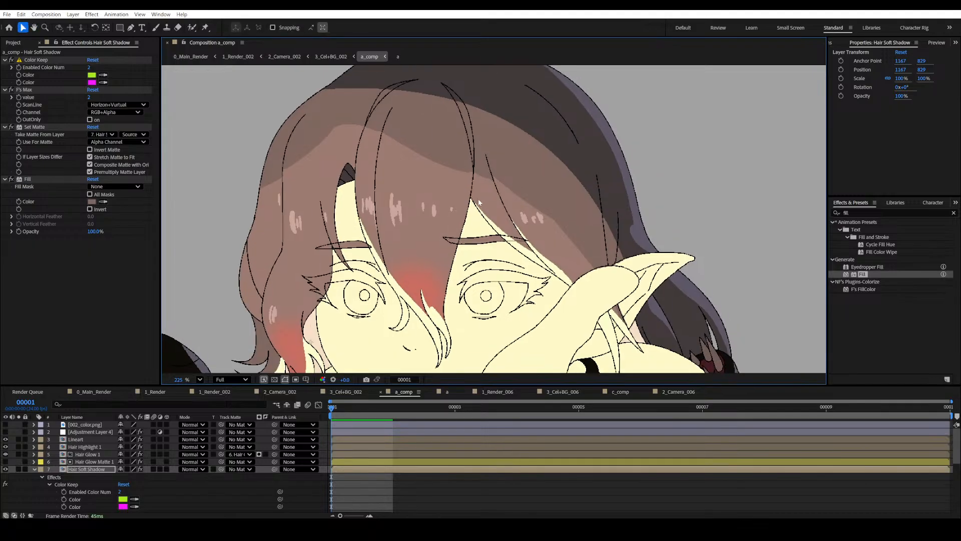
drag(436, 234, 443, 229)
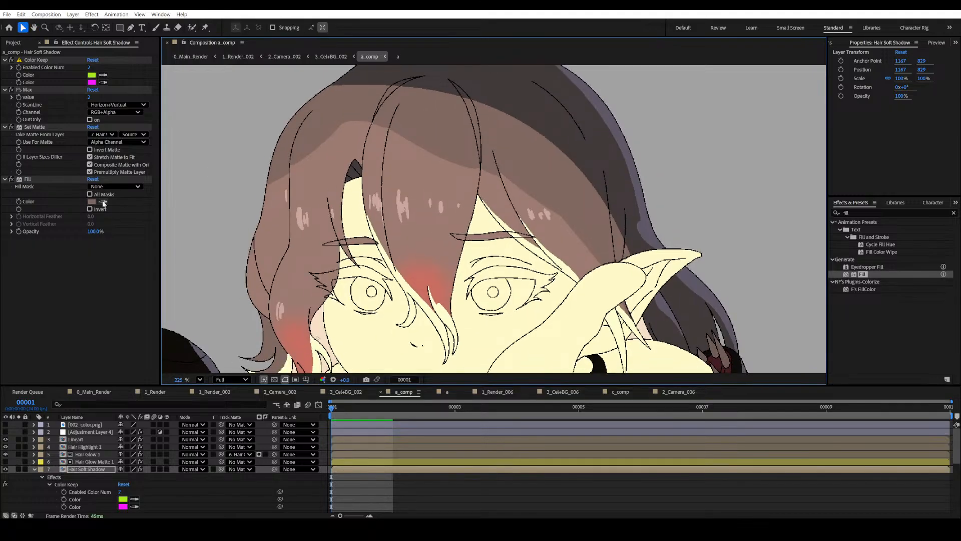
Find the Gaussian Blur effect and apply it to Hair Soft Shadow beneath Fill, with a blurriness of 25.0.
drag(347, 227, 349, 235)
drag(861, 213, 804, 218)
text(gause)
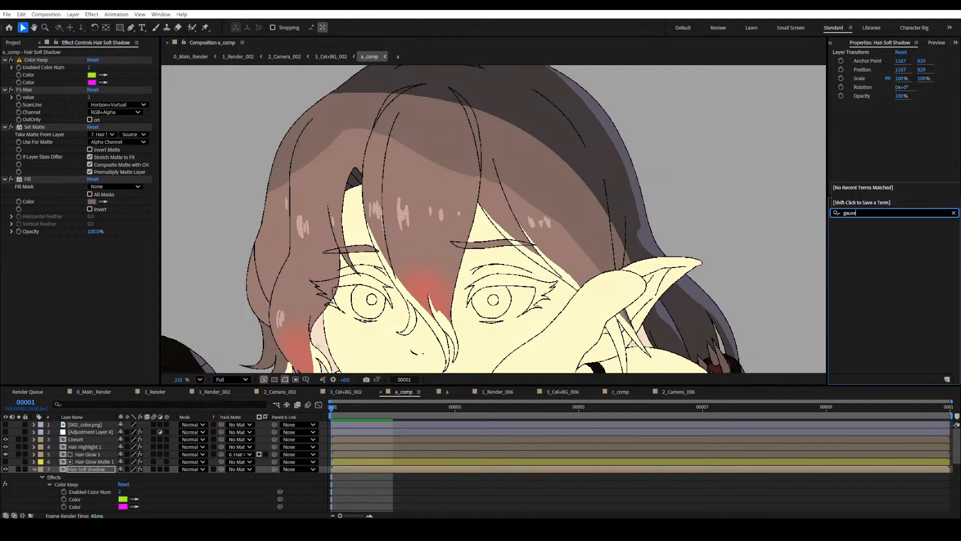
key(BackSpace)
drag(881, 233, 69, 268)
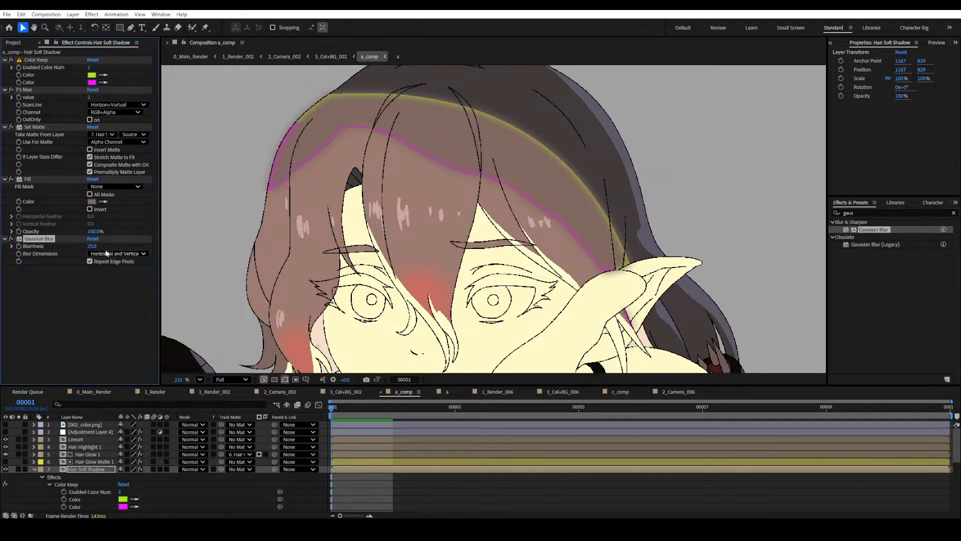
drag(376, 170, 424, 195)
key(v)
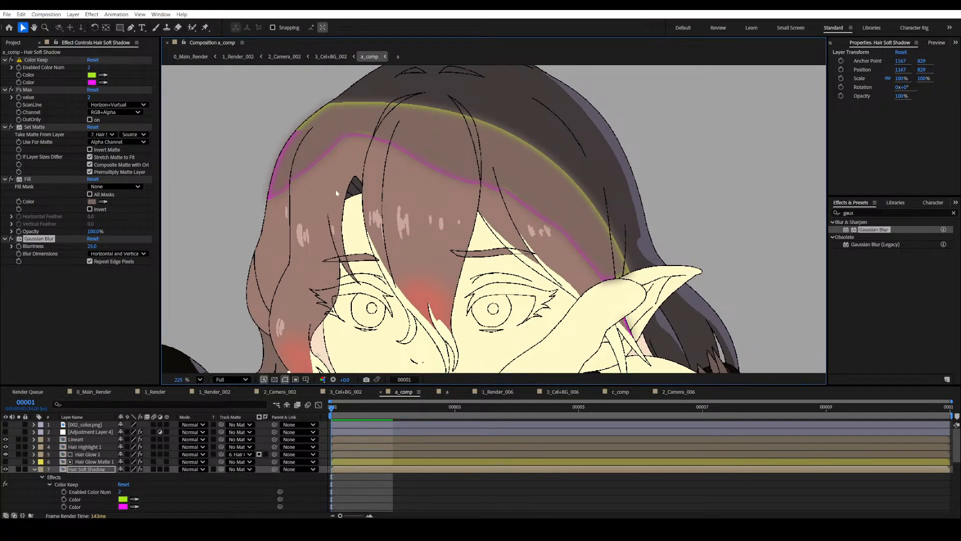
Increase the Gaussian Blur's blurriness on Hair Soft Shadow to 32.6.
drag(334, 174, 333, 180)
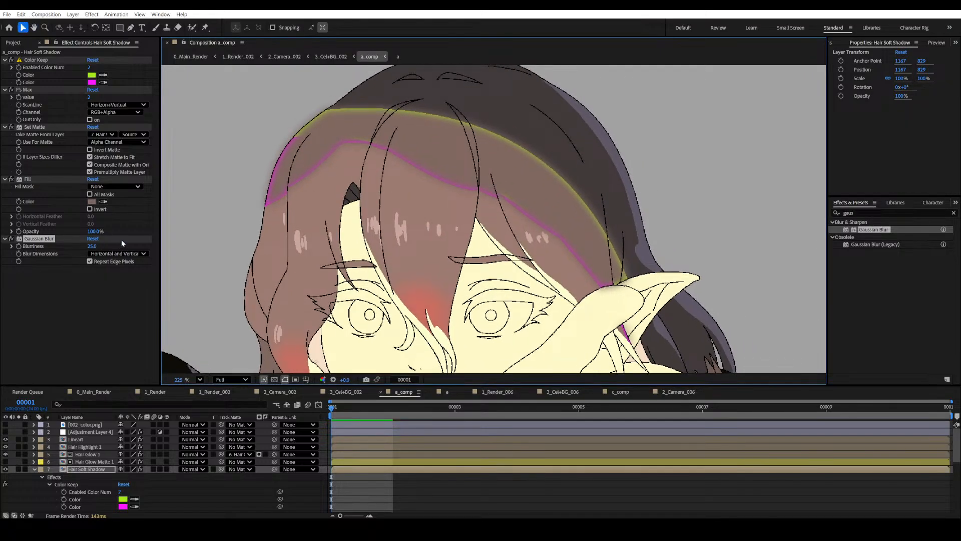
scroll(269, 242, up, 2)
scroll(269, 242, up, 3)
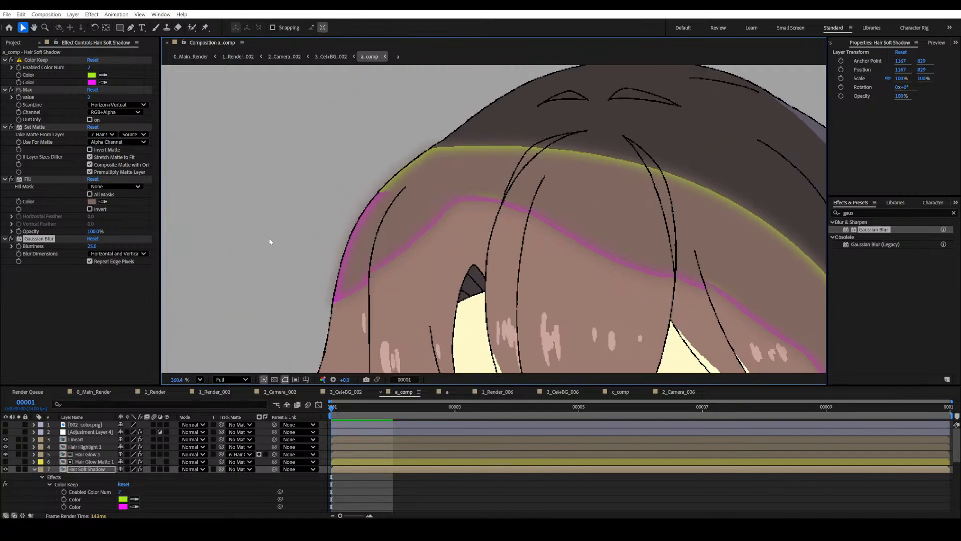
drag(92, 245, 126, 245)
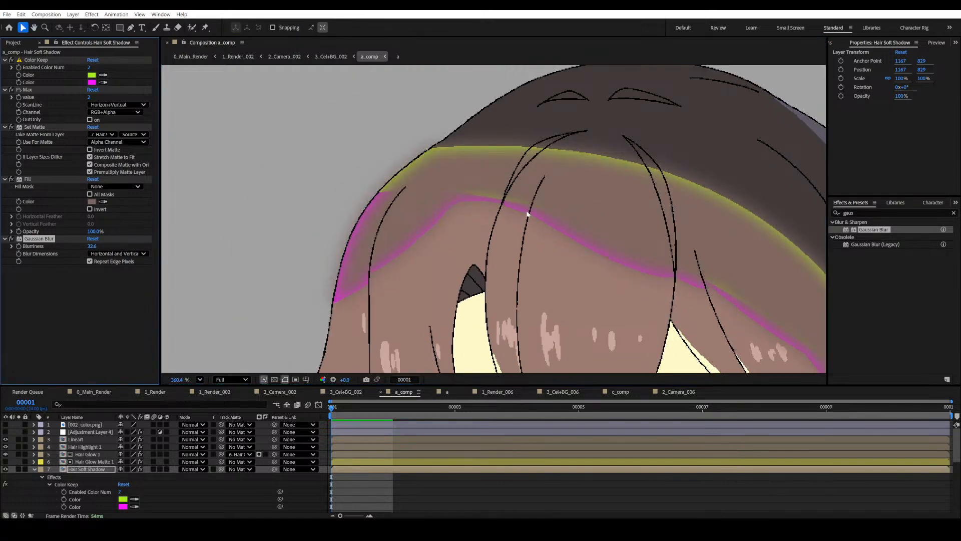
Examine the edges of the blurred shadow band up close, along the hair outline and the inner band boundaries.
scroll(527, 214, up, 4)
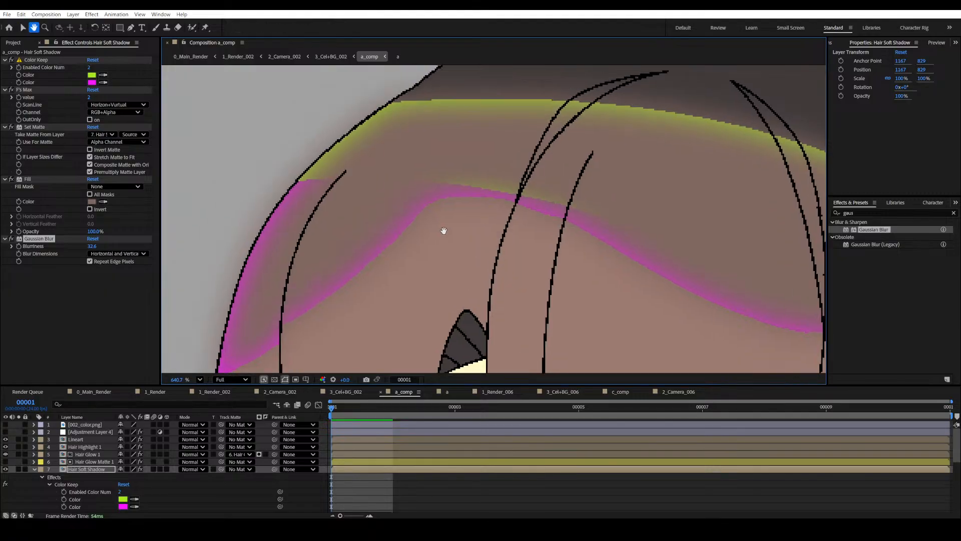
drag(443, 231, 457, 236)
drag(338, 203, 340, 210)
drag(294, 248, 408, 185)
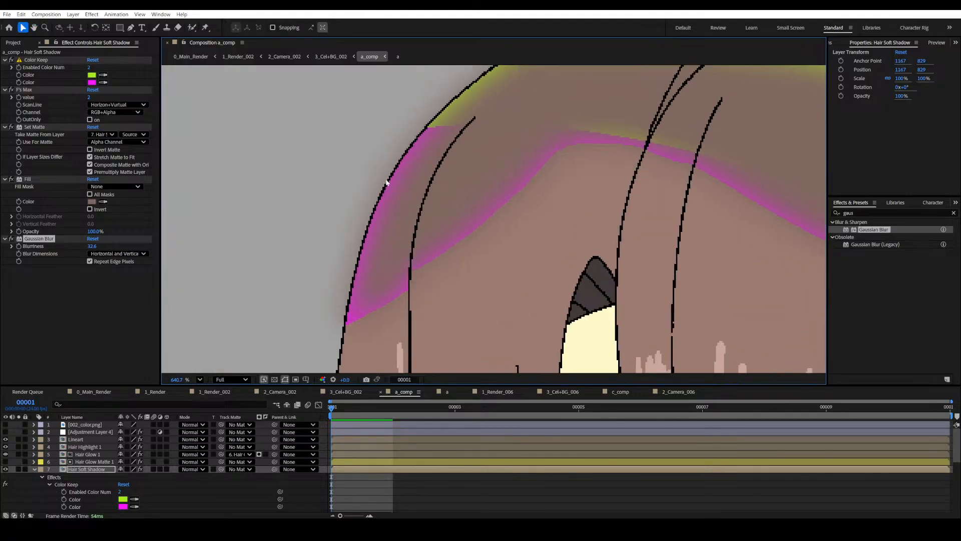
drag(525, 172, 269, 139)
scroll(250, 195, down, 1)
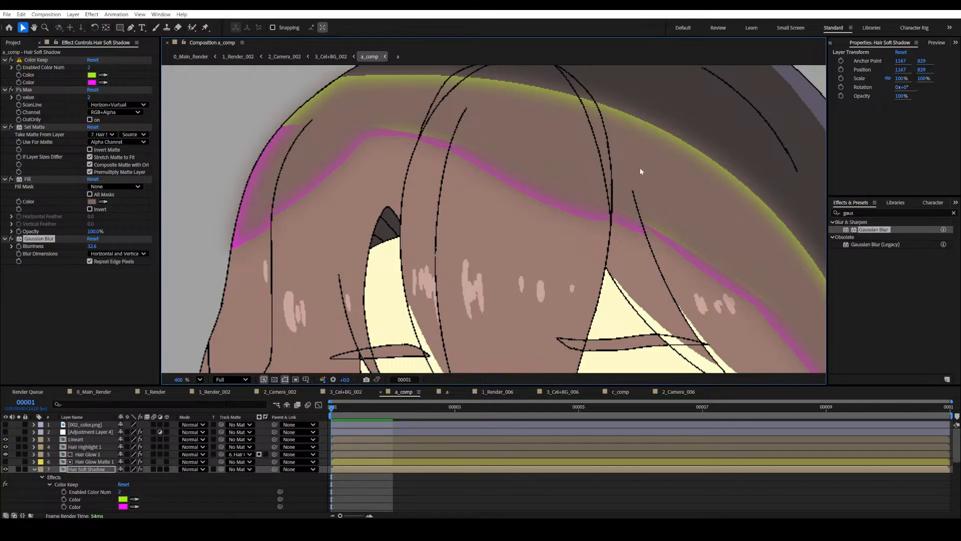
drag(638, 210, 572, 196)
drag(445, 244, 468, 245)
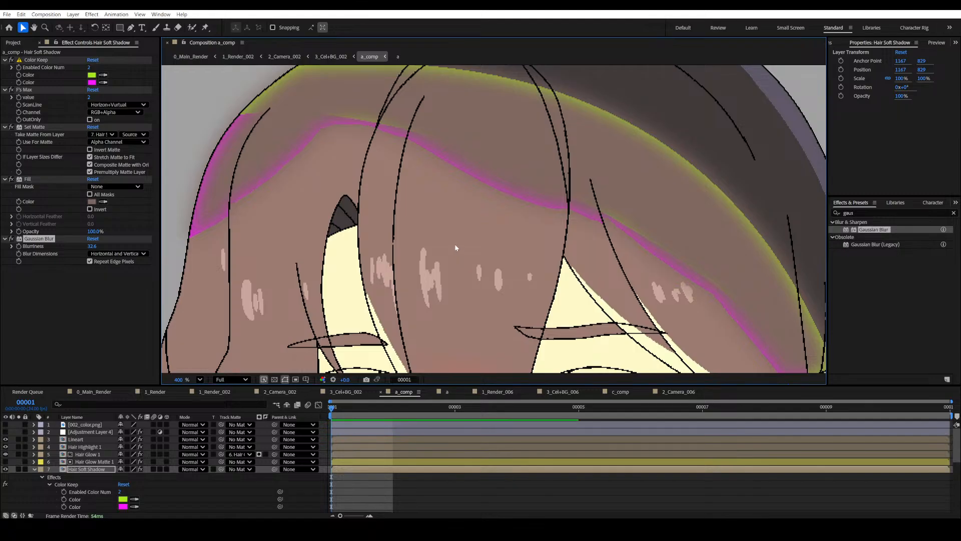
scroll(456, 247, down, 3)
drag(382, 224, 455, 249)
scroll(468, 233, up, 6)
drag(340, 243, 495, 265)
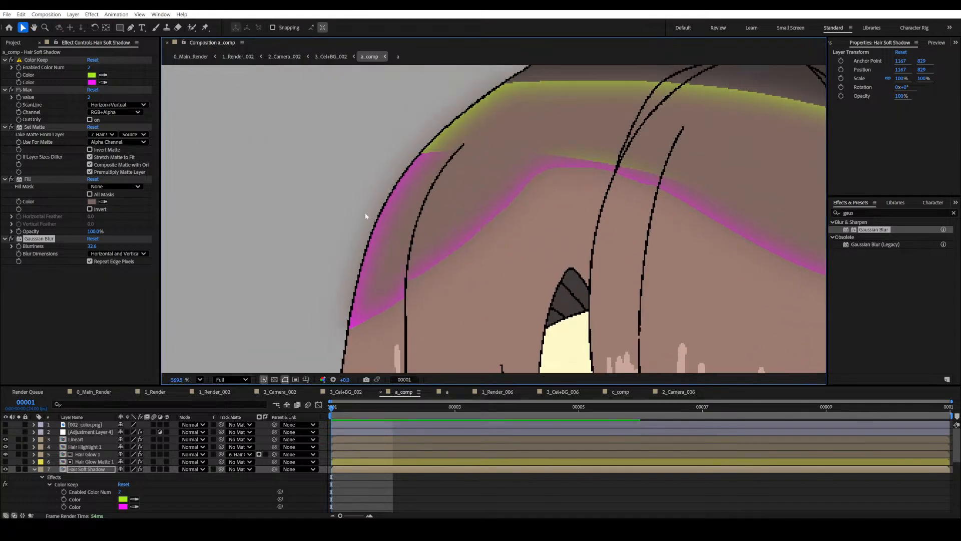
scroll(490, 223, down, 3)
drag(583, 279, 390, 217)
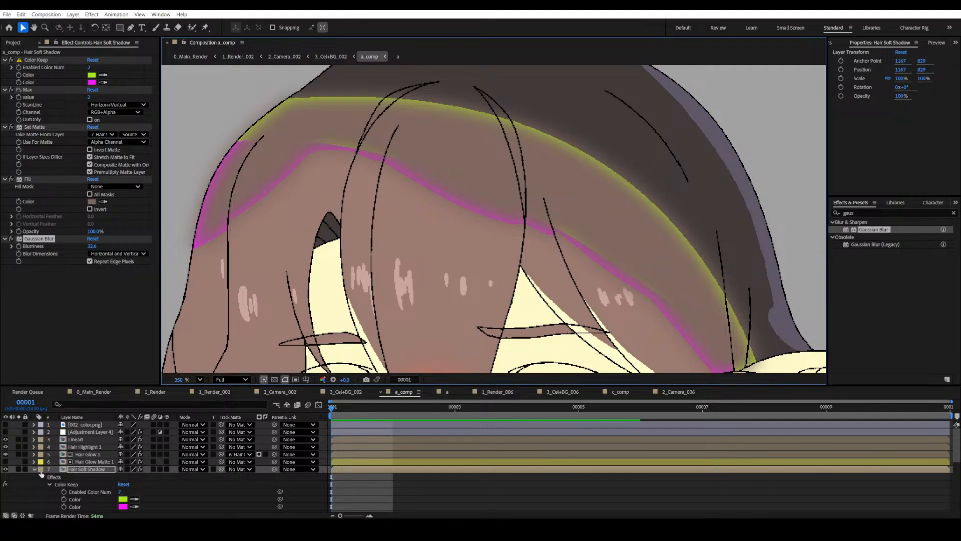
Hide the Hair Soft Shadow layer and save the project.
click(5, 469)
drag(347, 263, 387, 253)
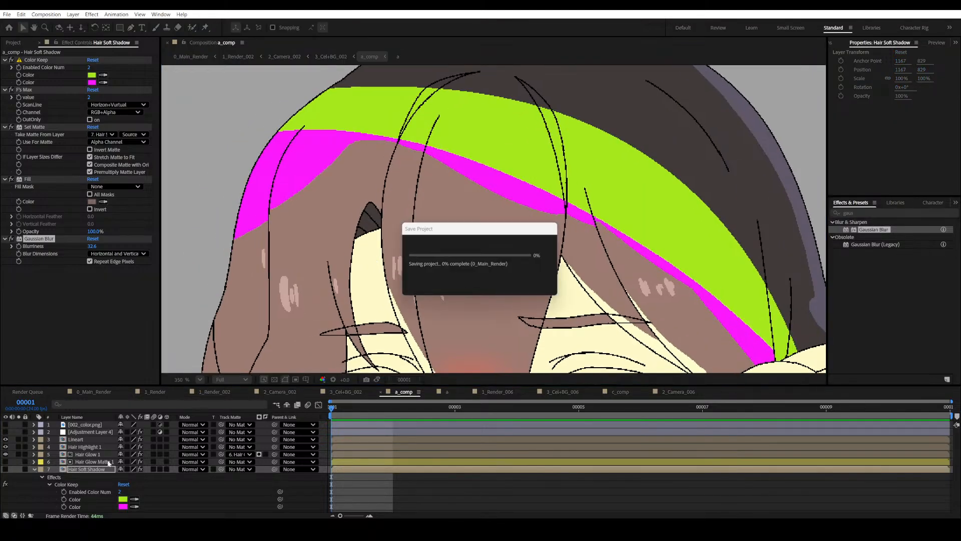
Isolate layer 18, the base [a] layer carrying F's PixelReplace, by soloing it.
scroll(100, 484, down, 5)
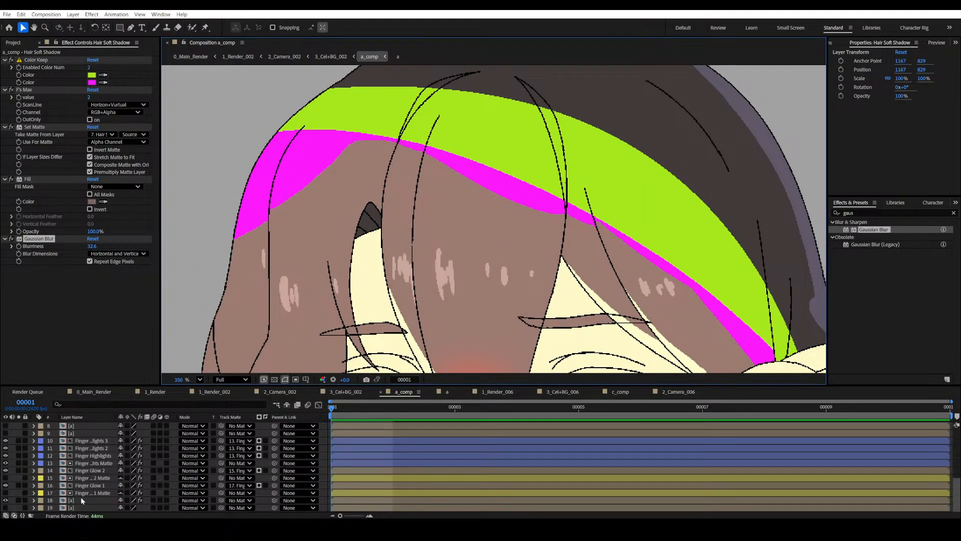
click(75, 500)
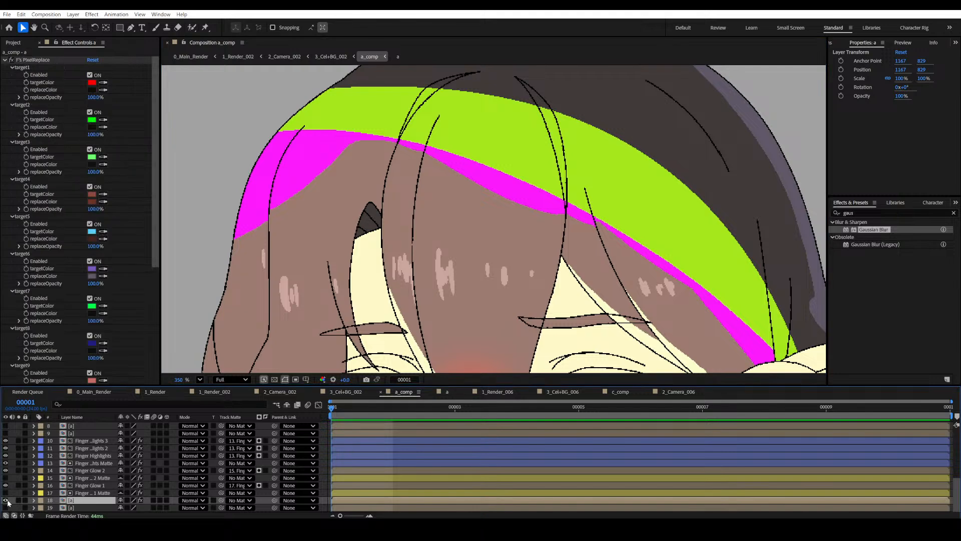
click(6, 500)
click(5, 500)
key(ctrl+s)
Set PixelReplace target11 to replace the magenta hair band with the adjacent light brown hair color, and enable it.
scroll(34, 293, down, 5)
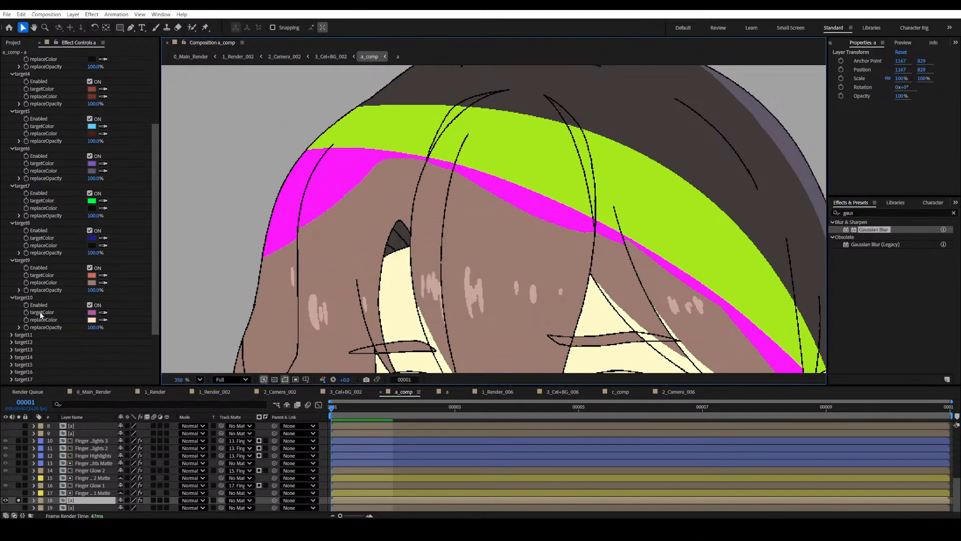
click(12, 270)
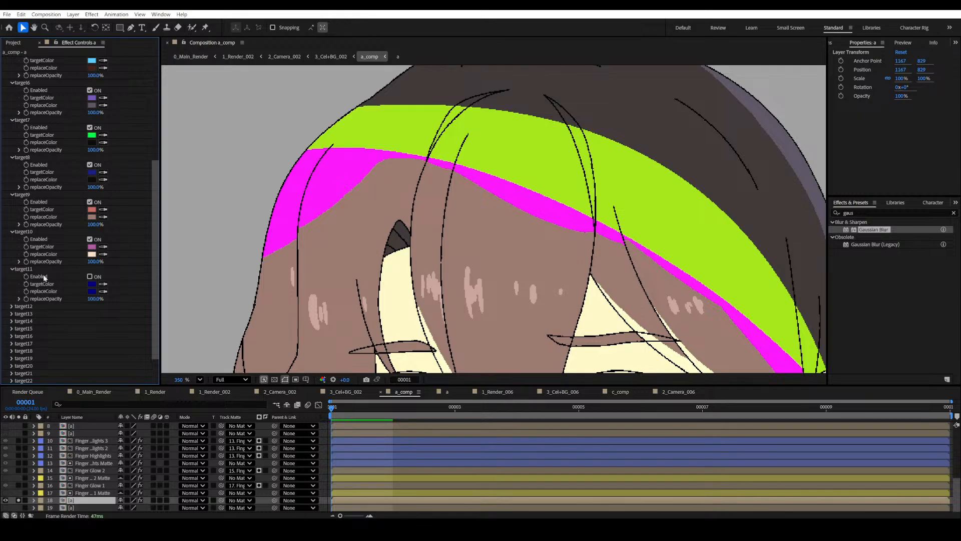
click(103, 284)
click(343, 163)
click(103, 290)
click(332, 240)
click(90, 277)
Set PixelReplace target12 to replace the green hair band with the dark brown hair color, and enable it.
click(12, 306)
click(106, 309)
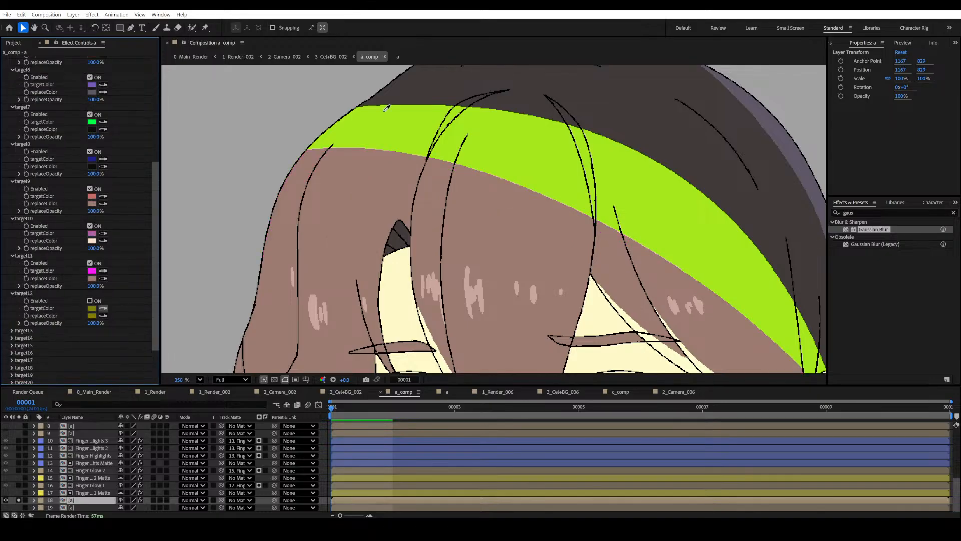
click(400, 115)
click(103, 315)
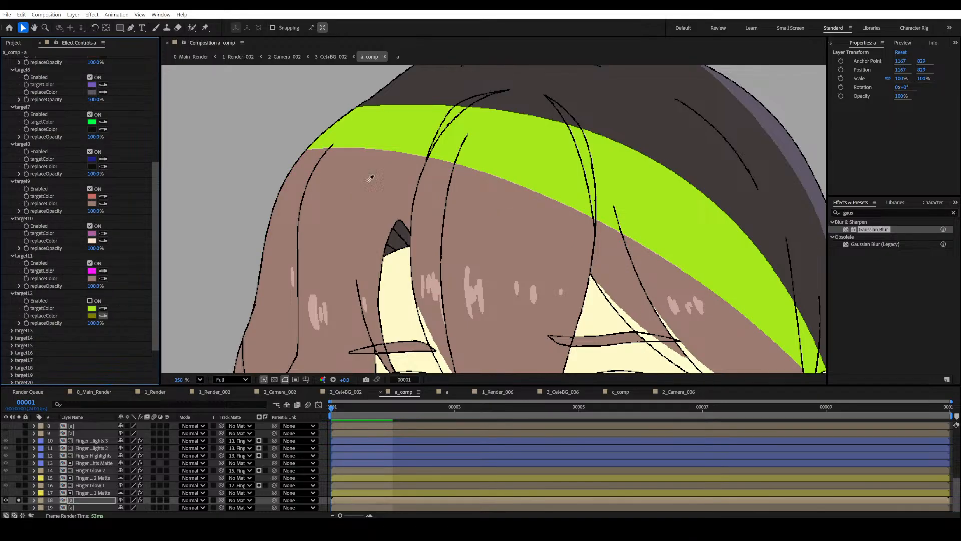
click(515, 79)
click(90, 300)
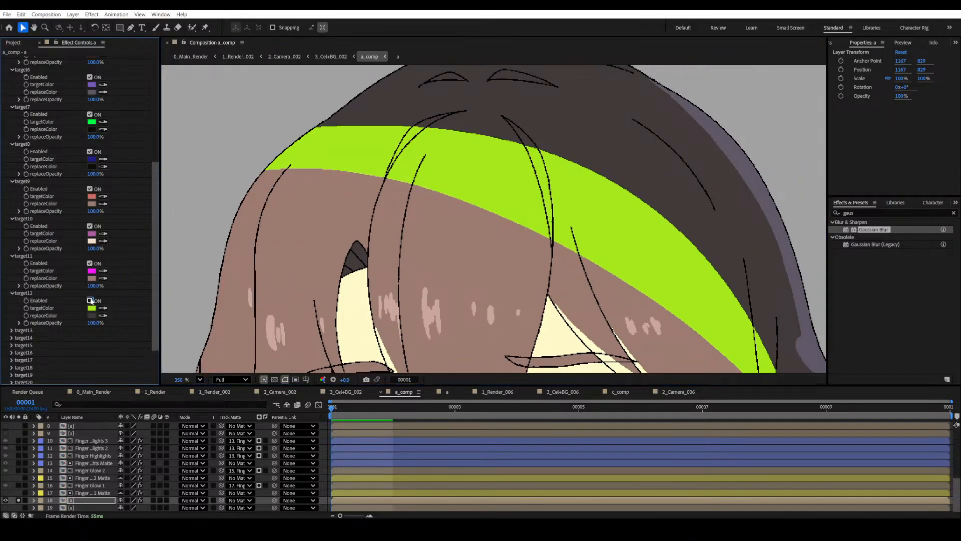
Examine the recolored base layer across the whole figure and around the blue hair tips on the face.
scroll(521, 205, down, 6)
scroll(519, 208, up, 5)
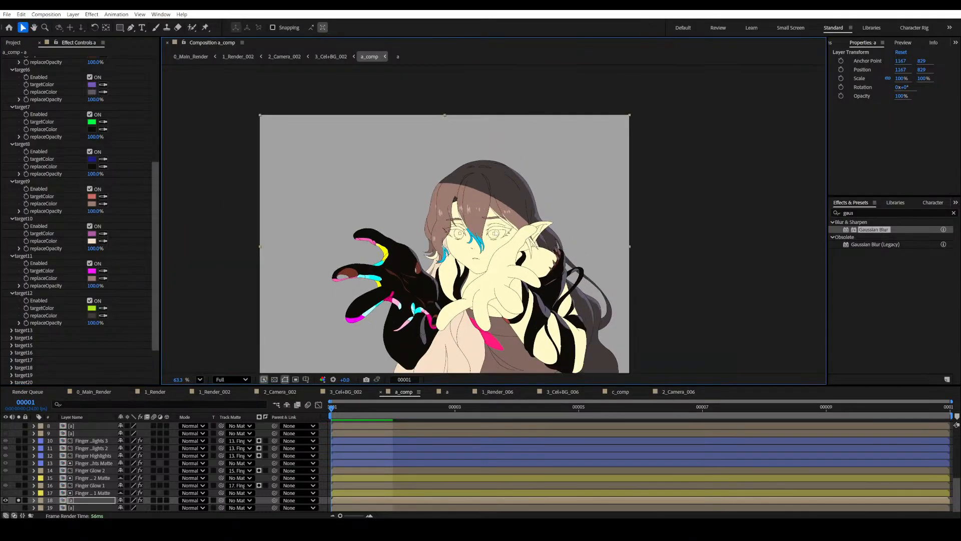
mouse_move(433, 208)
mouse_down()
mouse_move(442, 226)
mouse_move(433, 222)
mouse_up()
scroll(431, 222, up, 5)
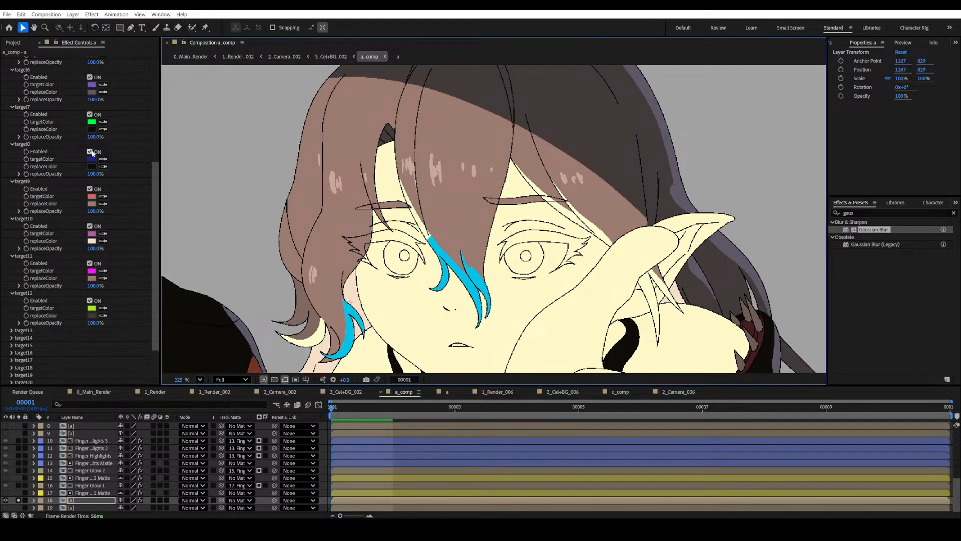
scroll(80, 263, up, 1)
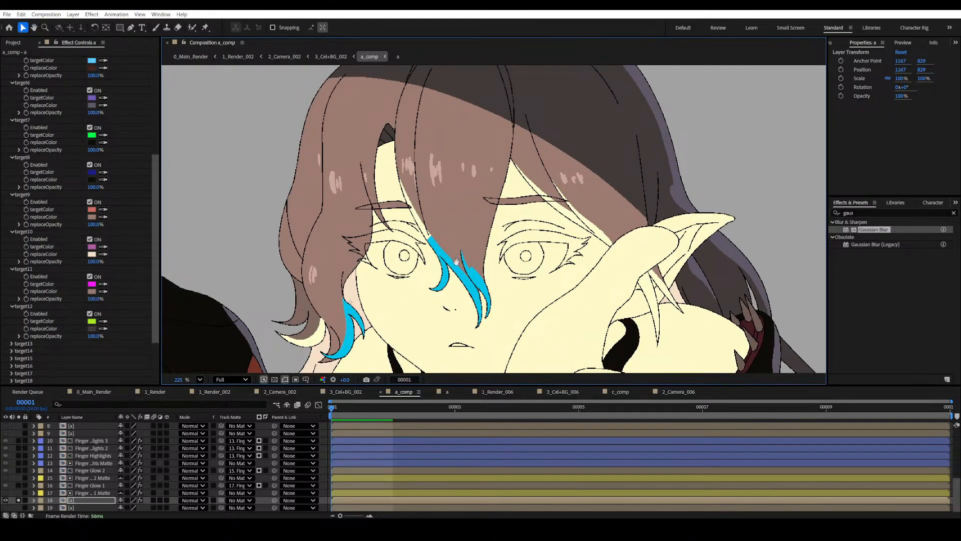
drag(456, 261, 476, 255)
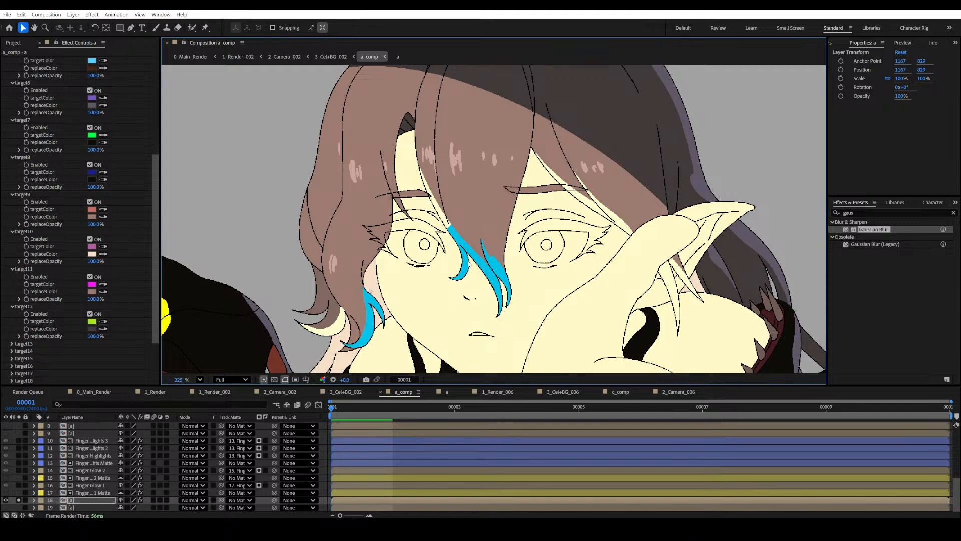
scroll(462, 290, up, 2)
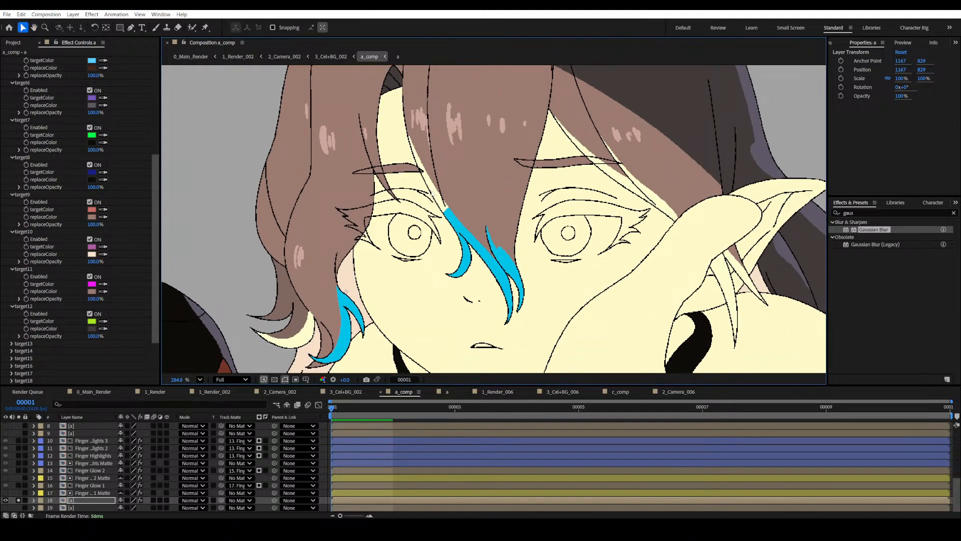
drag(501, 245, 497, 250)
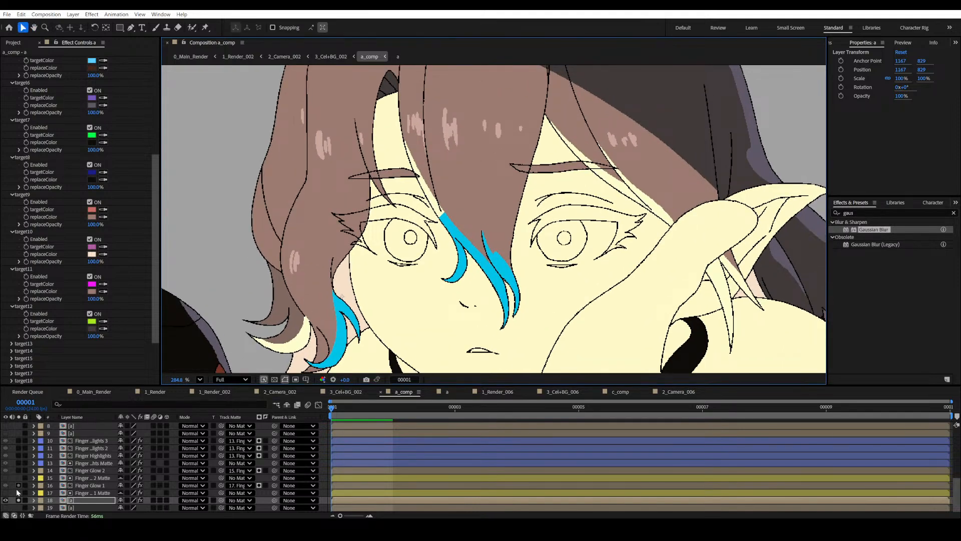
Unsolo base layer 18 and check the hair tips between the eyes together with the glow layers.
drag(17, 490, 19, 500)
drag(516, 250, 505, 147)
scroll(470, 314, up, 4)
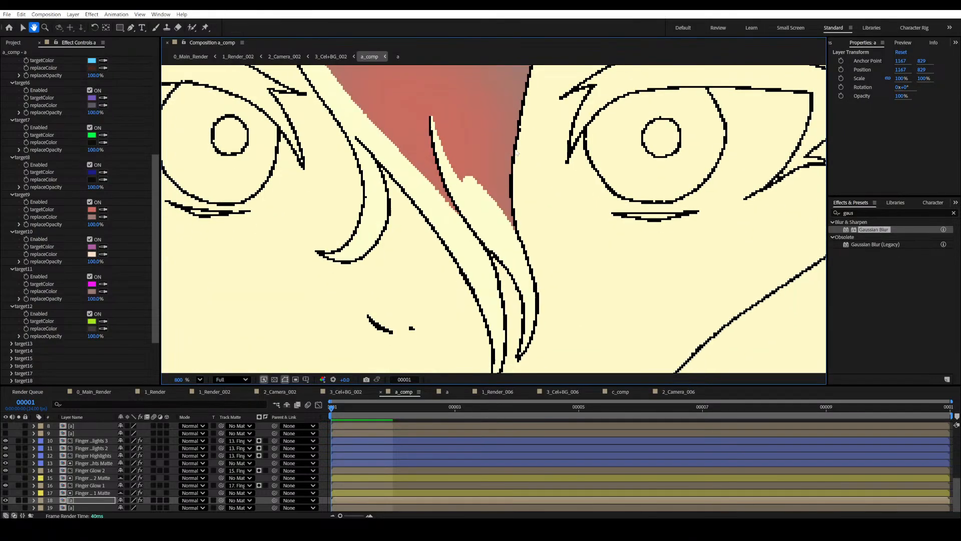
drag(510, 71, 506, 176)
scroll(493, 278, down, 1)
scroll(493, 278, down, 3)
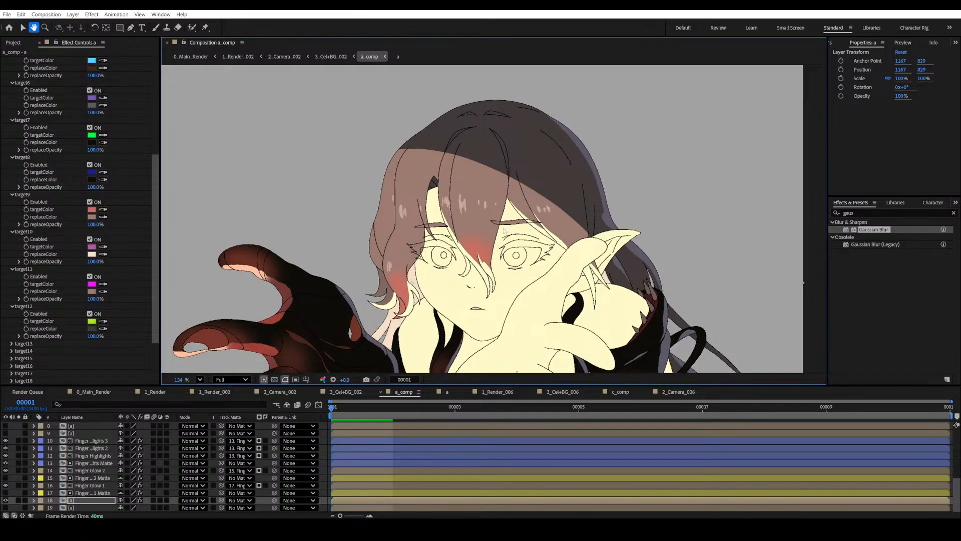
Examine the hard boundary between the light and dark brown hair across the top of the head.
scroll(479, 243, up, 2)
drag(444, 200, 442, 257)
scroll(332, 156, up, 3)
drag(332, 153, 528, 214)
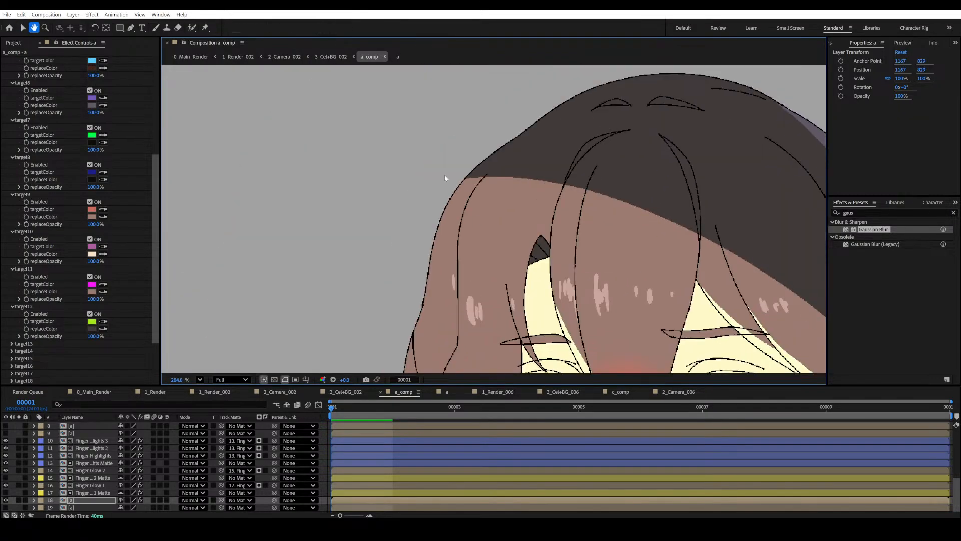
mouse_move(432, 184)
mouse_down()
mouse_move(427, 225)
mouse_move(440, 225)
mouse_move(429, 190)
mouse_up()
key(ctrl+z)
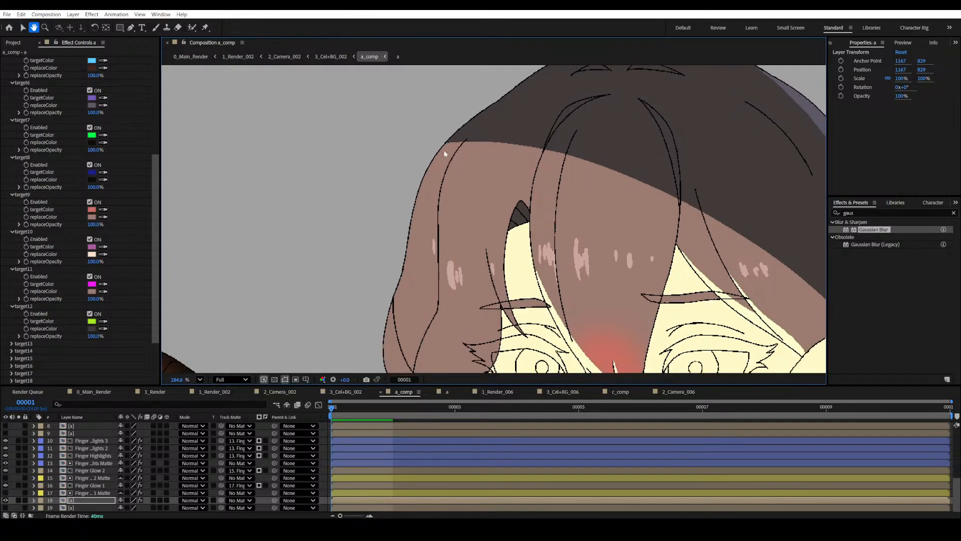
drag(623, 251, 487, 237)
scroll(488, 252, down, 2)
key(v)
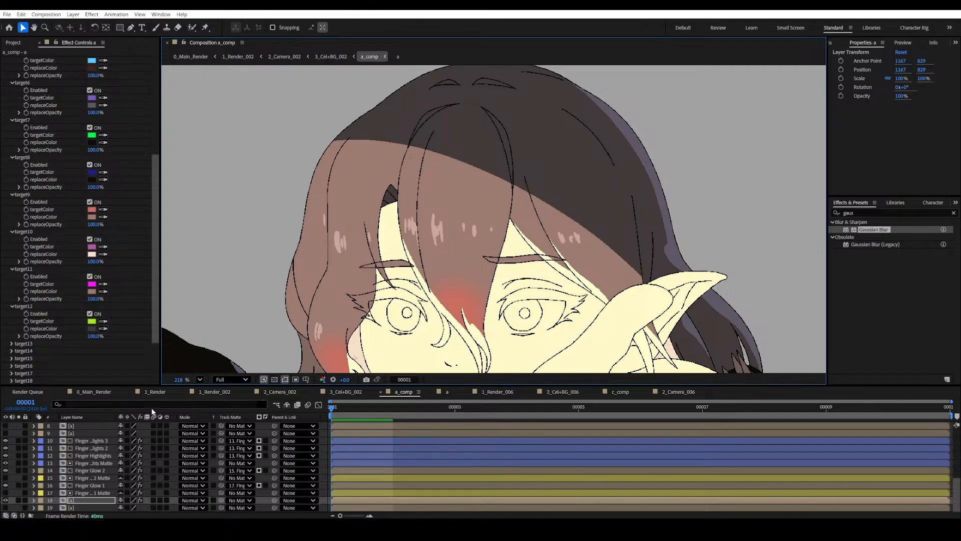
Collapse Hair Soft Shadow's properties and toggle its visibility to compare the hair with and without the blurred band.
scroll(79, 466, up, 4)
click(33, 471)
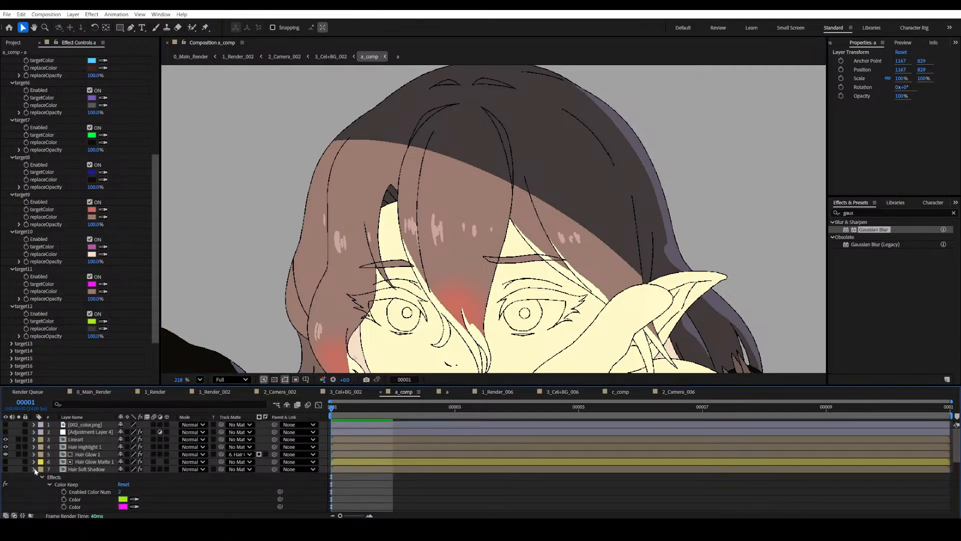
click(5, 469)
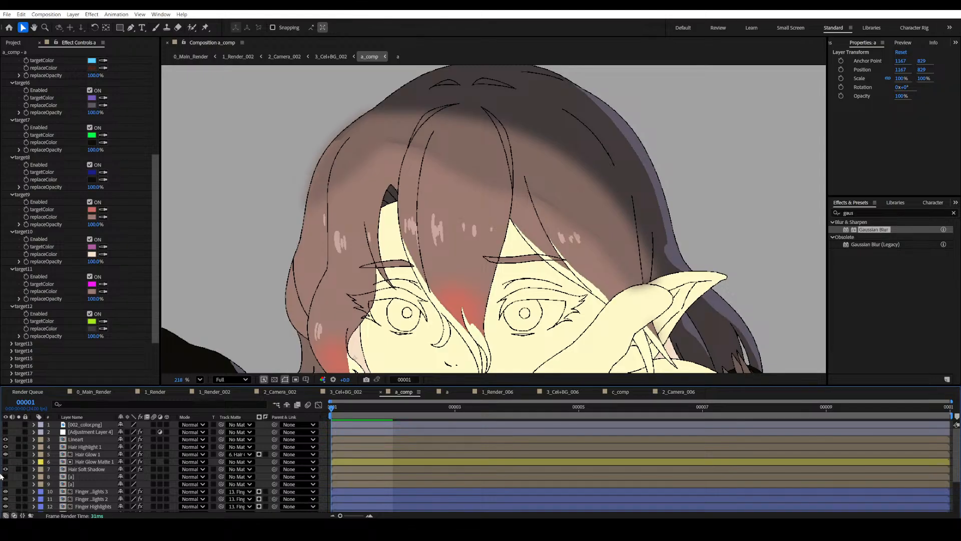
click(5, 469)
Duplicate the unmodified [a] layer directly below Hair Soft Shadow.
click(76, 475)
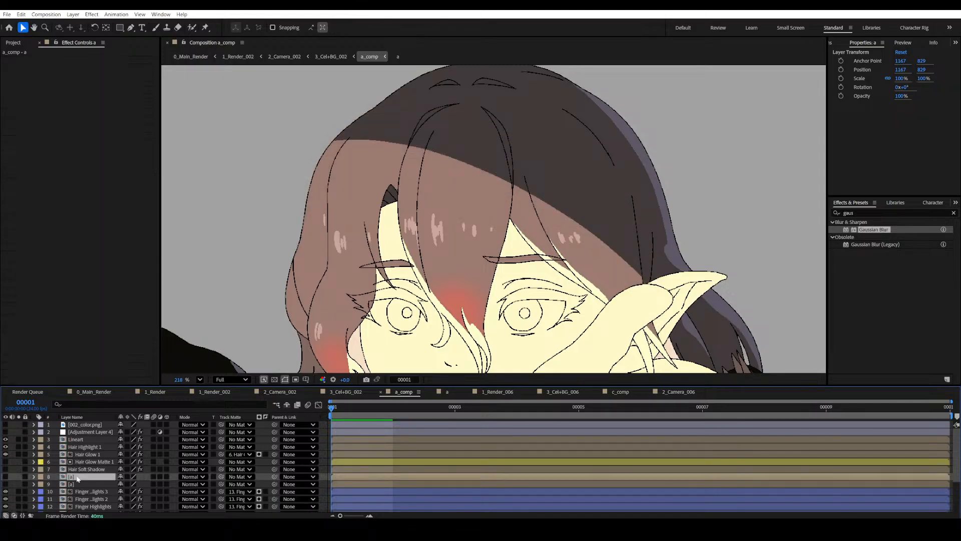
click(5, 476)
key(ctrl+d)
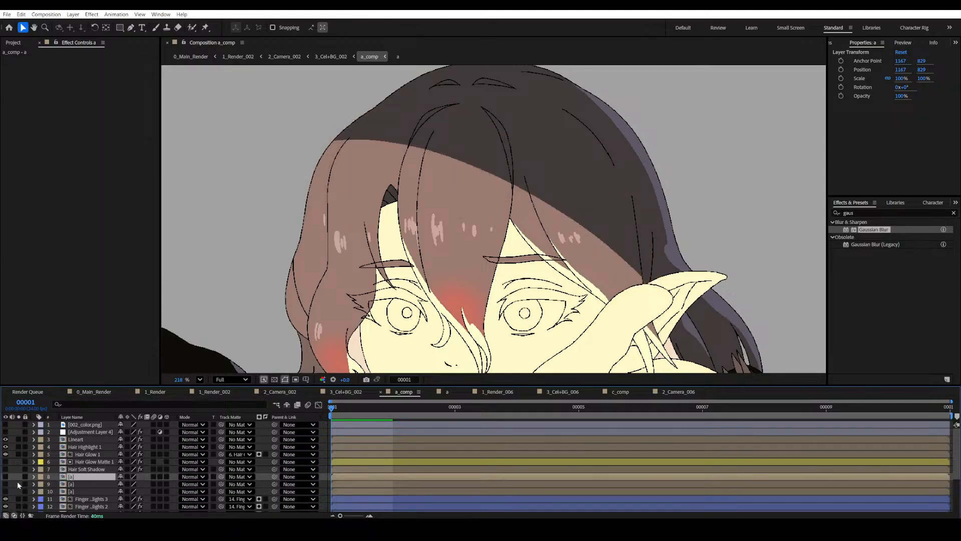
Show and solo the duplicated [a] layer below Hair Soft Shadow, and save the project.
click(6, 477)
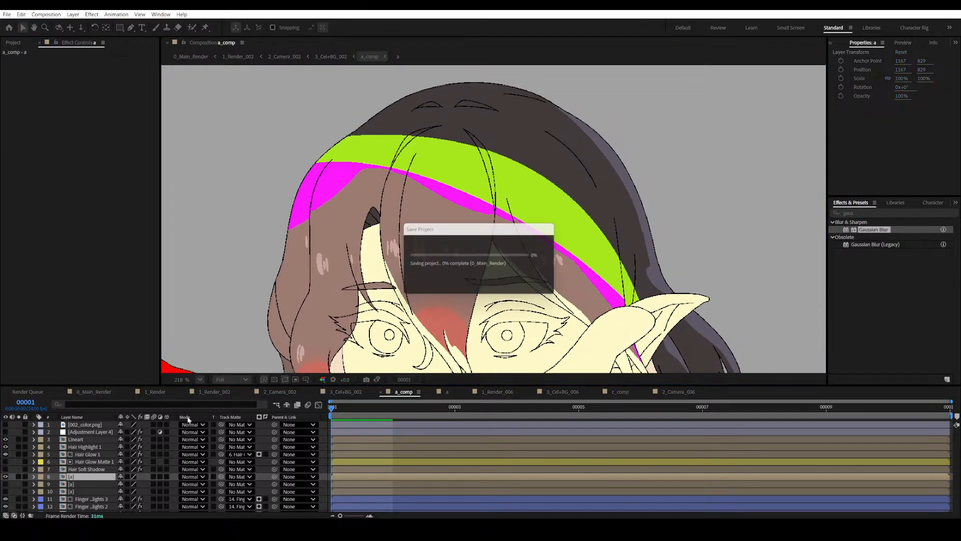
click(19, 476)
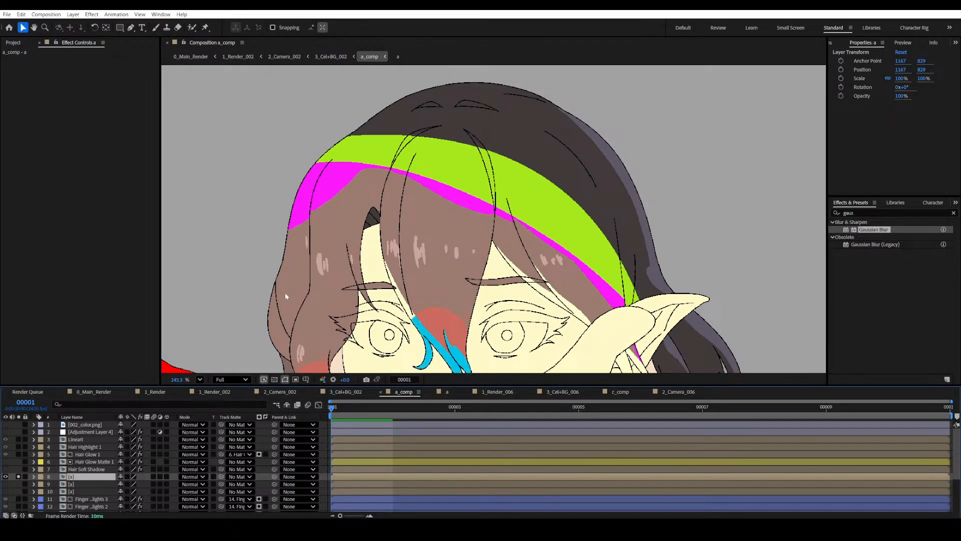
scroll(389, 288, up, 2)
drag(389, 288, 393, 294)
key(ctrl+s)
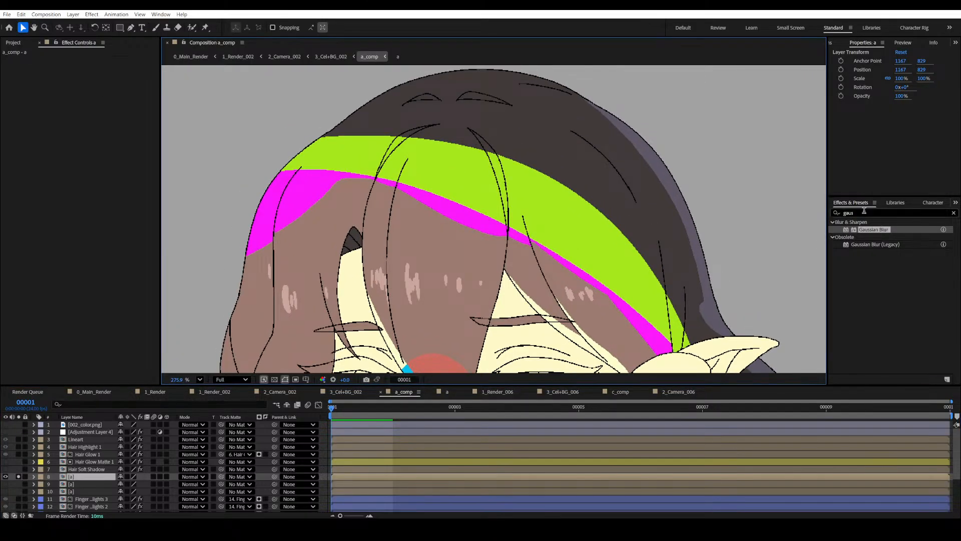
Apply the Color Keep effect to the duplicated [a] layer and temporarily disable it so the original colors can be sampled.
drag(863, 212, 807, 212)
text(colopr)
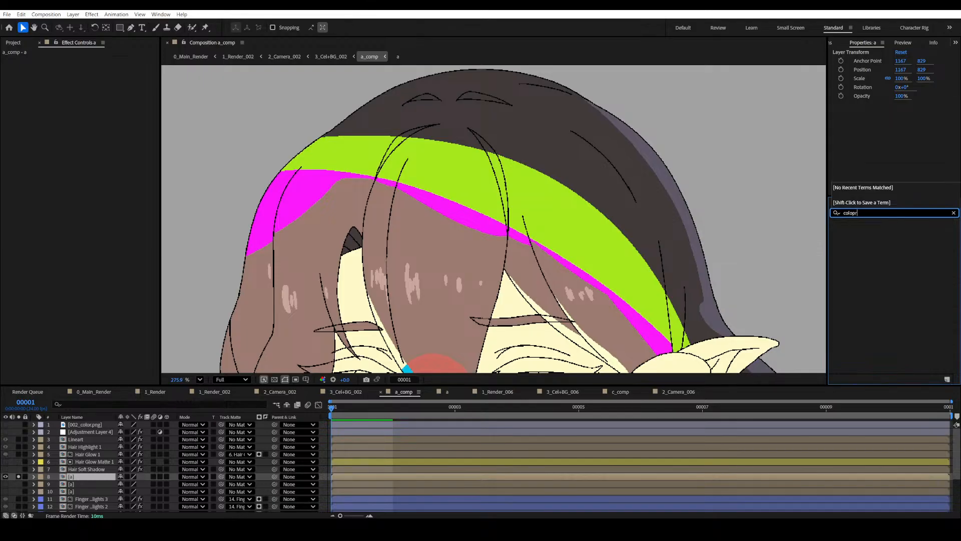
key(BackSpace)
key(BackSpace)
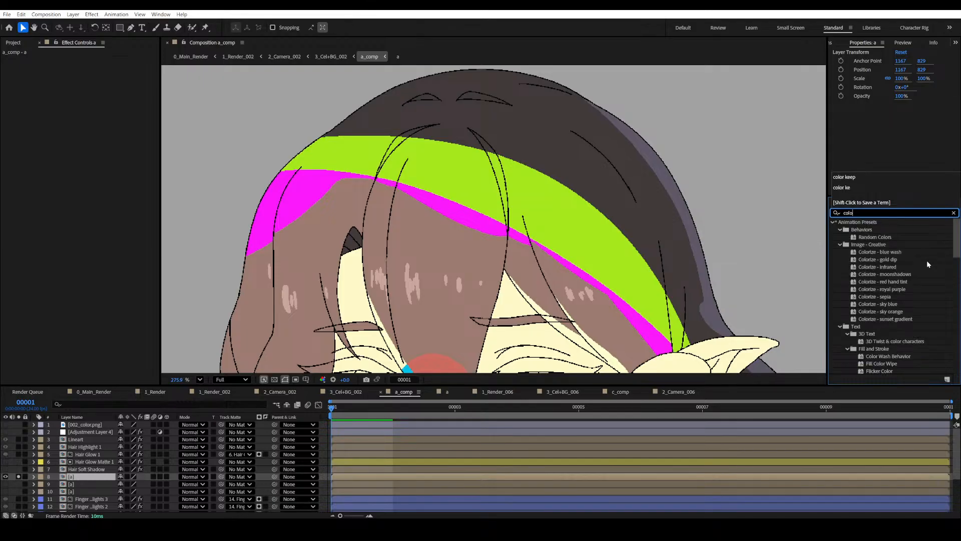
text(r keep)
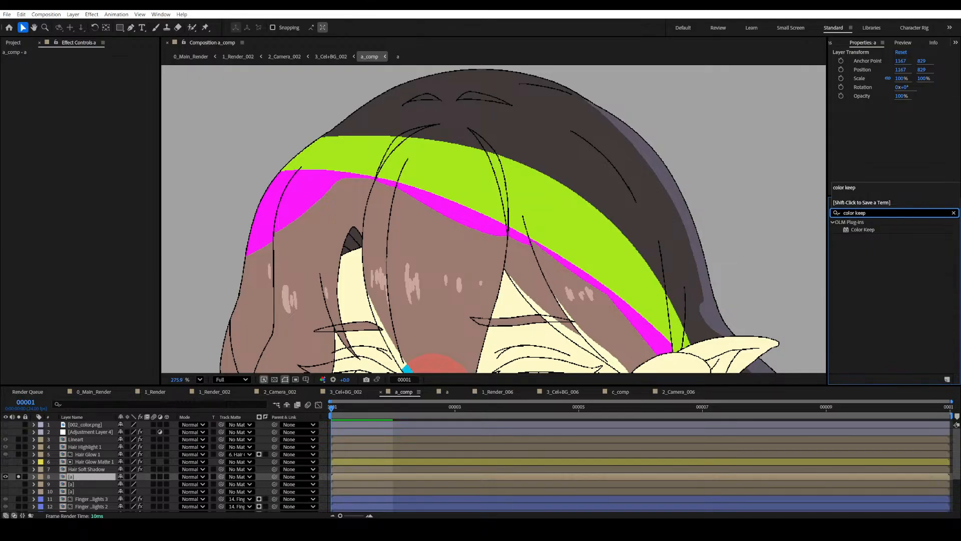
drag(869, 231, 109, 179)
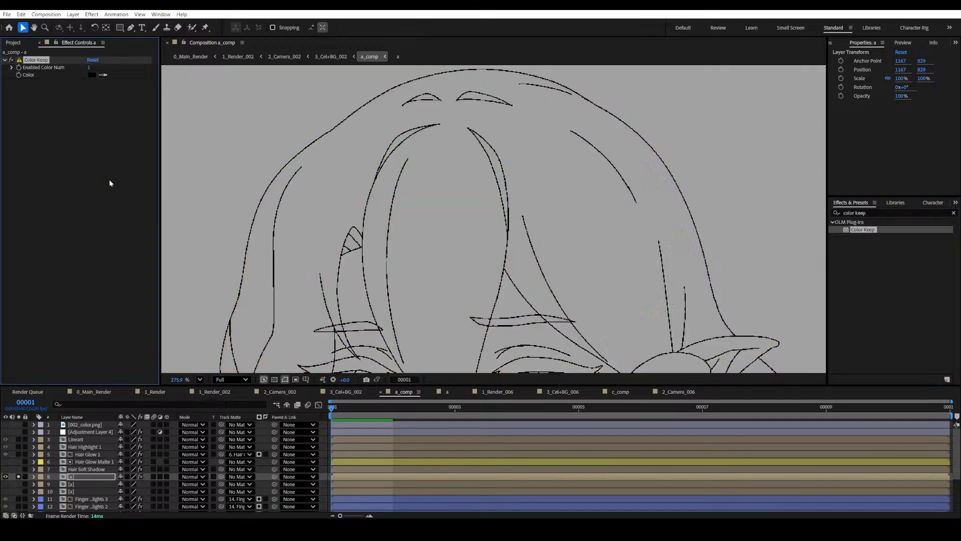
key(h)
click(11, 60)
key(space)
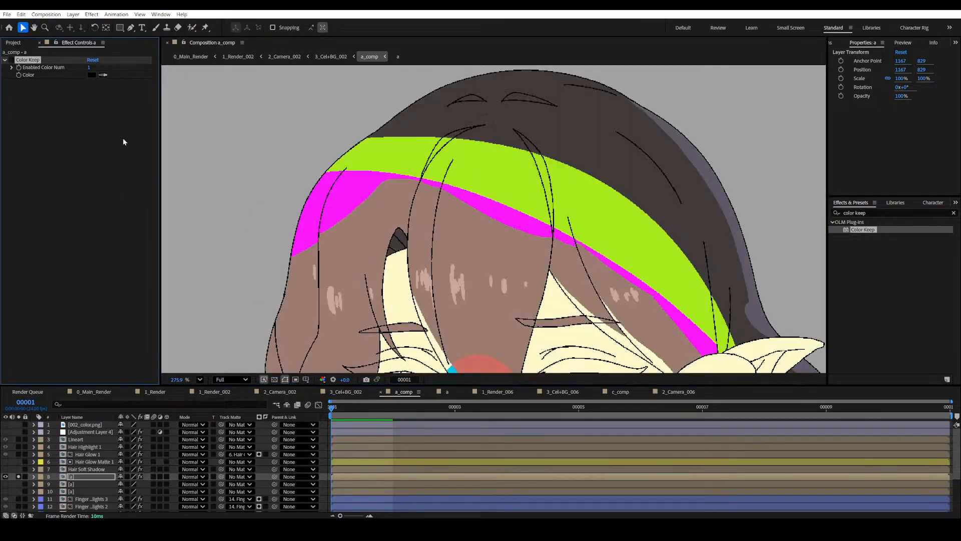
drag(340, 245, 322, 174)
key(v)
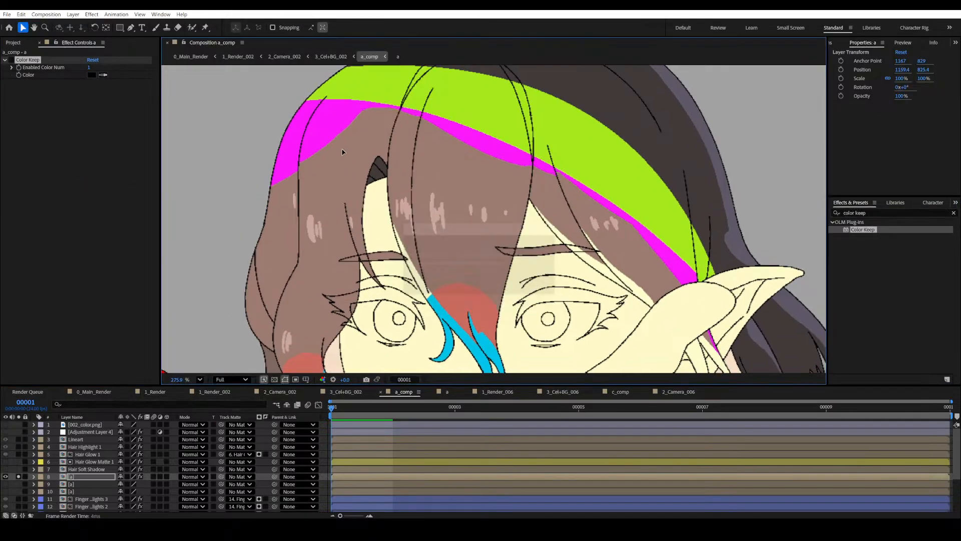
drag(312, 102, 302, 99)
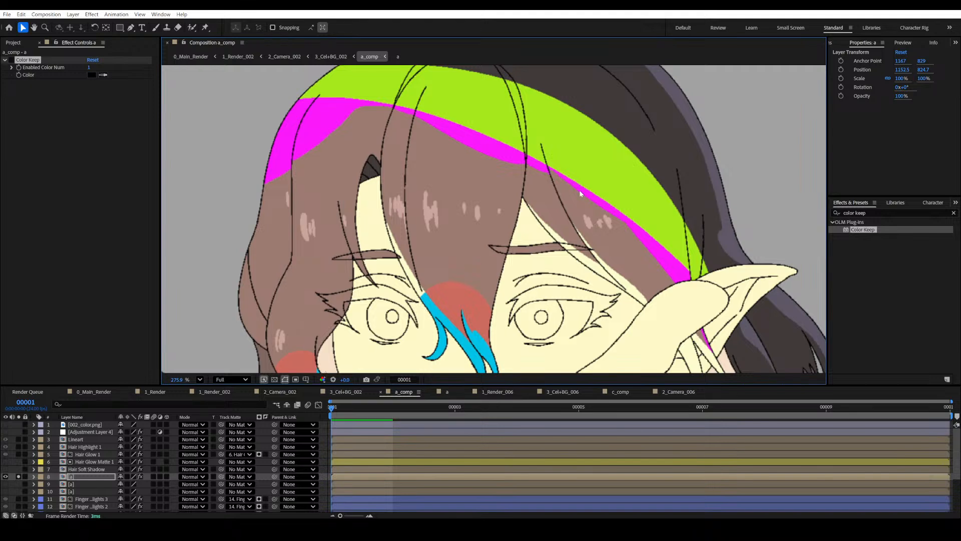
key(ctrl+z)
Save the project and set Color Keep's Enabled Color Num to 2.
key(space)
drag(555, 204, 502, 212)
key(ctrl+s)
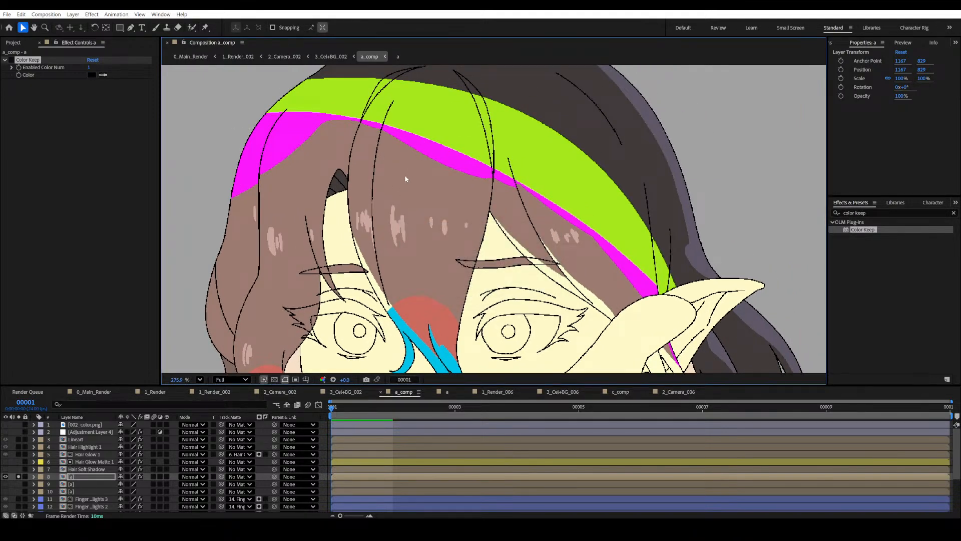
click(87, 68)
text(2)
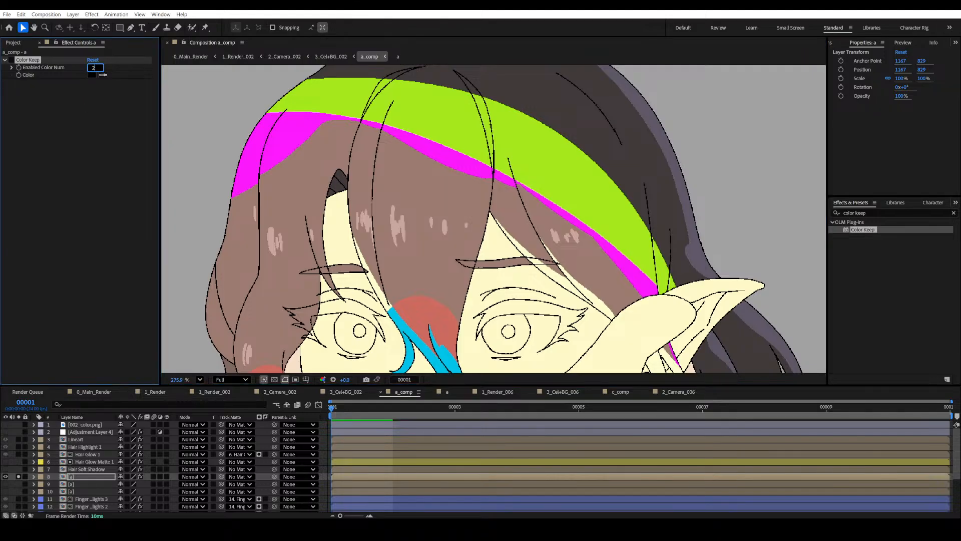
key(Return)
Sample the magenta band and the light brown hair as Color Keep's two colors, and save the project.
click(104, 76)
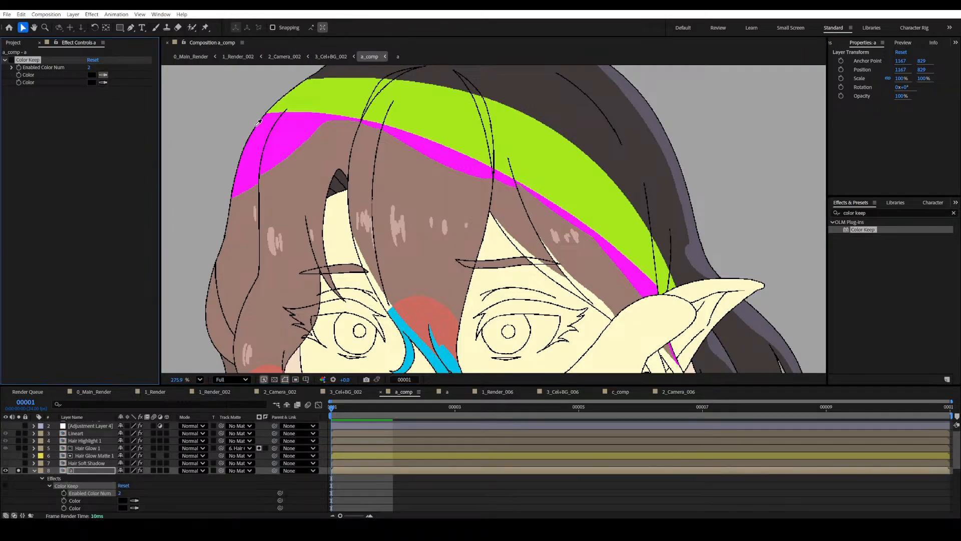
click(287, 135)
click(103, 82)
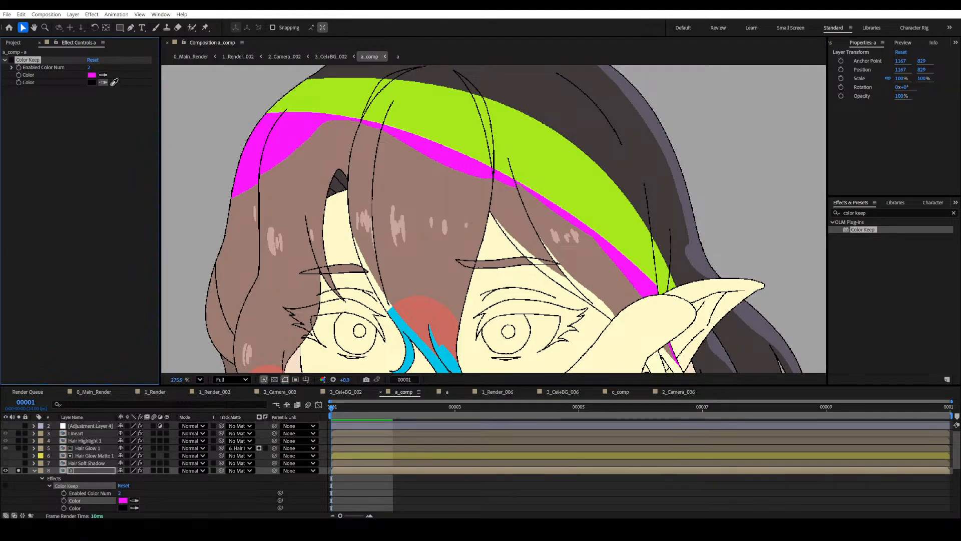
click(311, 164)
drag(193, 179, 195, 170)
key(ctrl+s)
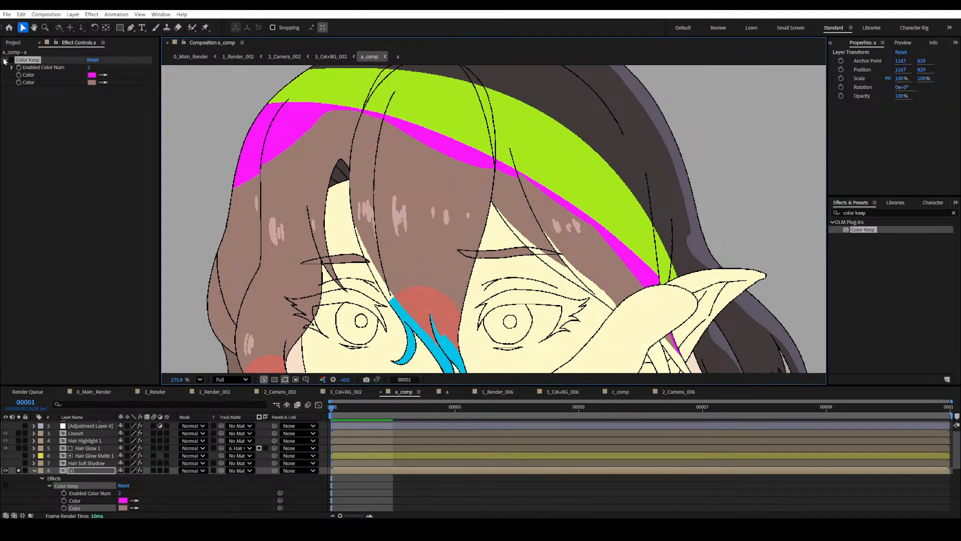
mouse_move(294, 148)
mouse_down()
mouse_move(304, 151)
mouse_move(287, 154)
mouse_up()
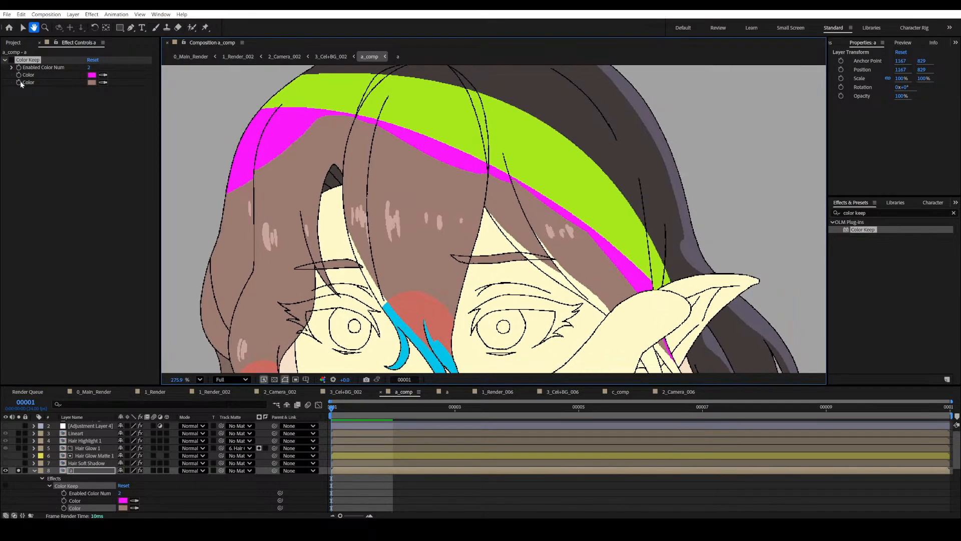
Re-enable Color Keep, save, and inspect the isolated magenta and light brown hair areas.
click(11, 60)
drag(335, 200, 362, 190)
key(ctrl+s)
scroll(530, 204, down, 3)
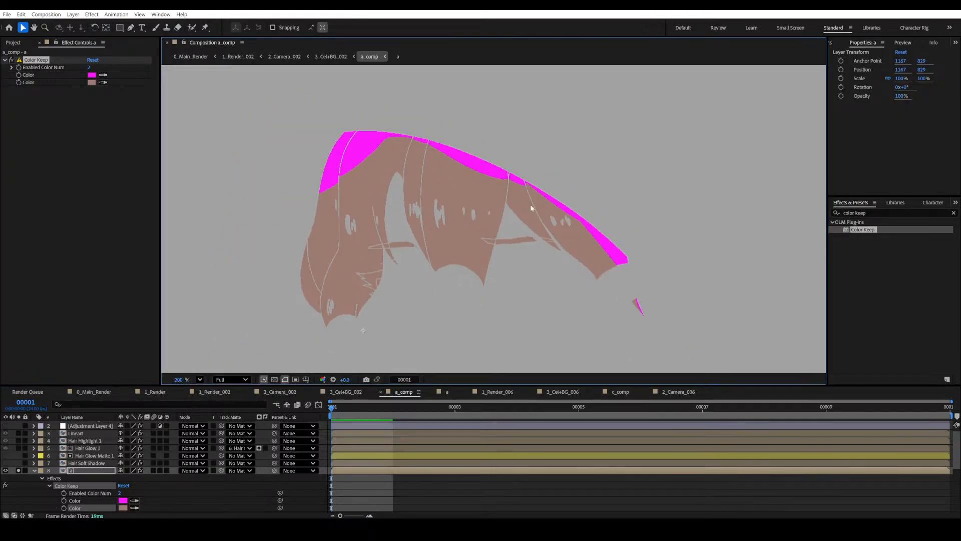
drag(529, 204, 463, 197)
scroll(452, 220, up, 3)
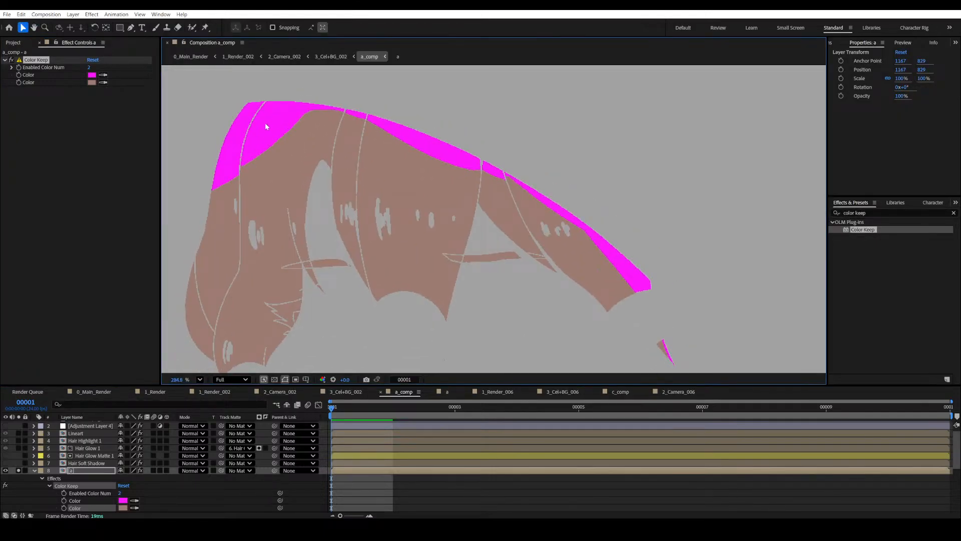
drag(409, 220, 416, 208)
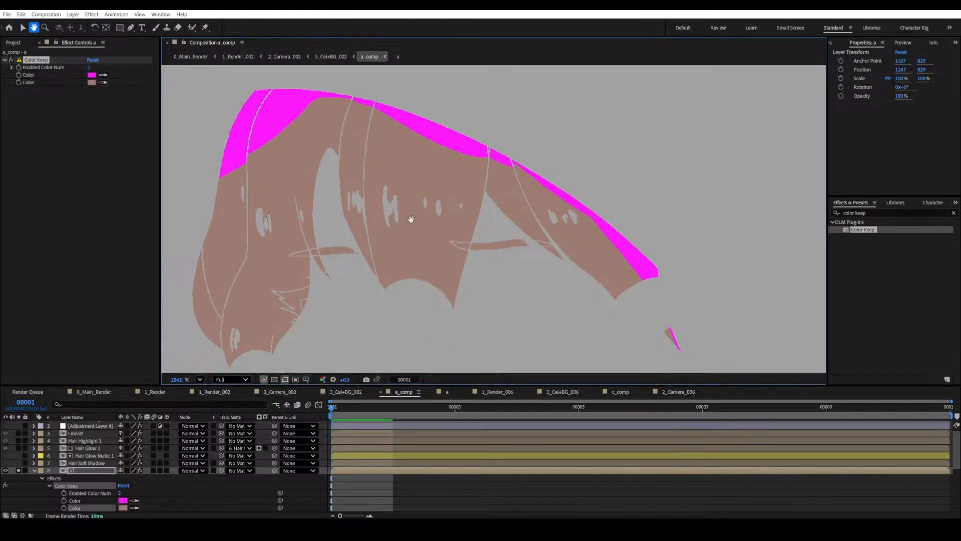
Unsolo the Color Keep duplicate, collapse its properties, and save the project.
click(18, 471)
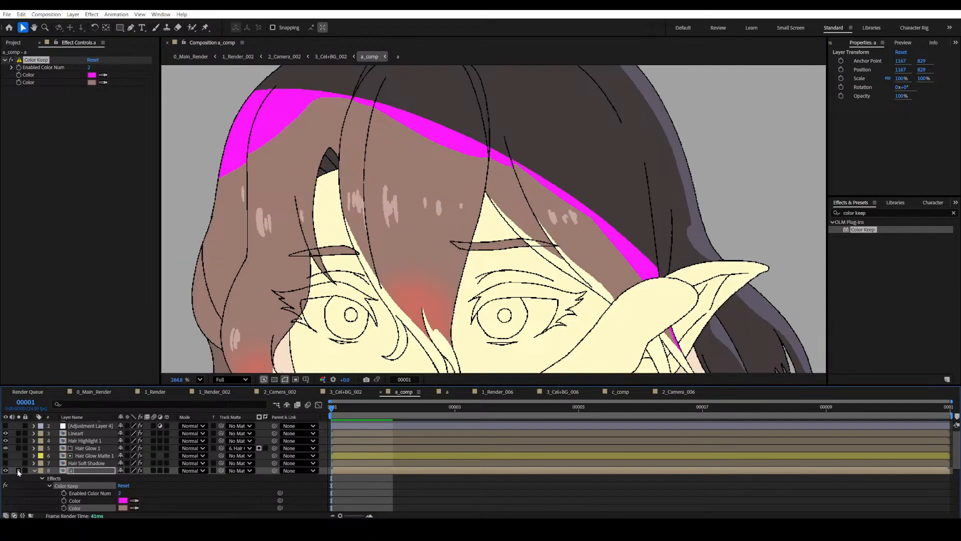
click(35, 470)
key(ctrl+s)
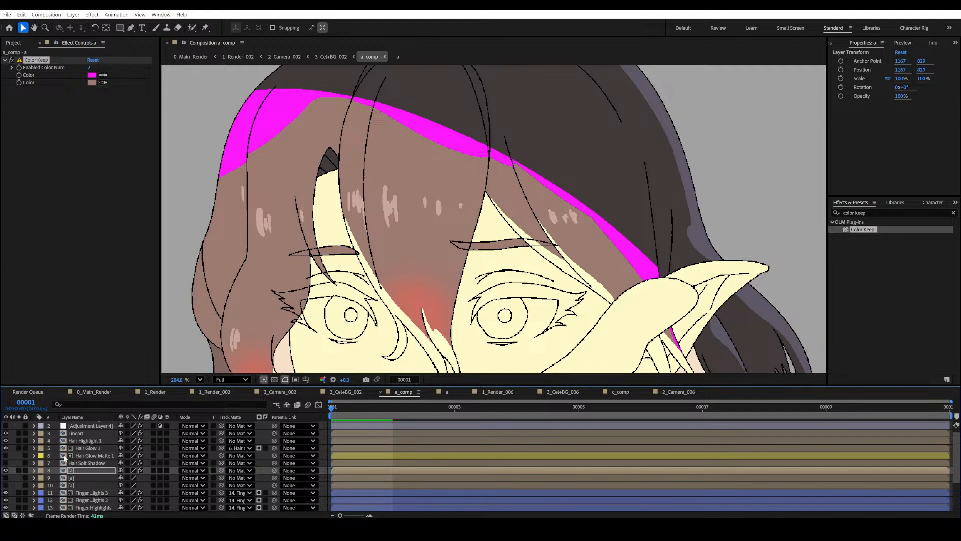
Check the Color Keep duplicate by toggling its visibility and solo state, and search the effects for "fill".
click(5, 470)
click(6, 470)
click(19, 471)
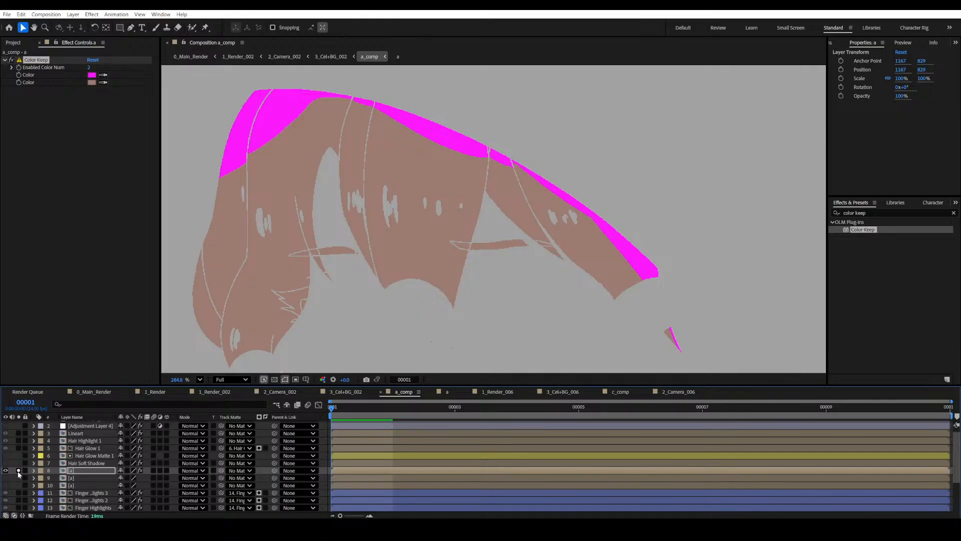
key(ctrl+5)
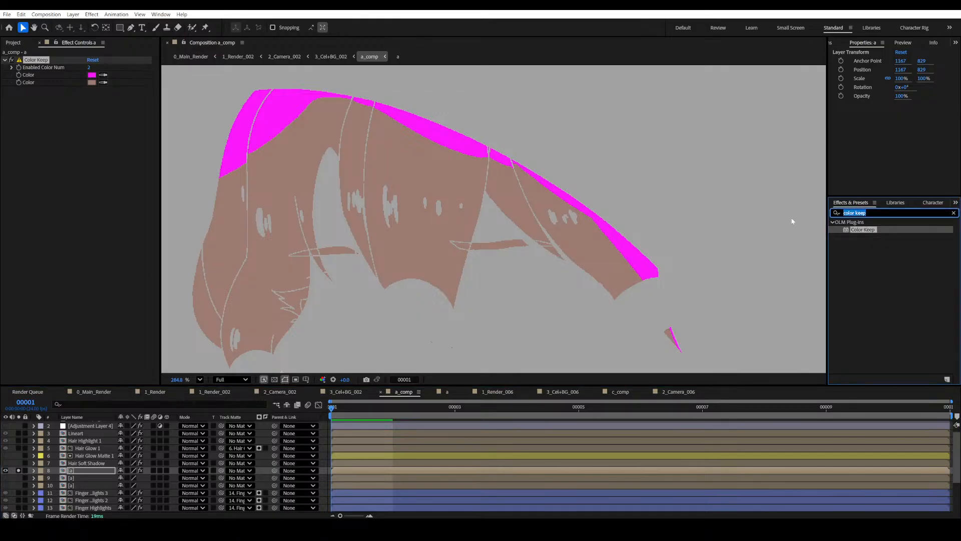
text(fill)
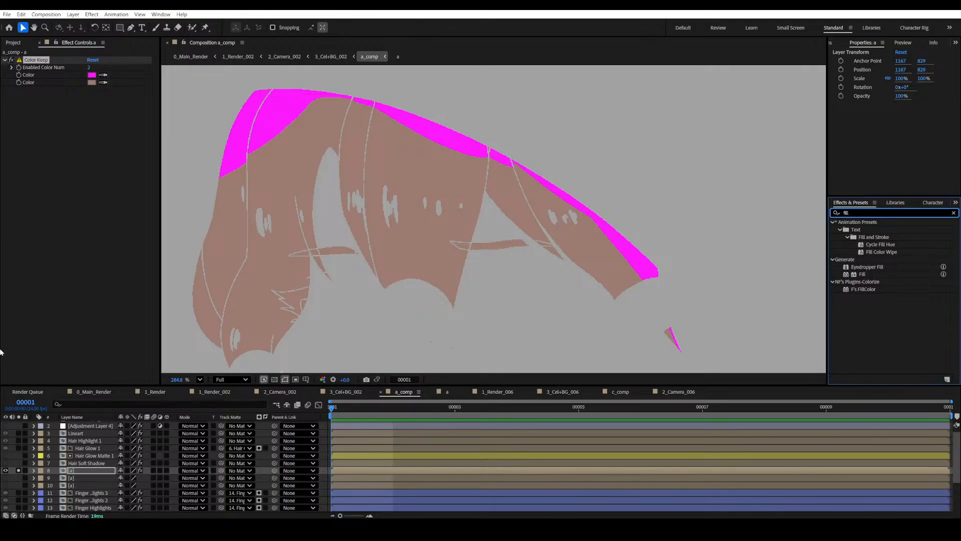
click(18, 470)
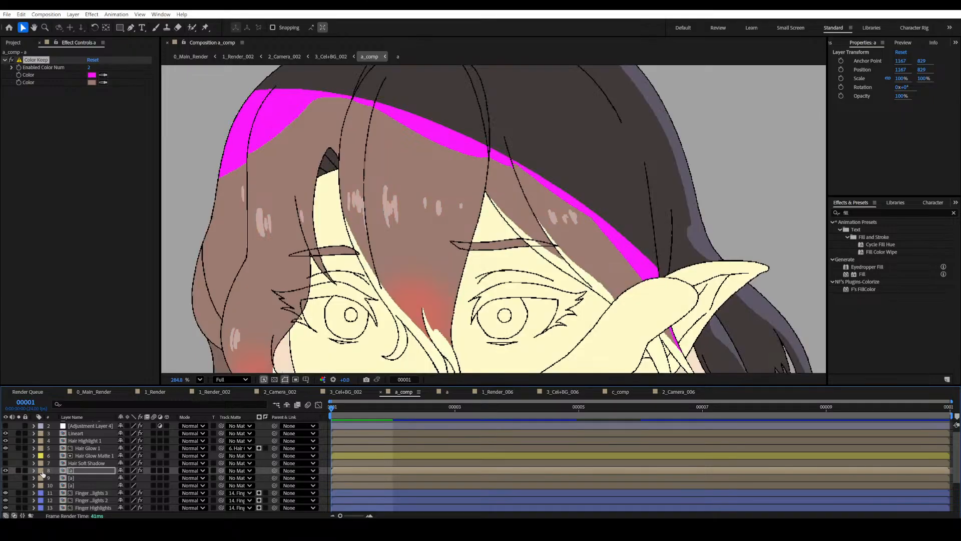
Give layer 8 [a] a yellow label and assign it as the track matte of Hair Soft Shadow.
click(41, 470)
click(72, 325)
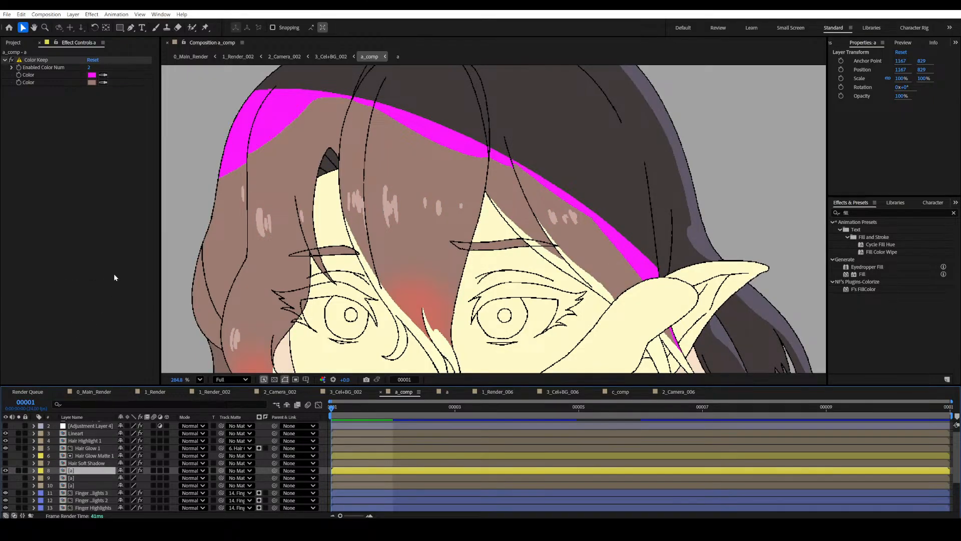
click(92, 462)
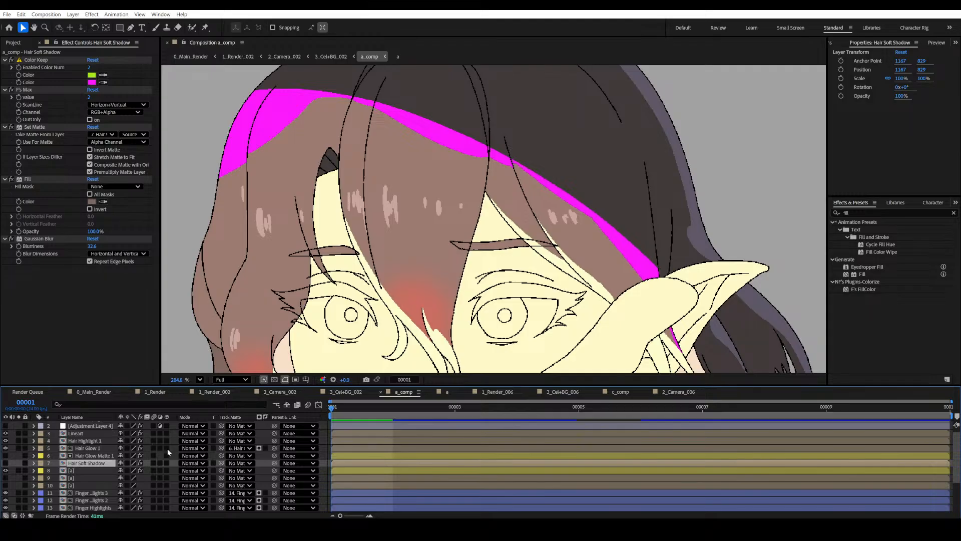
drag(220, 463, 101, 471)
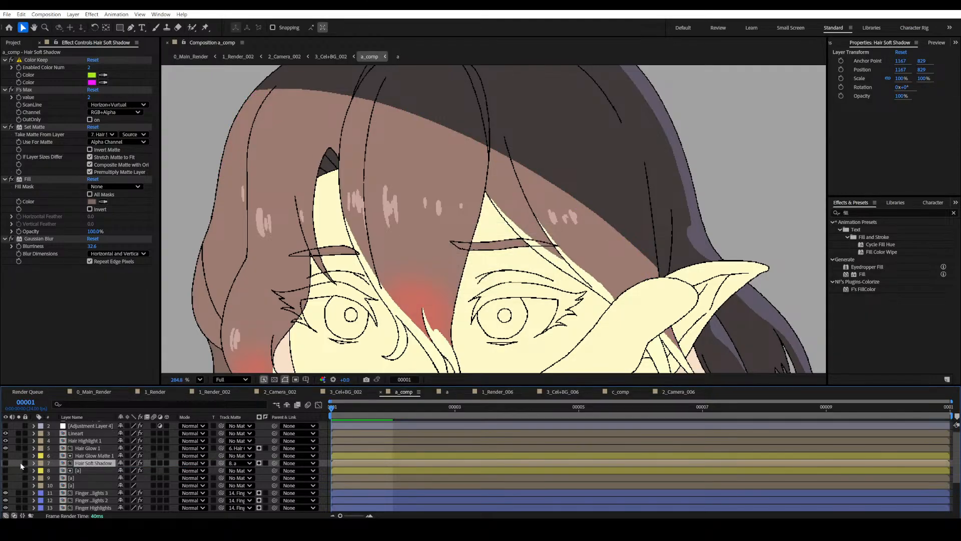
Show Hair Soft Shadow and inspect its blurred band along the boundary between the light and dark brown hair.
click(5, 463)
key(h)
drag(266, 103, 346, 201)
scroll(347, 202, up, 4)
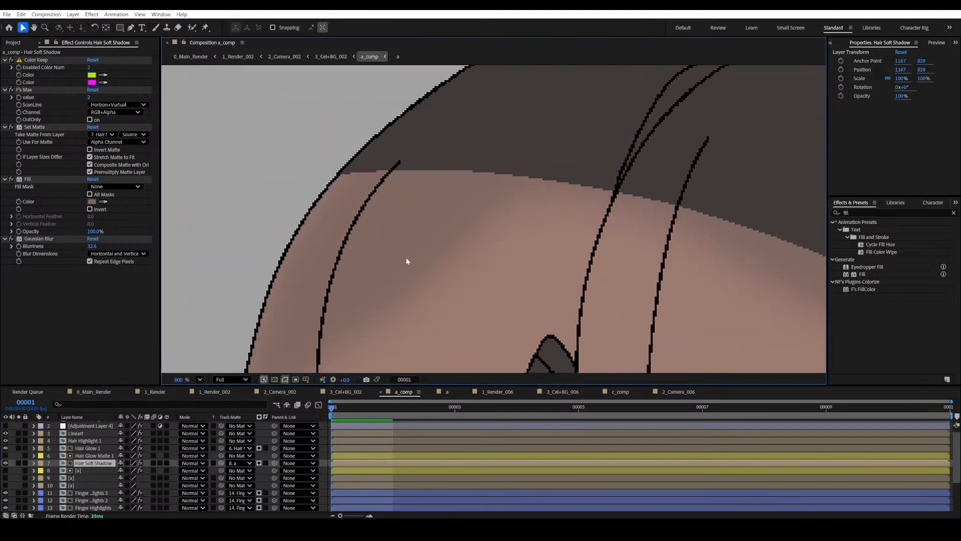
scroll(433, 267, down, 7)
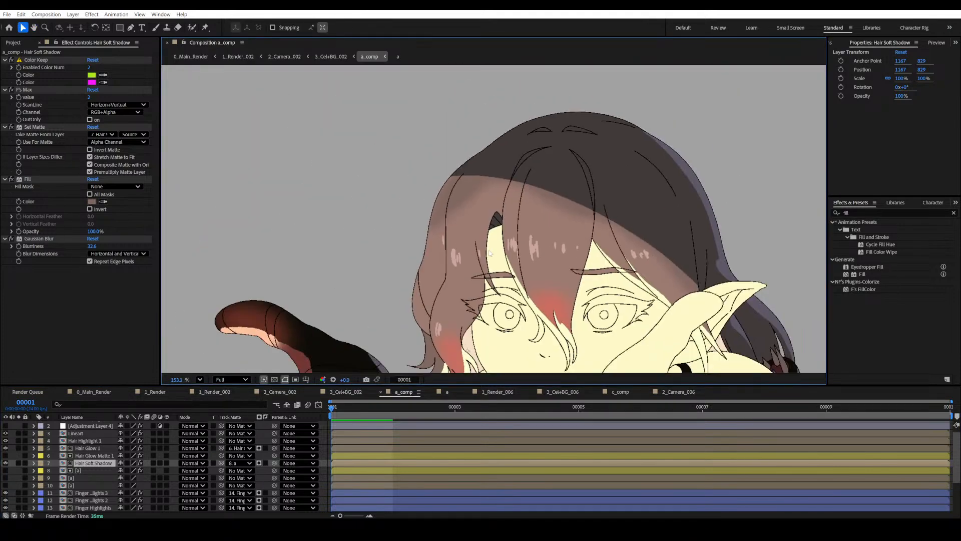
key(v)
scroll(575, 159, up, 2)
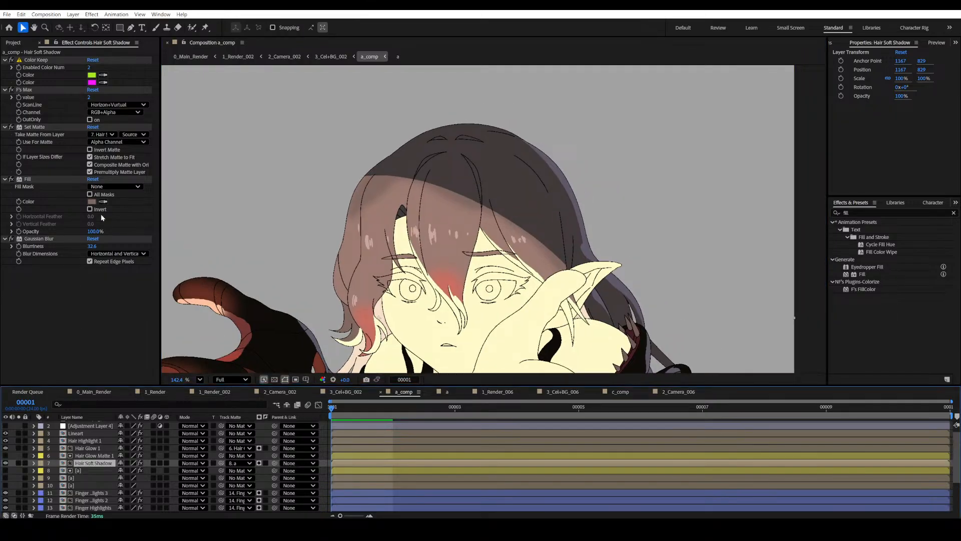
Increase Hair Soft Shadow's Gaussian Blur Blurriness to 64.8, save, and check the softened hair shading.
drag(92, 246, 211, 233)
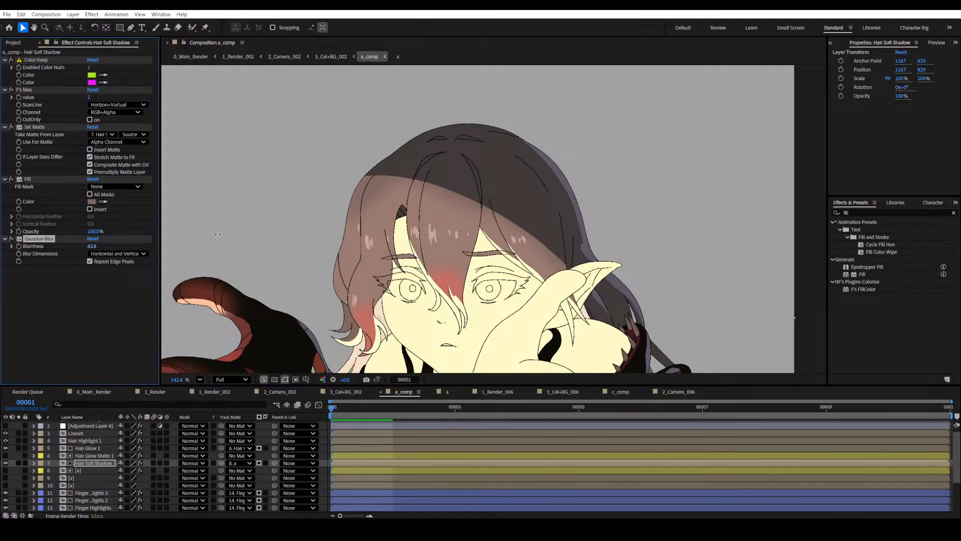
drag(217, 234, 223, 233)
scroll(435, 203, up, 5)
key(ctrl+s)
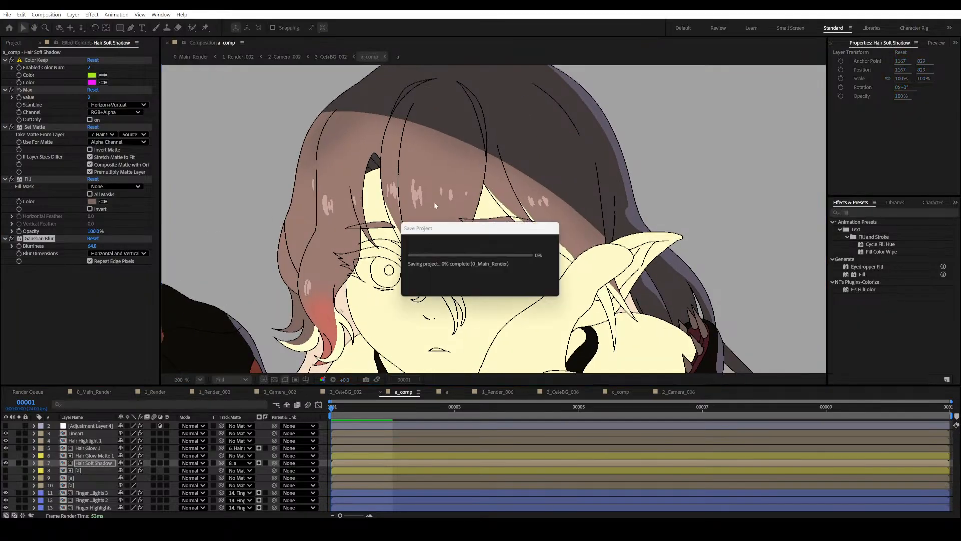
drag(424, 229, 404, 238)
scroll(411, 221, up, 1)
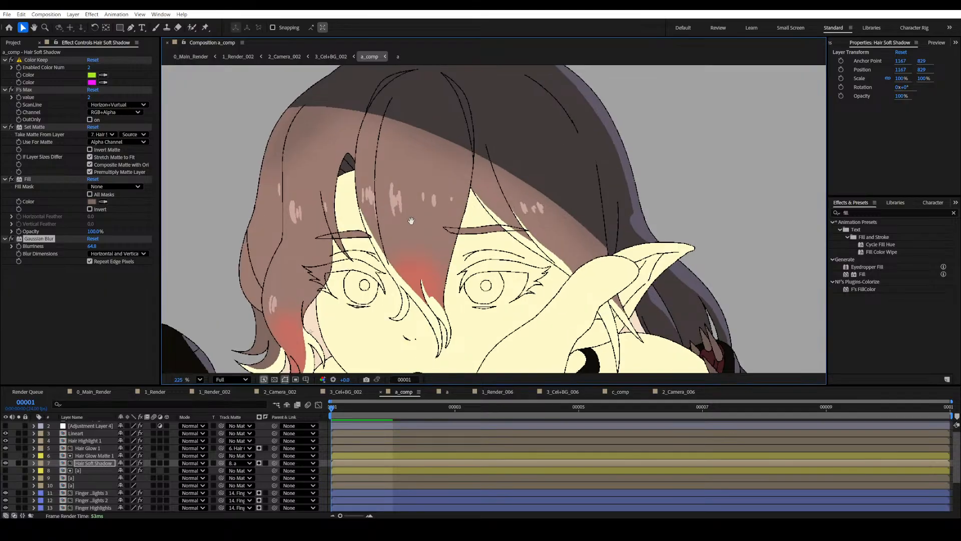
scroll(411, 221, down, 2)
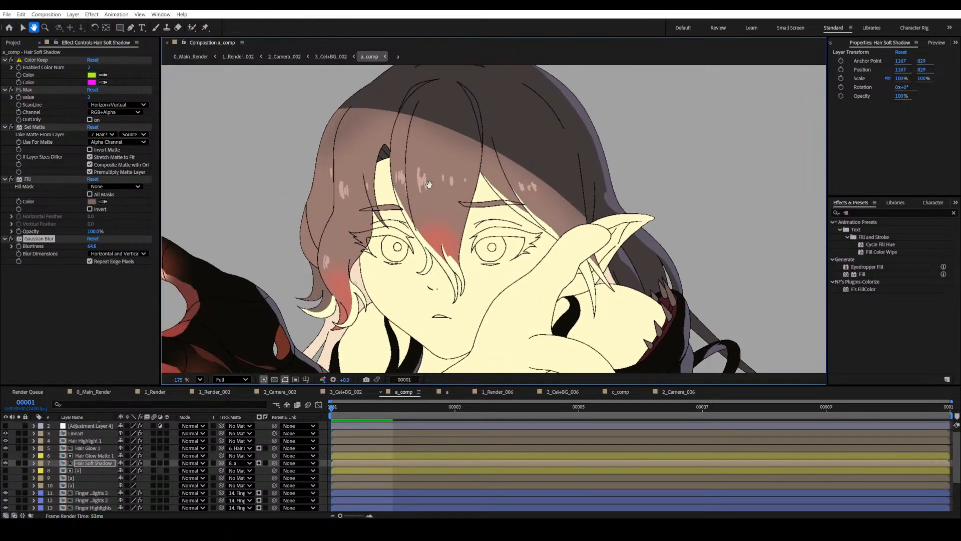
Switch to Clip Studio Paint and compare the composited hair shadow with the painted reference's soft gradient along the hair's color boundary.
scroll(430, 184, down, 4)
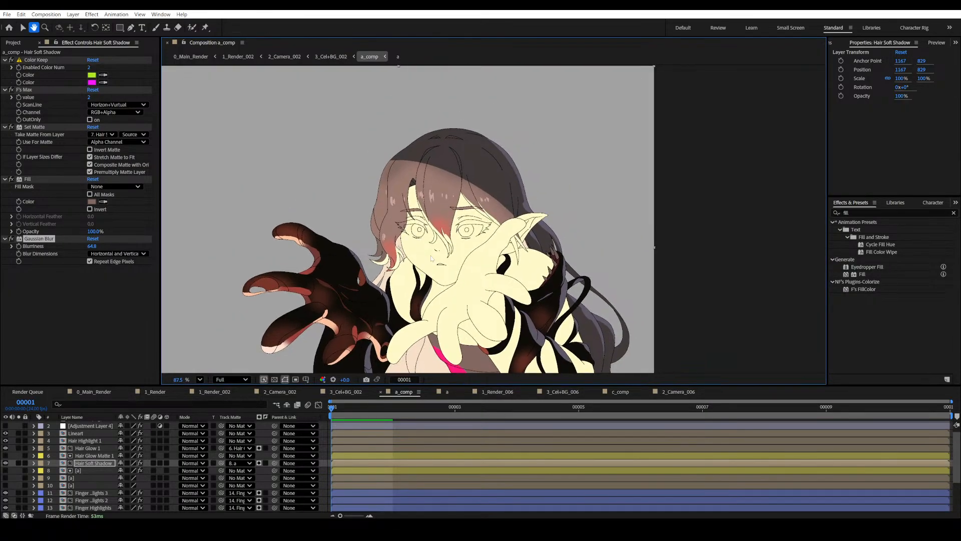
scroll(431, 257, up, 5)
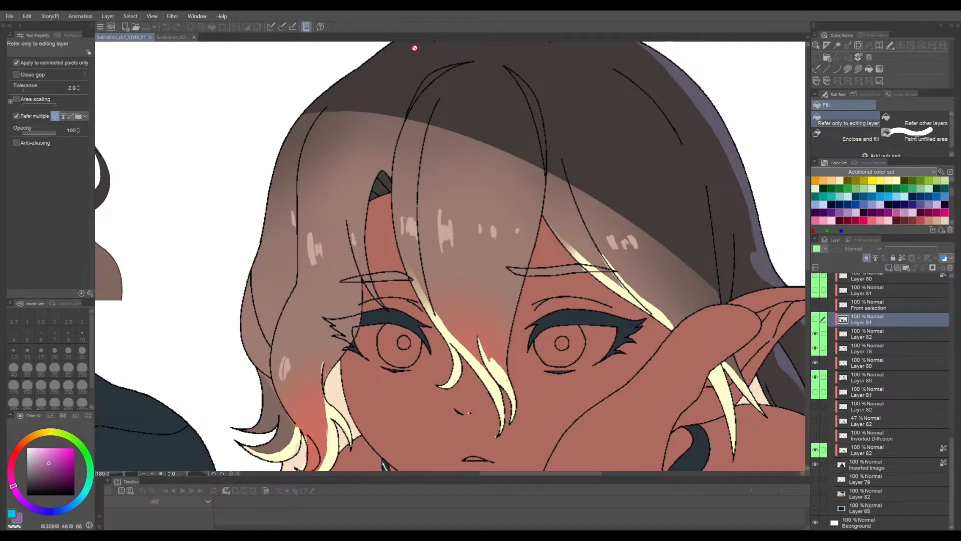
mouse_move(442, 178)
mouse_down()
mouse_move(458, 171)
mouse_move(449, 193)
mouse_move(390, 192)
mouse_up()
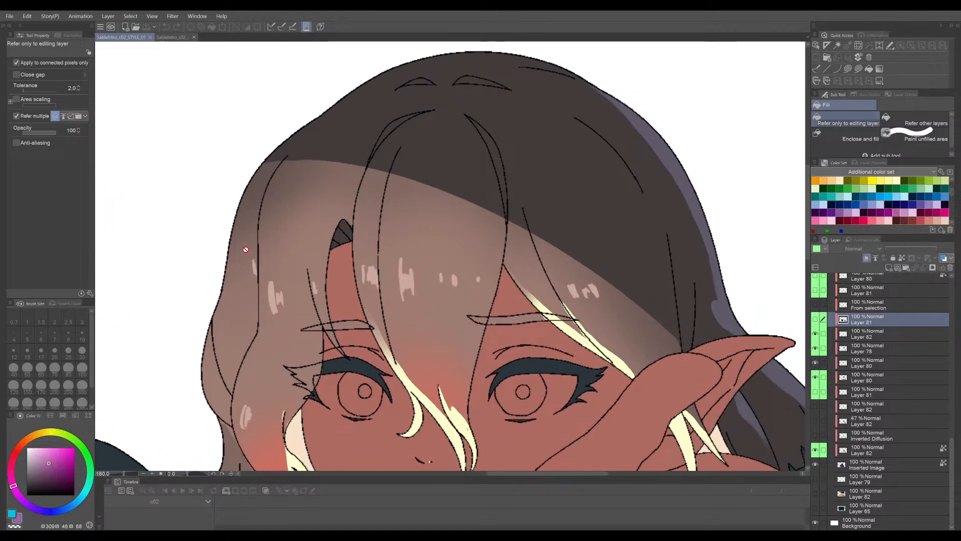
drag(342, 205, 379, 295)
scroll(278, 302, up, 4)
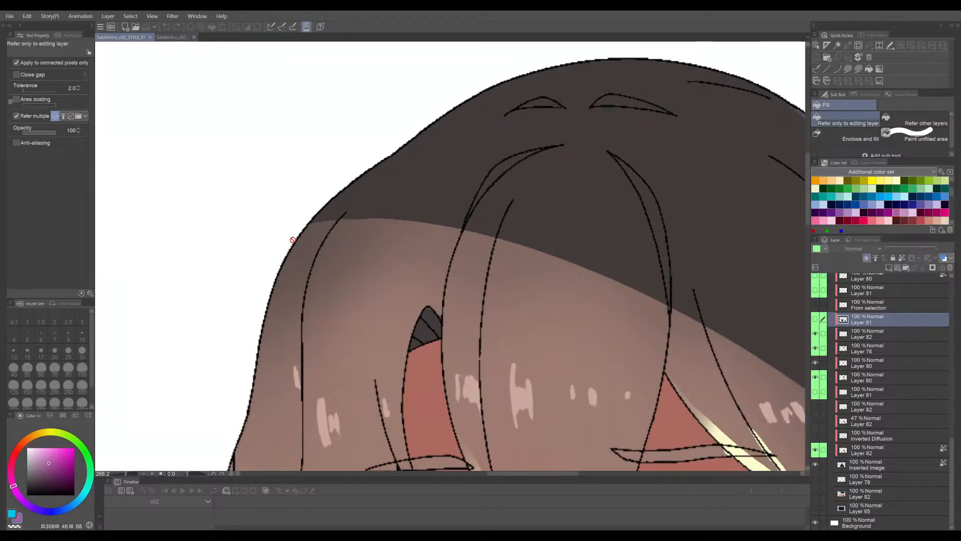
scroll(354, 254, down, 5)
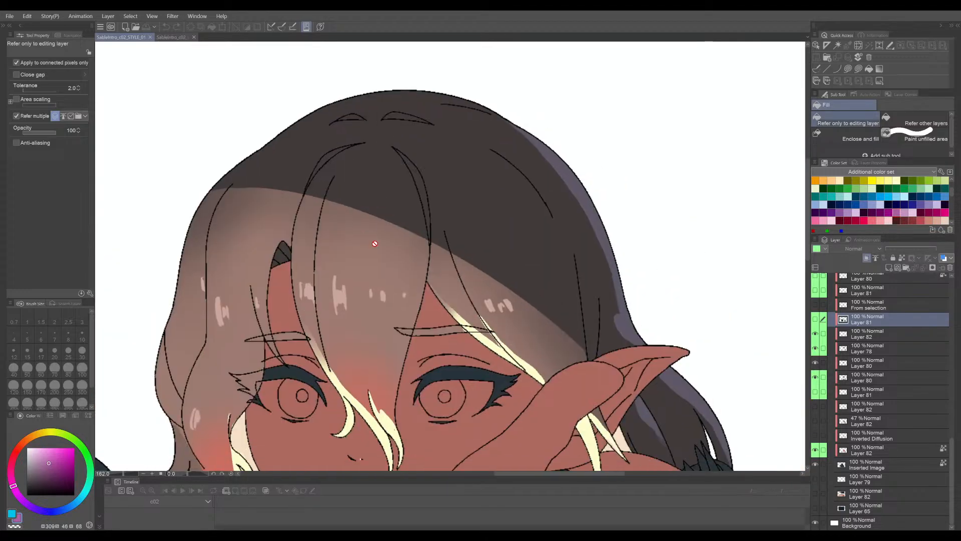
drag(444, 279, 407, 242)
scroll(349, 263, up, 2)
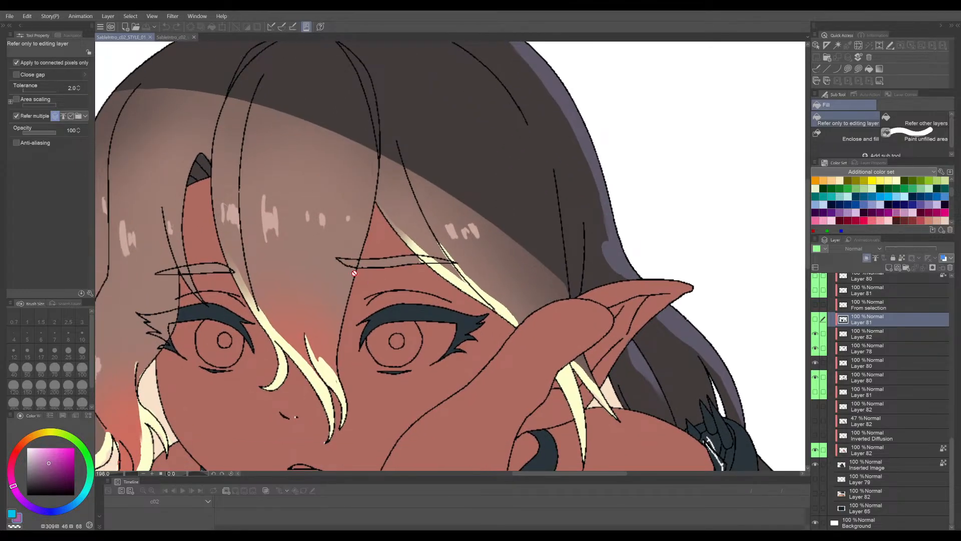
drag(344, 259, 357, 260)
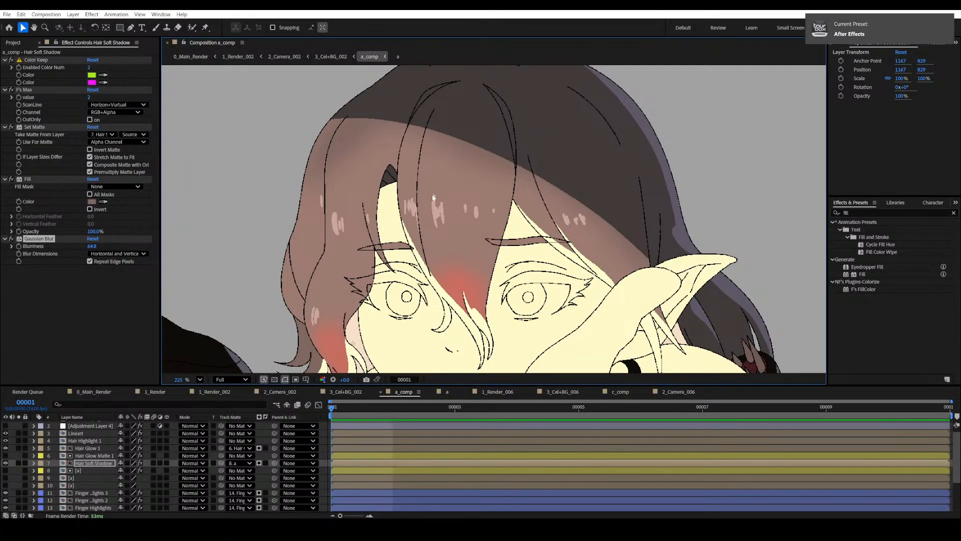
Switch back to After Effects and duplicate the Hair Soft Shadow layer twice.
key(h)
drag(371, 212, 389, 203)
key(v)
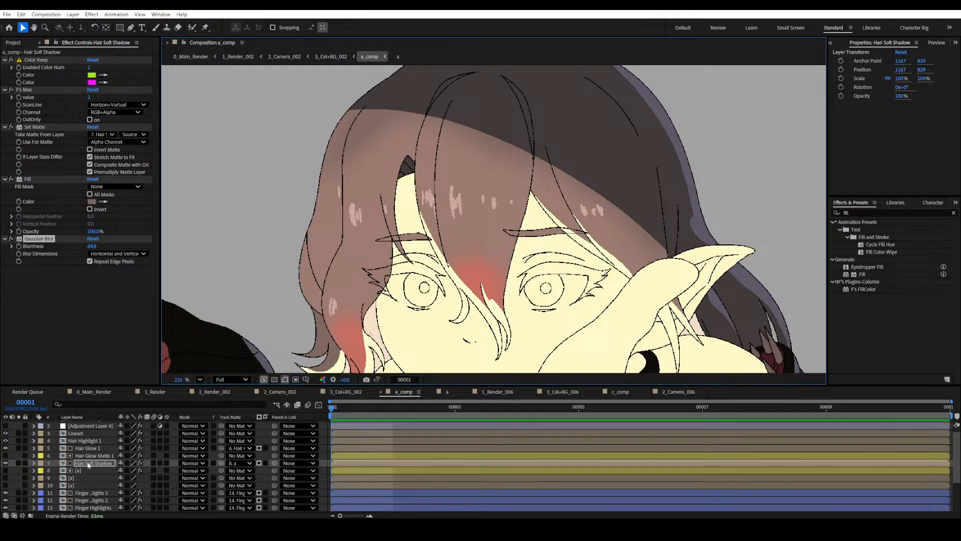
click(95, 465)
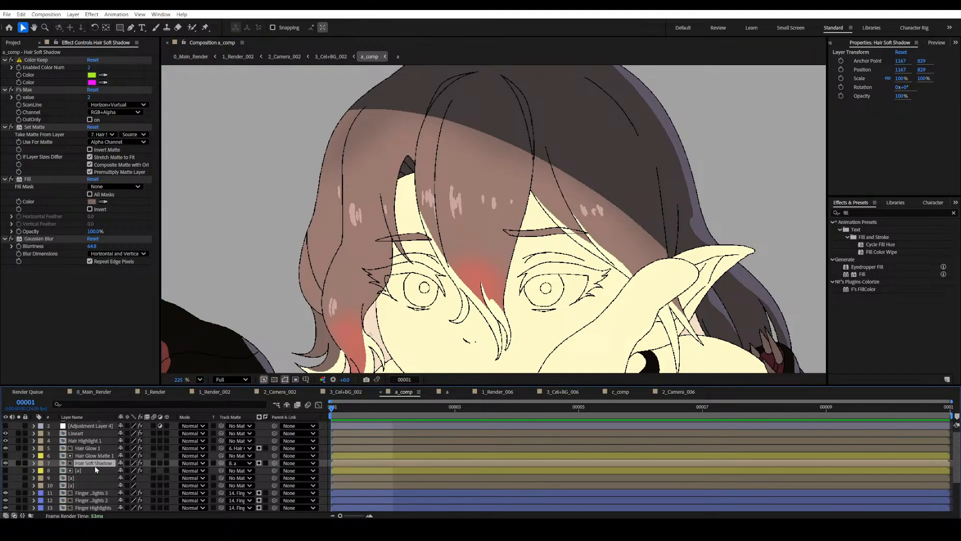
key(ctrl+d)
key(ctrl+d)
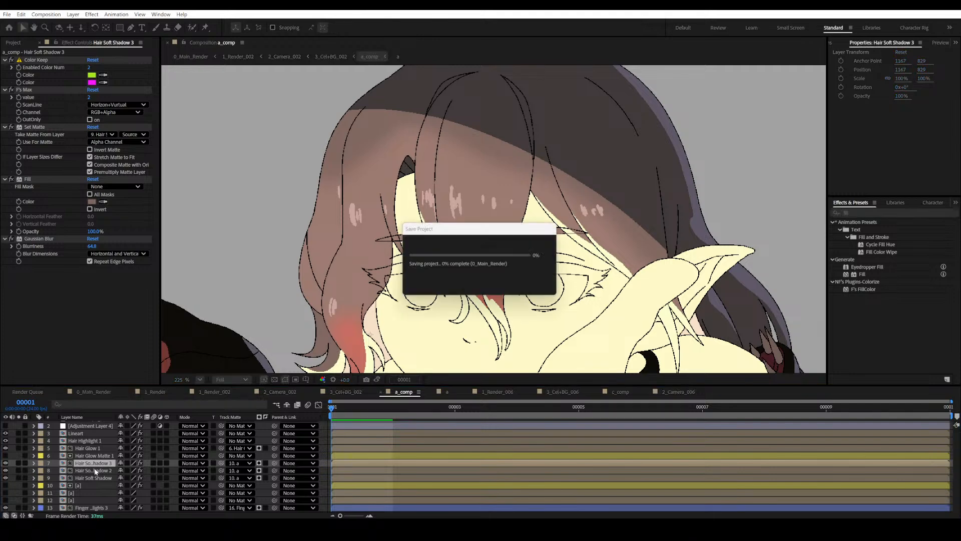
Raise the Gaussian Blur Blurriness of Hair Soft Shadow 2 and set that of Hair Soft Shadow 3 to 48.0.
click(97, 470)
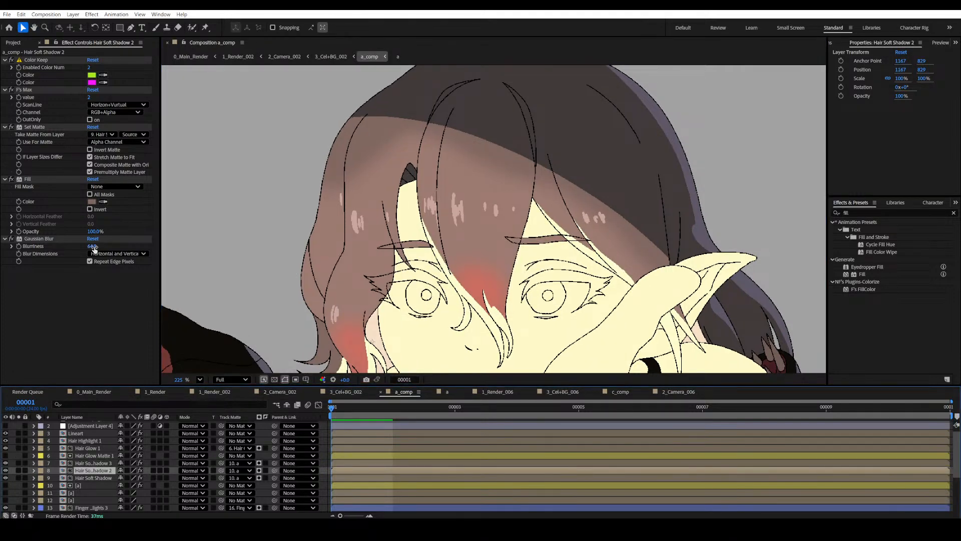
drag(92, 246, 145, 244)
click(92, 464)
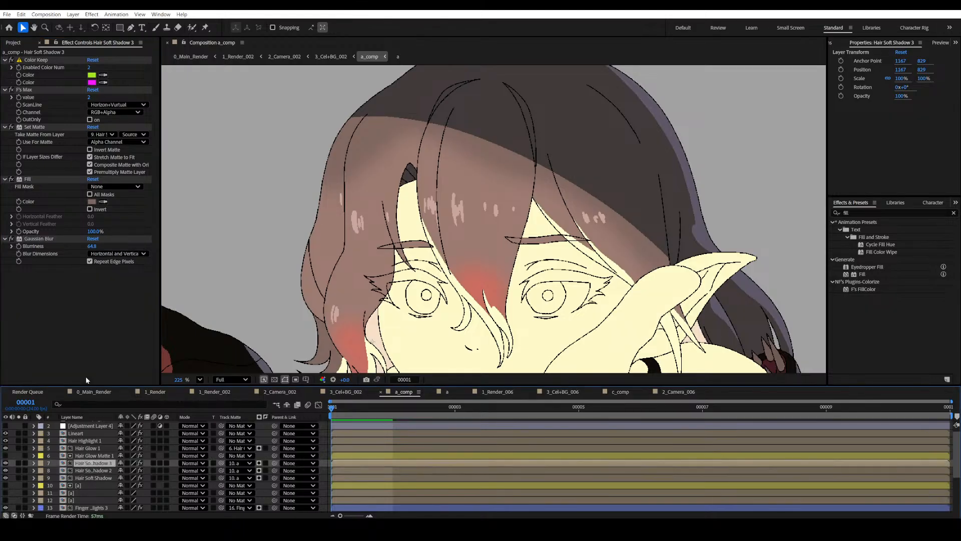
drag(92, 246, 28, 262)
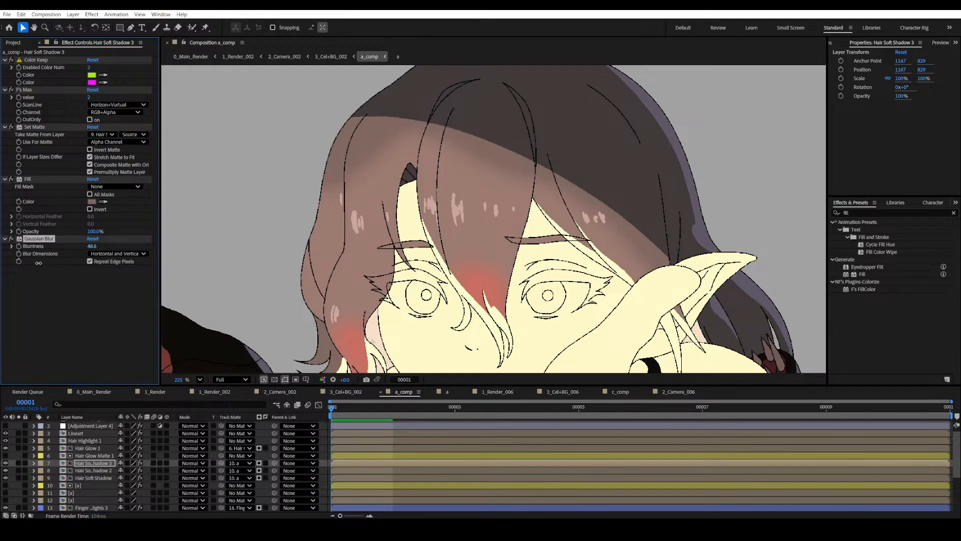
scroll(396, 224, up, 5)
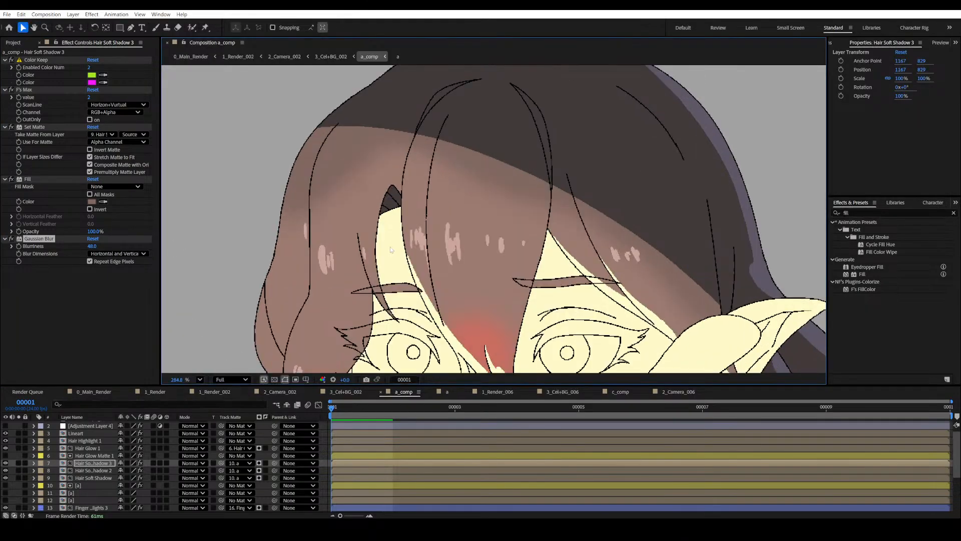
Give all three Hair Soft Shadow layers a green label.
click(73, 471)
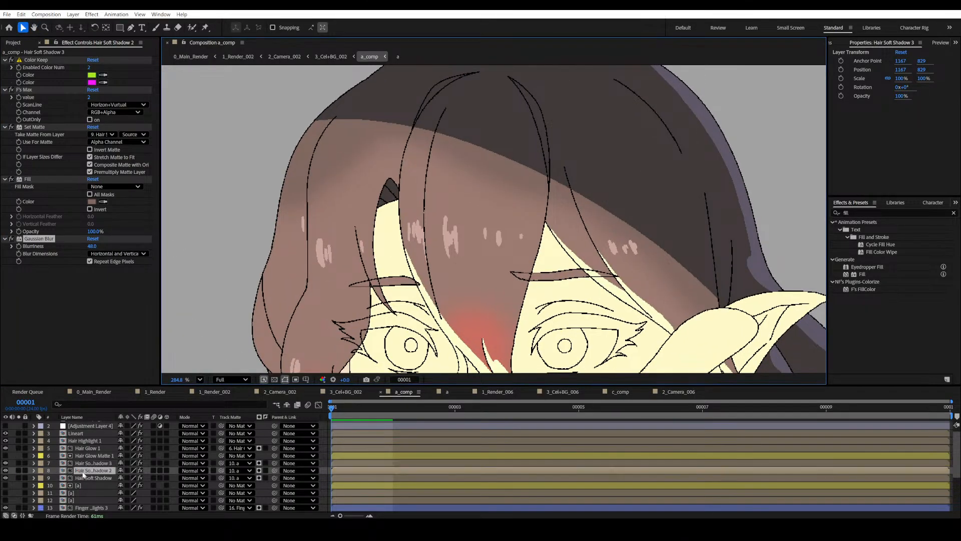
click(81, 478)
ctrl+click(82, 464)
ctrl+click(78, 471)
click(42, 471)
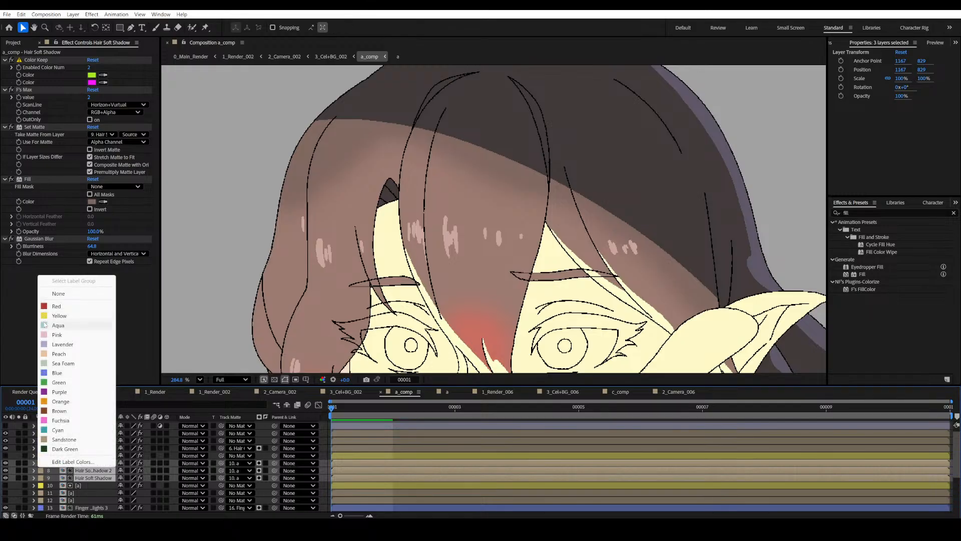
click(58, 354)
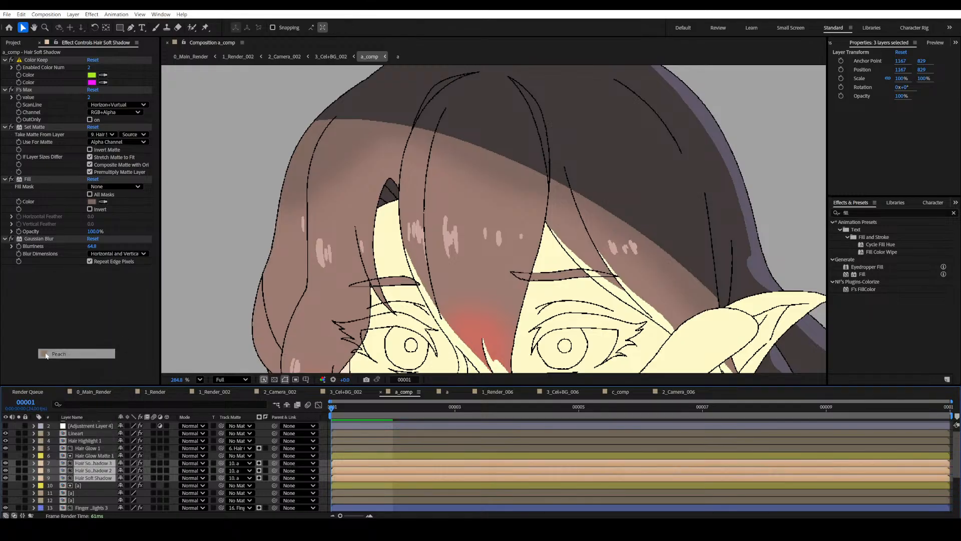
click(42, 471)
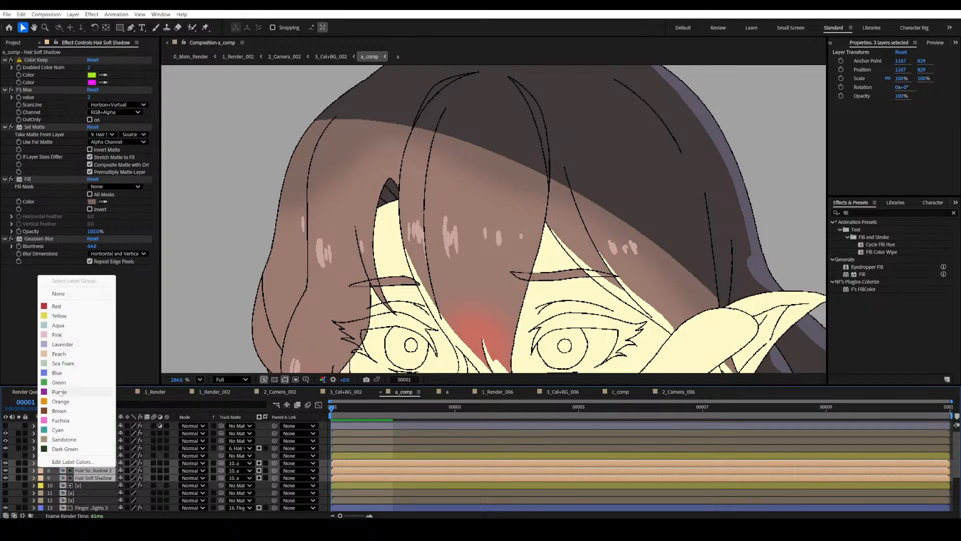
click(85, 382)
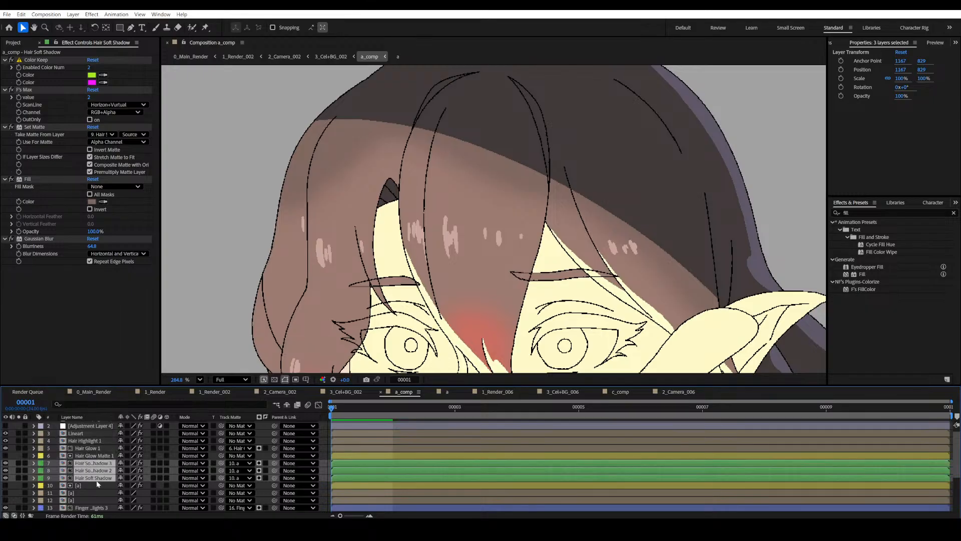
Solo the three Hair Soft Shadow layers and compare them with matte layer 10 [a] soloed on and off.
click(18, 463)
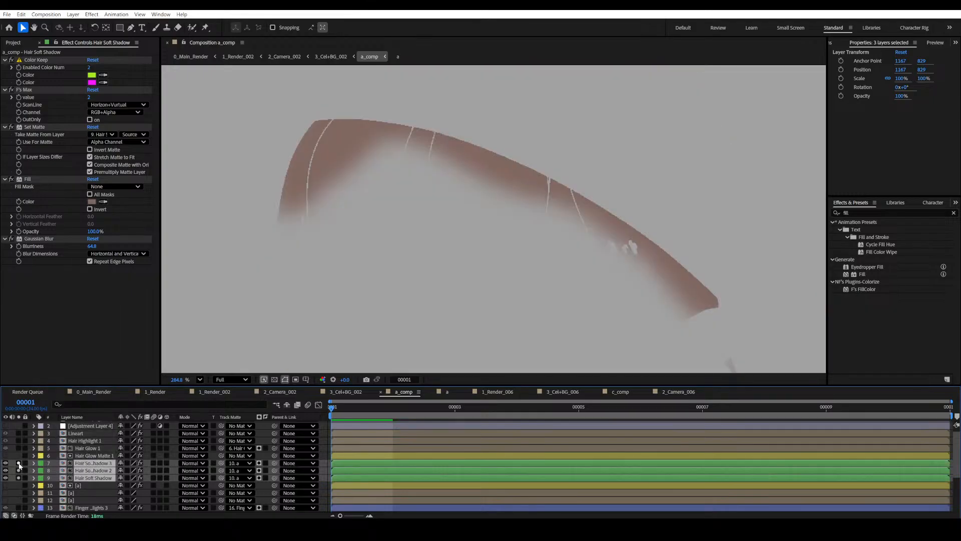
drag(393, 285, 370, 299)
key(ctrl+s)
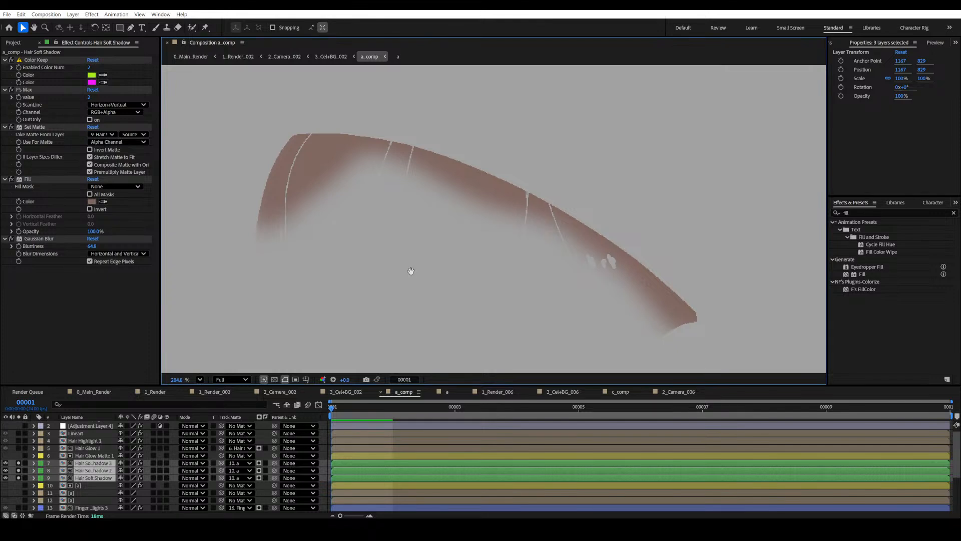
drag(410, 271, 429, 285)
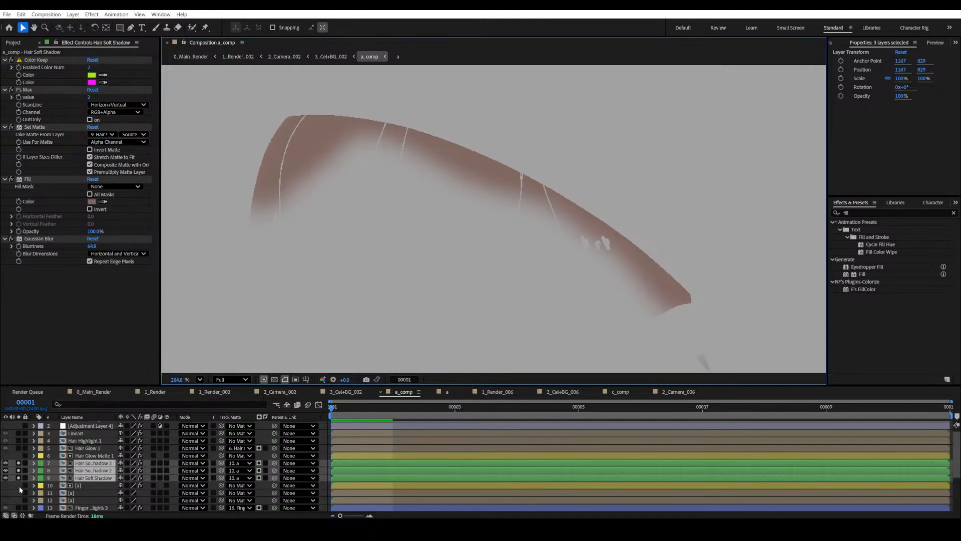
click(6, 485)
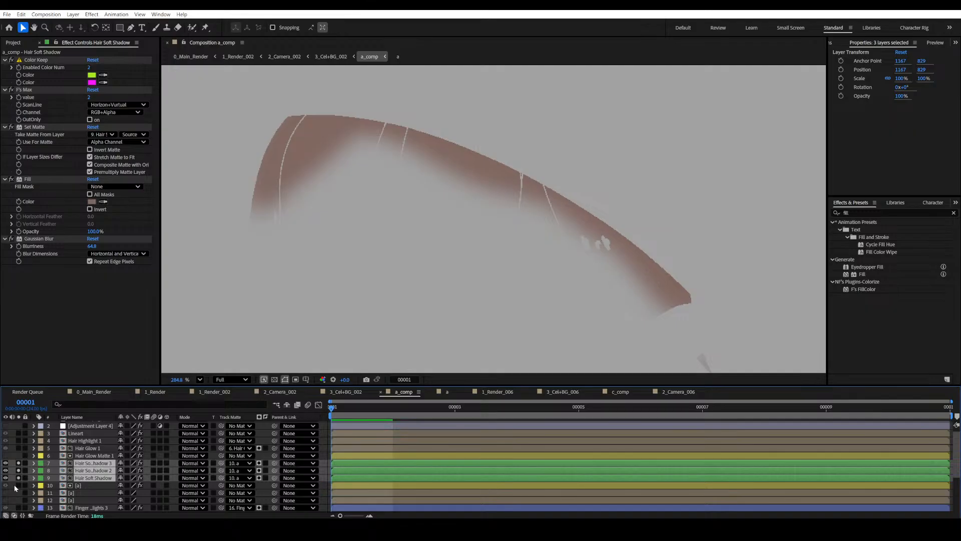
click(18, 485)
click(18, 485)
click(19, 485)
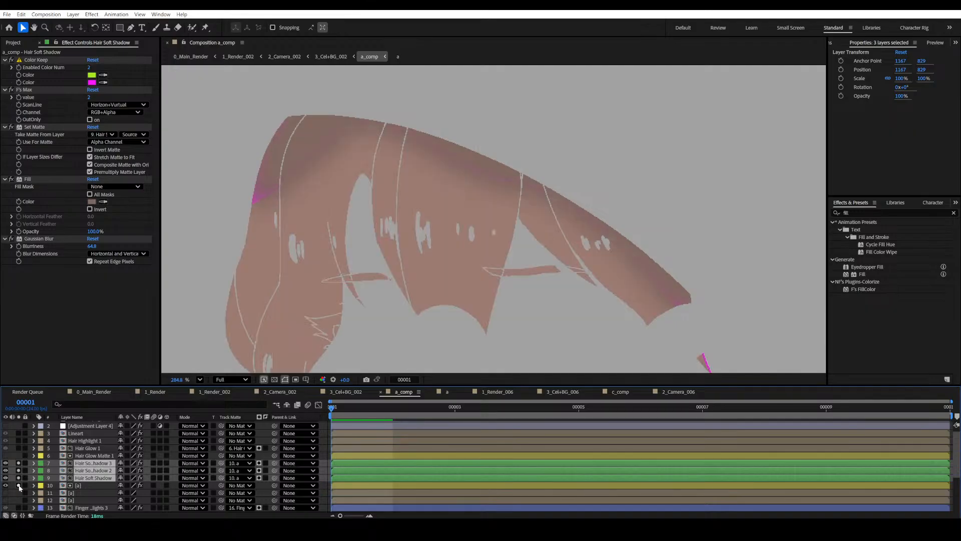
click(19, 485)
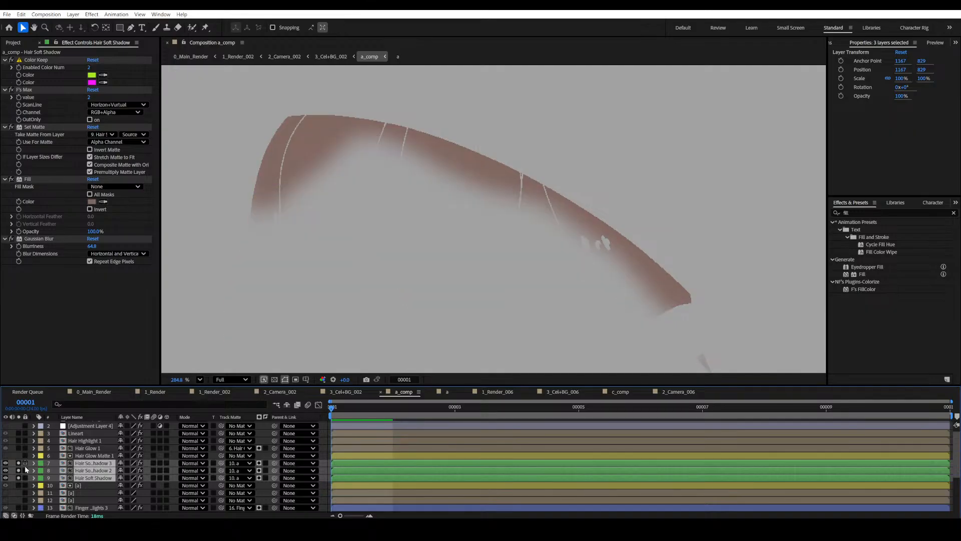
Turn off the solo, toggle the visibility of the three Hair Soft Shadow layers to compare the shading, and save.
click(18, 478)
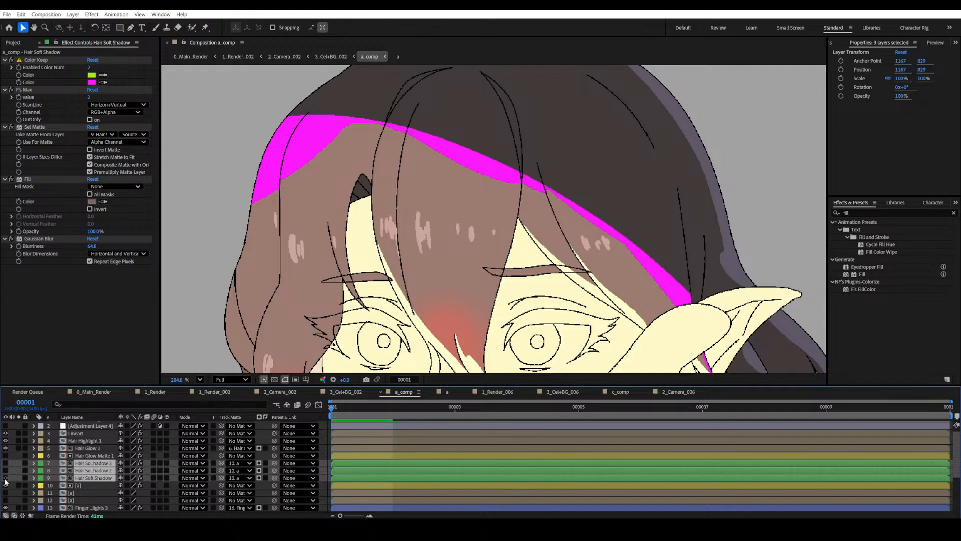
click(5, 479)
click(5, 485)
drag(390, 265, 387, 273)
key(ctrl+s)
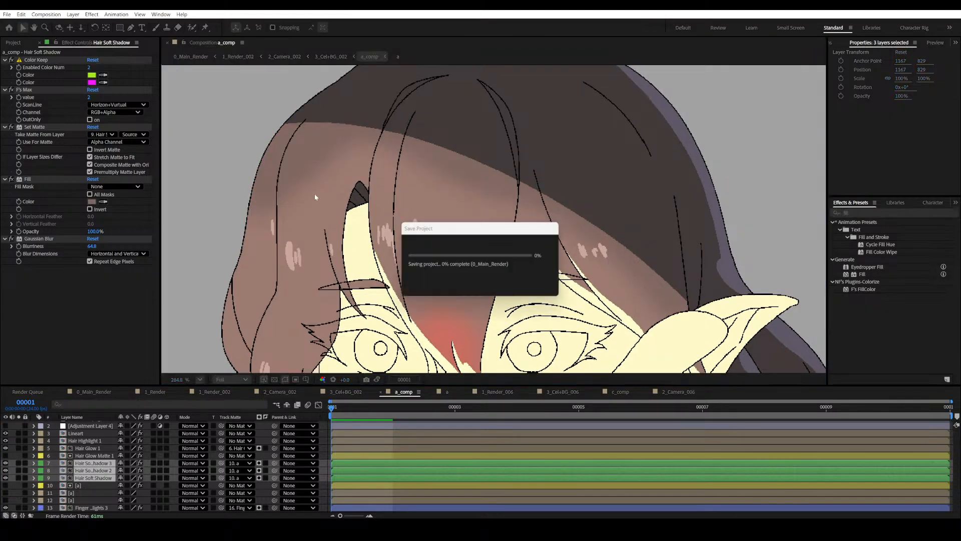
Examine the layered hair shadow up close along the light and dark hair boundary and within the full frame.
drag(311, 189, 333, 206)
drag(469, 181, 523, 248)
scroll(492, 186, up, 2)
scroll(530, 306, up, 2)
drag(584, 265, 466, 236)
scroll(488, 211, up, 2)
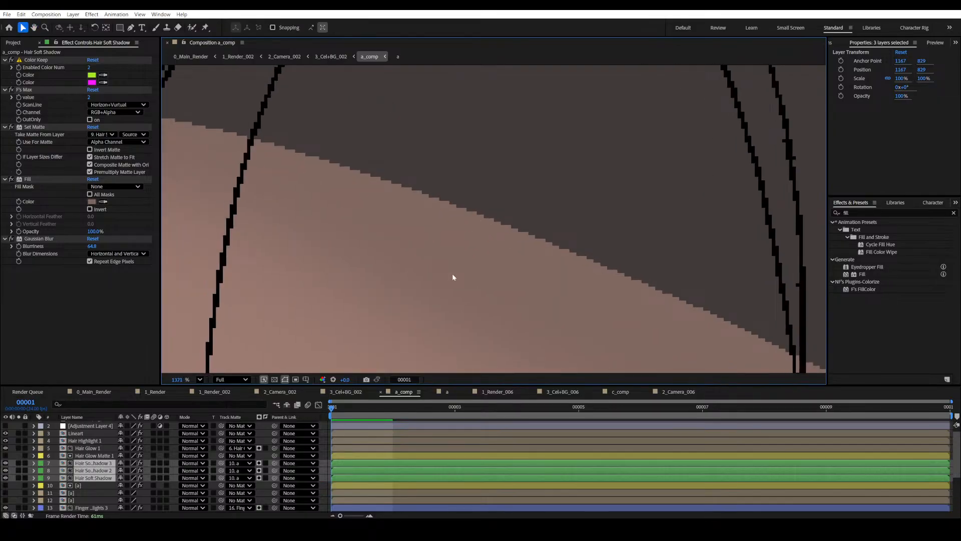
scroll(452, 273, down, 15)
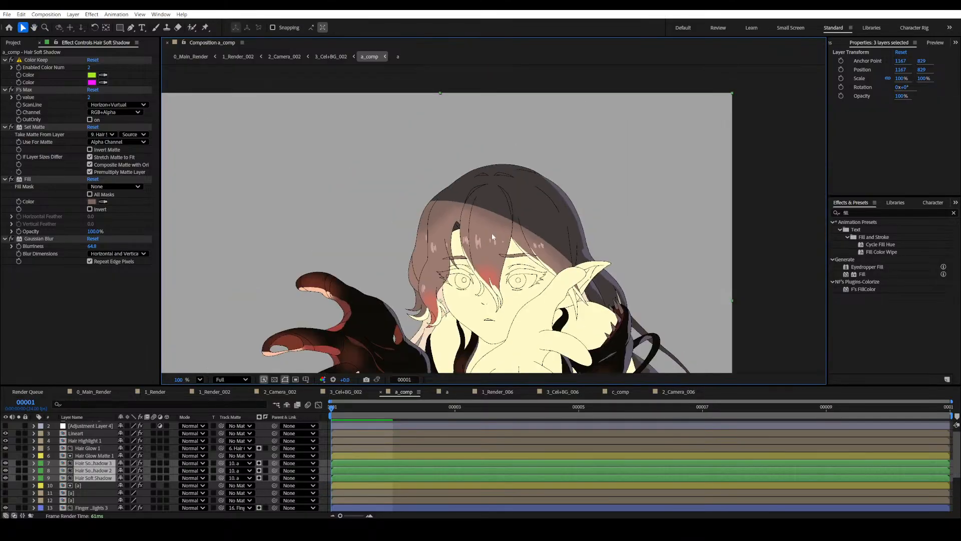
scroll(492, 233, down, 4)
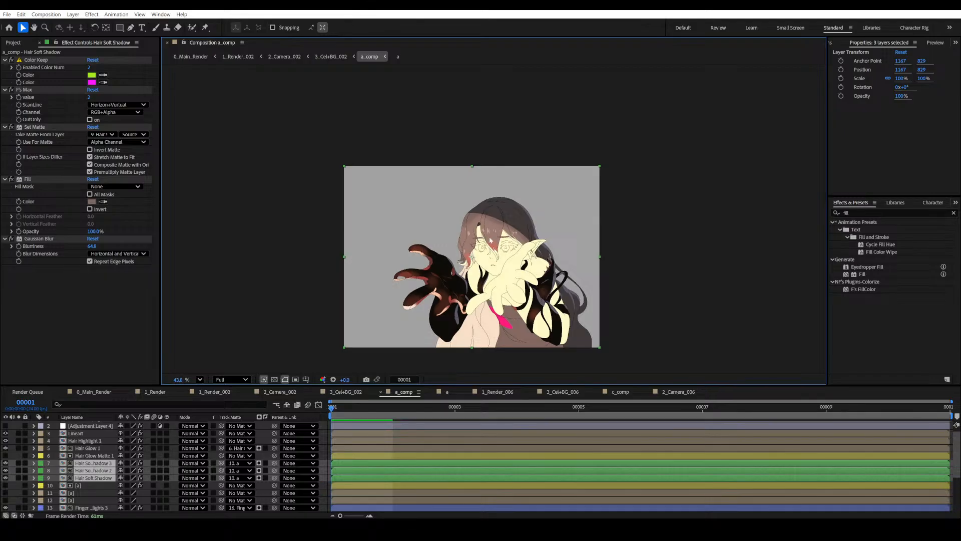
scroll(466, 256, up, 6)
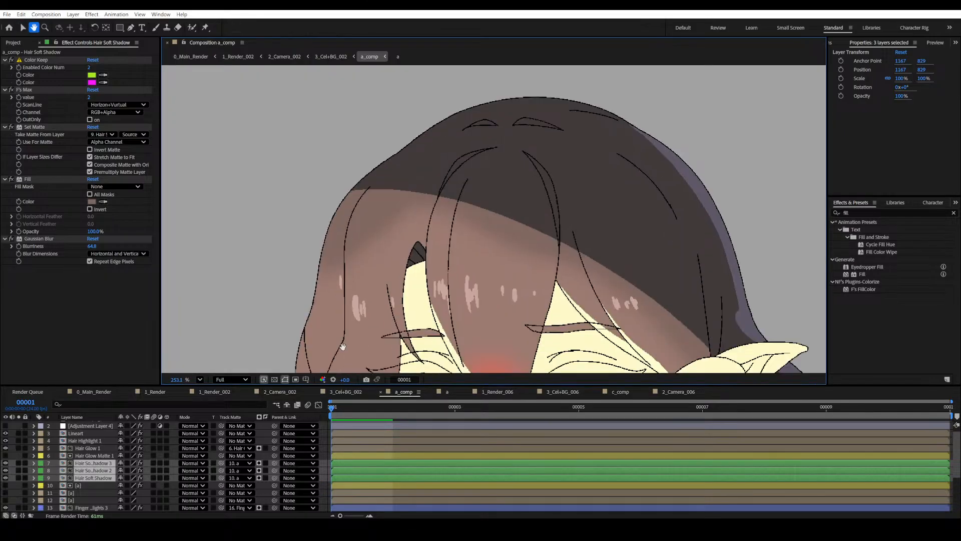
Hide Hair Soft Shadow and Hair Soft Shadow 2, and compare the hair with Hair Soft Shadow 3 on and off.
click(99, 478)
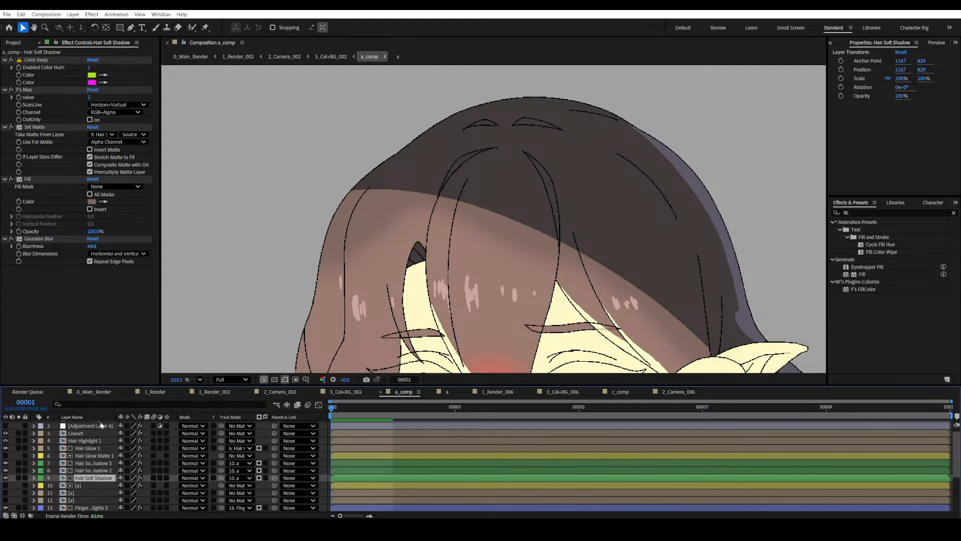
click(6, 478)
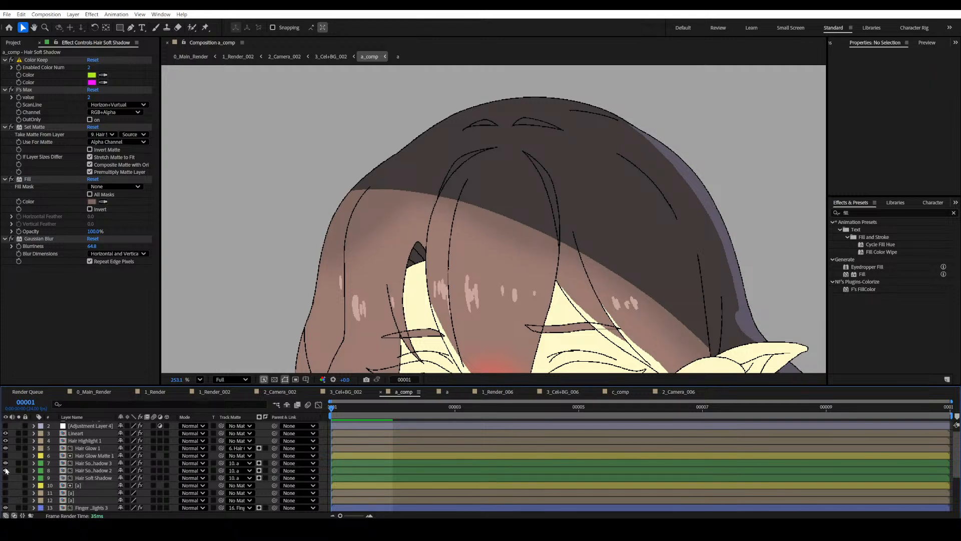
click(6, 470)
click(5, 463)
click(5, 463)
click(5, 463)
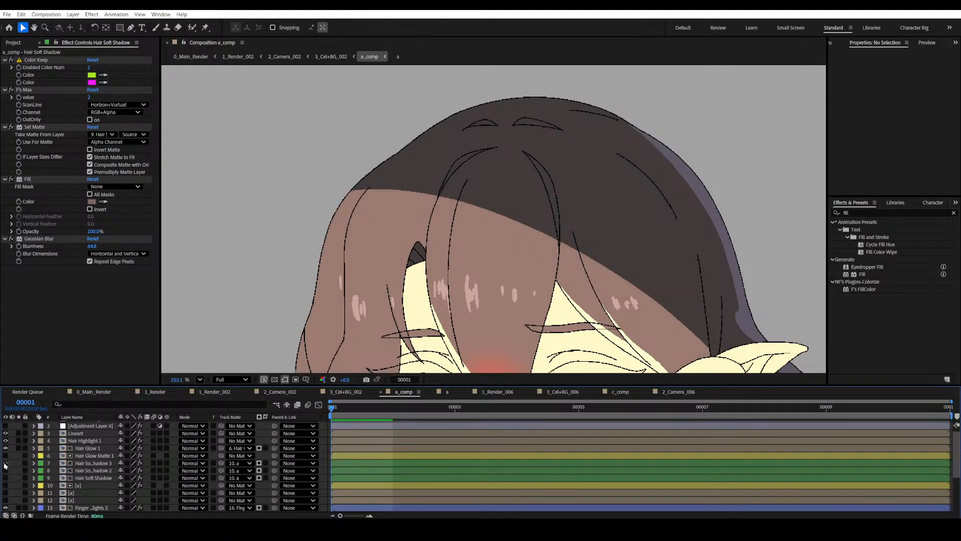
click(5, 463)
Lower the opacity of Hair Soft Shadow 3 to 49% and save the project.
click(90, 464)
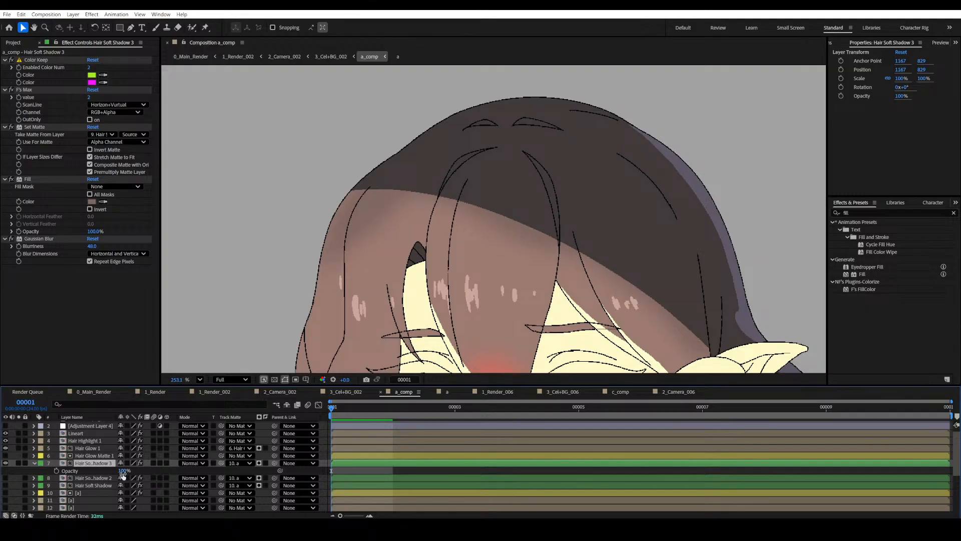
drag(124, 471, 100, 470)
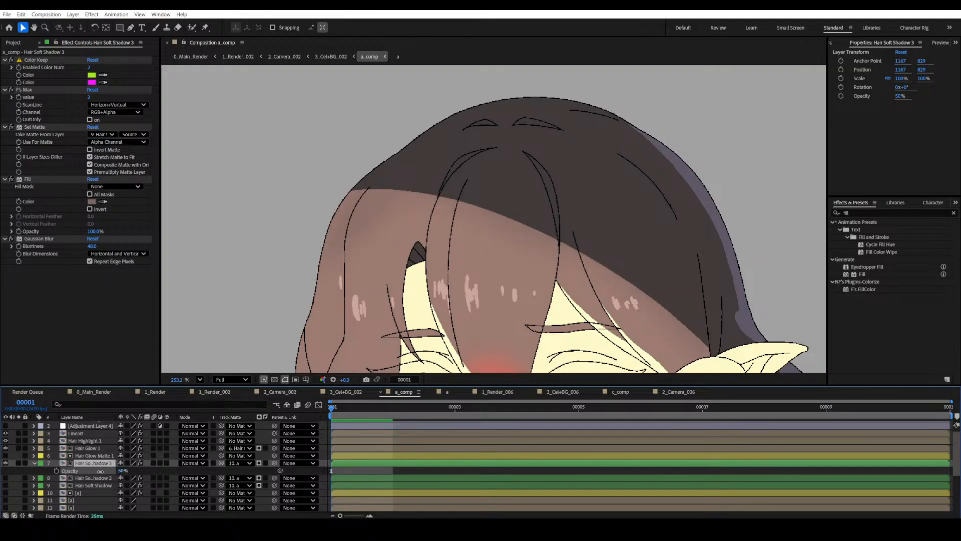
drag(411, 303, 409, 270)
key(ctrl+s)
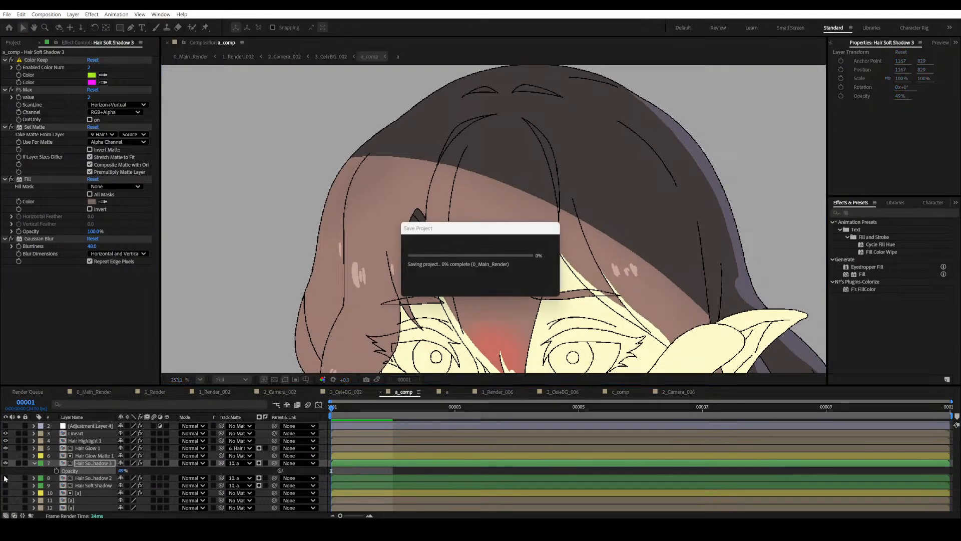
click(6, 473)
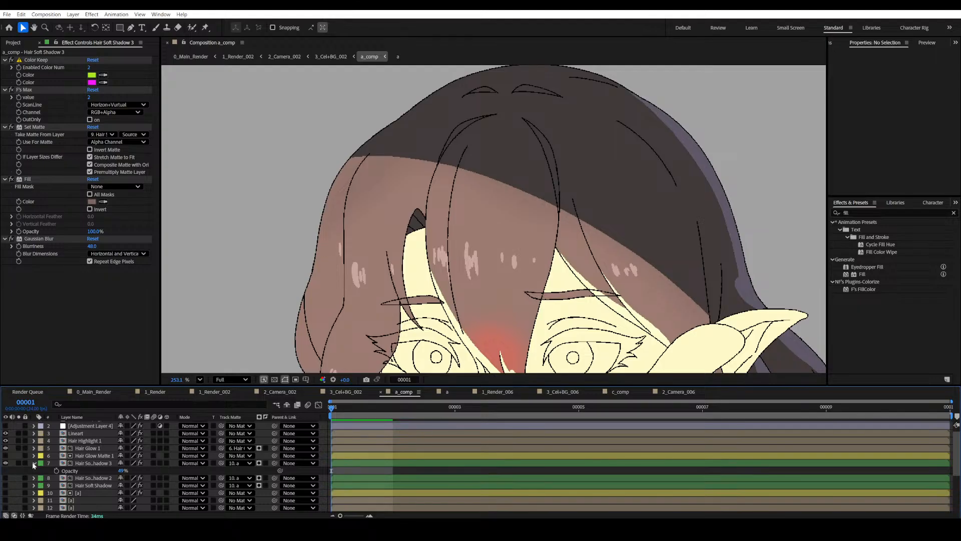
click(34, 463)
Show Hair Soft Shadow 2 and Hair Soft Shadow again, and lower the opacity of Hair Soft Shadow to 66%.
click(5, 470)
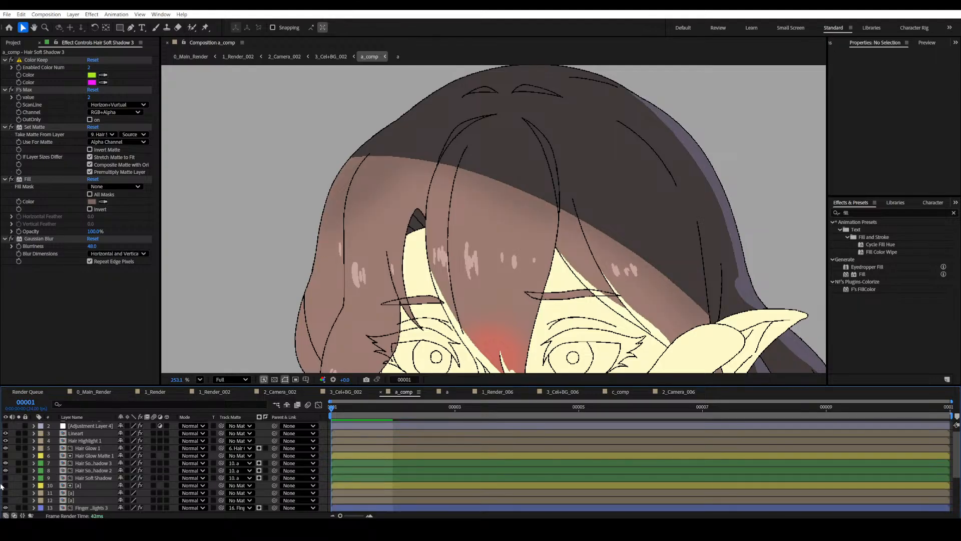
click(5, 478)
click(82, 470)
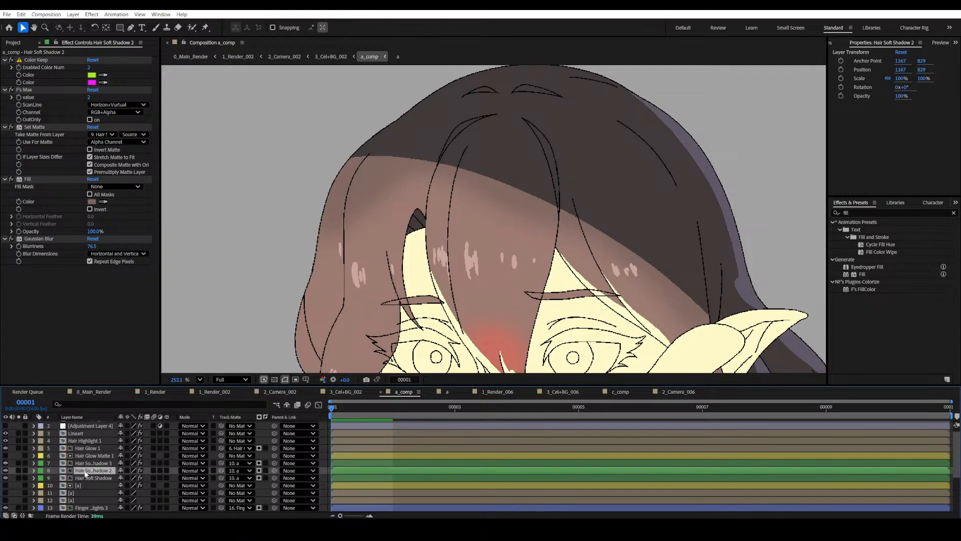
click(85, 478)
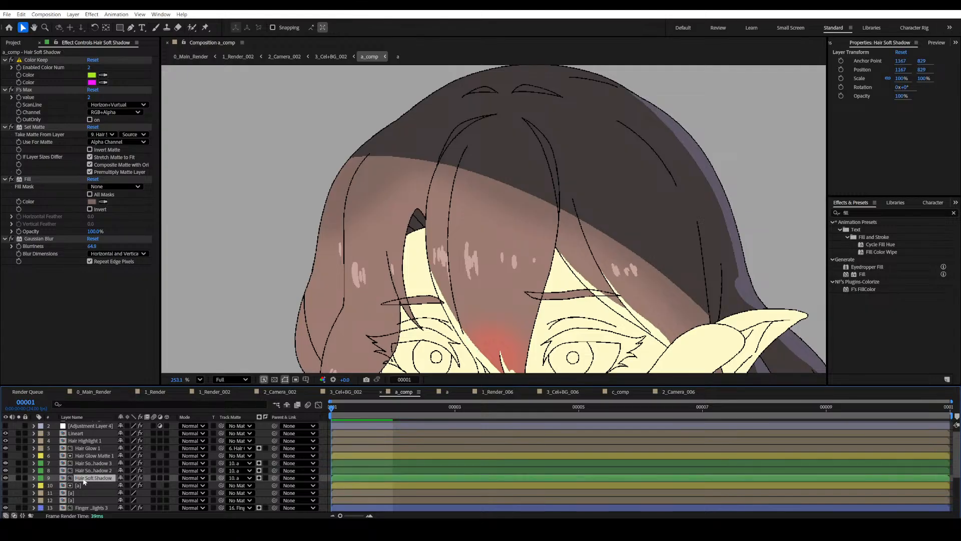
key(t)
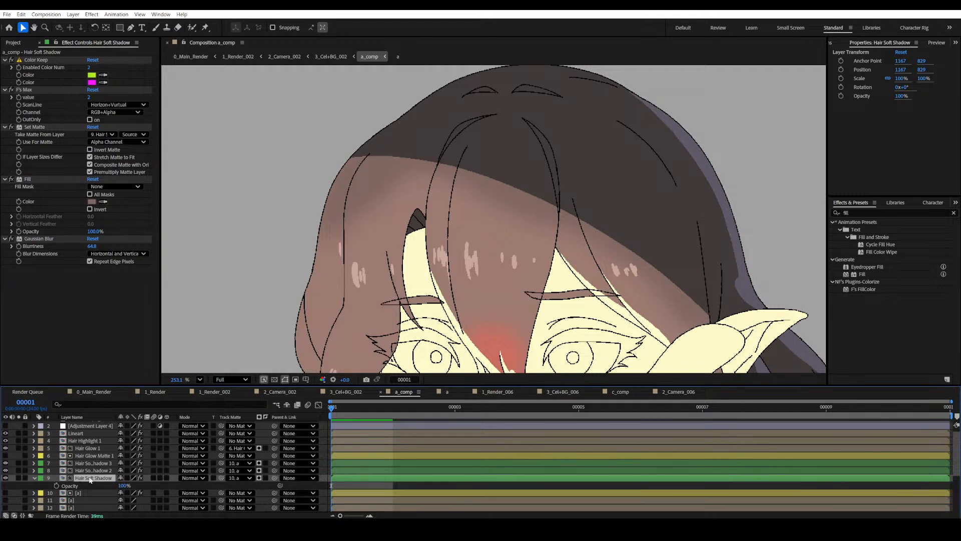
drag(122, 485, 111, 485)
Lower the opacity of Hair Soft Shadow 3 to 41% and save the project.
click(92, 463)
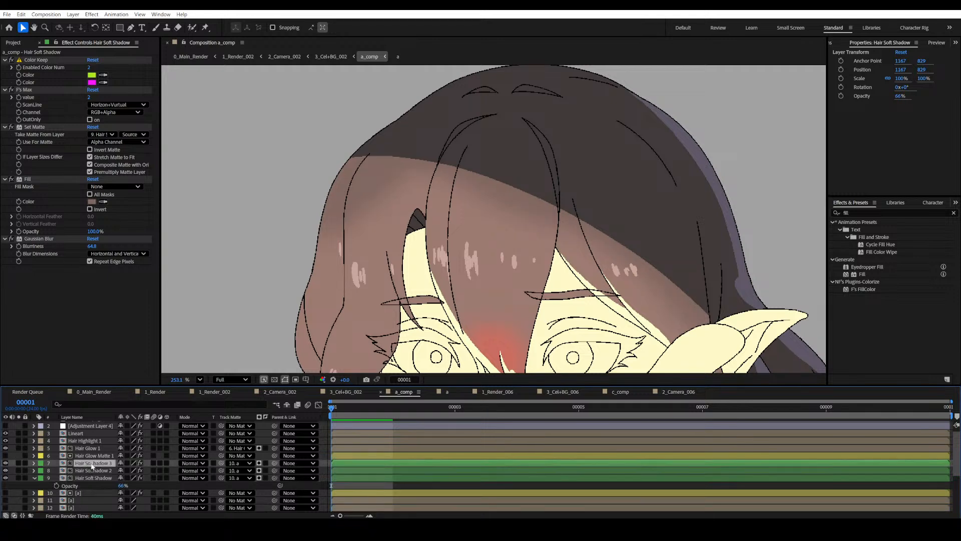
key(t)
drag(120, 473, 118, 470)
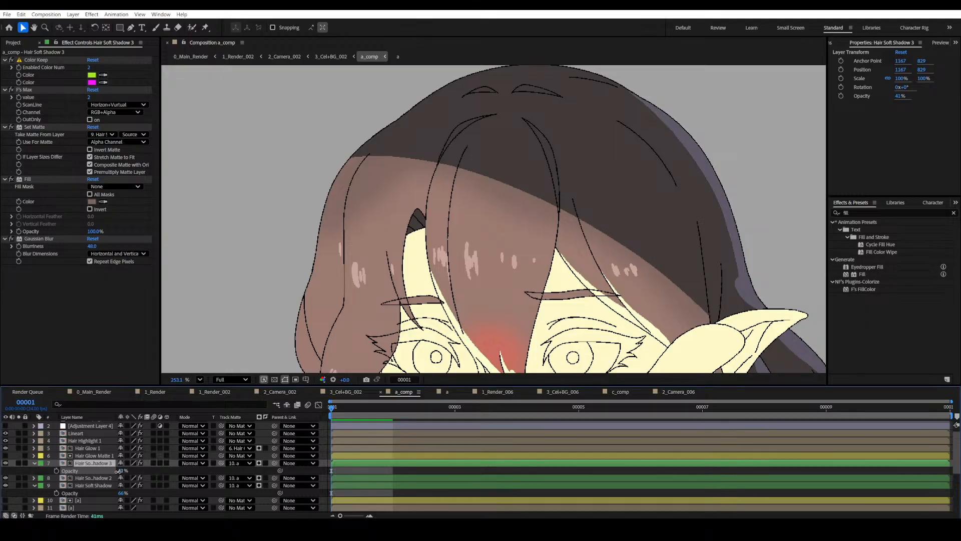
scroll(527, 264, down, 4)
drag(538, 286, 508, 250)
key(ctrl+s)
Examine the softened hair shadow up close and within the whole character.
scroll(493, 235, up, 2)
drag(497, 202, 473, 254)
scroll(486, 197, up, 2)
scroll(444, 211, up, 3)
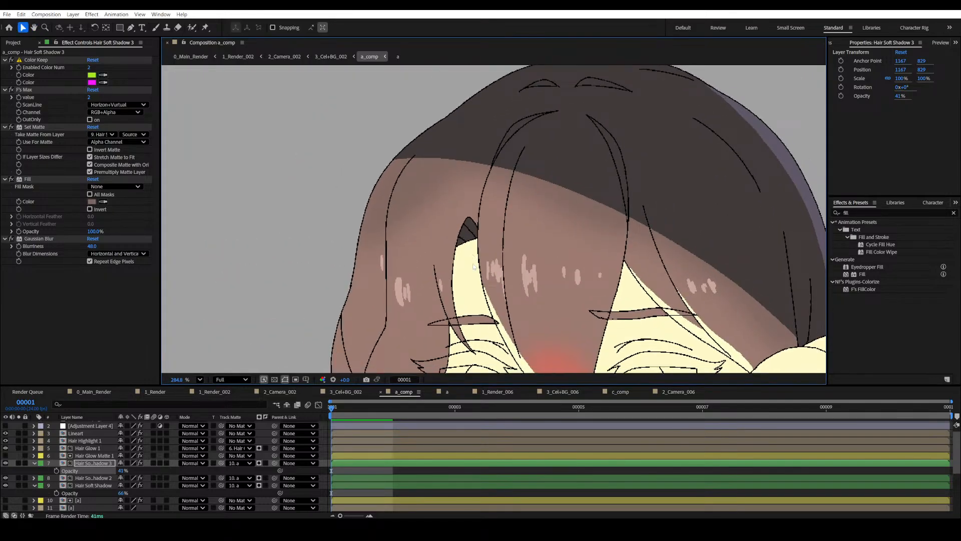
scroll(515, 274, down, 2)
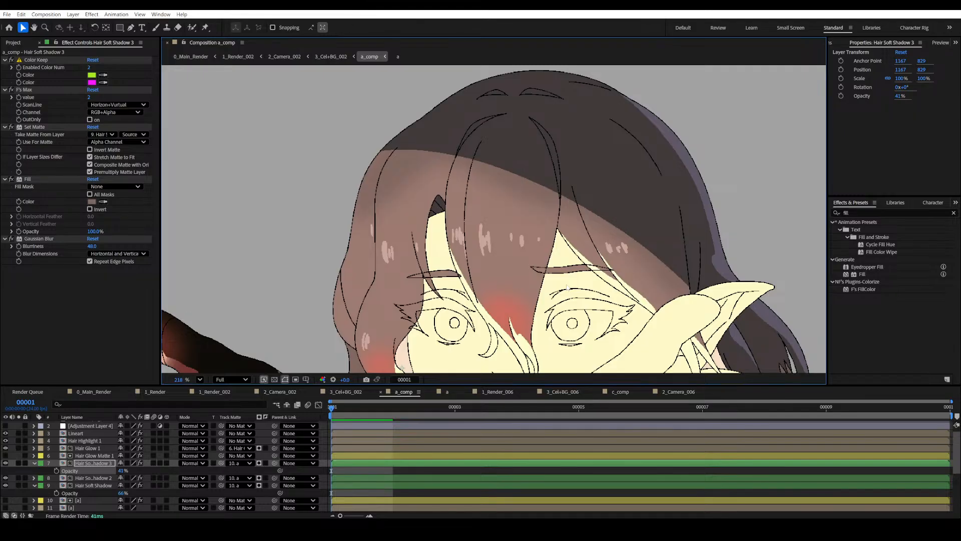
drag(552, 283, 530, 249)
key(slash)
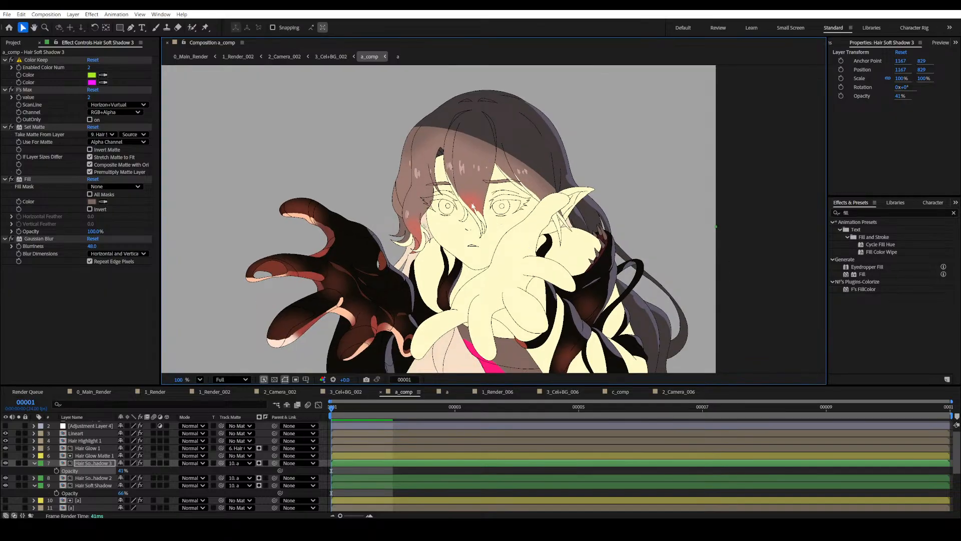
drag(492, 242, 487, 233)
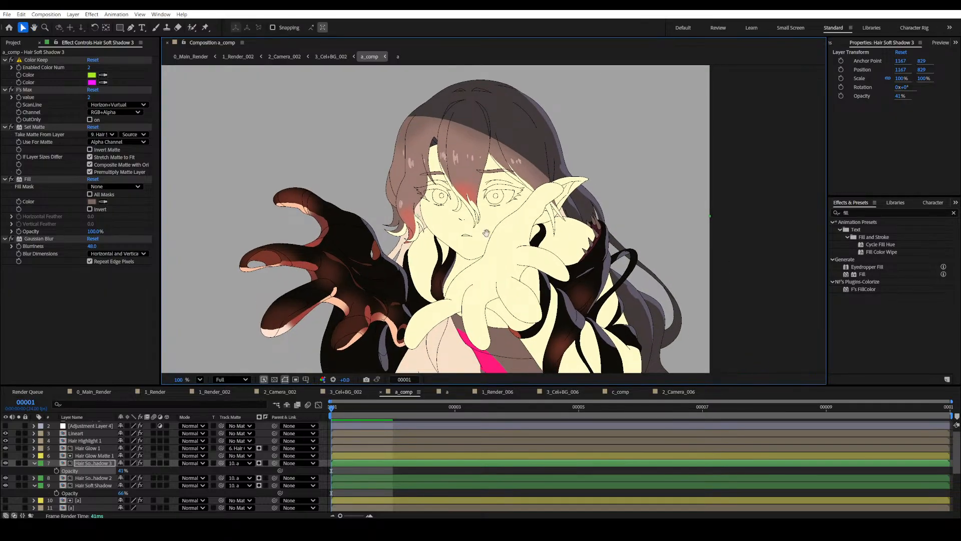
scroll(481, 246, up, 2)
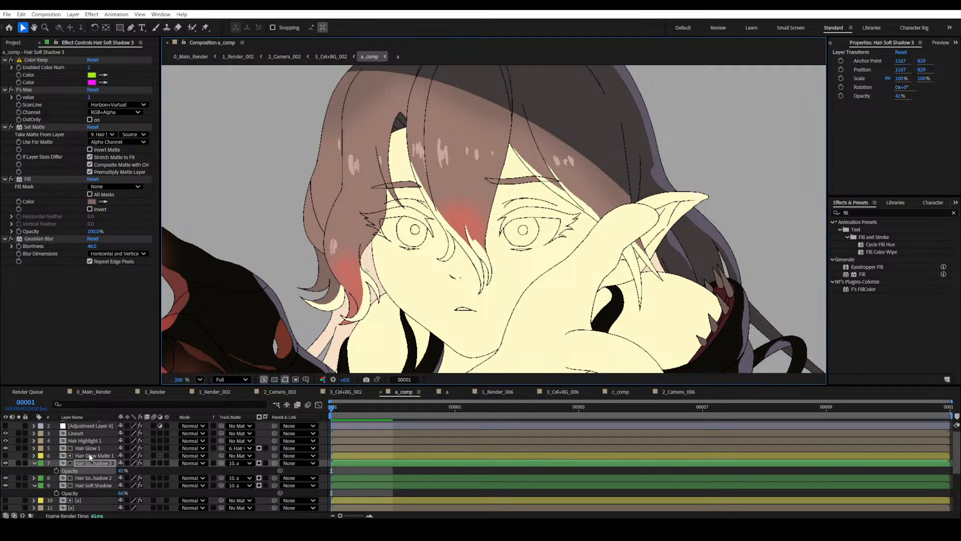
Lower the opacity of Hair Glow 1 to 74%, save the project, and collapse the expanded layer properties.
click(90, 455)
click(91, 449)
key(t)
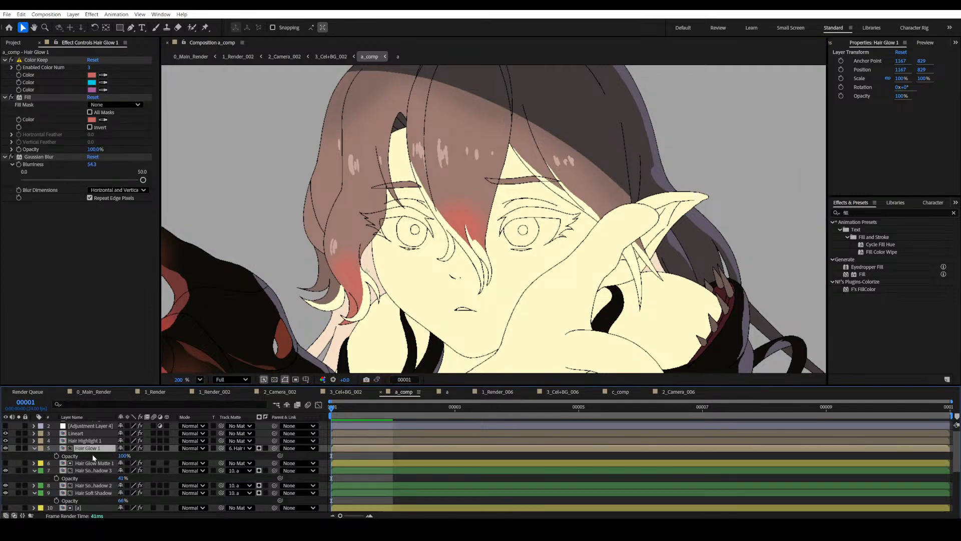
drag(122, 455, 121, 461)
drag(119, 463, 121, 463)
scroll(575, 313, down, 5)
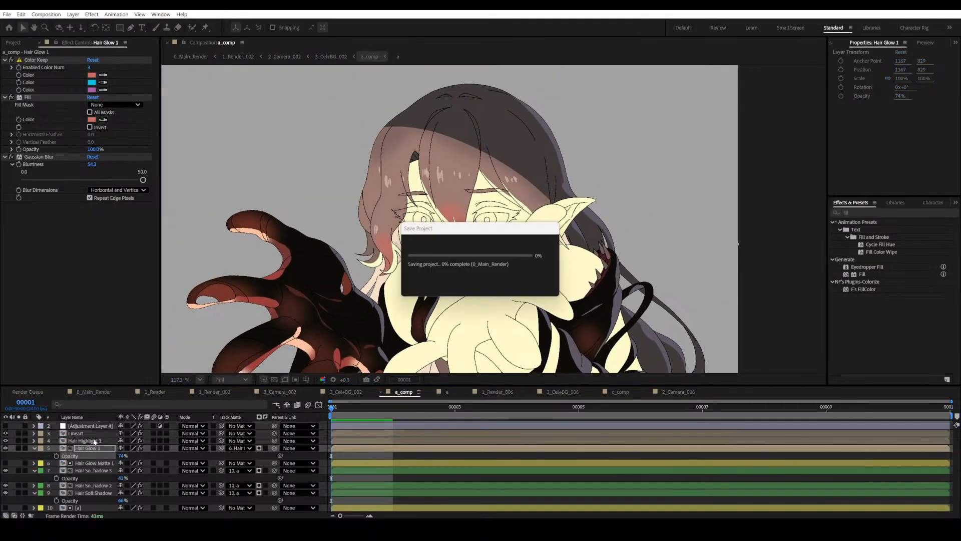
click(34, 448)
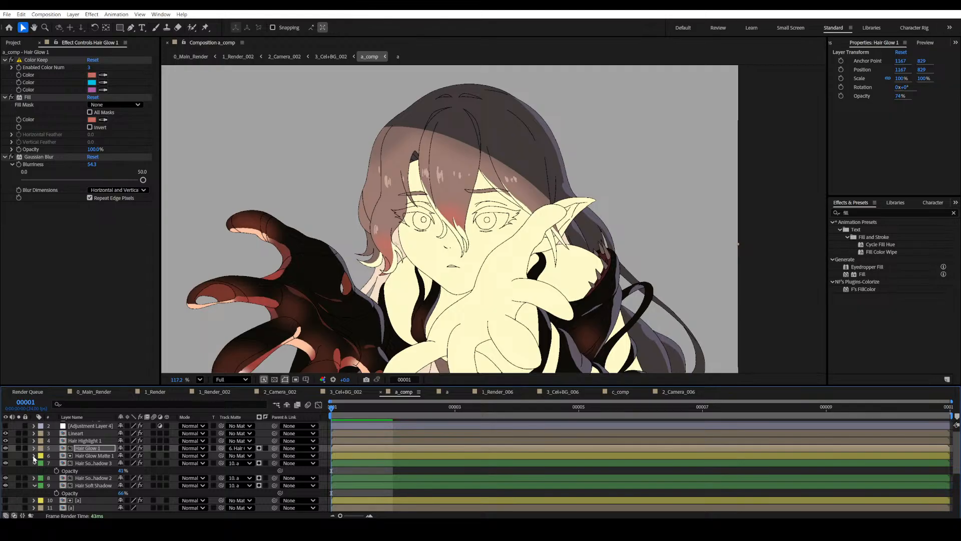
click(34, 463)
click(34, 478)
Examine the hair shading and red glow on the fringe and along the dark hair boundary.
drag(474, 327, 526, 320)
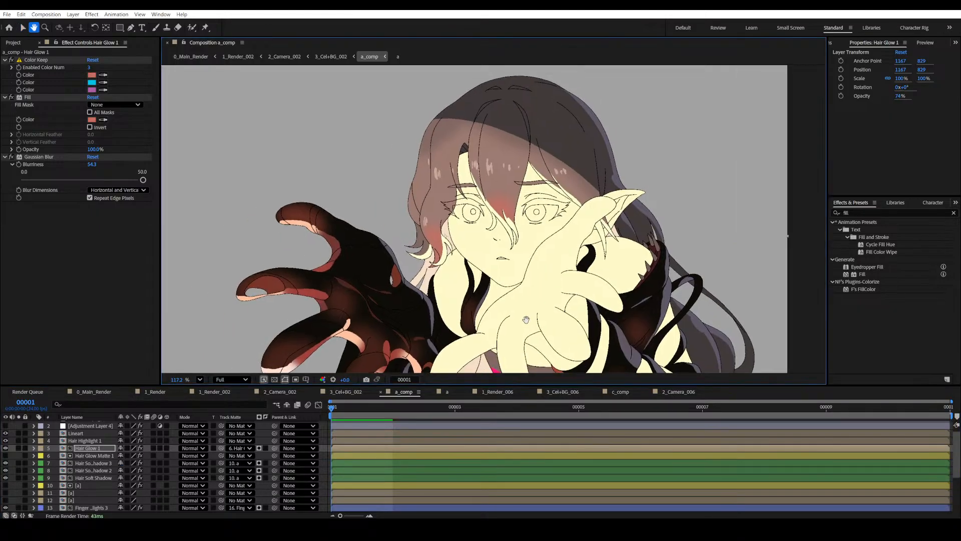
drag(604, 279, 586, 281)
scroll(480, 210, up, 8)
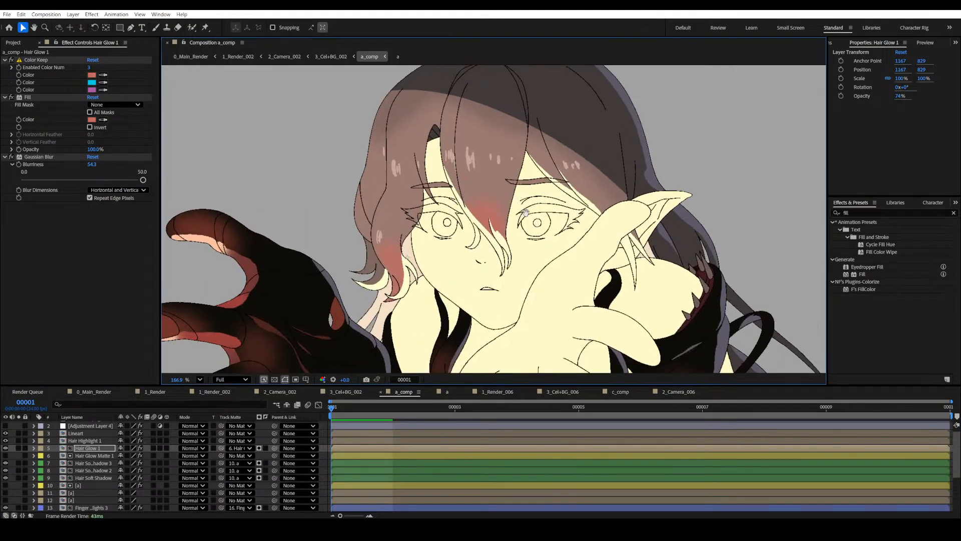
drag(555, 217, 489, 271)
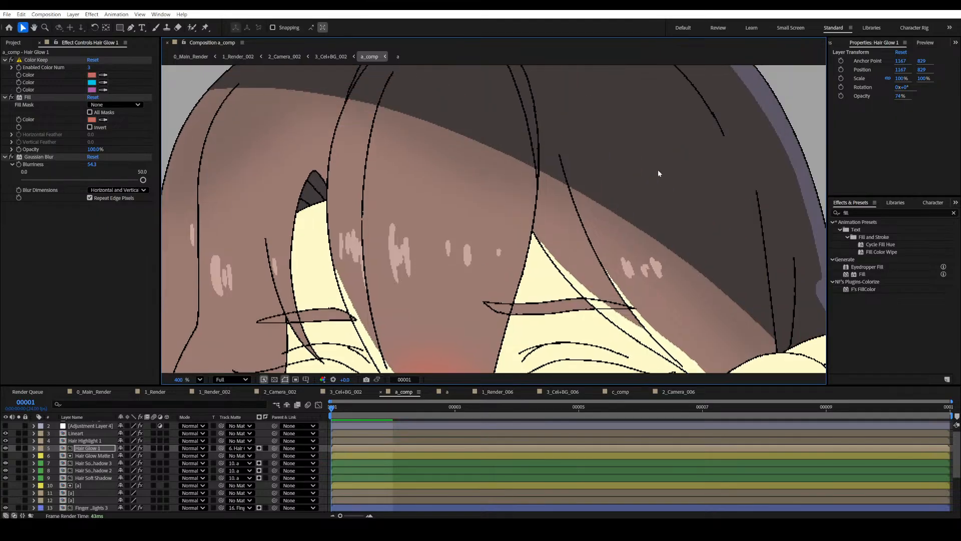
drag(659, 173, 595, 234)
drag(581, 178, 453, 192)
scroll(418, 150, down, 1)
Inspect the lower hair, the chest and the bright pink patch below the raised hand.
drag(636, 367, 596, 193)
drag(600, 236, 579, 148)
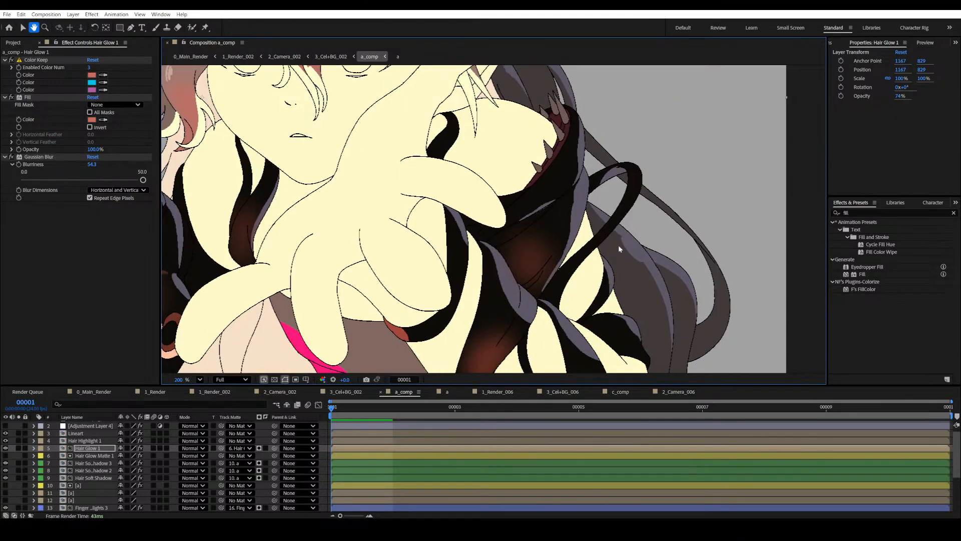
drag(705, 324, 728, 174)
drag(555, 271, 630, 239)
drag(436, 266, 477, 260)
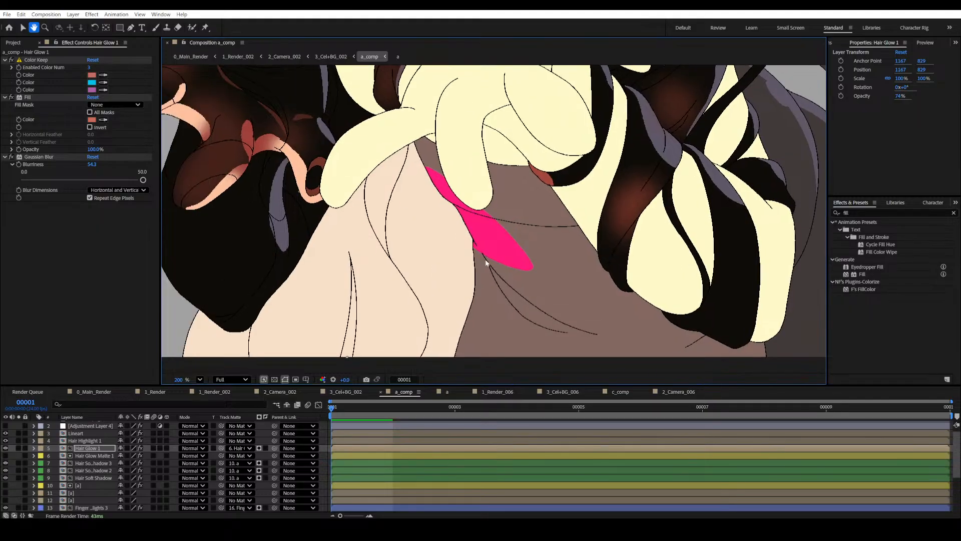
scroll(489, 252, up, 4)
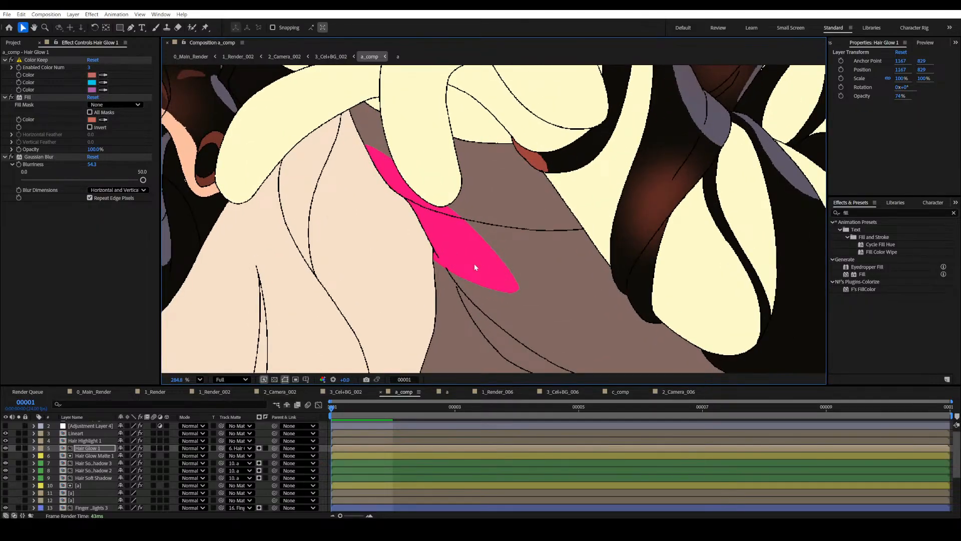
drag(529, 273, 515, 283)
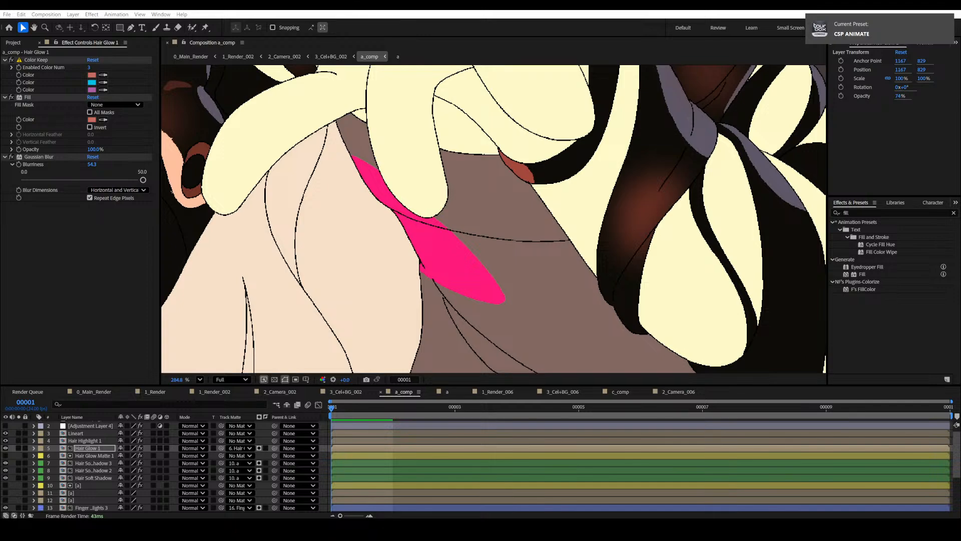
drag(546, 155, 521, 491)
scroll(409, 132, down, 1)
scroll(409, 132, down, 1)
drag(409, 133, 414, 153)
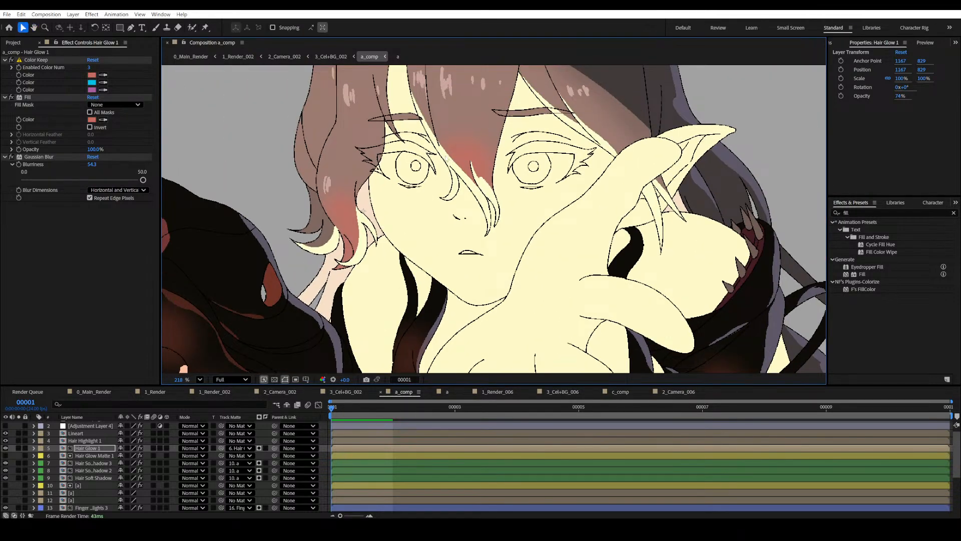
drag(479, 268, 473, 114)
click(10, 158)
drag(507, 280, 510, 195)
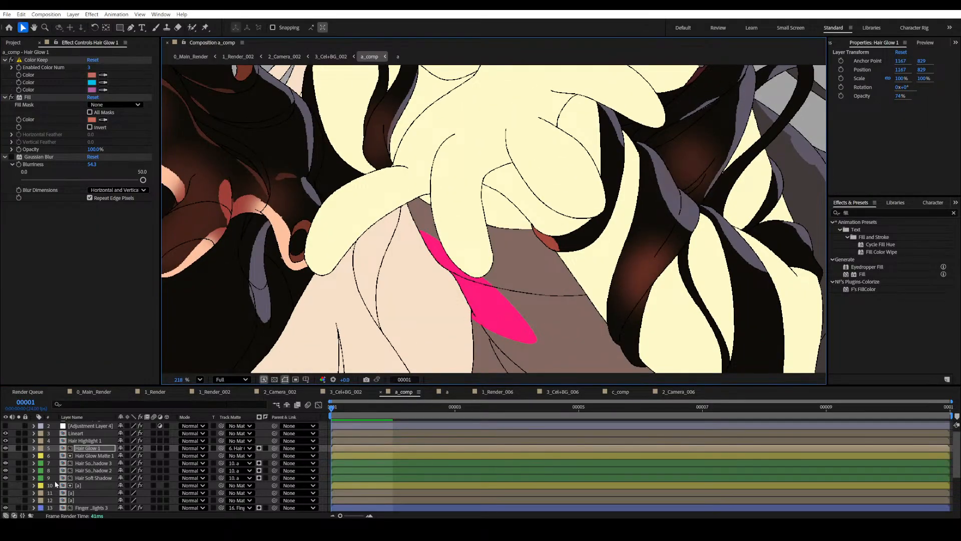
Toggle the visibility of layers 10 and 11 [a] while checking the pink patch, and solo matte layer 10 [a].
click(5, 485)
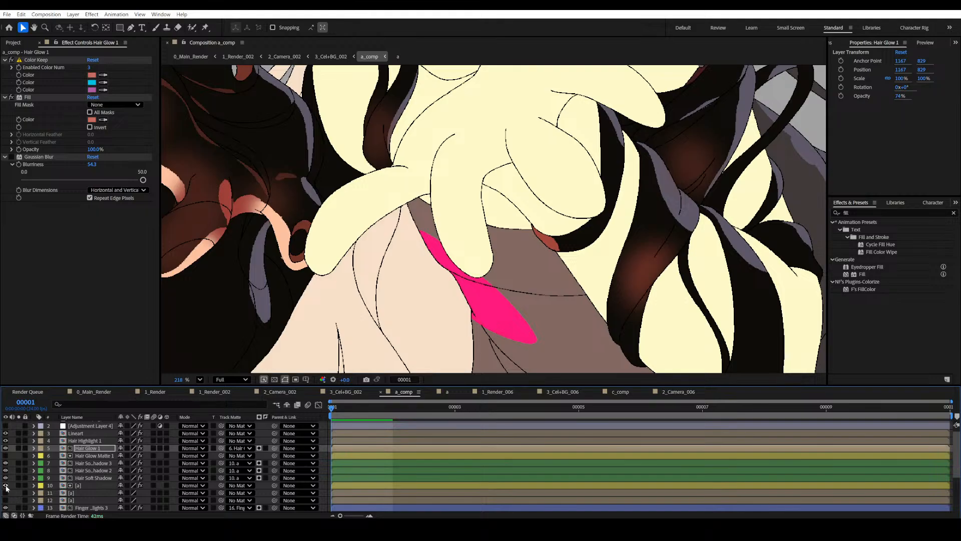
click(5, 485)
click(6, 492)
click(6, 493)
click(92, 486)
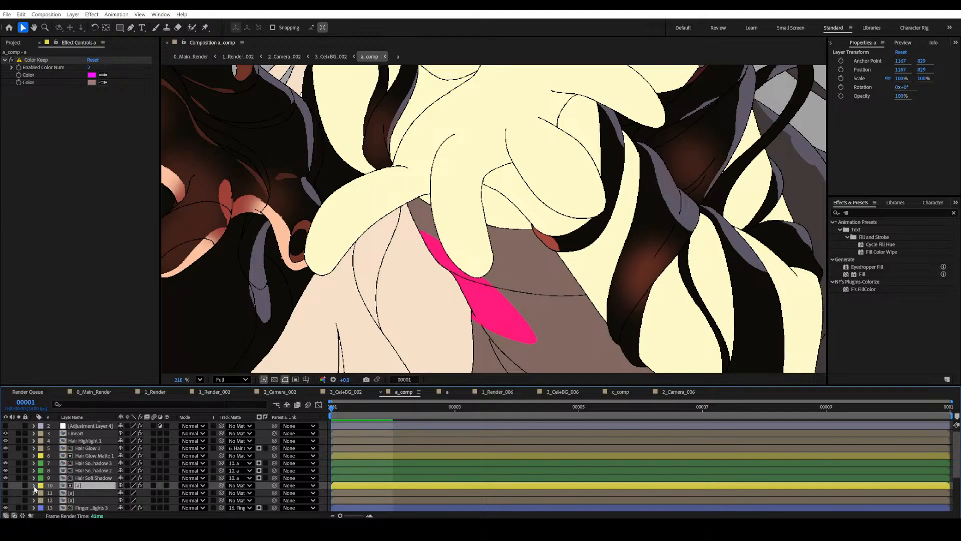
click(18, 485)
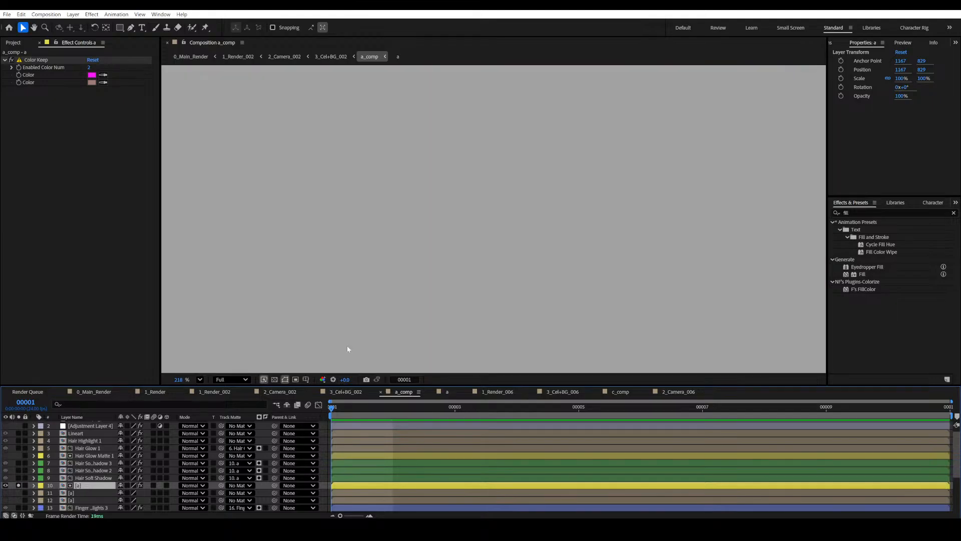
Mark the yellow hair matte layers 6 and 10 as shy, end the solo view, and hide shy layers.
scroll(482, 277, down, 3)
scroll(482, 277, down, 2)
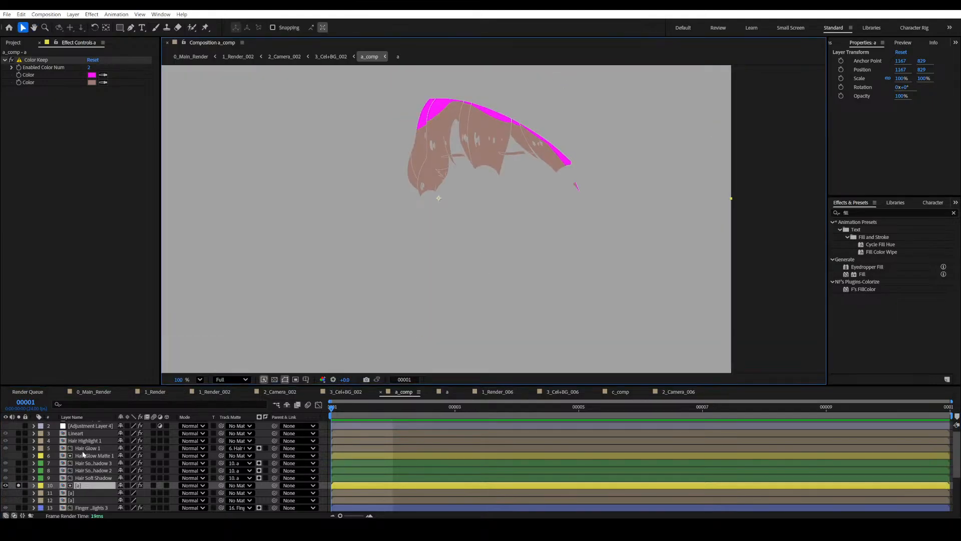
key(ctrl+s)
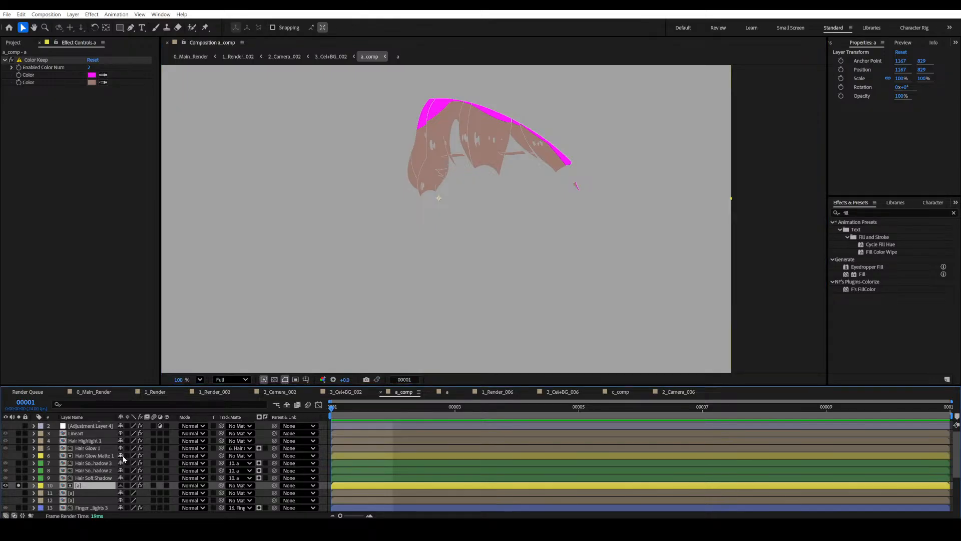
click(288, 405)
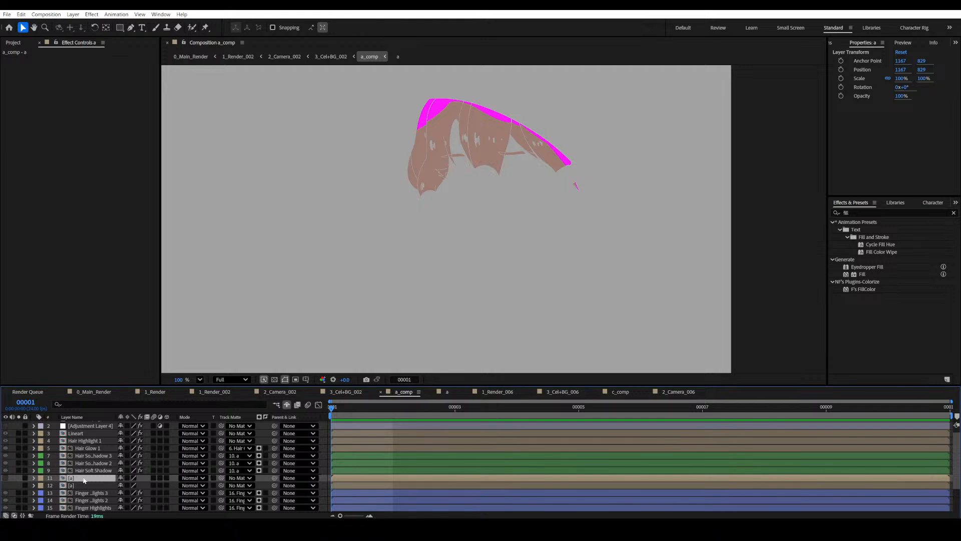
click(287, 404)
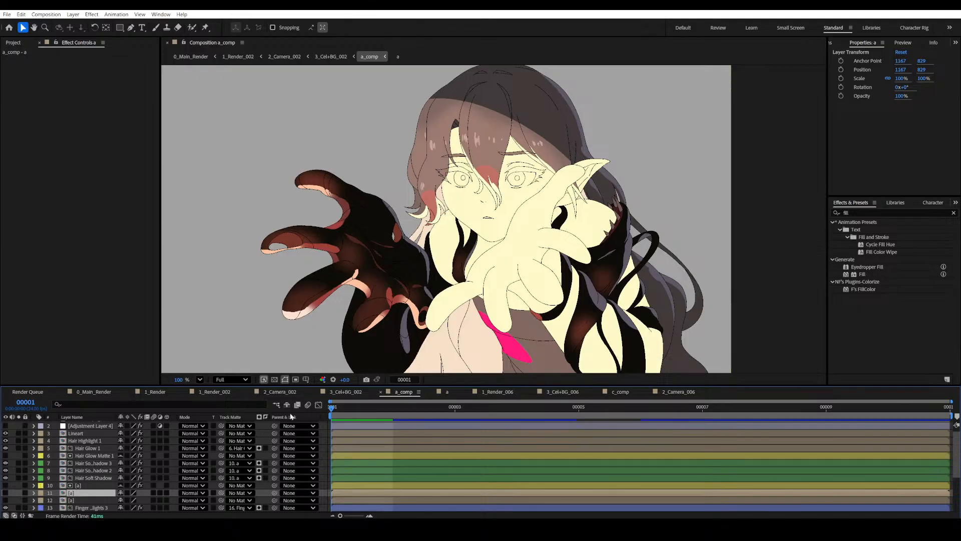
click(288, 404)
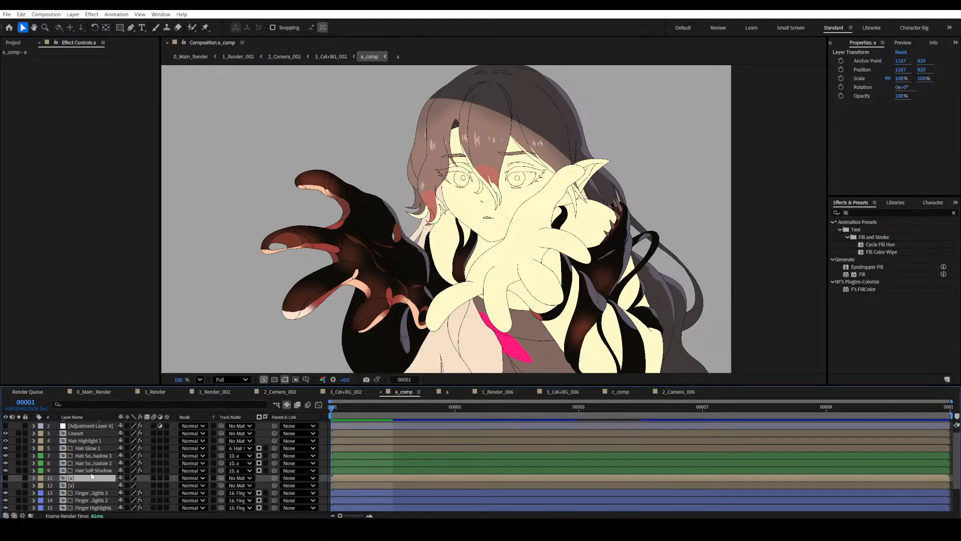
Make the duplicate a layer at number 11 visible and solo it.
click(6, 477)
click(19, 478)
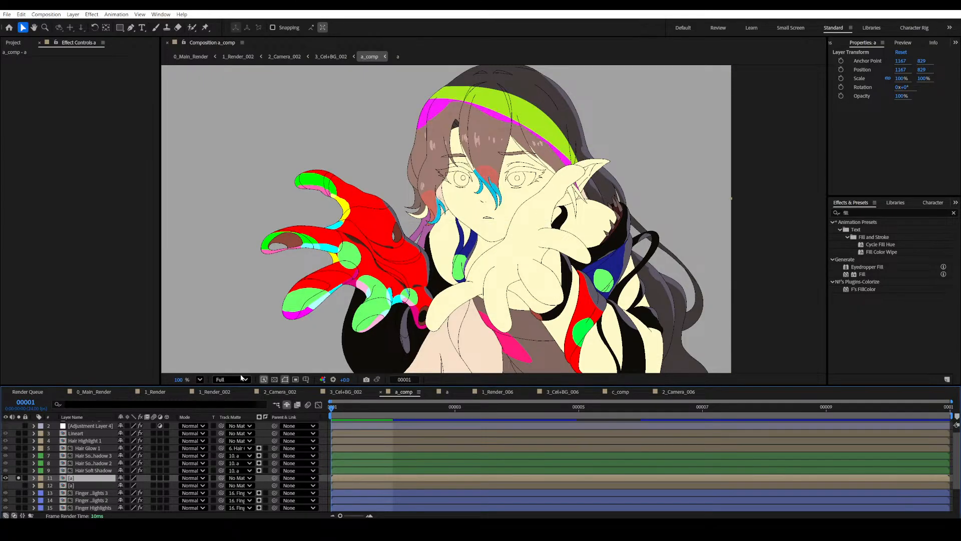
key(v)
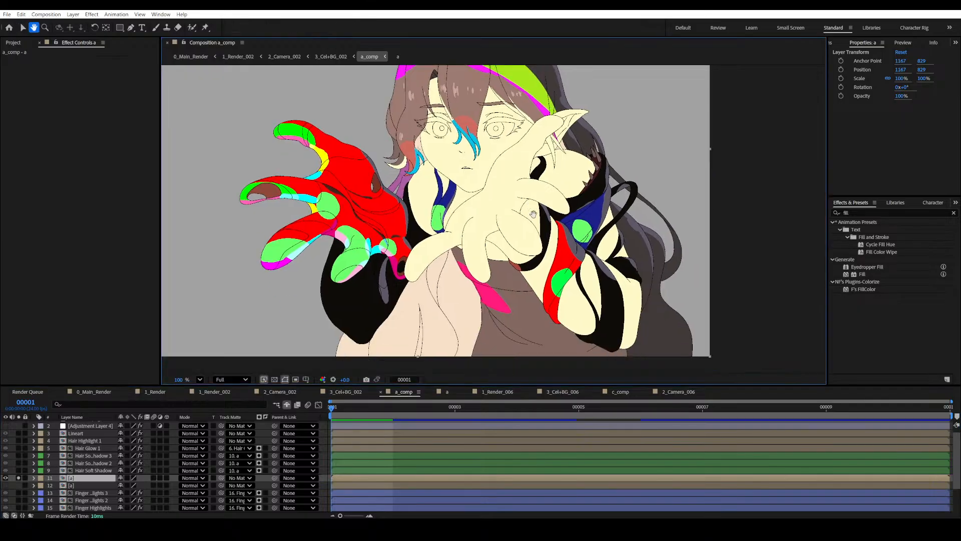
Find the Color Keep effect and apply it to layer 11.
scroll(521, 301, up, 5)
scroll(491, 241, up, 5)
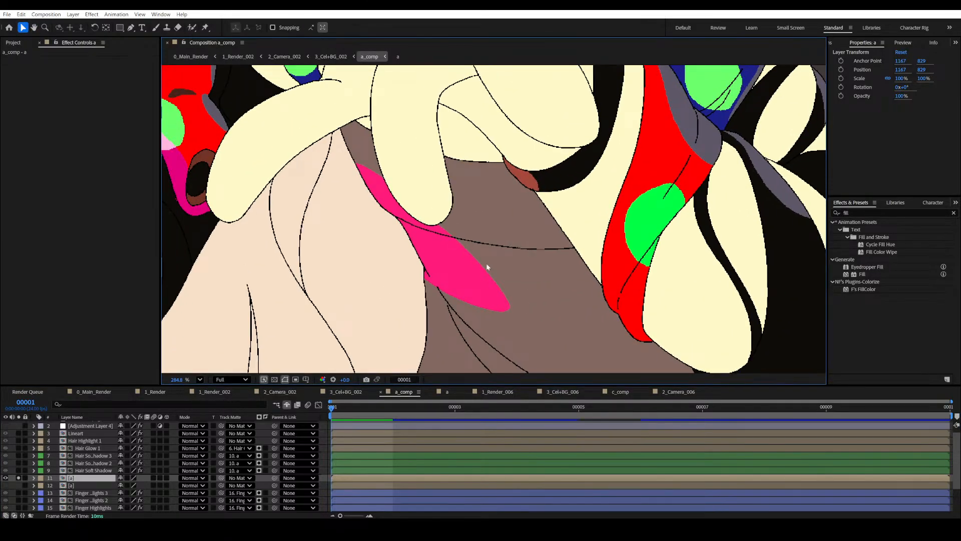
drag(507, 275, 502, 288)
click(851, 213)
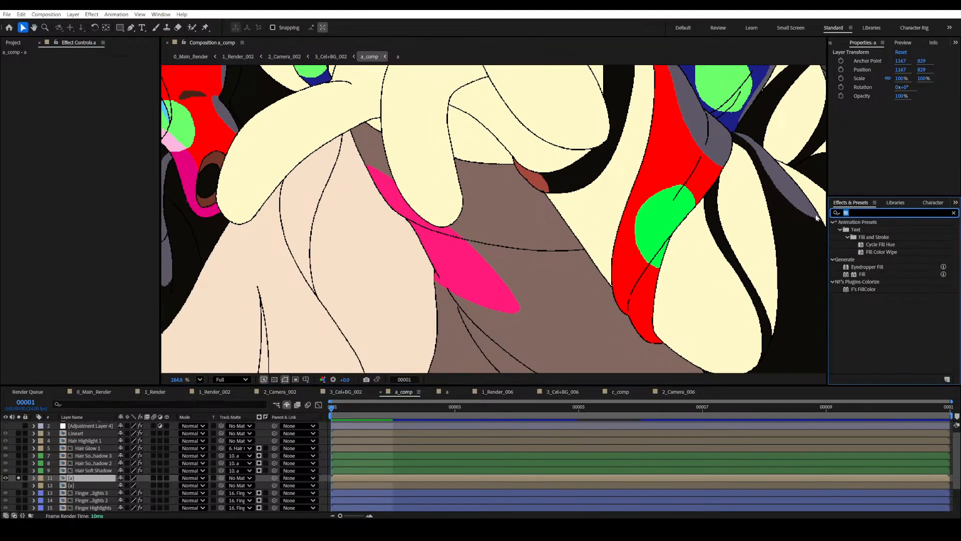
text(keep)
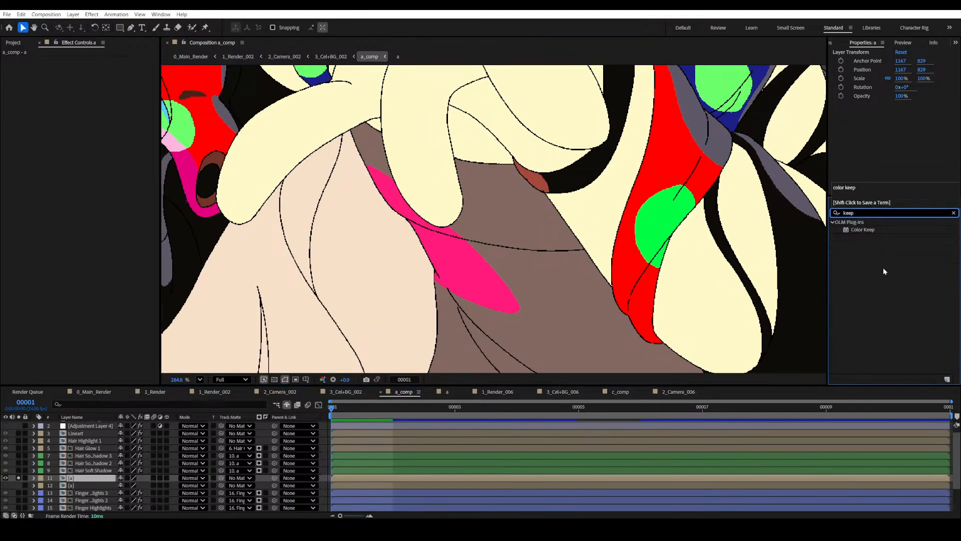
drag(864, 232, 99, 242)
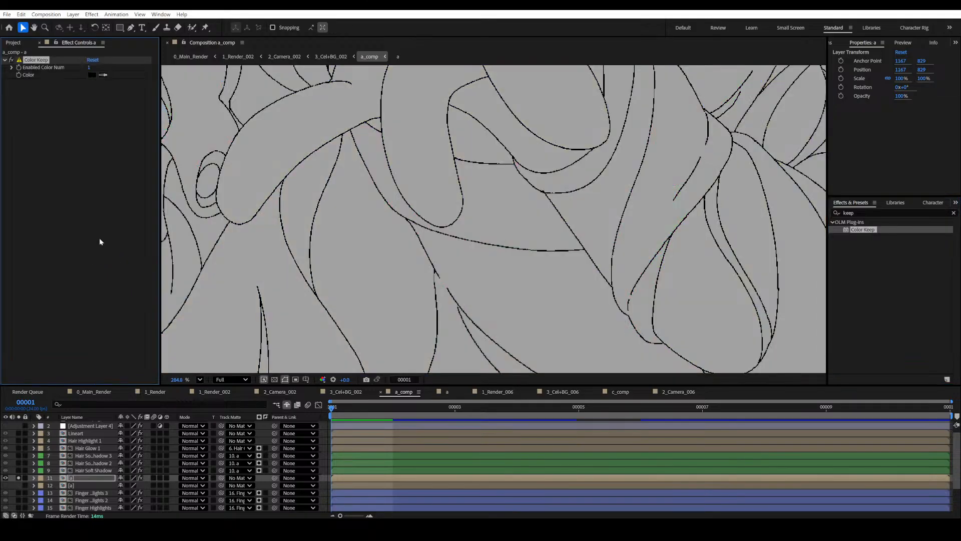
Sample the pink shape on the dress as the Color Keep color, leave the effect enabled, and save the project.
click(11, 60)
click(104, 75)
click(454, 255)
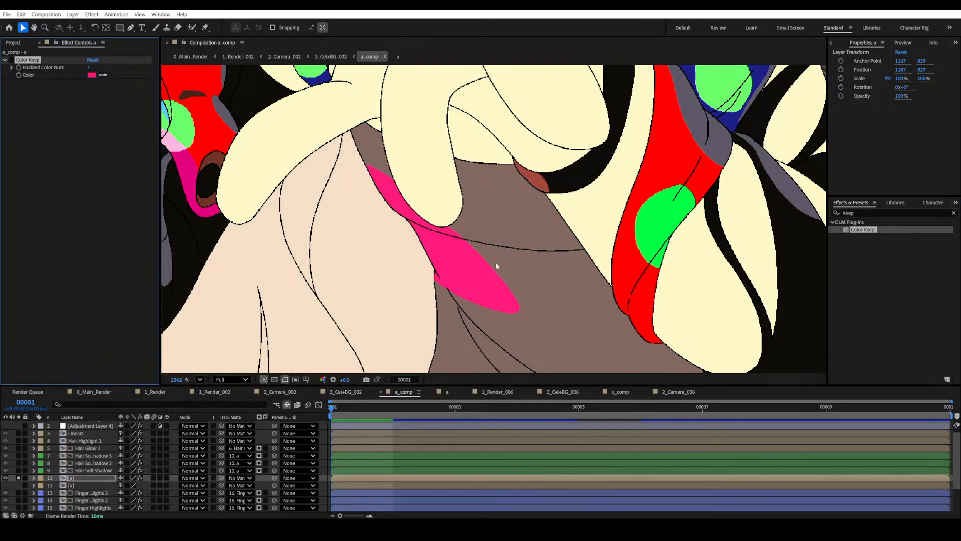
key(ctrl+s)
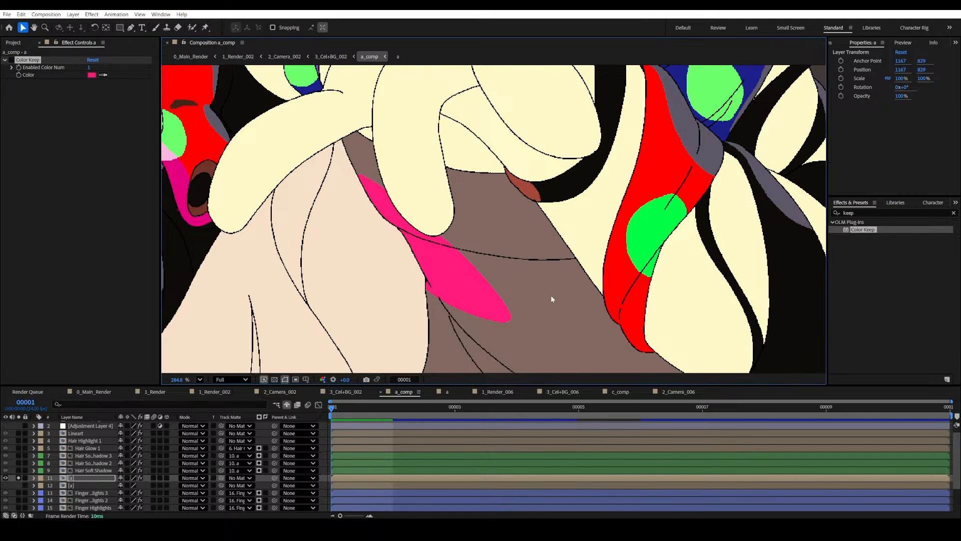
scroll(547, 277, down, 2)
click(9, 59)
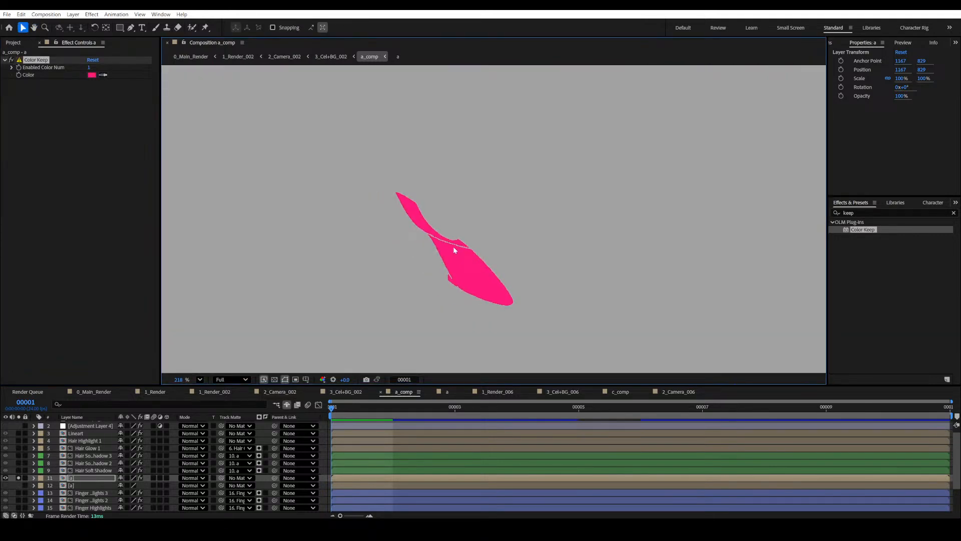
key(ctrl+s)
Add a Gaussian Blur to the isolated pink dress shape and set its Blurriness to 49.7.
scroll(457, 248, down, 1)
key(space)
drag(468, 259, 467, 259)
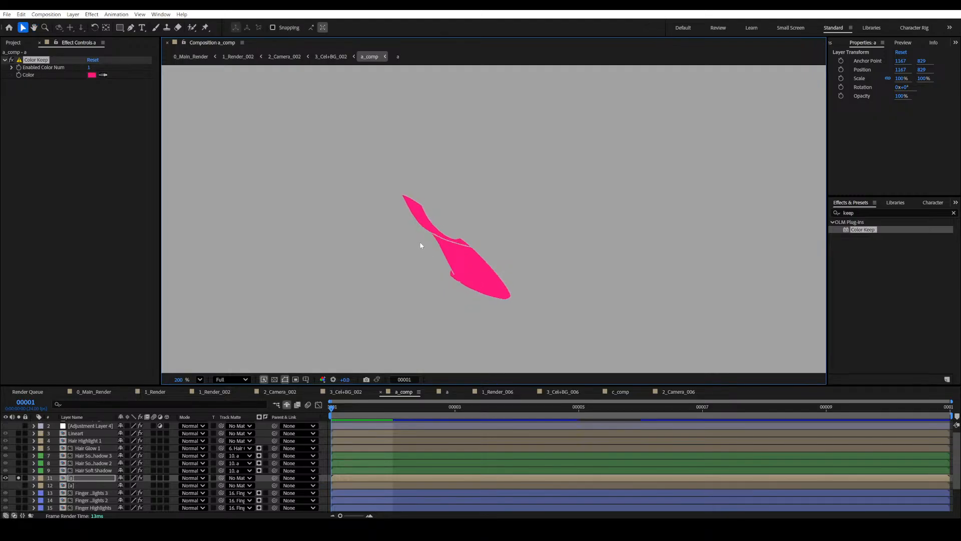
scroll(429, 237, up, 2)
drag(870, 213, 798, 215)
text(gaus)
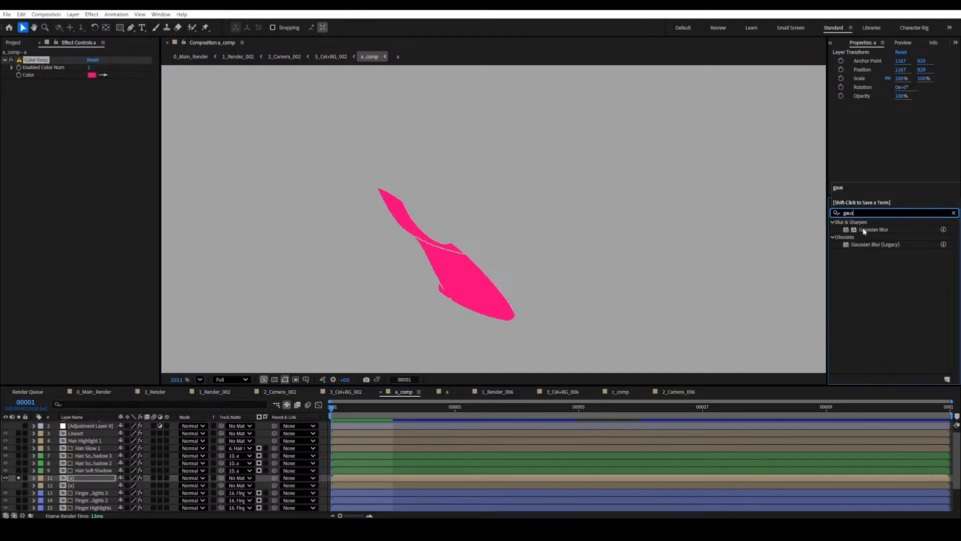
drag(864, 231, 55, 193)
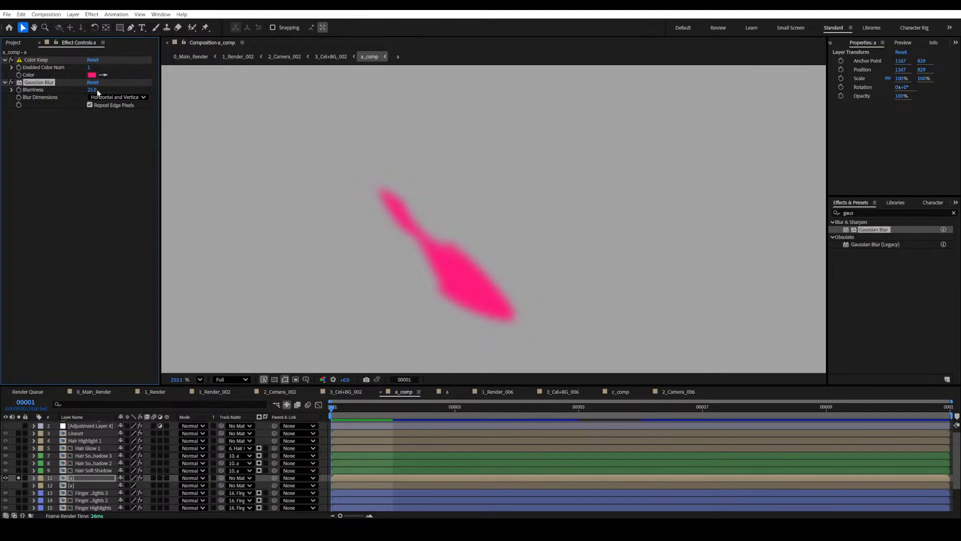
drag(97, 91, 222, 117)
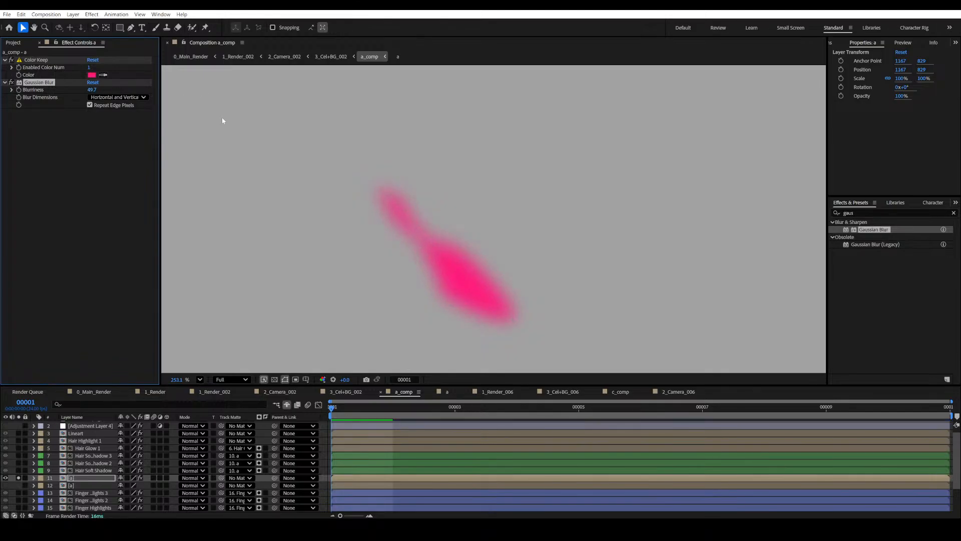
Check the blurred pink shape up close and end the solo on layer 11.
scroll(402, 295, up, 3)
key(space)
drag(402, 295, 479, 235)
scroll(473, 260, up, 1)
drag(463, 280, 515, 297)
scroll(512, 304, down, 2)
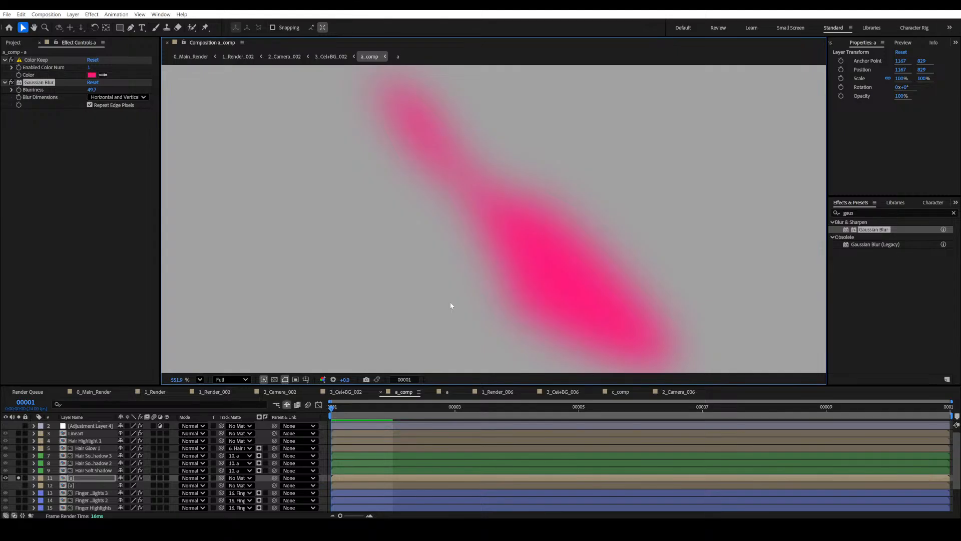
click(19, 477)
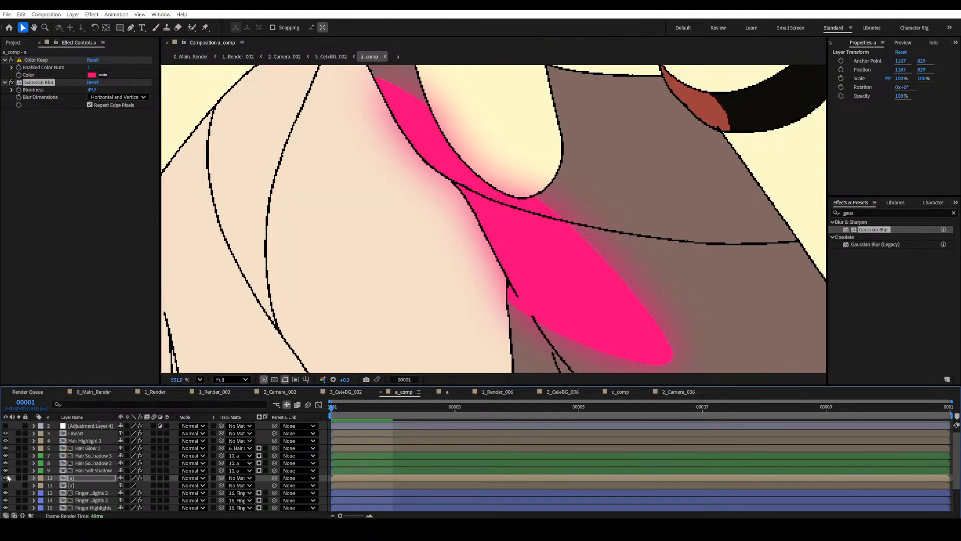
Solo the base color layer 21 and select it to access its F's PixelReplace settings.
scroll(12, 470, down, 3)
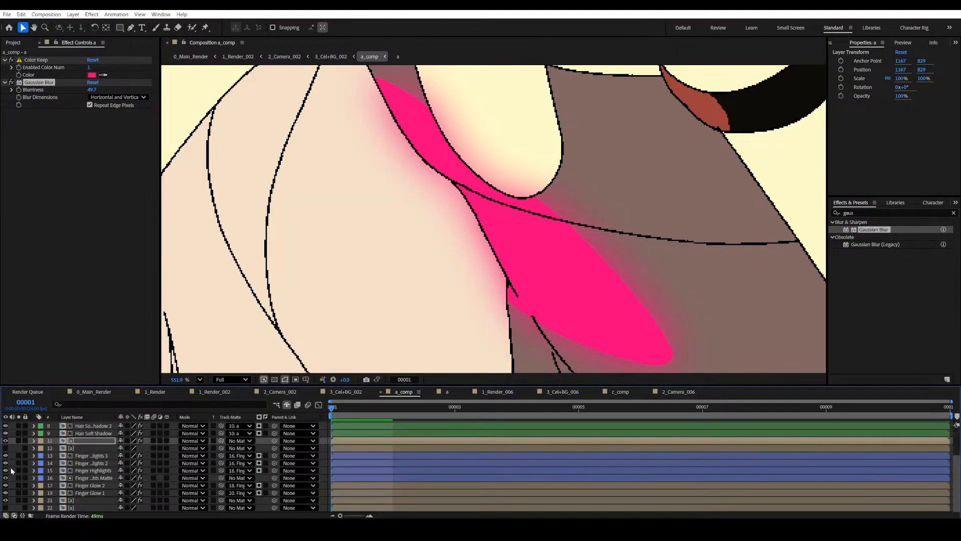
click(19, 500)
click(71, 501)
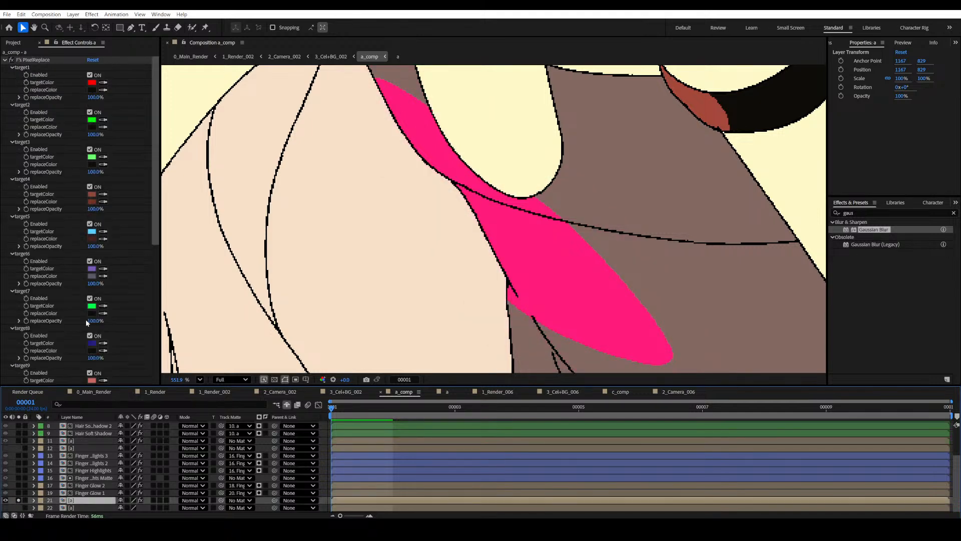
Configure target13 of F's PixelReplace to replace the sampled pink with the dress's brown shadow color, and enable it.
scroll(61, 254, down, 5)
click(17, 286)
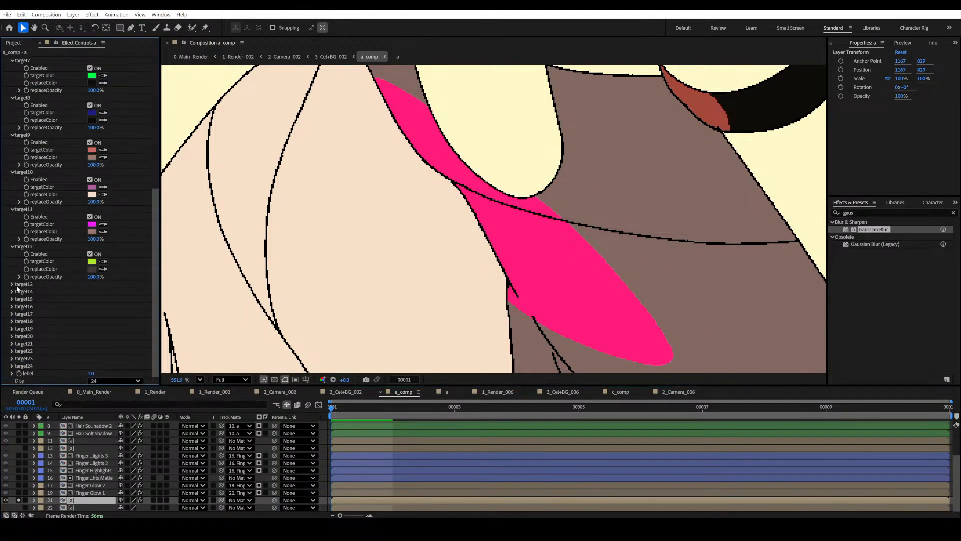
click(12, 285)
click(103, 298)
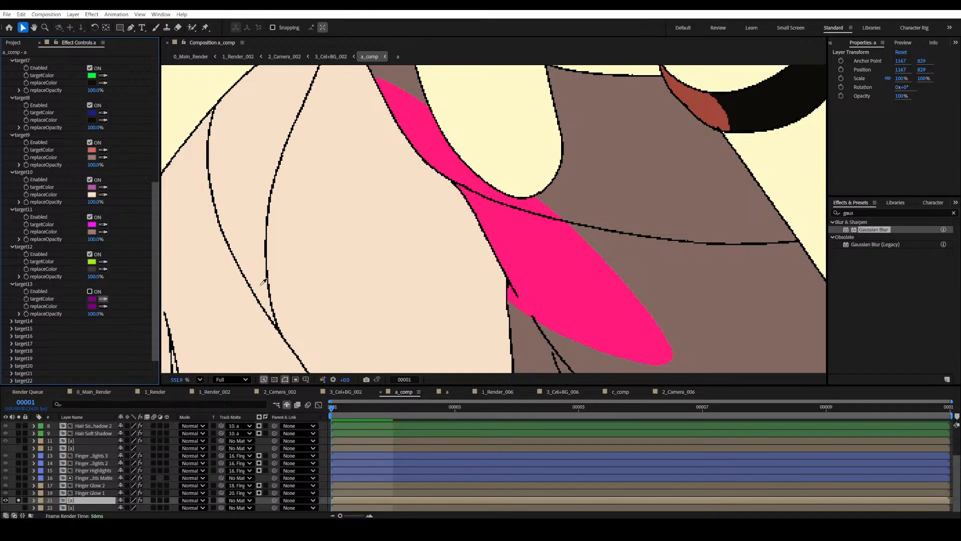
click(558, 281)
click(104, 306)
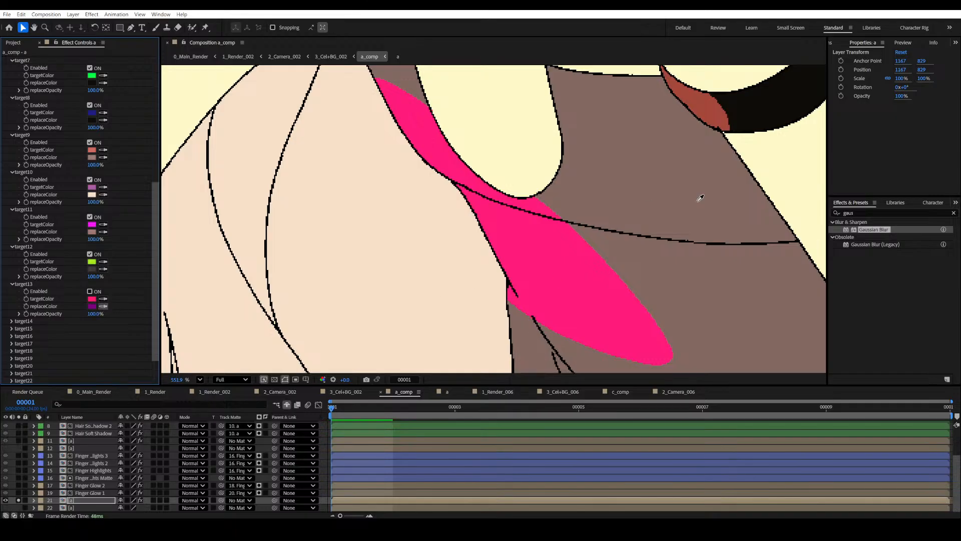
click(664, 192)
click(90, 291)
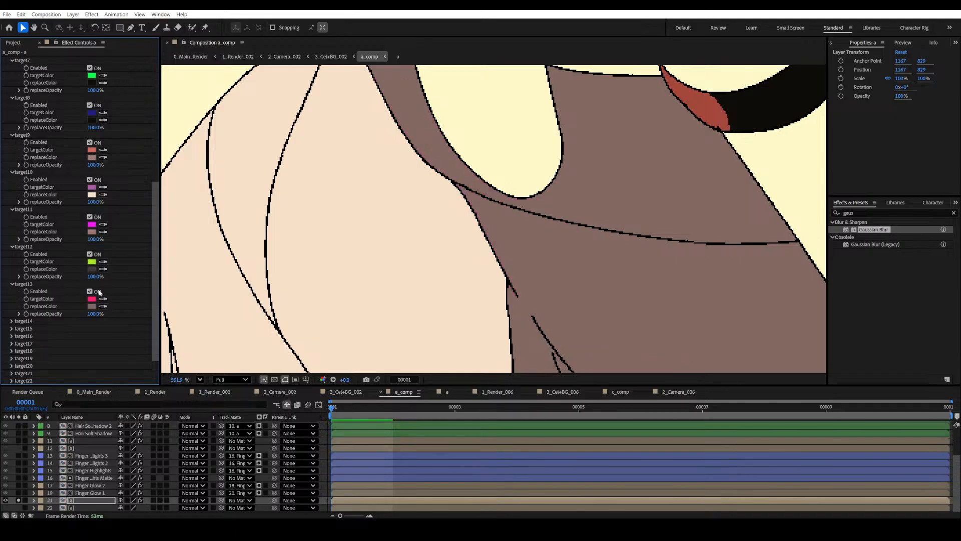
End the solo on layer 21, check the pink glow over the full artwork, and save the project.
click(19, 500)
key(h)
drag(551, 268, 522, 271)
key(v)
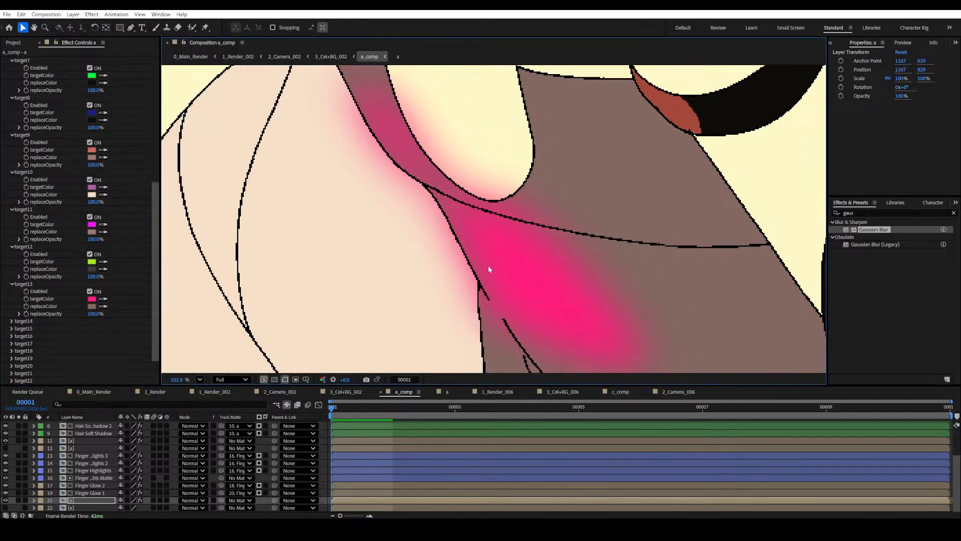
scroll(379, 142, down, 10)
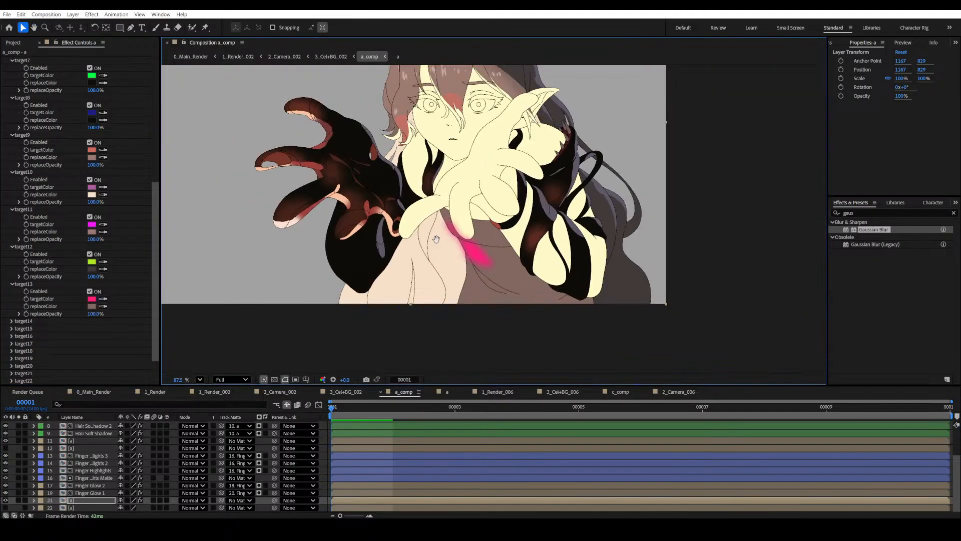
key(ctrl+s)
Rename the blurred pink layer 11 as Dress Glow and save the project.
scroll(430, 264, up, 2)
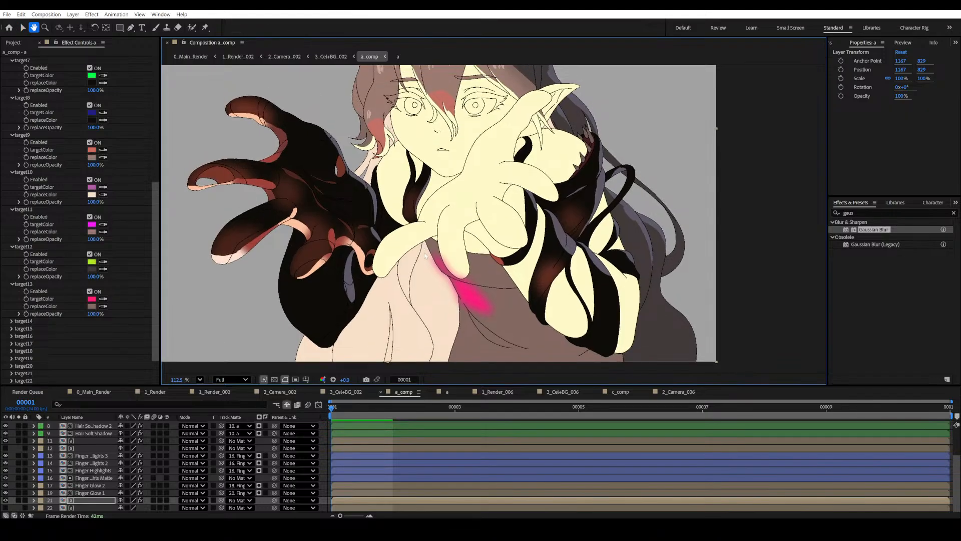
key(v)
scroll(414, 232, up, 4)
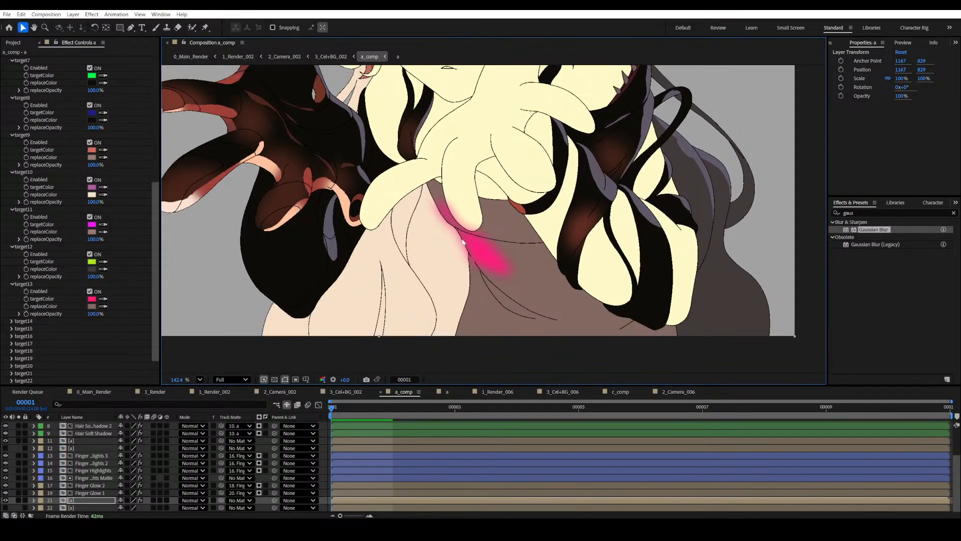
drag(453, 270, 432, 272)
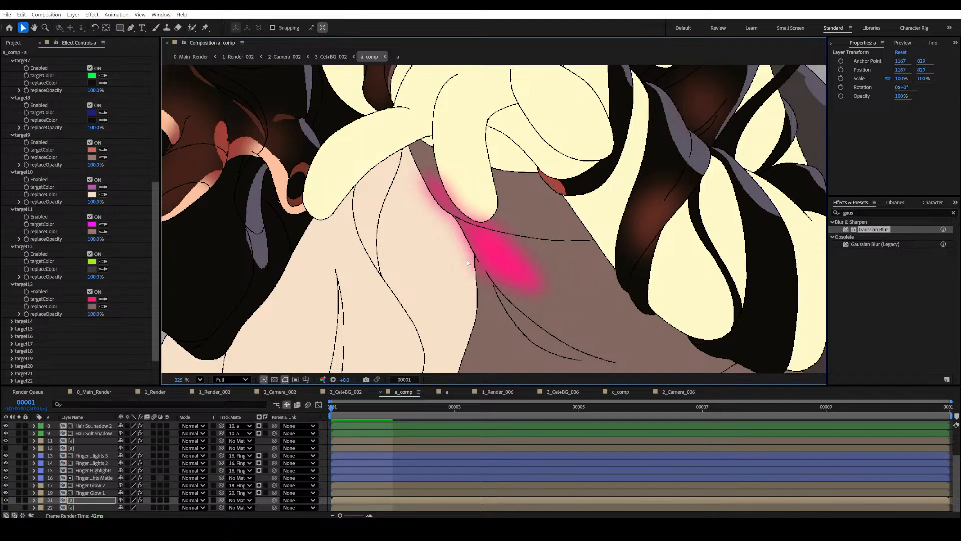
scroll(482, 252, up, 2)
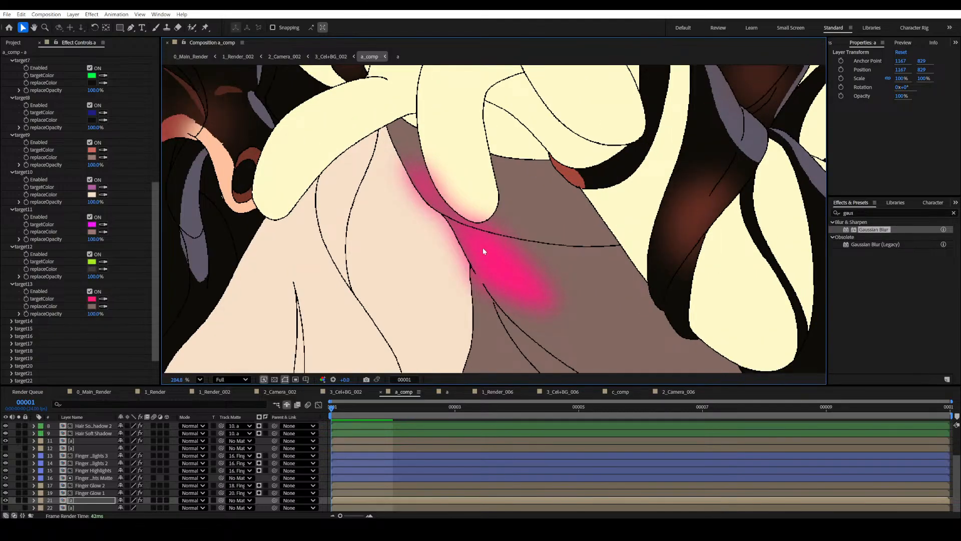
scroll(482, 247, down, 6)
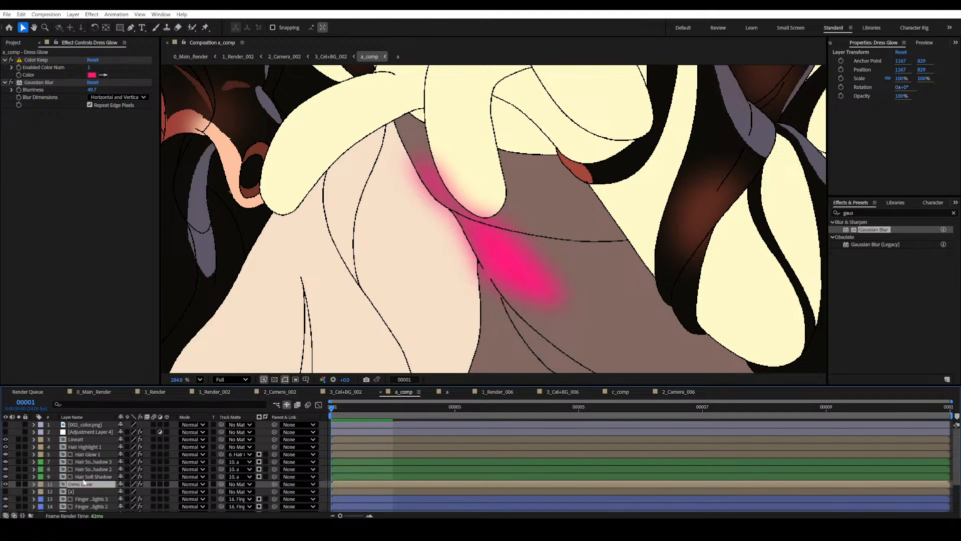
key(ctrl+s)
Set Color Keep's enabled color count to 2, sample the cream dress as the second color, and turn off the Gaussian Blur.
scroll(525, 269, down, 5)
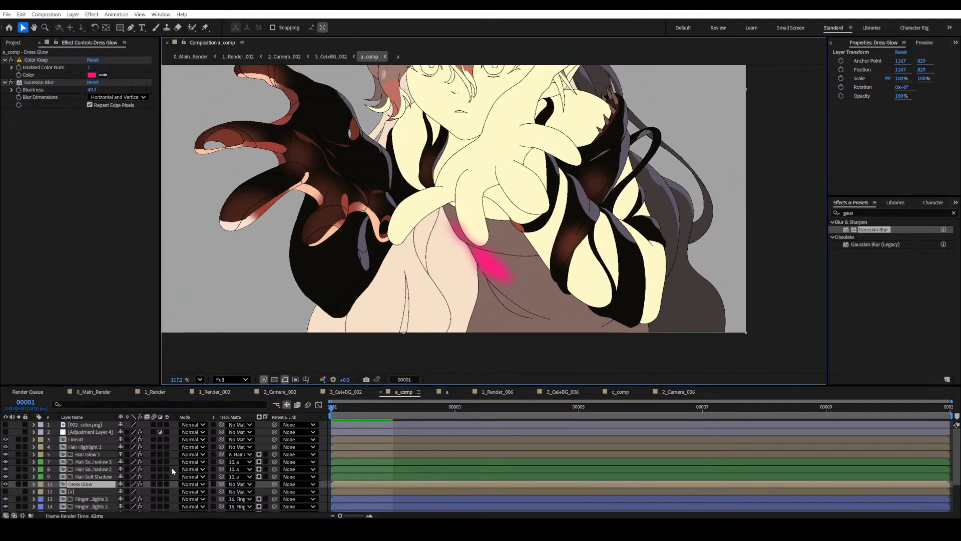
click(90, 67)
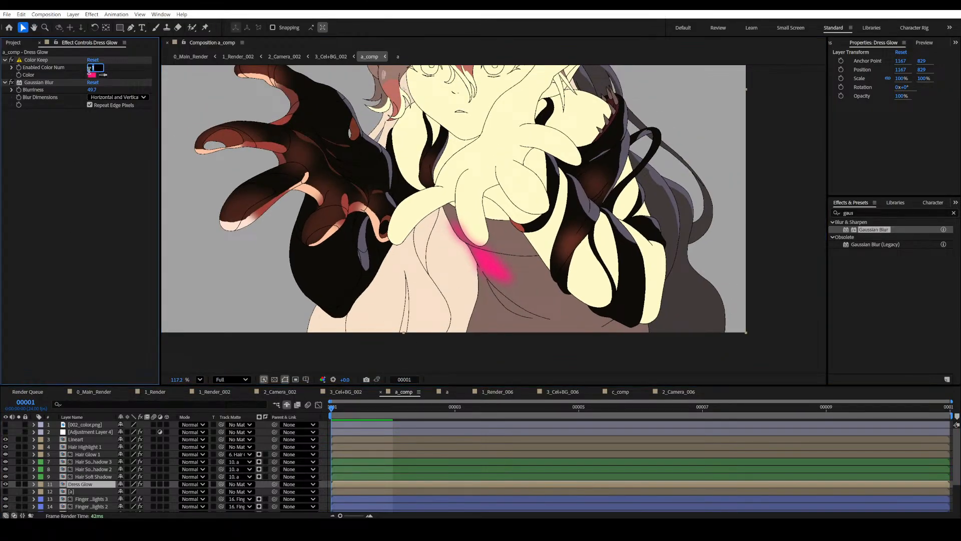
text(2)
key(Return)
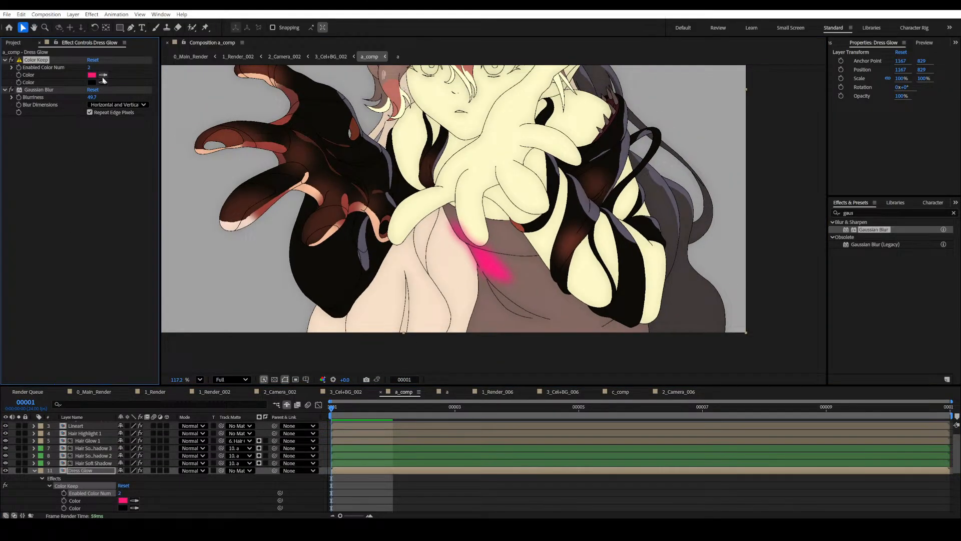
click(424, 306)
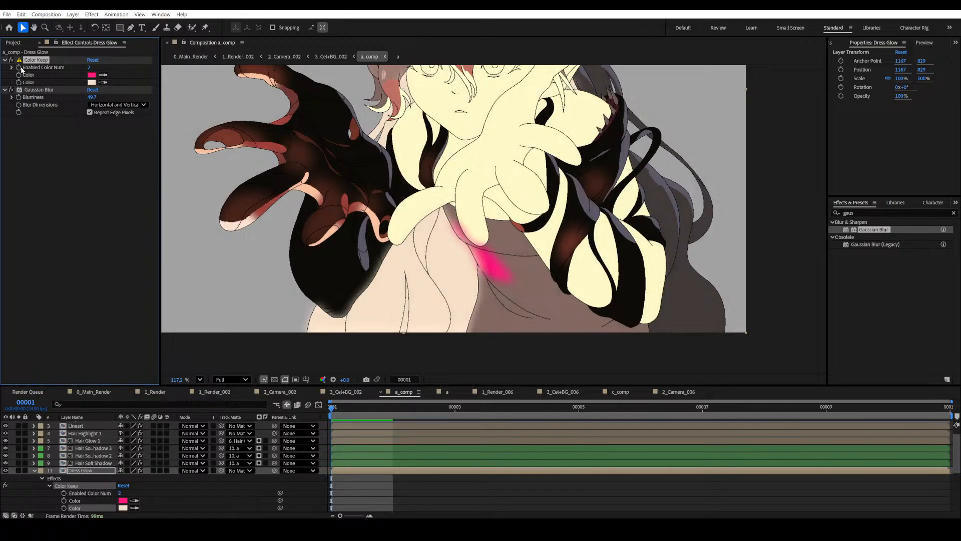
click(11, 90)
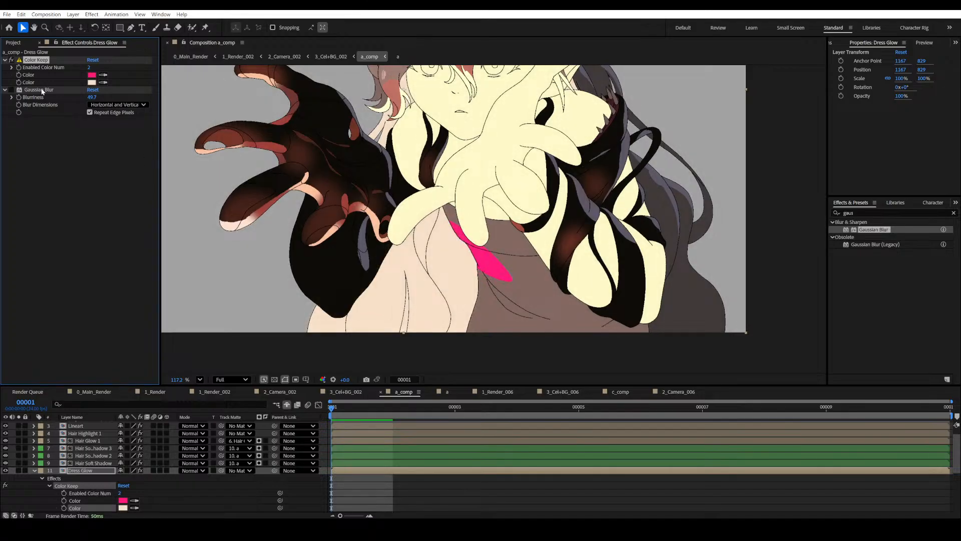
click(101, 83)
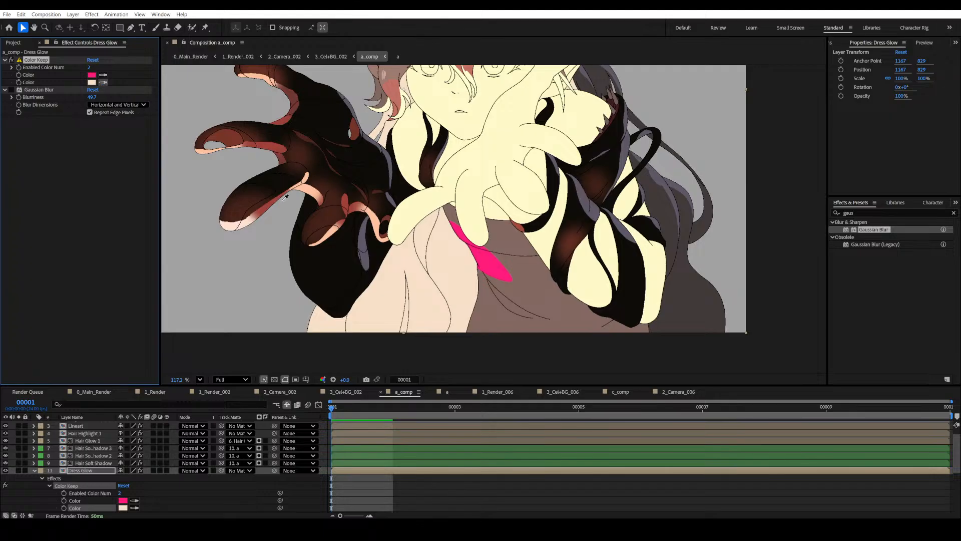
click(423, 305)
Solo the Dress Glow layer to show only its two kept colors, and save the project.
click(18, 470)
key(ctrl+s)
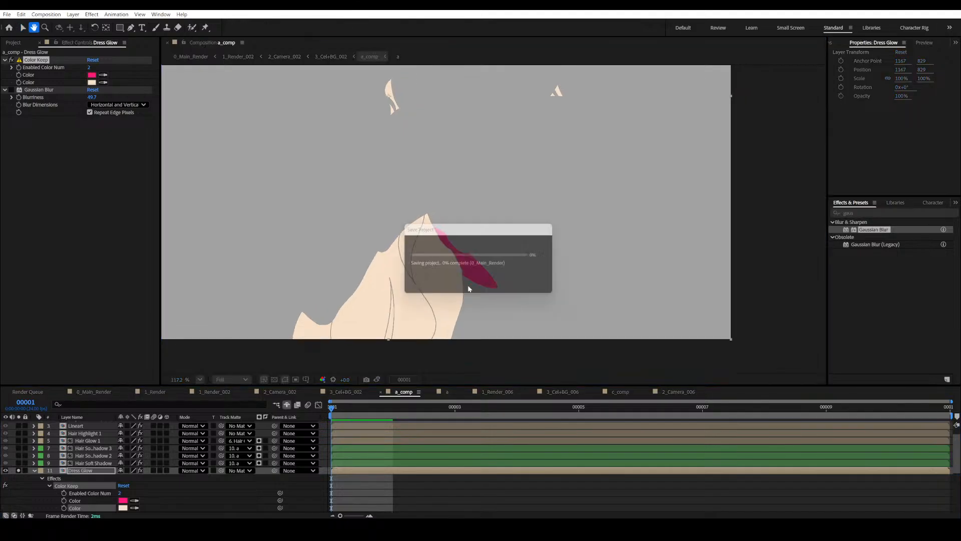
scroll(469, 289, up, 3)
mouse_move(469, 288)
mouse_down()
mouse_move(482, 272)
mouse_move(471, 277)
mouse_up()
scroll(478, 258, down, 2)
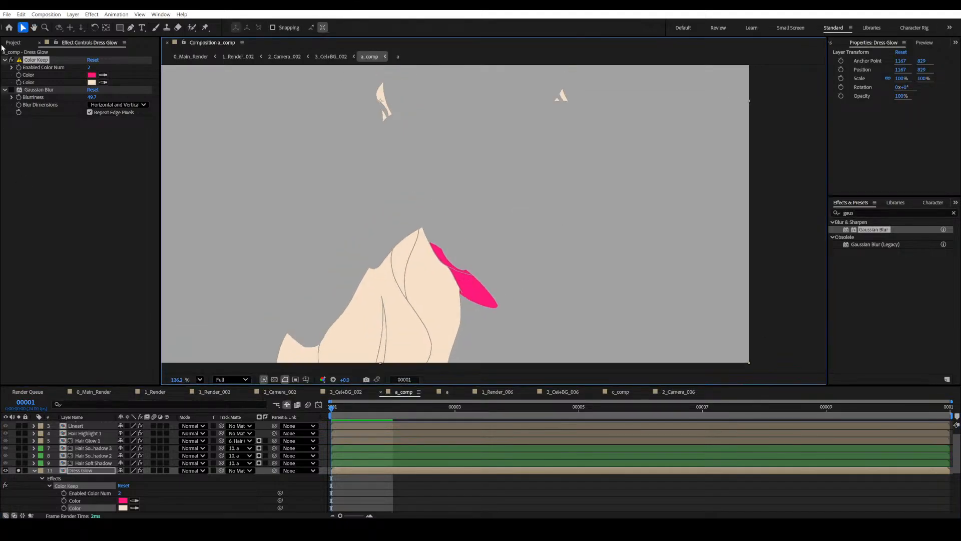
Disable Color Keep to reveal the original artwork, and apply the Fill effect to the Dress Glow layer.
click(11, 60)
scroll(475, 208, up, 2)
drag(475, 208, 506, 273)
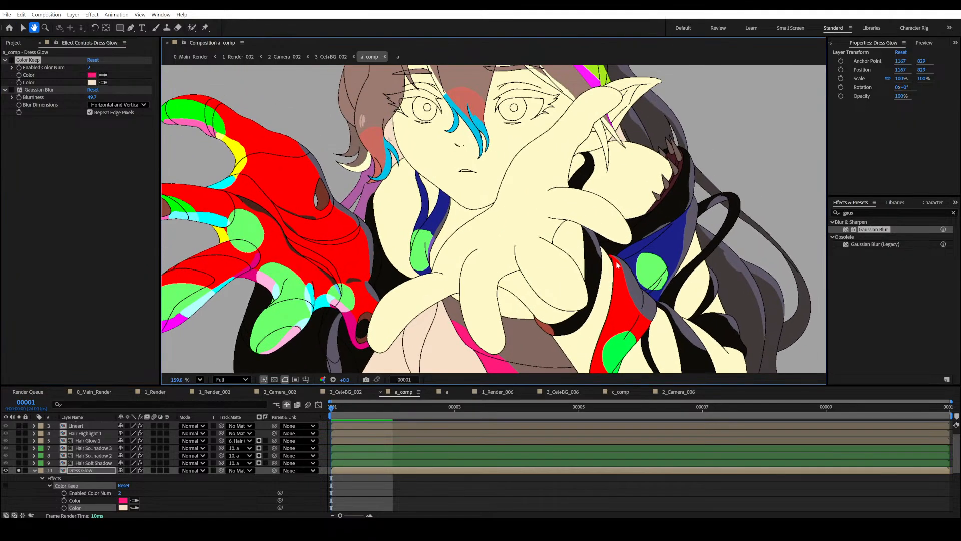
click(835, 213)
drag(836, 213, 825, 213)
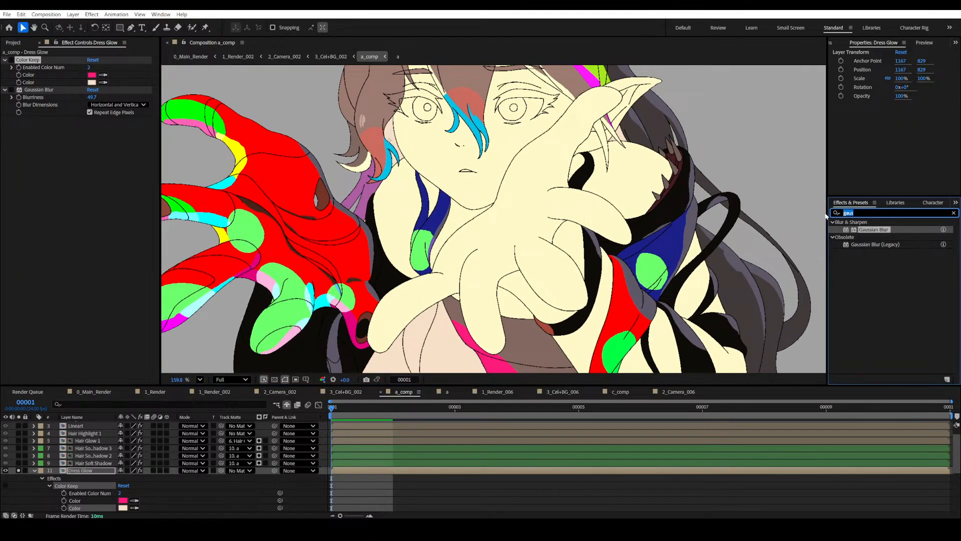
text(fill)
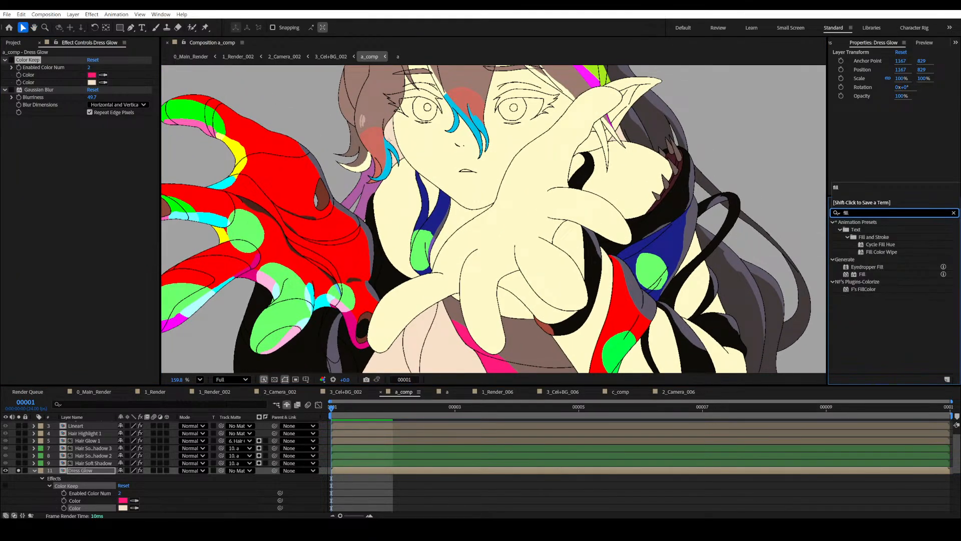
drag(872, 272, 12, 219)
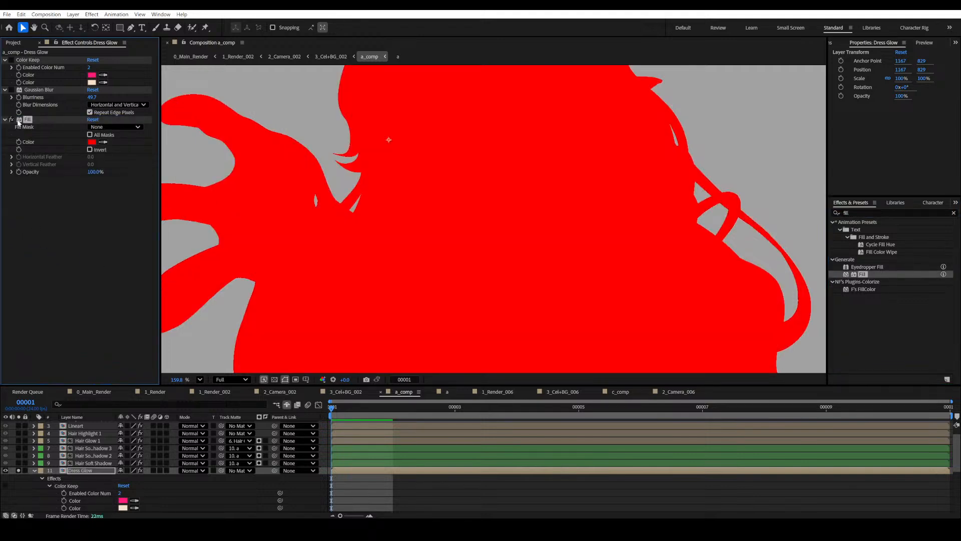
Sample the salmon red of the hair as the Fill color, re-enable Fill and Color Keep, and save the project.
click(11, 119)
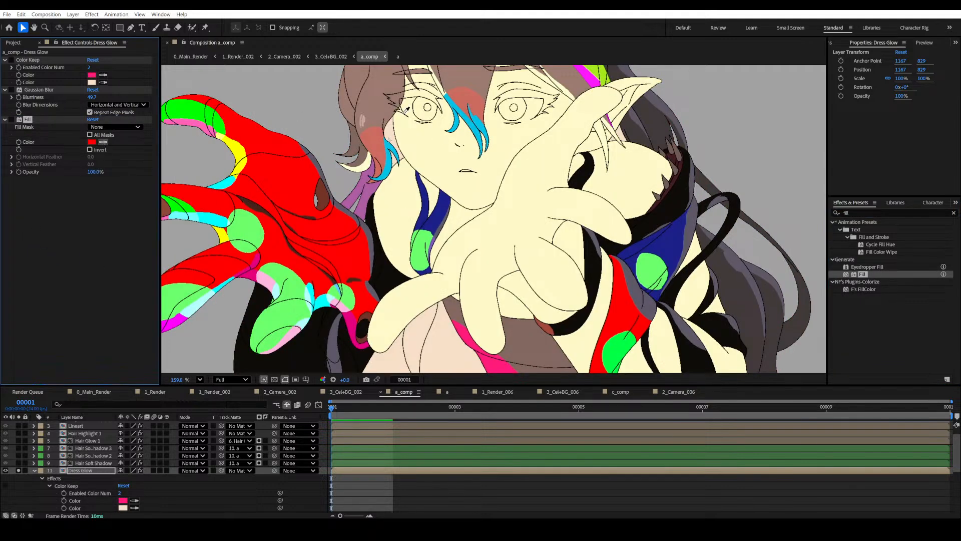
click(379, 139)
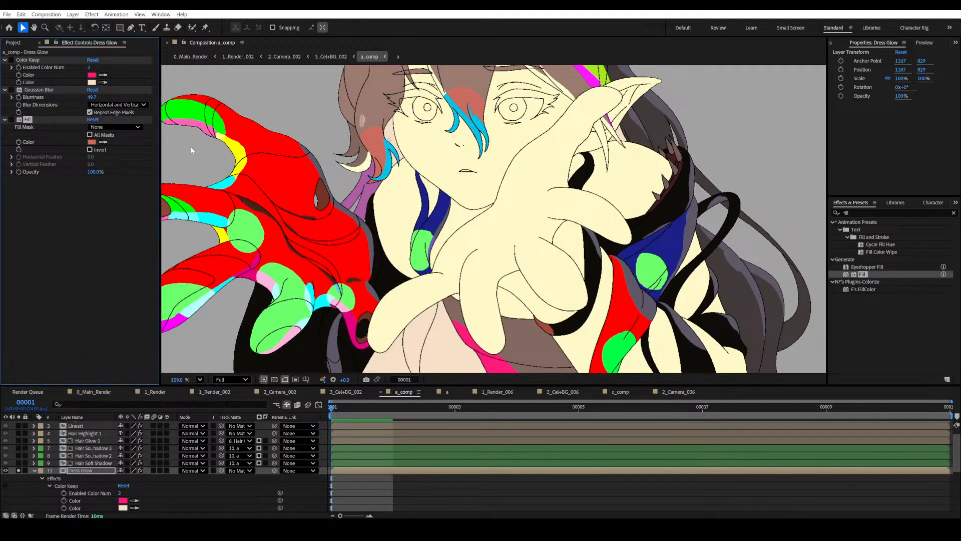
click(11, 119)
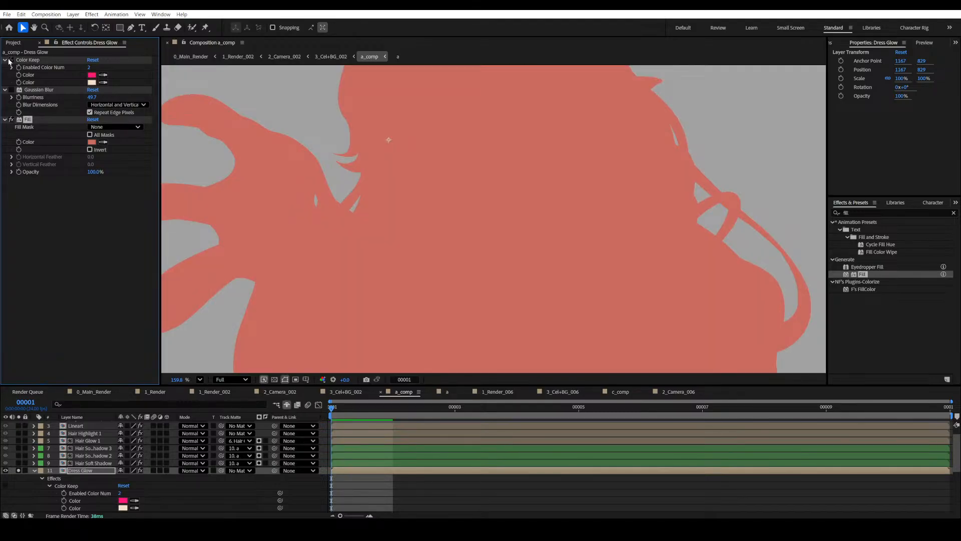
click(11, 60)
scroll(466, 276, down, 4)
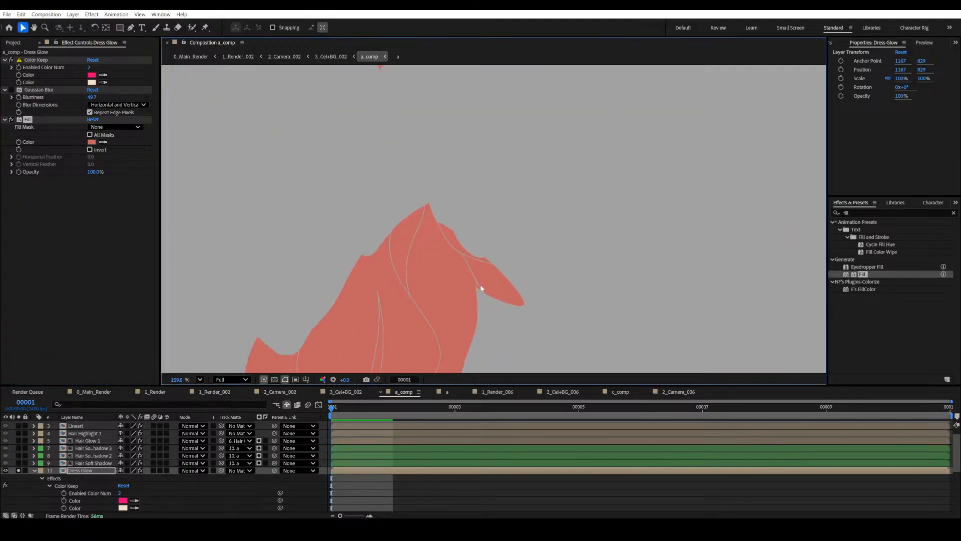
key(ctrl+s)
Examine the filled shapes on the dress and the small patches around the hair.
scroll(484, 188, down, 5)
drag(445, 117, 436, 189)
scroll(431, 192, up, 5)
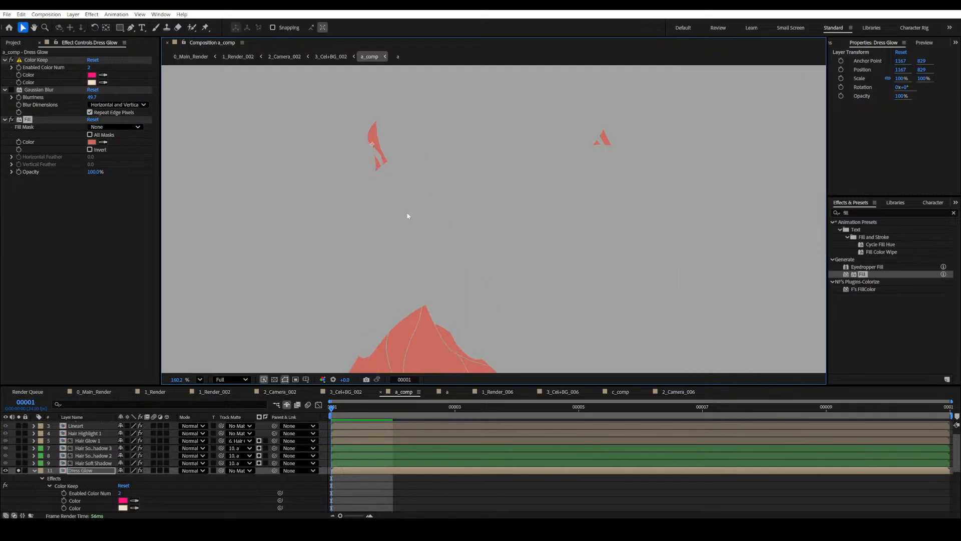
drag(369, 148, 370, 163)
drag(560, 235, 546, 206)
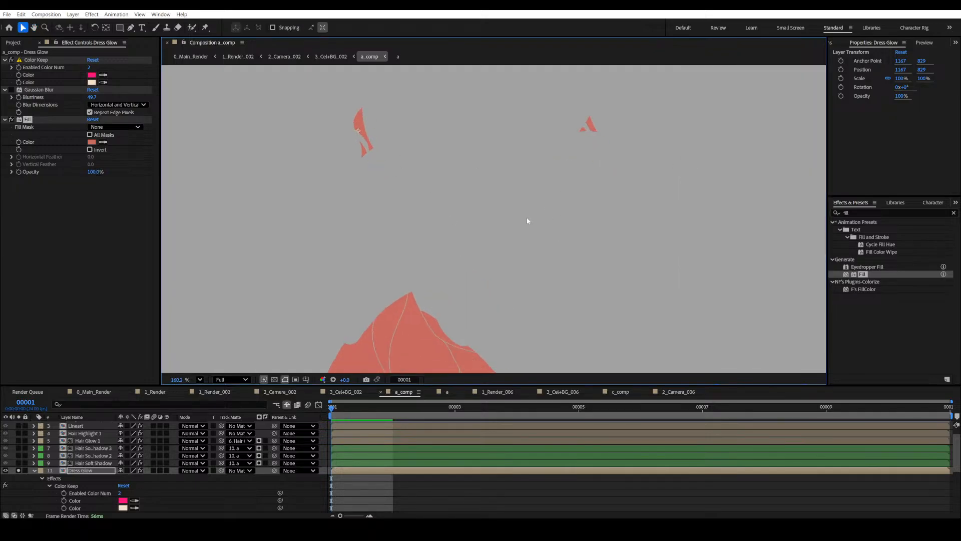
scroll(481, 296, down, 3)
drag(498, 347, 491, 311)
drag(380, 282, 376, 251)
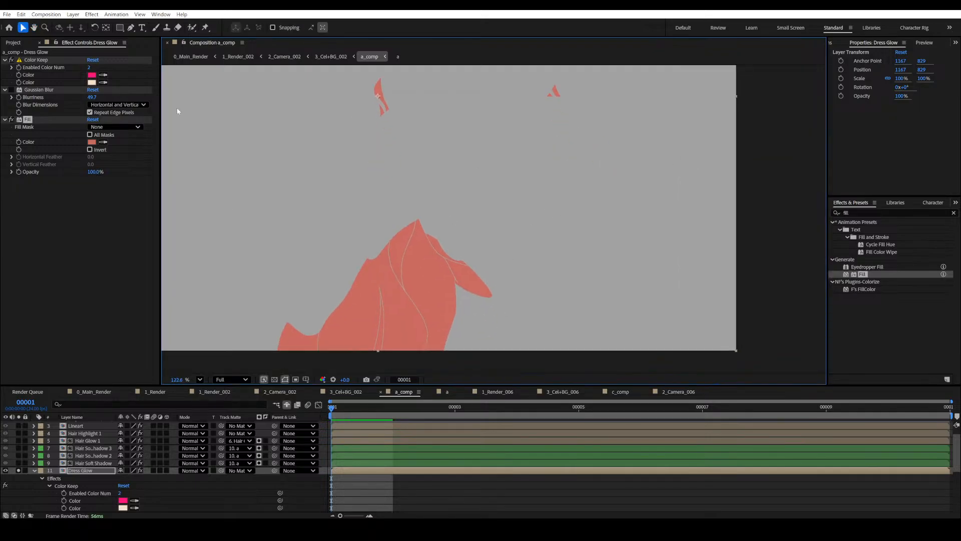
Move the Fill effect above the Gaussian Blur in the effect order and turn the blur back on.
click(5, 120)
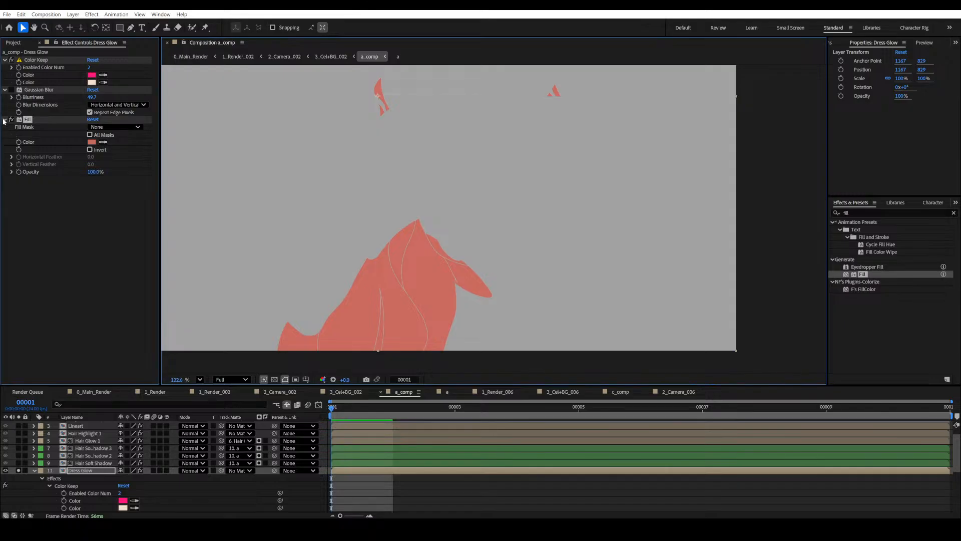
drag(28, 120, 31, 89)
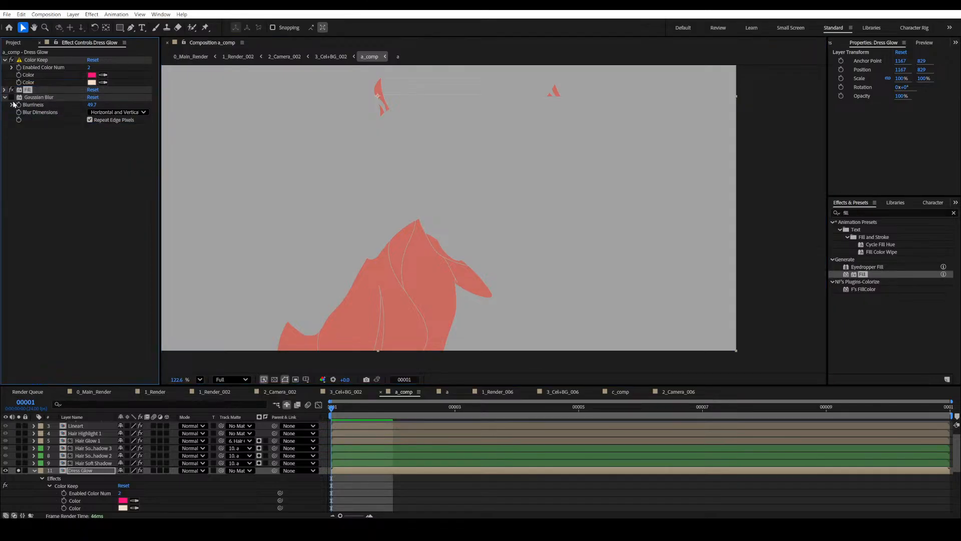
click(11, 97)
drag(344, 231, 361, 253)
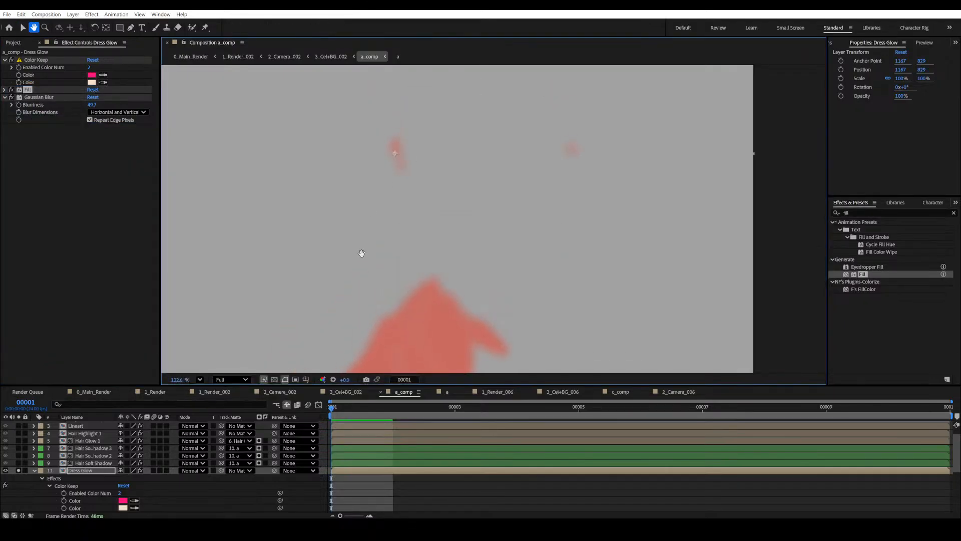
End the solo on Dress Glow and inspect the blurred red fill over the full artwork.
click(18, 470)
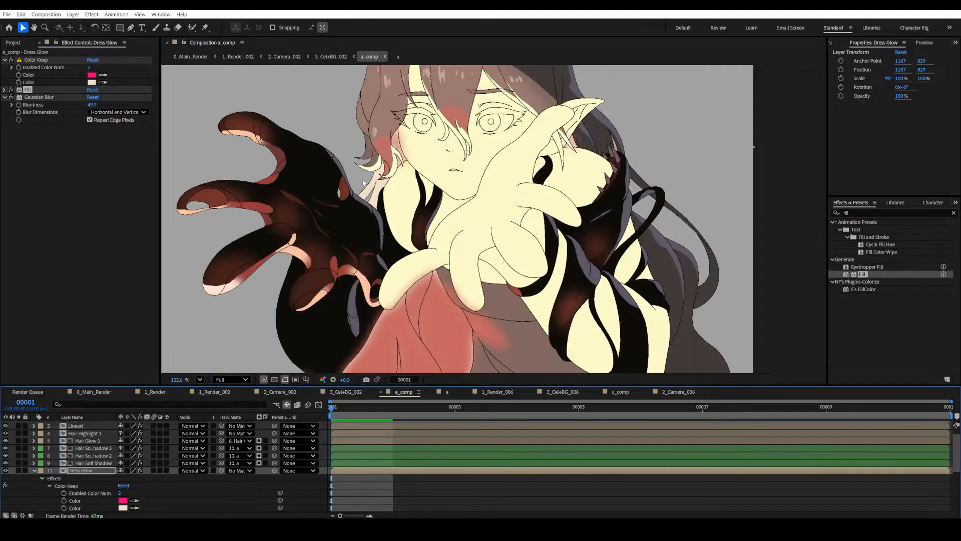
scroll(471, 271, up, 10)
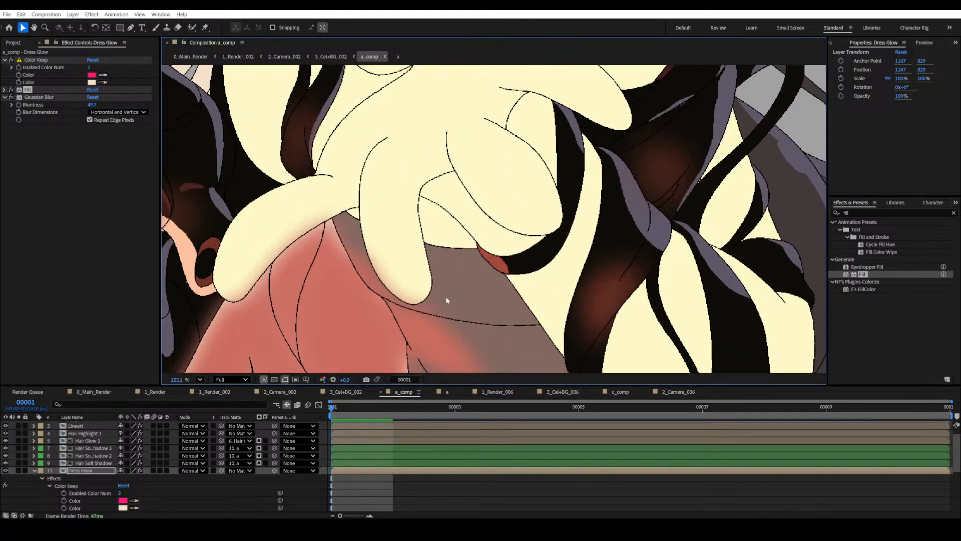
scroll(475, 260, up, 3)
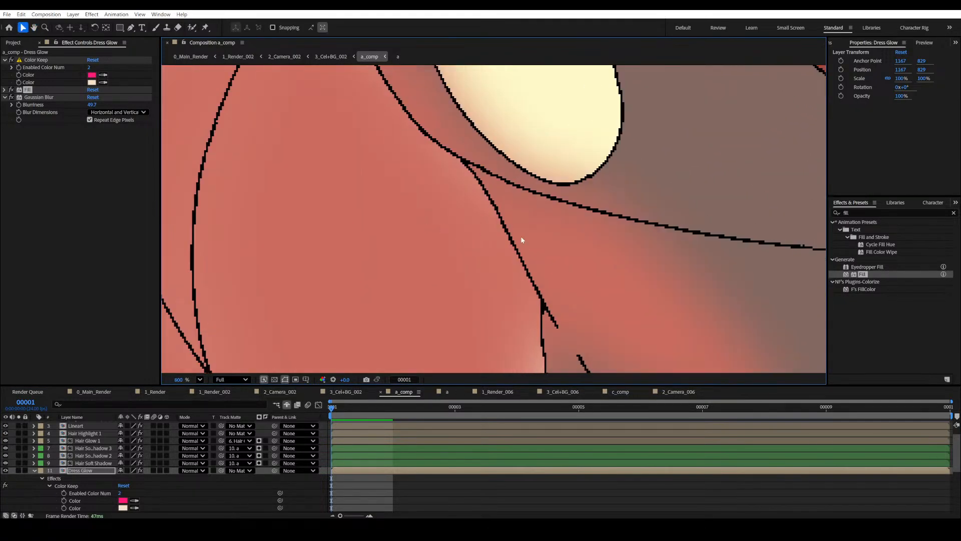
scroll(550, 272, down, 3)
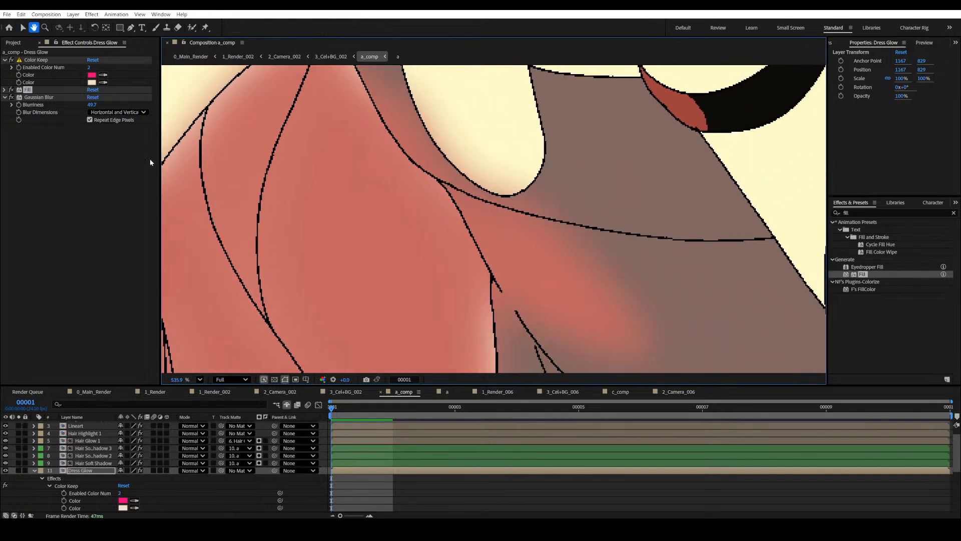
Set Color Keep's enabled color count to 1 and check the red glow on the dress up close and in the full view.
click(90, 67)
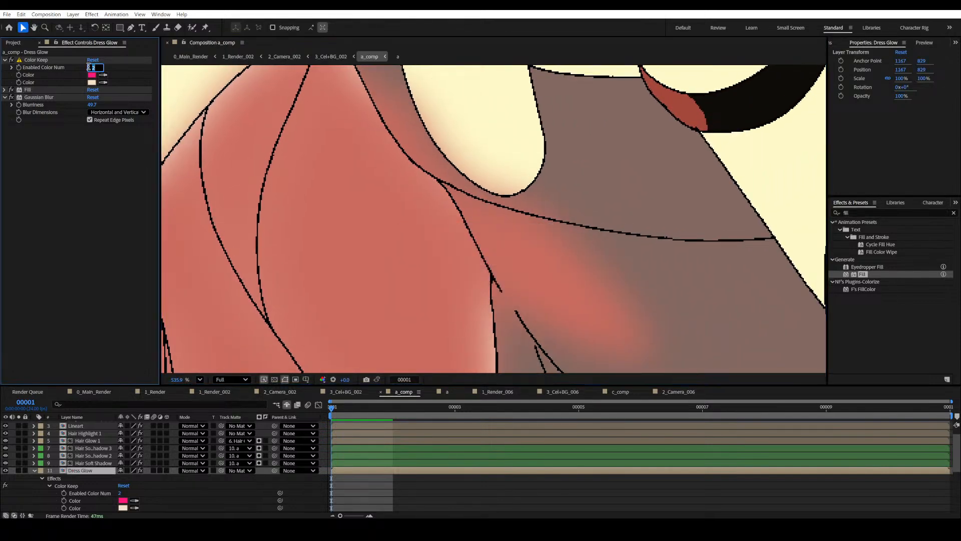
text(1)
key(Return)
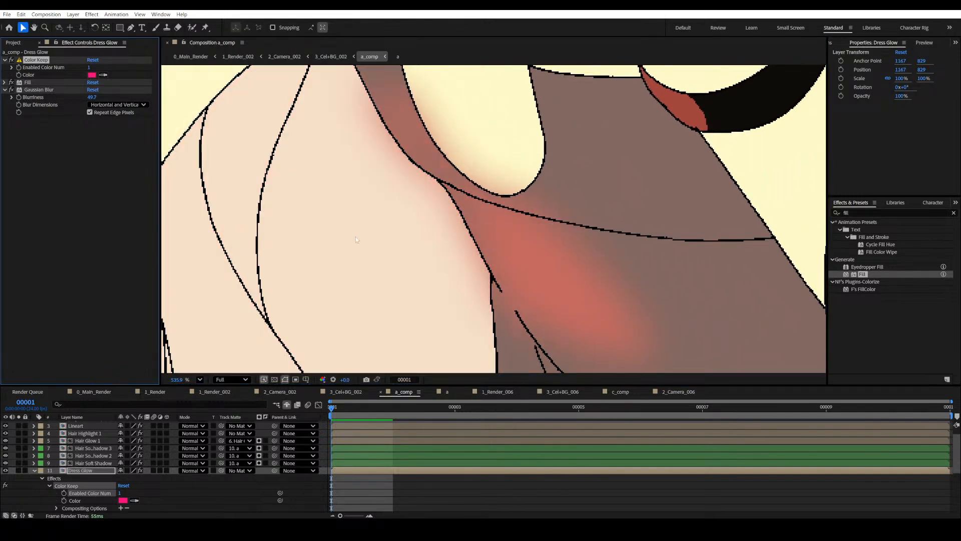
scroll(494, 287, up, 2)
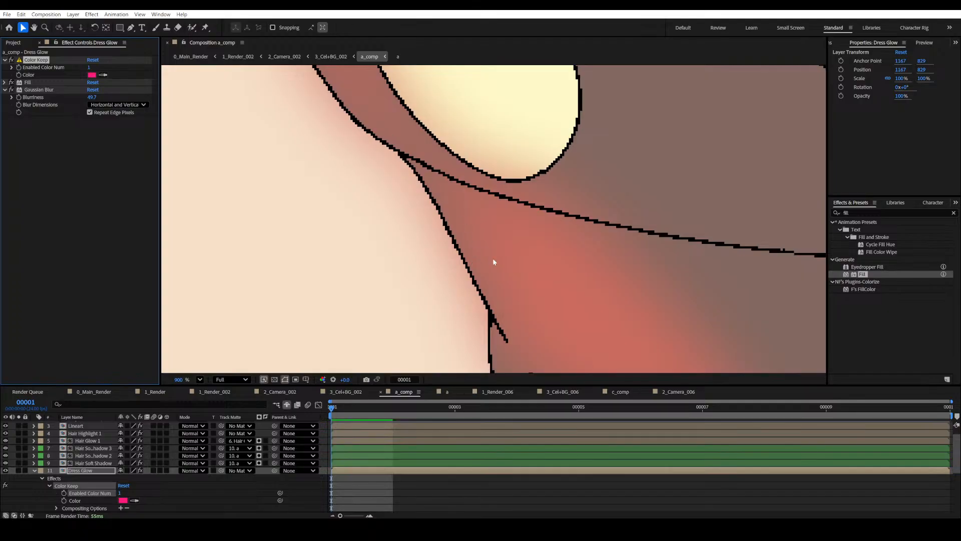
scroll(493, 260, down, 5)
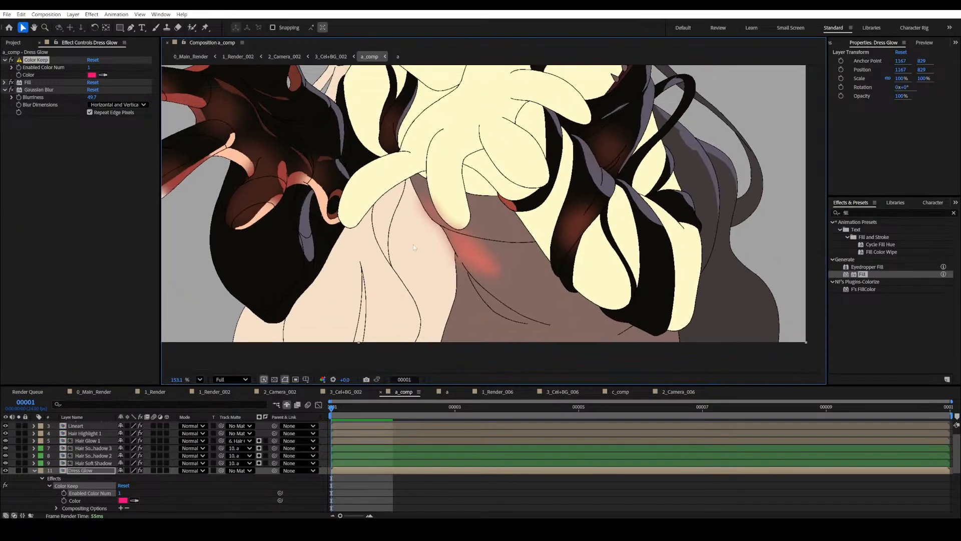
scroll(413, 247, down, 1)
scroll(443, 323, up, 2)
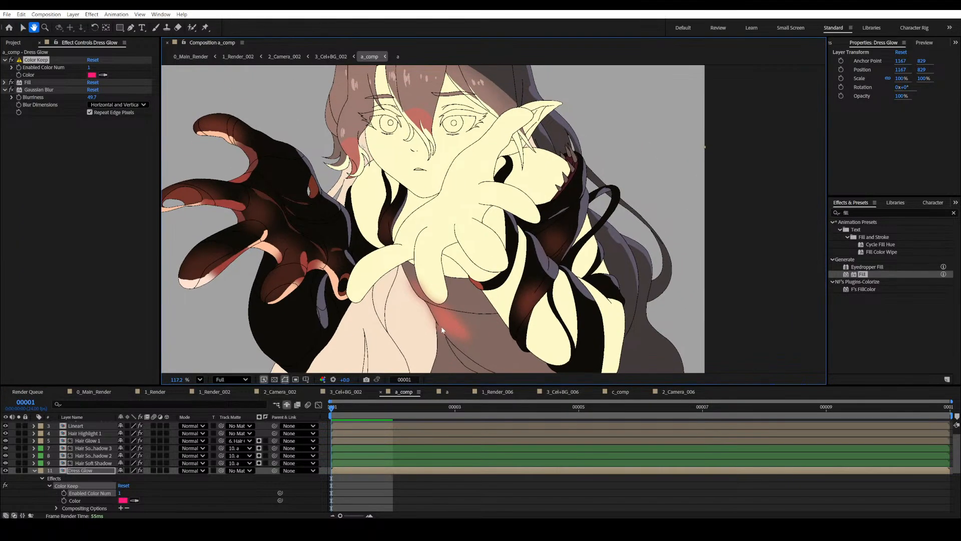
drag(407, 296, 446, 272)
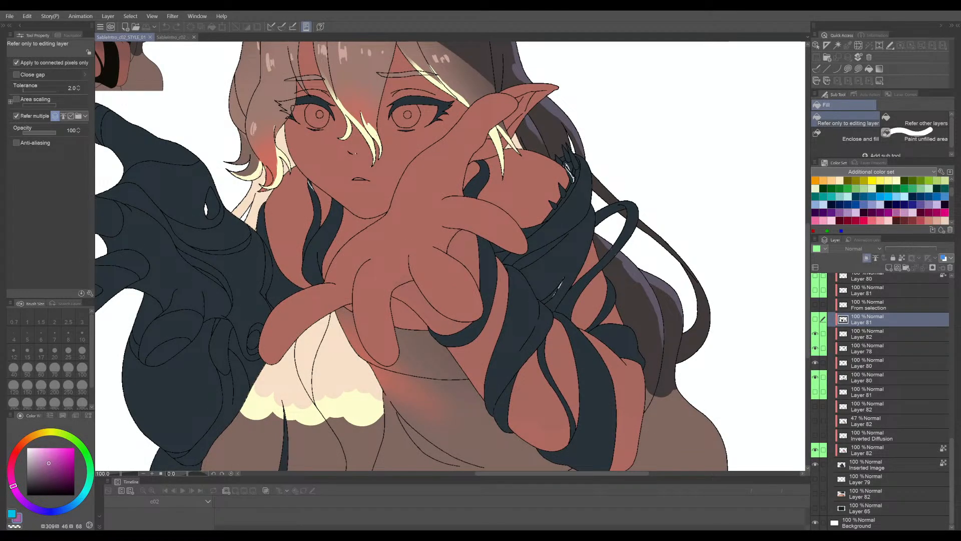
Switch to Clip Studio Paint and select the layer holding the cream dress area in the style reference drawing.
drag(363, 276, 445, 208)
scroll(450, 260, up, 3)
drag(450, 260, 439, 281)
ctrl+shift+click(414, 336)
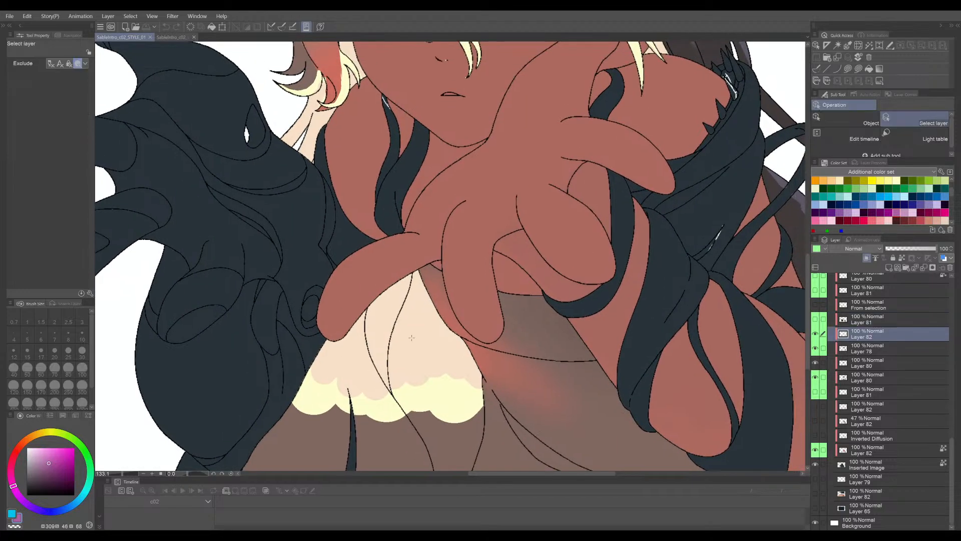
Open the marker-colored cel document and fill the dress's middle cream fold with dark purple on Layer 55.
click(170, 37)
drag(414, 272, 399, 176)
scroll(449, 268, down, 6)
drag(460, 428, 459, 227)
scroll(447, 310, up, 1)
drag(426, 306, 444, 323)
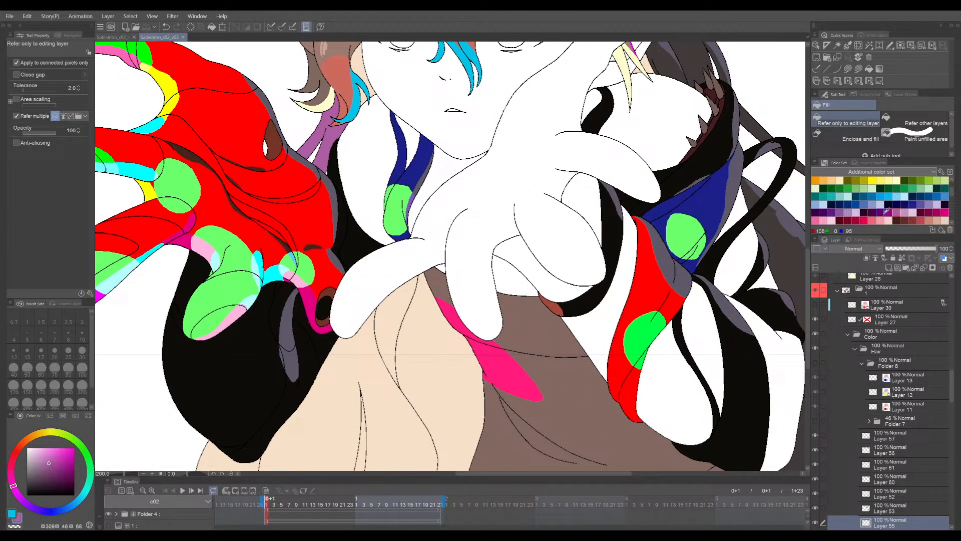
click(833, 211)
click(437, 312)
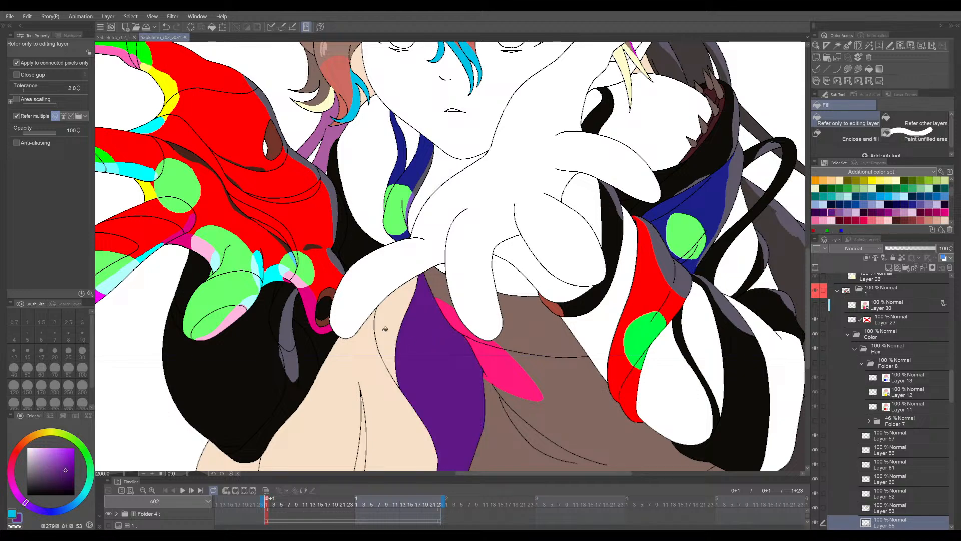
scroll(407, 323, down, 4)
scroll(413, 330, up, 6)
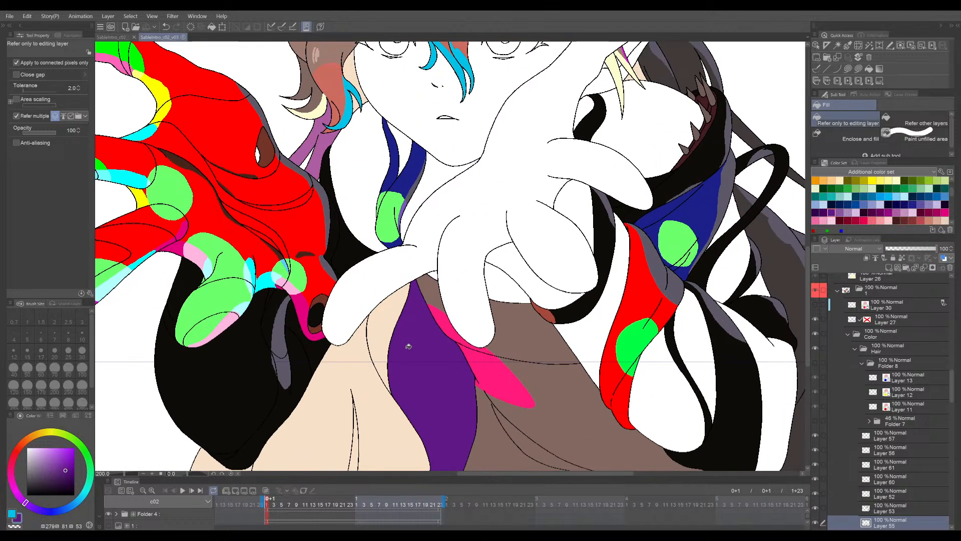
scroll(416, 338, down, 5)
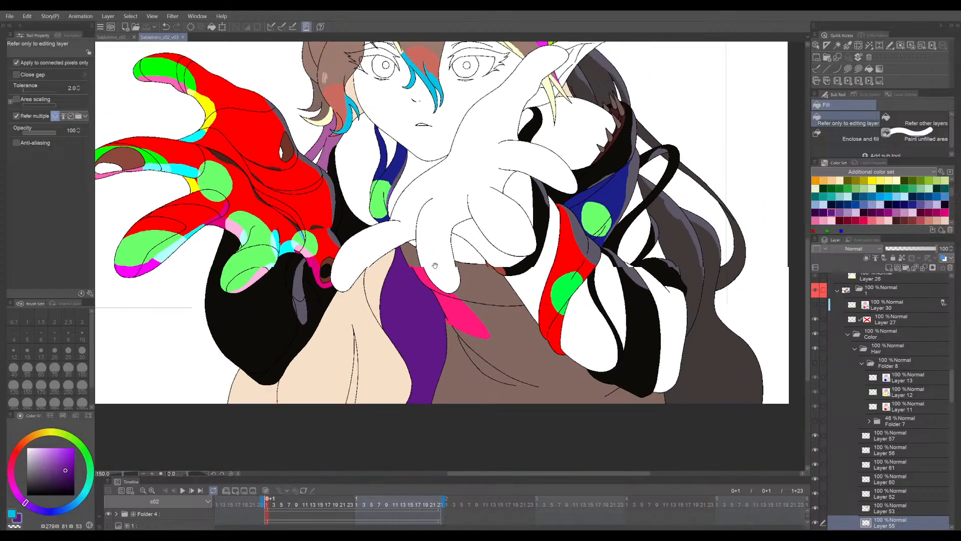
drag(412, 274, 452, 243)
scroll(420, 235, up, 1)
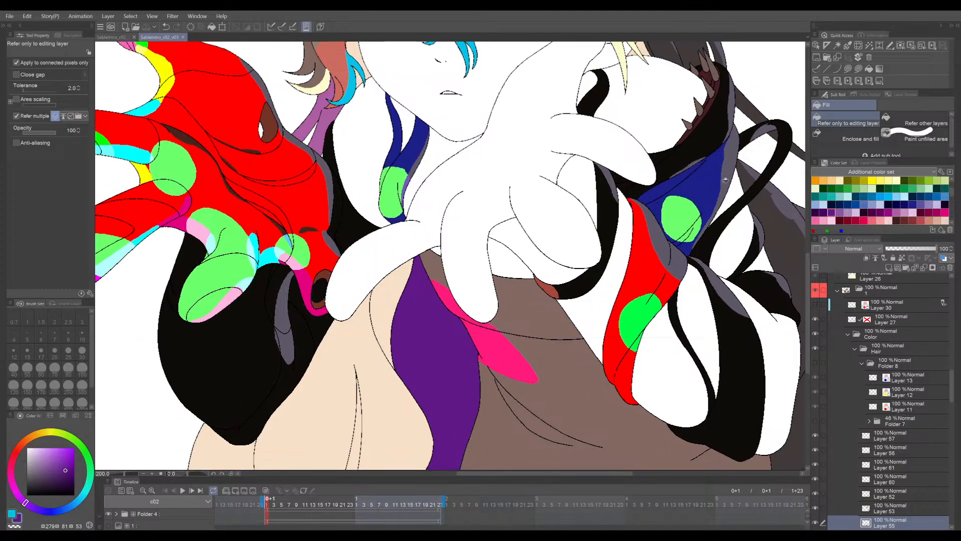
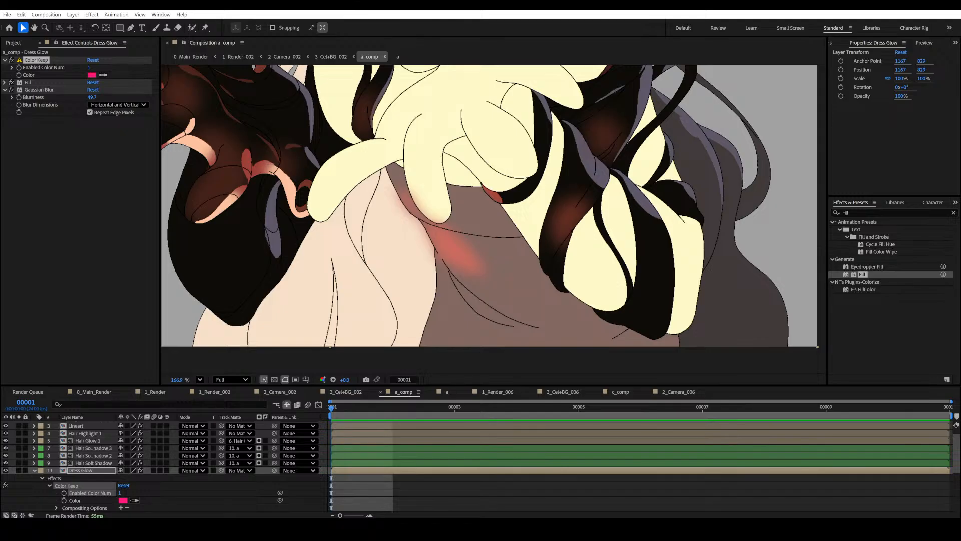
Switch to After Effects and replace the color_test_0014.tga footage with color_test_0015.
click(6, 43)
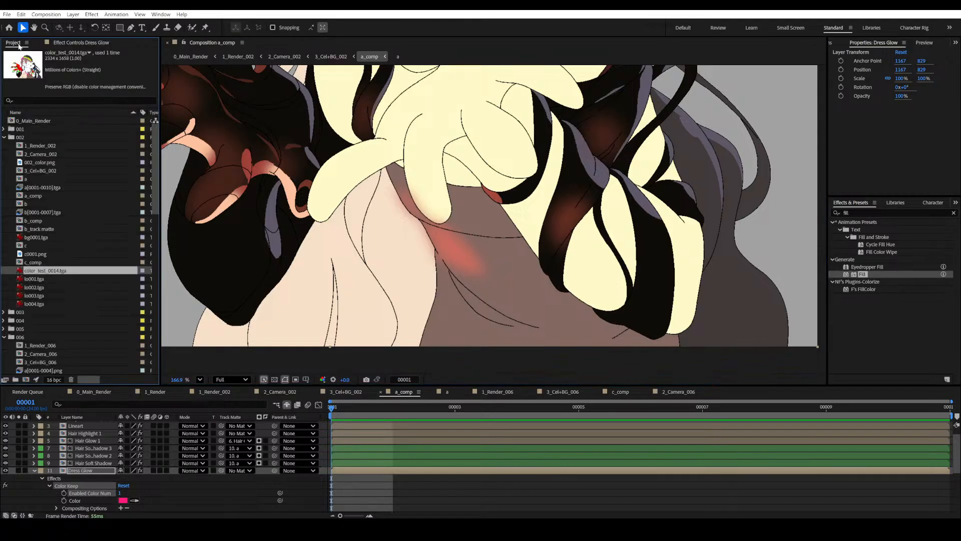
scroll(79, 236, down, 5)
key(h)
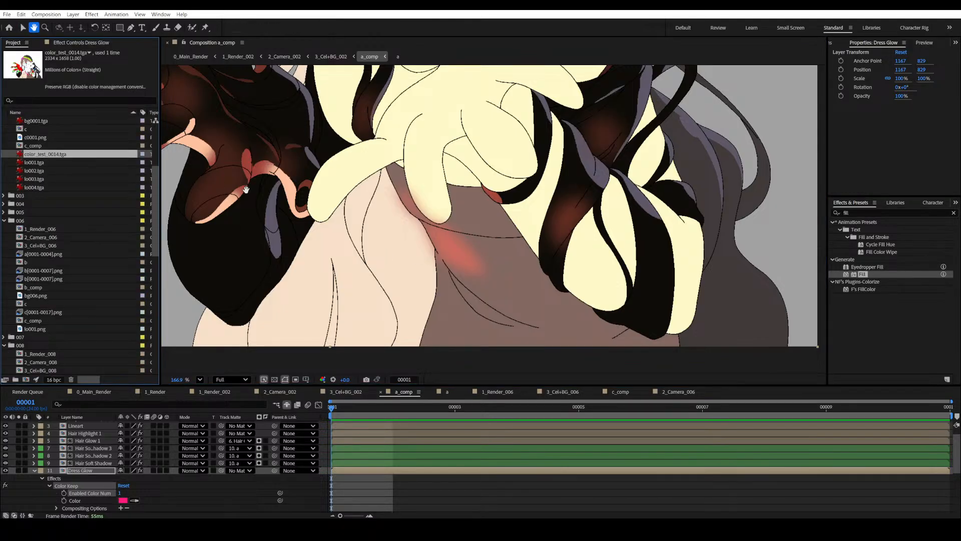
key(ctrl+h)
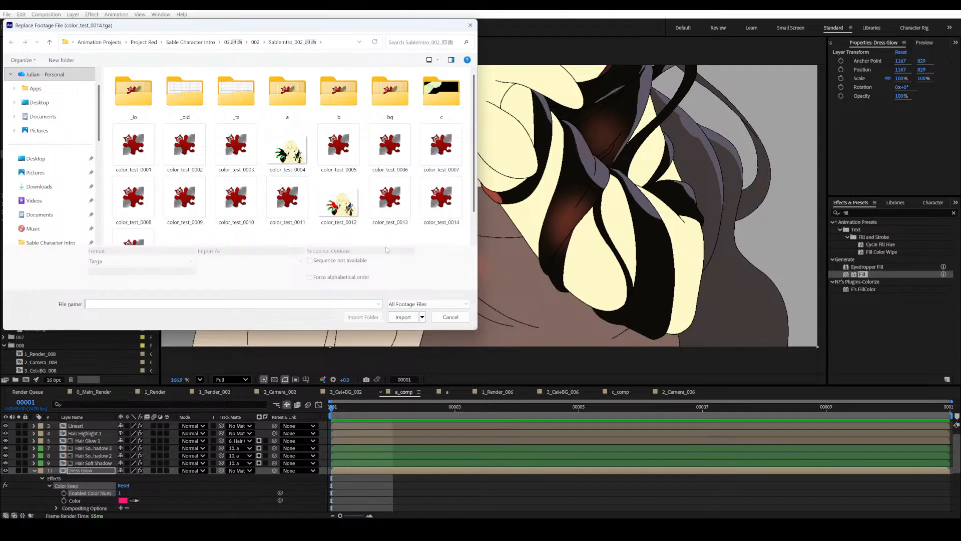
scroll(387, 220, down, 1)
click(133, 215)
click(400, 310)
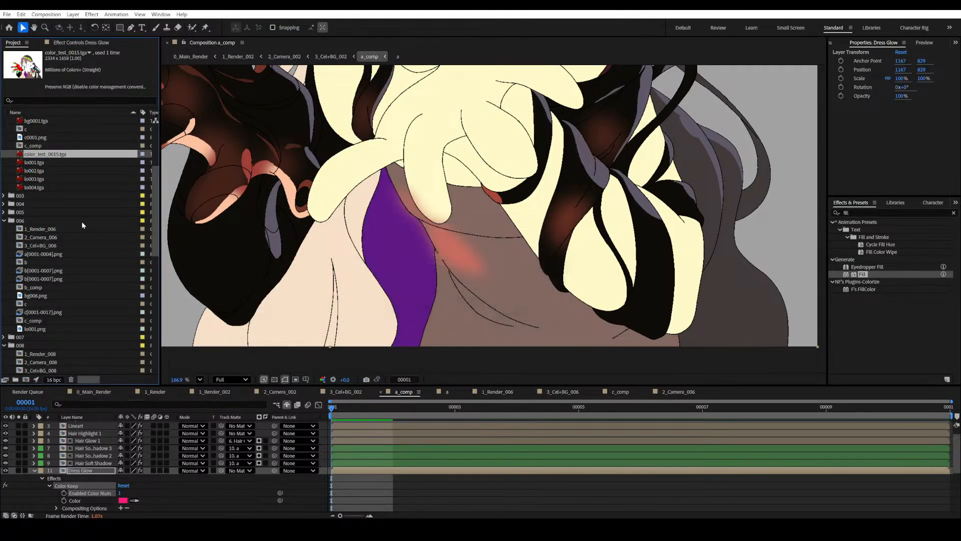
Solo base cel layer a (layer 21), save the project and show that layer's effect settings.
scroll(82, 225, up, 5)
scroll(406, 291, up, 3)
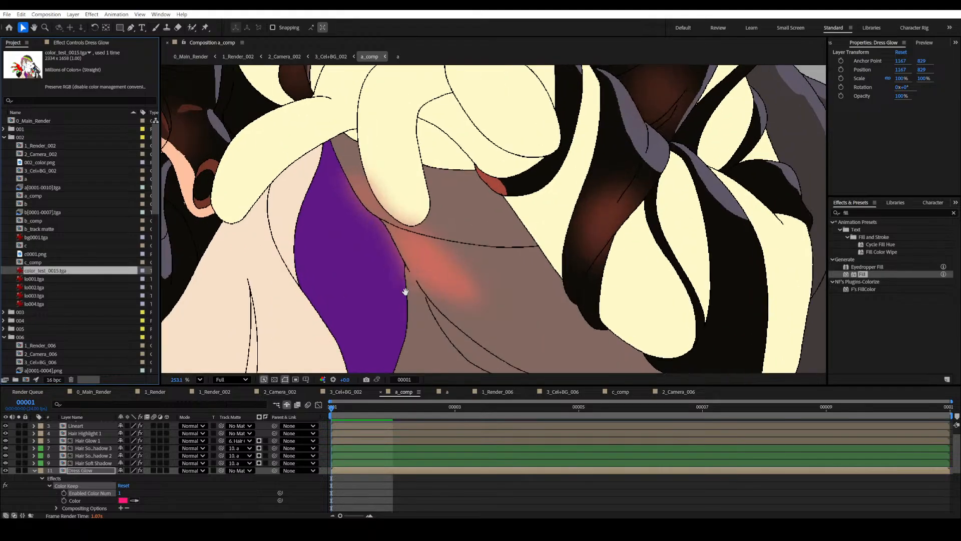
drag(405, 292, 423, 275)
scroll(67, 473, down, 5)
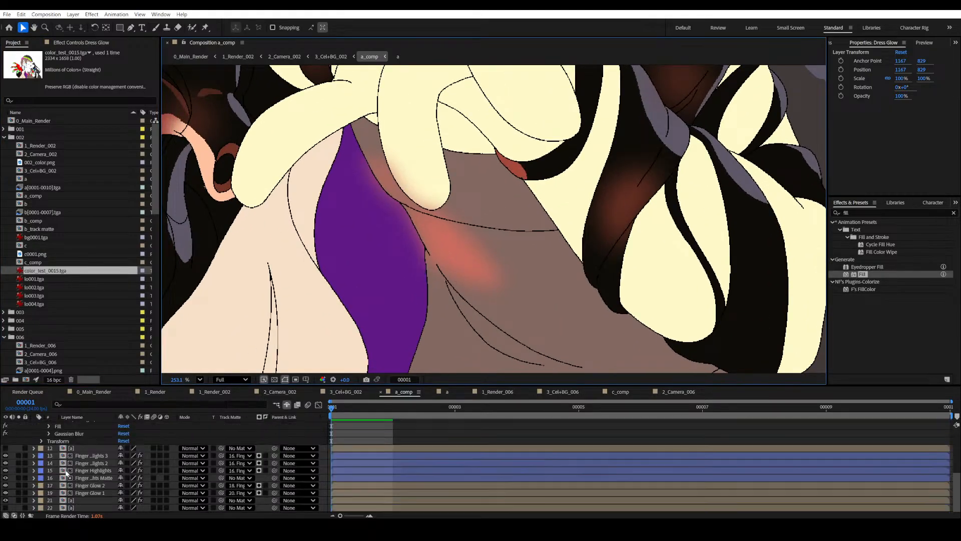
click(65, 500)
click(18, 500)
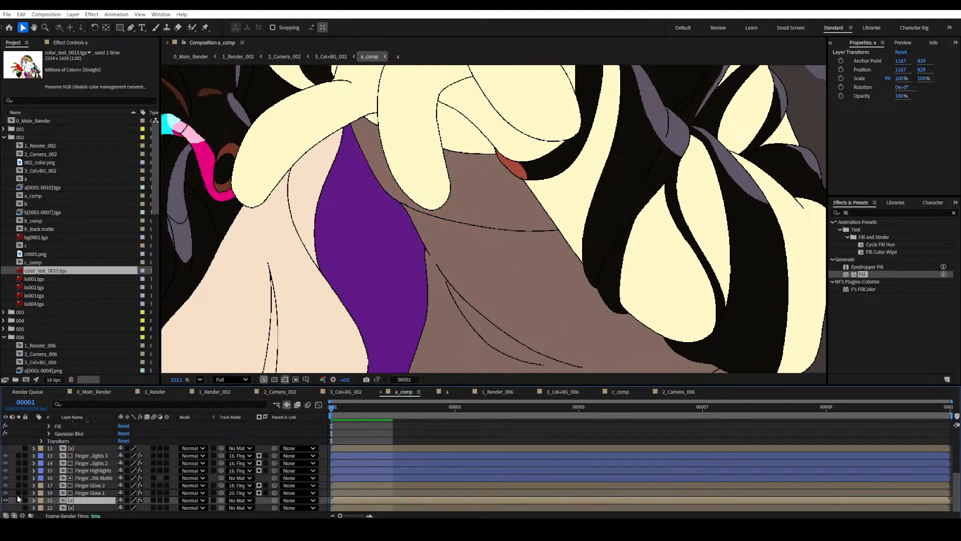
key(ctrl+s)
click(70, 42)
Enable target14 in F's PixelReplace, sampling the purple fold as target color and the neighbouring cream dress as replace color.
scroll(470, 259, down, 6)
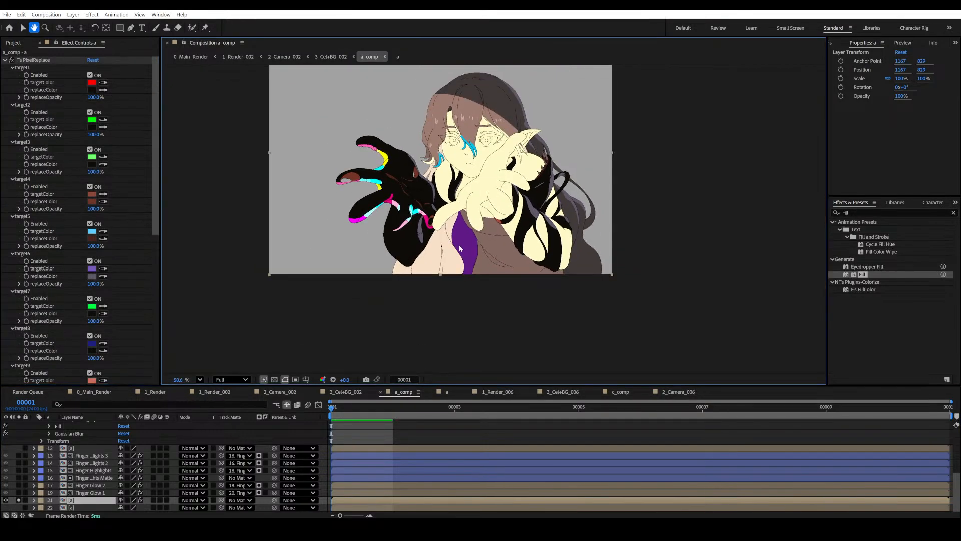
scroll(460, 266, up, 6)
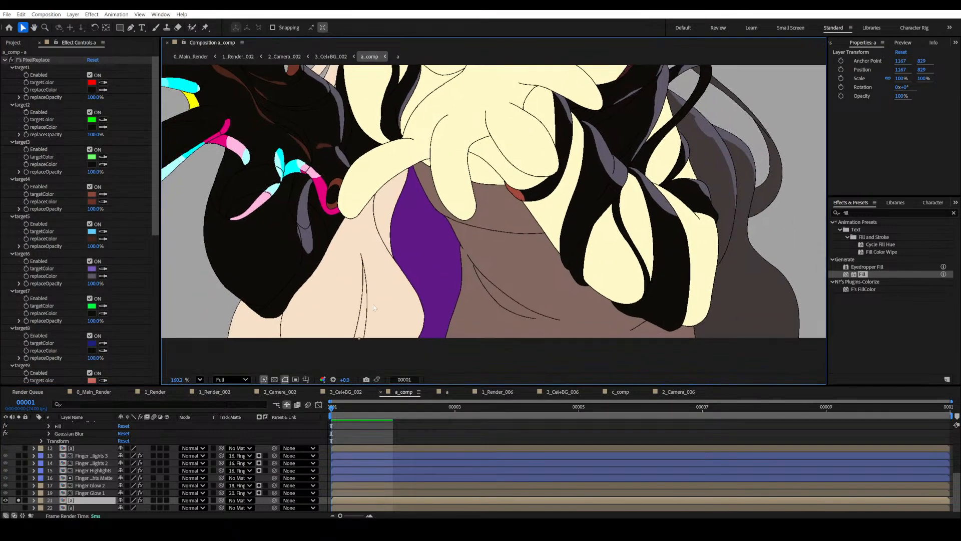
drag(383, 303, 405, 283)
scroll(68, 327, down, 10)
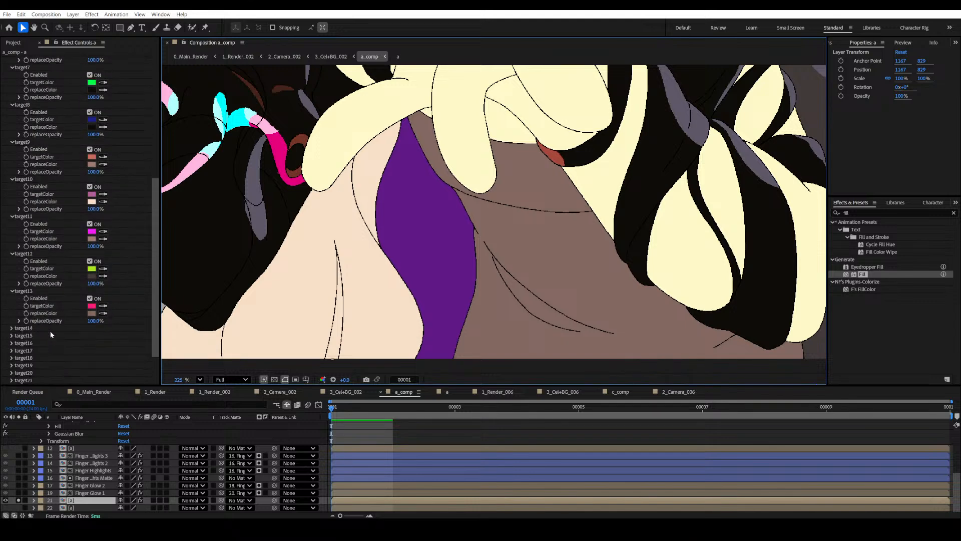
click(12, 328)
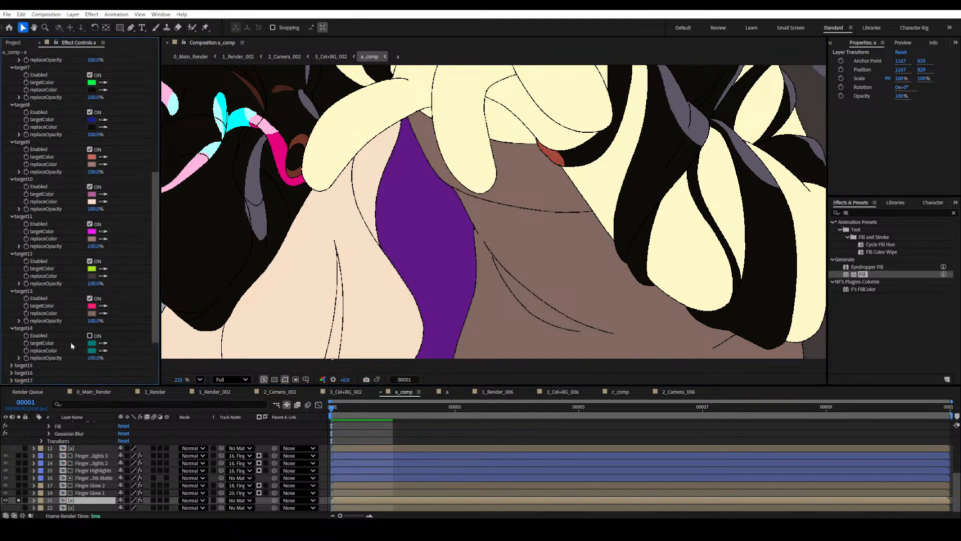
click(104, 343)
click(376, 262)
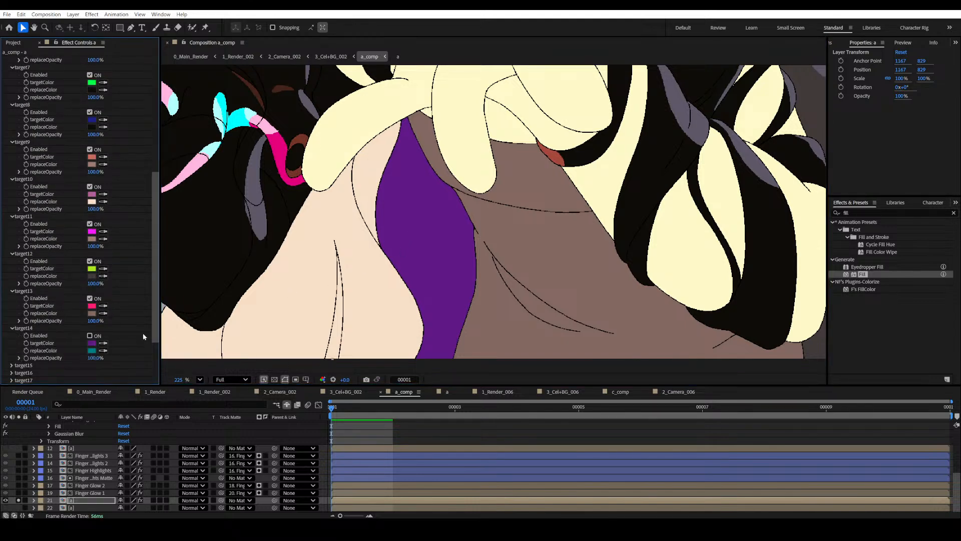
click(103, 350)
click(363, 288)
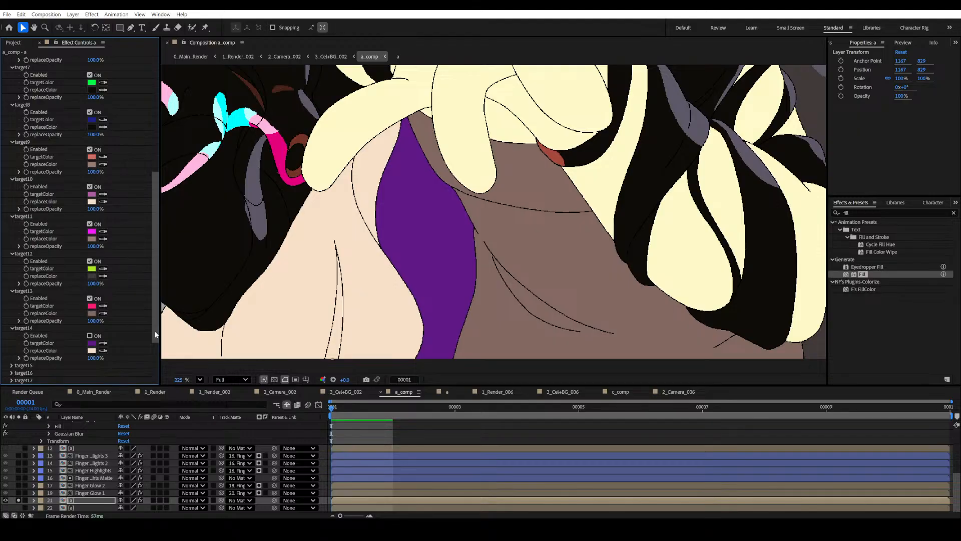
click(90, 335)
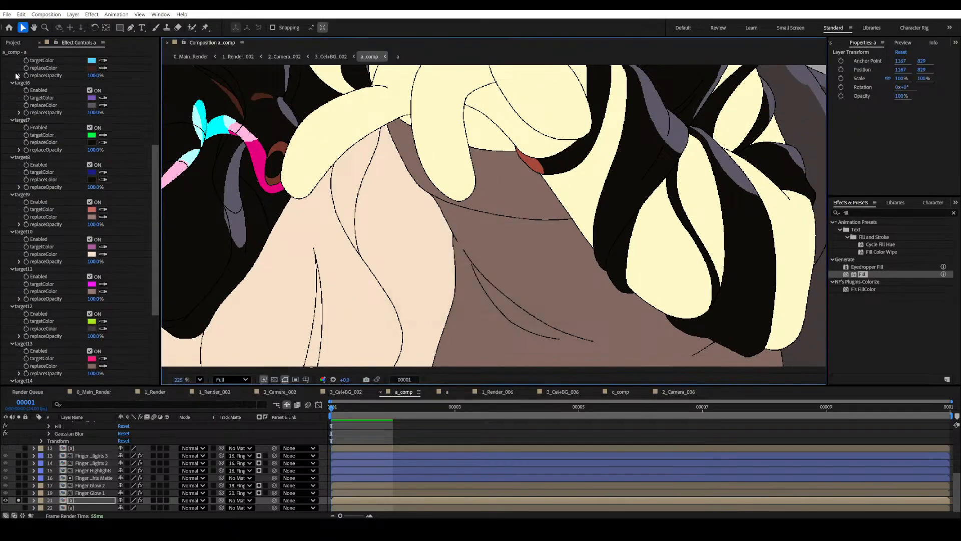
End the solo on layer 21 so the full composite shows around the dress.
scroll(13, 179, up, 3)
click(19, 501)
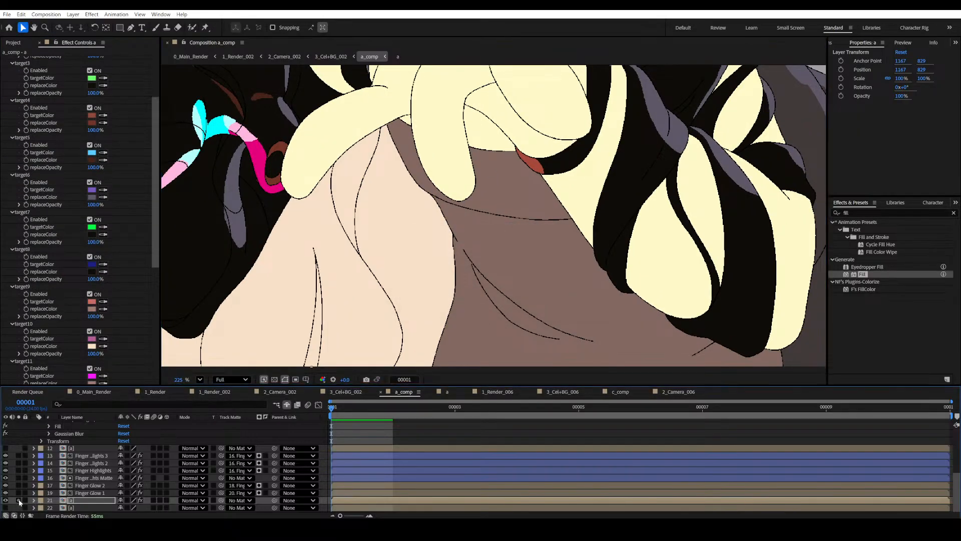
drag(456, 278, 445, 288)
Select the Dress Glow layer and set its Color Keep enabled color count to 2.
scroll(79, 486, up, 5)
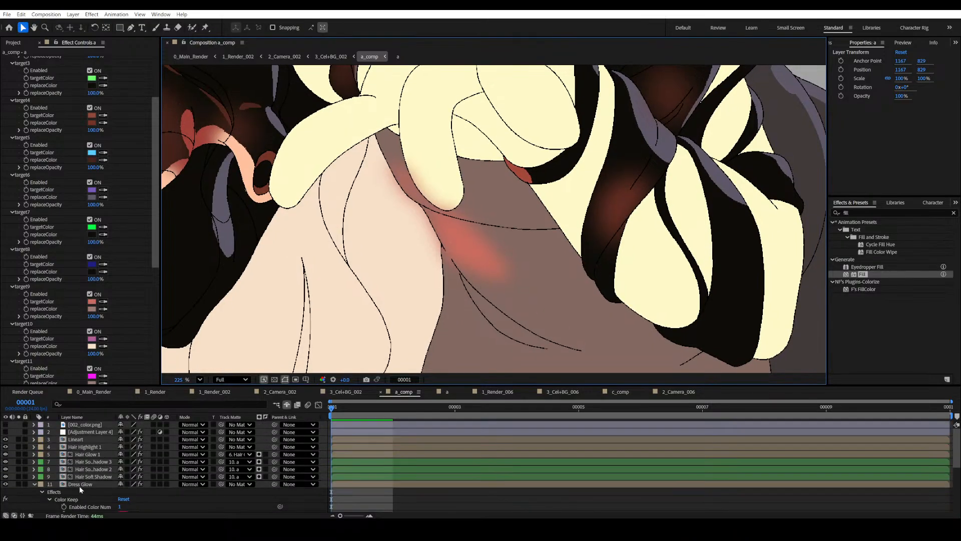
click(86, 484)
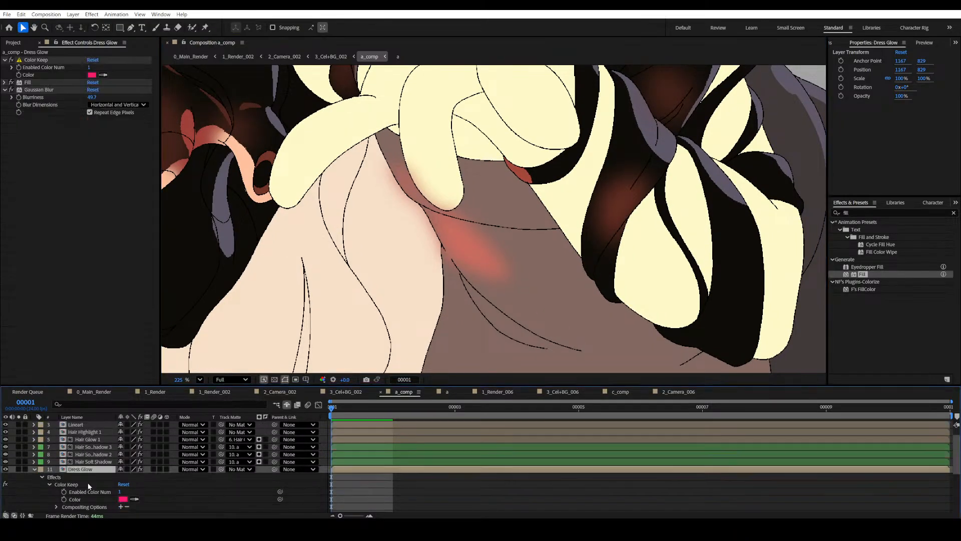
scroll(86, 480, down, 3)
click(89, 68)
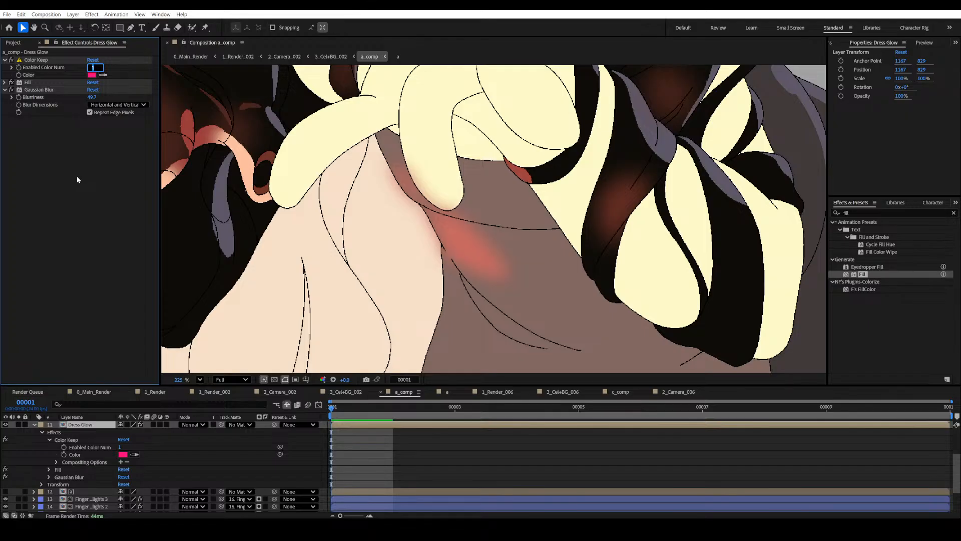
text(2)
key(Return)
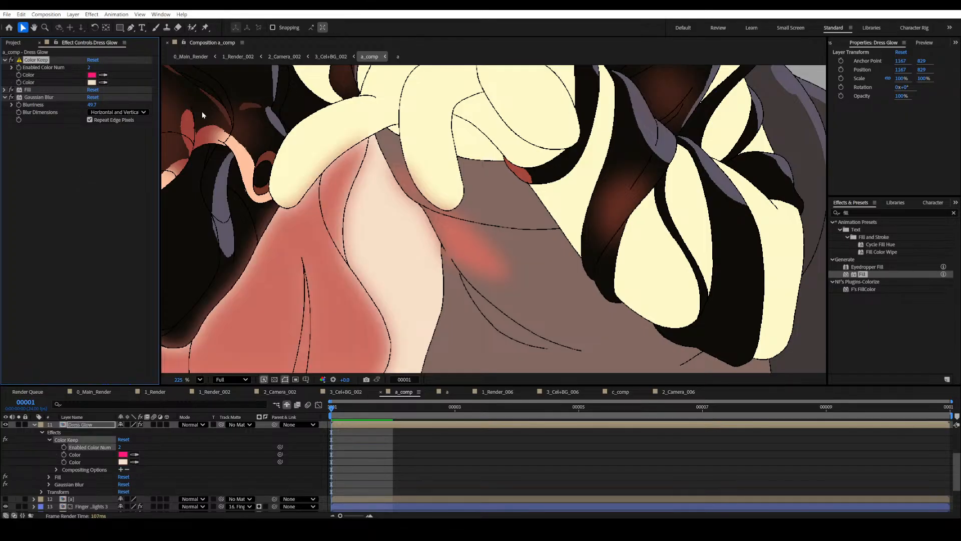
Inspect the glow on the cream dress area and the track matte choices available for Dress Glow.
scroll(399, 236, down, 5)
scroll(399, 236, up, 6)
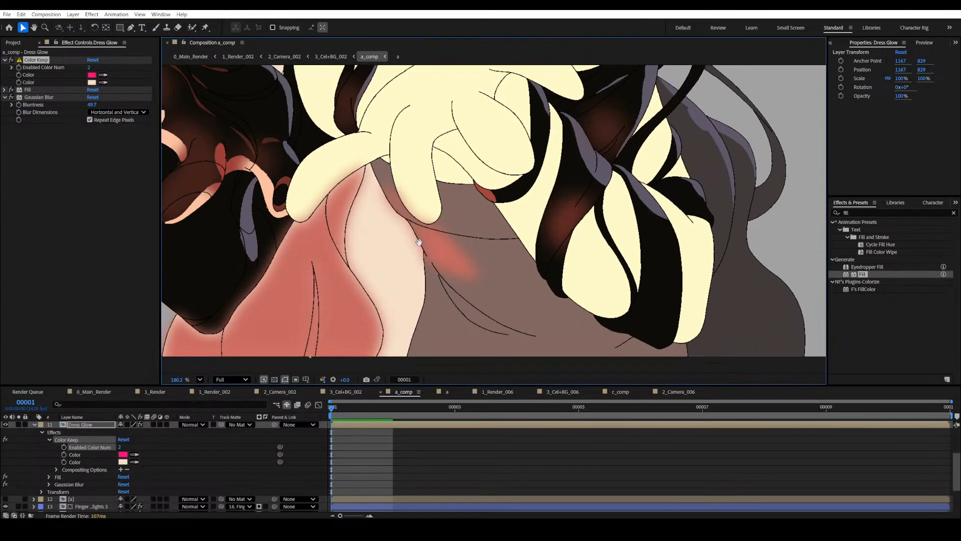
scroll(37, 476, down, 3)
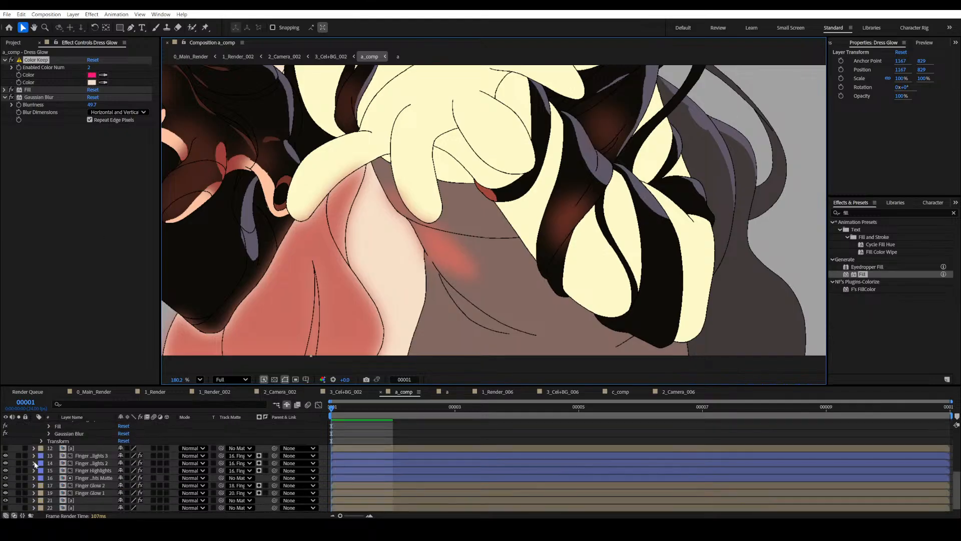
scroll(62, 482, up, 6)
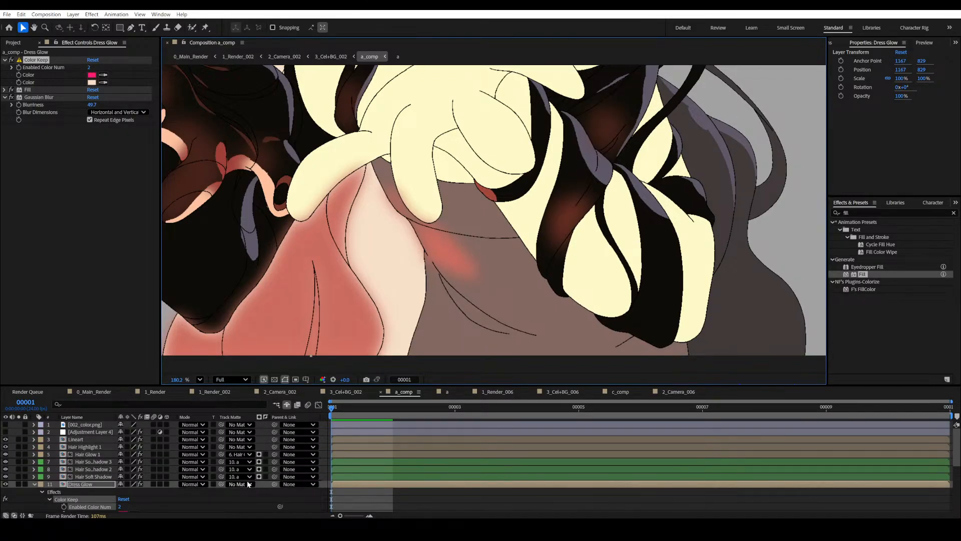
click(247, 484)
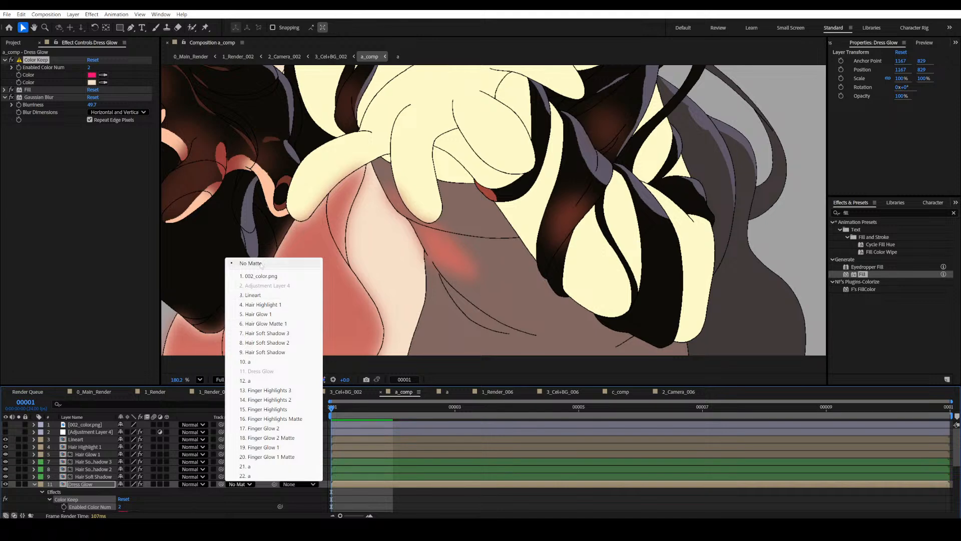
click(79, 477)
click(80, 484)
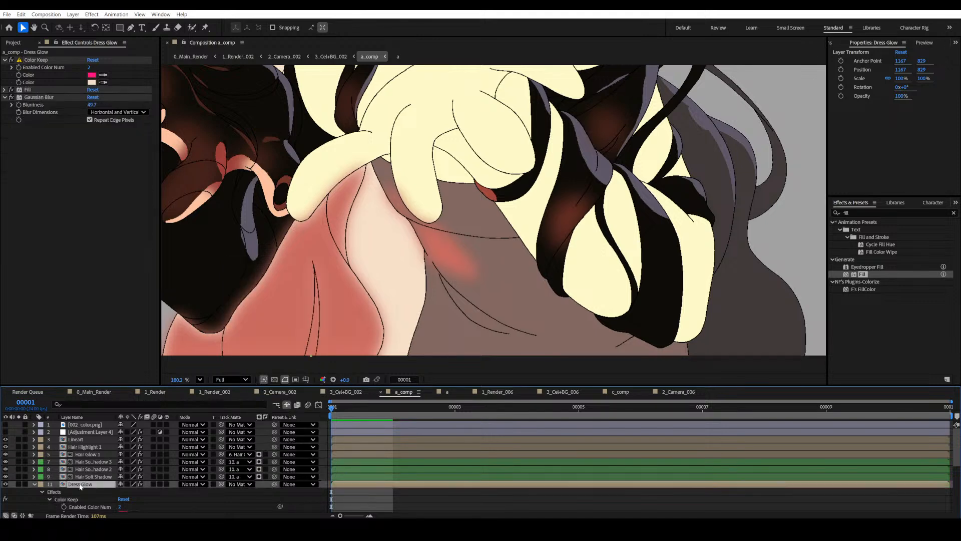
Disable Color Keep, Fill and Gaussian Blur on Dress Glow to expose the layer's raw marker colors.
scroll(79, 484, down, 1)
click(11, 61)
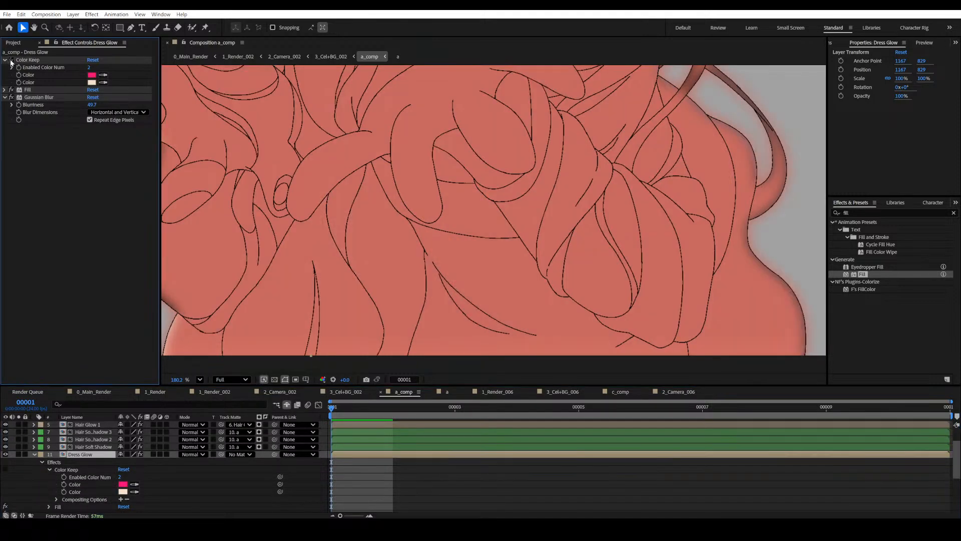
click(11, 90)
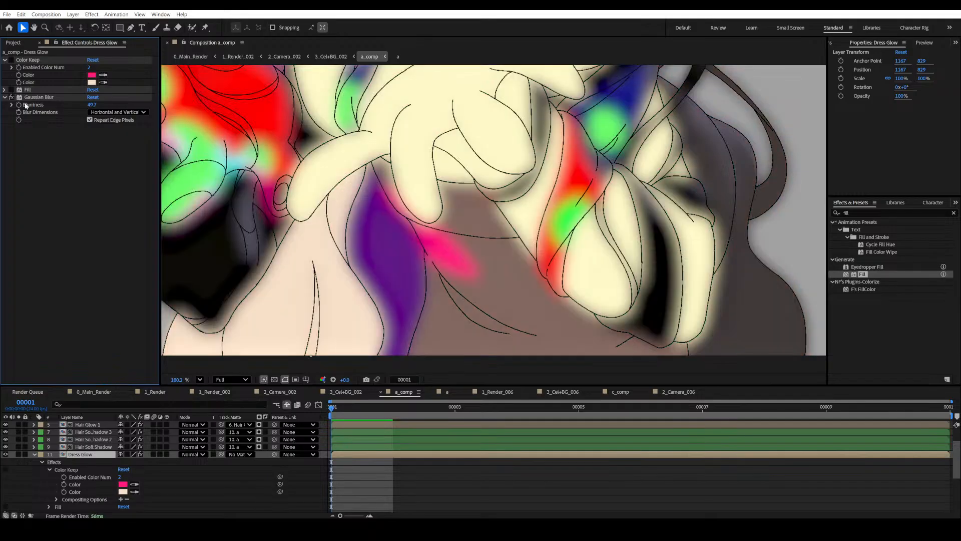
click(11, 97)
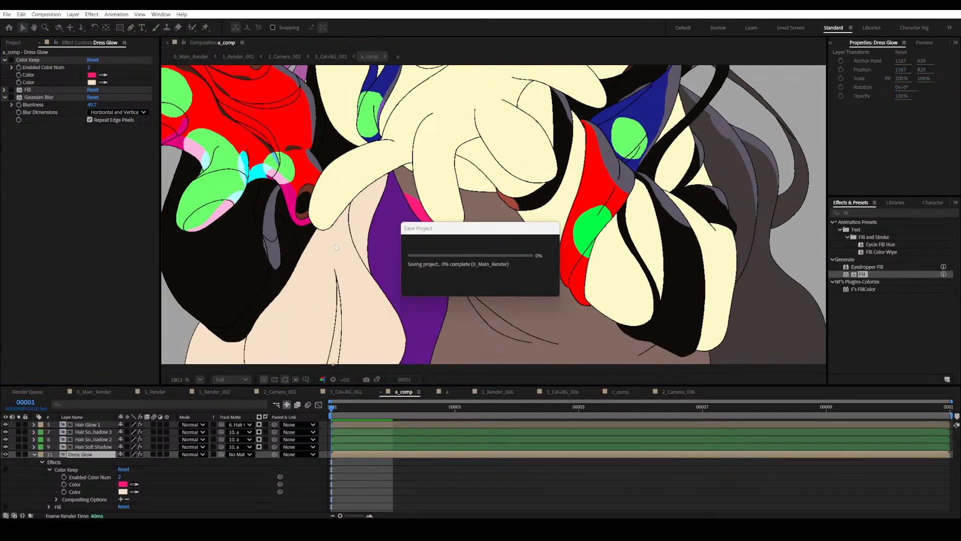
Turn Gaussian Blur back on for Dress Glow and inspect the blurred marker colors across the hand and dress.
click(11, 90)
click(11, 91)
click(11, 97)
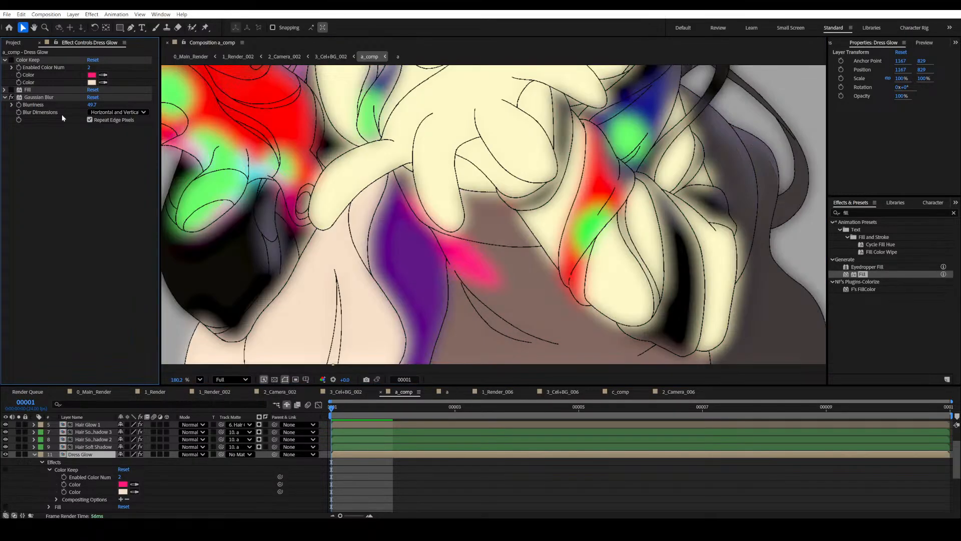
scroll(451, 222, down, 5)
scroll(451, 223, up, 6)
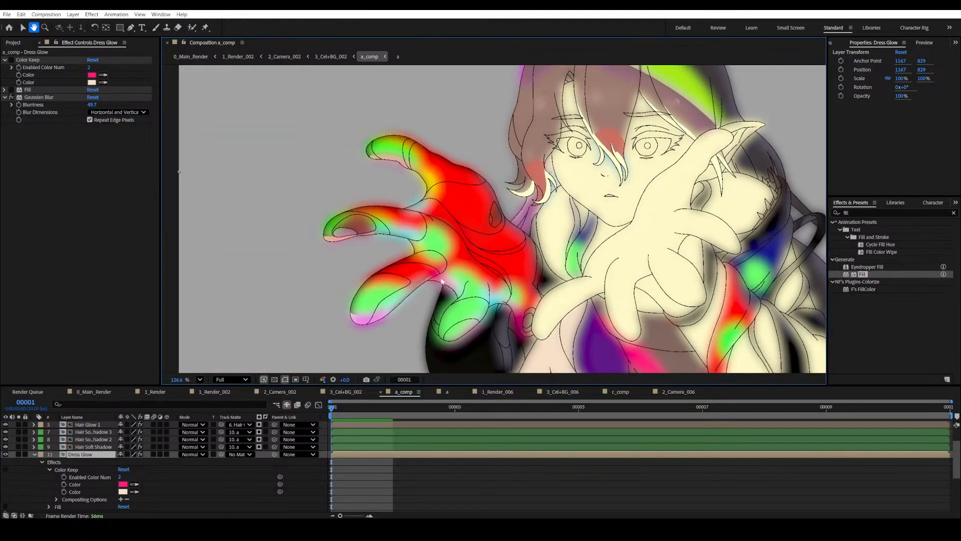
drag(446, 241, 452, 237)
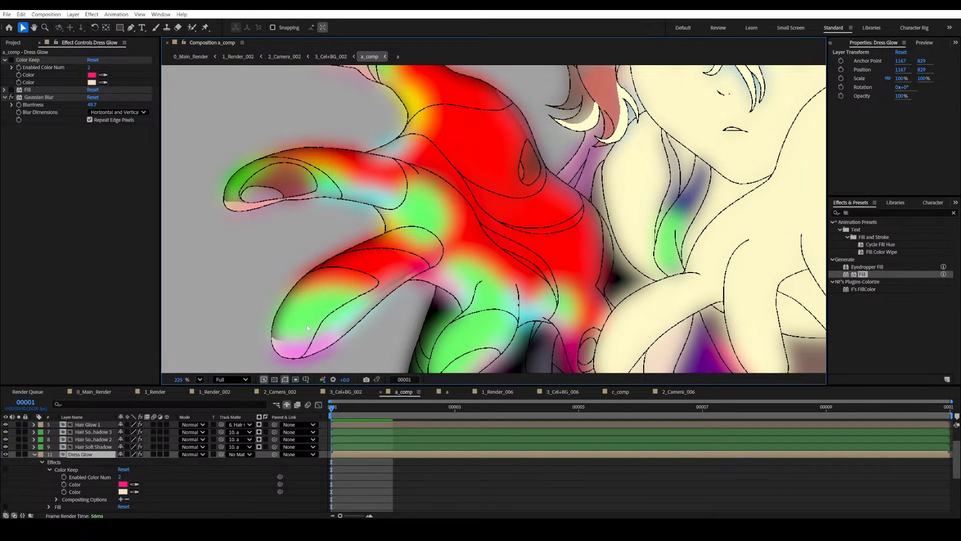
scroll(539, 311, down, 3)
scroll(446, 247, up, 5)
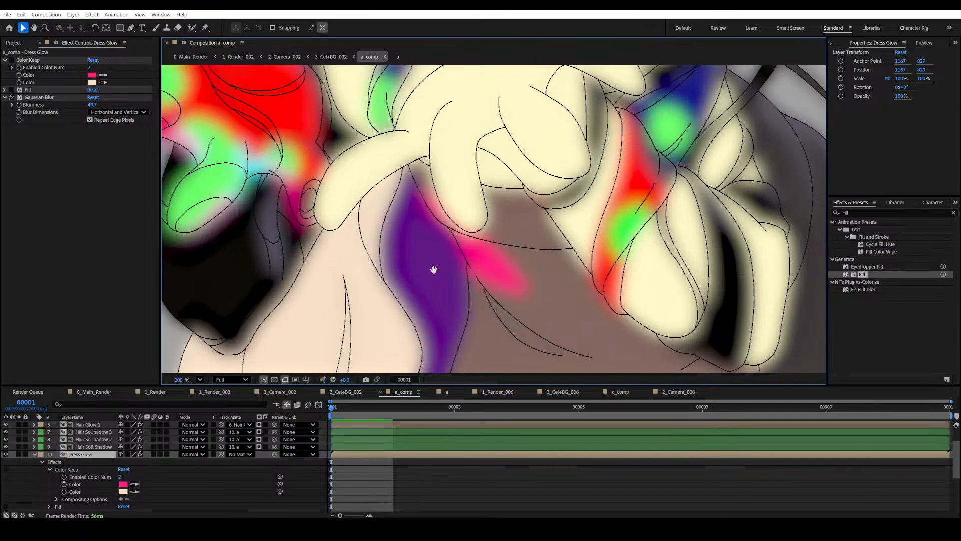
Turn off Gaussian Blur on Dress Glow, sample the purple dress marker as the second Color Keep color, and save the project.
click(12, 97)
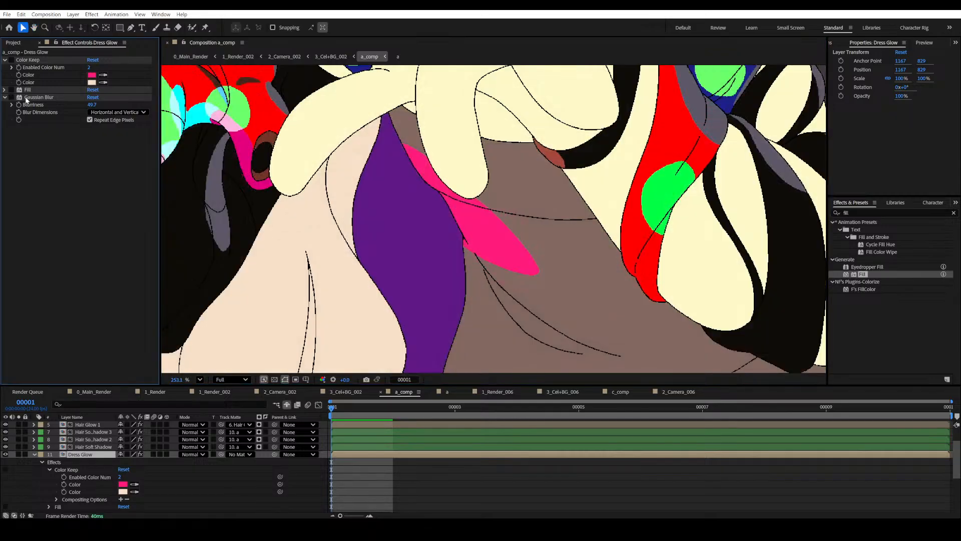
click(103, 82)
click(403, 231)
drag(418, 240, 414, 240)
key(ctrl+s)
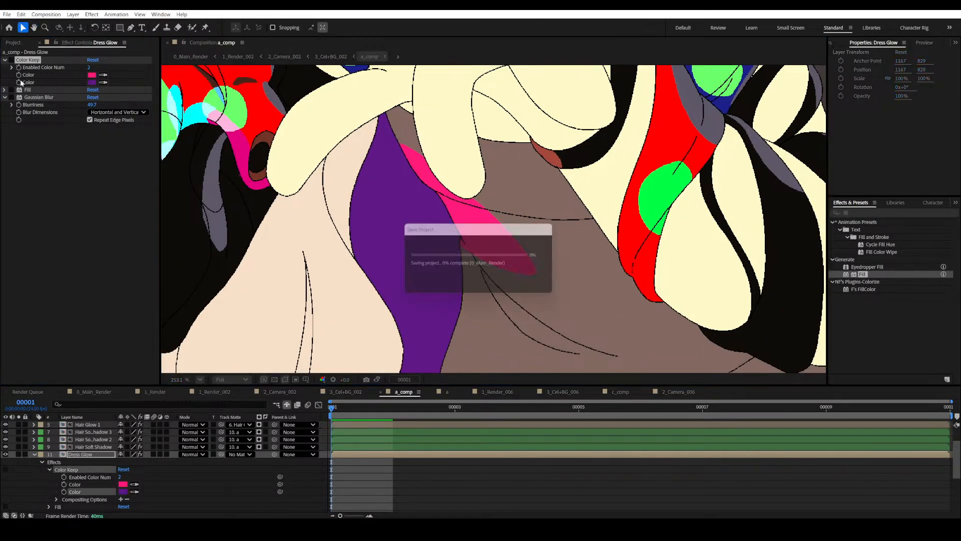
Re-enable Color Keep, Fill and Gaussian Blur on the Dress Glow layer.
click(11, 60)
click(12, 90)
click(12, 98)
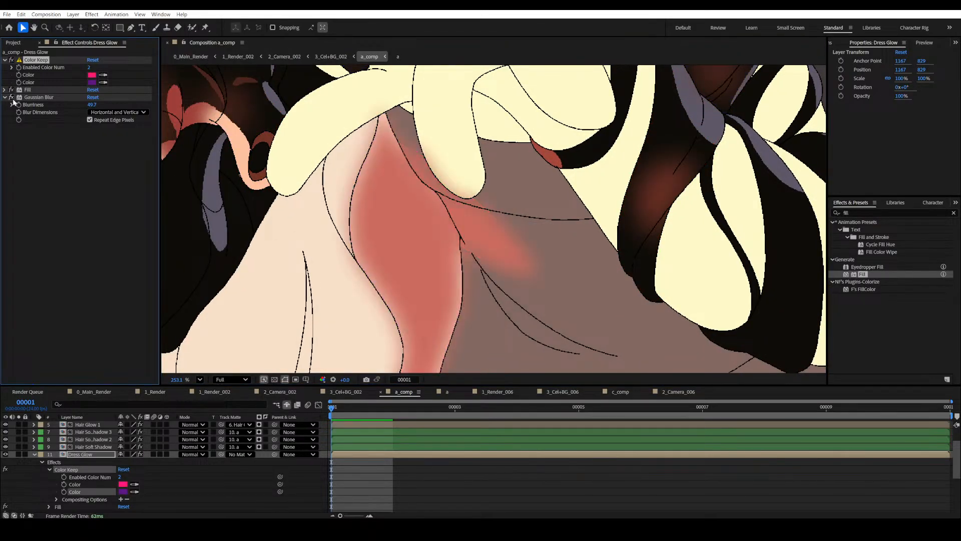
Compare the red dress glow with Gaussian Blur off and on, and save the project.
click(12, 97)
scroll(432, 241, up, 2)
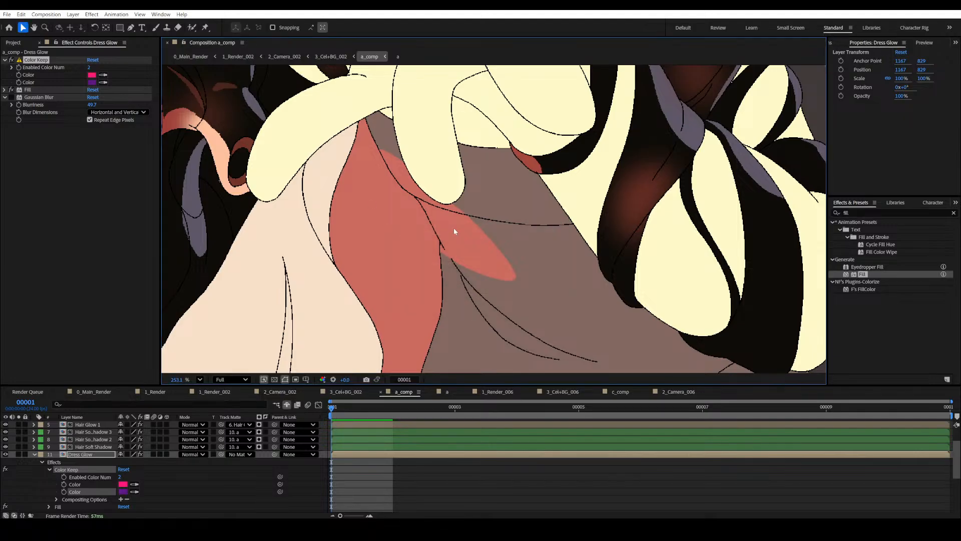
scroll(457, 236, up, 2)
scroll(461, 253, down, 2)
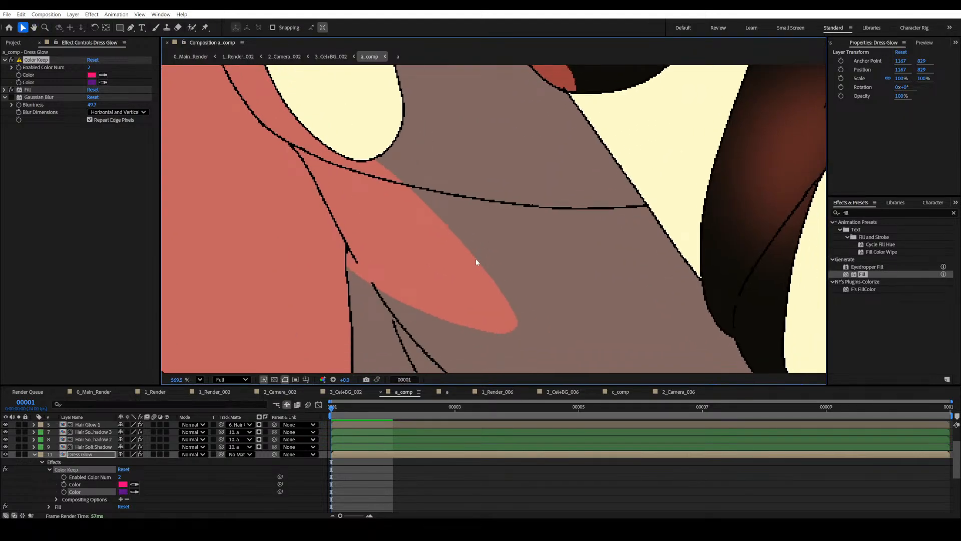
scroll(470, 261, down, 4)
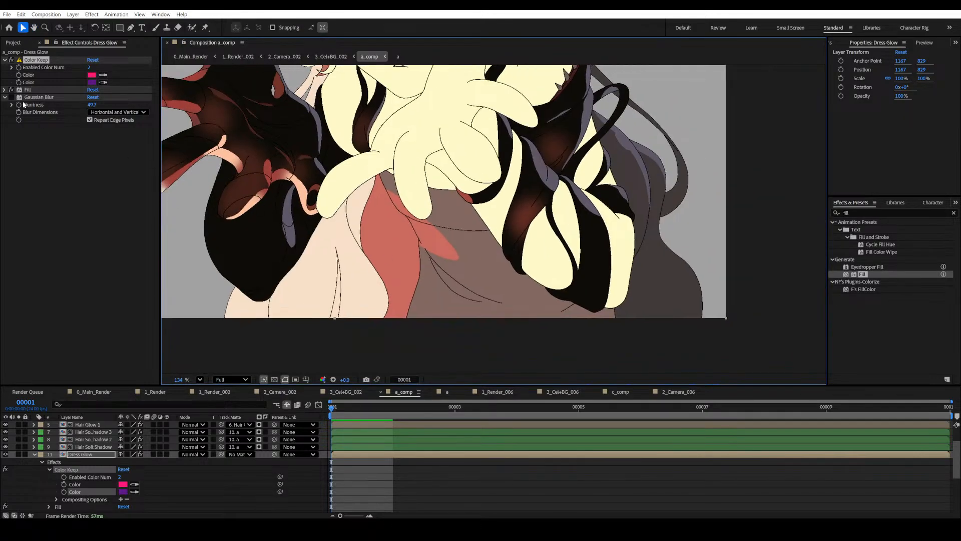
click(11, 97)
scroll(421, 288, up, 2)
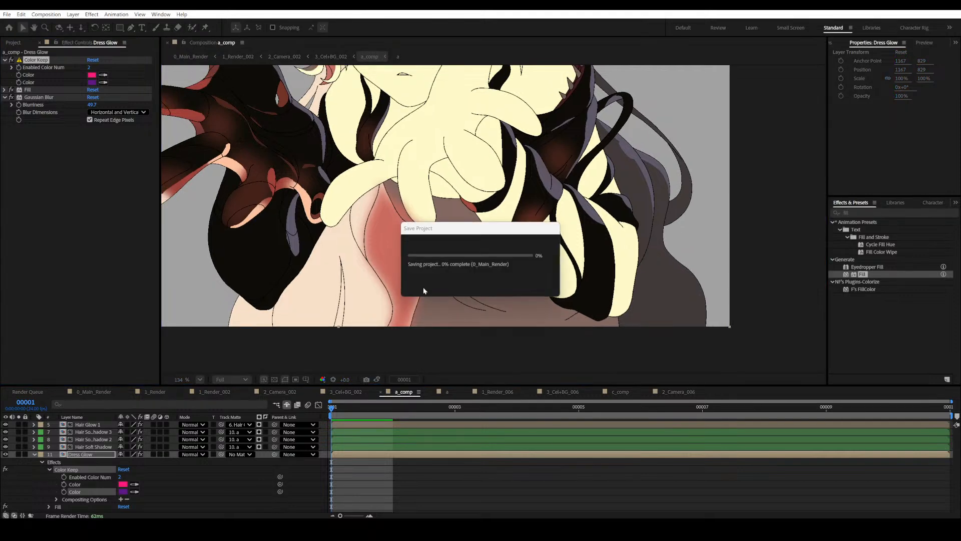
Examine how the blurred red glow spreads across the cream dress, its shadow area and the hand.
drag(415, 292, 450, 283)
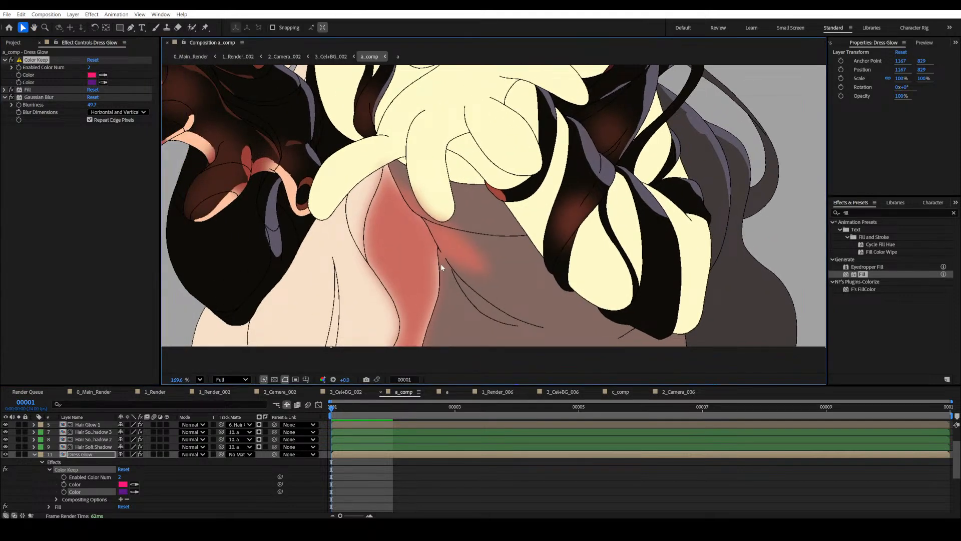
scroll(442, 268, up, 3)
scroll(379, 208, down, 3)
drag(420, 244, 422, 257)
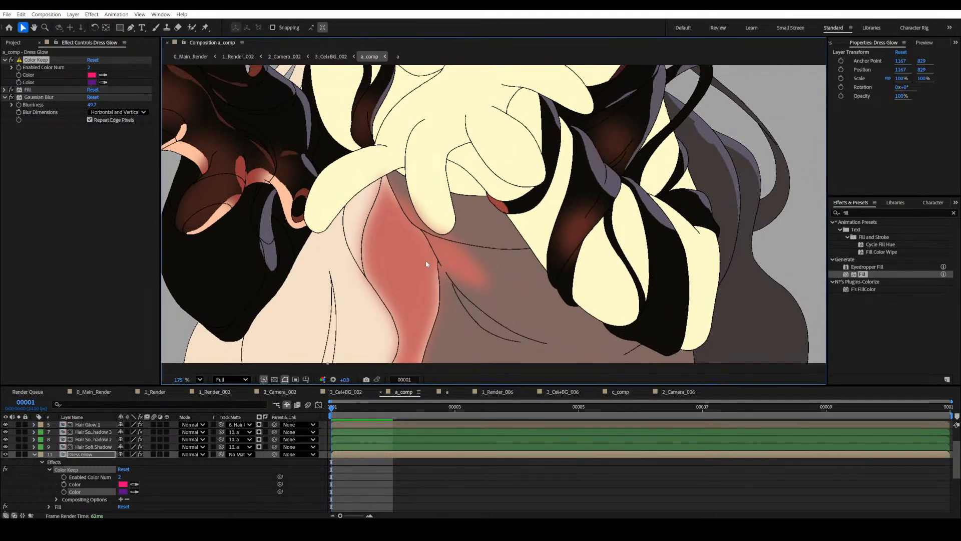
drag(472, 285, 456, 239)
scroll(456, 245, down, 3)
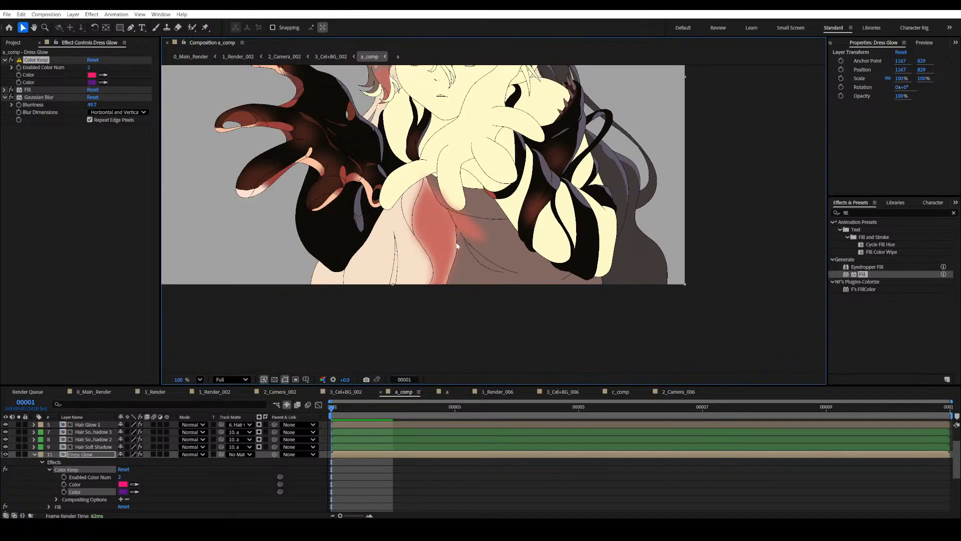
scroll(456, 245, down, 1)
scroll(464, 229, up, 5)
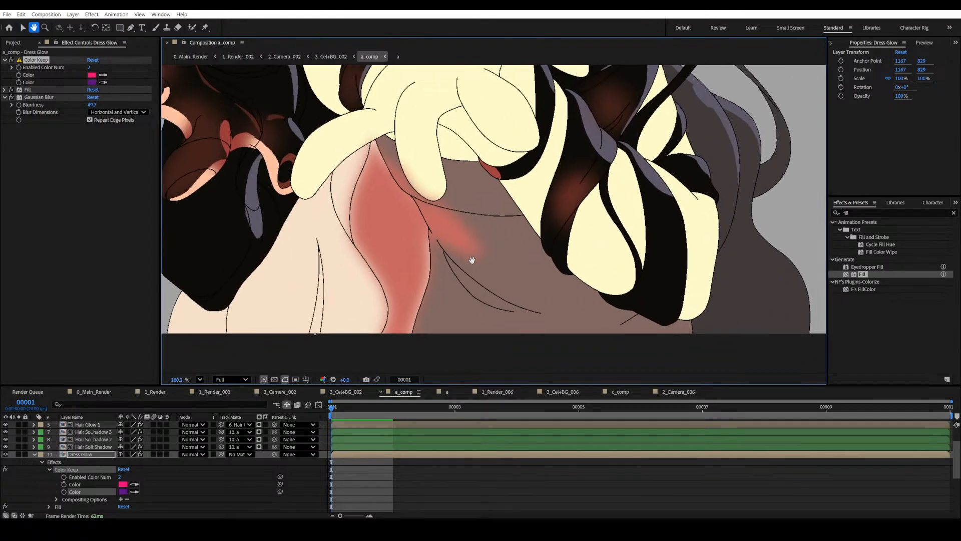
drag(472, 259, 466, 274)
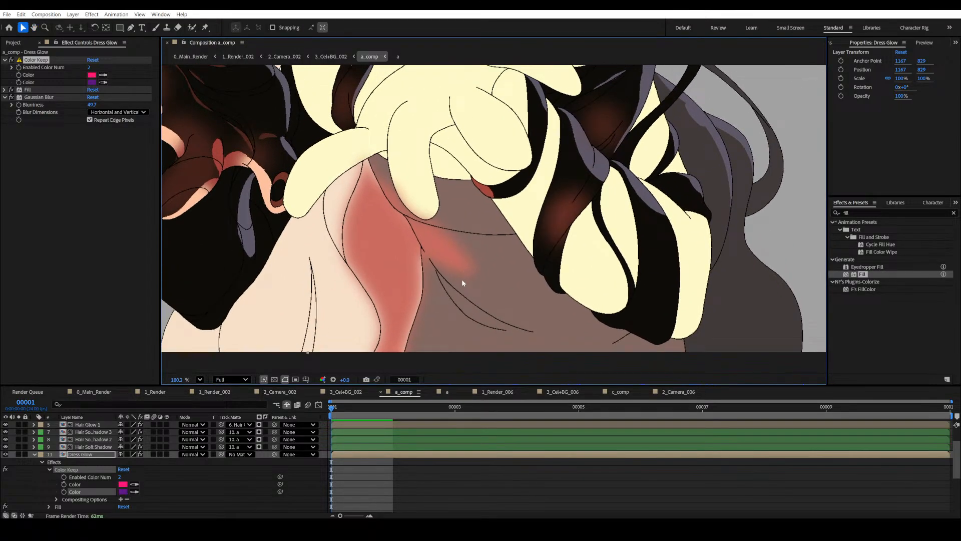
scroll(452, 283, up, 4)
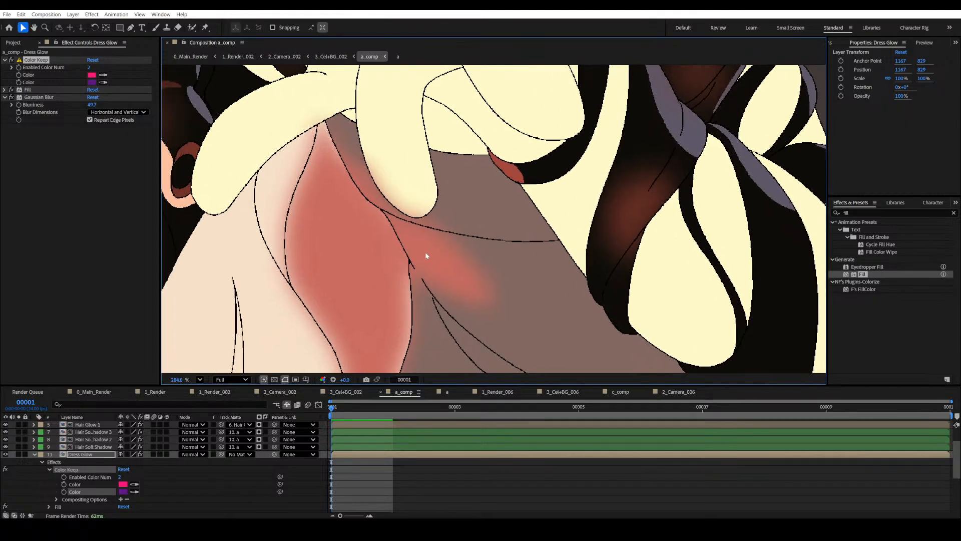
drag(503, 210, 473, 160)
drag(588, 323, 564, 251)
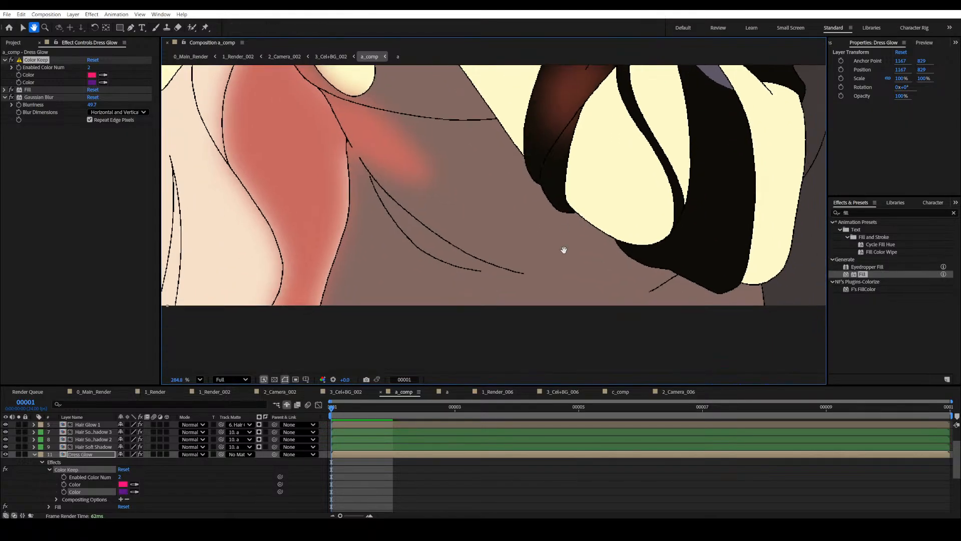
scroll(541, 225, down, 6)
scroll(534, 288, down, 4)
drag(537, 215, 553, 267)
scroll(530, 283, down, 2)
scroll(514, 274, up, 6)
drag(462, 130, 469, 206)
scroll(463, 220, down, 4)
drag(518, 263, 505, 245)
scroll(468, 275, up, 5)
drag(466, 278, 444, 138)
scroll(442, 236, up, 4)
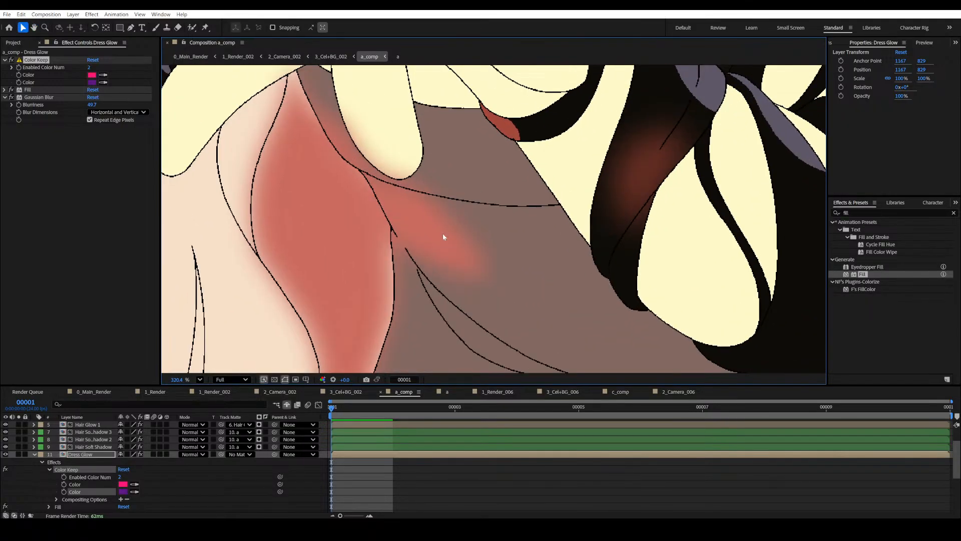
drag(442, 236, 460, 238)
Show the a layer below Dress Glow, duplicate it and solo the duplicate, then save the project.
click(34, 455)
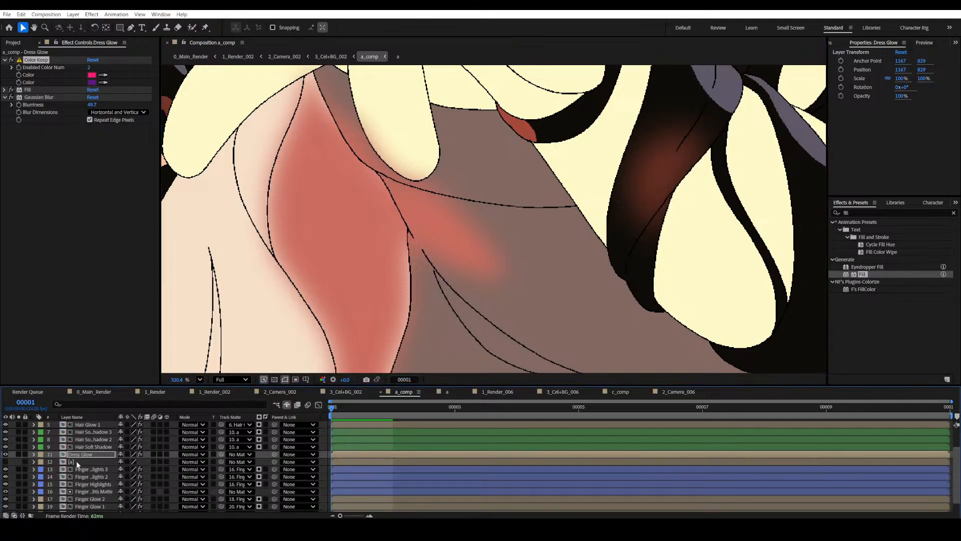
click(77, 462)
click(5, 461)
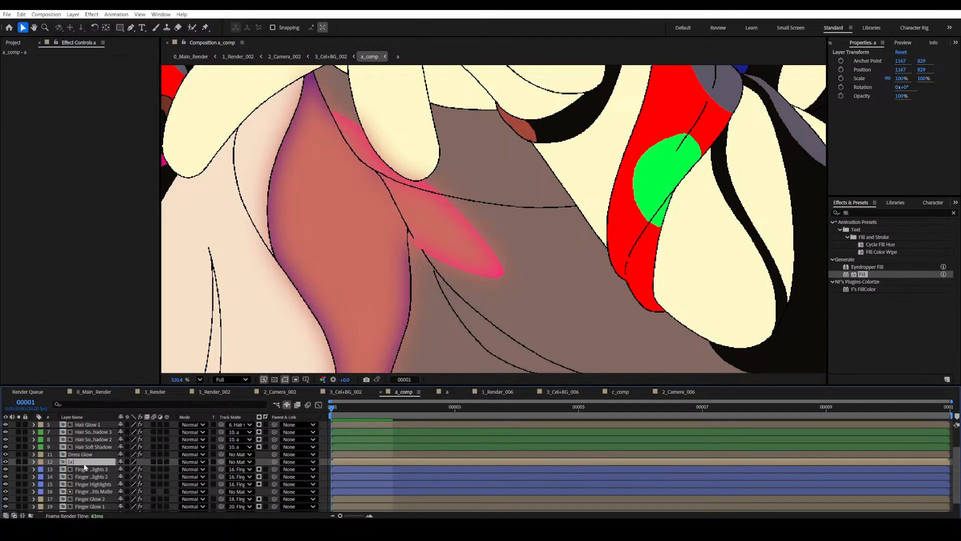
key(ctrl+d)
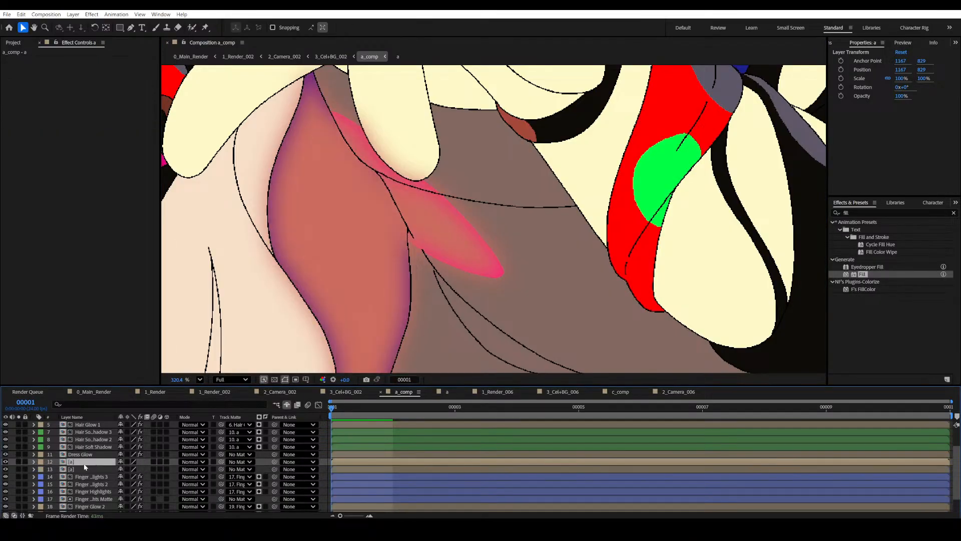
click(18, 461)
scroll(337, 277, down, 2)
key(ctrl+s)
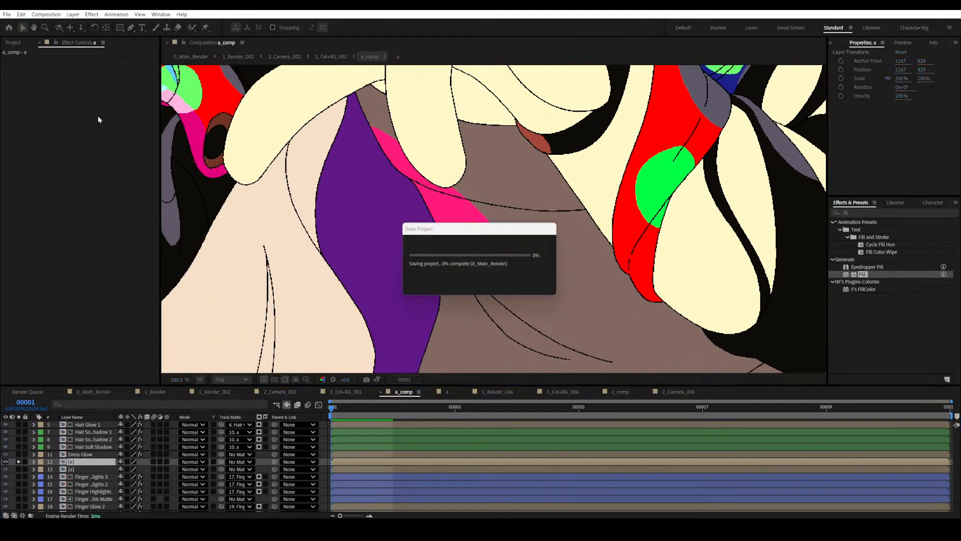
Apply Color Keep to the duplicated a layer and sample the brown dress shadow as the kept color.
click(845, 213)
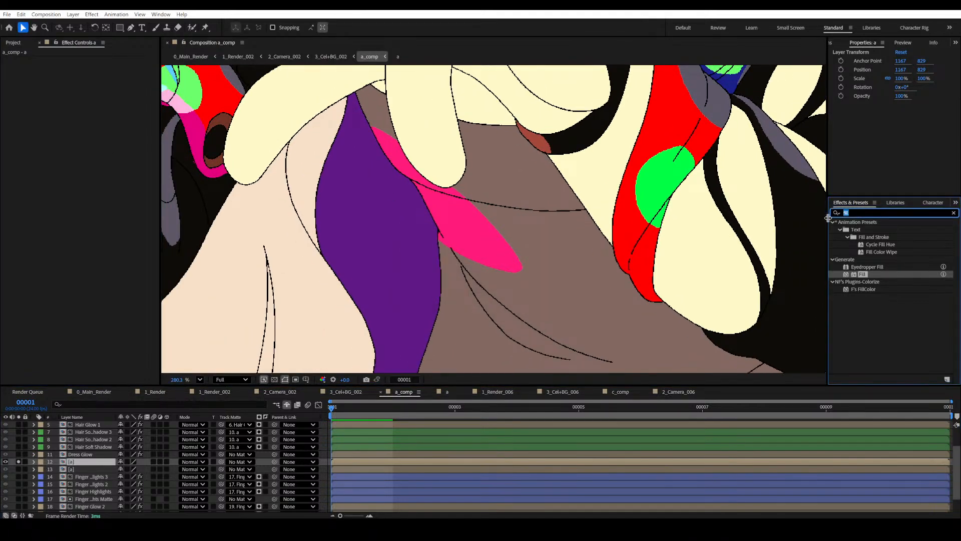
text(keep)
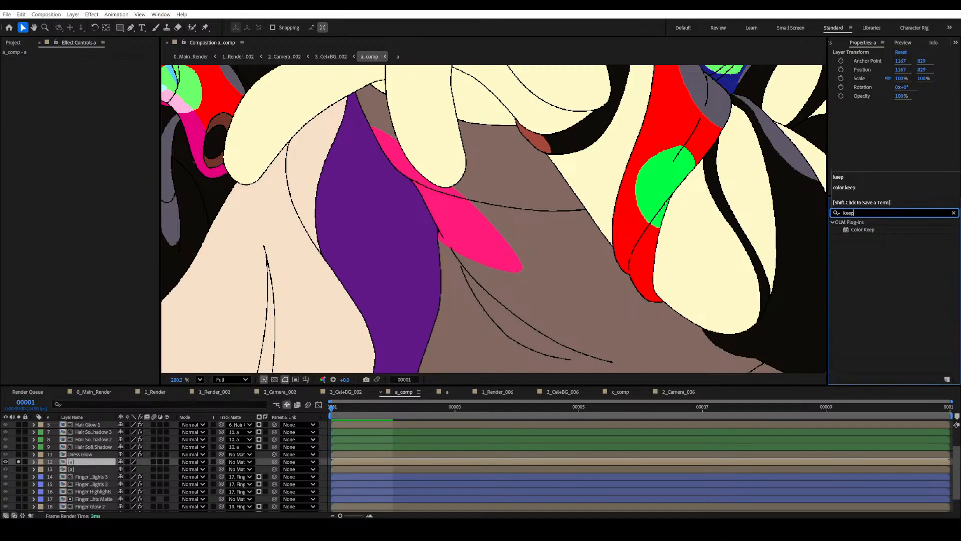
drag(861, 229, 82, 265)
click(11, 59)
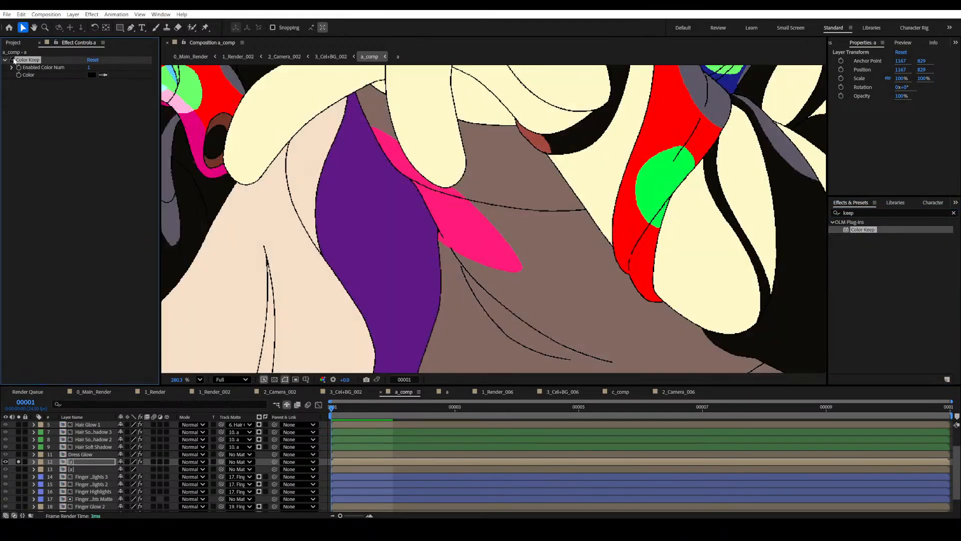
click(108, 74)
click(619, 272)
click(12, 60)
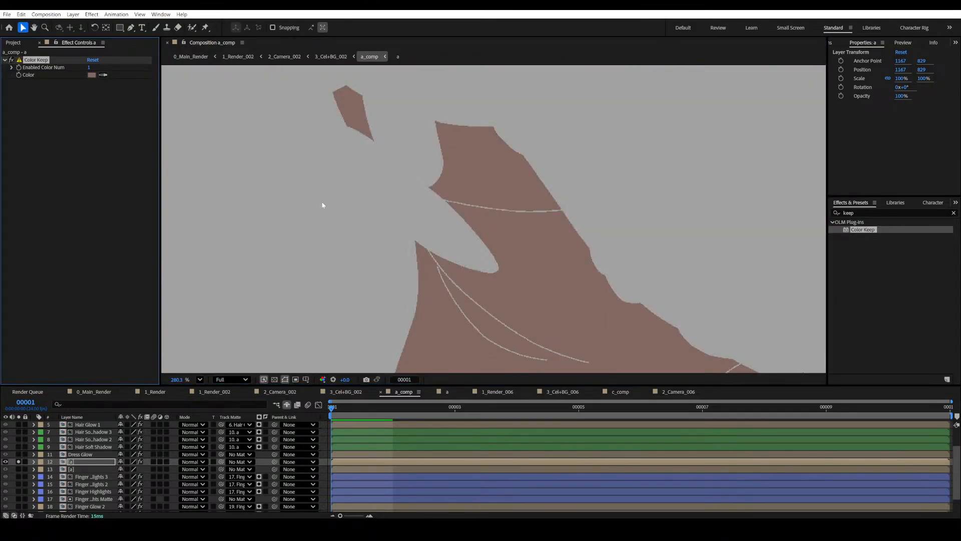
Check the isolated brown shadow, unsolo the duplicated layer and hide the original a layer beneath it.
scroll(350, 215, down, 3)
scroll(391, 251, up, 2)
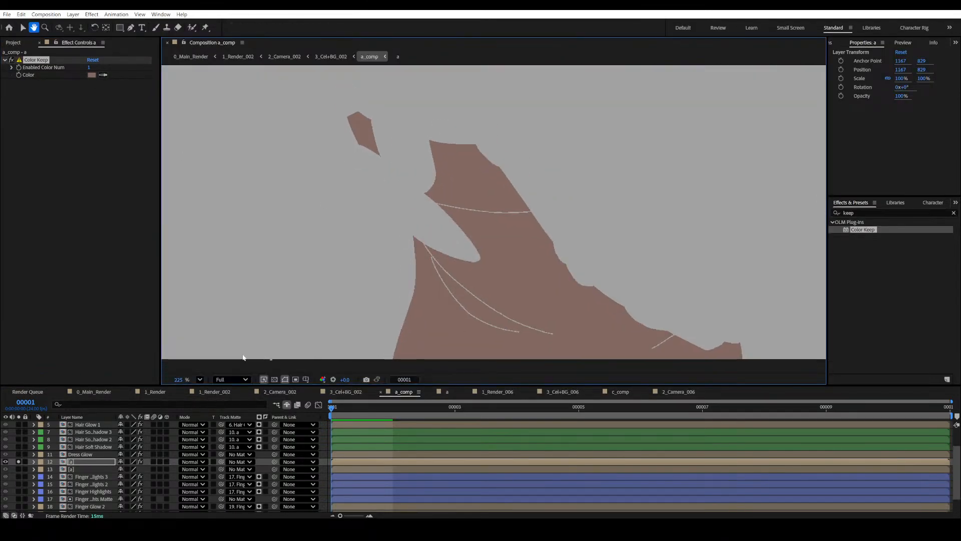
click(18, 461)
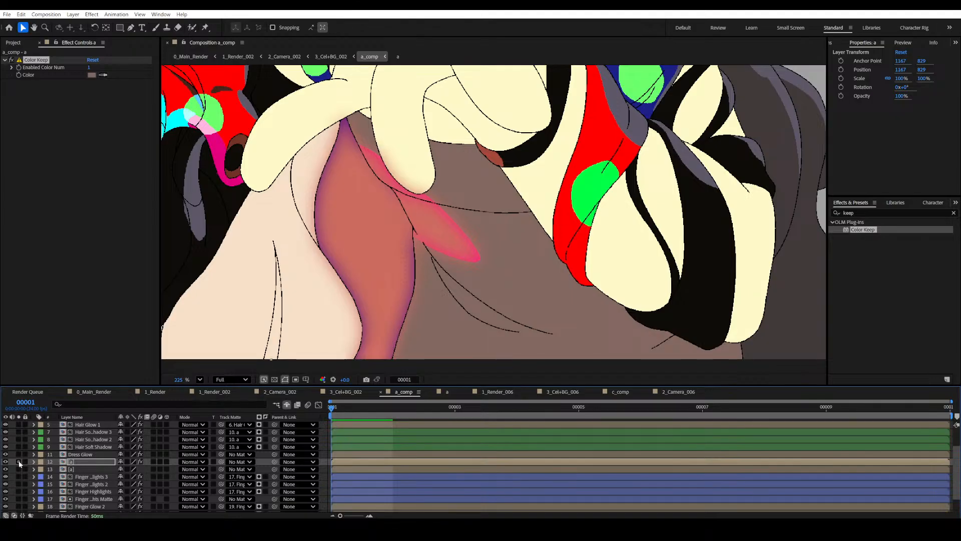
click(6, 469)
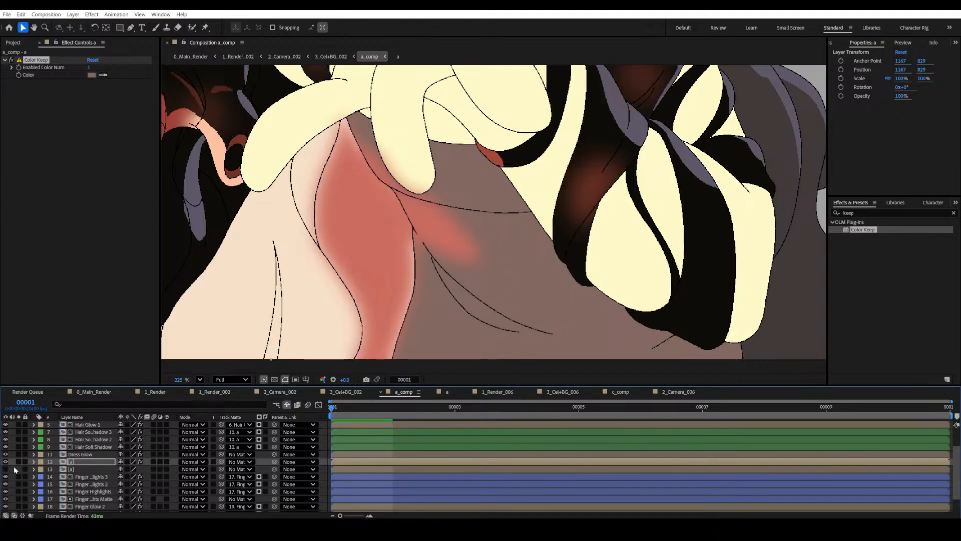
Give the duplicated a layer a yellow label and rename it Dress Glow Matte.
click(81, 462)
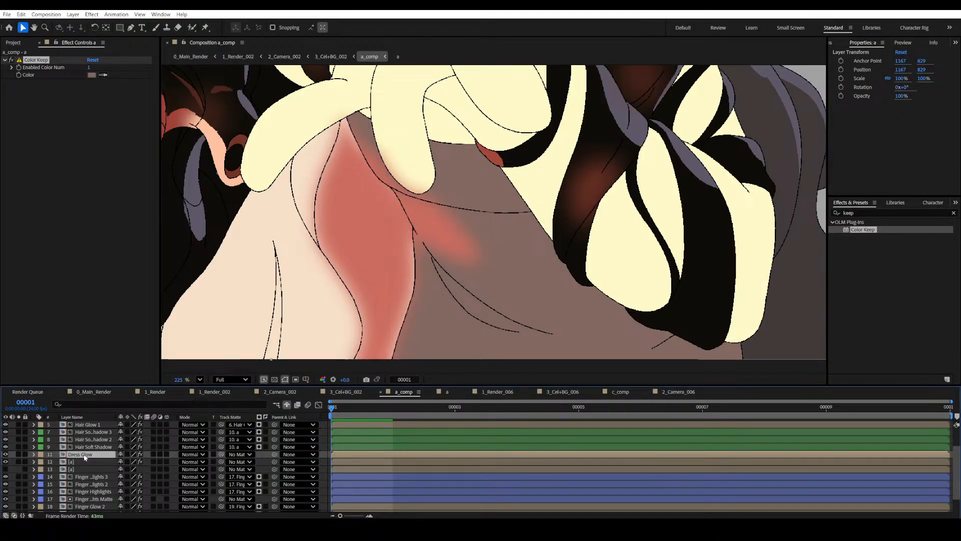
click(41, 462)
click(60, 314)
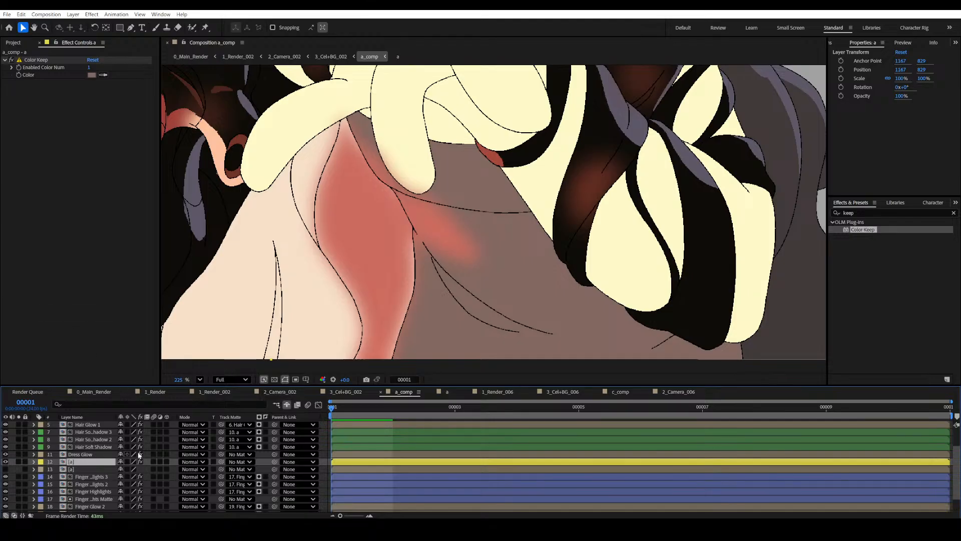
key(Return)
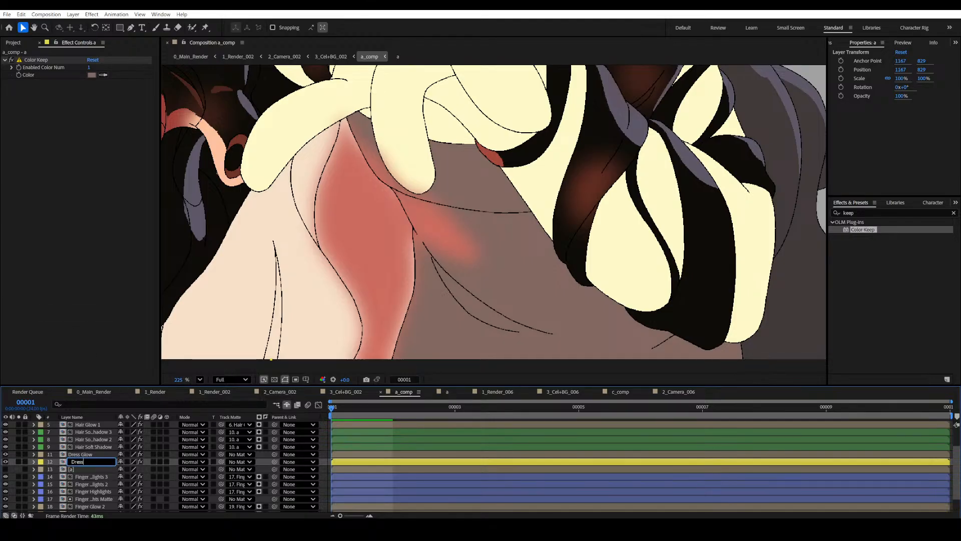
text(Dress Glow matte)
key(Return)
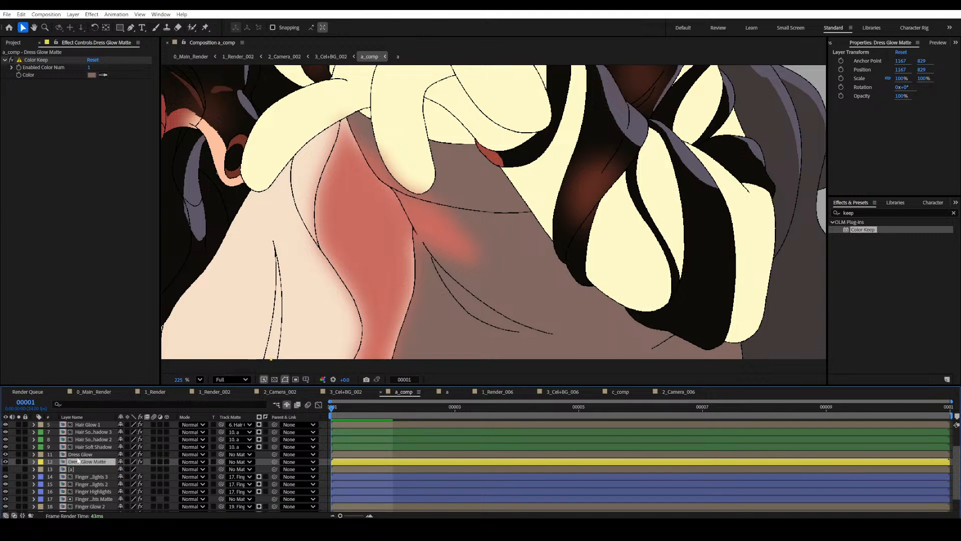
Mark Dress Glow Matte as shy, and with shy layers shown, assign it as the track matte of Dress Glow.
click(121, 462)
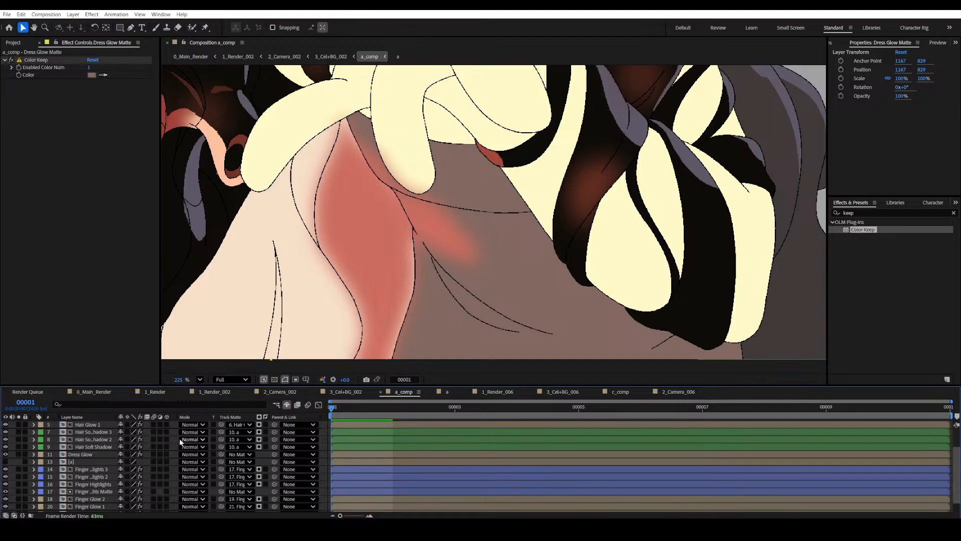
click(286, 405)
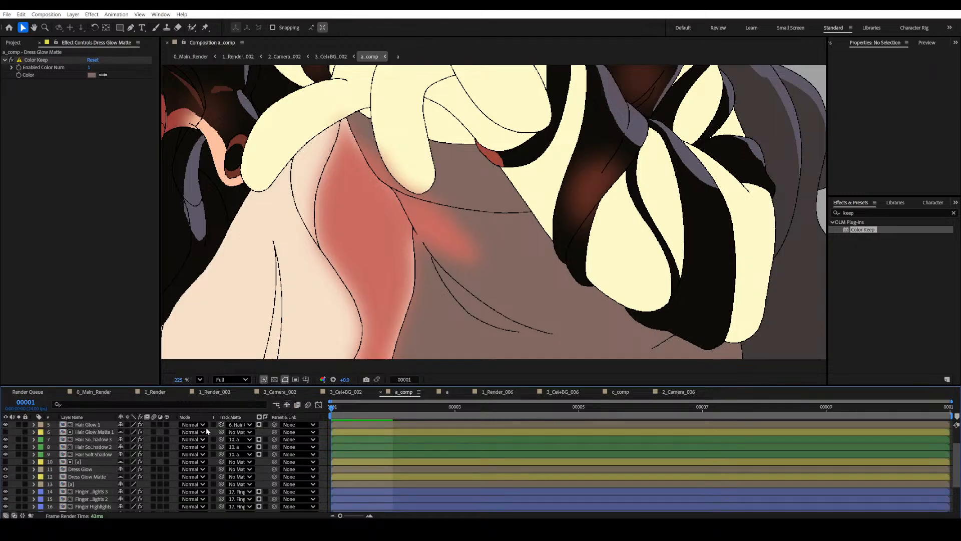
click(87, 477)
click(88, 469)
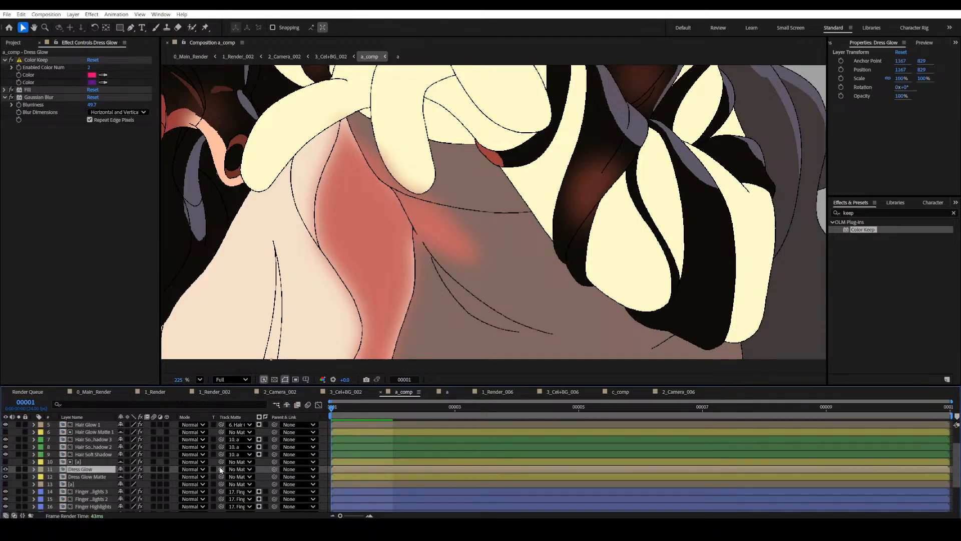
drag(220, 469, 104, 476)
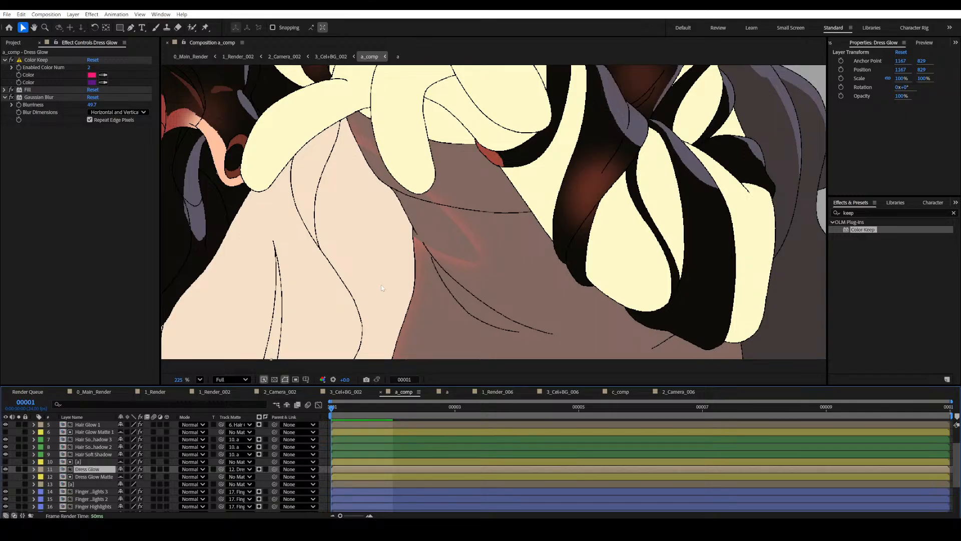
scroll(452, 250, up, 3)
key(h)
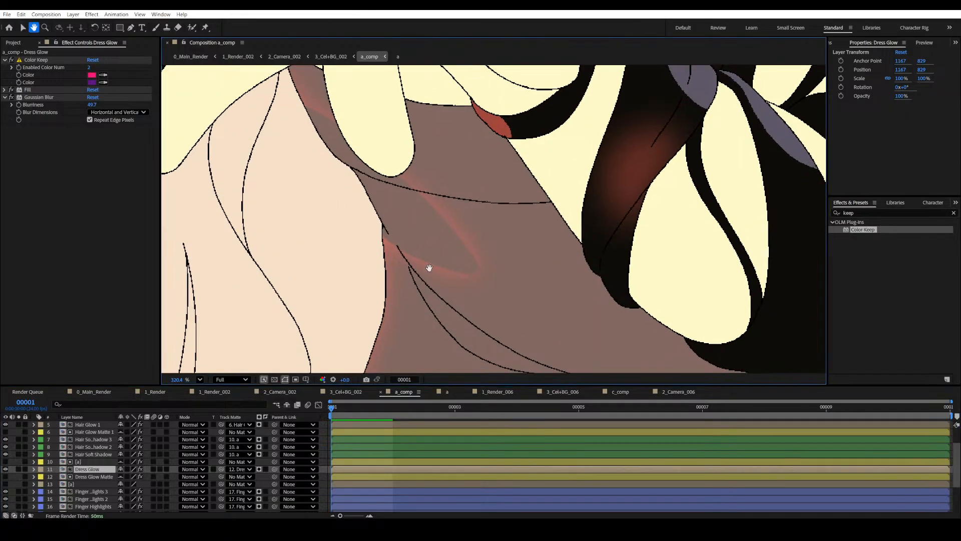
Examine up close the red glow edges around the dress shadow produced by the current track matte.
drag(429, 269, 423, 267)
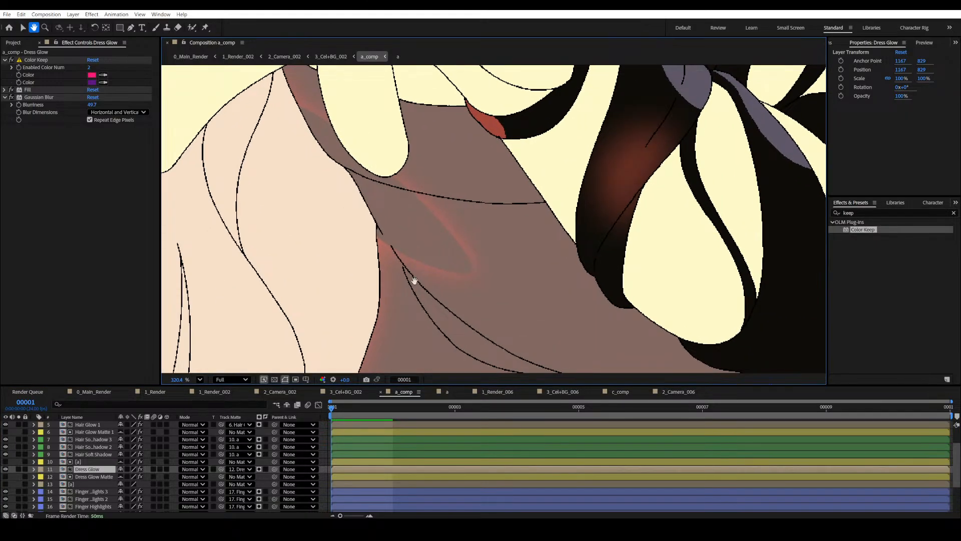
key(v)
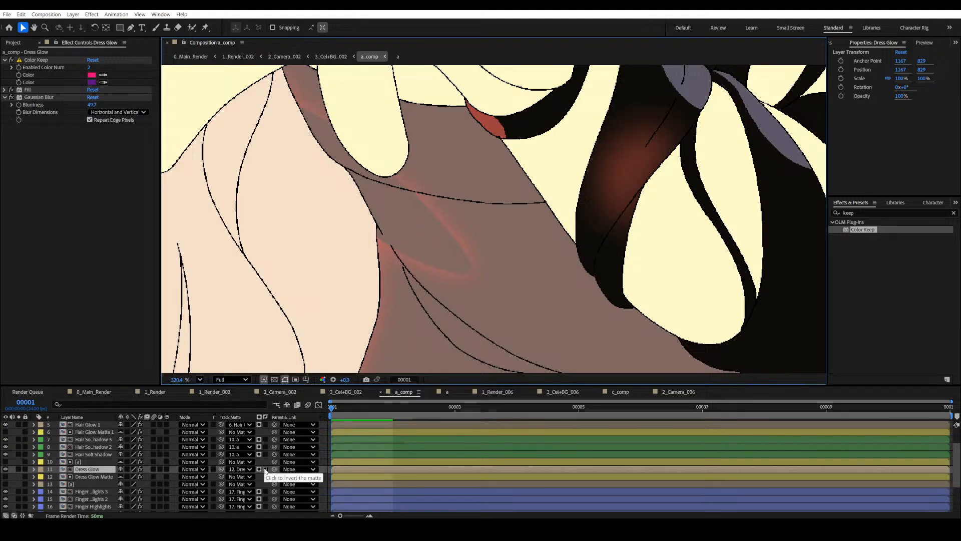
key(h)
scroll(400, 228, up, 3)
drag(416, 241, 411, 243)
scroll(388, 246, up, 3)
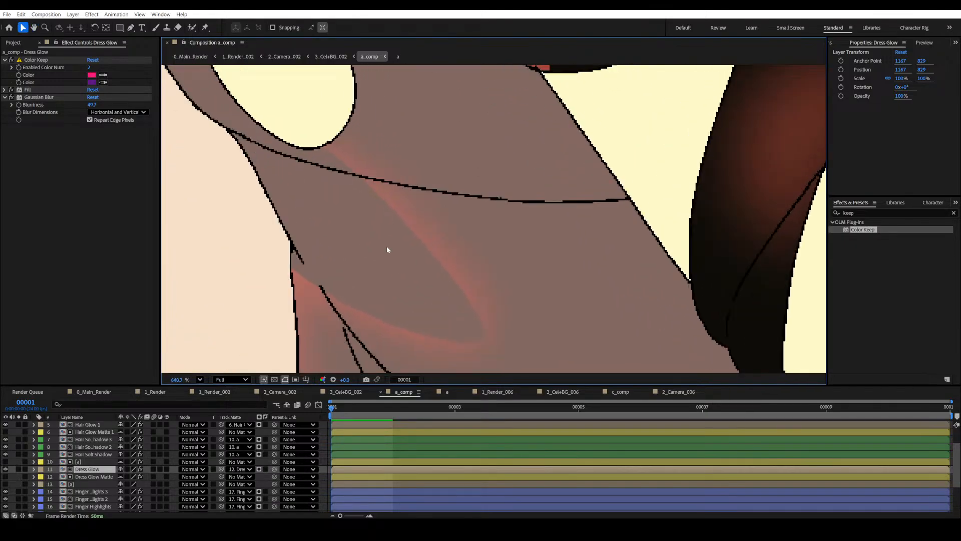
drag(394, 282, 388, 253)
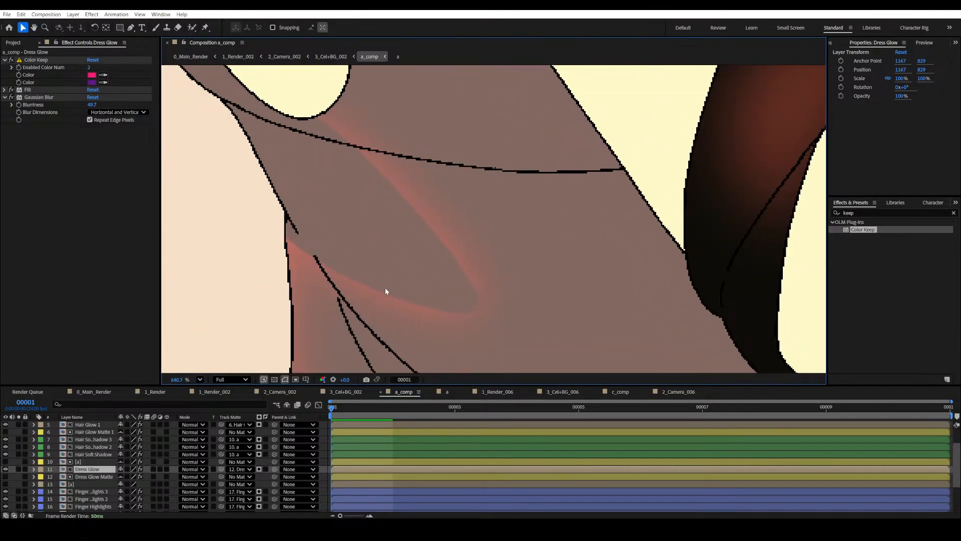
drag(348, 359, 360, 353)
Try inverting the track matte of Dress Glow.
click(266, 469)
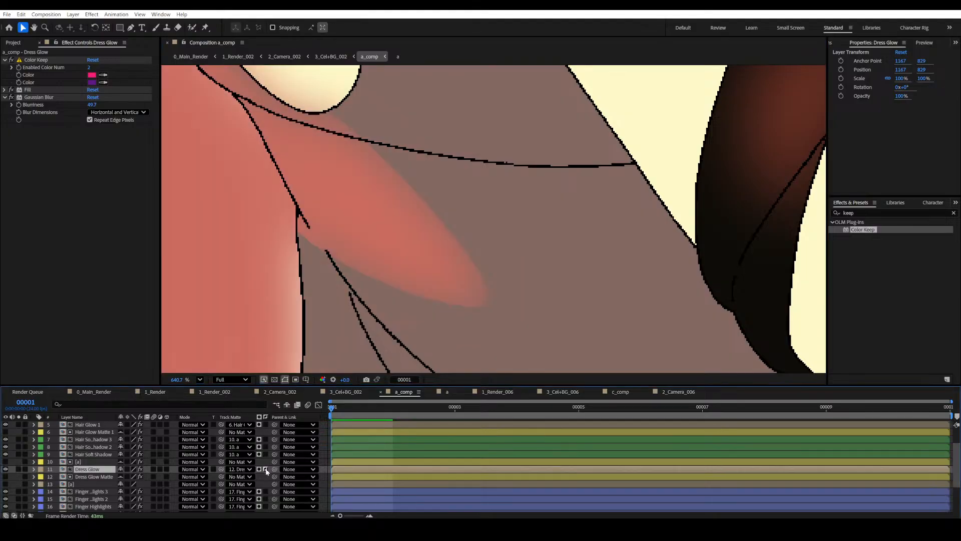
scroll(474, 281, down, 3)
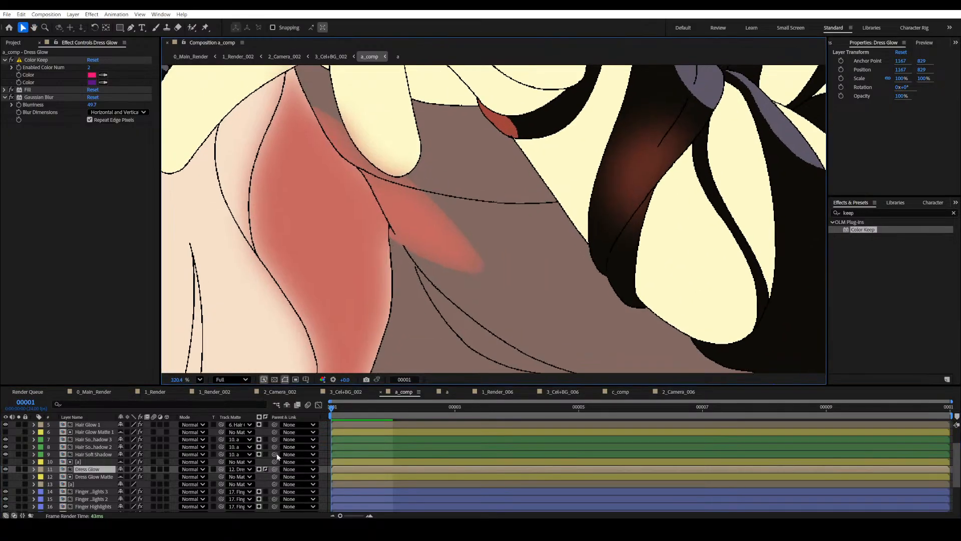
click(264, 469)
Set the track matte of Dress Glow to No Matte and disable its Gaussian Blur.
ctrl+click(83, 476)
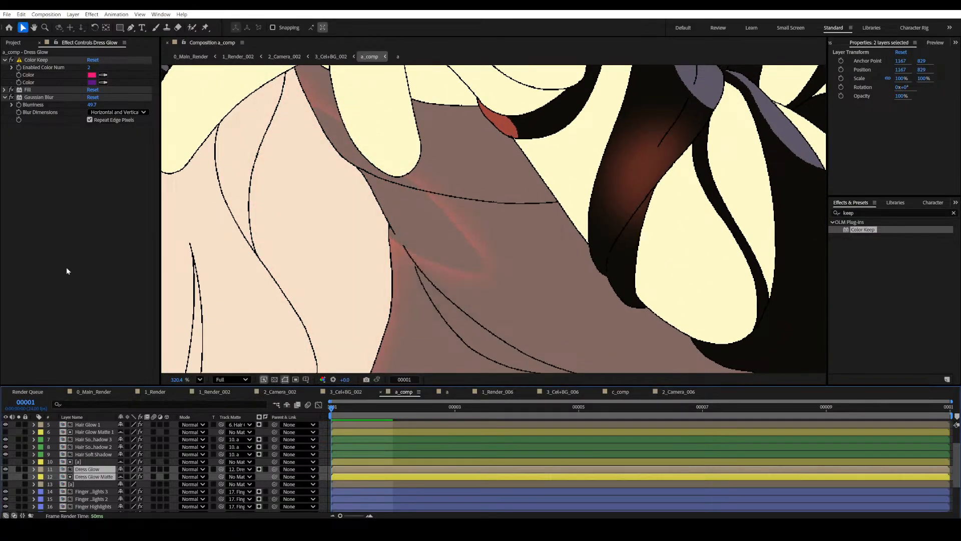
ctrl+click(91, 471)
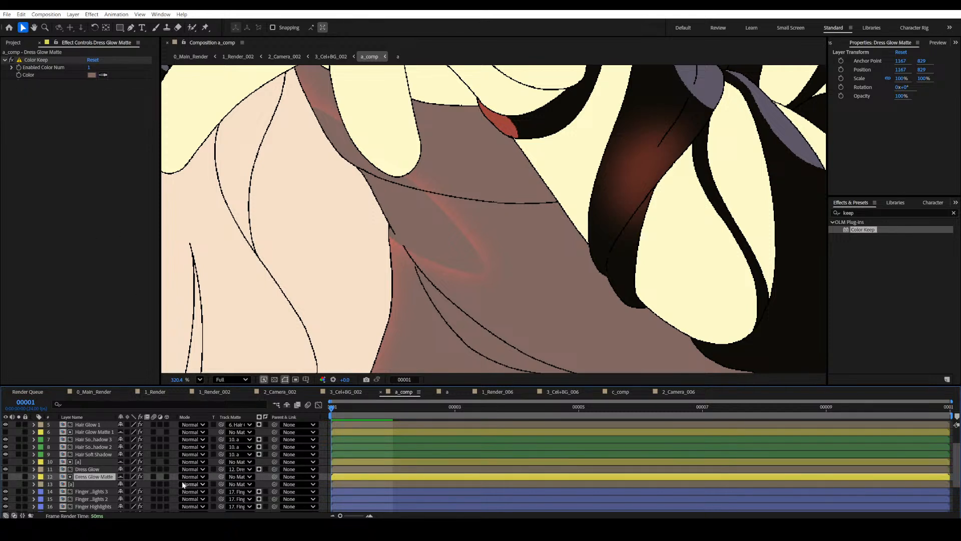
click(250, 469)
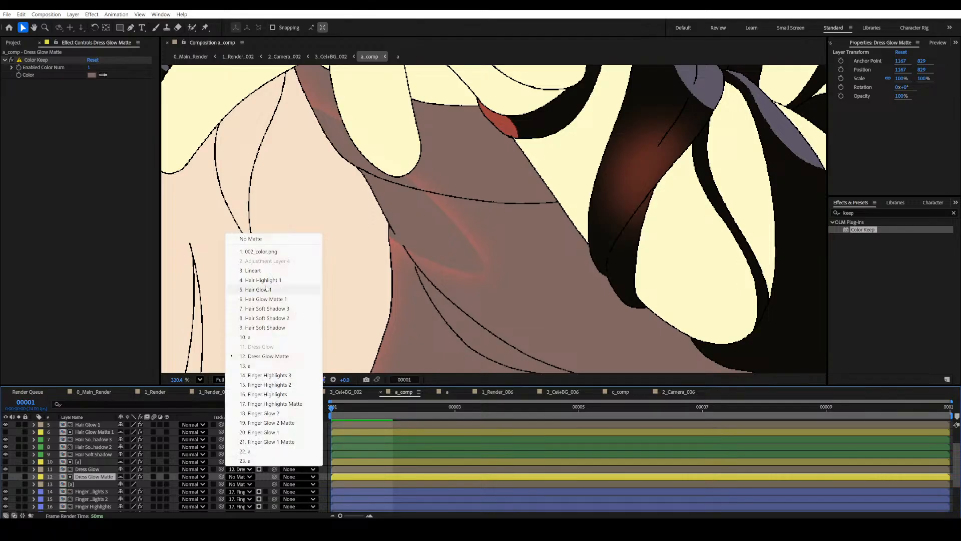
click(269, 240)
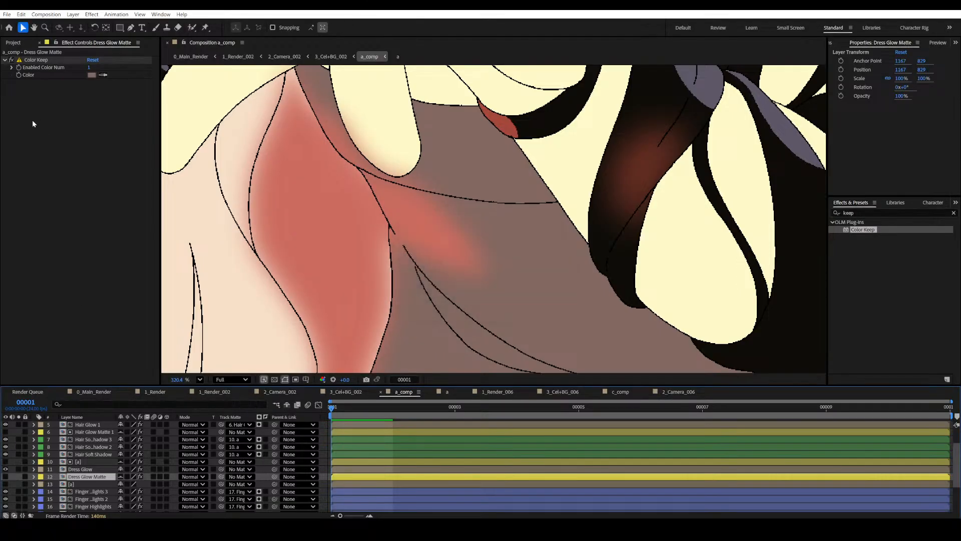
key(comma)
key(comma)
key(period)
key(period)
click(85, 469)
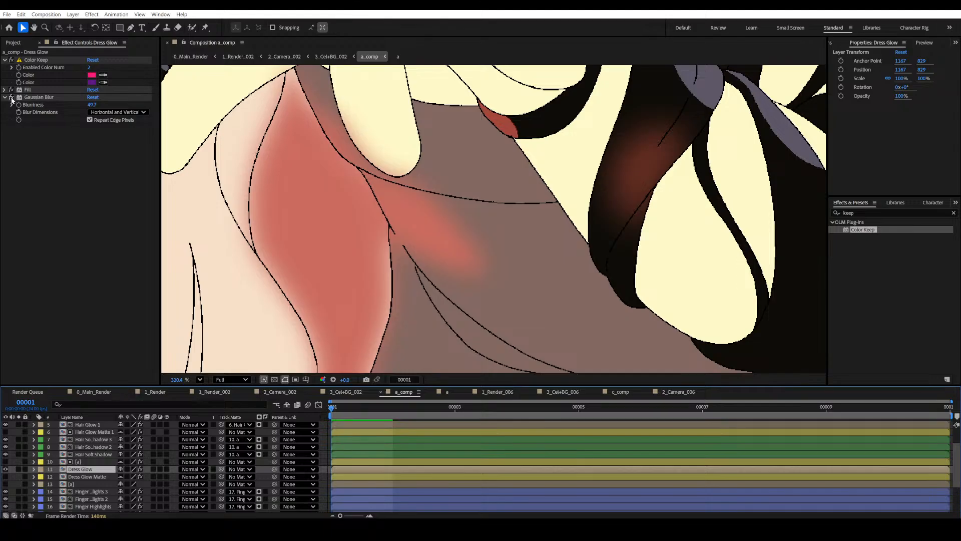
click(11, 98)
Solo the Dress Glow Matte layer and save the project.
click(91, 477)
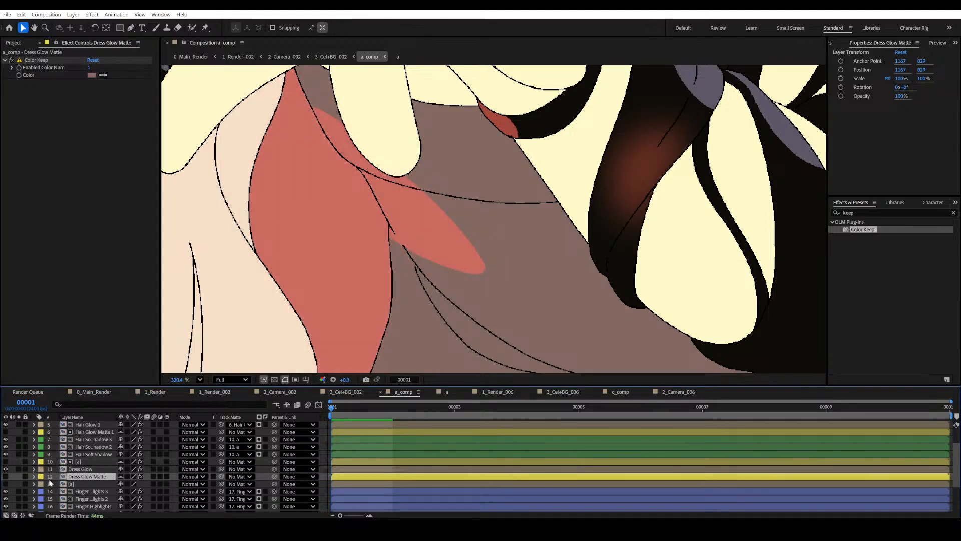
click(18, 476)
drag(360, 290, 338, 290)
key(ctrl+s)
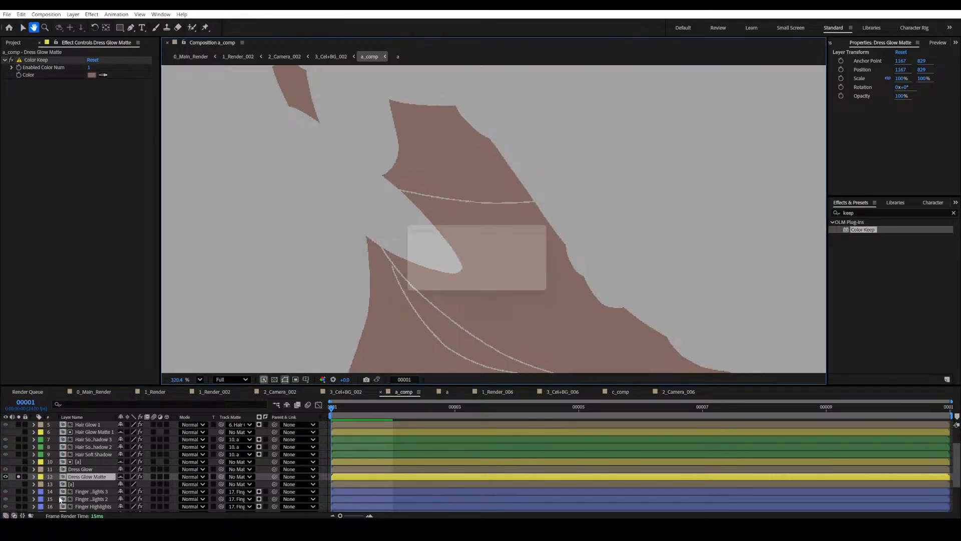
Bypass Color Keep on Dress Glow Matte, sample the pink dress marker as its kept color, and re-enable the effect.
click(89, 478)
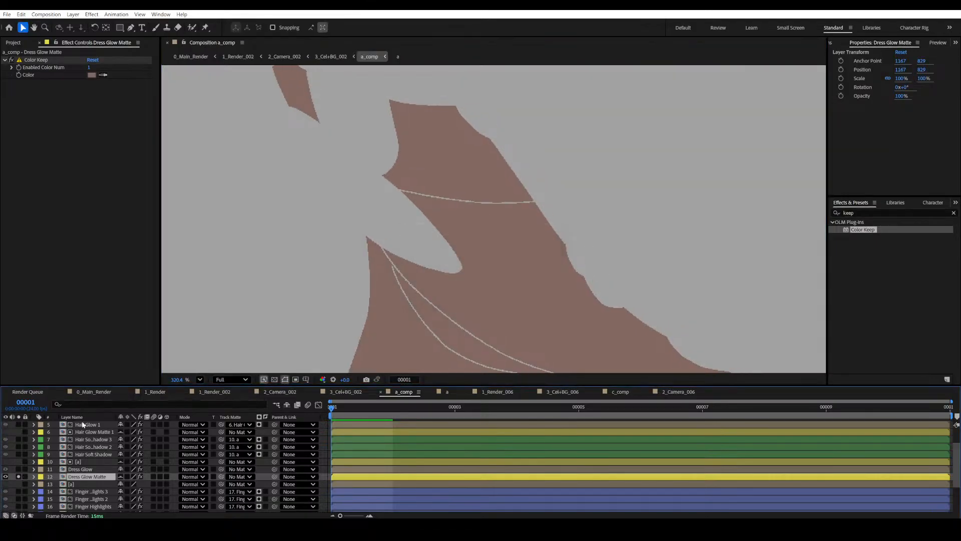
click(11, 60)
click(103, 75)
click(383, 221)
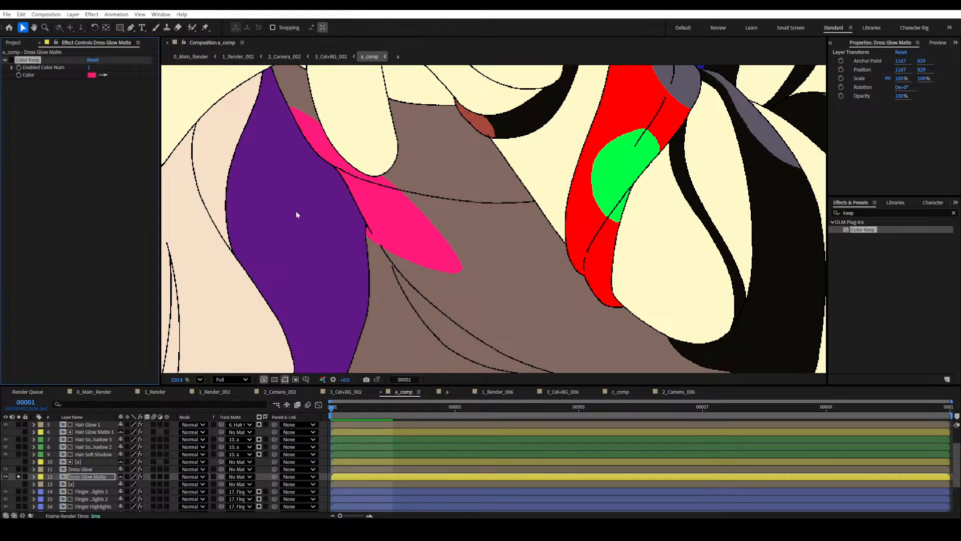
click(11, 60)
key(h)
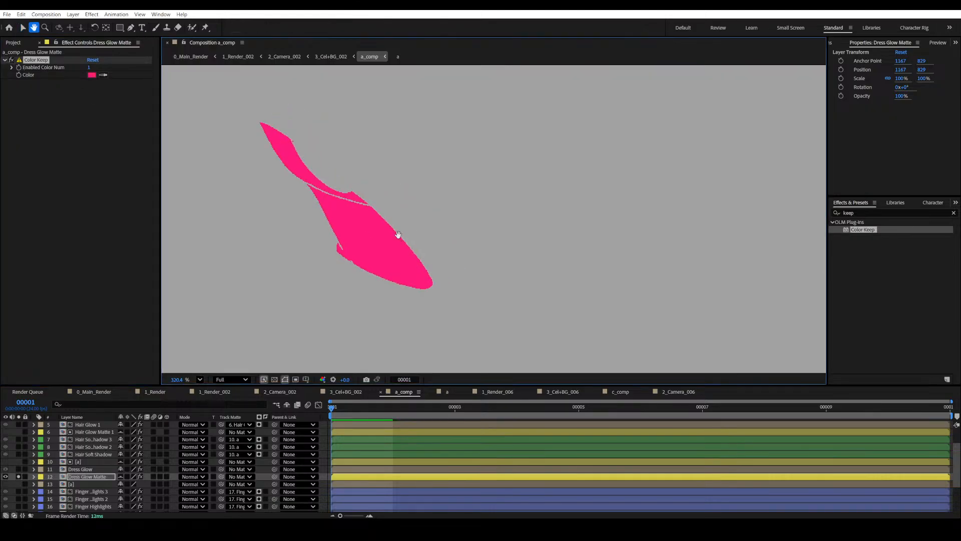
drag(235, 186, 256, 183)
key(v)
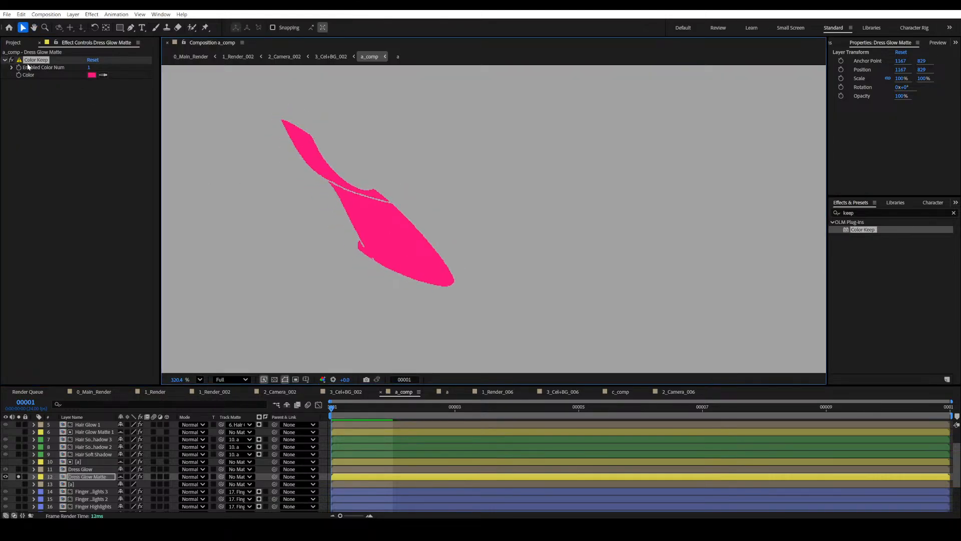
Set Color Keep's Enabled Color Num to 2 on Dress Glow Matte and sample the brown dress shadow as the second kept color.
click(90, 68)
text(2)
key(Return)
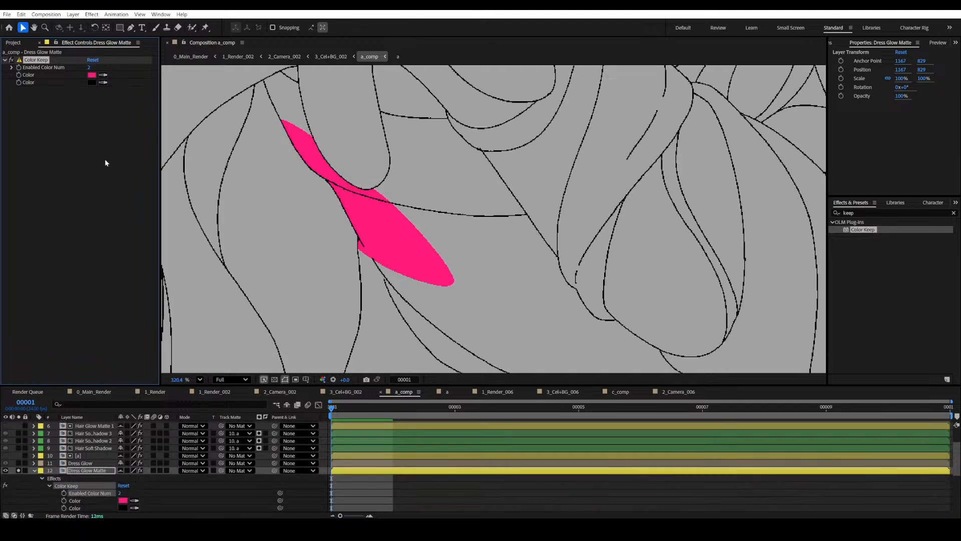
click(11, 60)
click(103, 82)
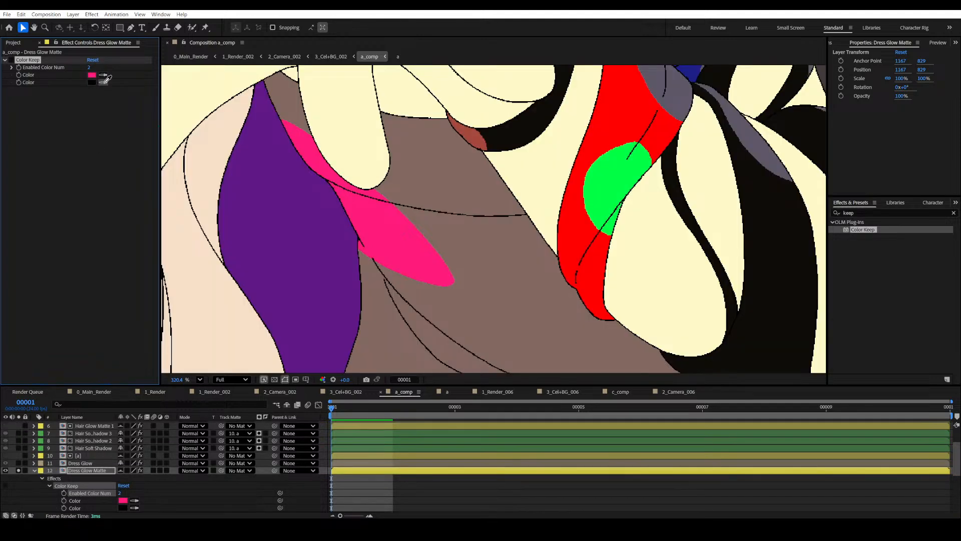
click(485, 276)
click(11, 60)
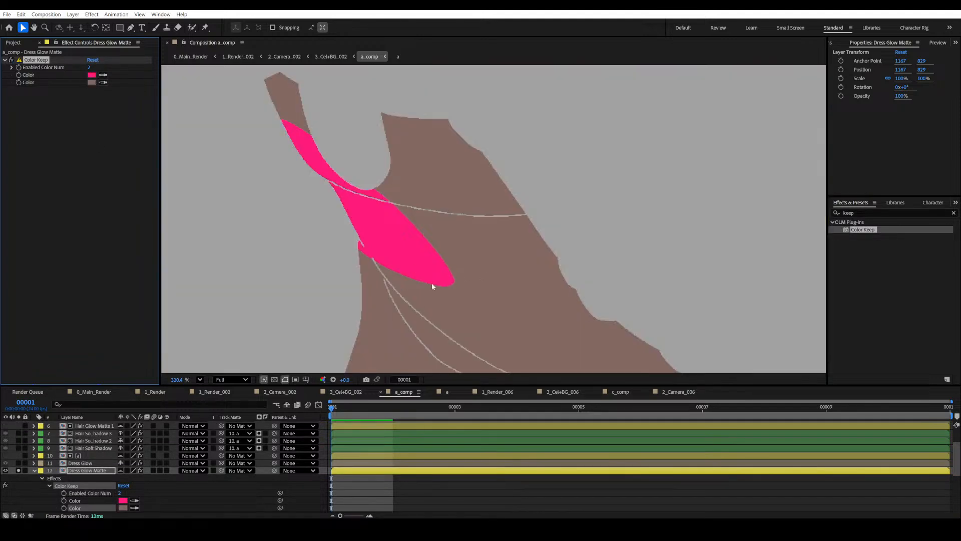
Save the project and check the combined pink and brown areas of the isolated matte.
scroll(415, 283, down, 3)
key(ctrl+s)
scroll(433, 285, up, 3)
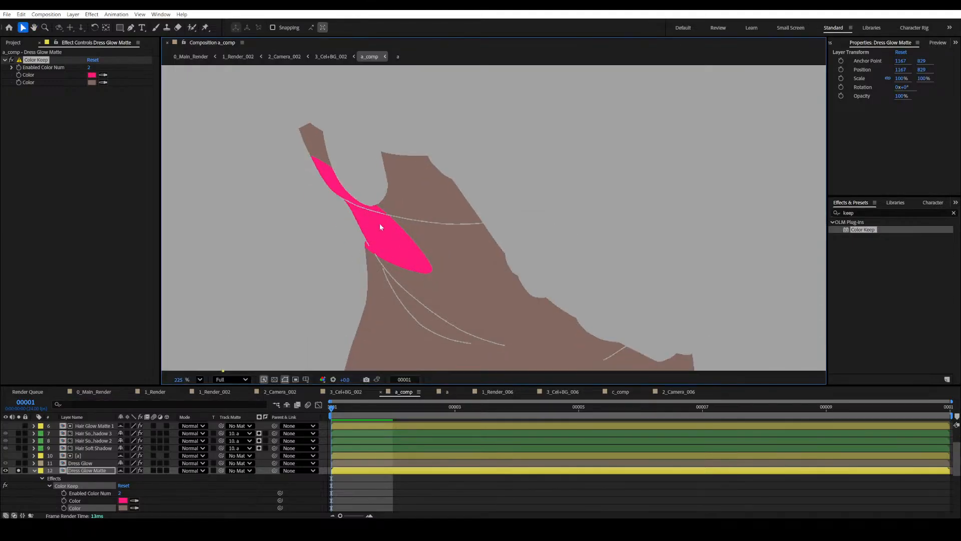
mouse_move(405, 244)
mouse_down()
mouse_move(427, 239)
mouse_move(399, 245)
mouse_up()
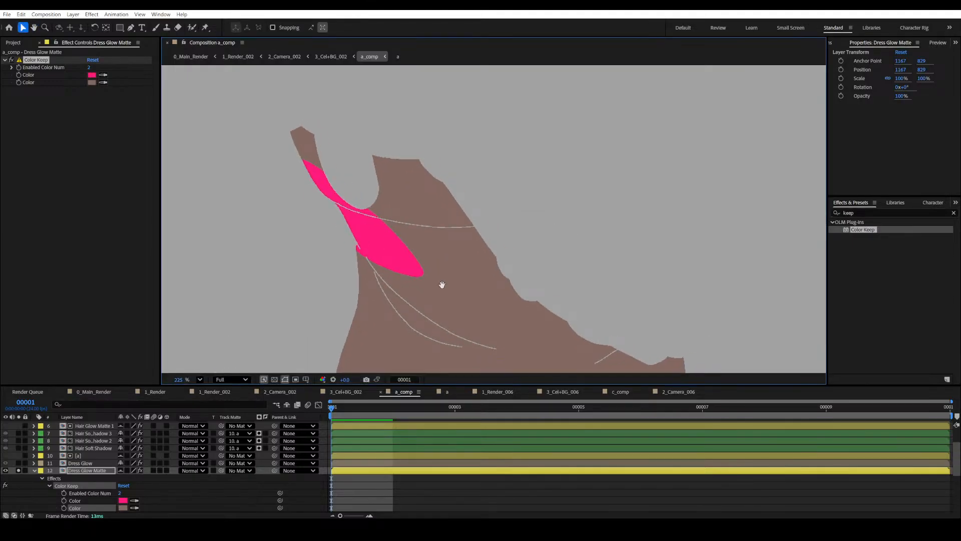
drag(440, 283, 427, 272)
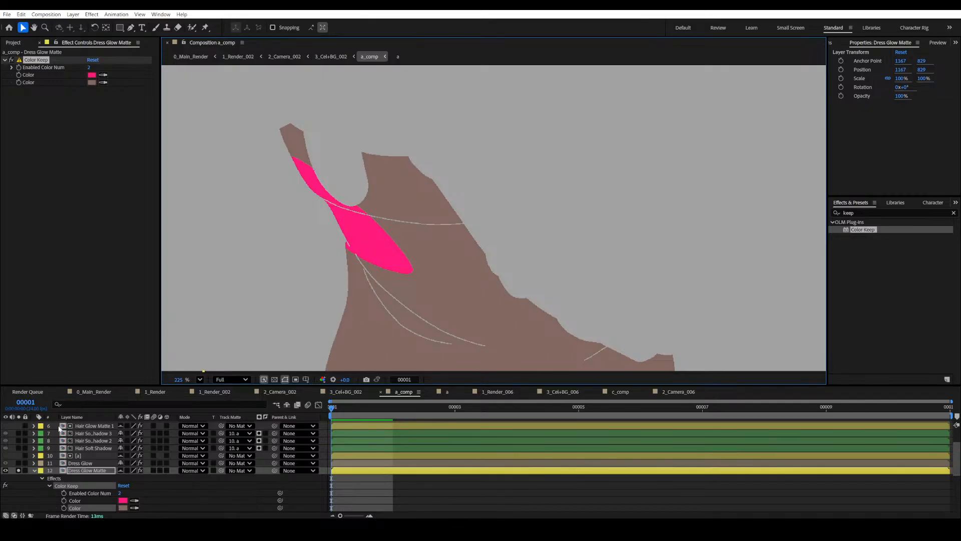
Unsolo Dress Glow Matte, collapse its properties and assign it as the track matte of Dress Glow.
click(18, 470)
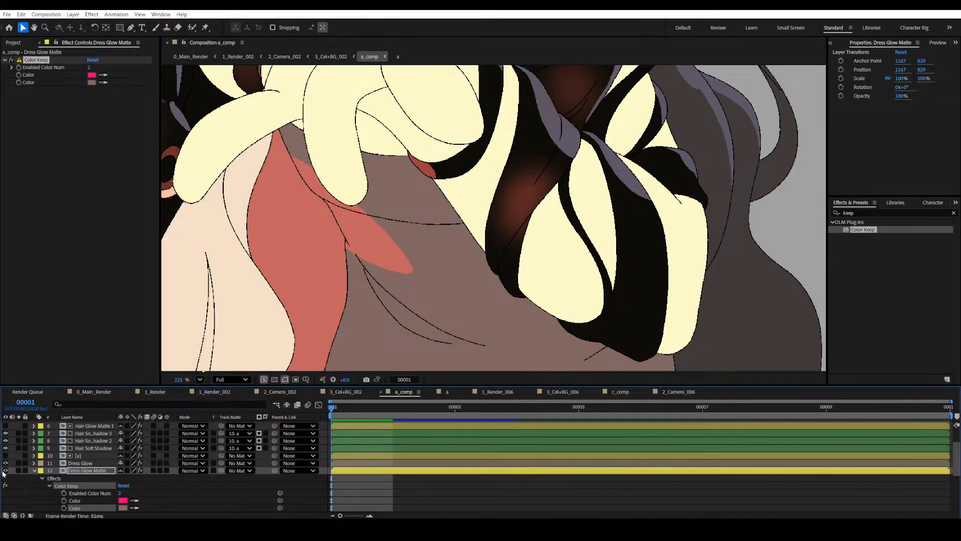
click(34, 471)
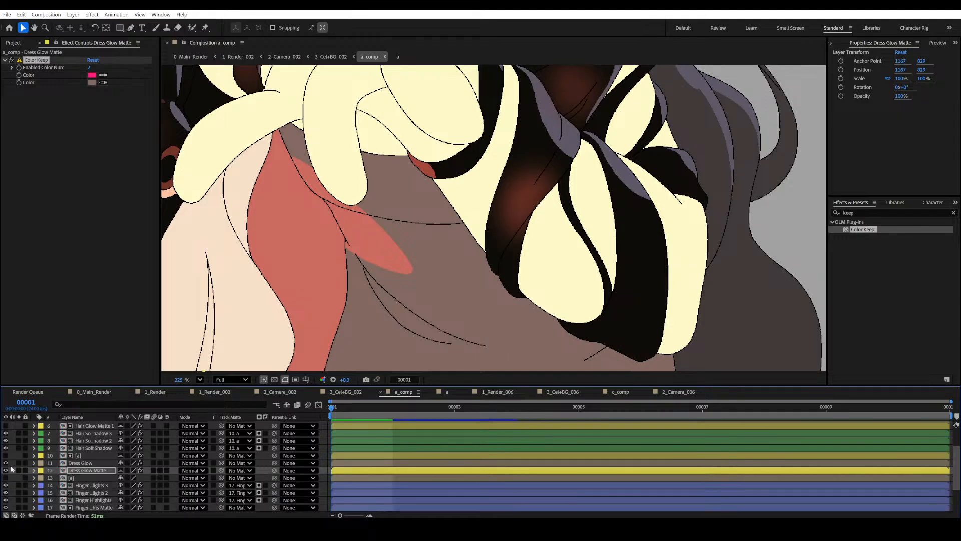
drag(217, 462, 83, 472)
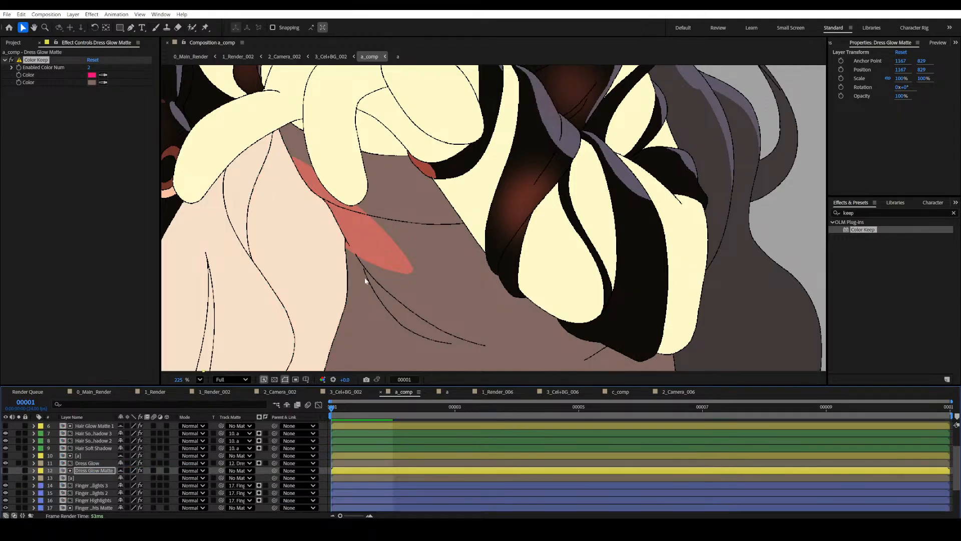
Re-enable Gaussian Blur on Dress Glow and check the softened glow within the dress shadow.
click(88, 463)
click(11, 98)
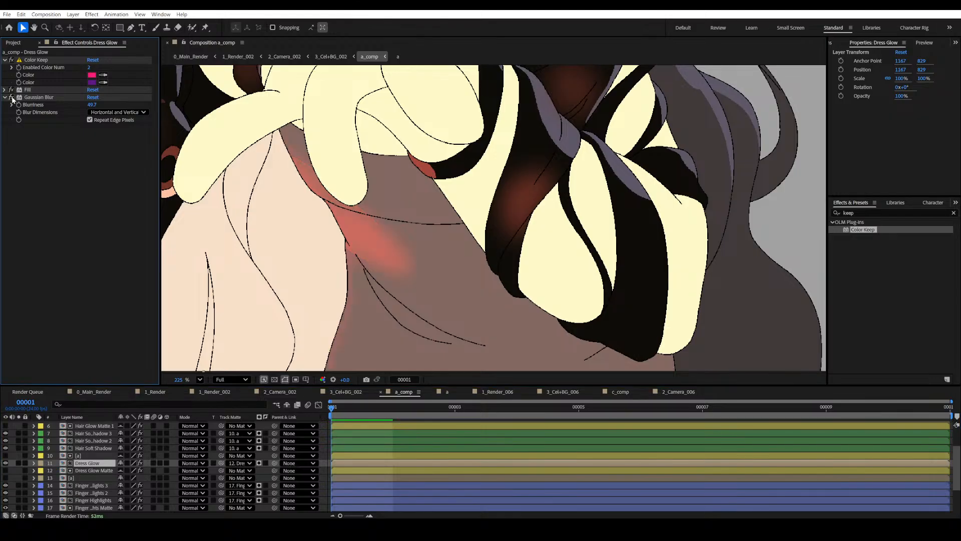
drag(349, 257, 455, 235)
key(v)
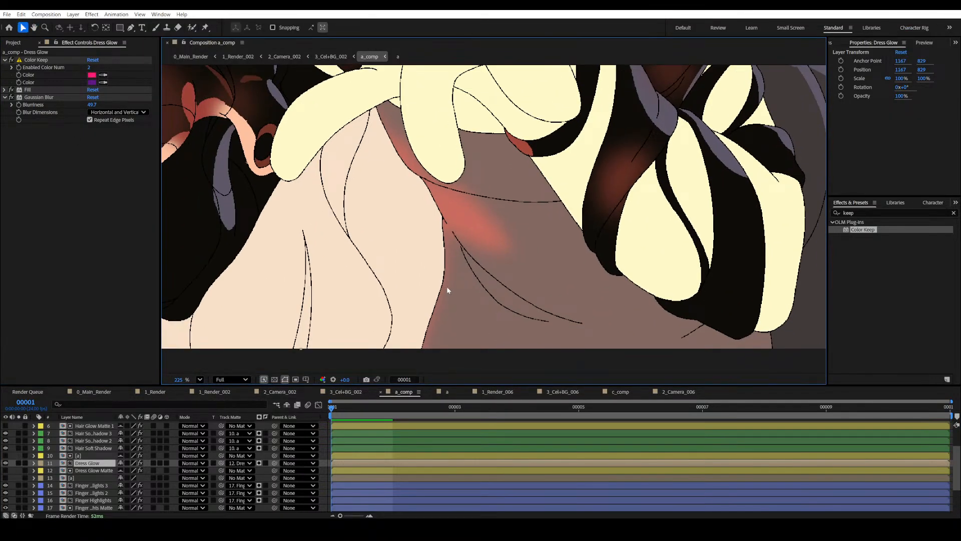
scroll(446, 286, up, 5)
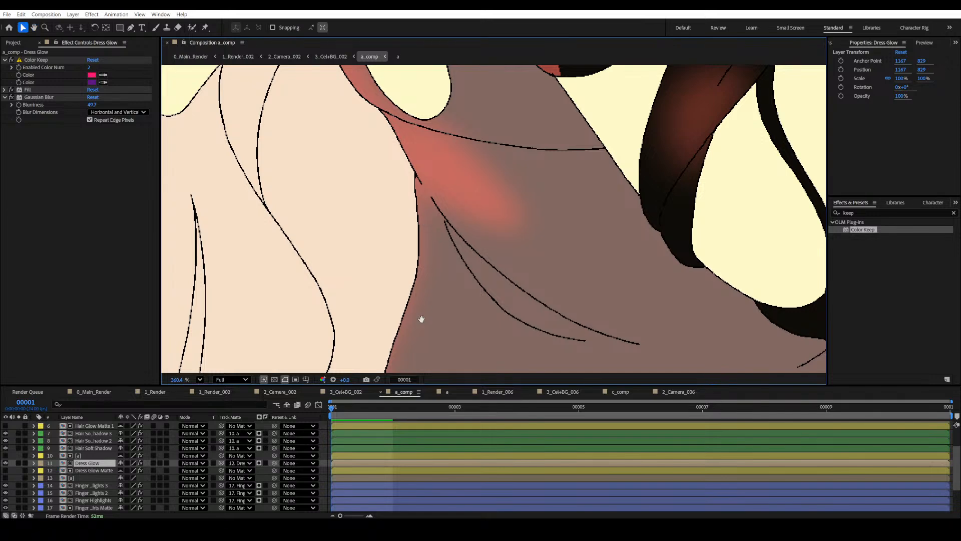
scroll(421, 319, down, 5)
key(h)
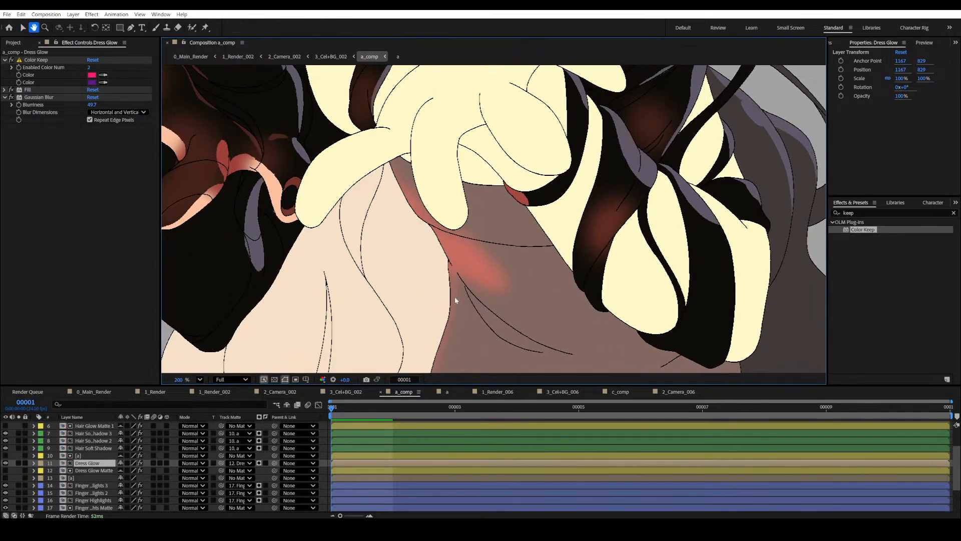
drag(454, 298, 430, 269)
key(v)
Remove the track matte from Dress Glow to inspect the unclipped glow, and save the project.
click(230, 463)
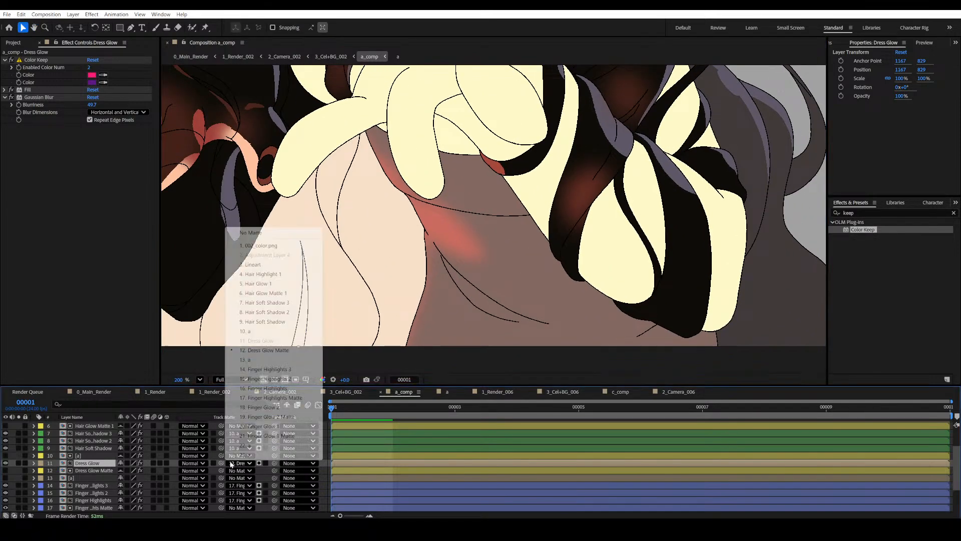
click(250, 233)
key(h)
scroll(441, 280, up, 2)
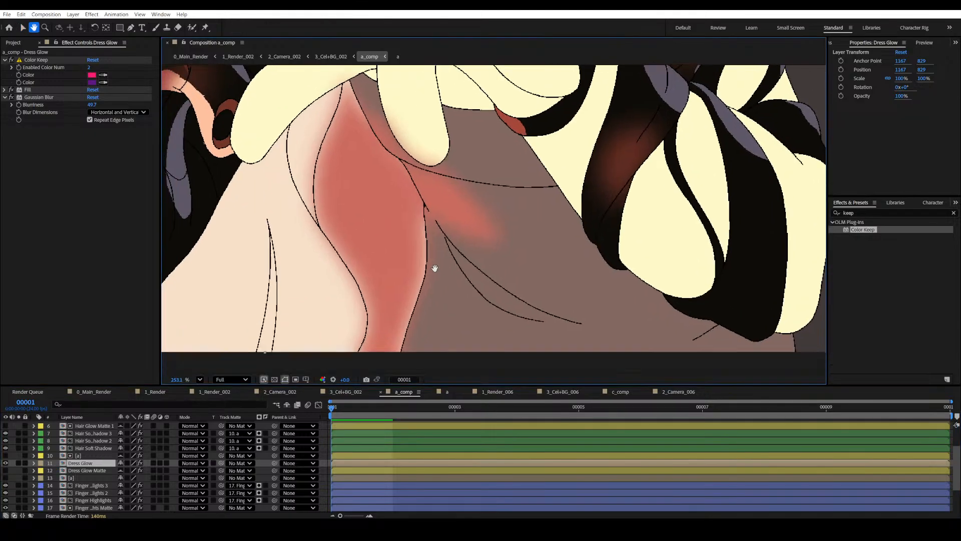
key(v)
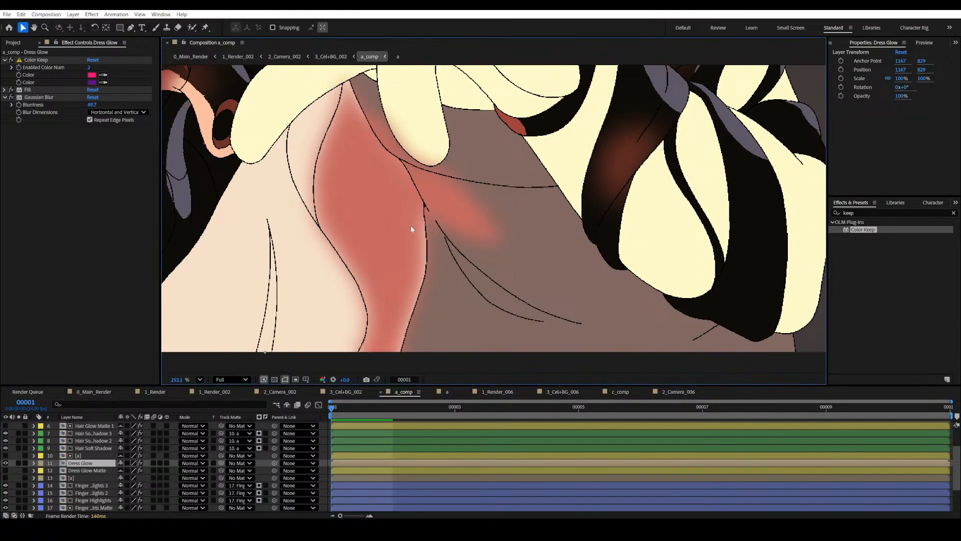
drag(420, 315, 423, 294)
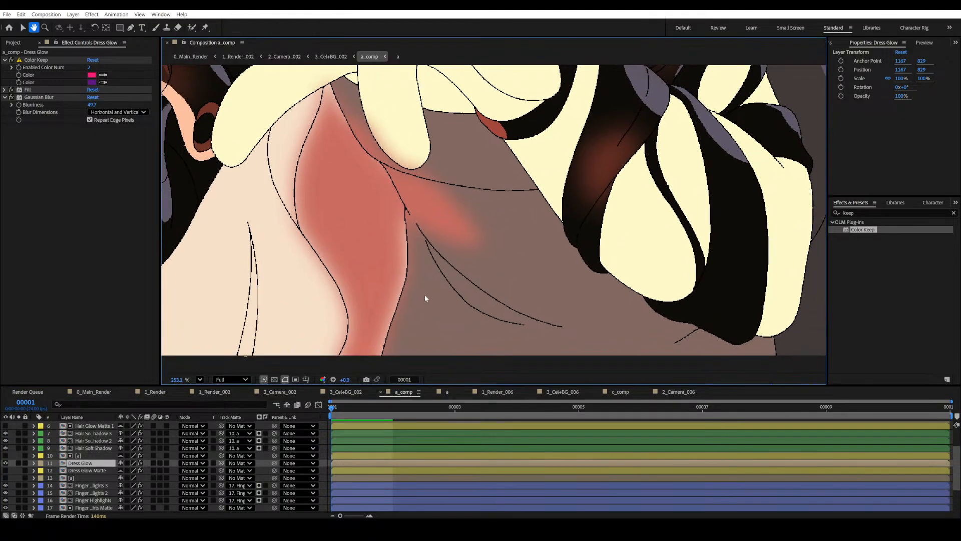
key(ctrl+s)
scroll(383, 263, up, 2)
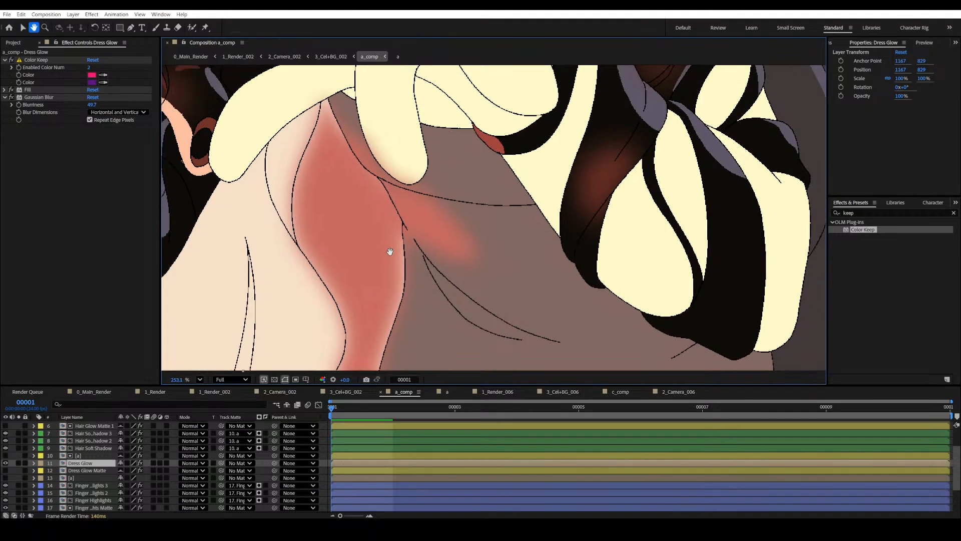
Disable Color Keep, Fill and Gaussian Blur on Dress Glow to examine the raw purple and pink marker areas of the dress.
click(89, 456)
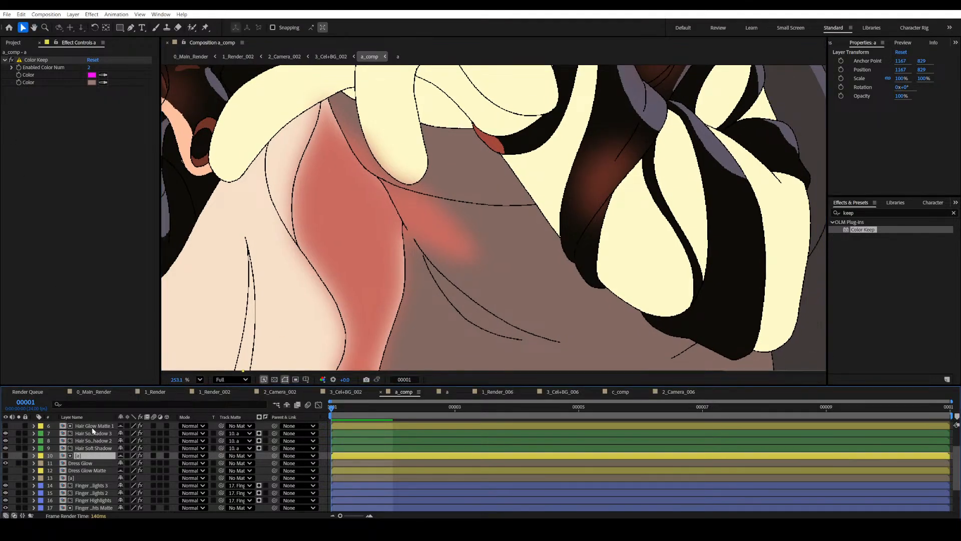
click(88, 448)
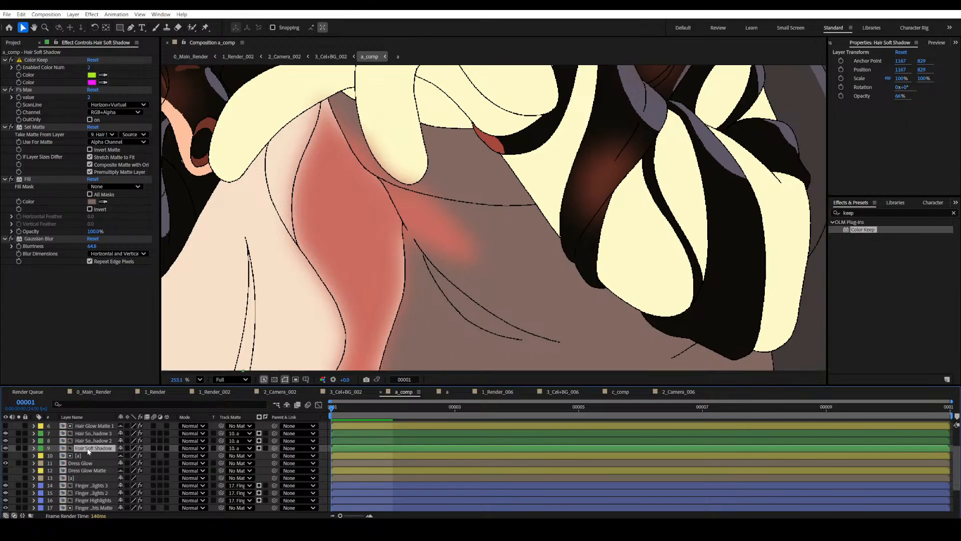
click(70, 464)
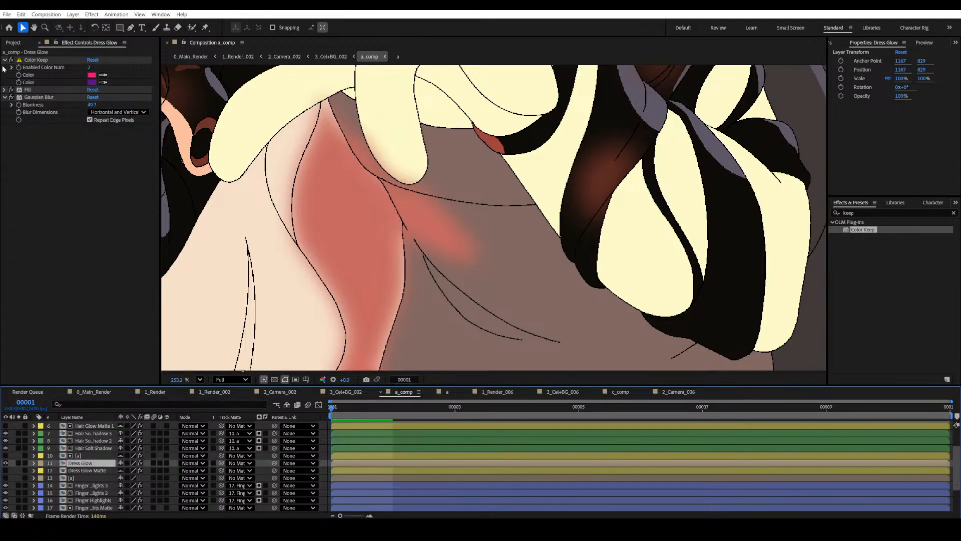
click(11, 98)
click(11, 90)
click(11, 60)
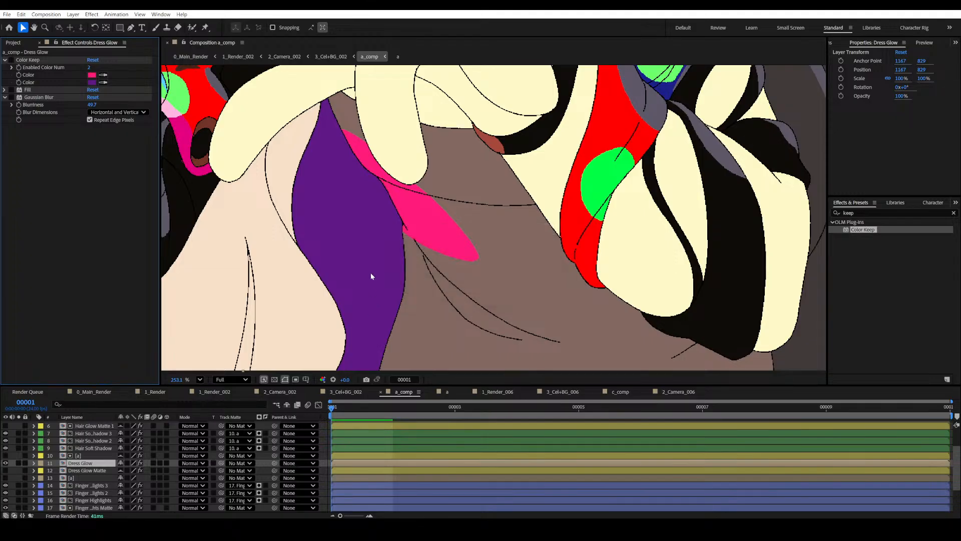
drag(372, 295, 364, 308)
drag(395, 270, 463, 252)
scroll(409, 320, up, 1)
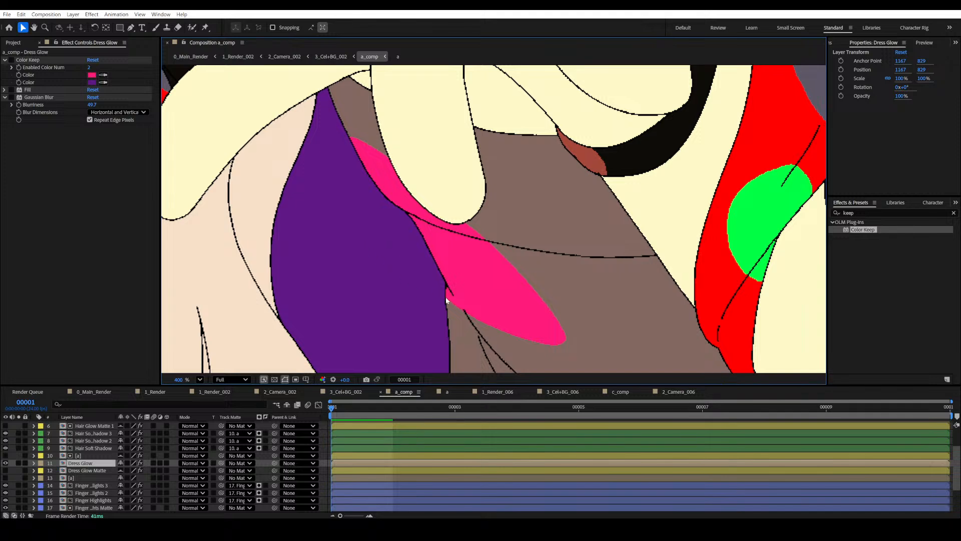
scroll(443, 289, down, 2)
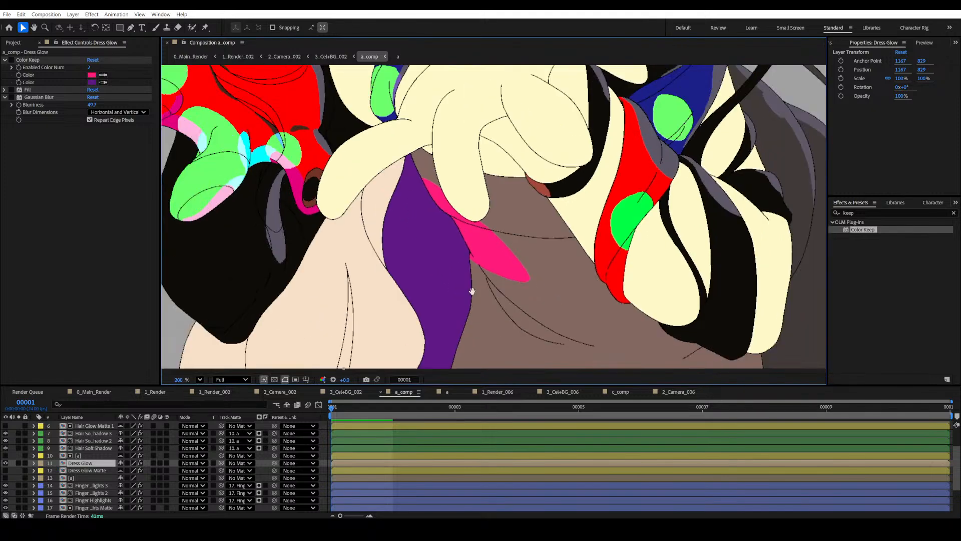
drag(462, 291, 406, 286)
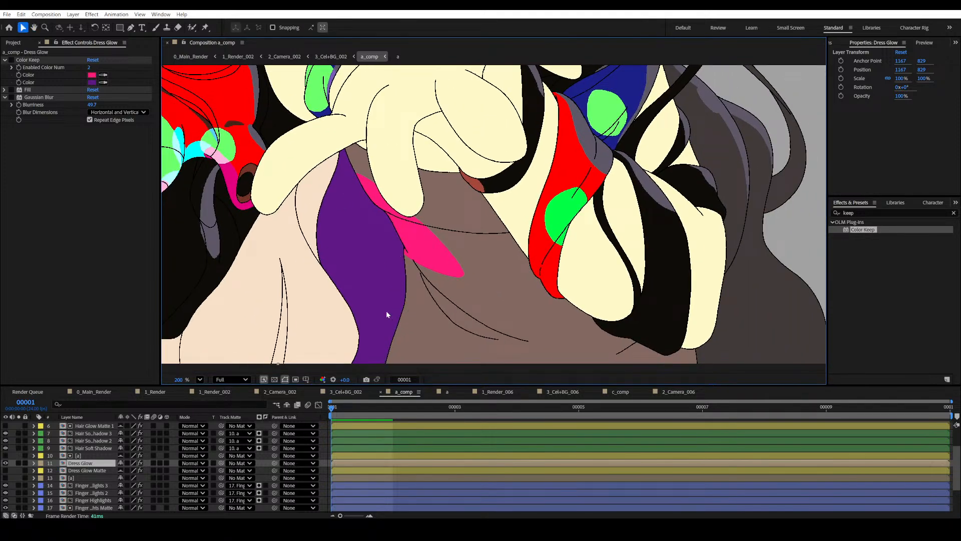
Re-enable Fill, Gaussian Blur and Color Keep on Dress Glow, save the project and check the unclipped glow.
drag(11, 90, 11, 97)
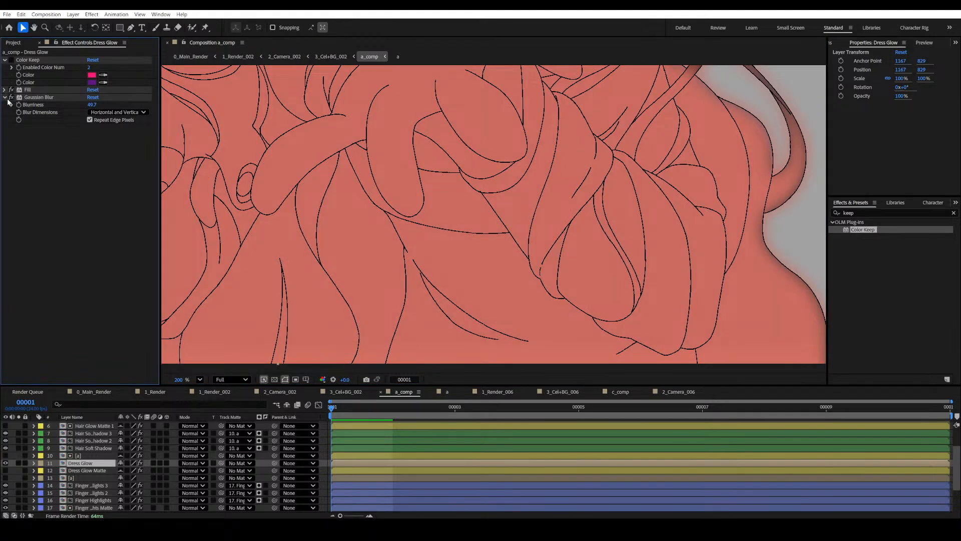
click(11, 59)
drag(506, 285, 503, 271)
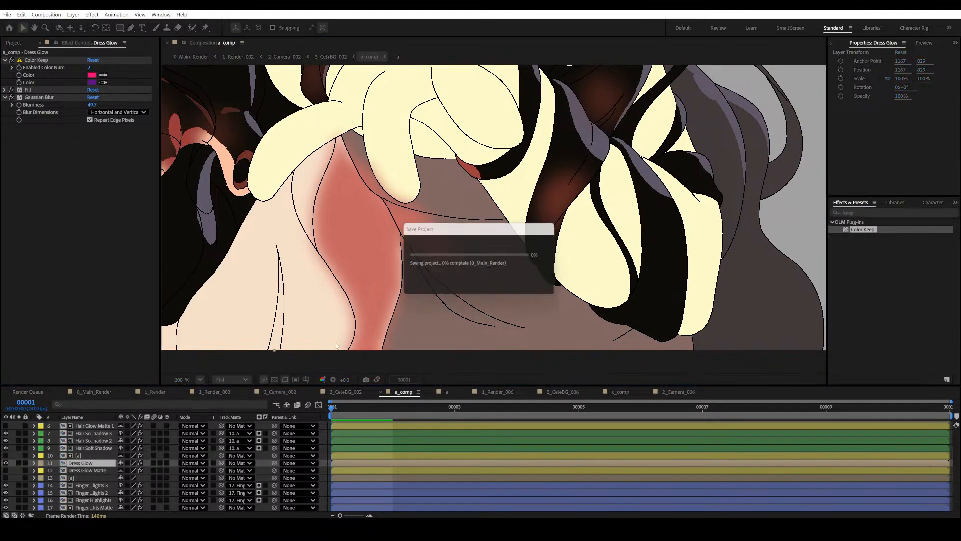
scroll(413, 294, up, 1)
drag(390, 296, 408, 299)
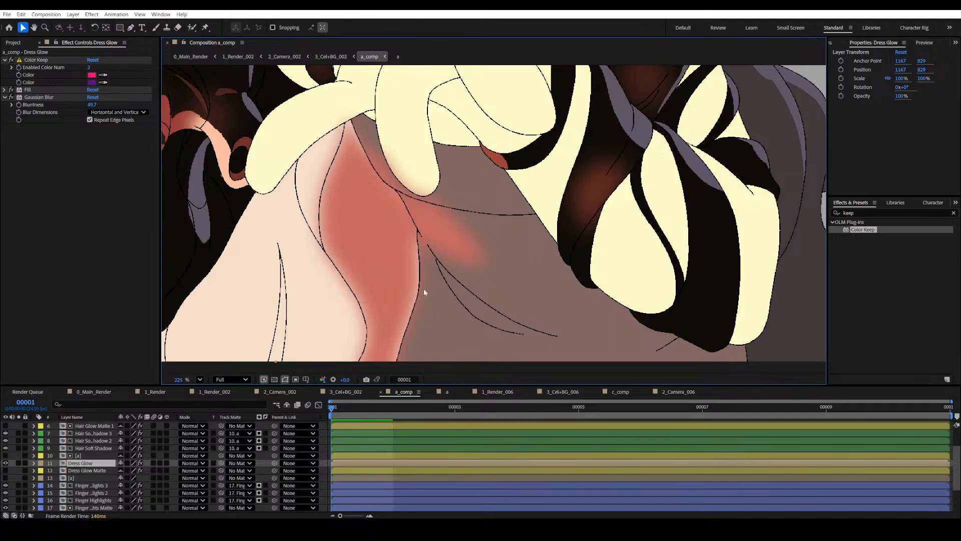
scroll(448, 271, down, 2)
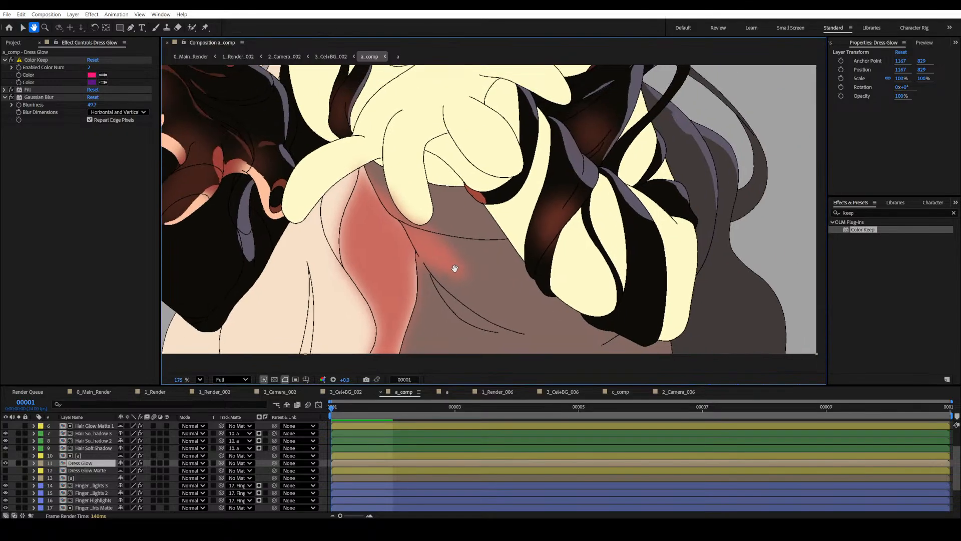
Briefly show Dress Glow Matte and the [a] layer beneath it to compare their color areas with the glow, hiding each again.
click(4, 471)
drag(375, 294, 380, 290)
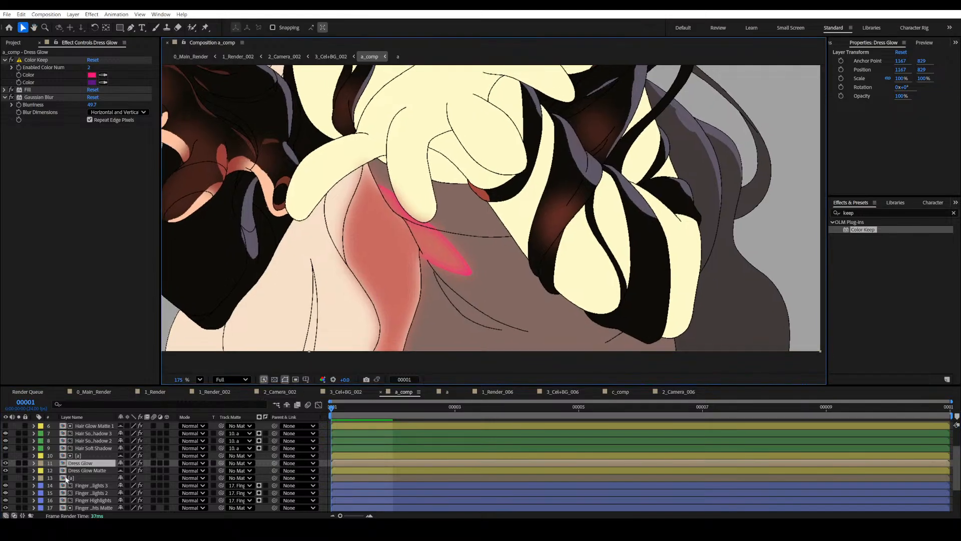
click(6, 478)
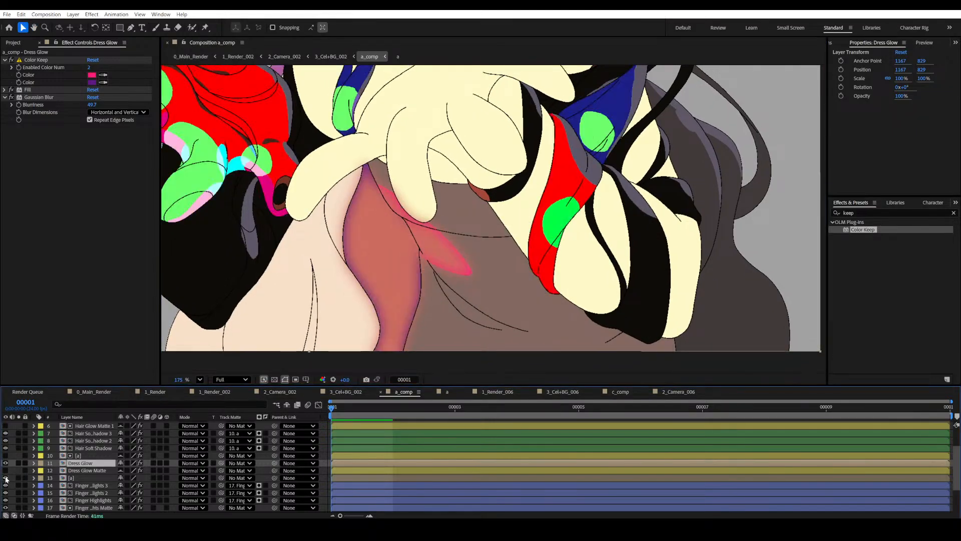
click(5, 478)
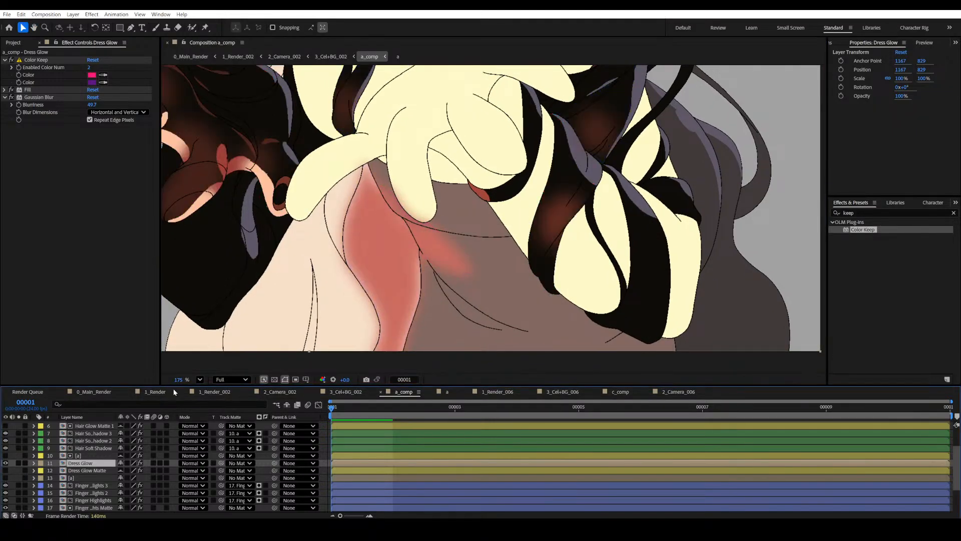
Assign Dress Glow Matte as the track matte of Dress Glow and save the project.
key(ctrl+Up)
click(94, 466)
drag(221, 463, 104, 471)
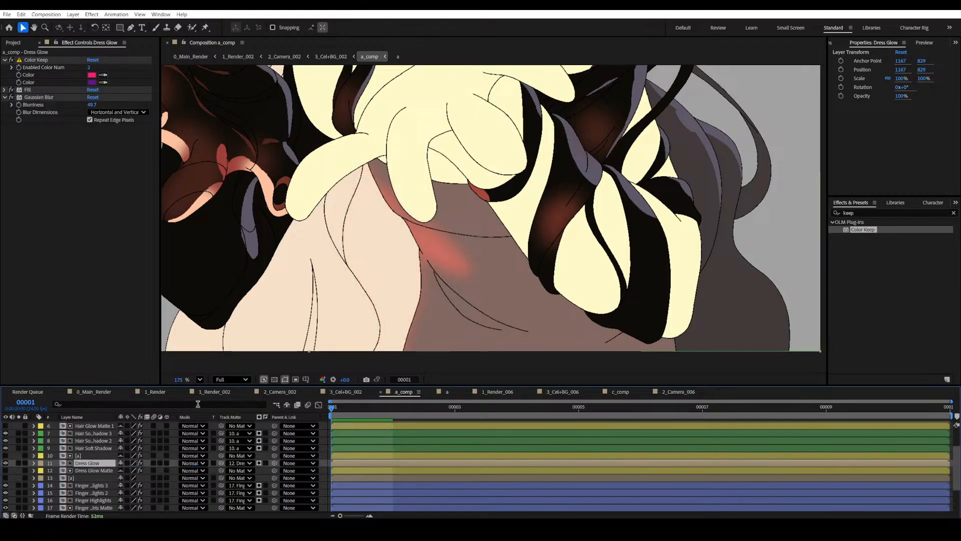
key(ctrl+s)
Check the clipped dress glow on the whole character and compare it with the painted reference in Clip Studio Paint.
scroll(494, 220, down, 6)
drag(503, 226, 487, 268)
scroll(480, 257, up, 2)
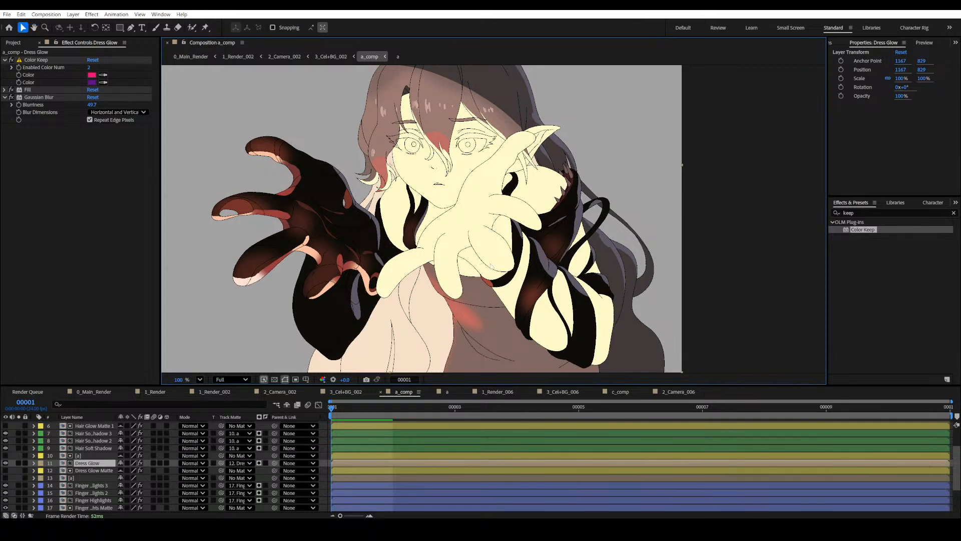
scroll(481, 262, down, 1)
drag(479, 229, 476, 269)
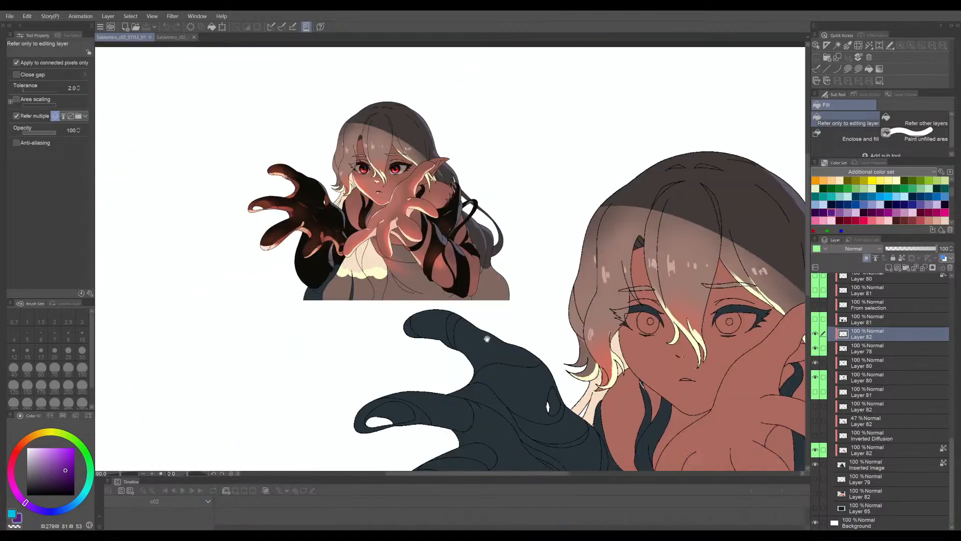
scroll(486, 339, up, 8)
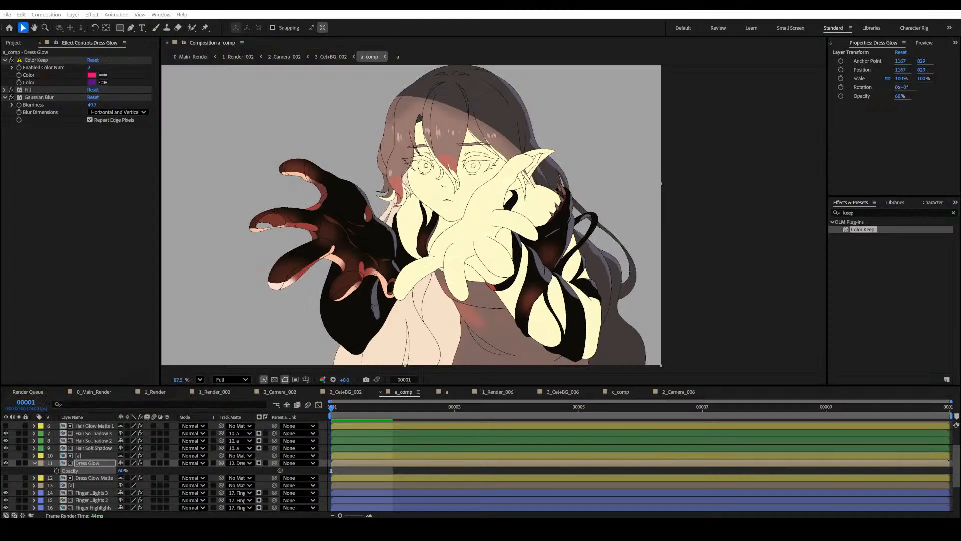
Examine the dress glow on the full figure and the red hair glow around the face.
key(space)
drag(465, 327, 459, 307)
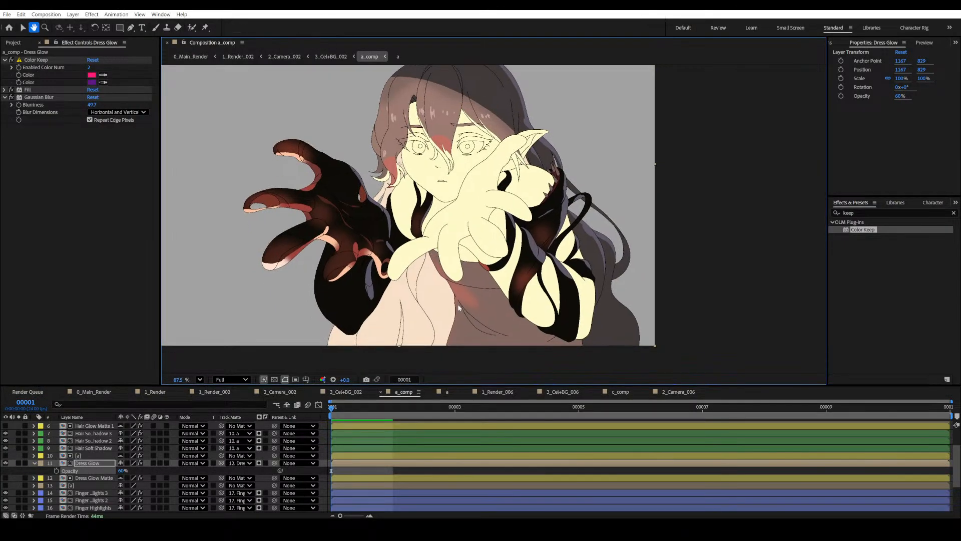
scroll(466, 302, up, 3)
key(space)
drag(425, 213, 501, 368)
key(space)
drag(493, 290, 481, 266)
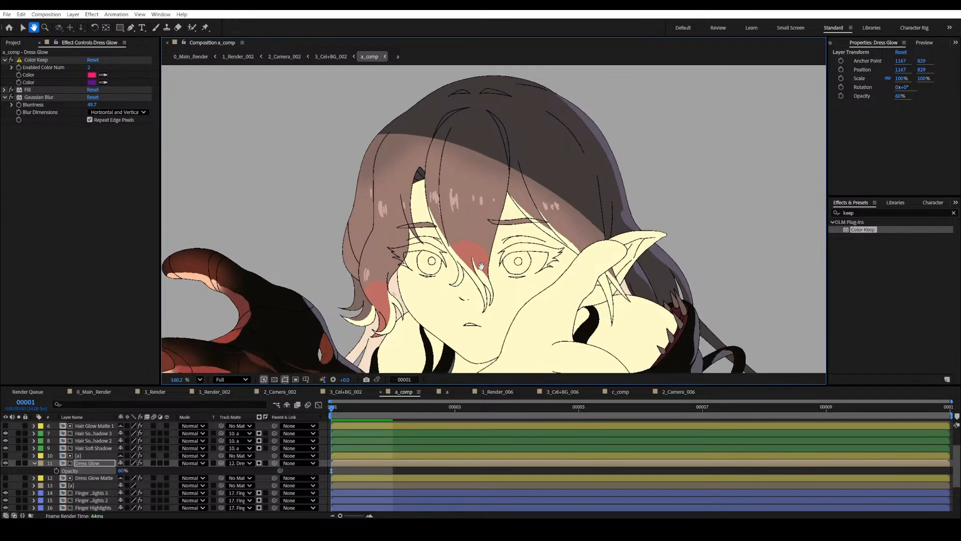
Save the project and collapse the Opacity property of the Dress Glow layer.
scroll(75, 450, up, 2)
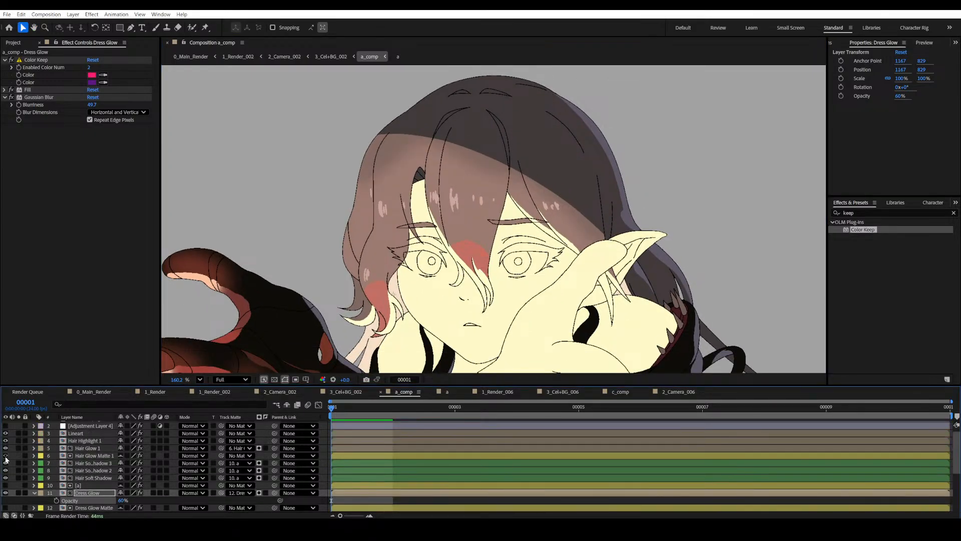
key(ctrl+s)
click(98, 485)
scroll(94, 470, down, 2)
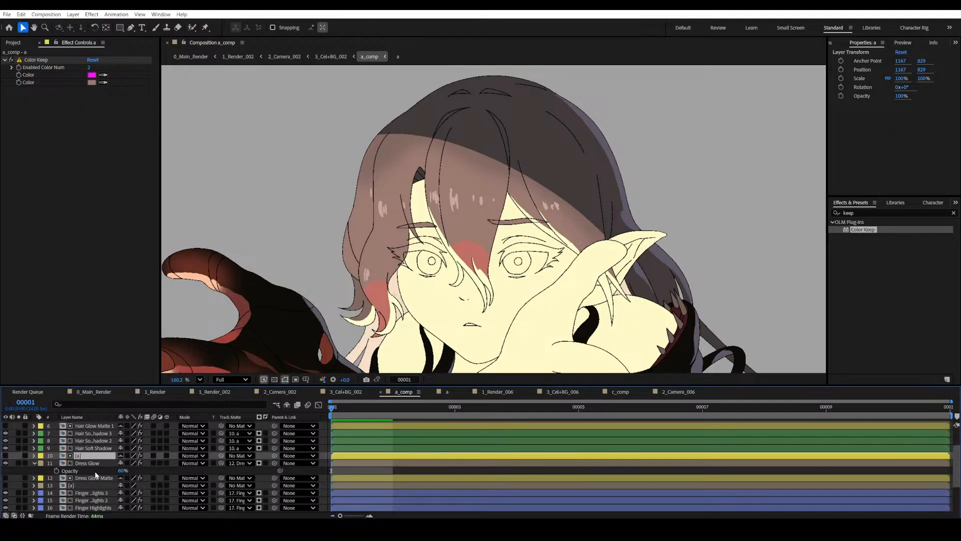
click(34, 462)
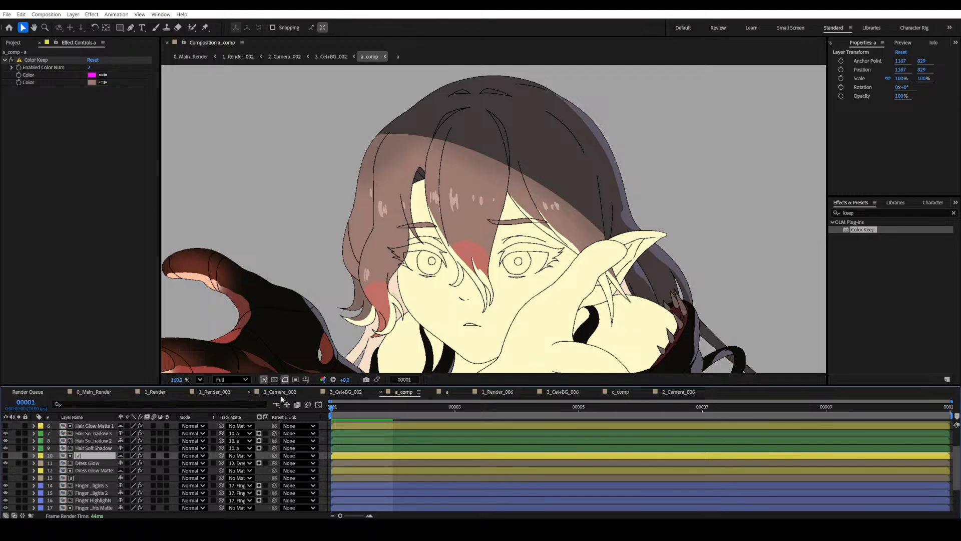
Enable Gaussian Blur on Hair Glow 1 to soften the red hair glow, and save the project.
click(100, 448)
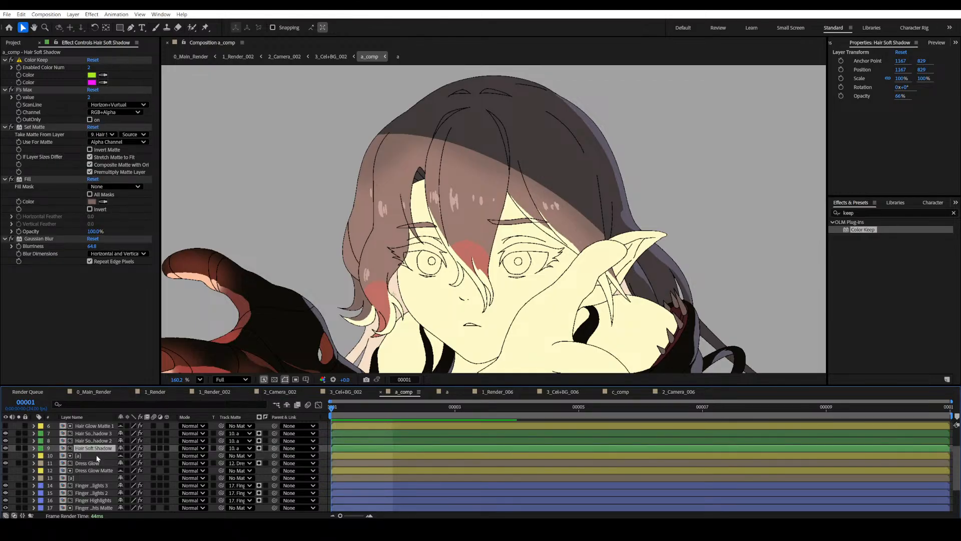
scroll(94, 466, up, 2)
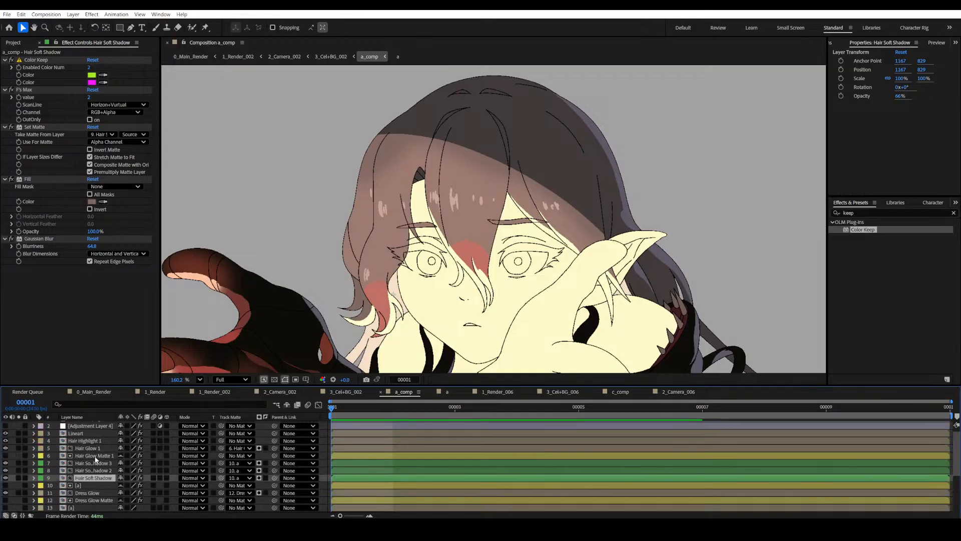
click(97, 448)
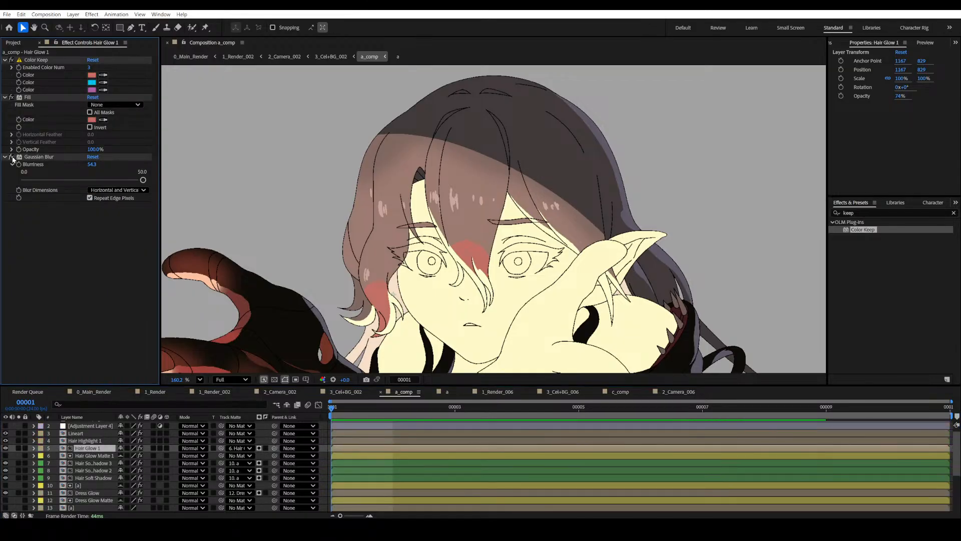
drag(379, 290, 370, 274)
key(ctrl+s)
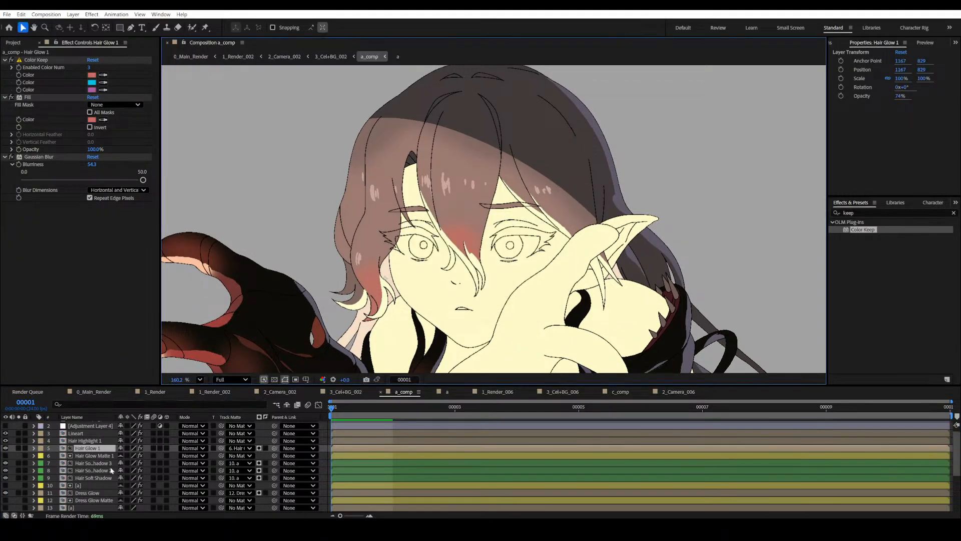
Hide the shy matte layers, including Dress Glow Matte, from the layer list of a_comp.
scroll(80, 475, down, 1)
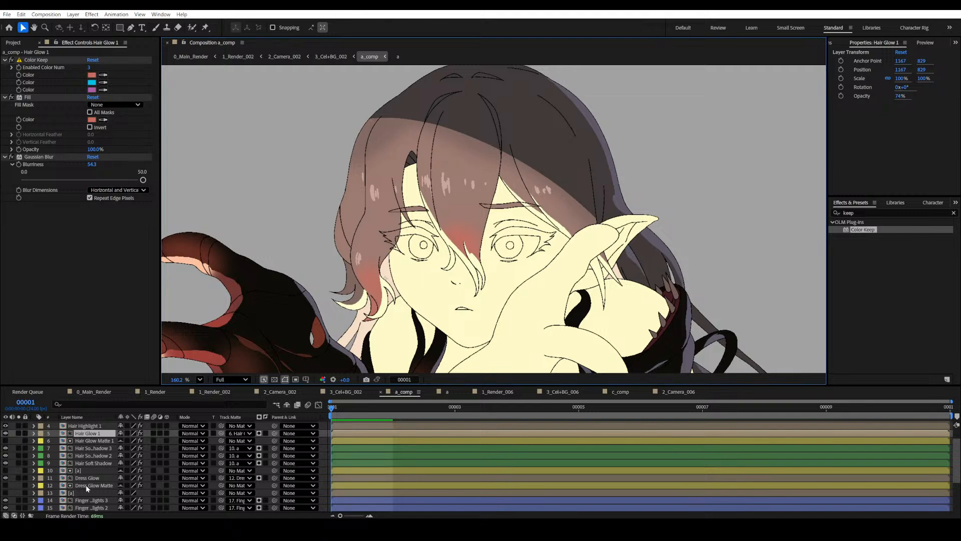
click(86, 486)
click(287, 405)
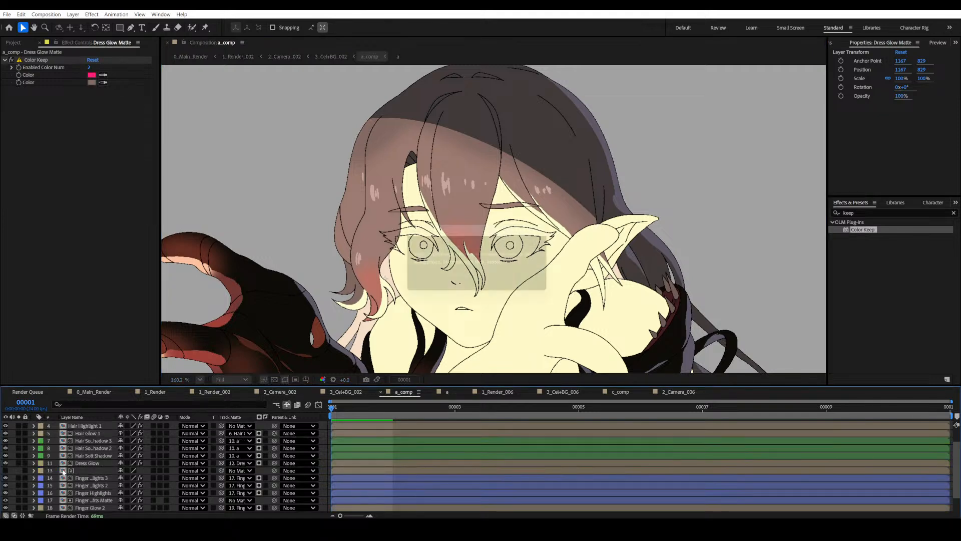
Examine the composited character at several zoom levels, checking the dress glow, gloves and softened hair glow.
scroll(440, 174, down, 8)
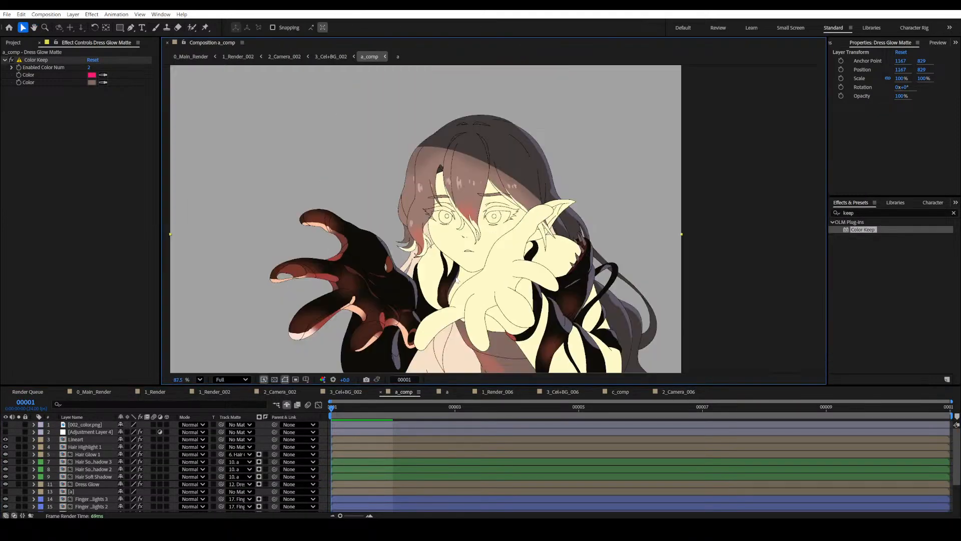
scroll(441, 288, up, 7)
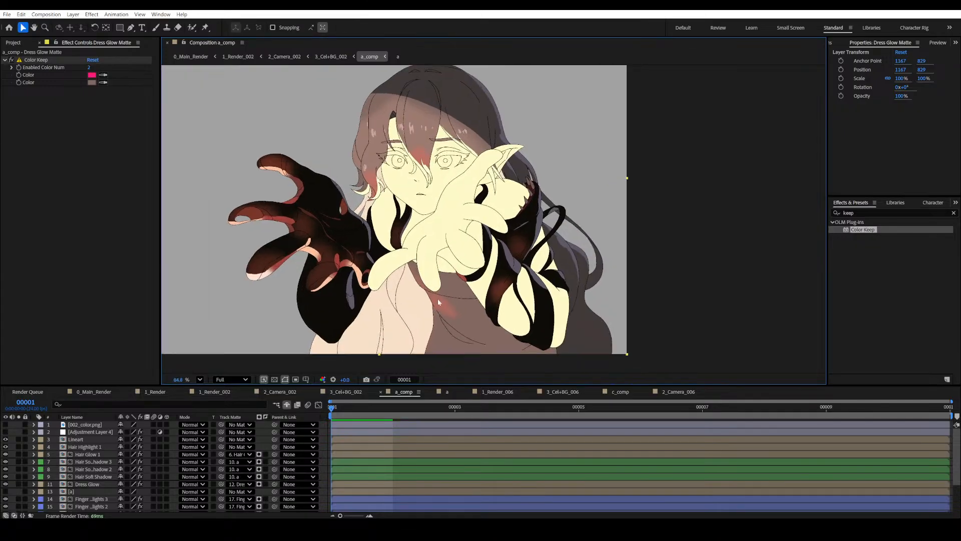
scroll(386, 226, down, 4)
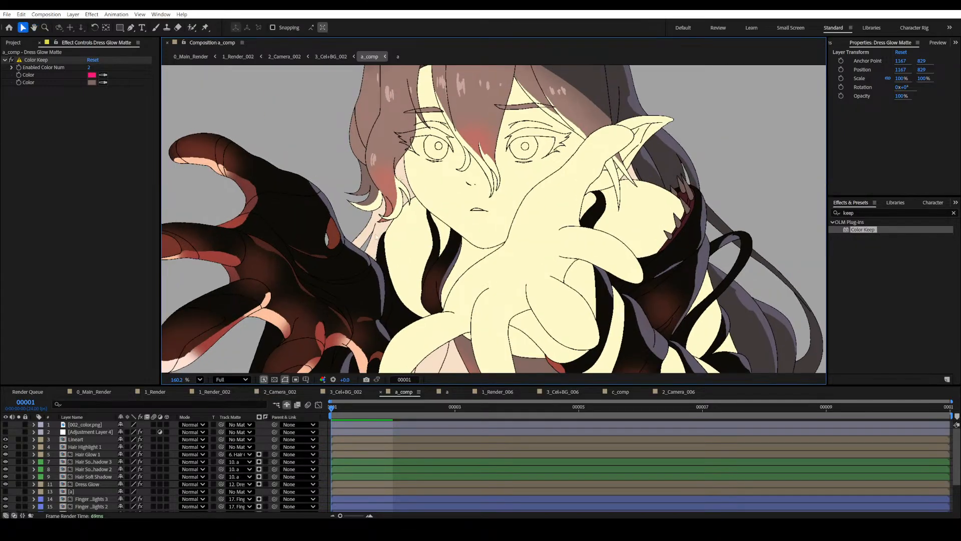
drag(465, 308, 397, 292)
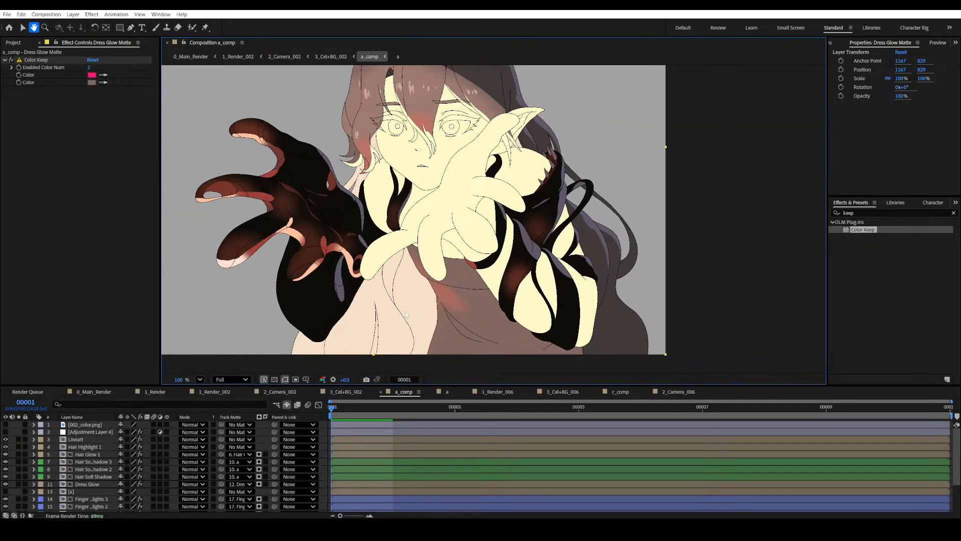
drag(366, 180, 361, 188)
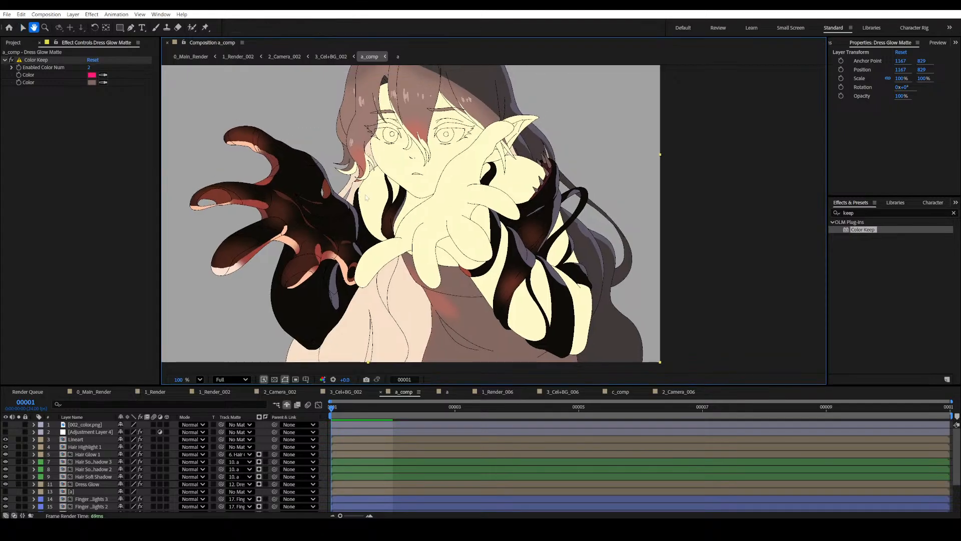
drag(433, 186, 429, 190)
drag(428, 113, 444, 242)
scroll(342, 162, up, 5)
drag(341, 161, 394, 164)
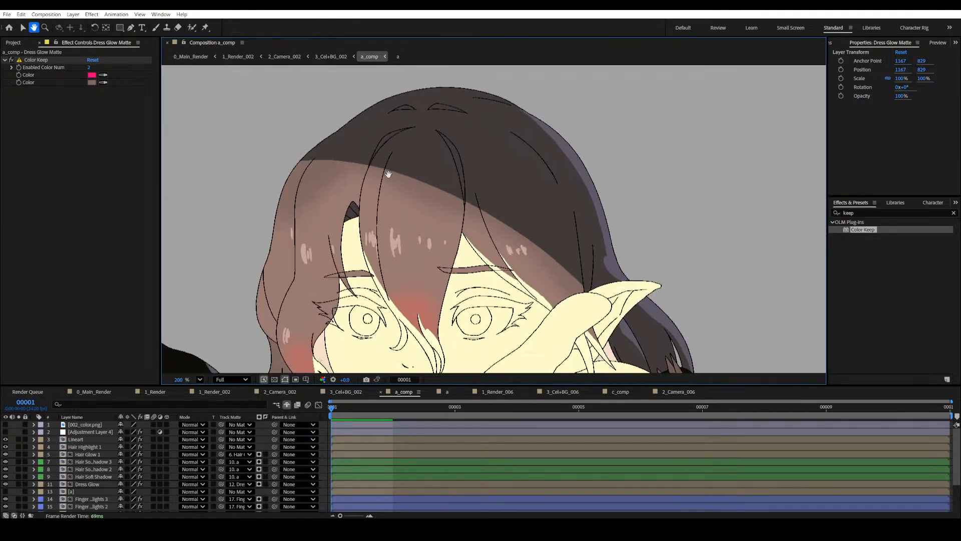
Examine the hair's soft shadow and red glow on the bangs and side strands, and the face lineart, at several zoom levels.
scroll(536, 215, down, 2)
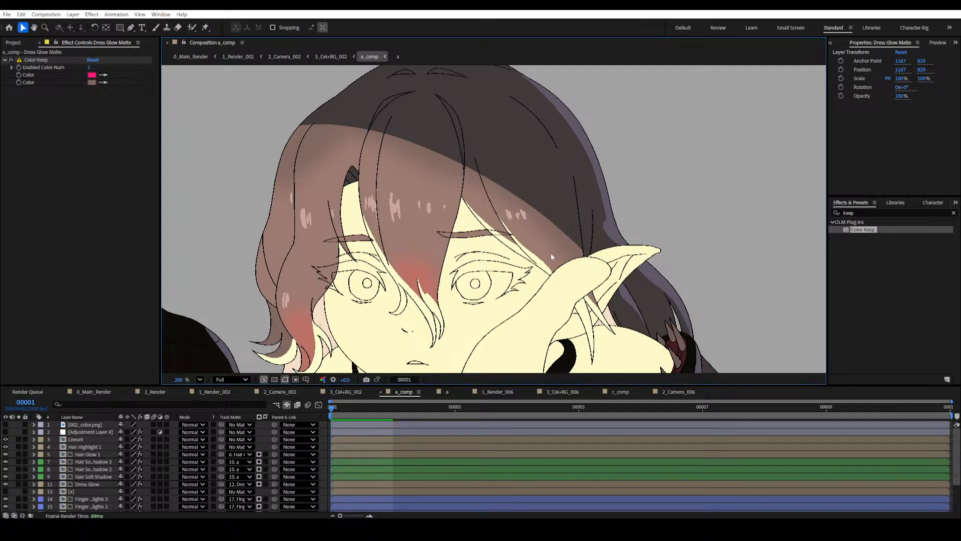
scroll(550, 245, down, 3)
drag(380, 227, 368, 209)
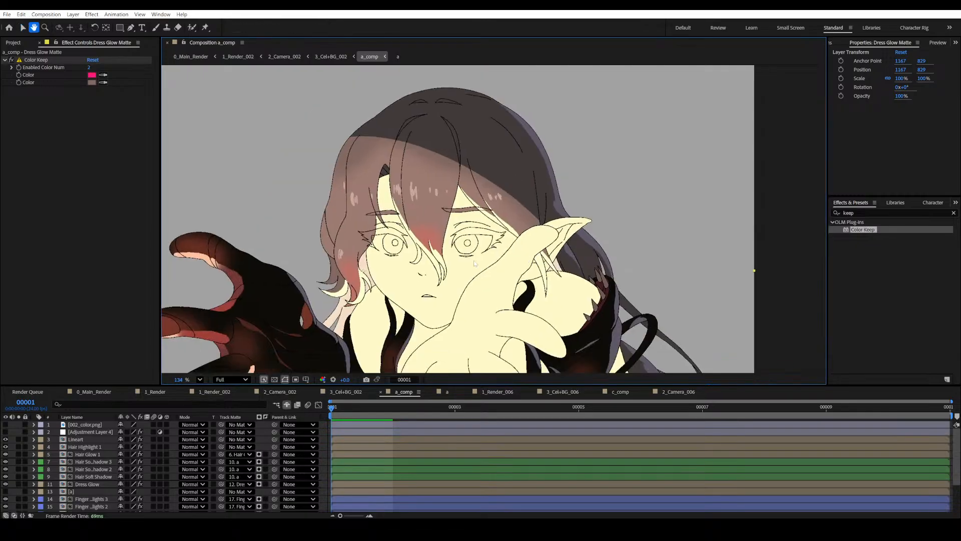
scroll(368, 209, up, 4)
scroll(395, 248, down, 1)
drag(396, 249, 434, 260)
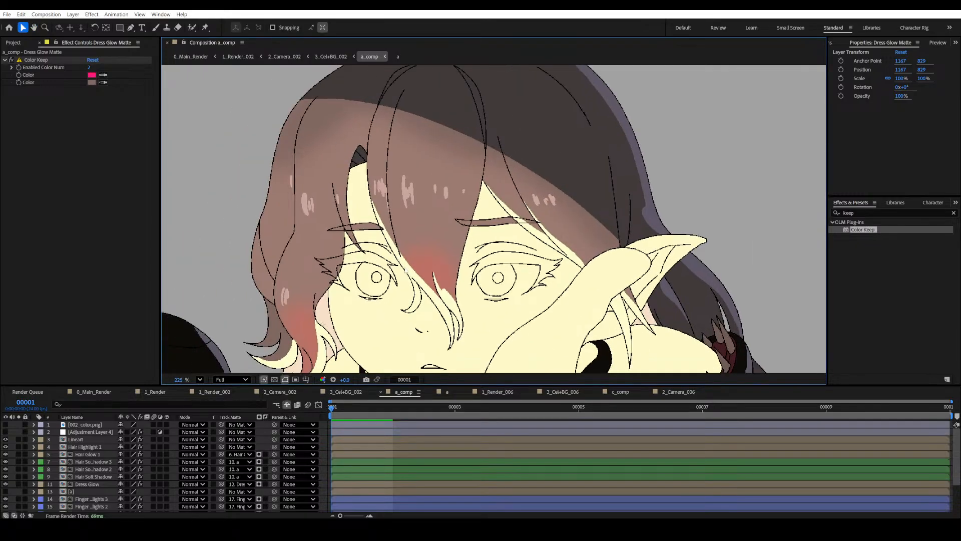
scroll(450, 240, up, 5)
drag(265, 357, 478, 233)
scroll(478, 233, up, 6)
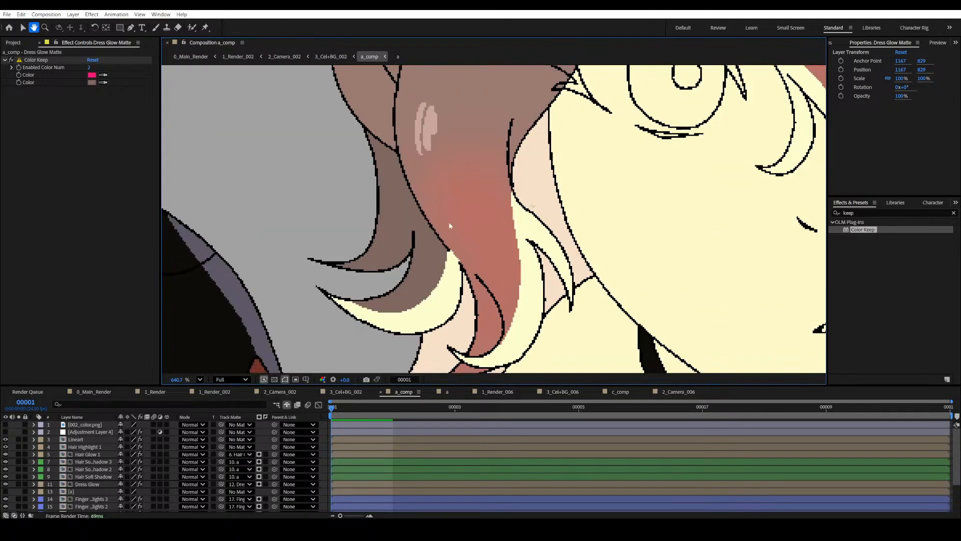
scroll(435, 232, down, 5)
drag(526, 146, 480, 240)
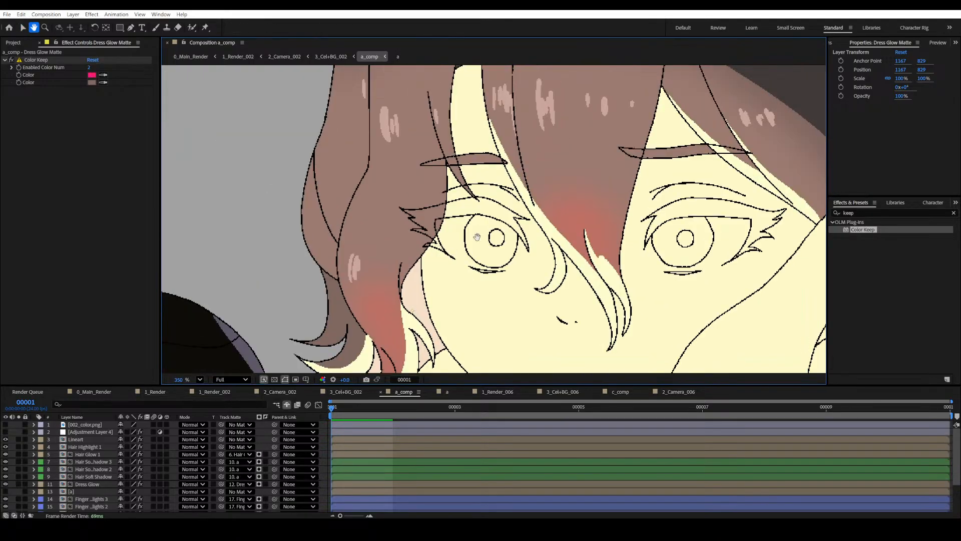
drag(546, 123, 437, 261)
drag(321, 214, 359, 185)
drag(481, 241, 356, 125)
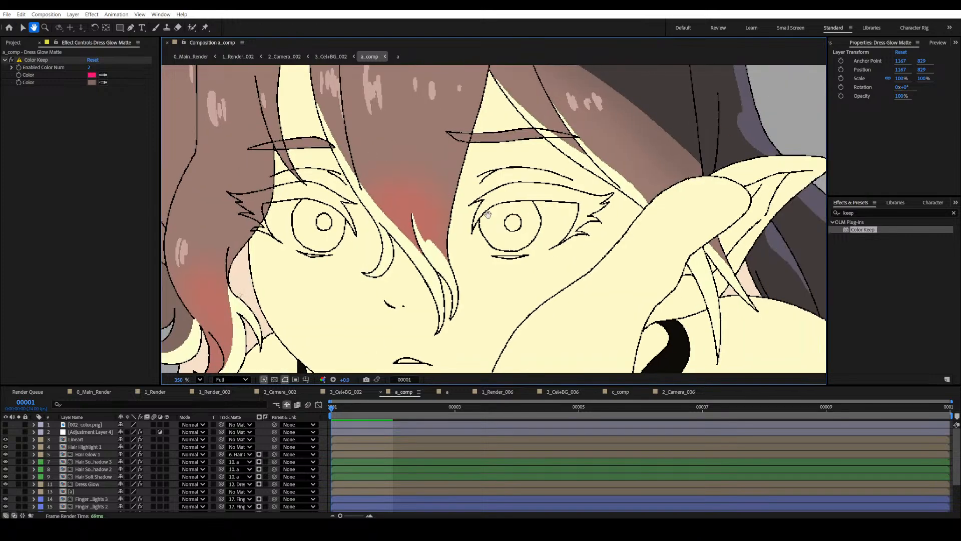
drag(667, 261, 505, 230)
scroll(506, 231, up, 3)
scroll(445, 251, down, 3)
drag(297, 280, 555, 193)
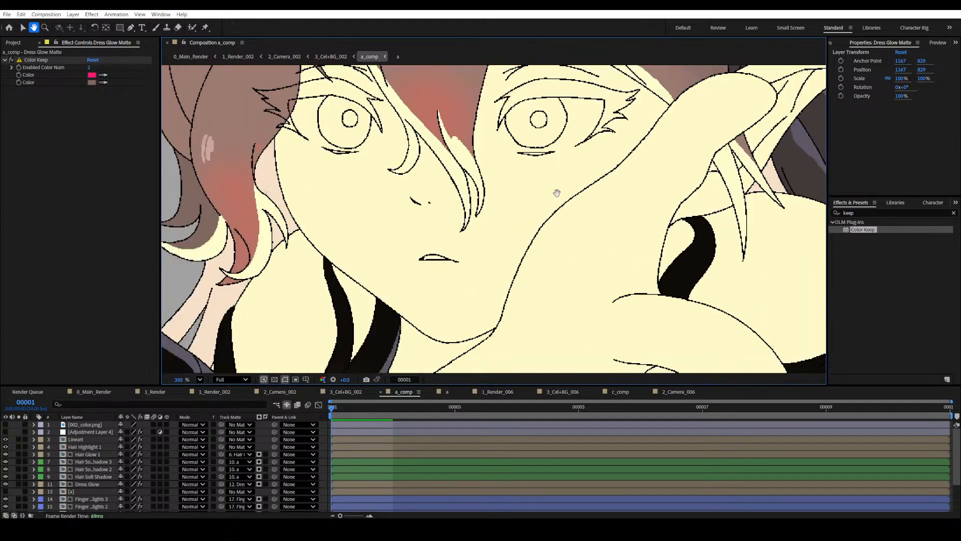
Examine the dress glow, sleeves and gloves up close and across the whole composited character.
scroll(555, 193, down, 3)
scroll(525, 210, down, 4)
drag(523, 280, 515, 217)
scroll(515, 218, up, 4)
drag(528, 307, 450, 183)
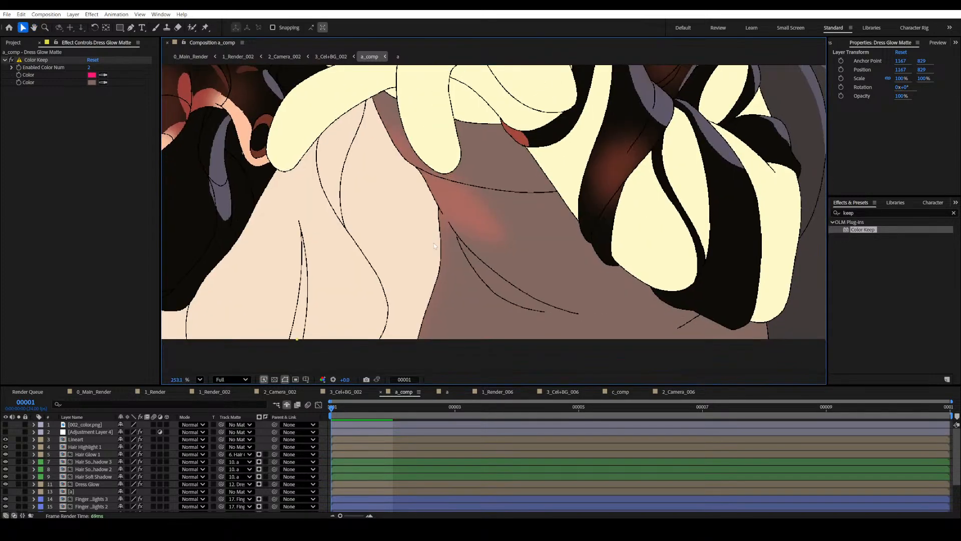
scroll(511, 227, up, 3)
scroll(491, 150, down, 5)
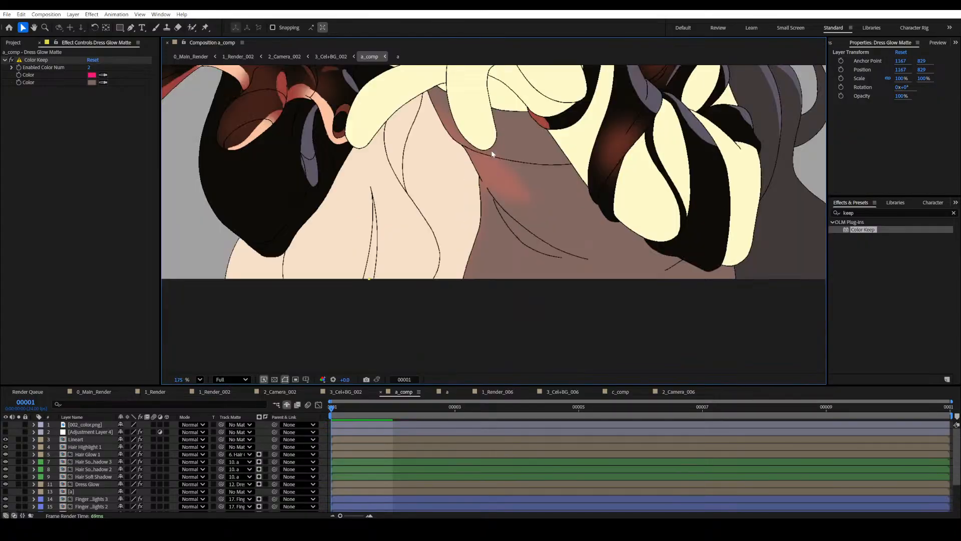
drag(500, 176, 497, 233)
scroll(497, 233, down, 3)
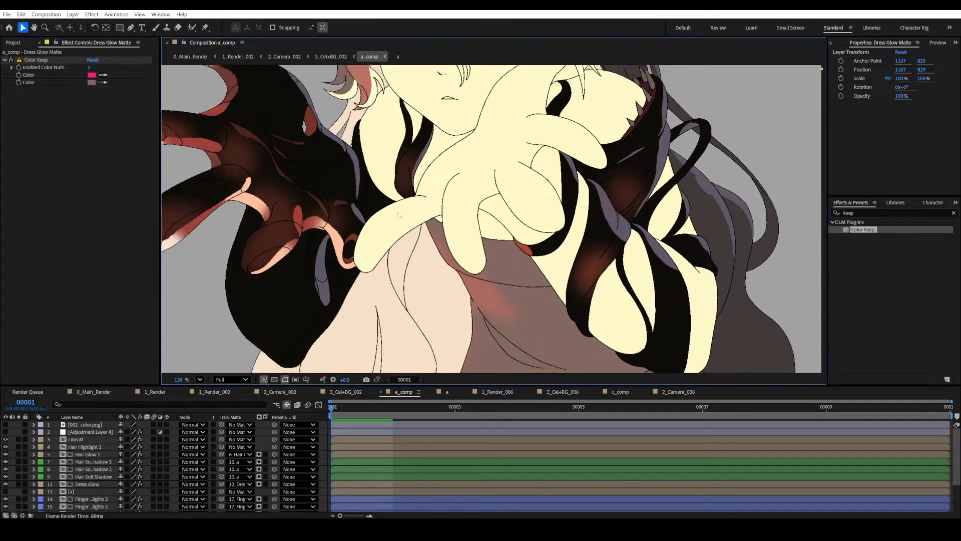
drag(430, 230, 415, 269)
key(v)
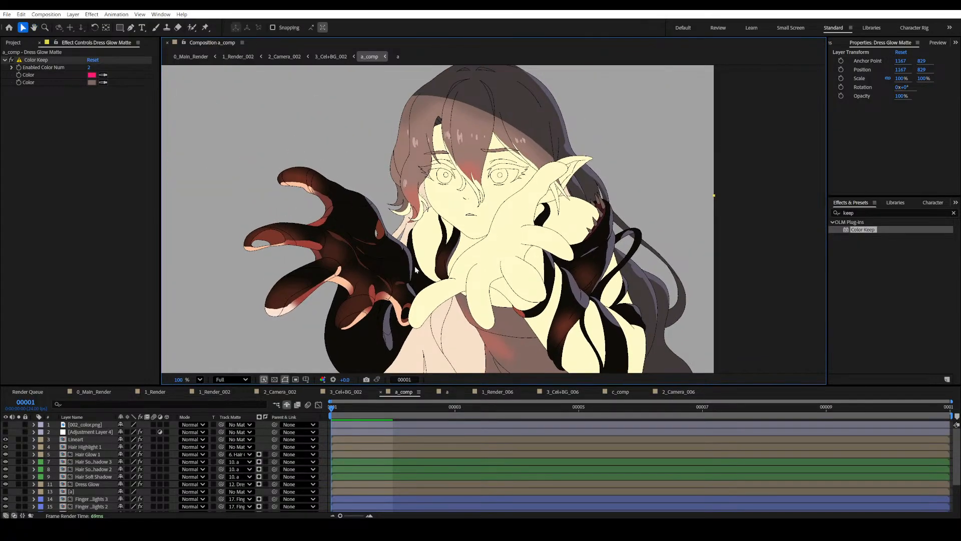
scroll(458, 262, up, 2)
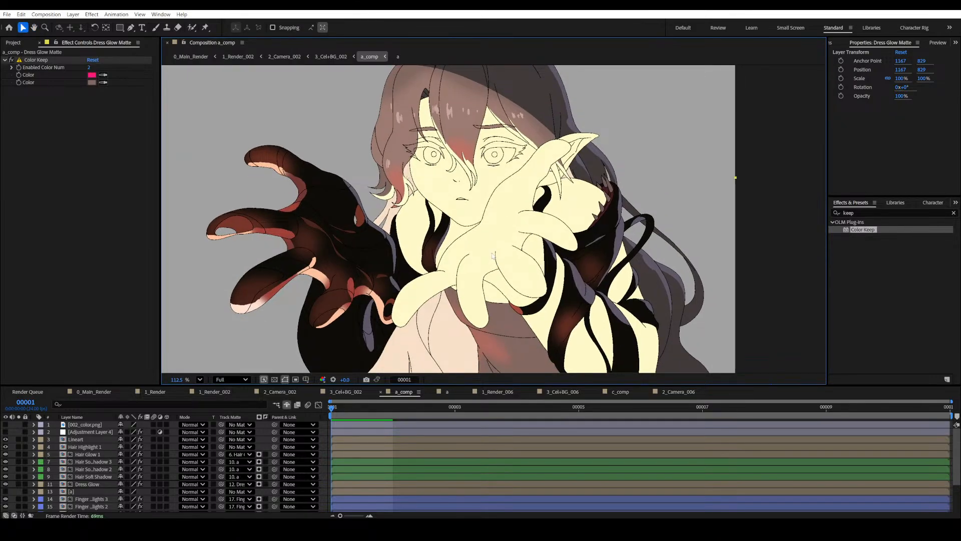
mouse_move(541, 255)
mouse_down()
mouse_move(509, 255)
mouse_move(527, 247)
mouse_move(529, 259)
mouse_up()
scroll(530, 263, down, 1)
scroll(533, 262, down, 1)
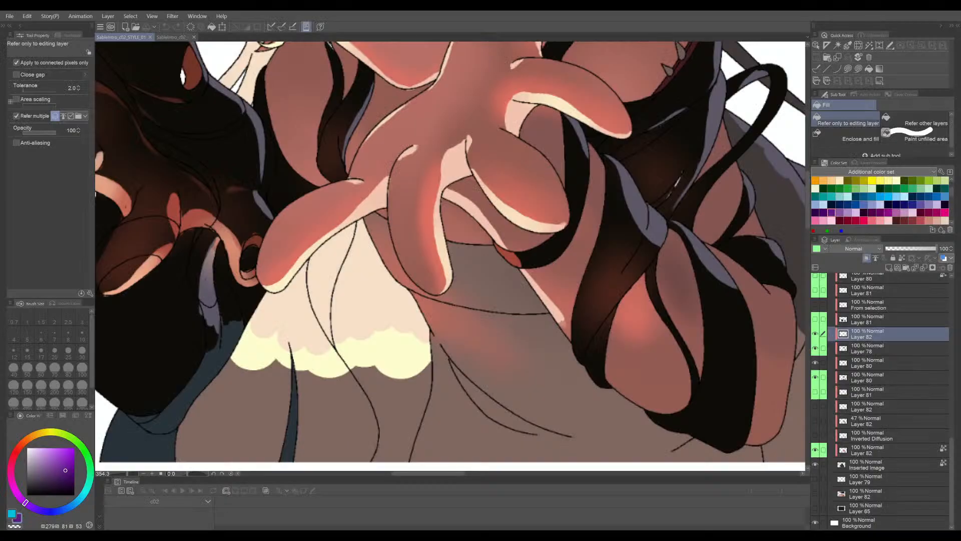
Switch to Clip Studio Paint and compare the styled character painting with the marker-colored cel document.
scroll(446, 183, down, 6)
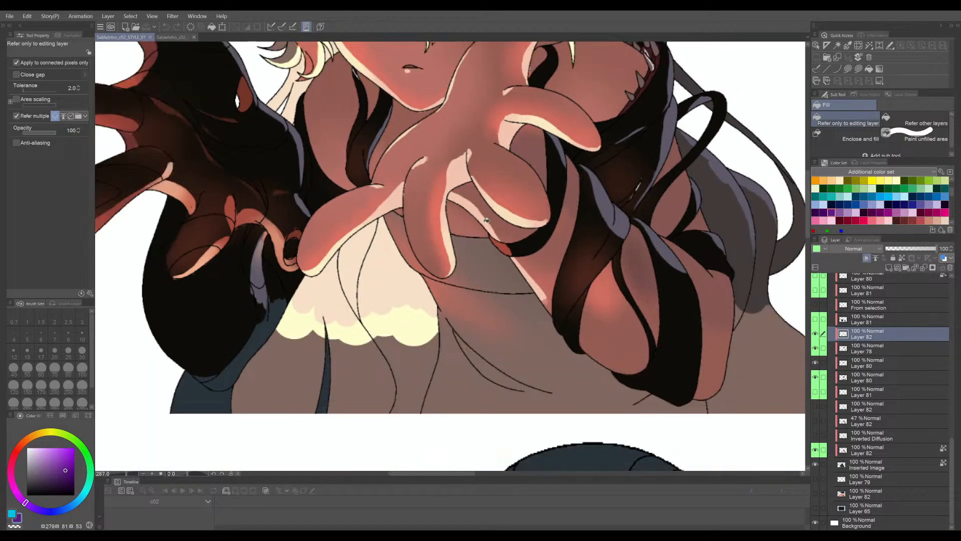
drag(474, 294, 432, 300)
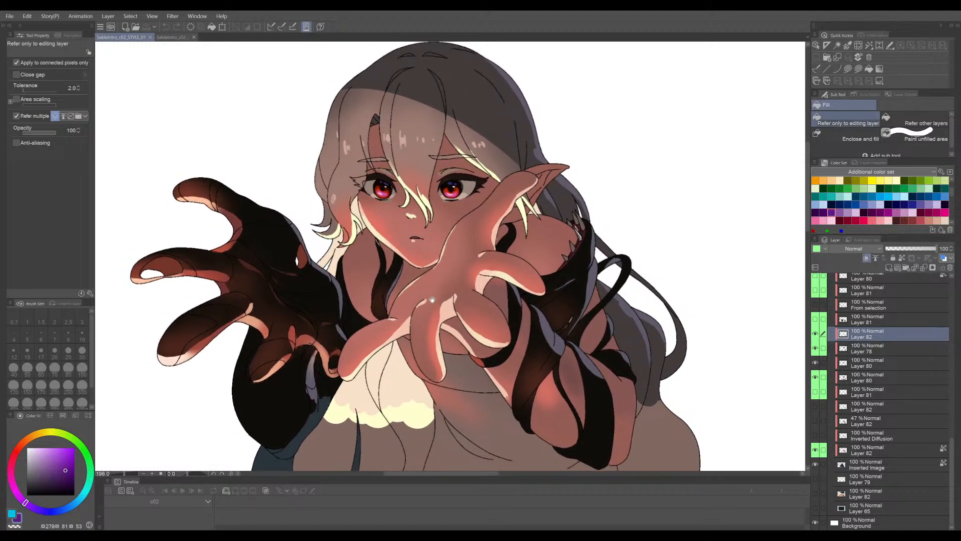
drag(440, 255, 426, 250)
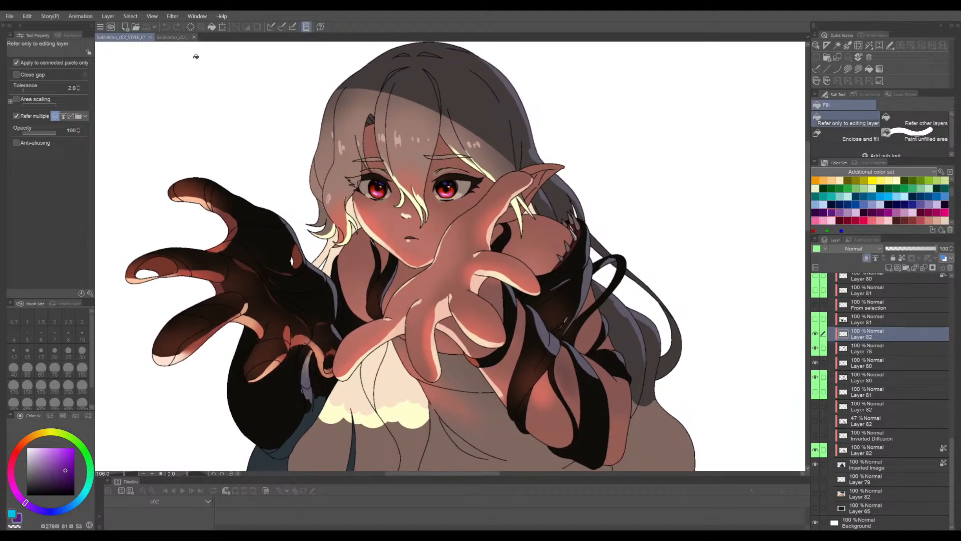
click(170, 37)
scroll(469, 288, down, 3)
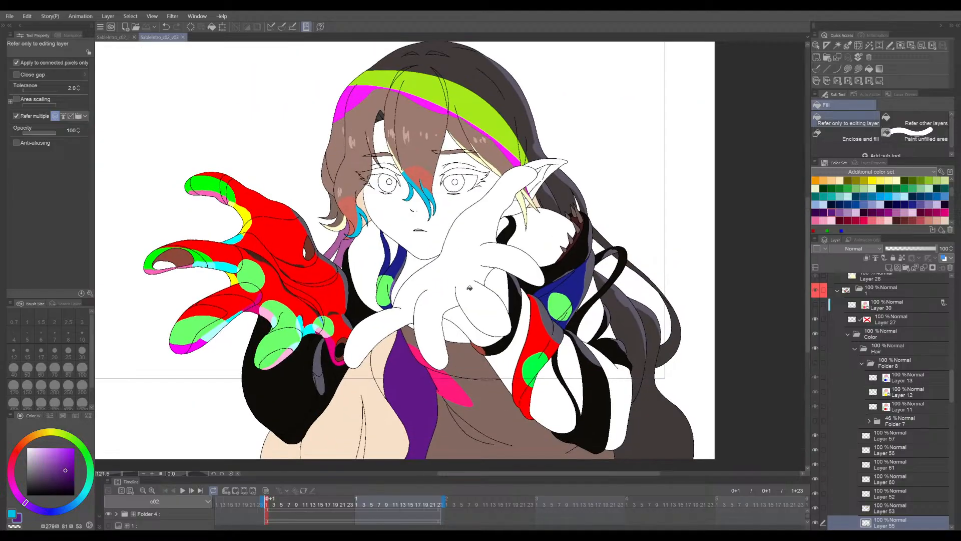
scroll(469, 288, down, 1)
mouse_move(469, 288)
mouse_down()
mouse_move(475, 305)
mouse_move(475, 297)
mouse_up()
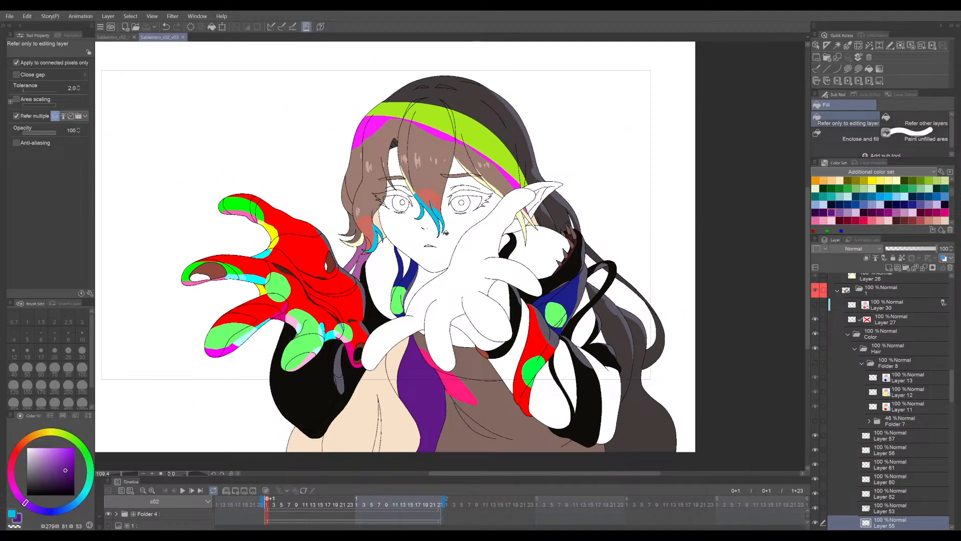
scroll(445, 233, up, 1)
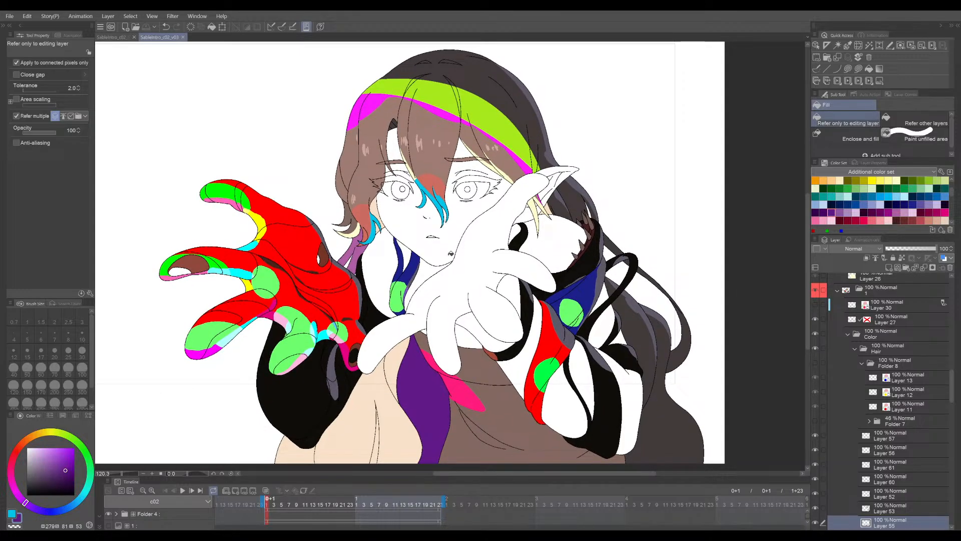
drag(452, 274, 448, 276)
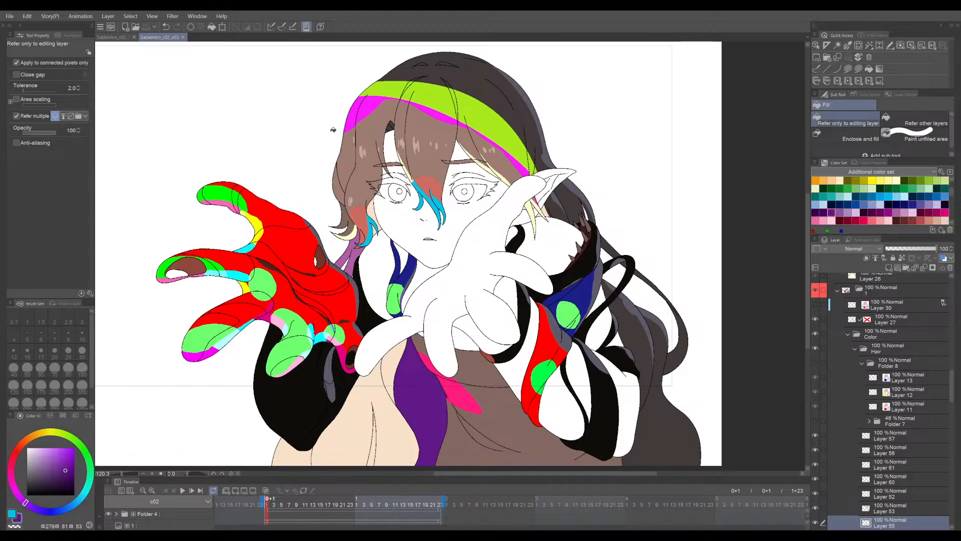
drag(333, 130, 356, 199)
drag(380, 248, 384, 199)
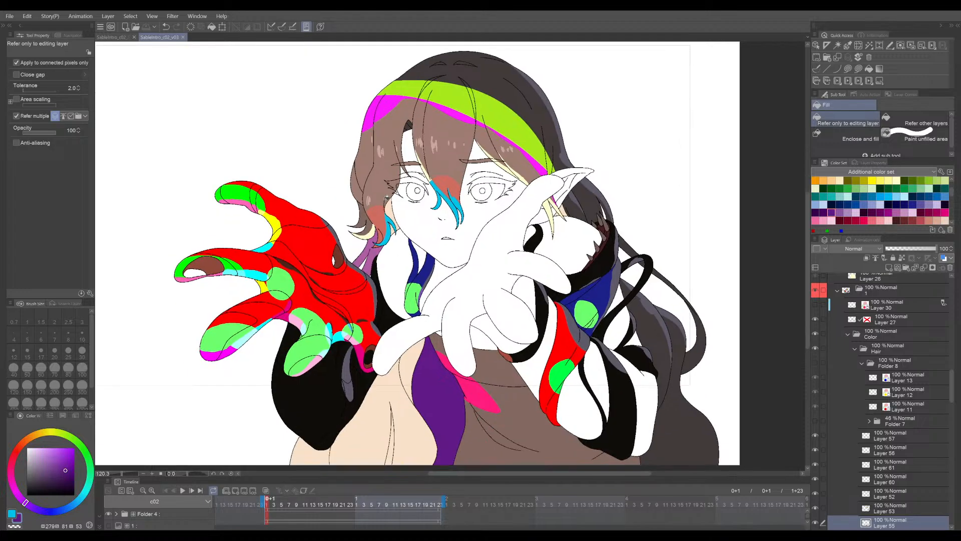
Select Layer 61, which holds the magenta shadow marker on the character's hair.
scroll(394, 189, up, 5)
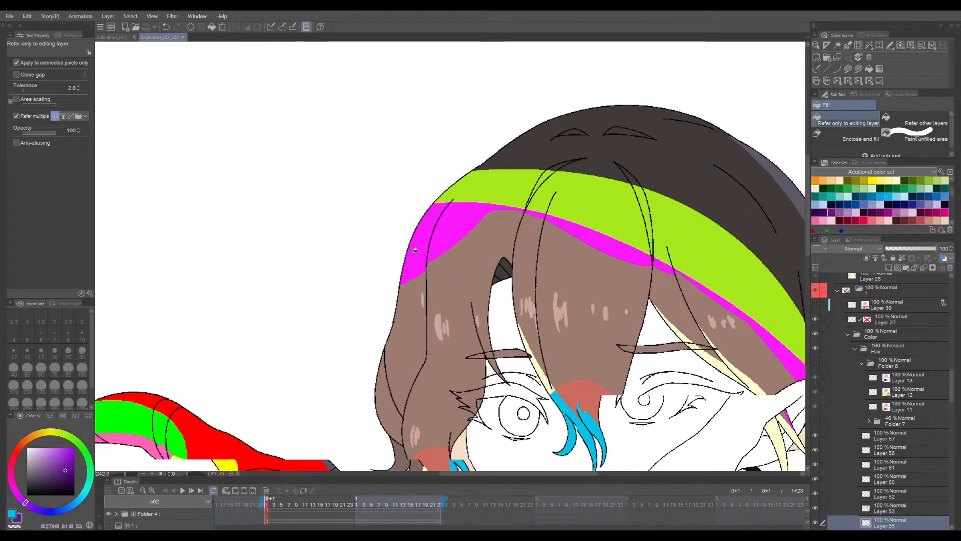
scroll(415, 250, up, 4)
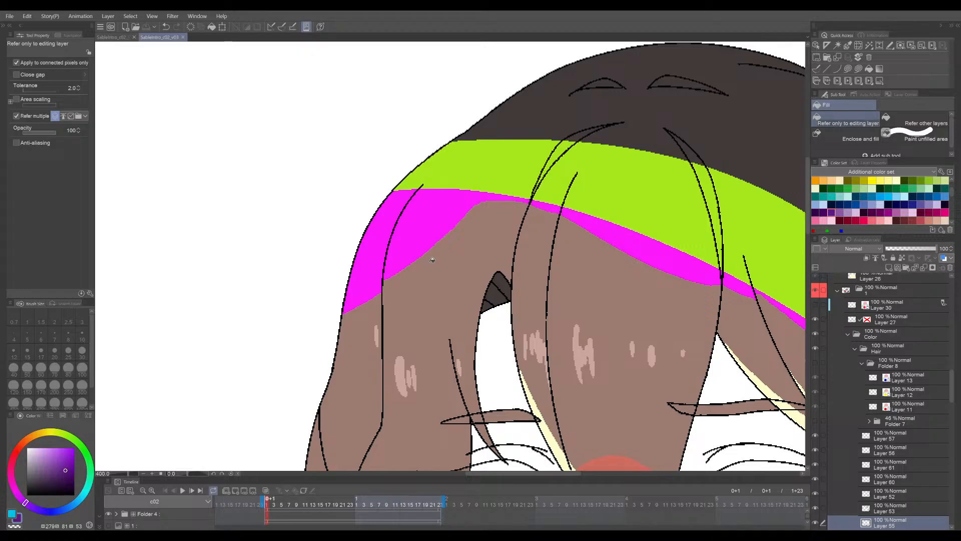
ctrl+shift+click(422, 229)
drag(451, 249, 431, 263)
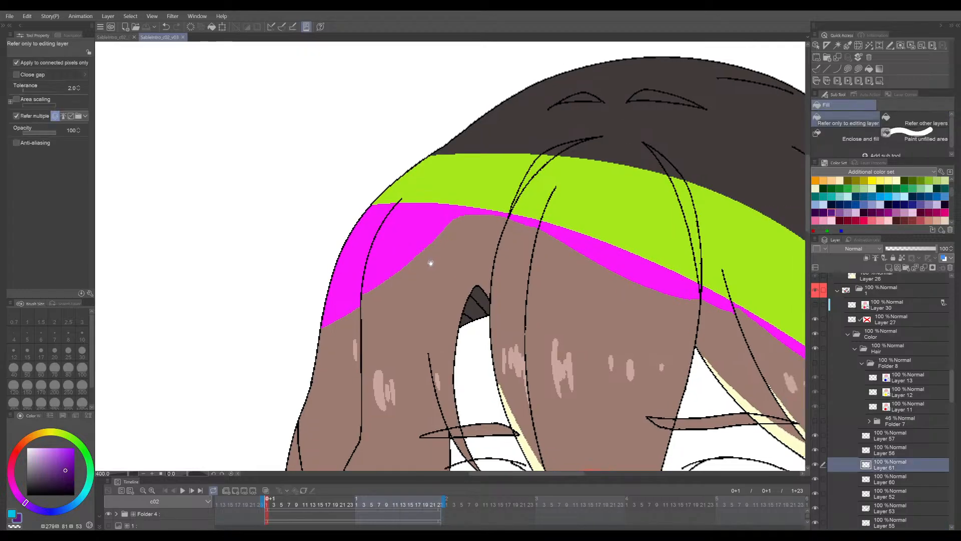
scroll(360, 284, up, 3)
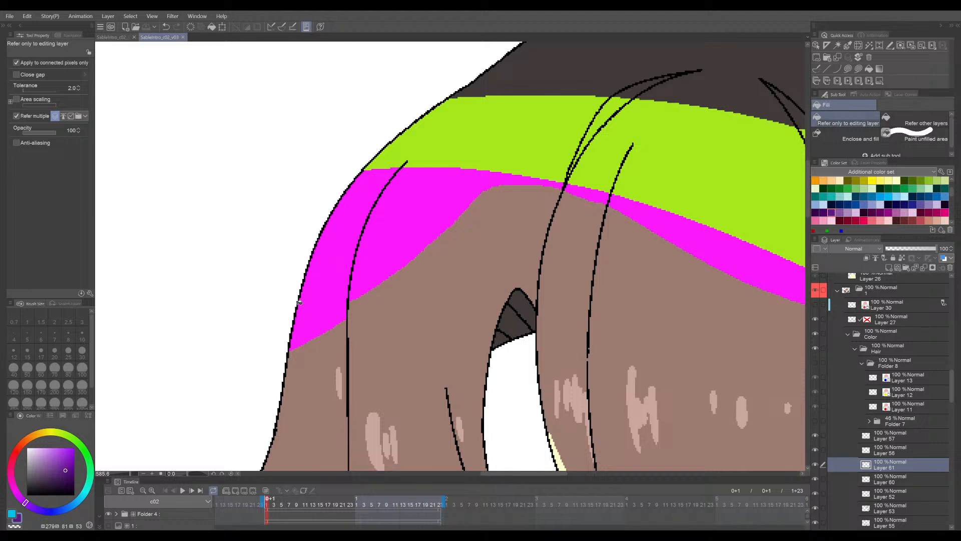
Examine the soft hair shadow in the styled painting and return to the marker-colored cel document.
click(121, 37)
scroll(380, 232, up, 4)
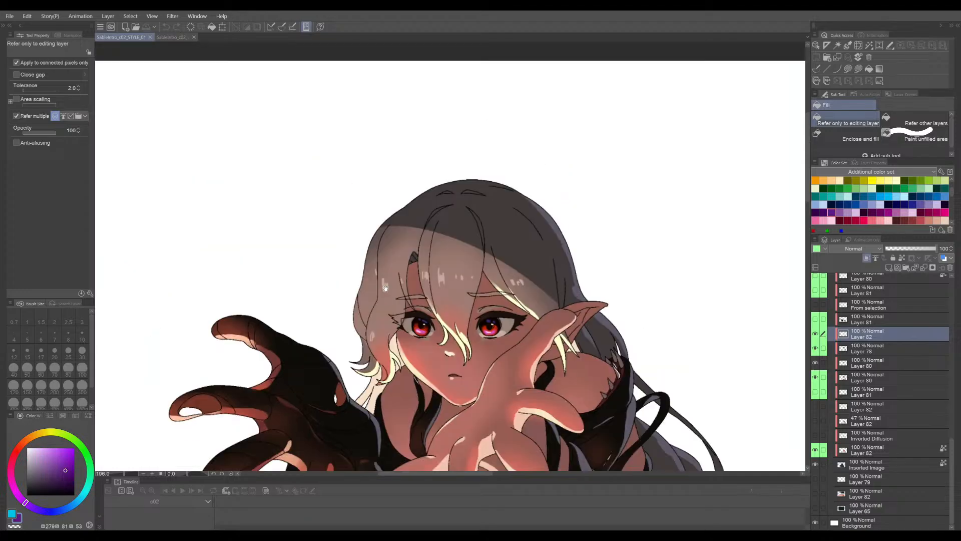
scroll(381, 233, up, 2)
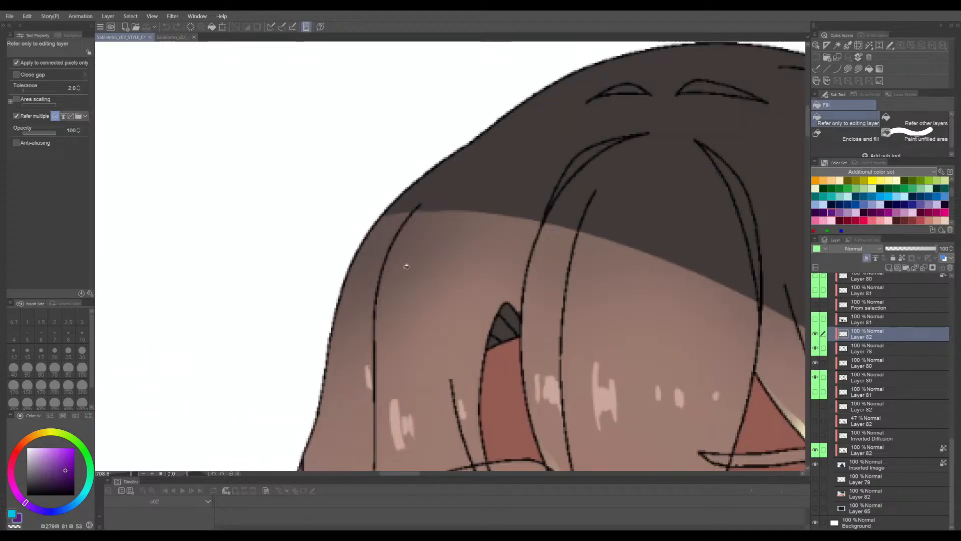
click(170, 37)
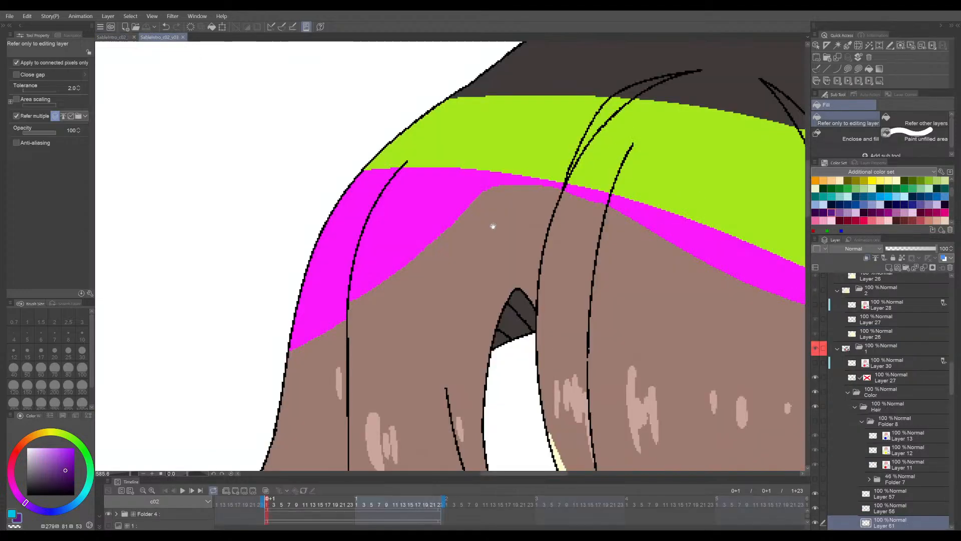
mouse_move(317, 257)
mouse_down()
mouse_move(290, 333)
mouse_move(355, 307)
mouse_move(450, 213)
mouse_move(460, 188)
mouse_move(432, 178)
mouse_up()
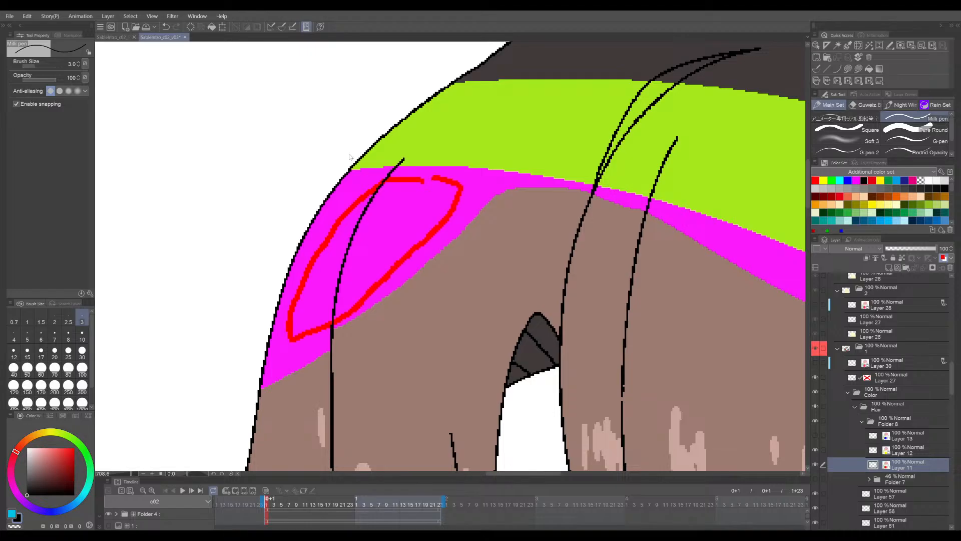
key([)
mouse_move(342, 144)
mouse_down()
mouse_move(358, 184)
mouse_move(362, 174)
mouse_up()
key(ctrl+z)
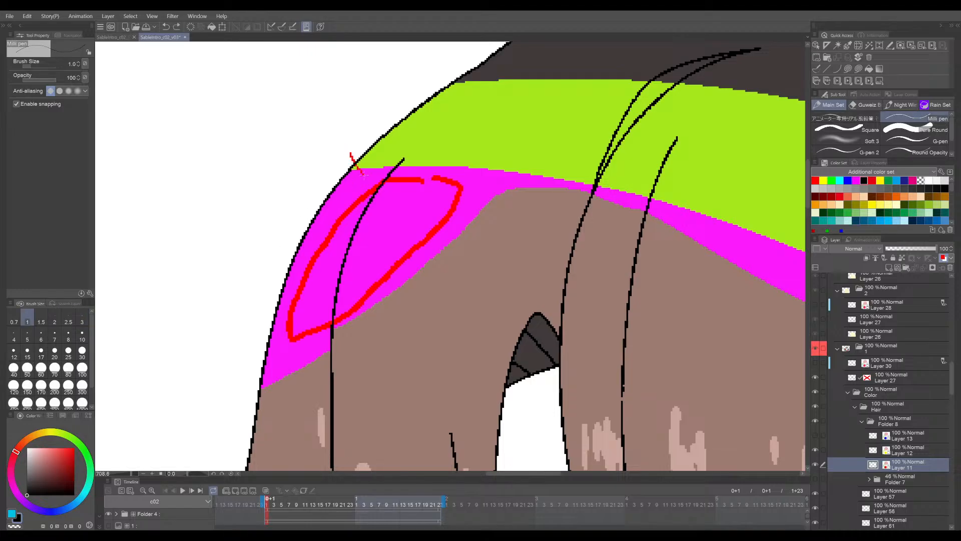
drag(237, 374, 266, 357)
key(ctrl+z)
key(ctrl+z)
mouse_move(496, 278)
mouse_down()
mouse_move(458, 274)
mouse_move(509, 266)
mouse_move(483, 259)
mouse_move(458, 287)
mouse_move(484, 275)
mouse_move(473, 271)
mouse_up()
key(ctrl+z)
Draw a curve on Layer 61 in the sampled marker magenta, bulging outward beyond the hair outline from the marker's lower edge to its upper edge.
ctrl+shift+click(478, 281)
scroll(853, 422, down, 3)
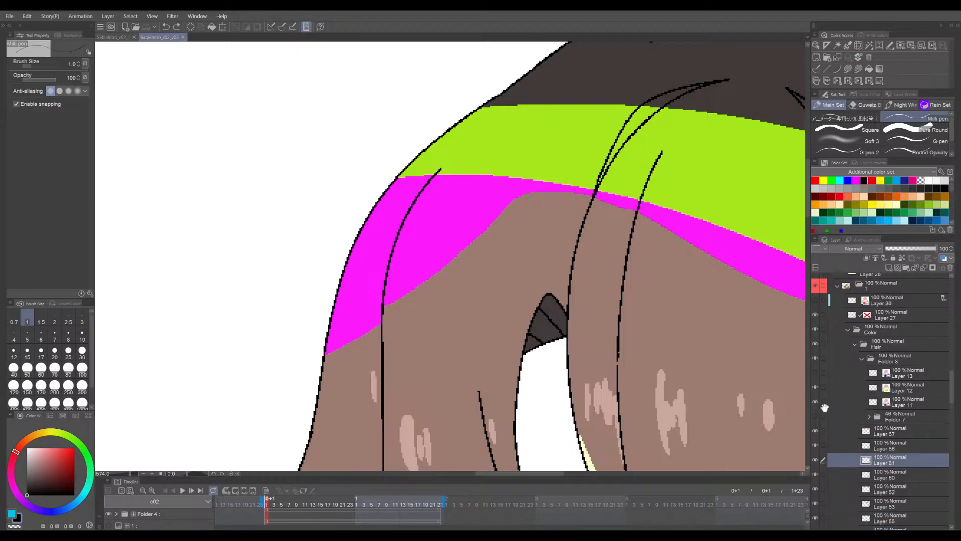
alt+click(425, 258)
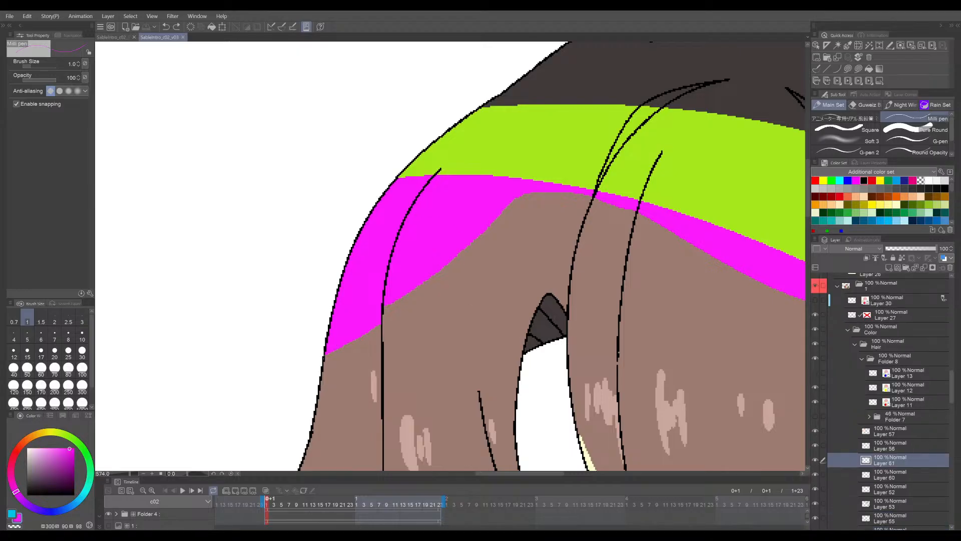
key(u)
drag(324, 355, 396, 178)
click(209, 377)
click(242, 182)
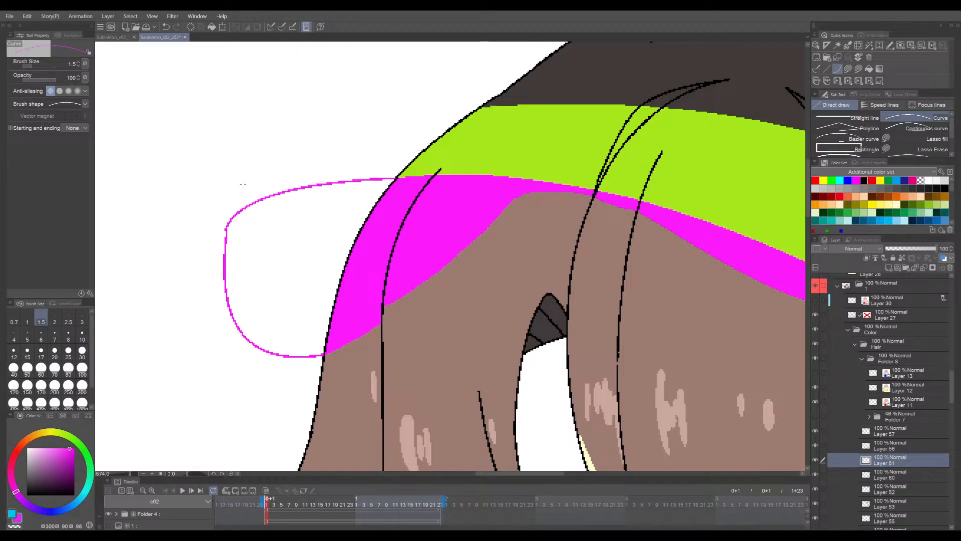
Fill the area enclosed by the curve outside the hair with magenta and save the document.
key(g)
click(283, 234)
scroll(295, 240, down, 3)
key(ctrl+s)
scroll(345, 275, up, 6)
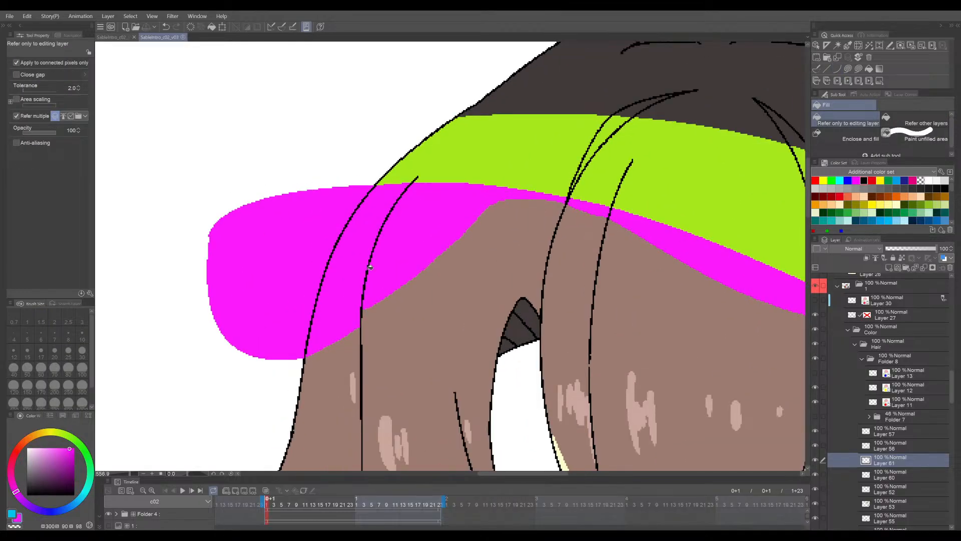
drag(286, 242, 320, 241)
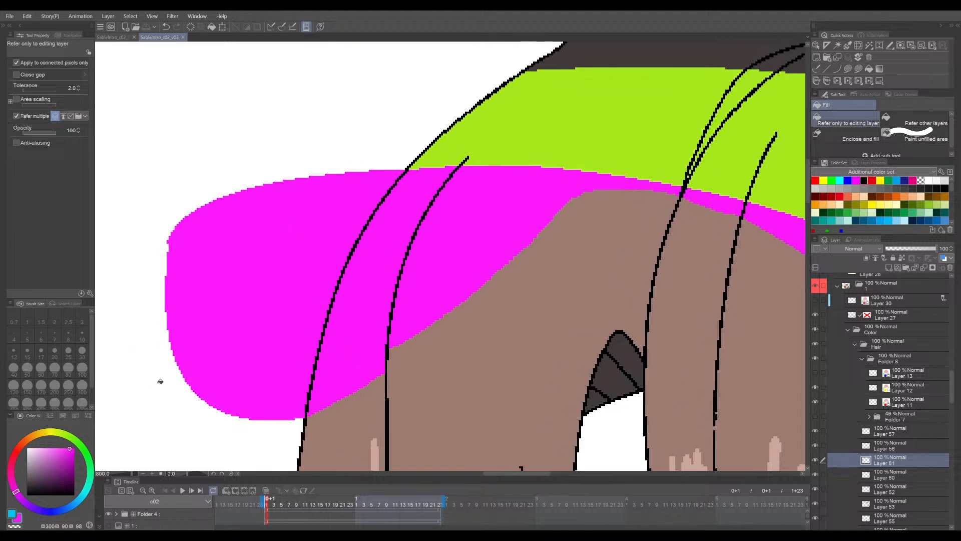
Clear the magenta area outside the hair outline on Layer 61 and save the document.
click(275, 328)
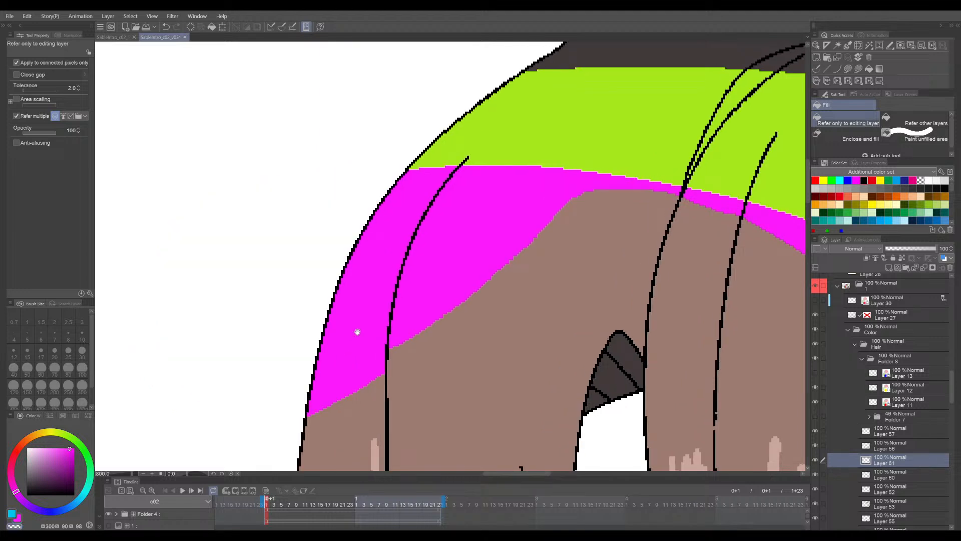
drag(357, 332, 346, 331)
key(ctrl+s)
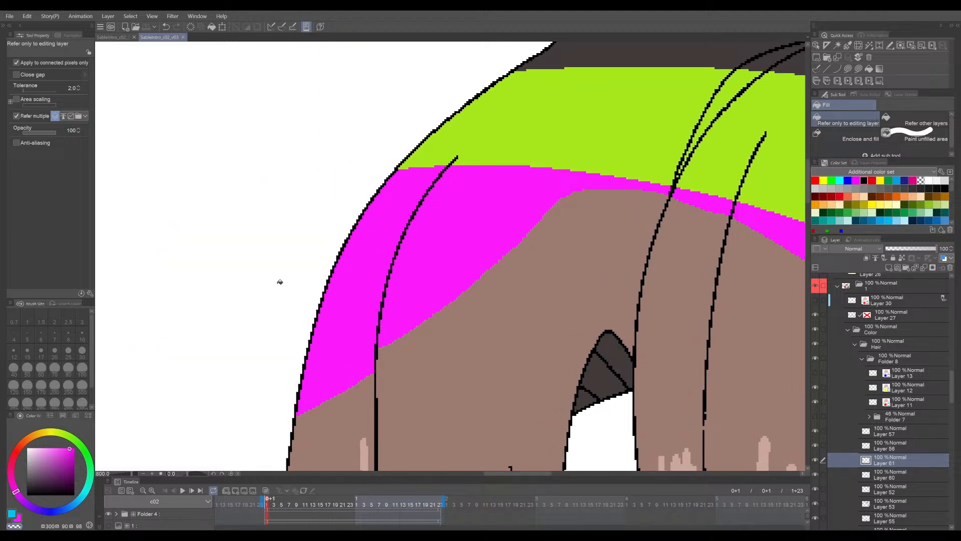
key(ctrl+z)
click(280, 305)
scroll(378, 290, down, 3)
drag(453, 298, 391, 312)
key(ctrl+s)
scroll(391, 312, down, 10)
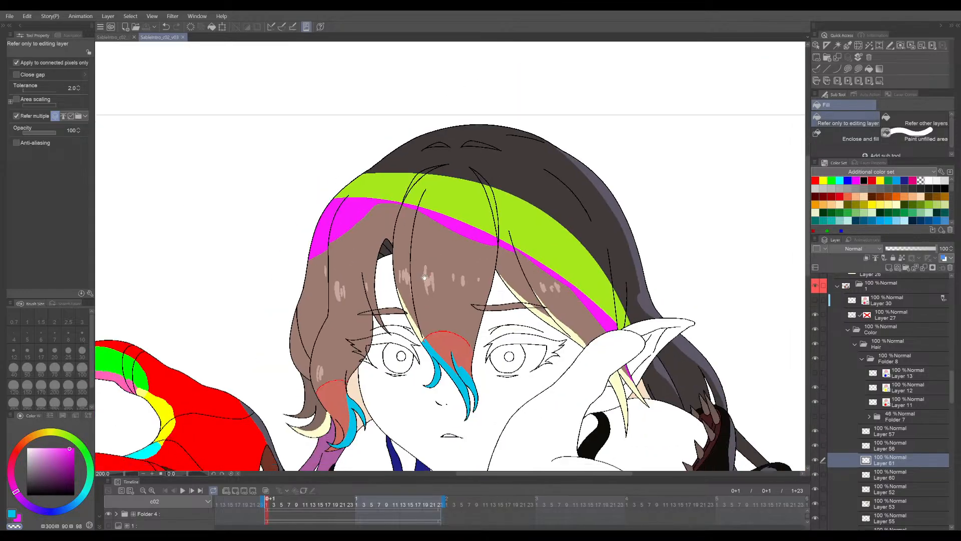
Check the hair shadow in the styled painting, and review the marker colors across the whole character in the cel document.
click(113, 37)
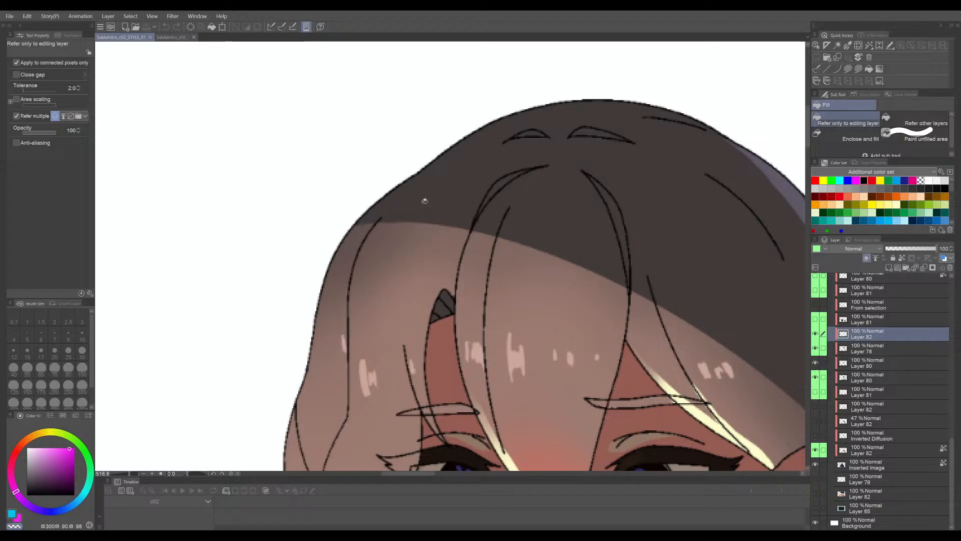
click(171, 37)
scroll(337, 160, down, 3)
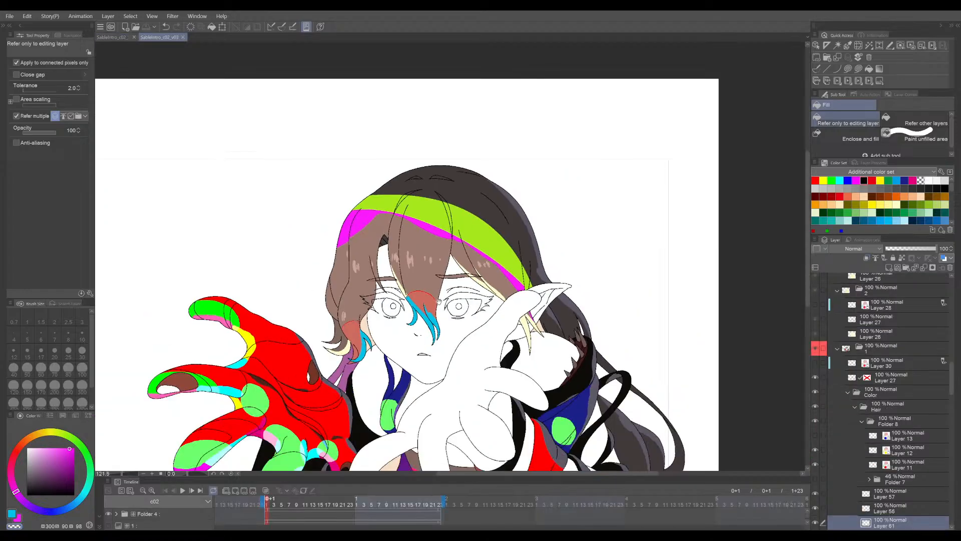
scroll(458, 190, down, 2)
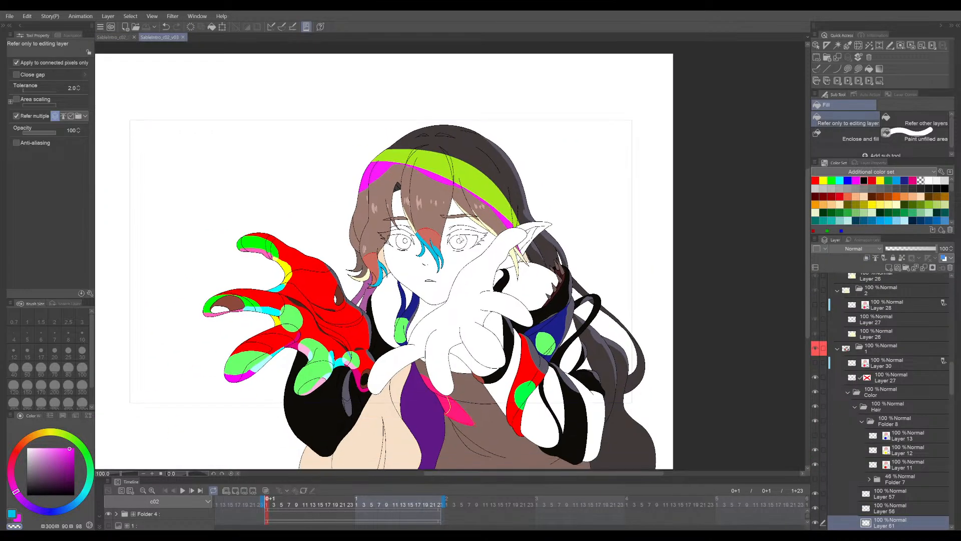
scroll(435, 254, down, 1)
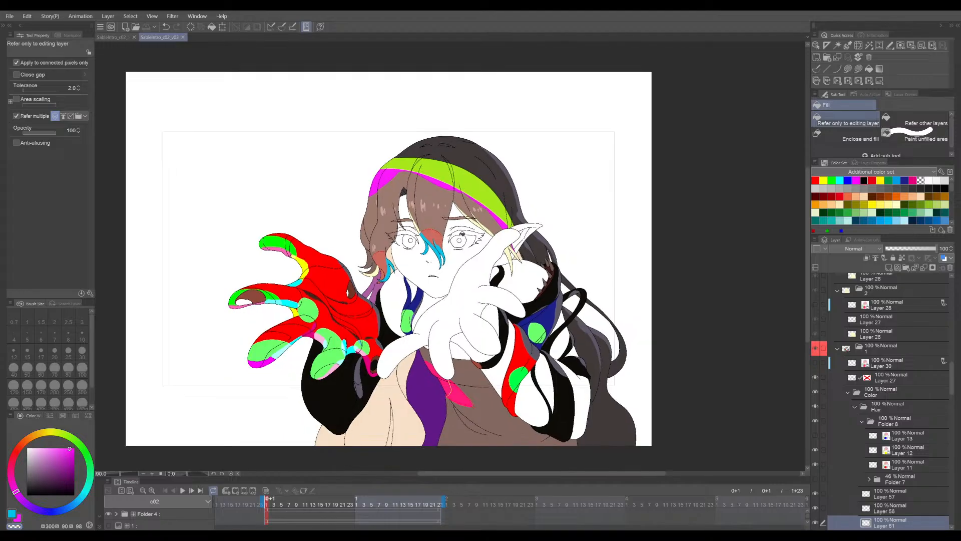
scroll(522, 273, up, 3)
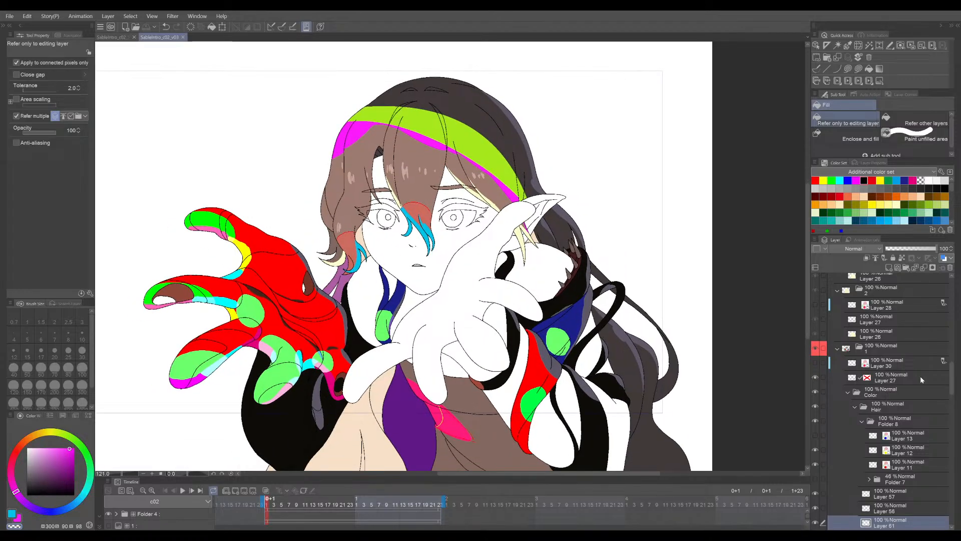
scroll(877, 404, down, 3)
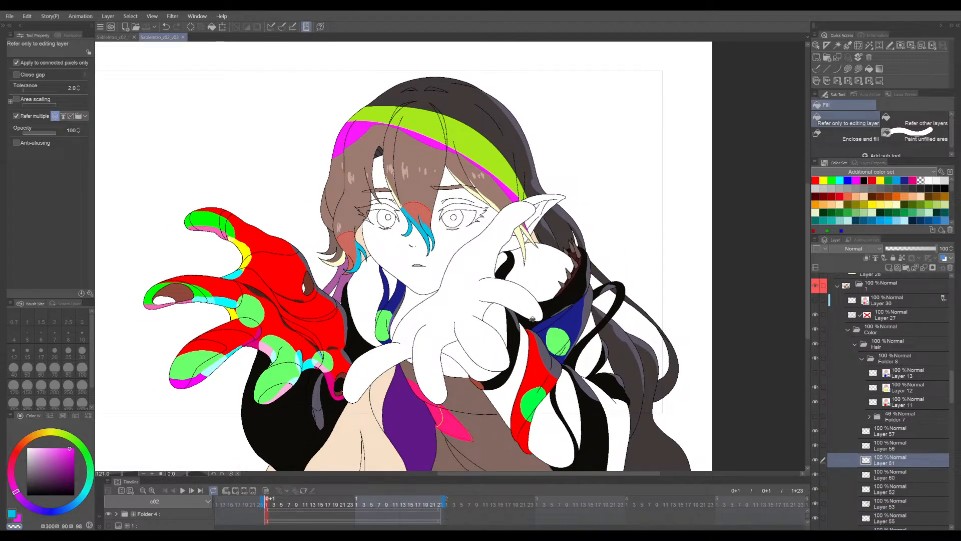
drag(532, 356, 543, 344)
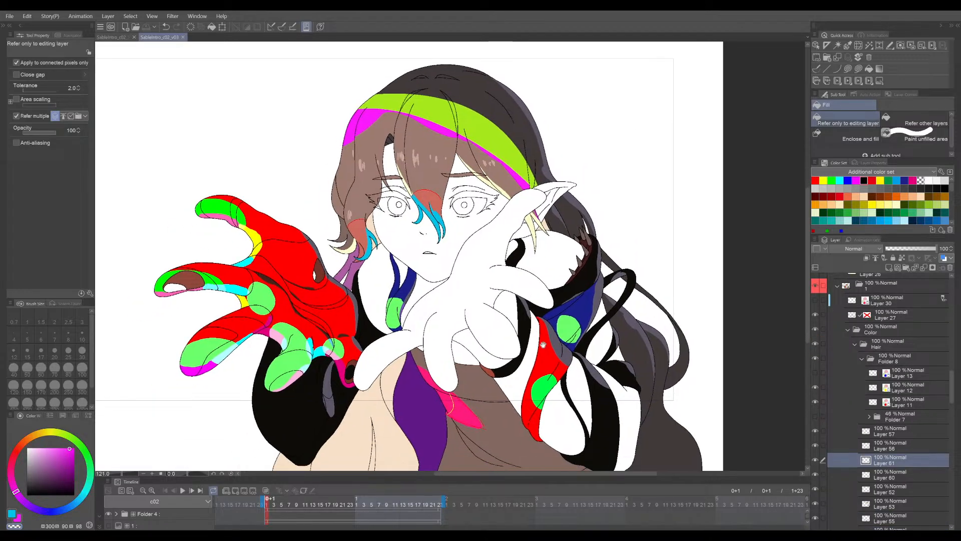
Compare the glows and highlights on both hands in the styled painting with the dark hand's marker colors in the cel document.
click(816, 359)
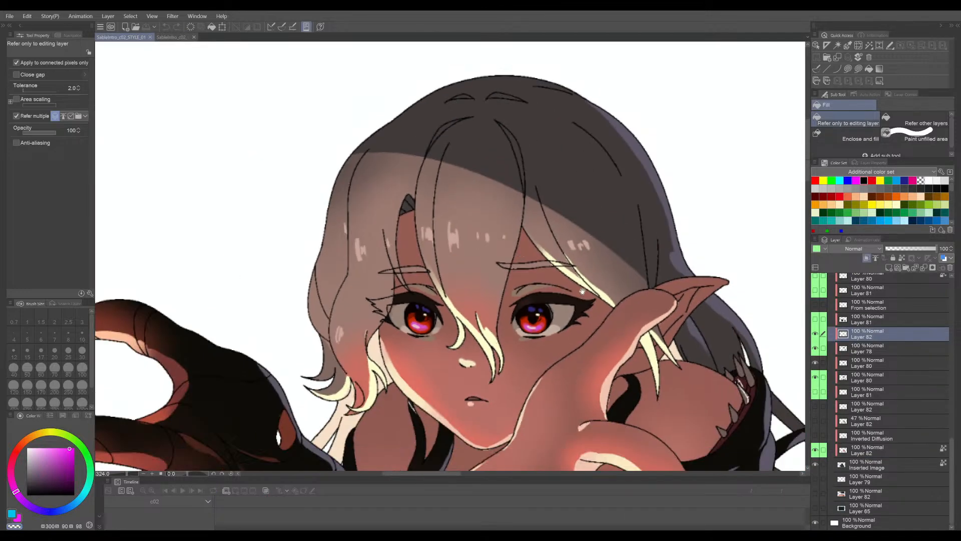
drag(583, 291, 575, 229)
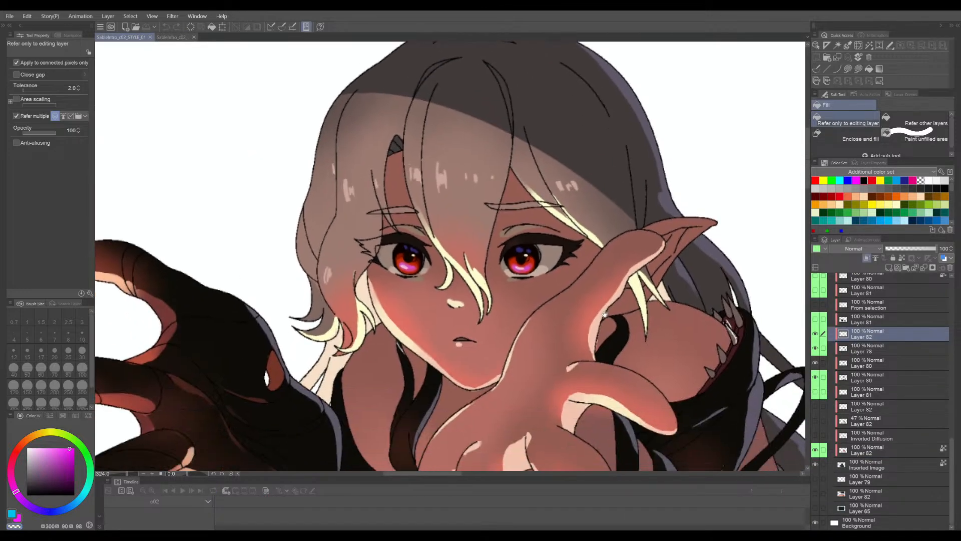
drag(598, 417, 584, 301)
drag(551, 391, 544, 330)
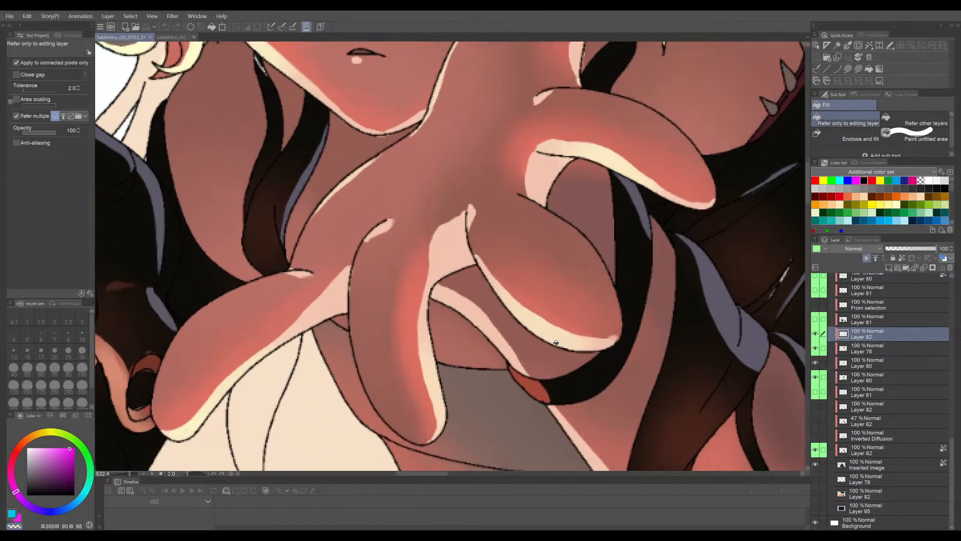
scroll(544, 330, up, 4)
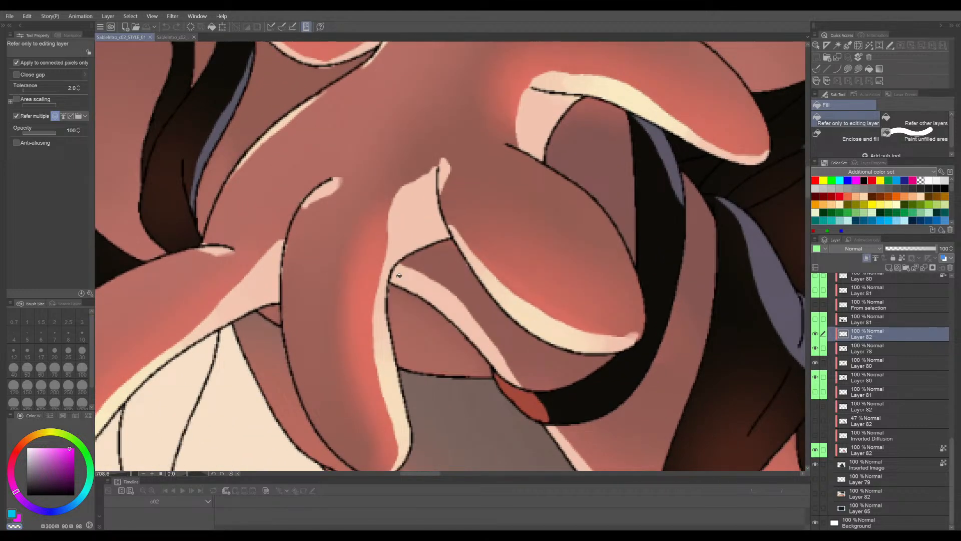
scroll(395, 412, down, 3)
drag(294, 357, 668, 388)
drag(381, 364, 489, 335)
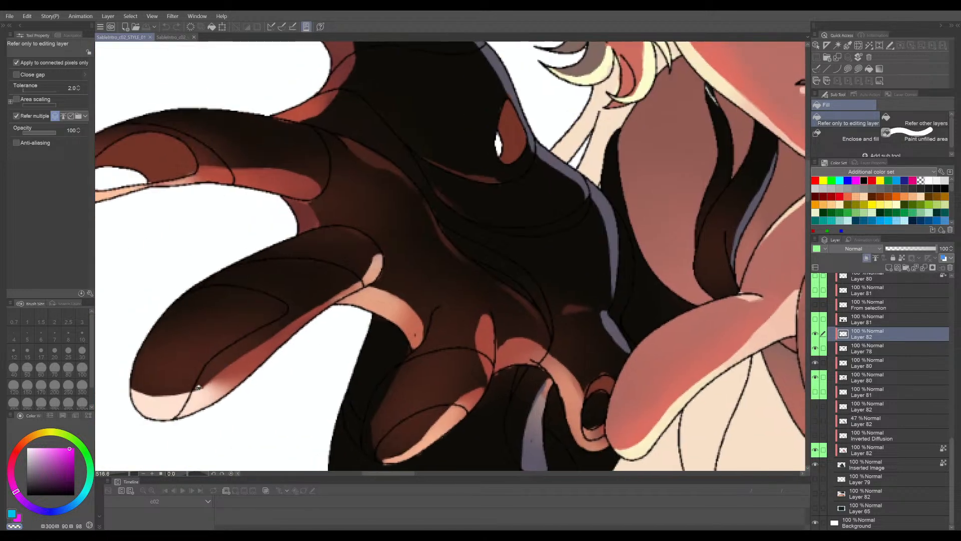
click(171, 38)
drag(258, 370, 363, 379)
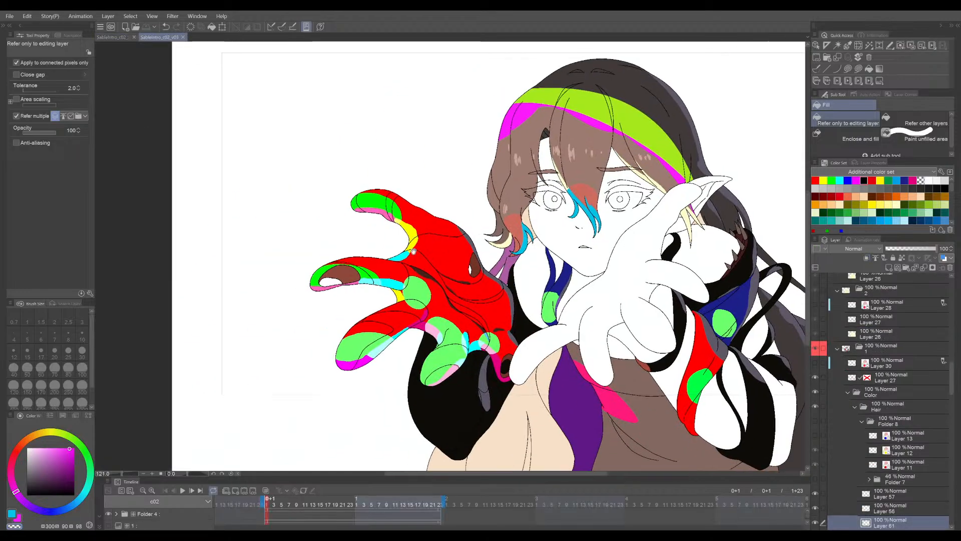
scroll(363, 378, up, 6)
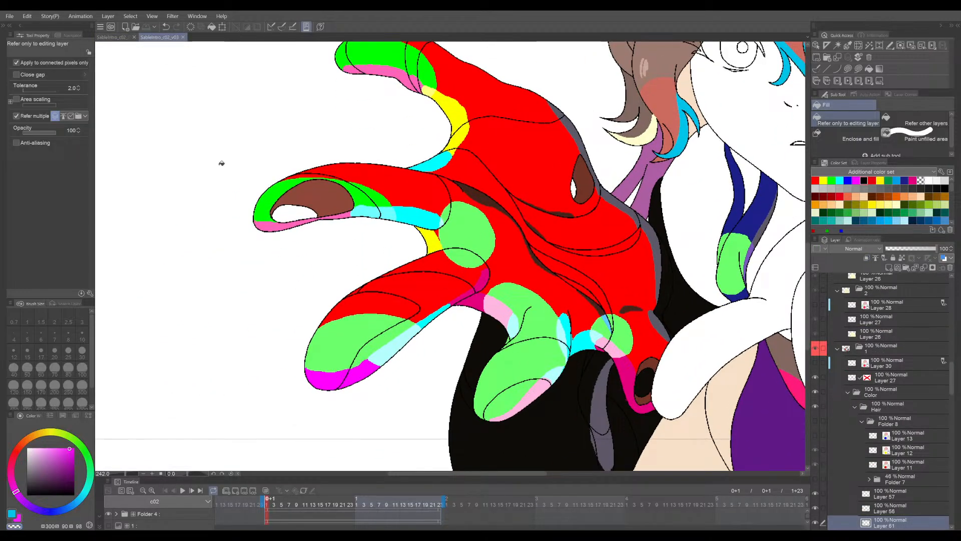
Return to the styled painting and examine the soft skin glows on the foreground hand, toothed shoulder and wrapped arm.
click(122, 38)
mouse_move(557, 242)
mouse_down()
mouse_move(470, 231)
mouse_move(428, 239)
mouse_move(408, 272)
mouse_up()
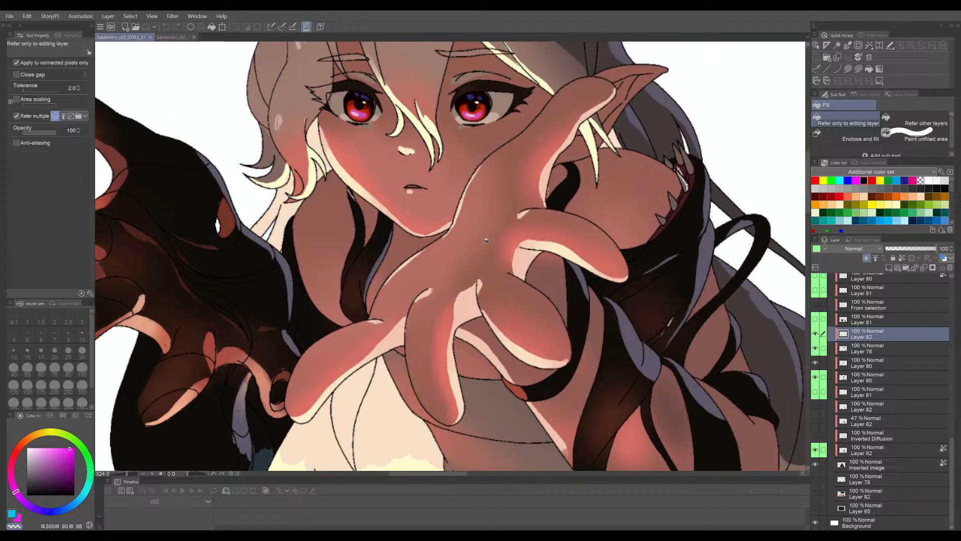
drag(508, 236, 326, 210)
scroll(325, 210, down, 1)
drag(334, 255, 386, 235)
scroll(326, 210, down, 2)
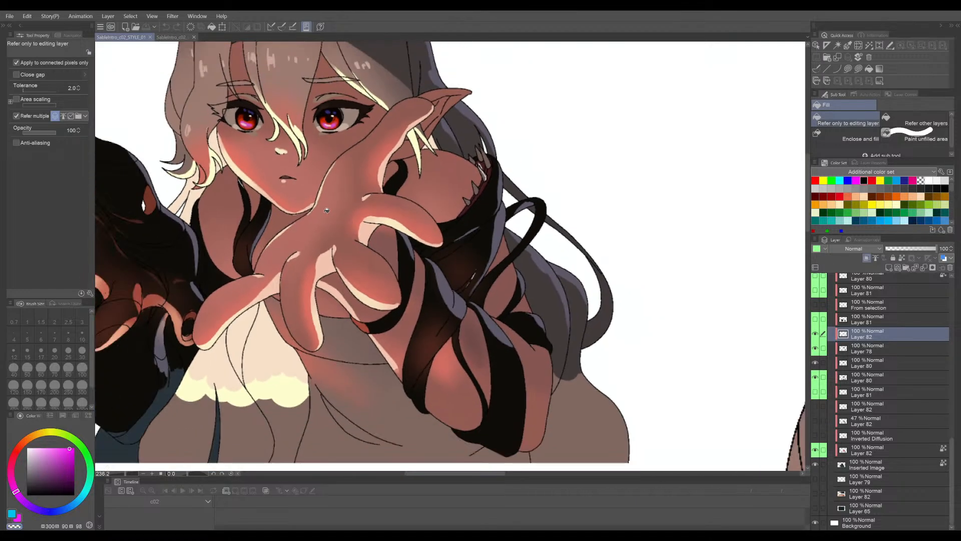
scroll(326, 210, up, 3)
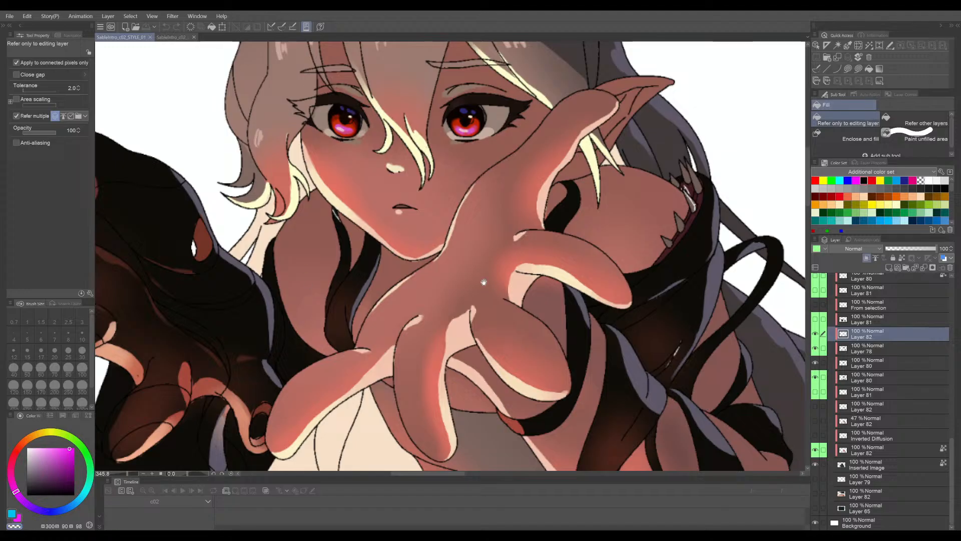
scroll(484, 282, down, 2)
scroll(549, 302, up, 4)
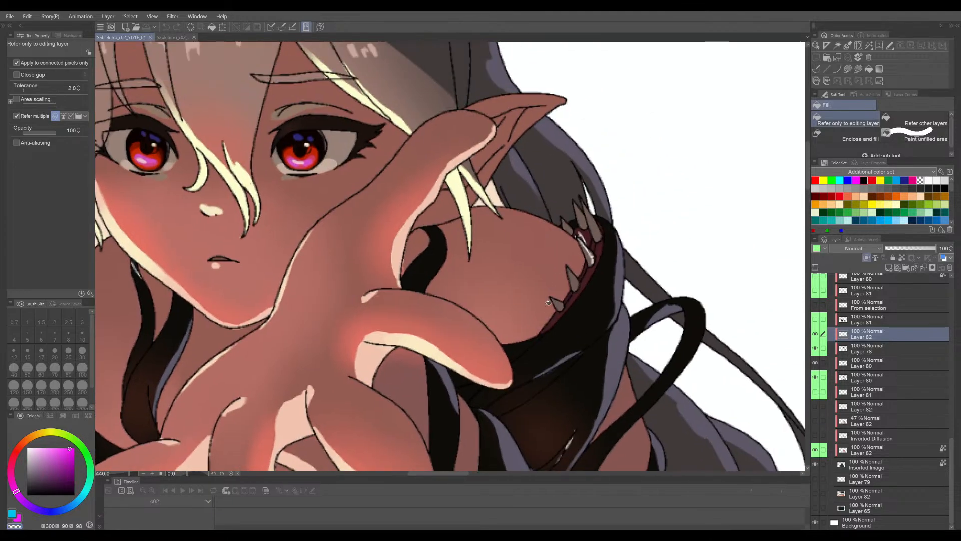
scroll(548, 301, up, 2)
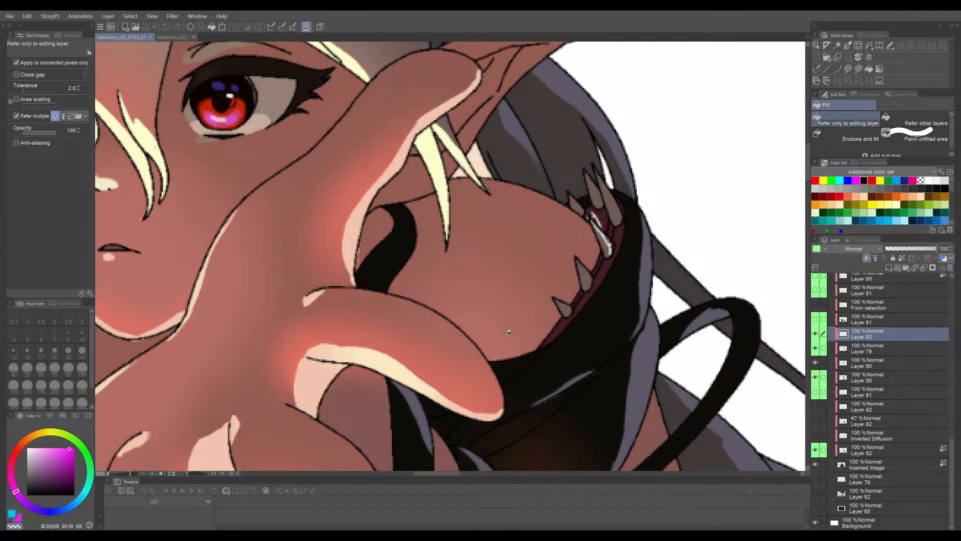
scroll(509, 332, down, 4)
scroll(405, 191, up, 3)
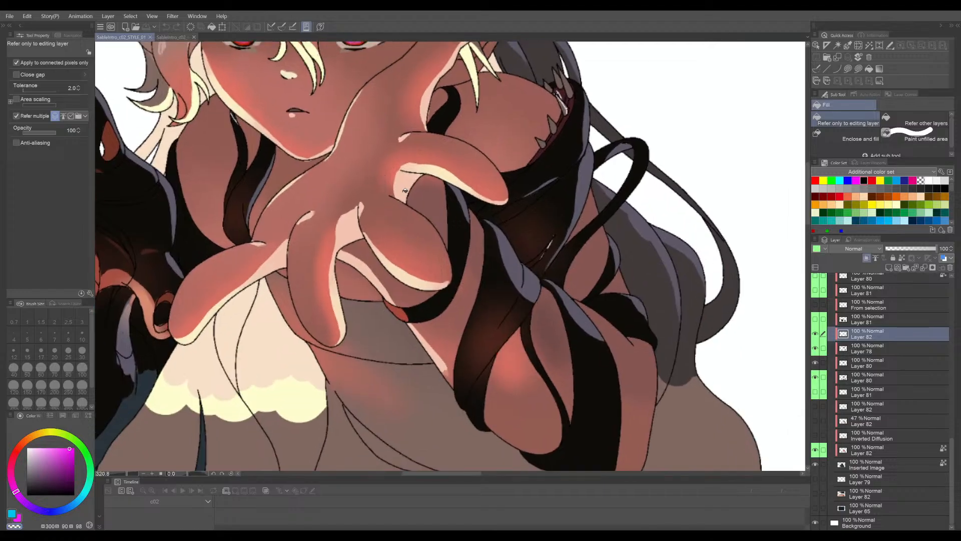
drag(513, 317, 477, 279)
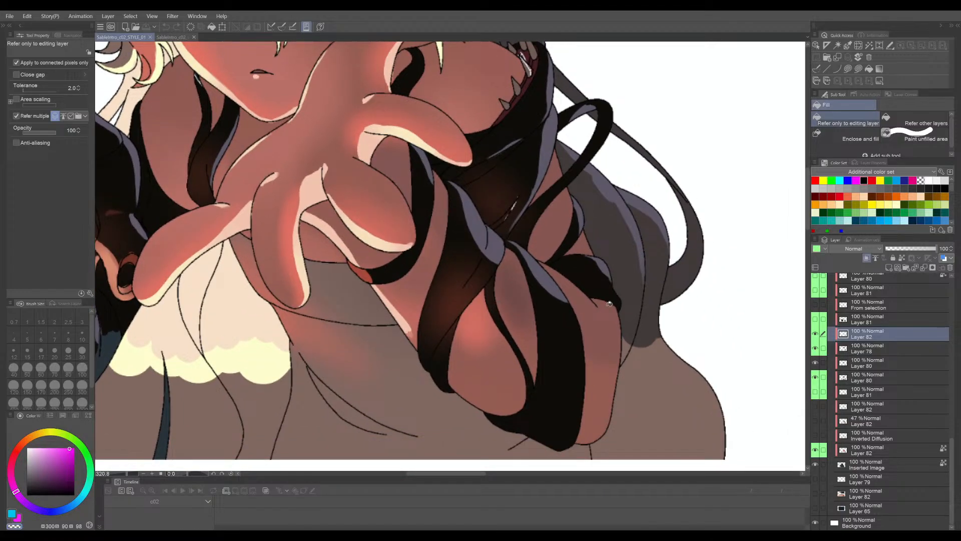
Examine the whole styled character, followed by close-ups of the foreground fingers' rim light and the wrapped arm's soft shading.
scroll(609, 303, down, 4)
scroll(523, 346, up, 2)
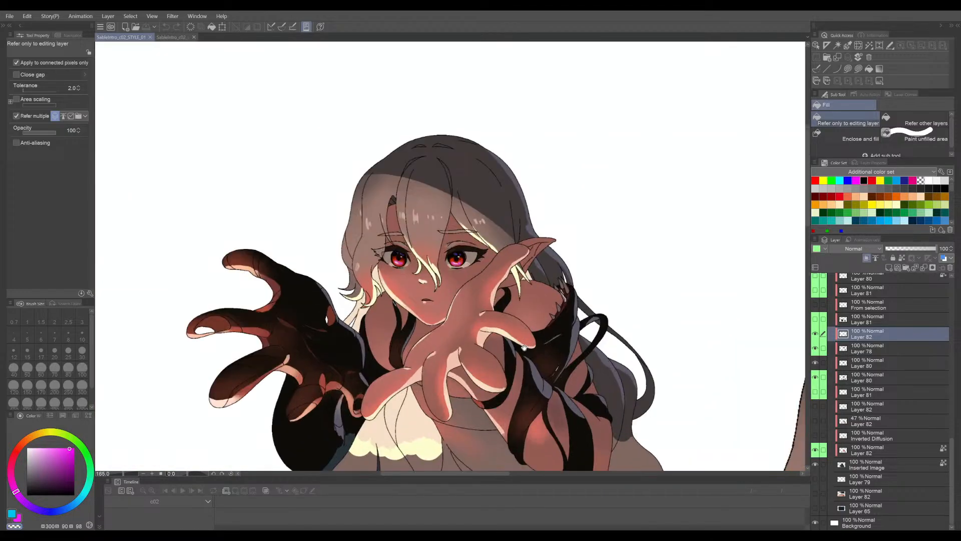
scroll(523, 346, down, 1)
scroll(546, 216, up, 2)
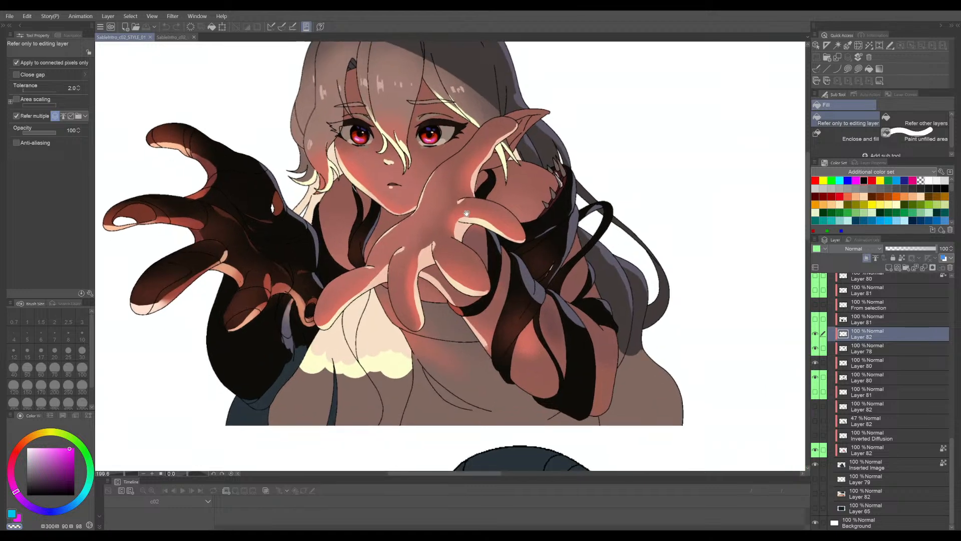
scroll(469, 210, up, 2)
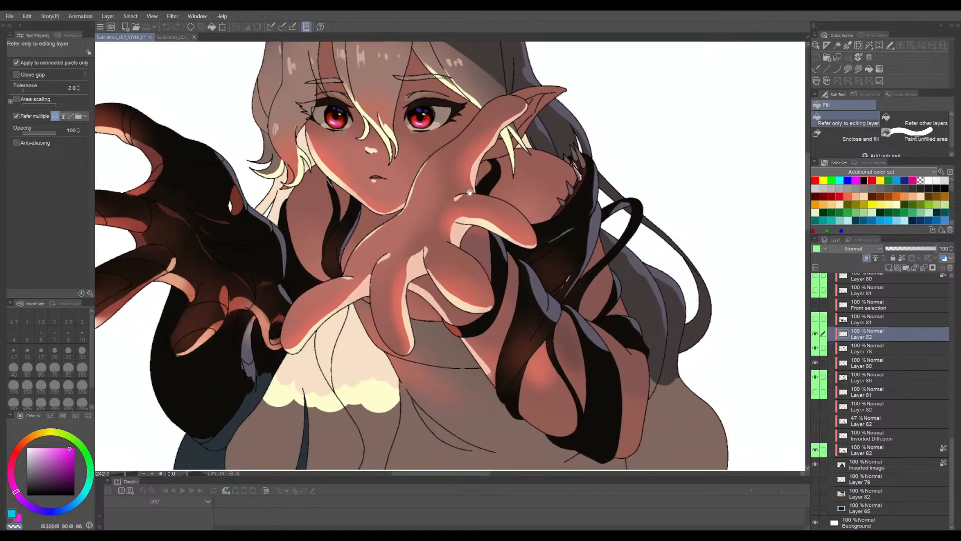
scroll(435, 223, up, 8)
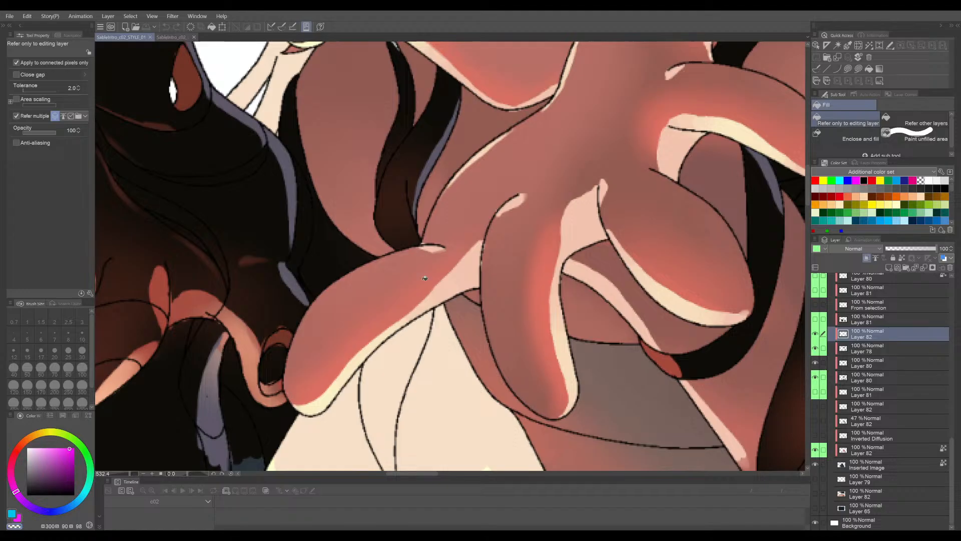
drag(583, 256, 478, 252)
scroll(561, 219, down, 1)
drag(578, 238, 486, 263)
drag(610, 340, 476, 187)
drag(492, 292, 502, 309)
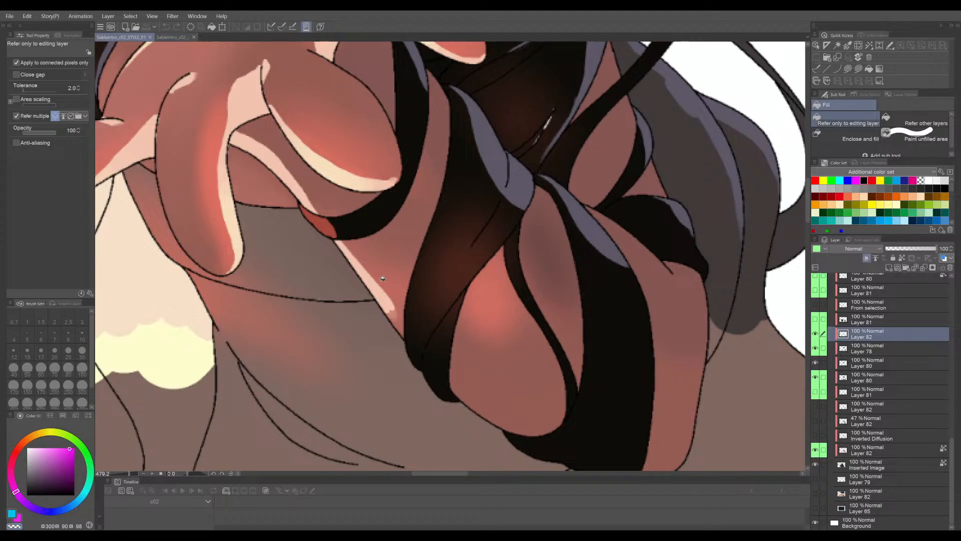
Examine the styled painting's face, dark hand and hair shadow, and view the small finished figure beside the larger flat-colored one.
drag(423, 188, 461, 399)
drag(489, 254, 525, 304)
drag(476, 265, 535, 346)
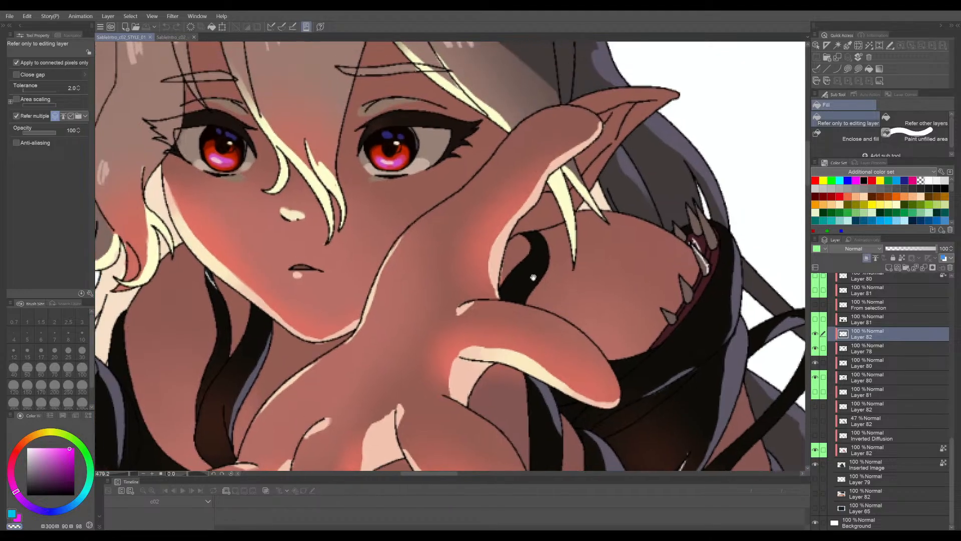
drag(534, 277, 535, 301)
scroll(475, 309, down, 3)
drag(425, 330, 574, 248)
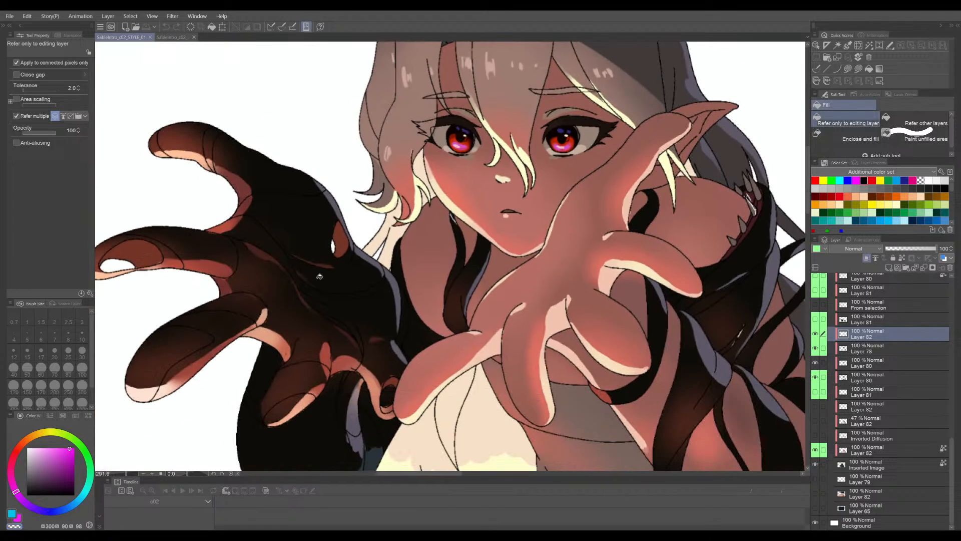
drag(329, 300, 442, 331)
drag(552, 339, 407, 322)
drag(568, 66, 465, 182)
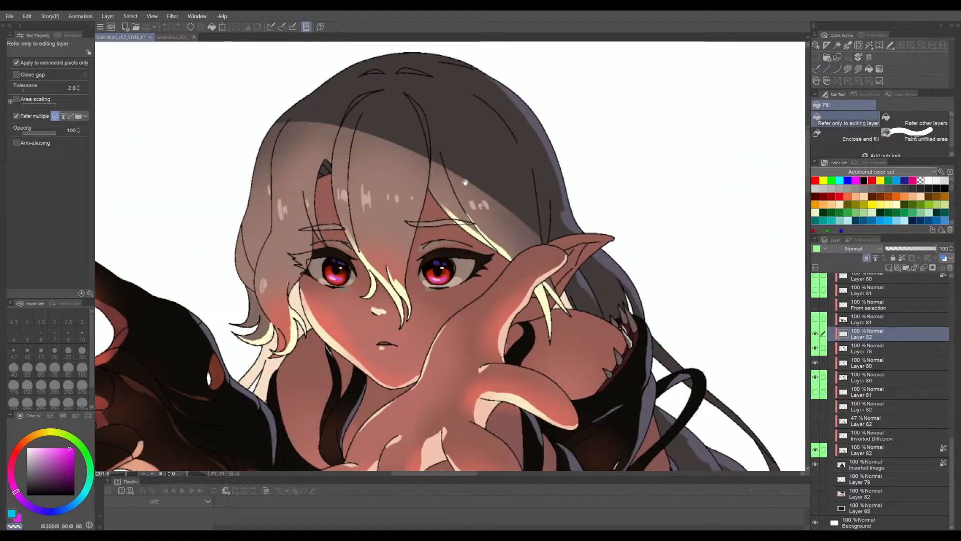
scroll(425, 186, down, 2)
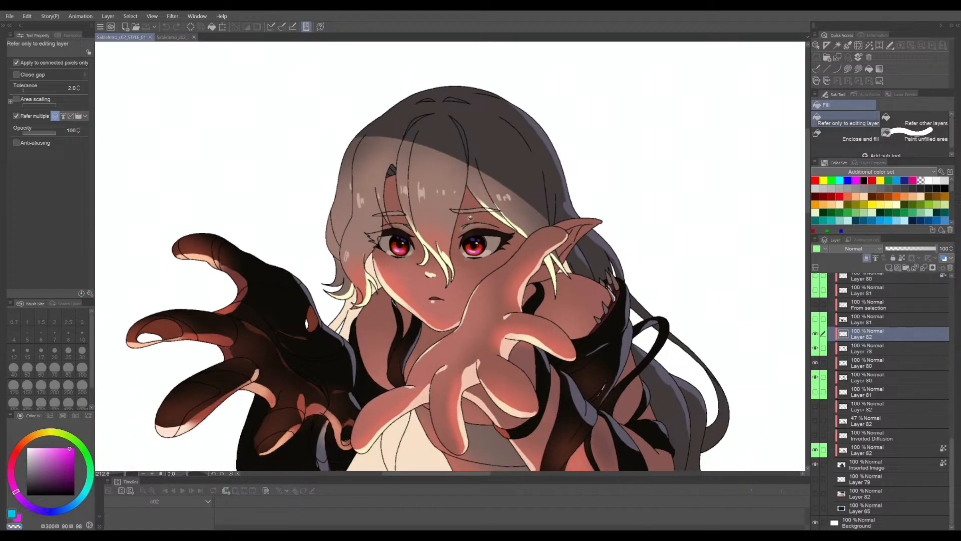
scroll(426, 299, up, 3)
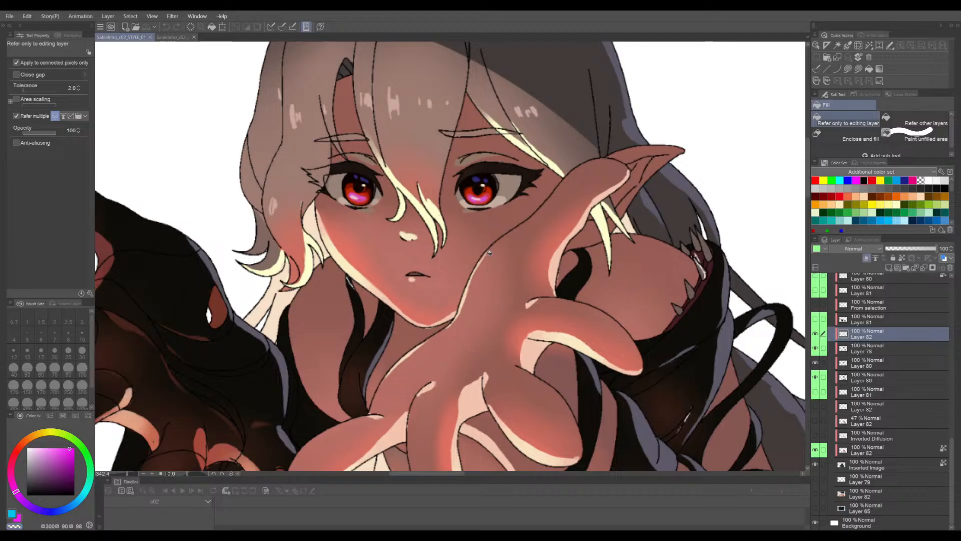
scroll(354, 227, down, 8)
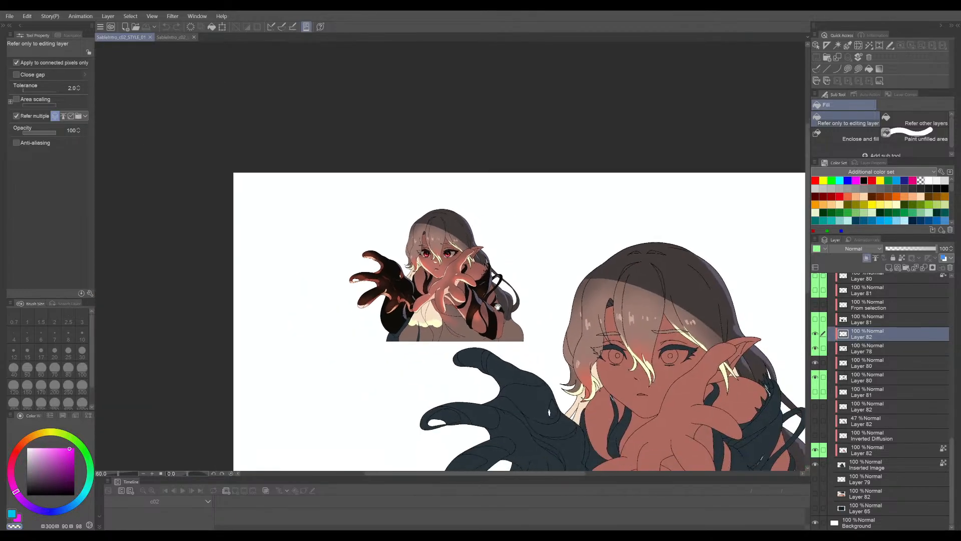
Examine the red irises and pink lower glows of both eyes on the small finished figure in the styled painting.
drag(497, 307, 467, 294)
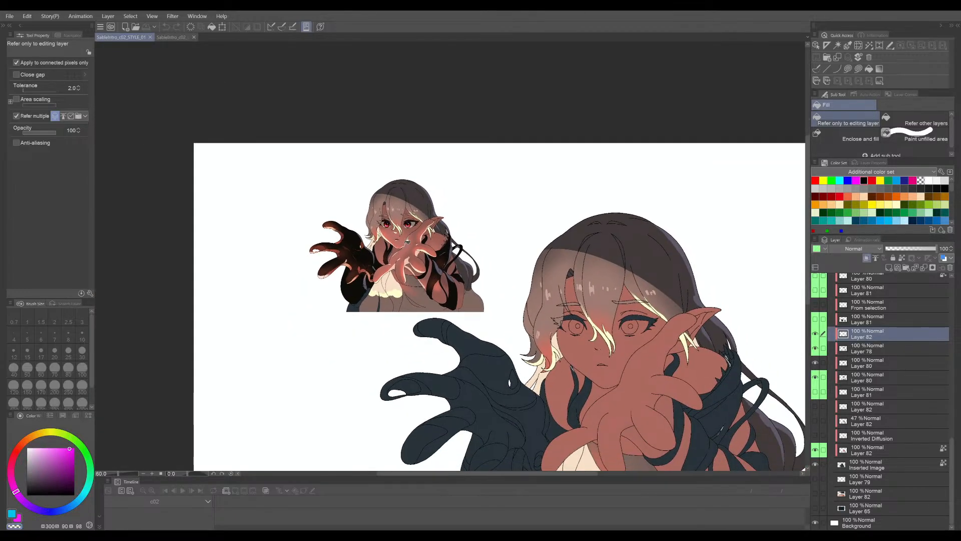
scroll(400, 241, up, 6)
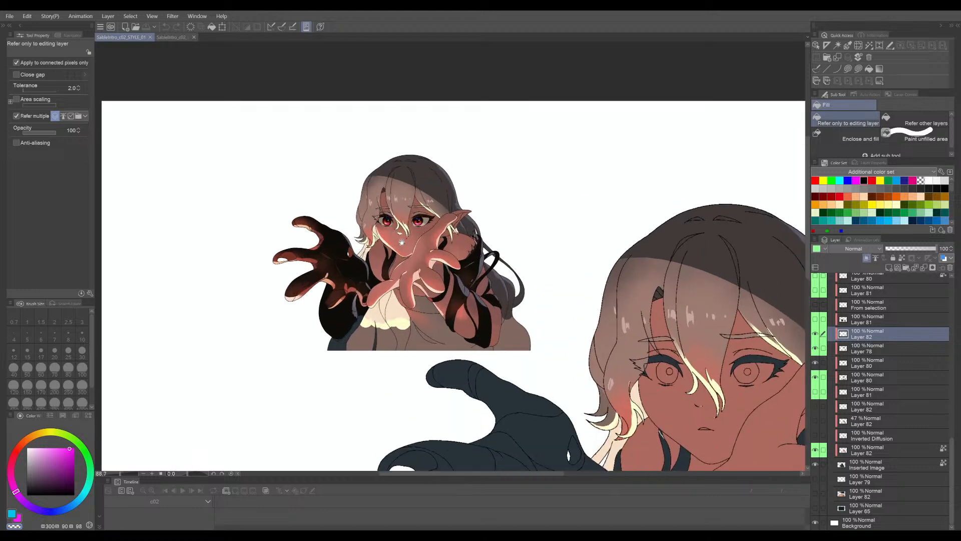
scroll(414, 260, up, 7)
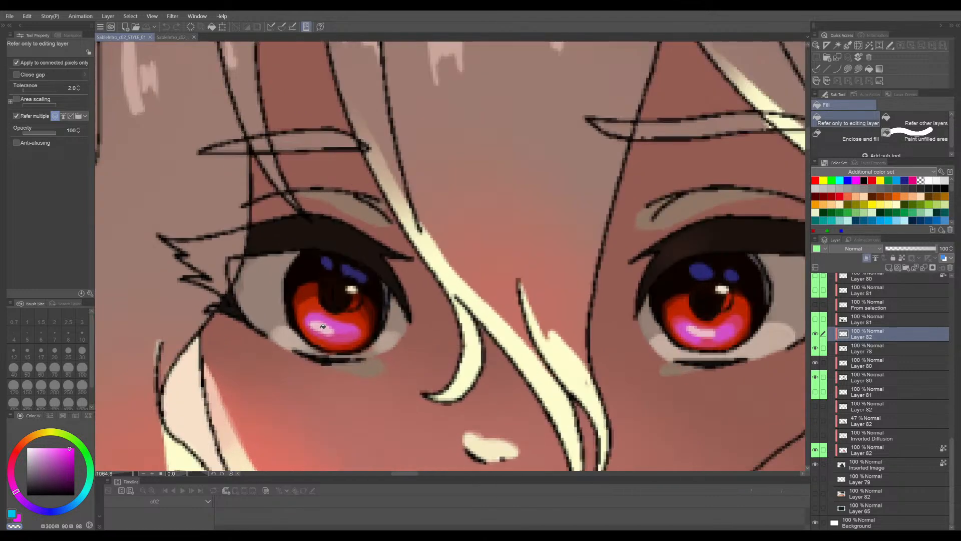
drag(323, 326, 405, 360)
scroll(408, 352, up, 2)
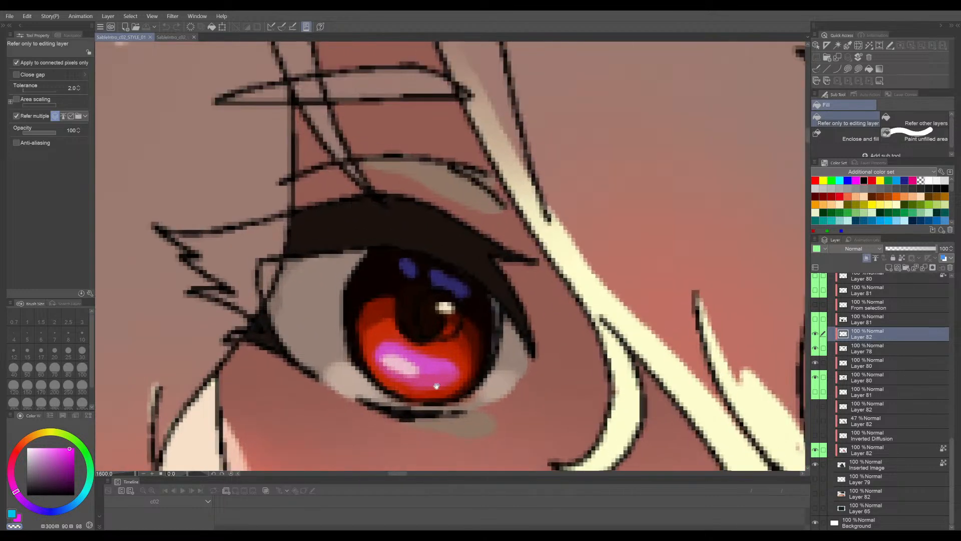
drag(447, 385, 451, 370)
scroll(453, 368, down, 5)
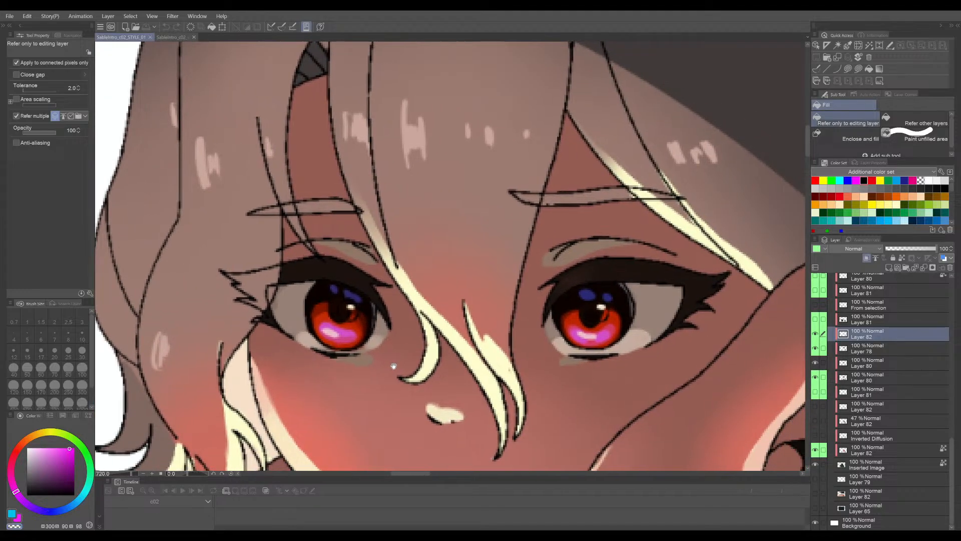
Inspect one eye's layered iris shading, blue and white highlights, pupil and eye-white shadow up close, comparing it with the whole face.
scroll(328, 317, up, 2)
scroll(328, 316, up, 2)
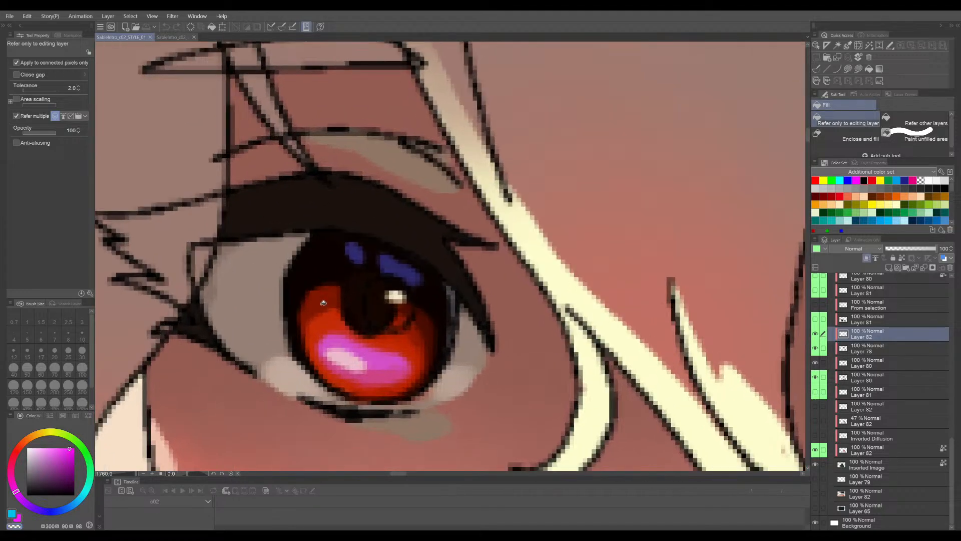
drag(322, 313, 368, 332)
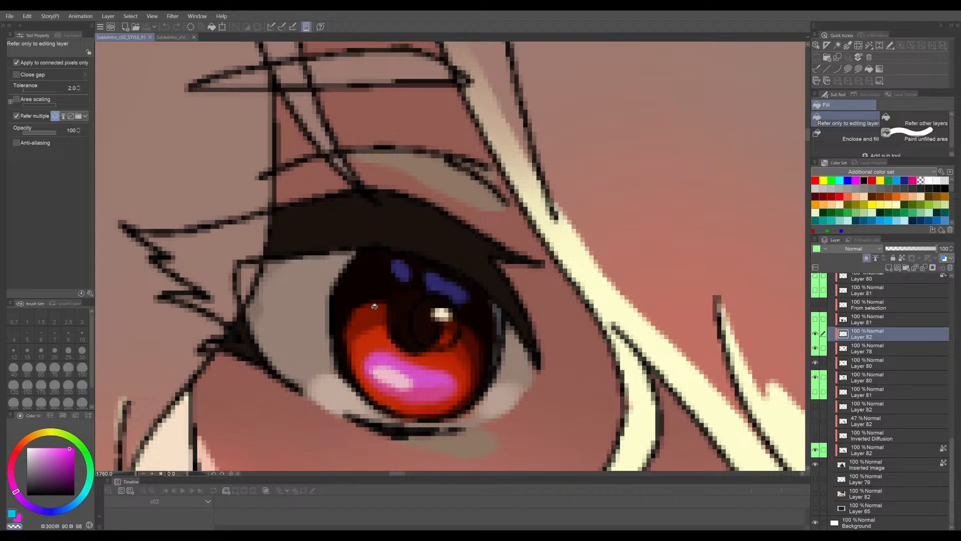
drag(531, 342, 472, 340)
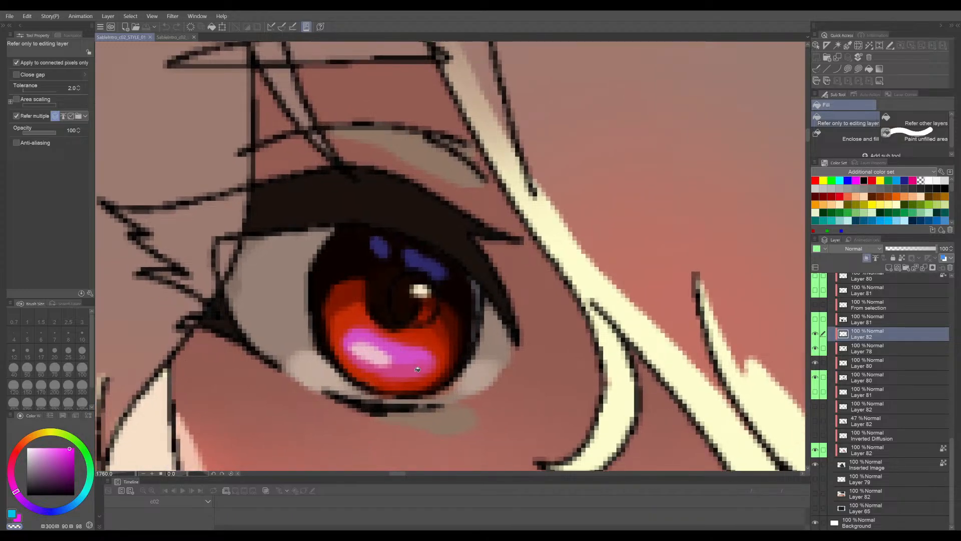
scroll(418, 369, up, 3)
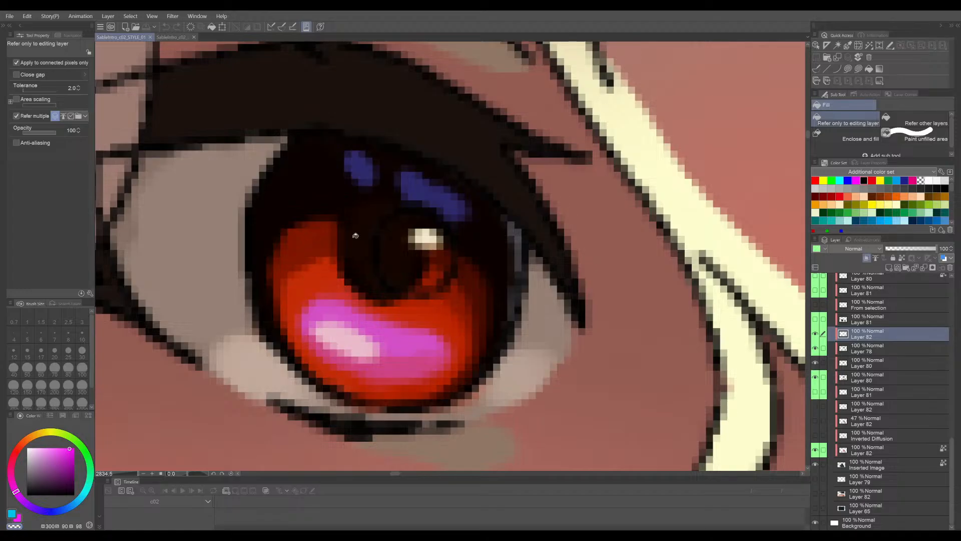
scroll(393, 185, down, 5)
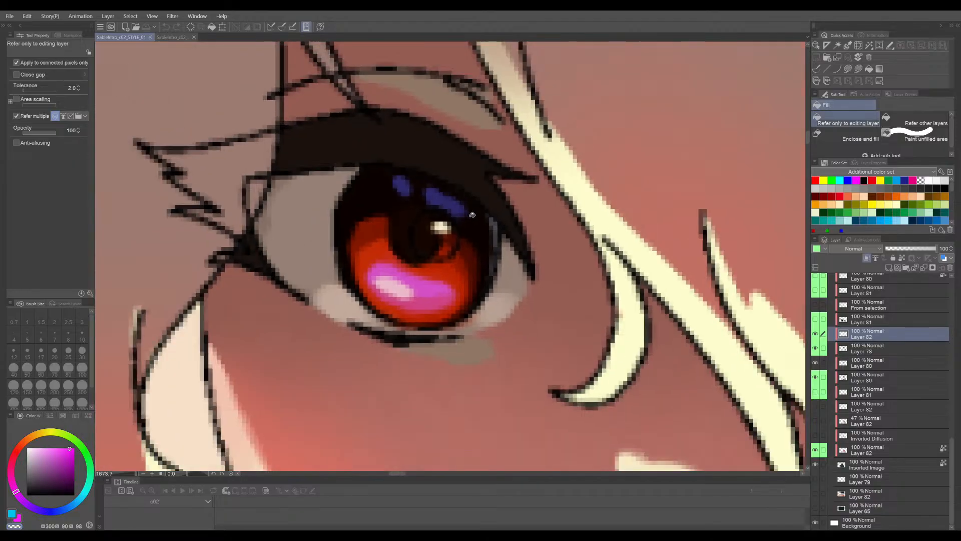
scroll(523, 262, up, 2)
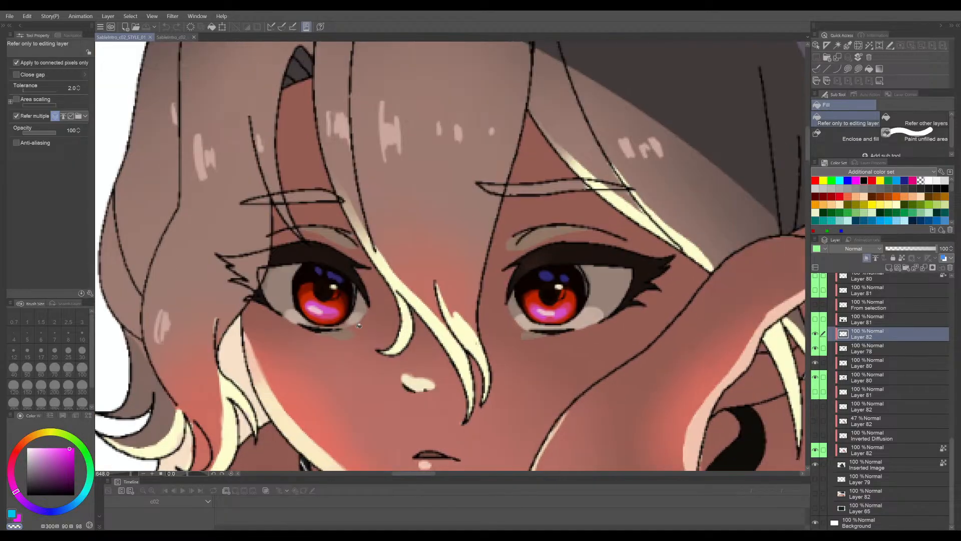
scroll(319, 319, up, 3)
scroll(319, 319, up, 1)
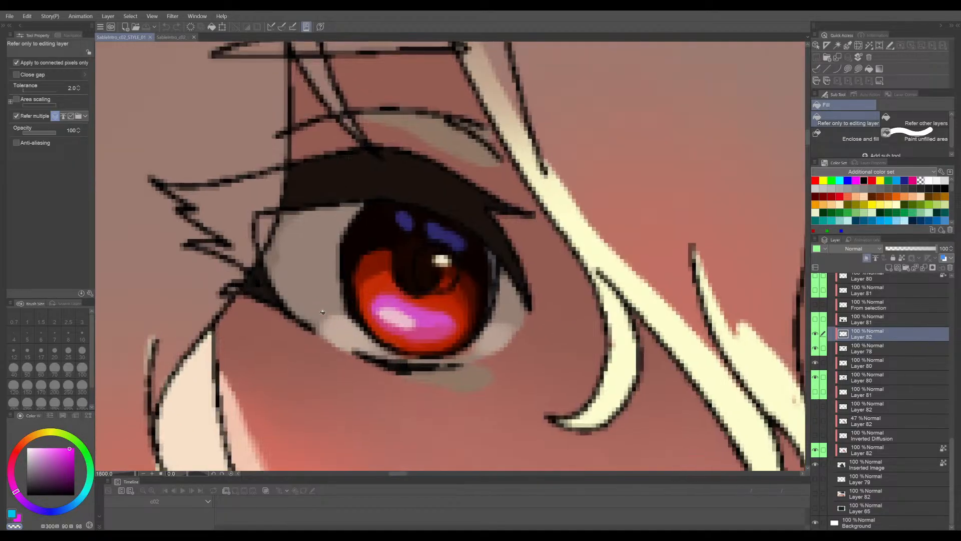
scroll(333, 317, down, 5)
scroll(355, 293, up, 1)
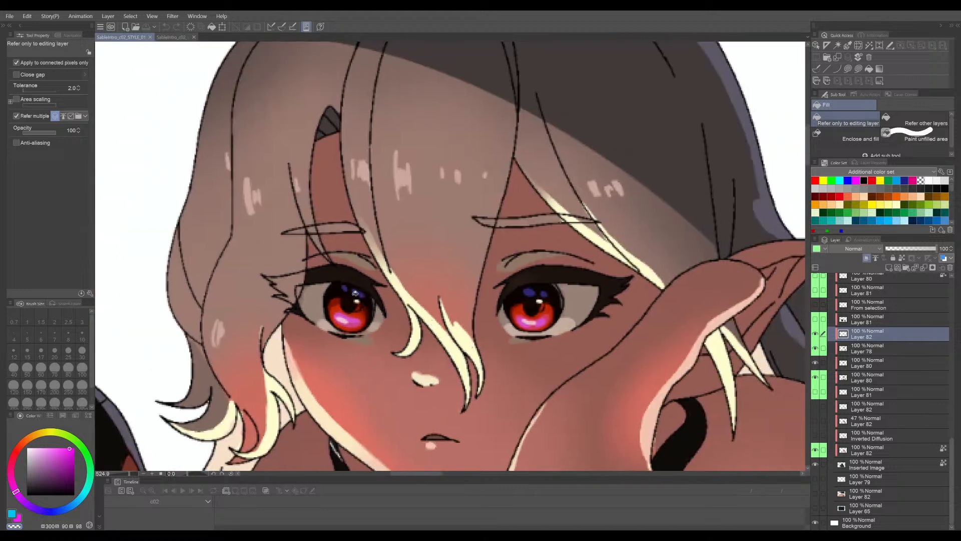
Examine the finished figure's hands, face and wrapped arm, and compare the figure with the larger flat-colored version beside it.
scroll(446, 321, down, 4)
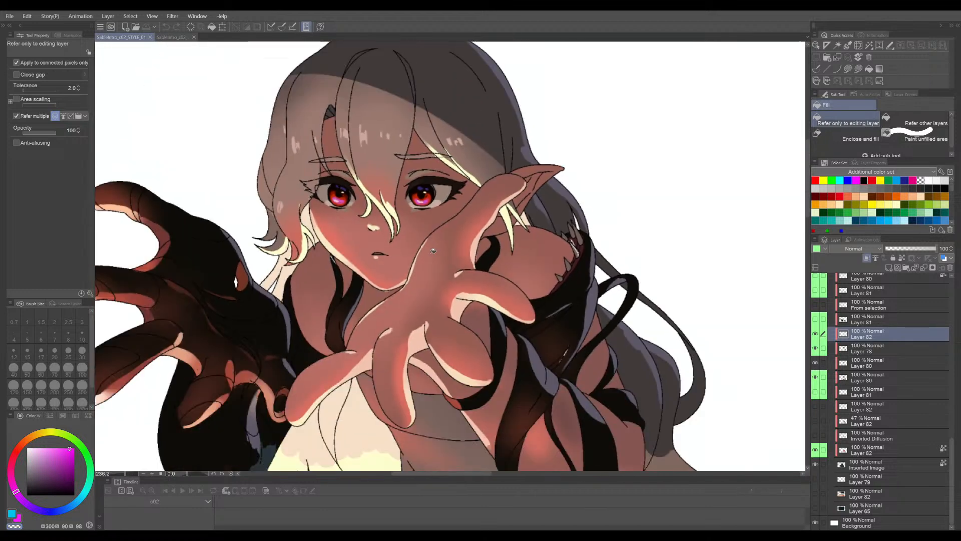
drag(453, 264, 455, 242)
drag(458, 302, 482, 267)
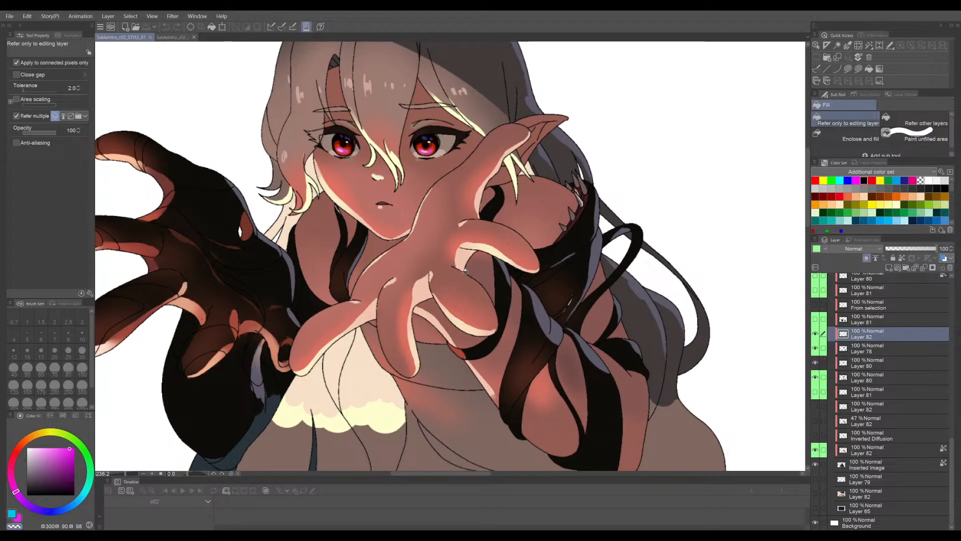
scroll(499, 251, down, 1)
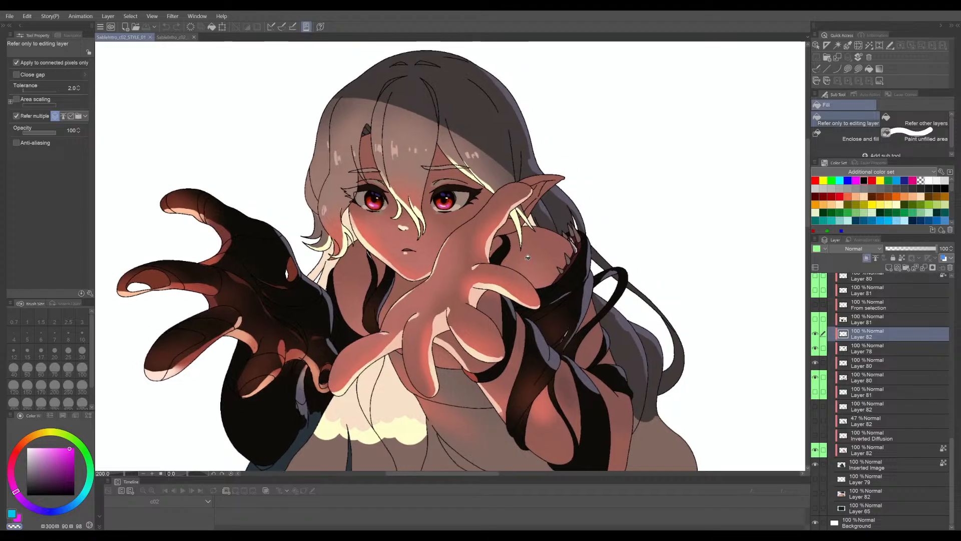
drag(488, 259, 325, 144)
scroll(477, 186, down, 5)
scroll(445, 215, down, 2)
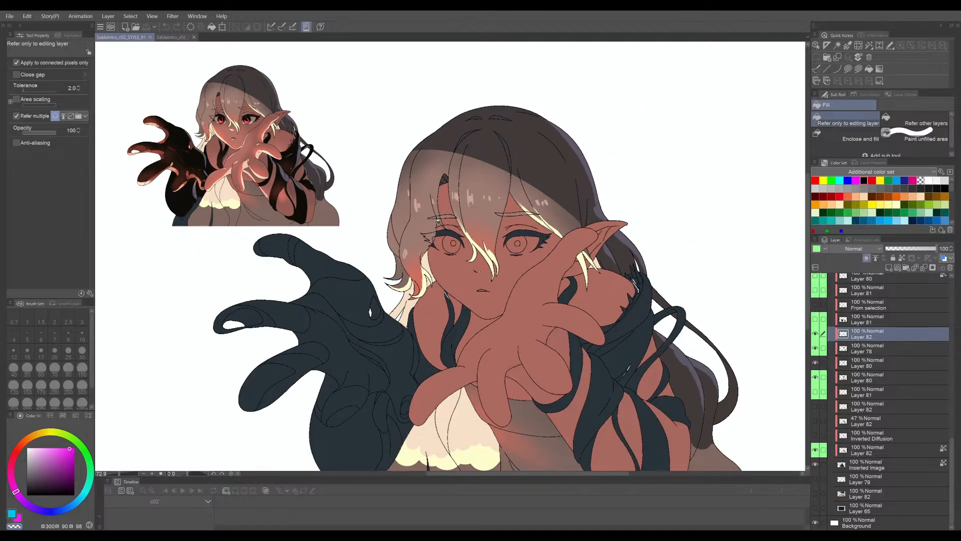
mouse_move(518, 298)
mouse_down()
mouse_move(493, 232)
mouse_move(484, 260)
mouse_move(514, 316)
mouse_up()
scroll(484, 260, up, 2)
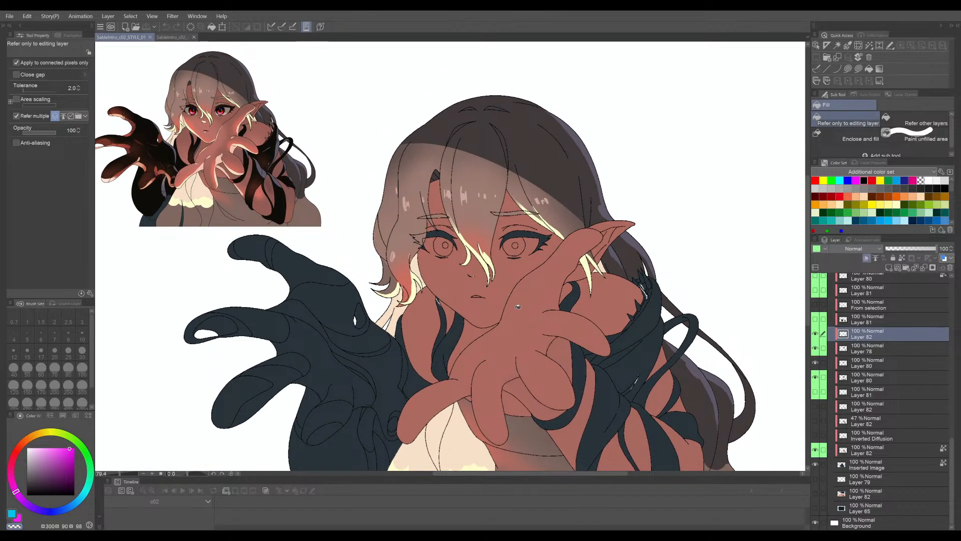
drag(485, 355, 465, 337)
scroll(483, 333, down, 2)
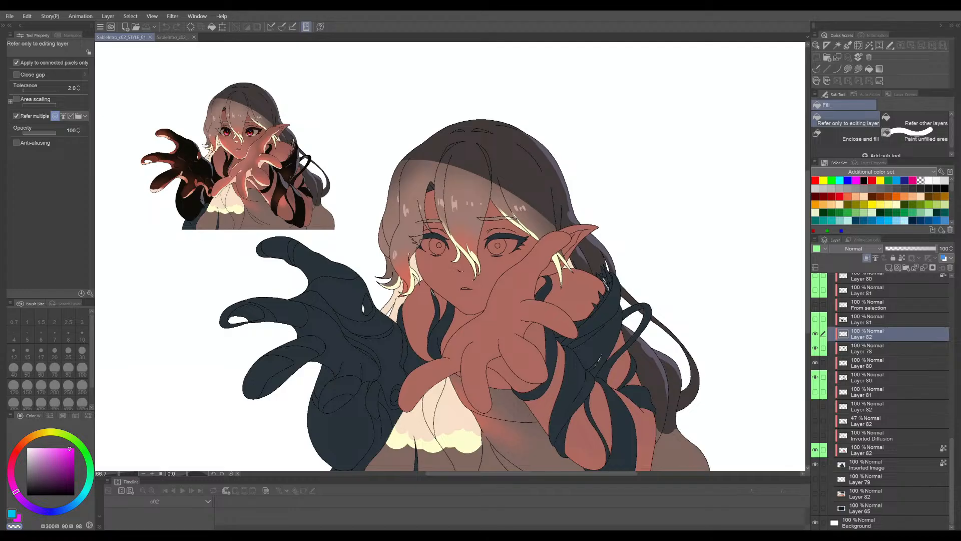
drag(471, 166, 480, 130)
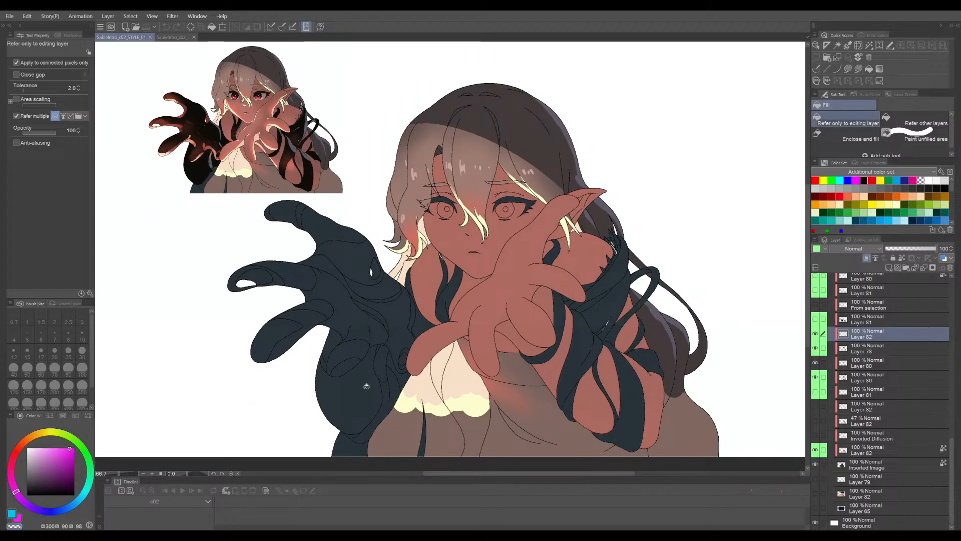
drag(499, 218, 481, 212)
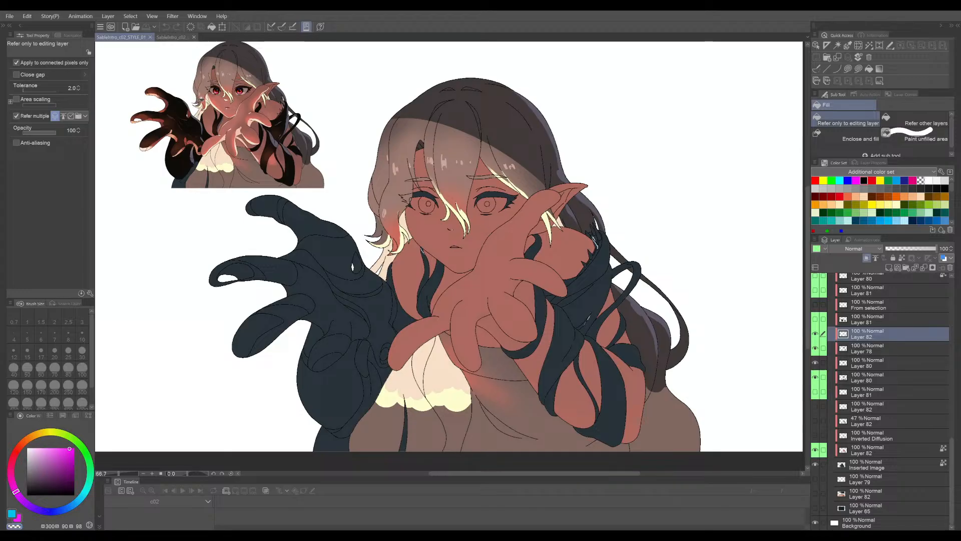
Switch to the cel document, play its animation, and return to the first frame with the marker colors.
click(169, 37)
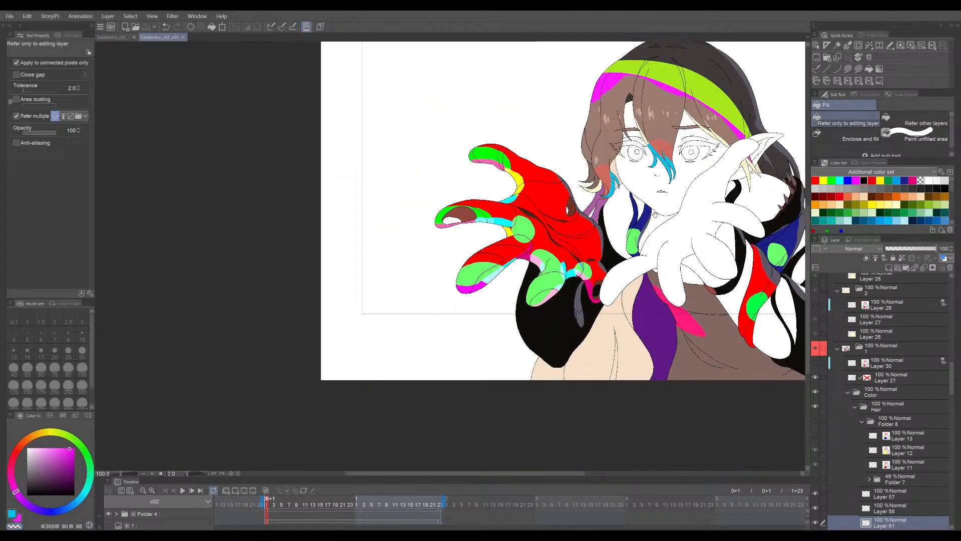
drag(655, 214, 418, 262)
scroll(358, 266, up, 2)
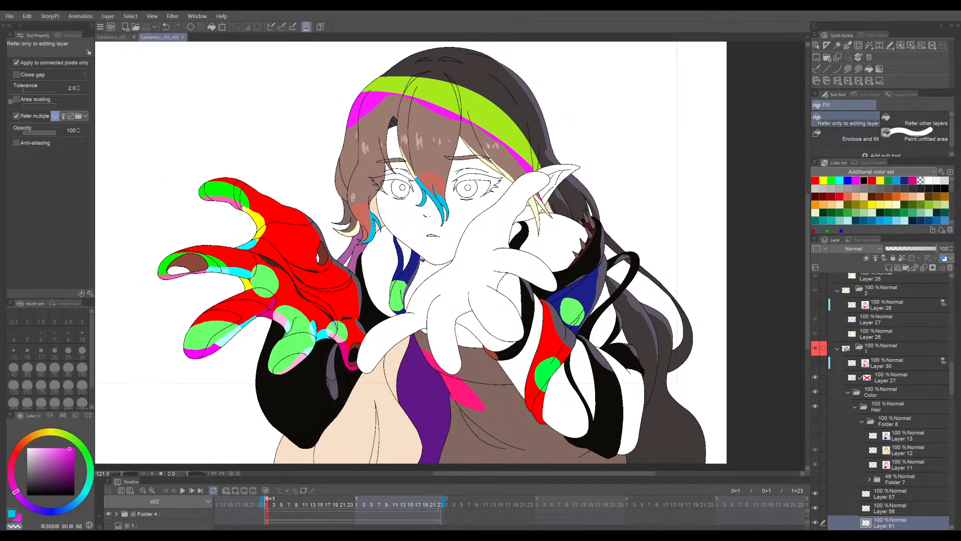
key(space)
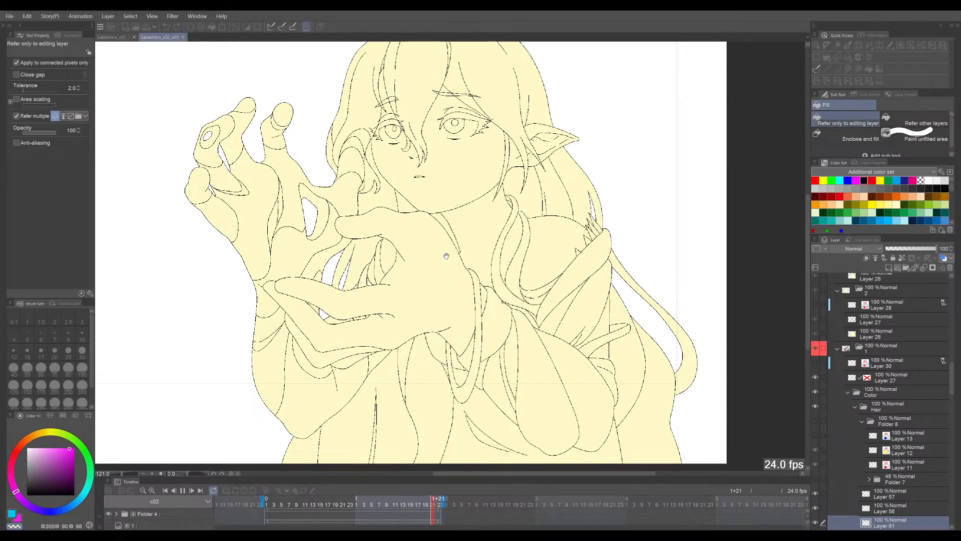
scroll(445, 255, down, 1)
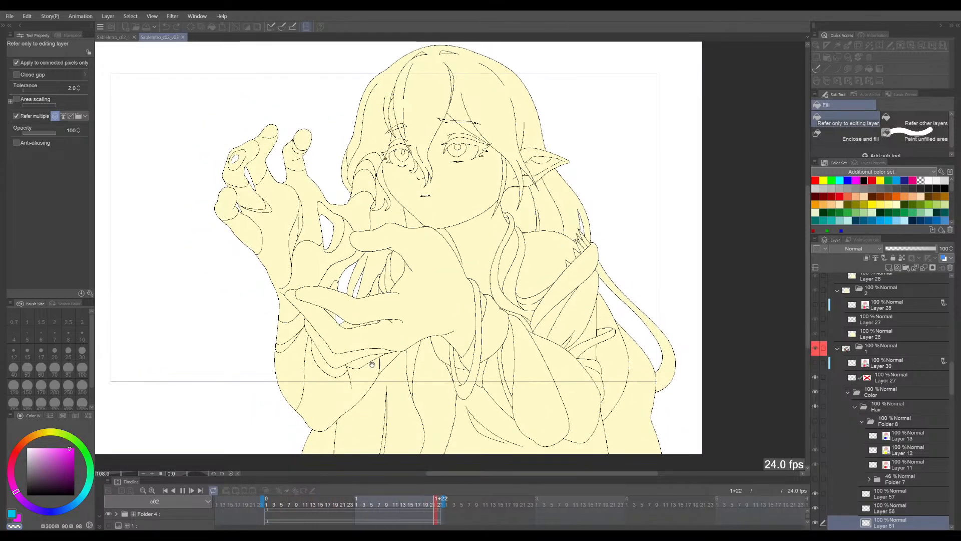
click(268, 501)
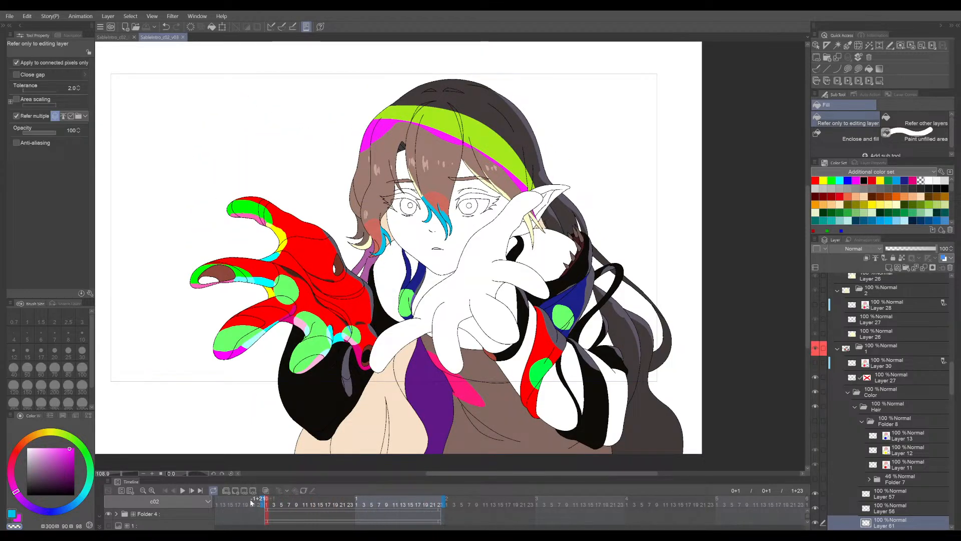